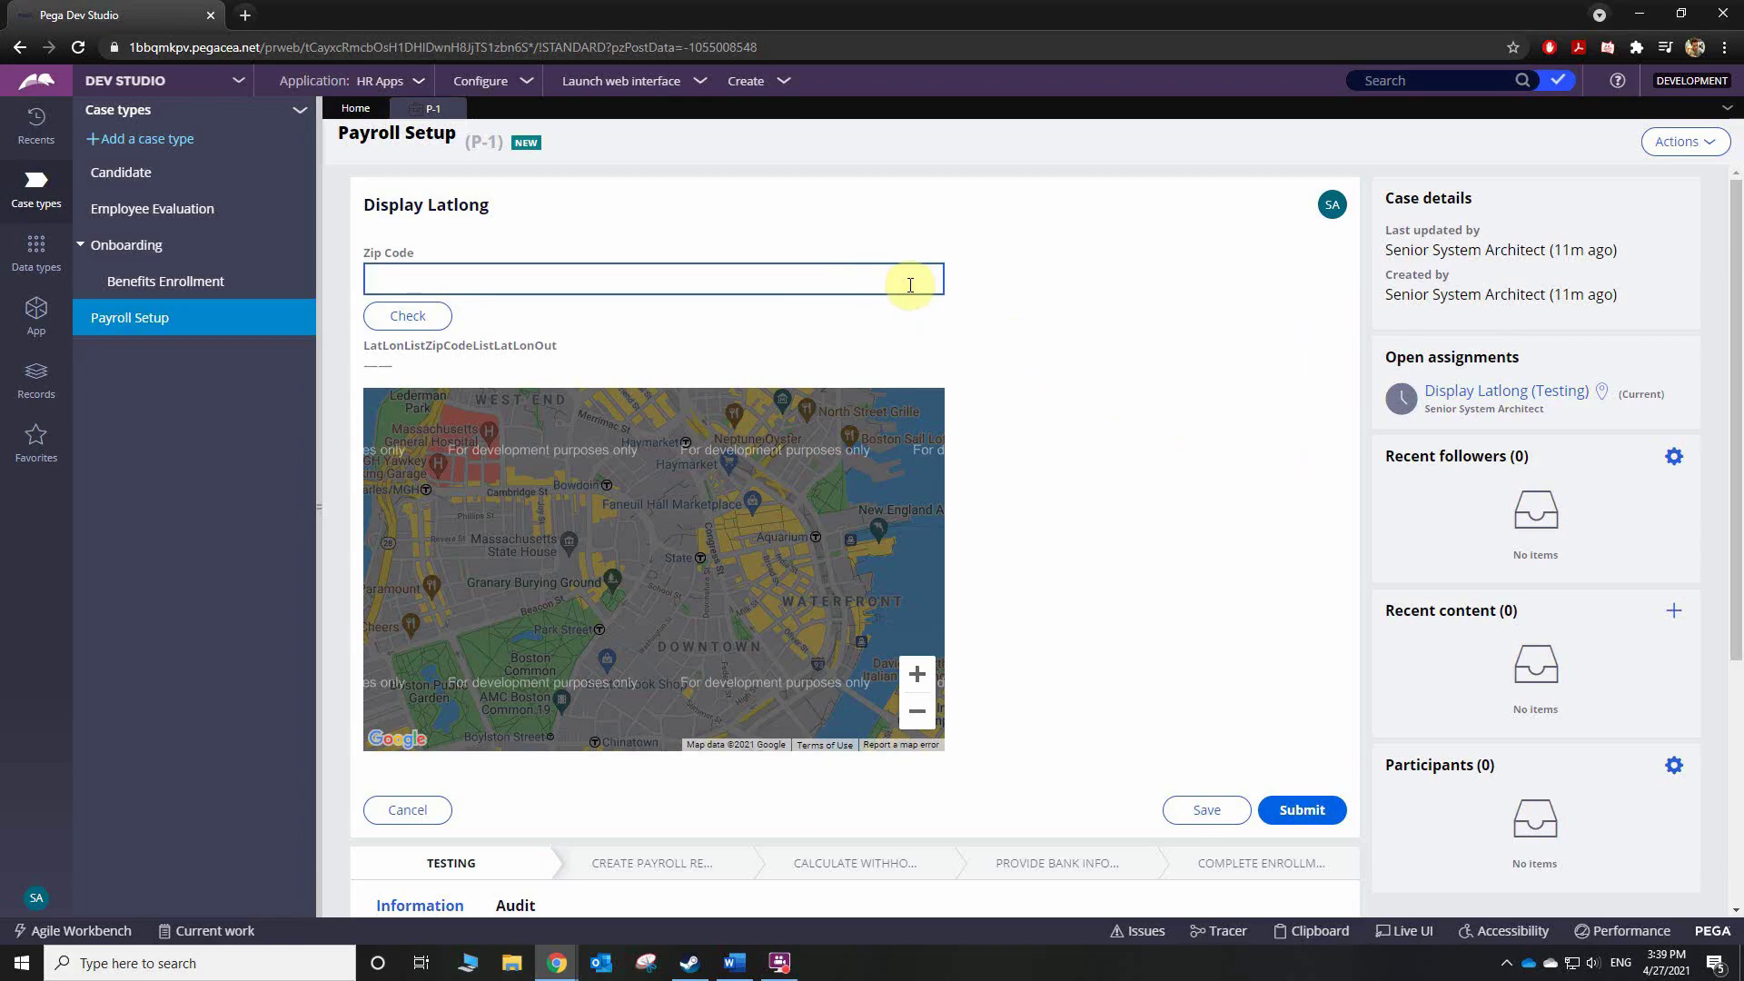
- Look up the coordinates for zip code 10001, dismiss the map error and inspect the location on the map
{"action": "type", "text": "0001"}
{"action": "left_click", "coordinate": [427, 323]}
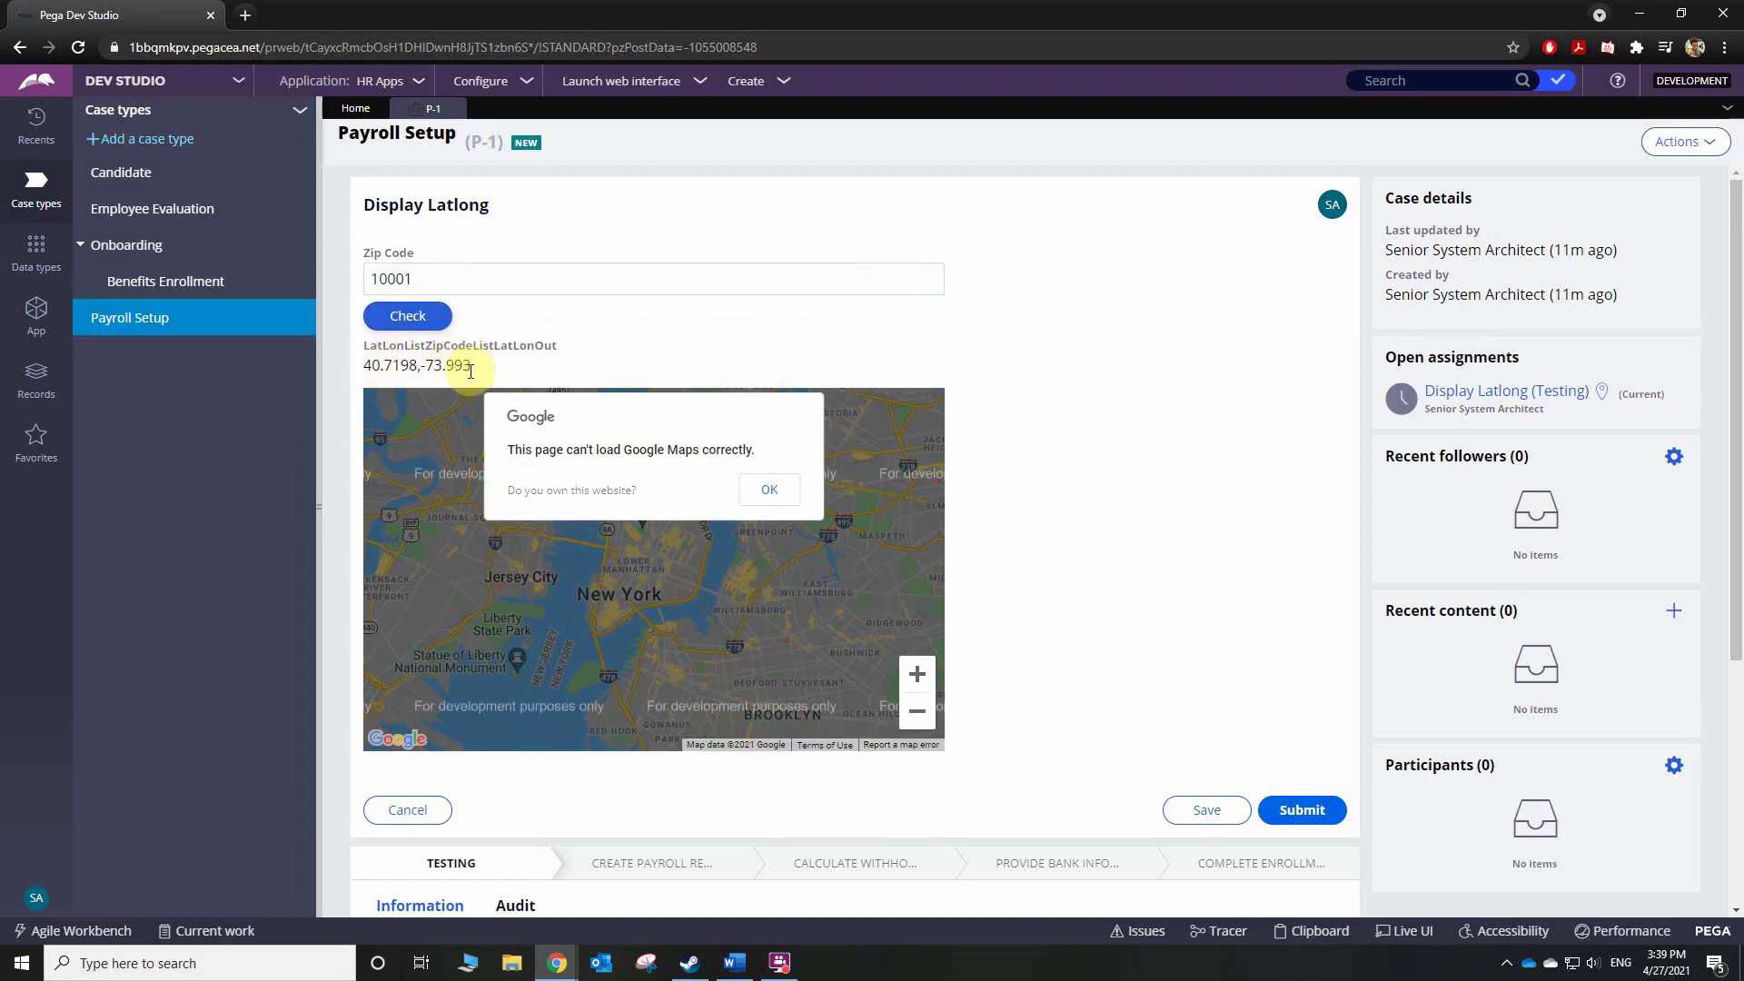
{"action": "left_click", "coordinate": [416, 285]}
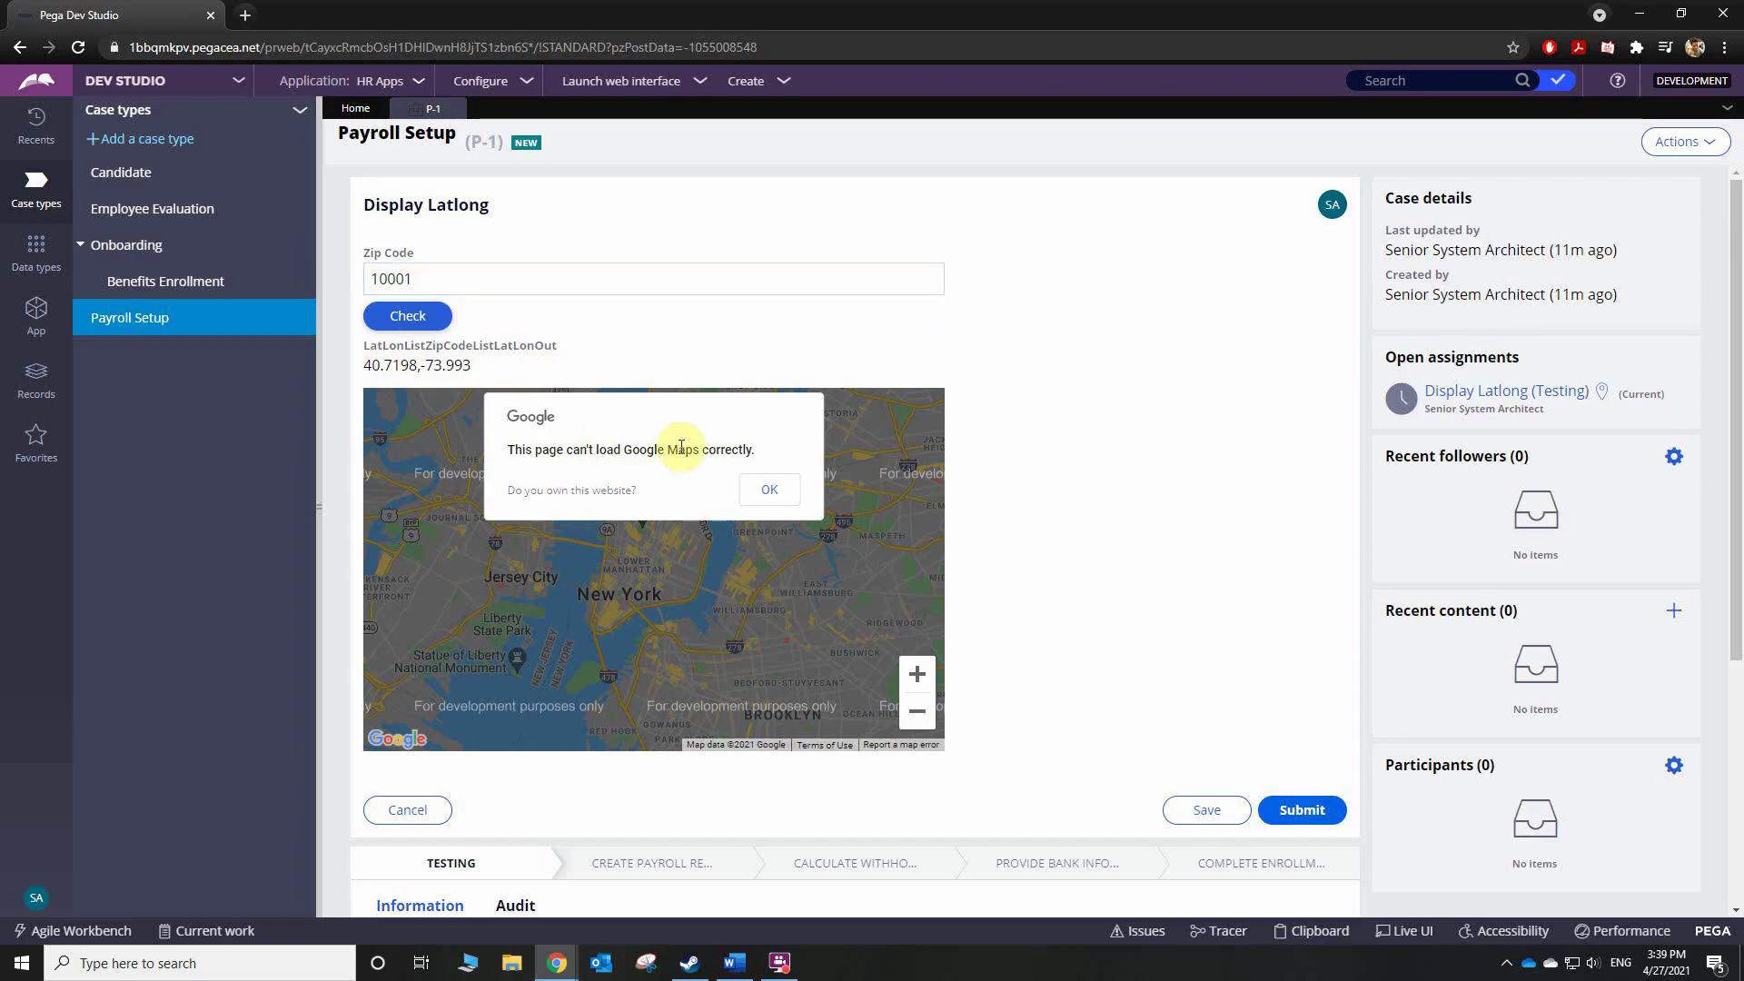
{"action": "left_click", "coordinate": [785, 488]}
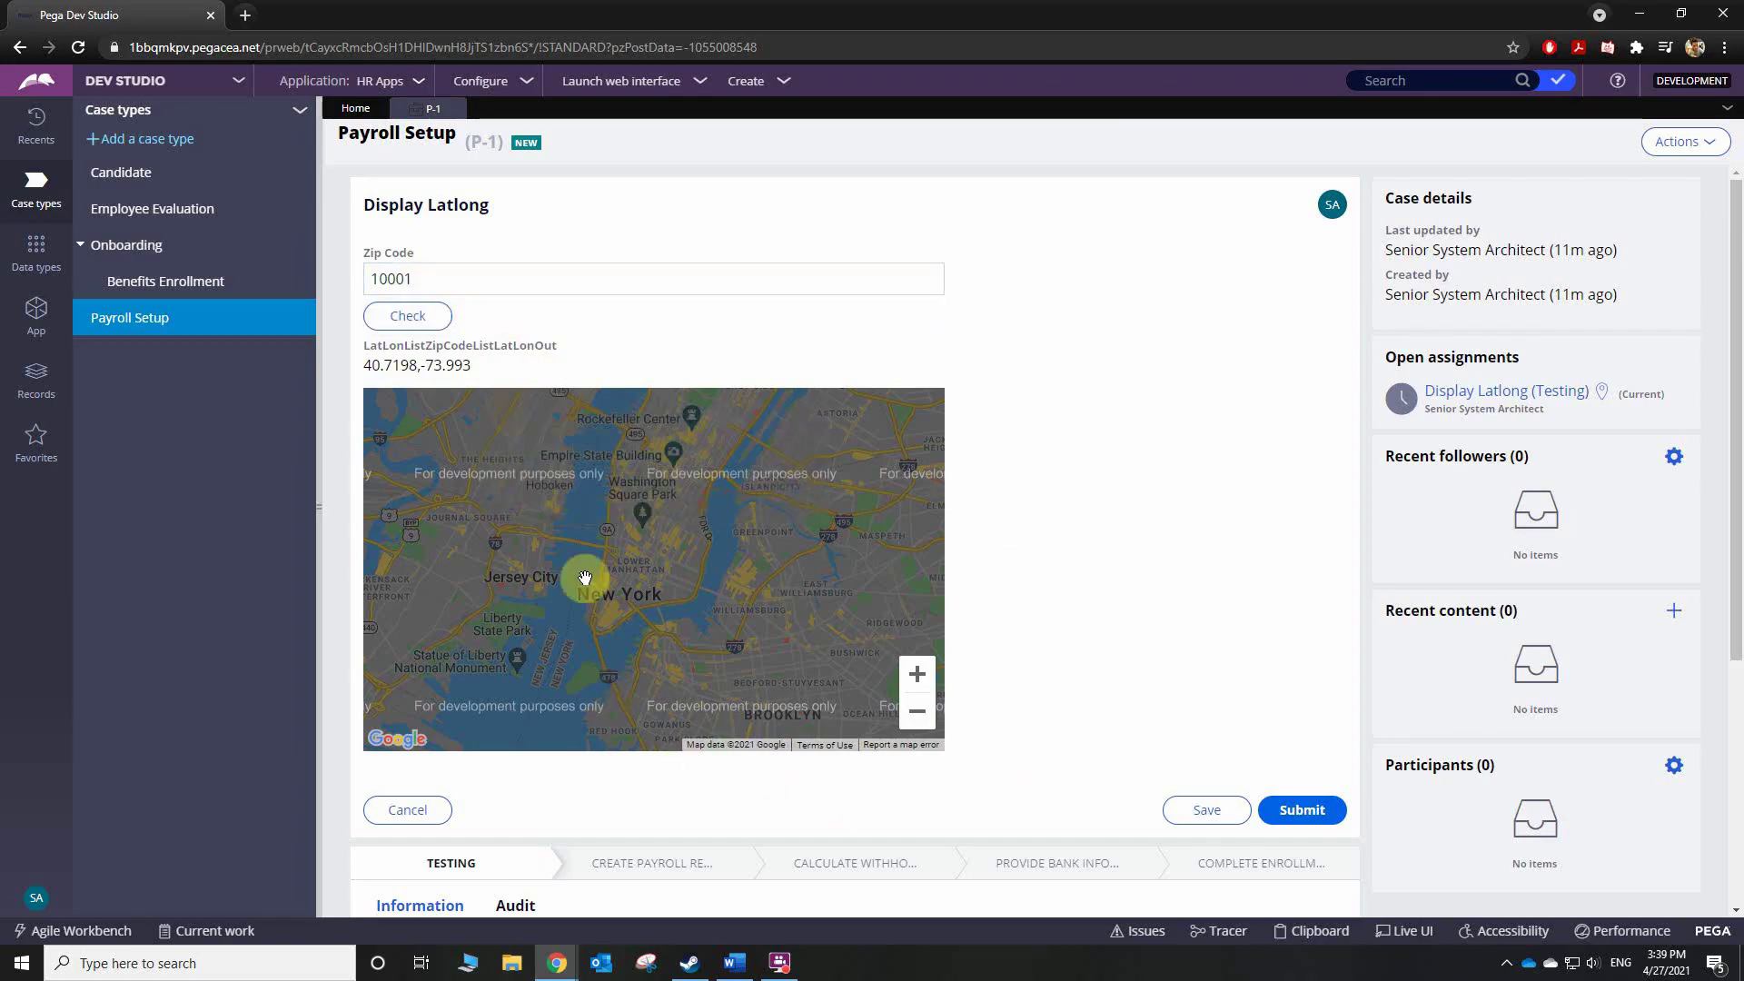
{"action": "left_click_drag", "start_coordinate": [682, 606], "coordinate": [709, 576]}
- Look up the coordinates for zip code 20041, dismiss the map error and inspect the surrounding area on the map
{"action": "double_click", "coordinate": [629, 282]}
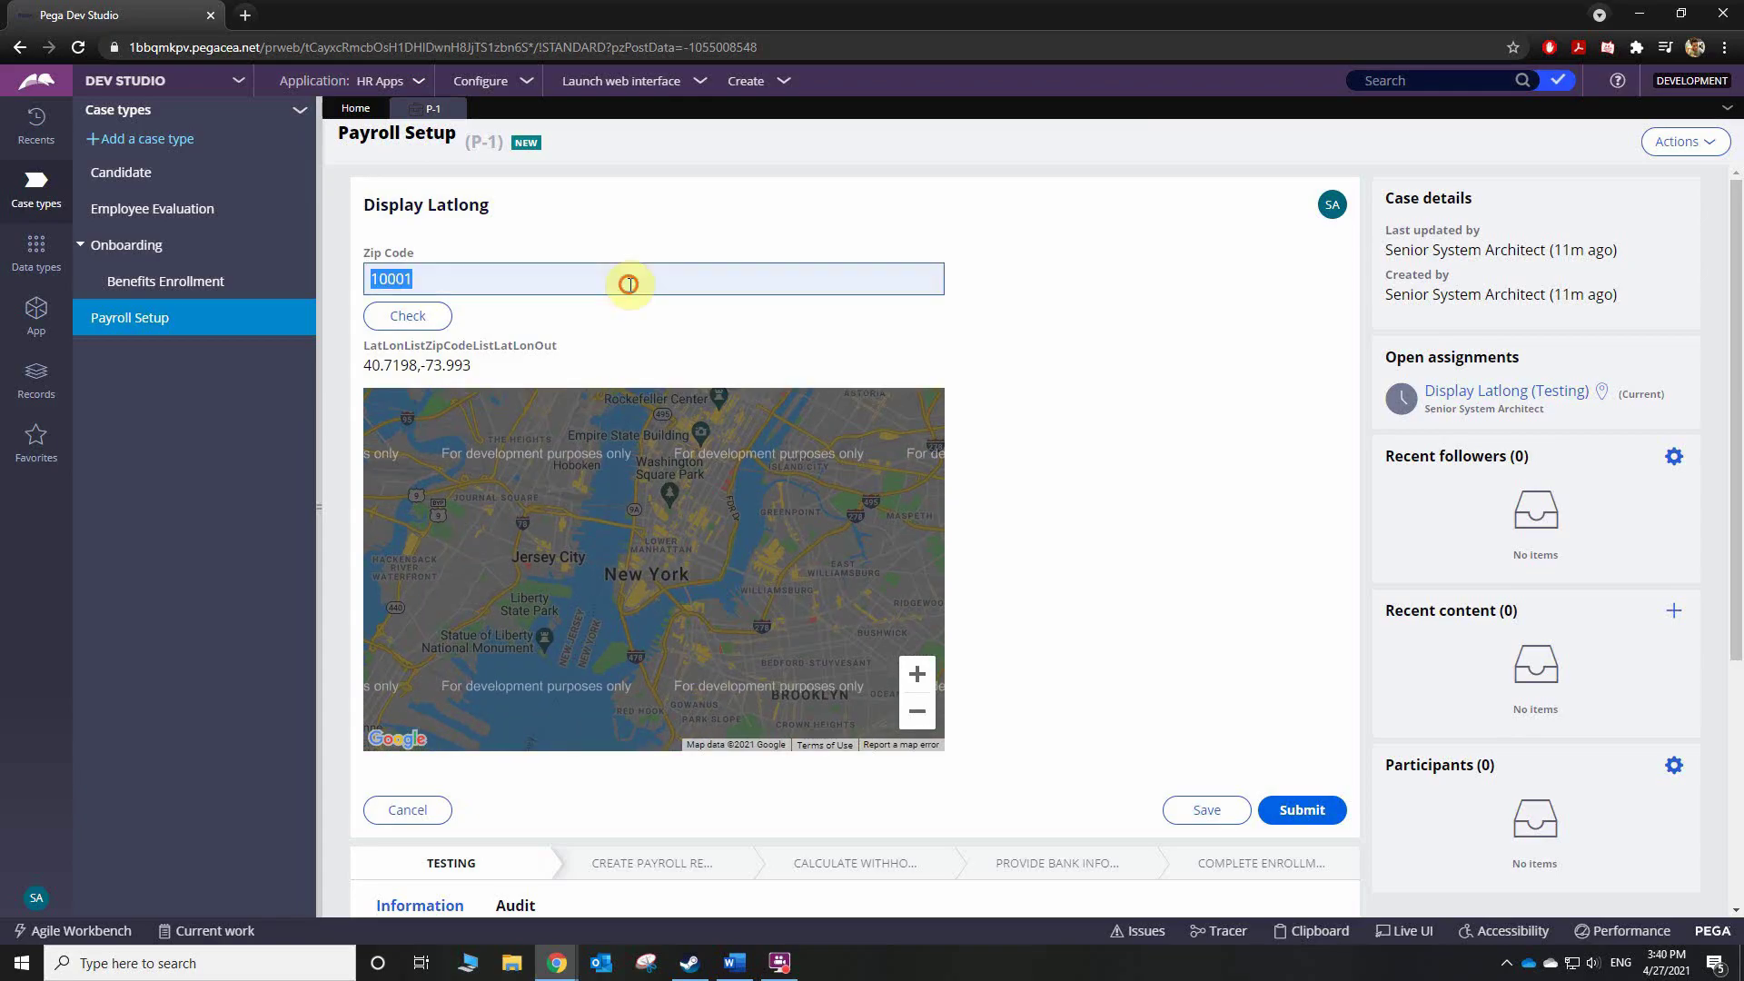
{"action": "type", "text": "20041"}
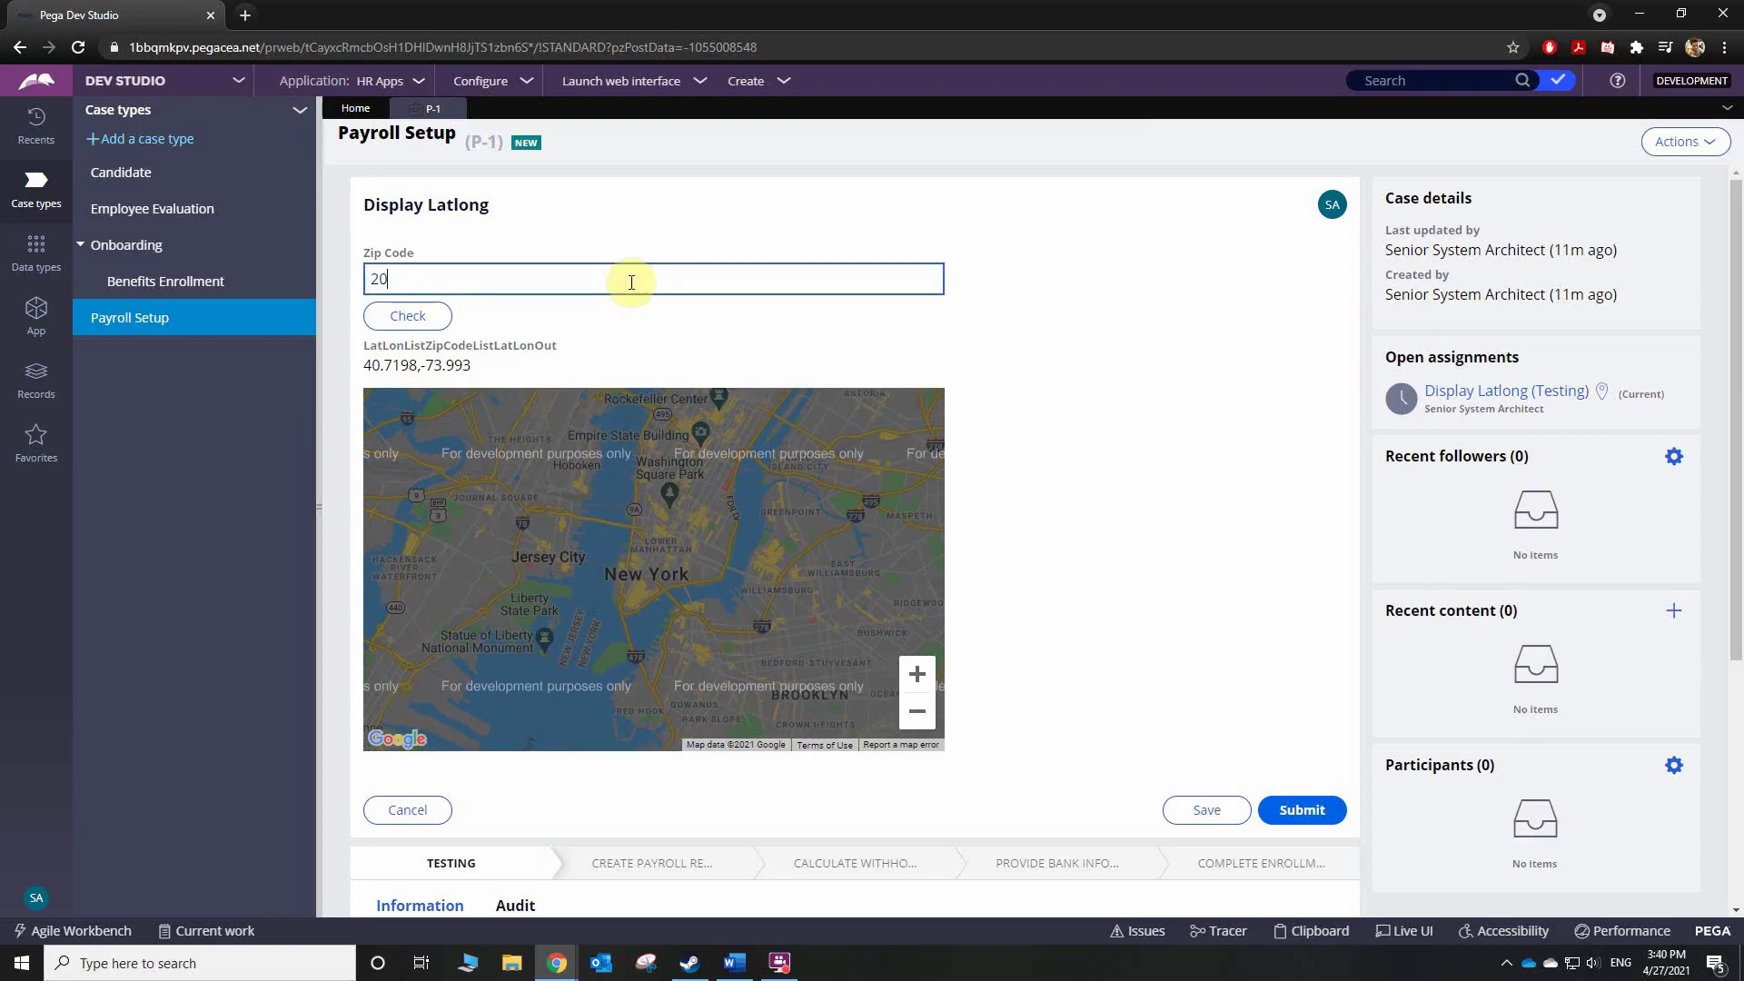
{"action": "left_click", "coordinate": [440, 327]}
{"action": "left_click", "coordinate": [783, 491]}
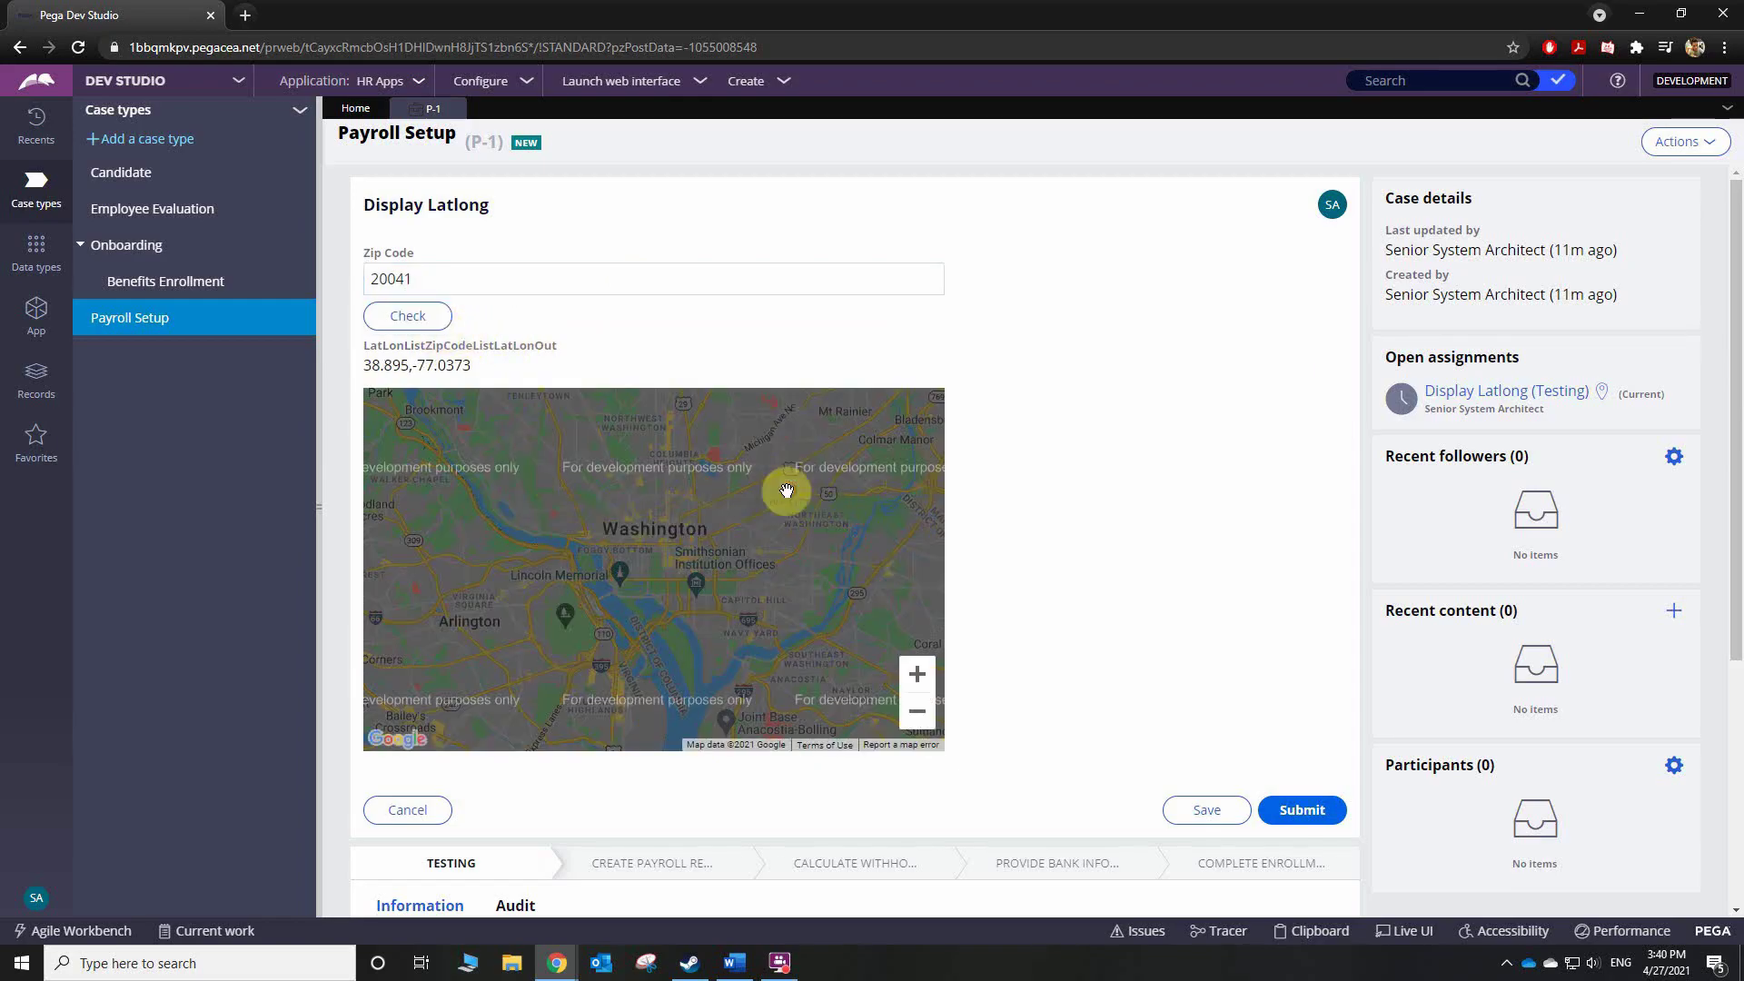
{"action": "left_click_drag", "start_coordinate": [694, 590], "coordinate": [604, 579]}
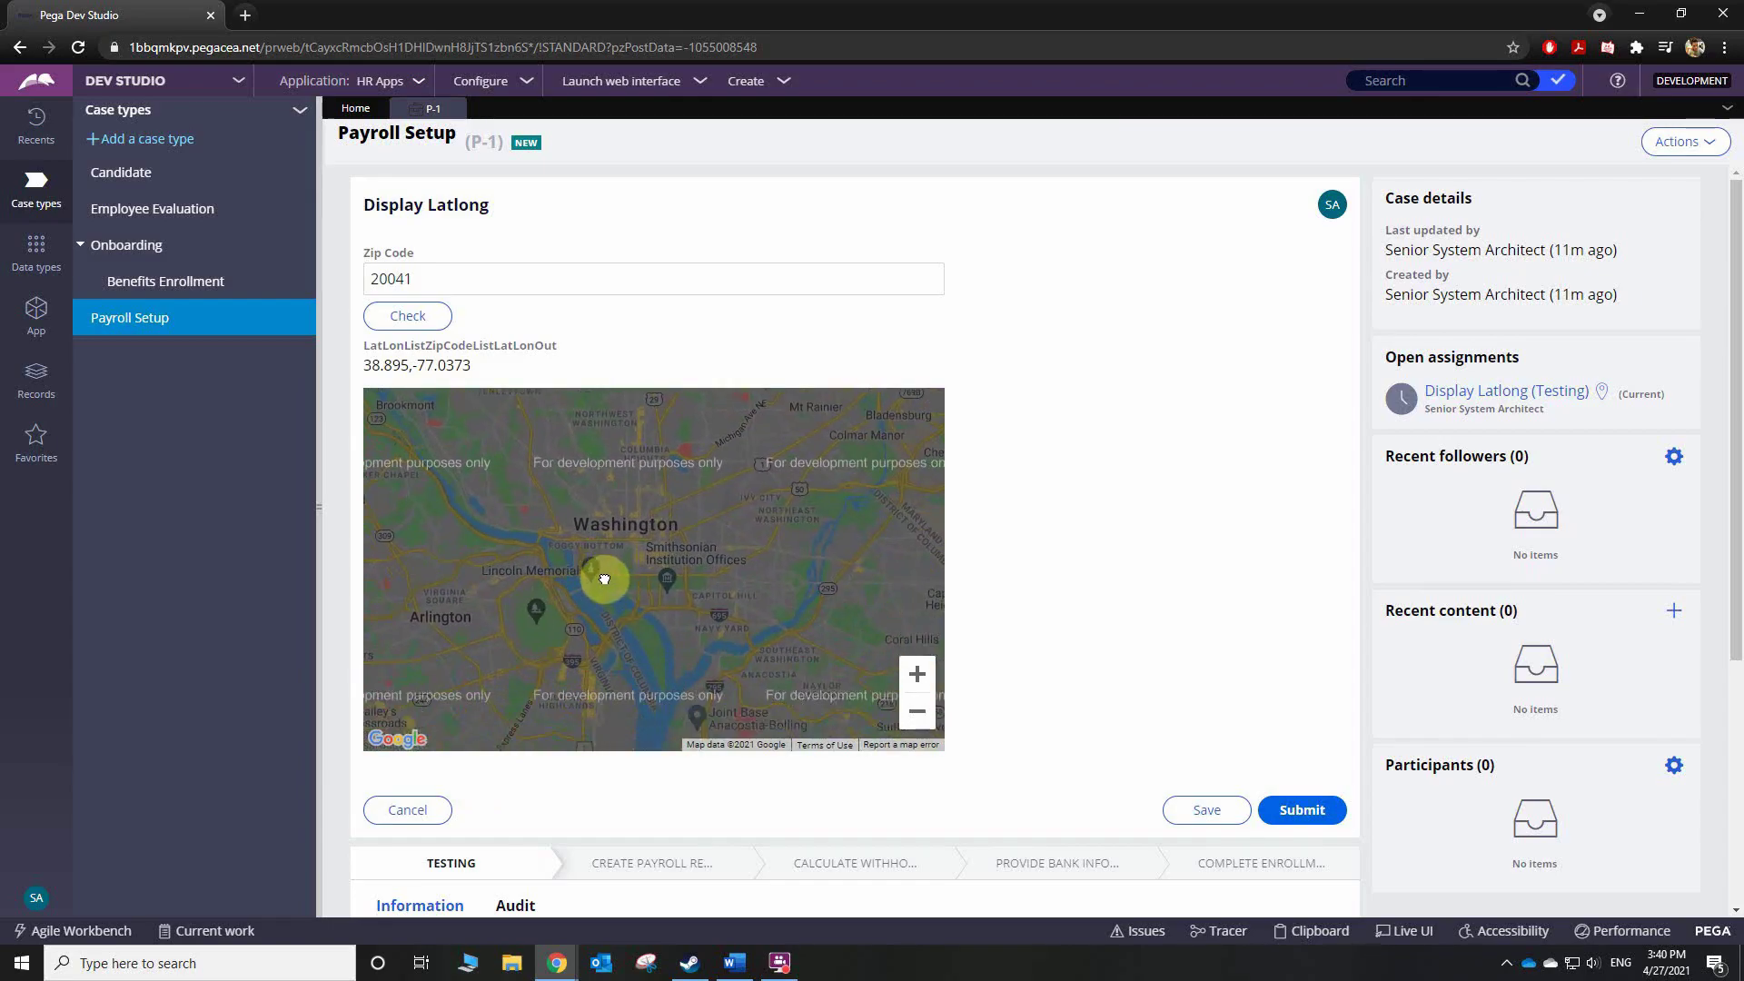
{"action": "left_click", "coordinate": [917, 711]}
{"action": "left_click_drag", "start_coordinate": [779, 565], "coordinate": [798, 651]}
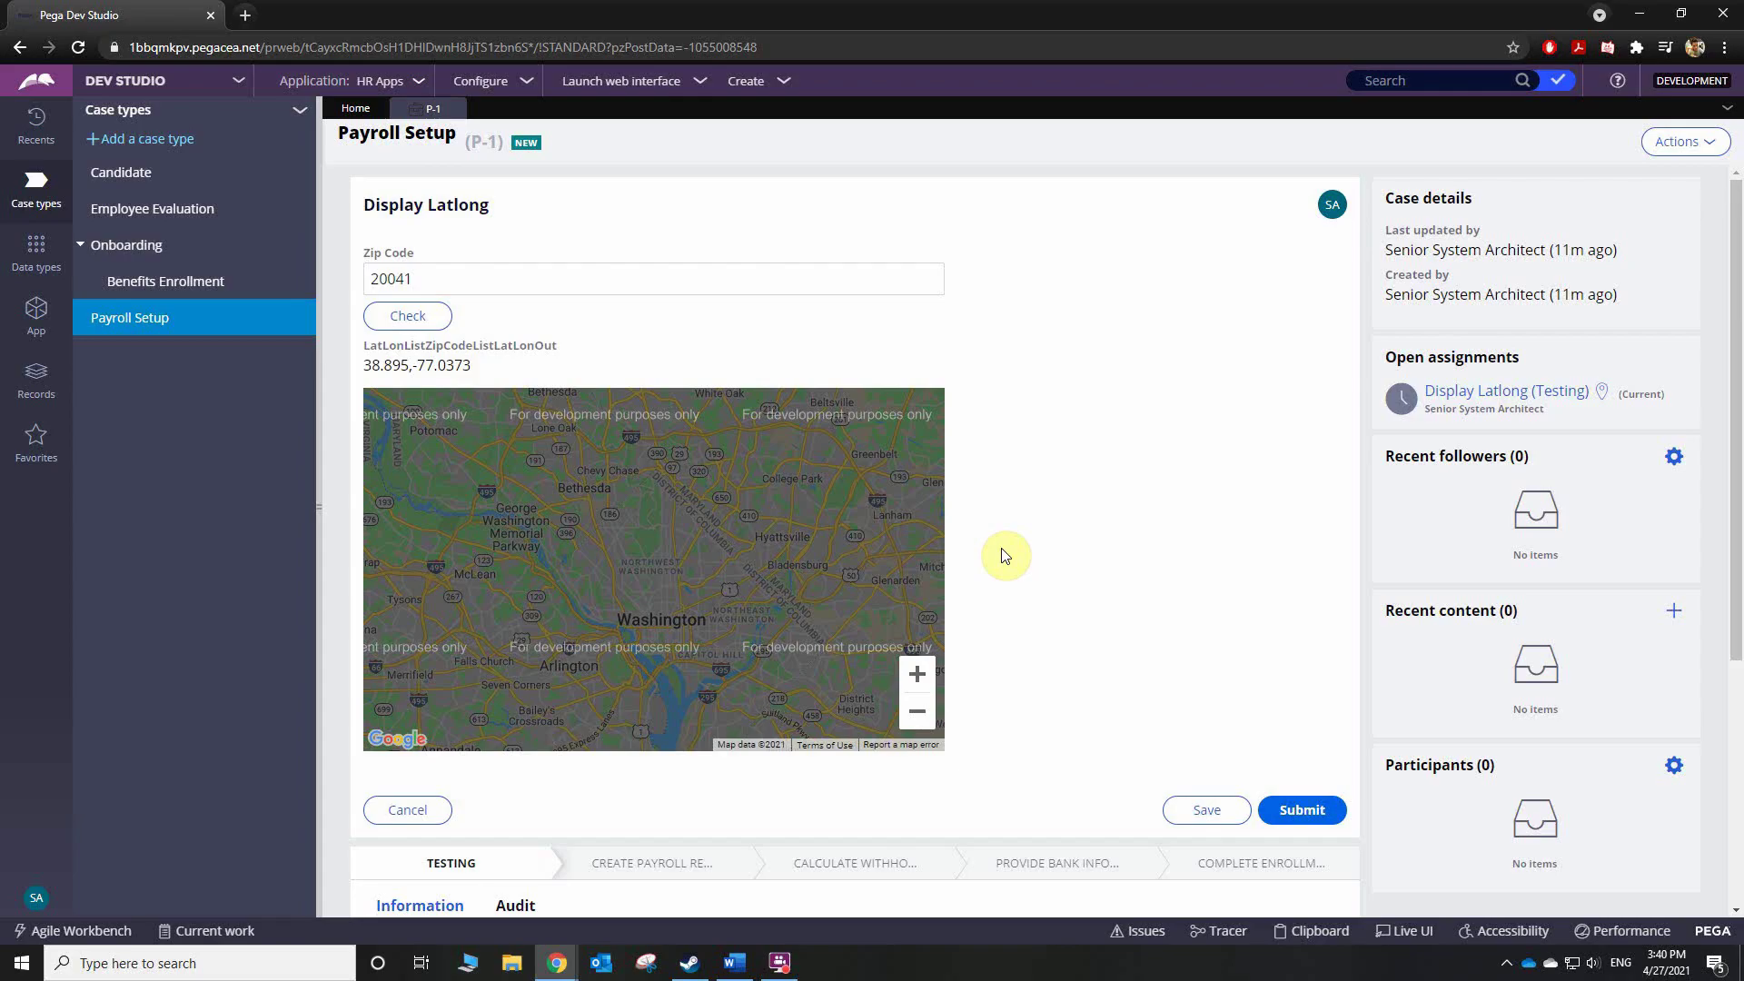
{"action": "left_click_drag", "start_coordinate": [435, 275], "coordinate": [369, 278]}
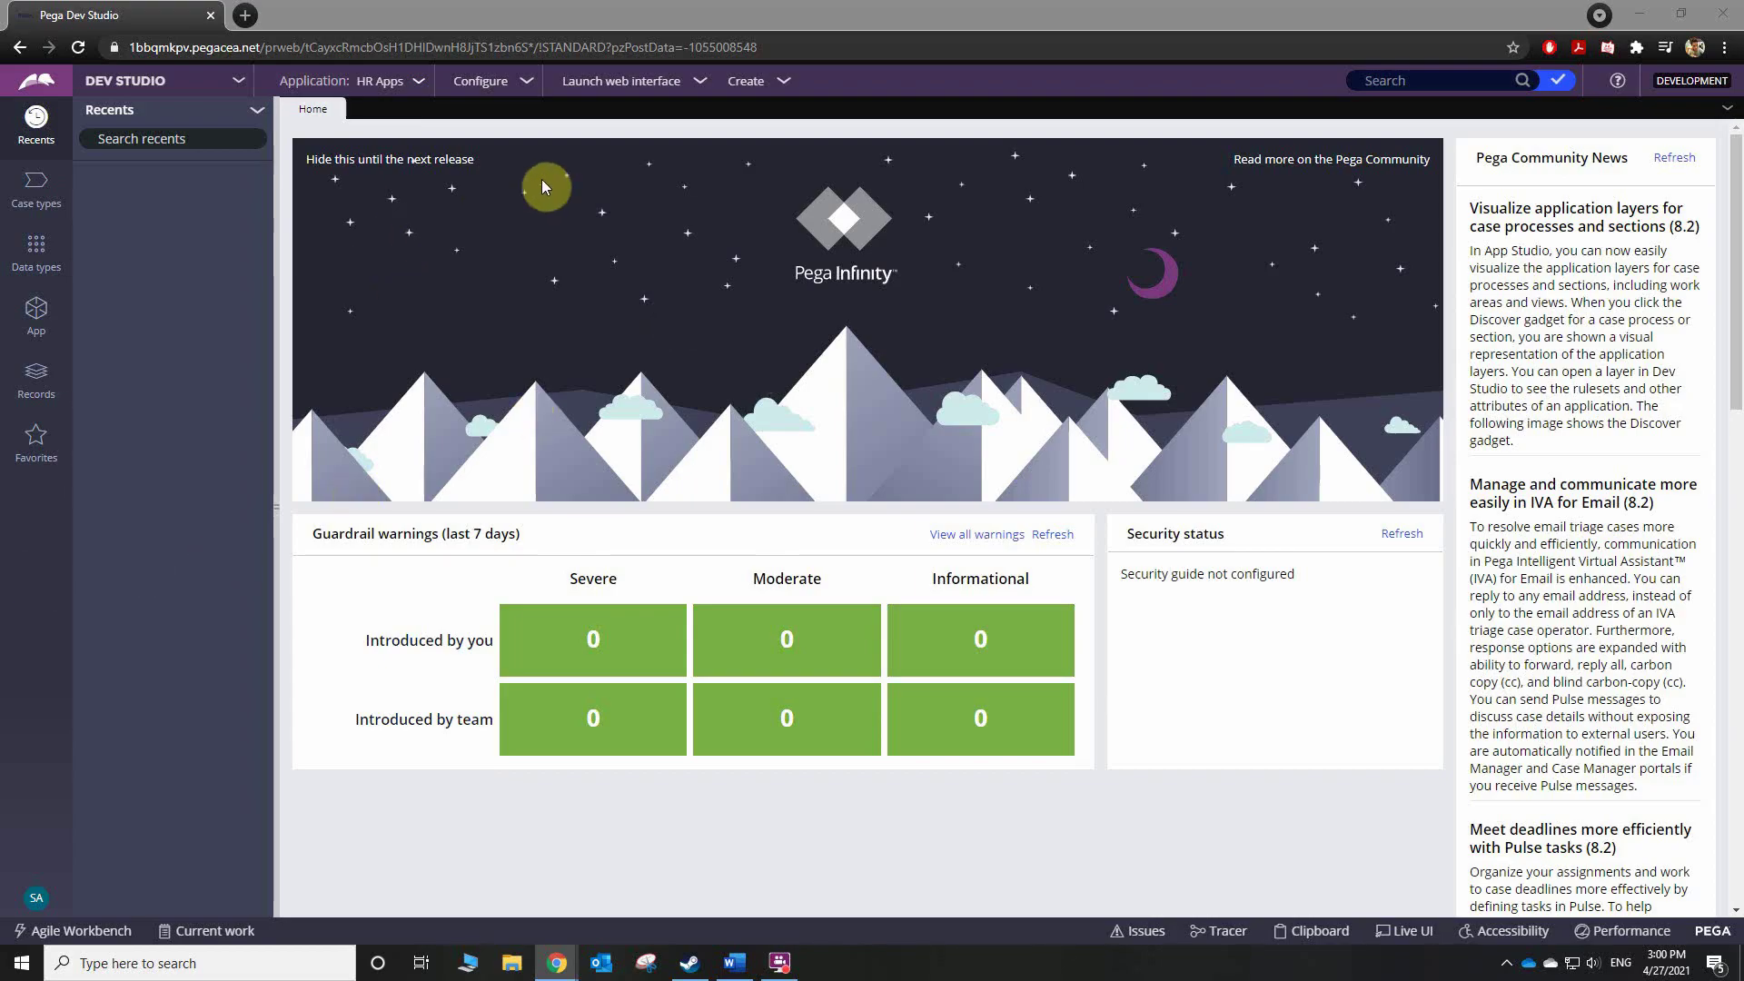
- Start the wizard for creating a new SOAP integration connector
{"action": "left_click", "coordinate": [490, 82]}
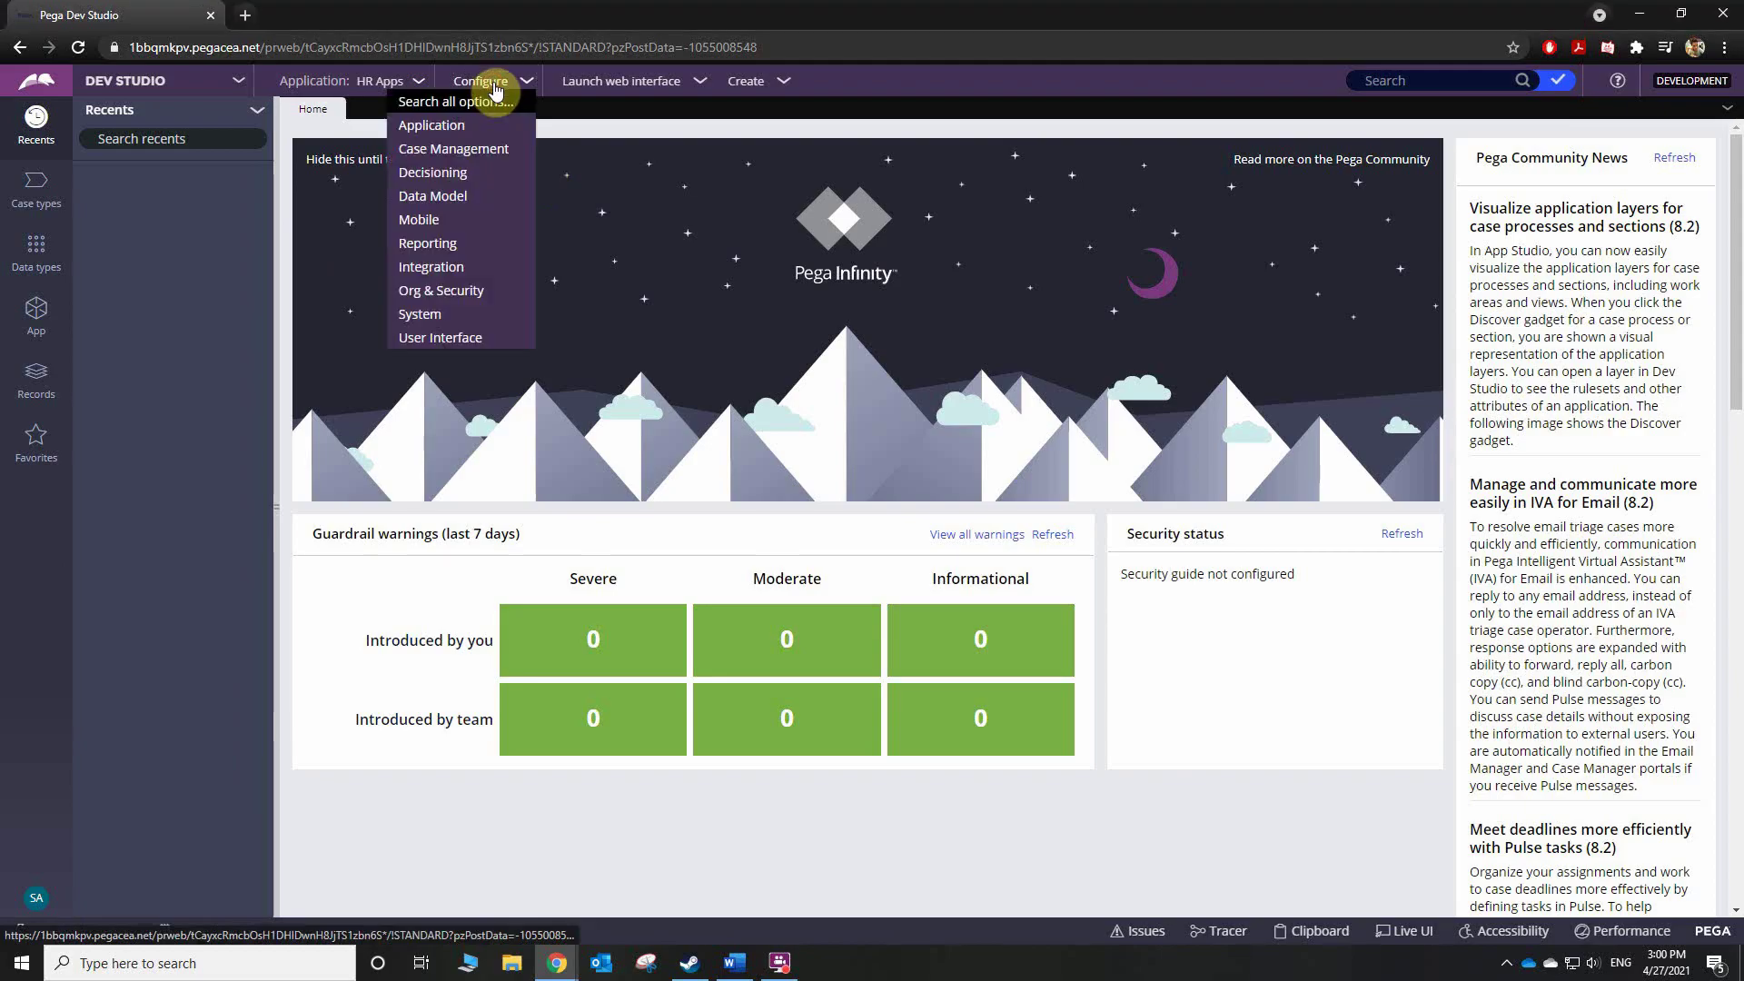
{"action": "mouse_move", "coordinate": [493, 272]}
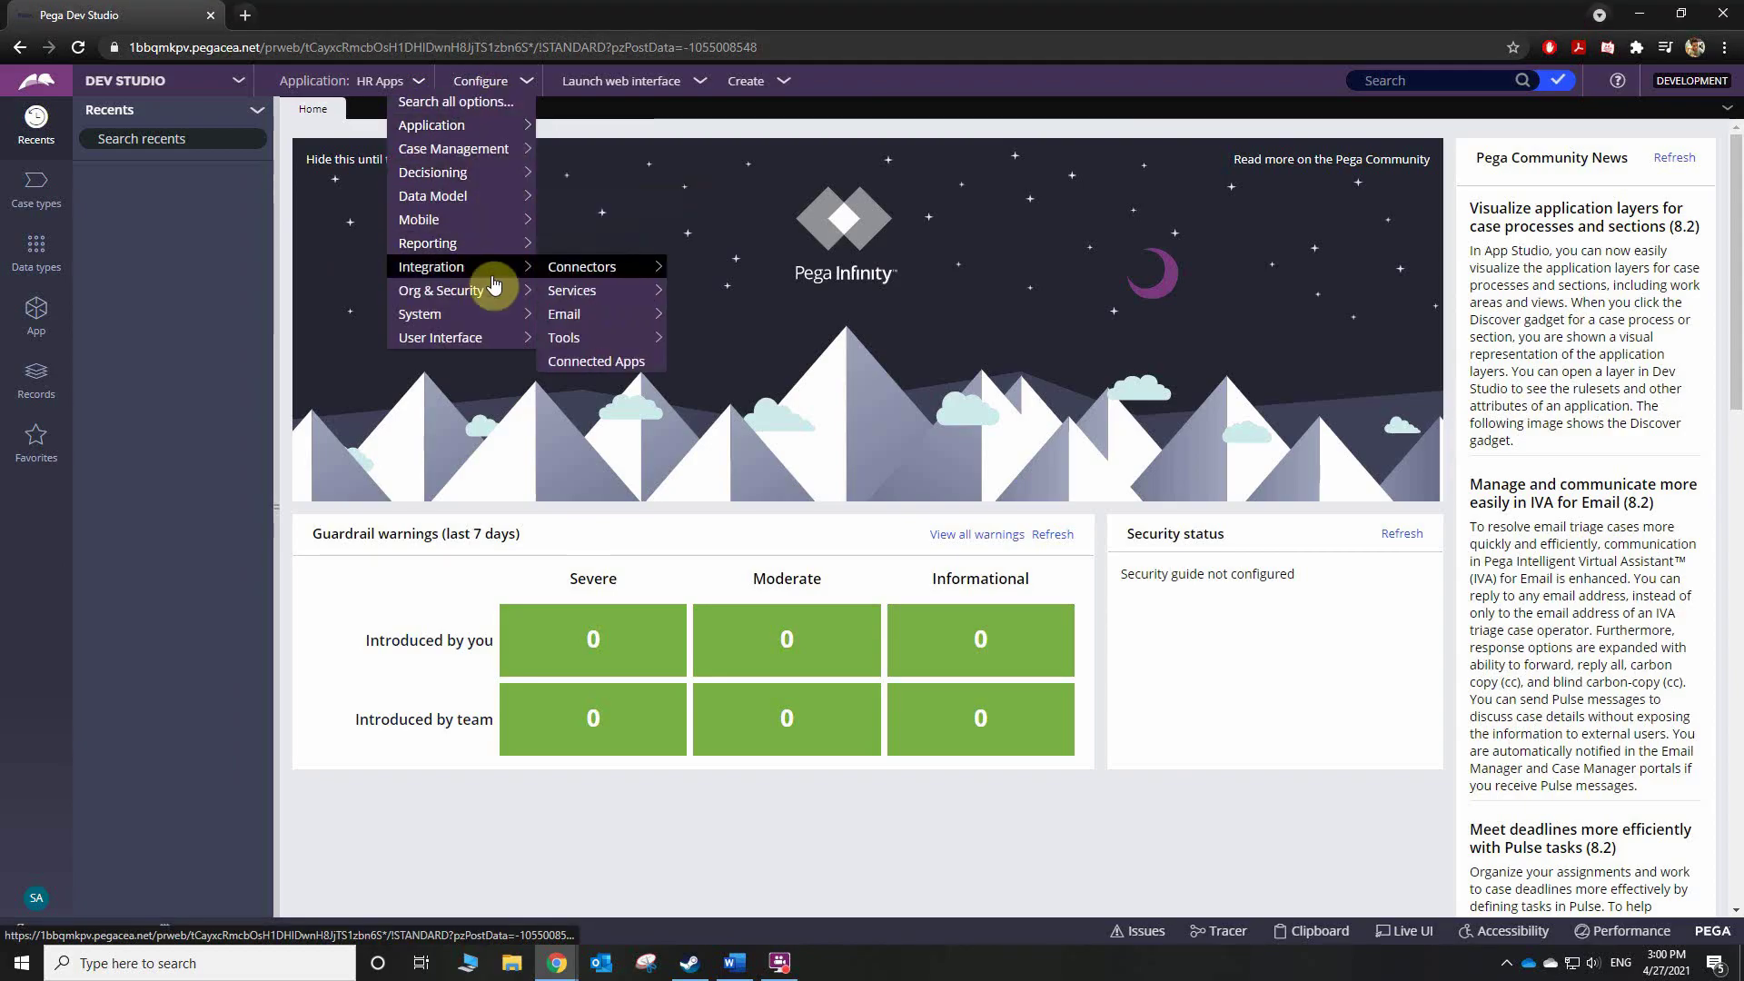
{"action": "mouse_move", "coordinate": [573, 278]}
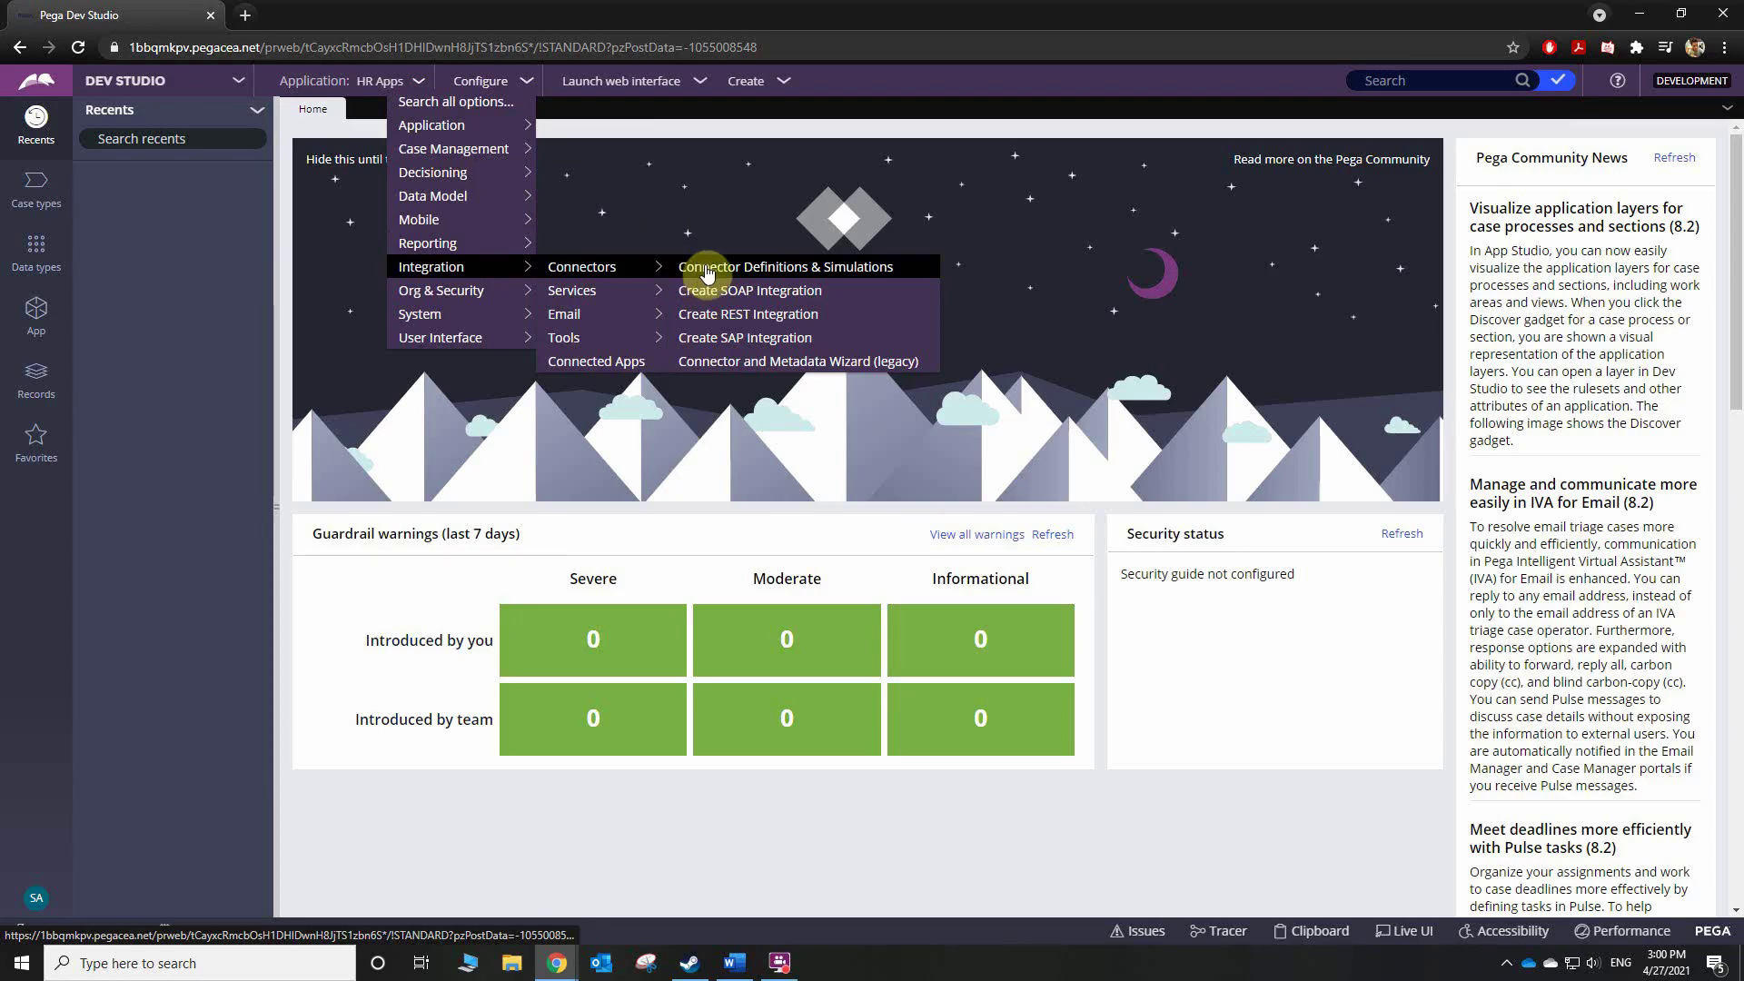
{"action": "left_click", "coordinate": [731, 291]}
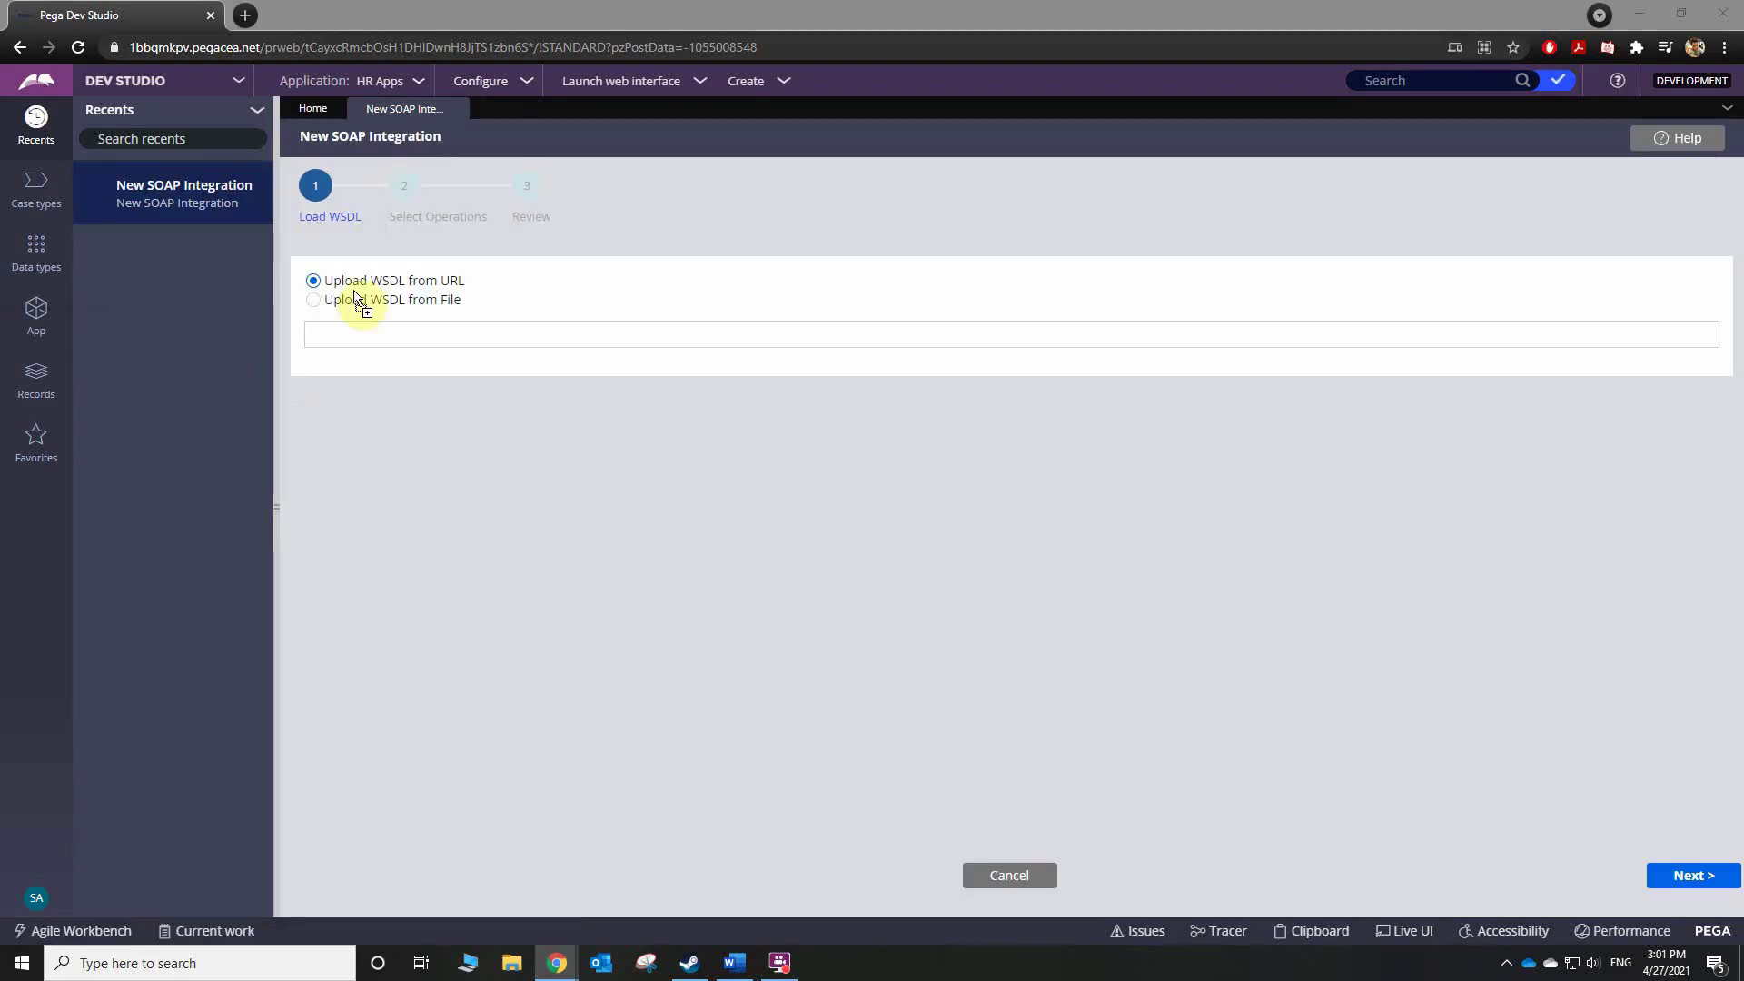
{"action": "left_click_drag", "start_coordinate": [356, 300], "coordinate": [642, 343]}
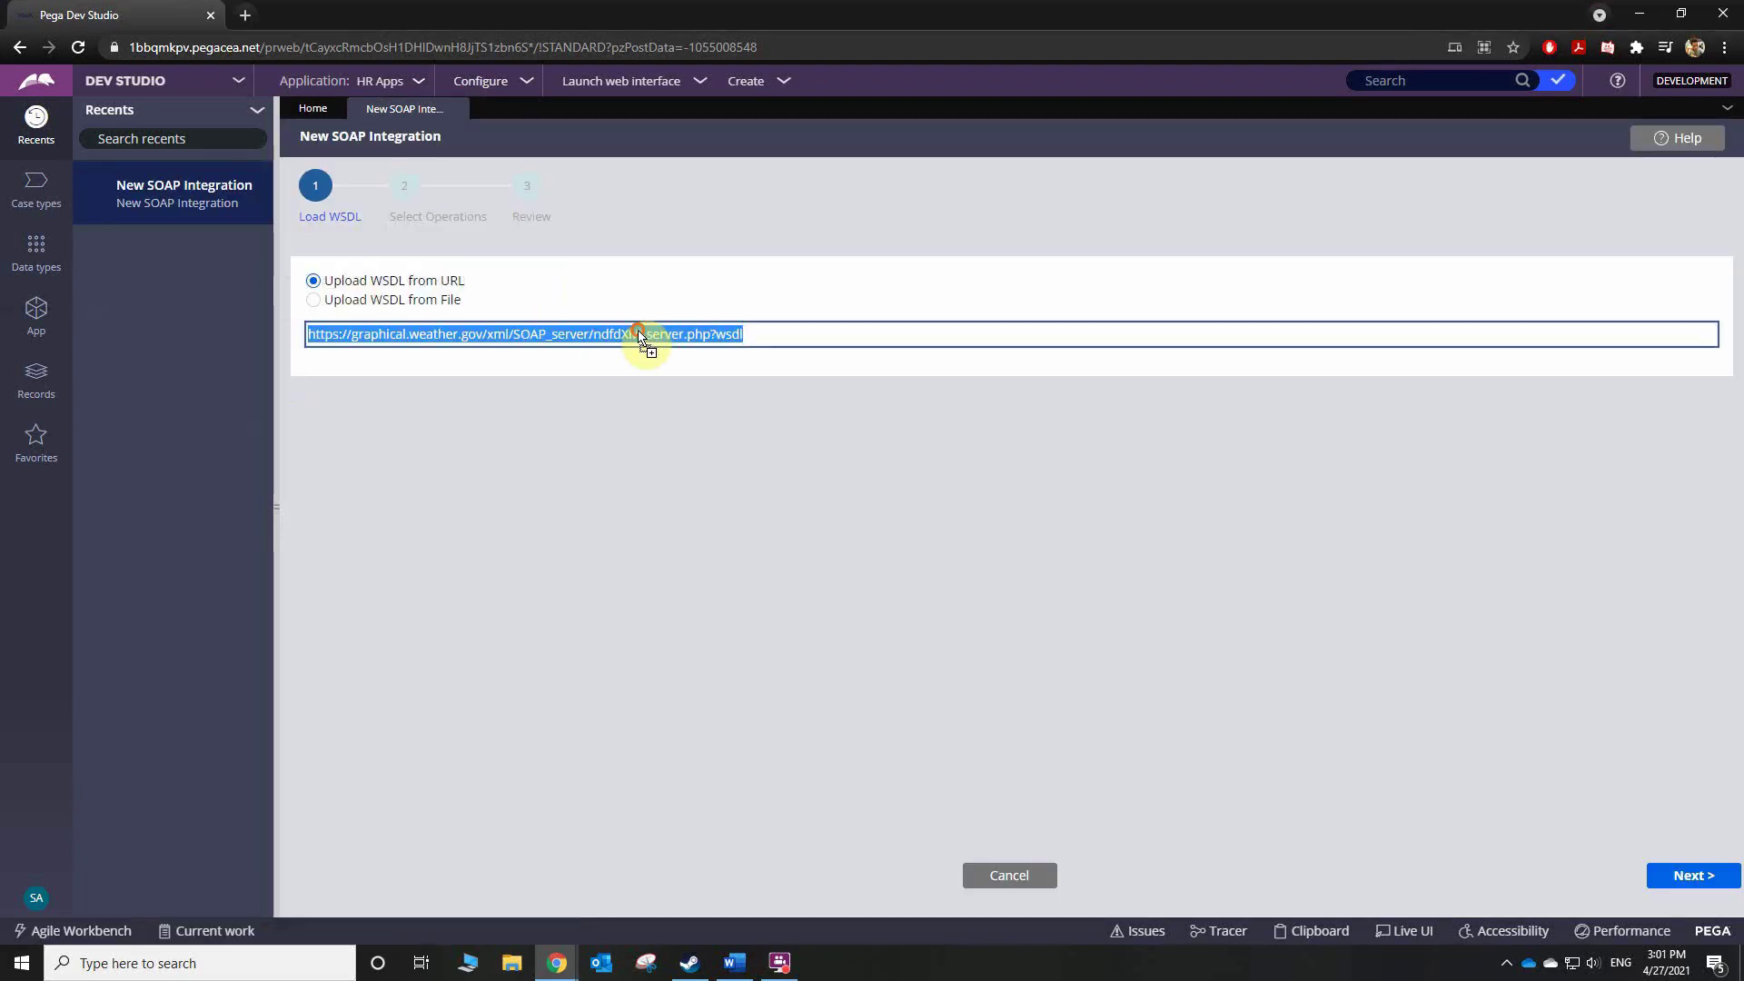
{"action": "left_click", "coordinate": [767, 330]}
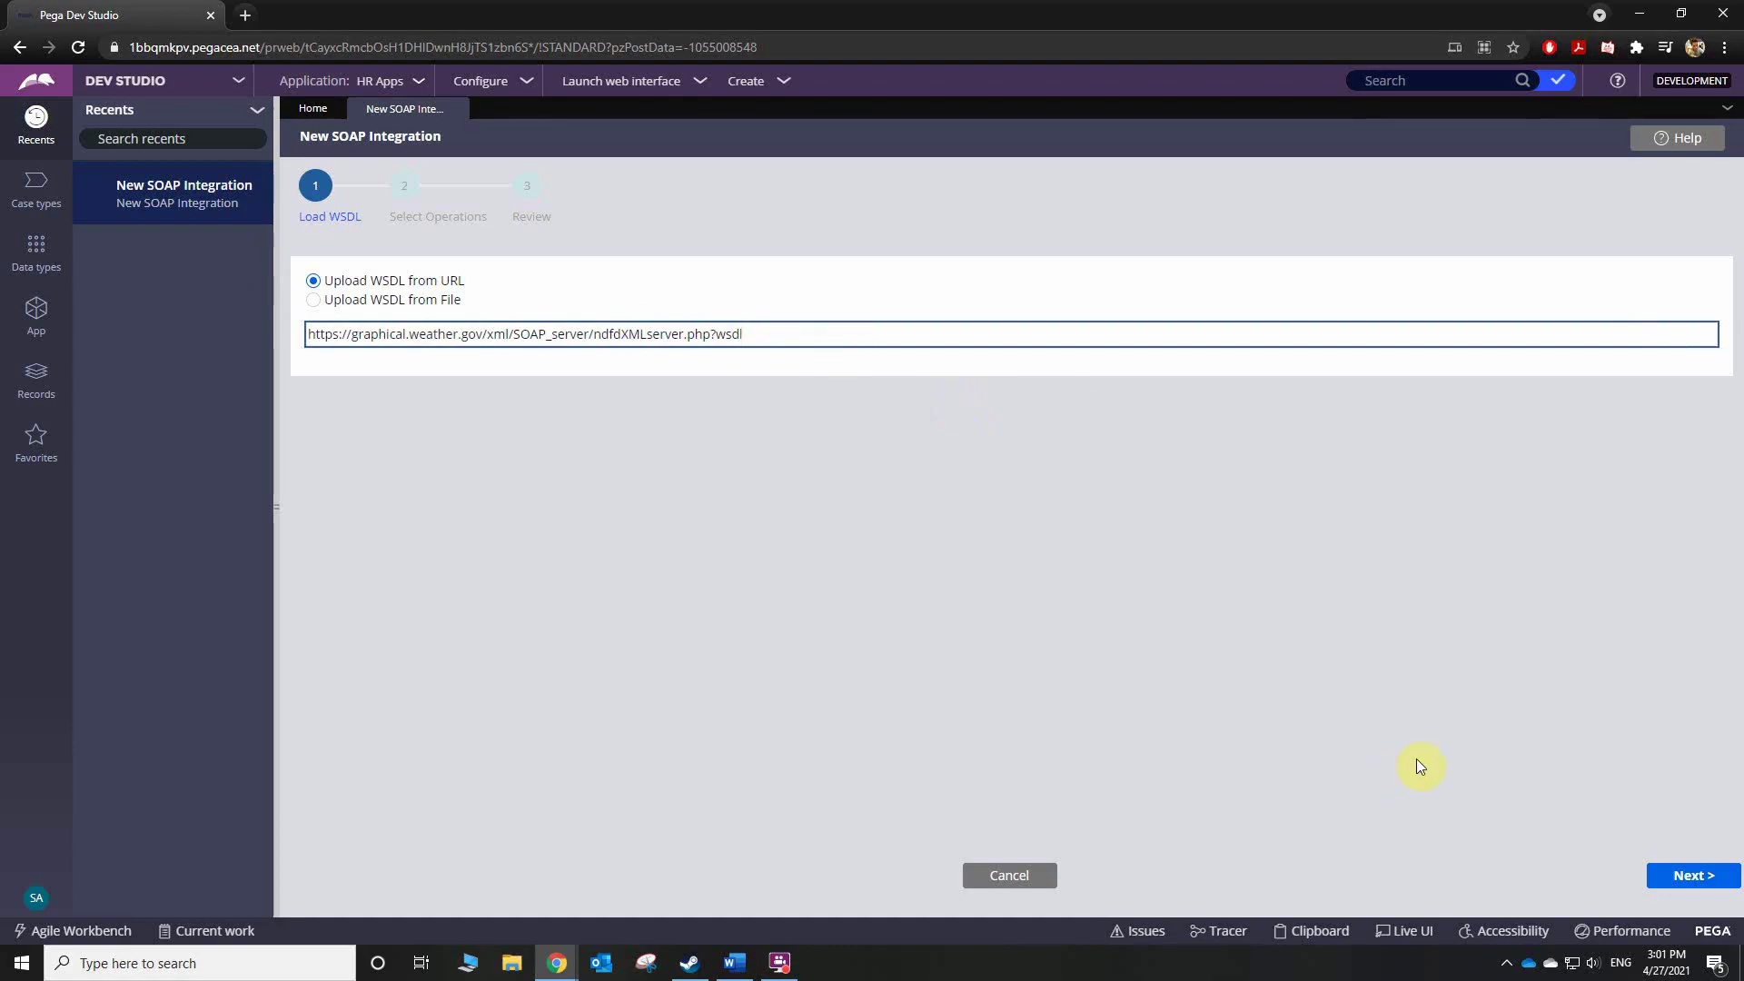
{"action": "left_click", "coordinate": [1666, 877]}
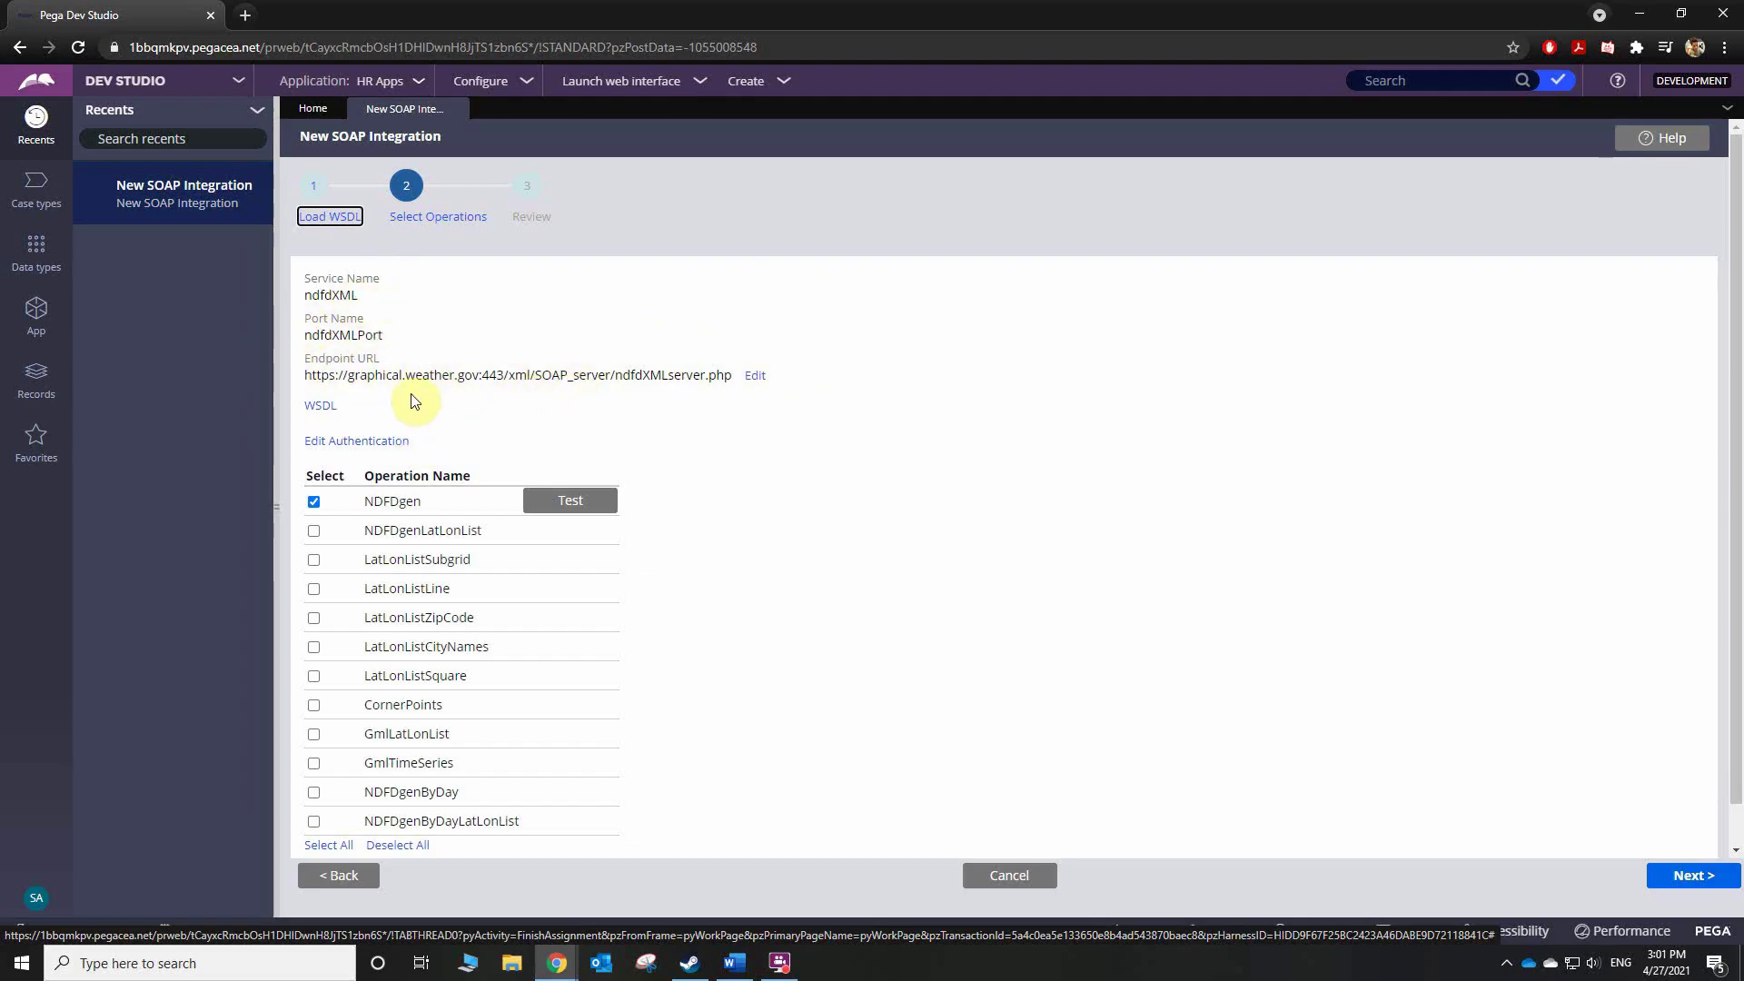
{"action": "scroll", "coordinate": [685, 378], "scroll_direction": "down", "scroll_amount": 2}
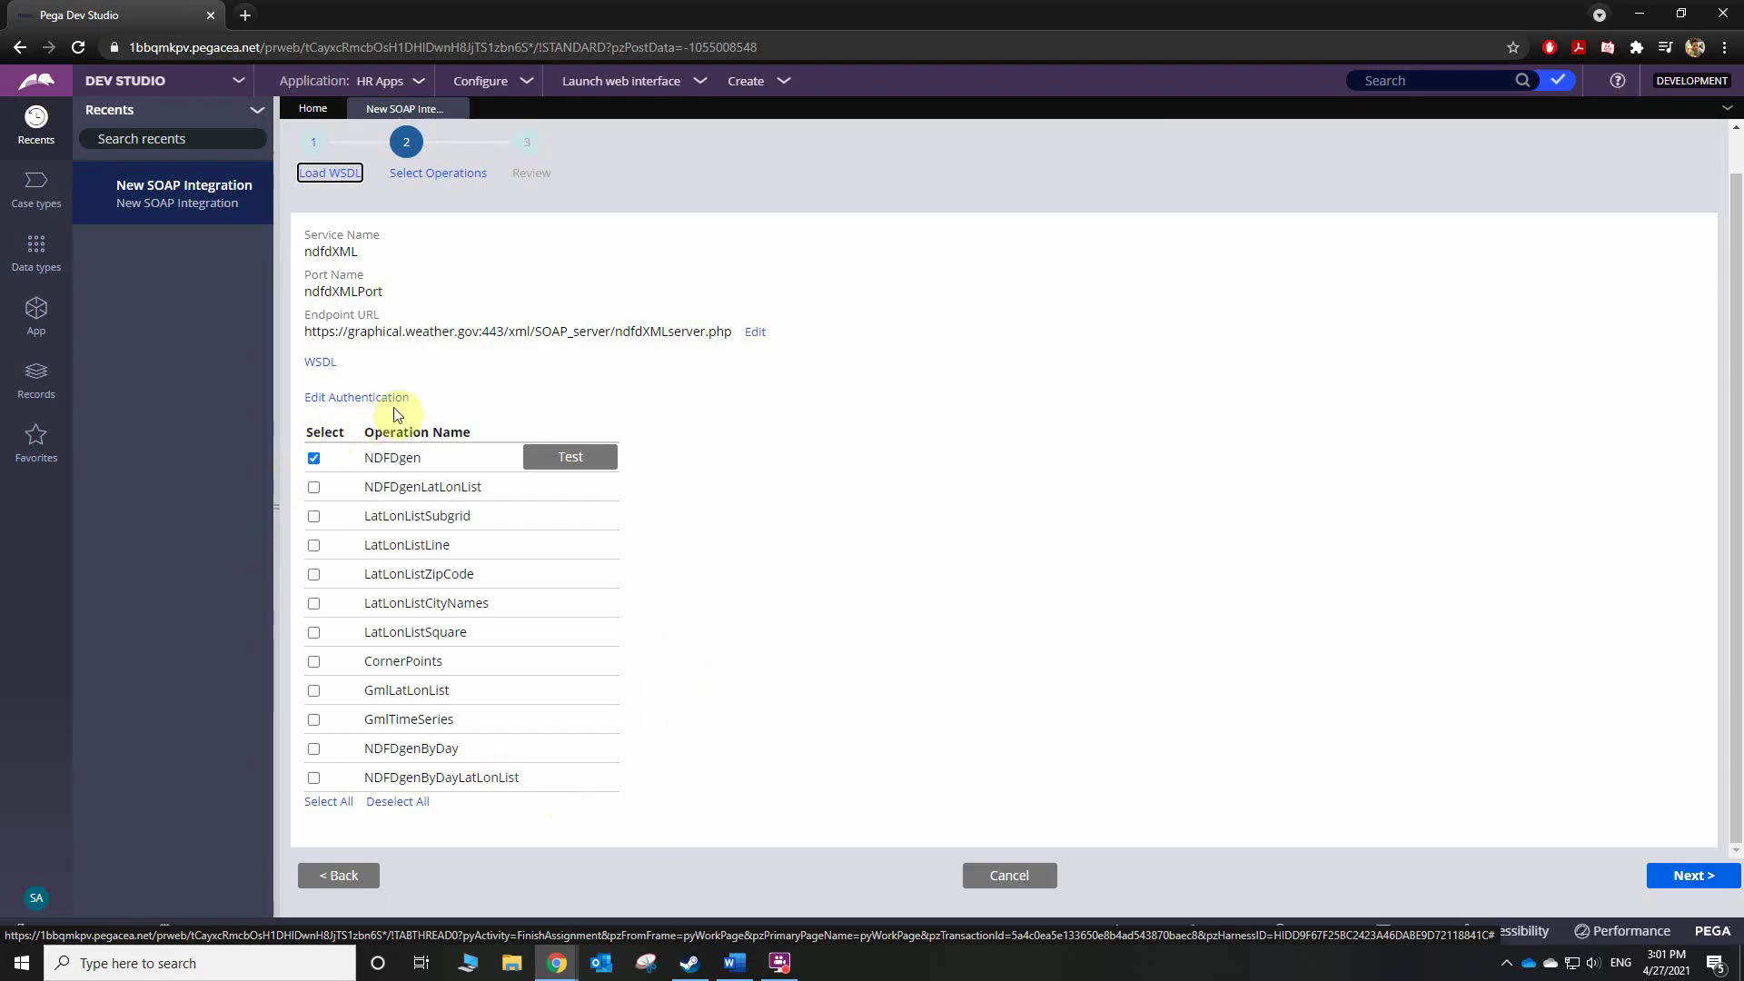
{"action": "left_click", "coordinate": [245, 14]}
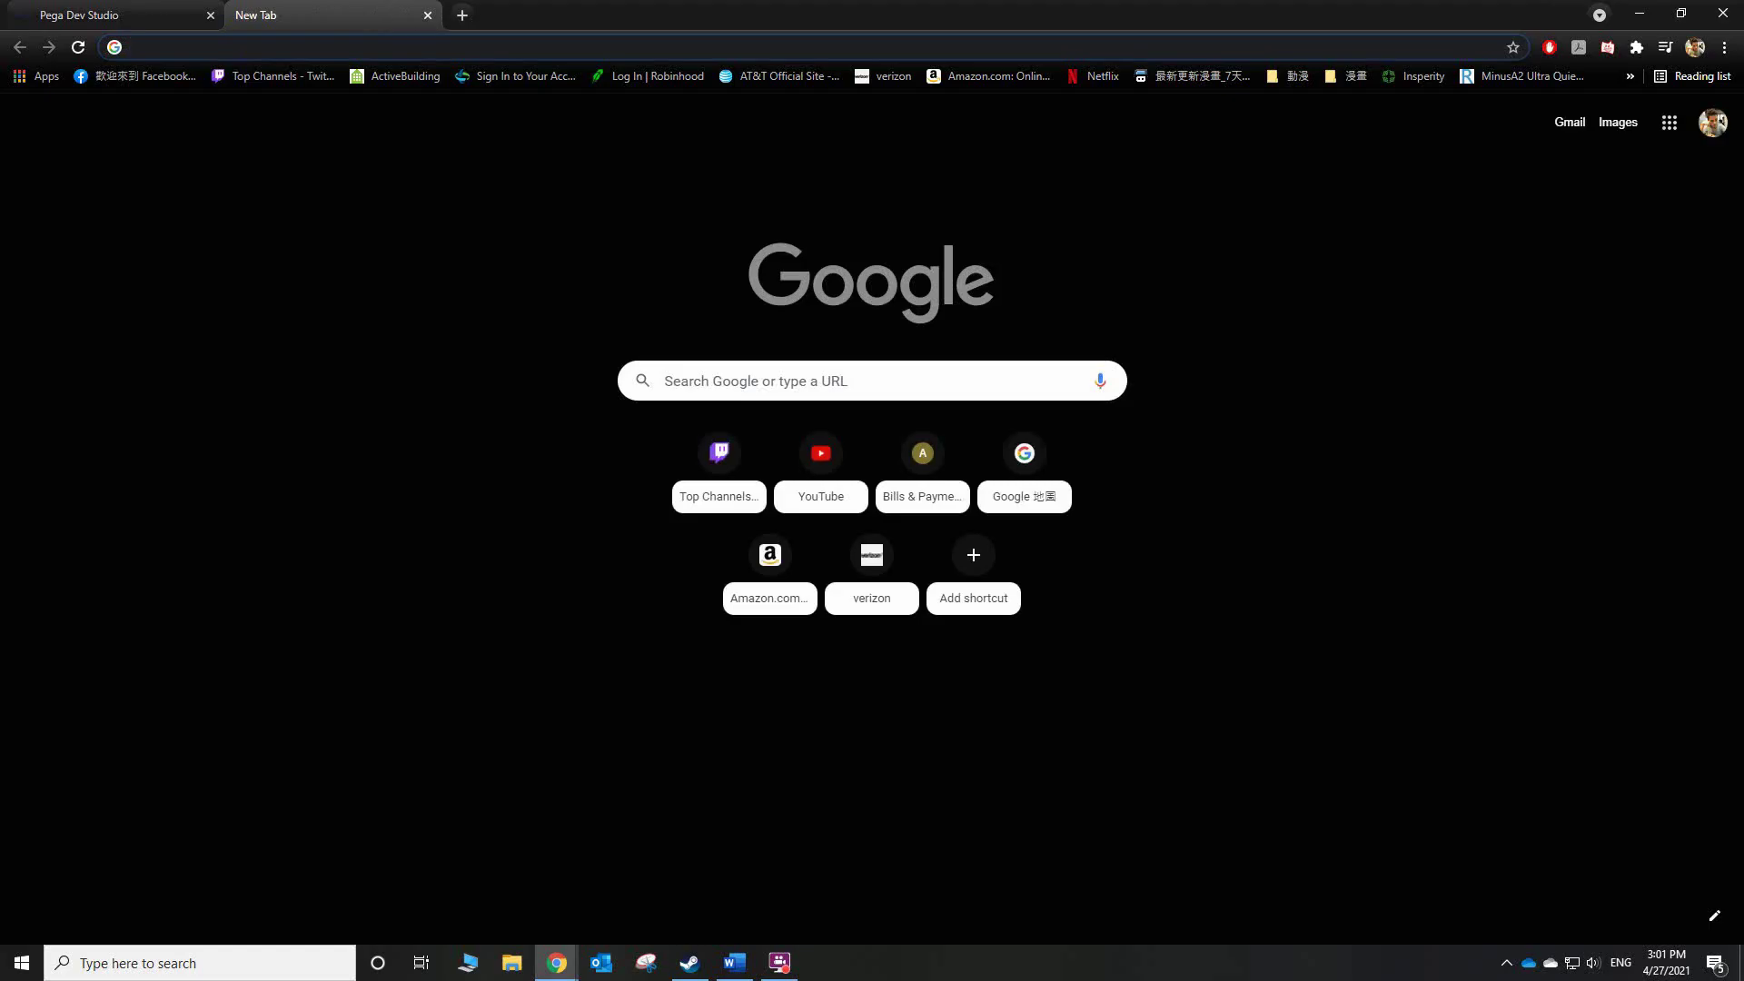
{"action": "left_click", "coordinate": [354, 122]}
{"action": "left_click_drag", "start_coordinate": [423, 47], "coordinate": [427, 44]}
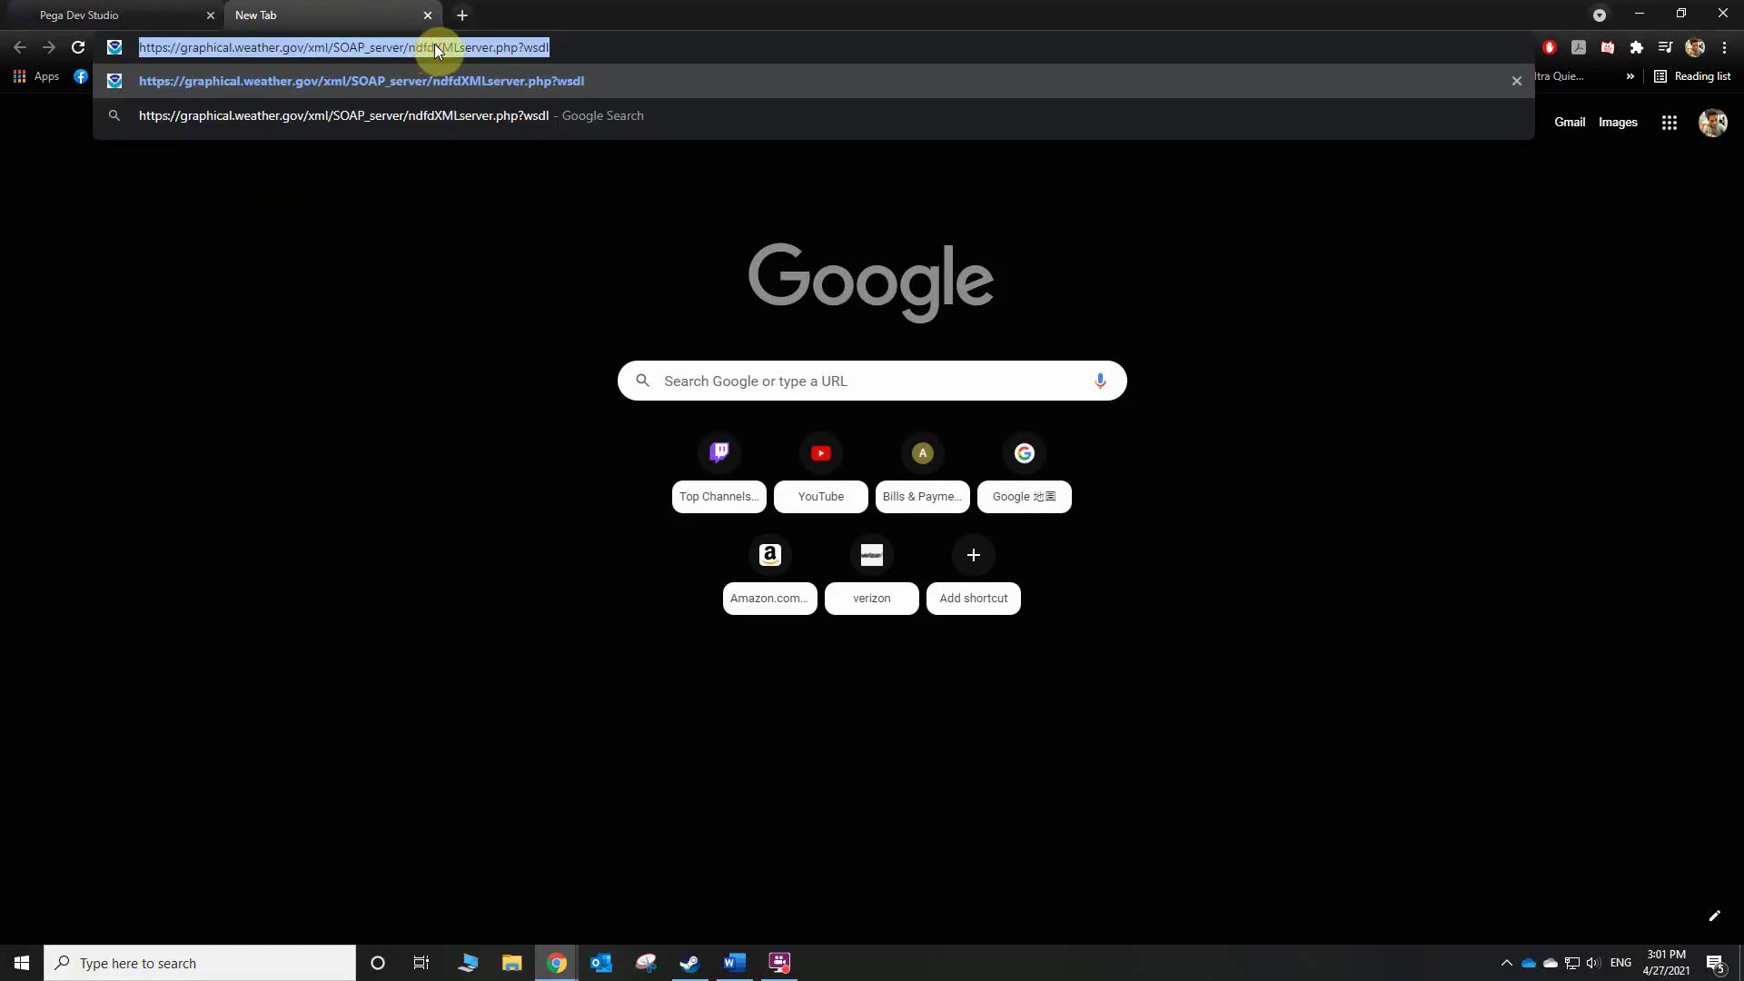
{"action": "key", "text": "Return"}
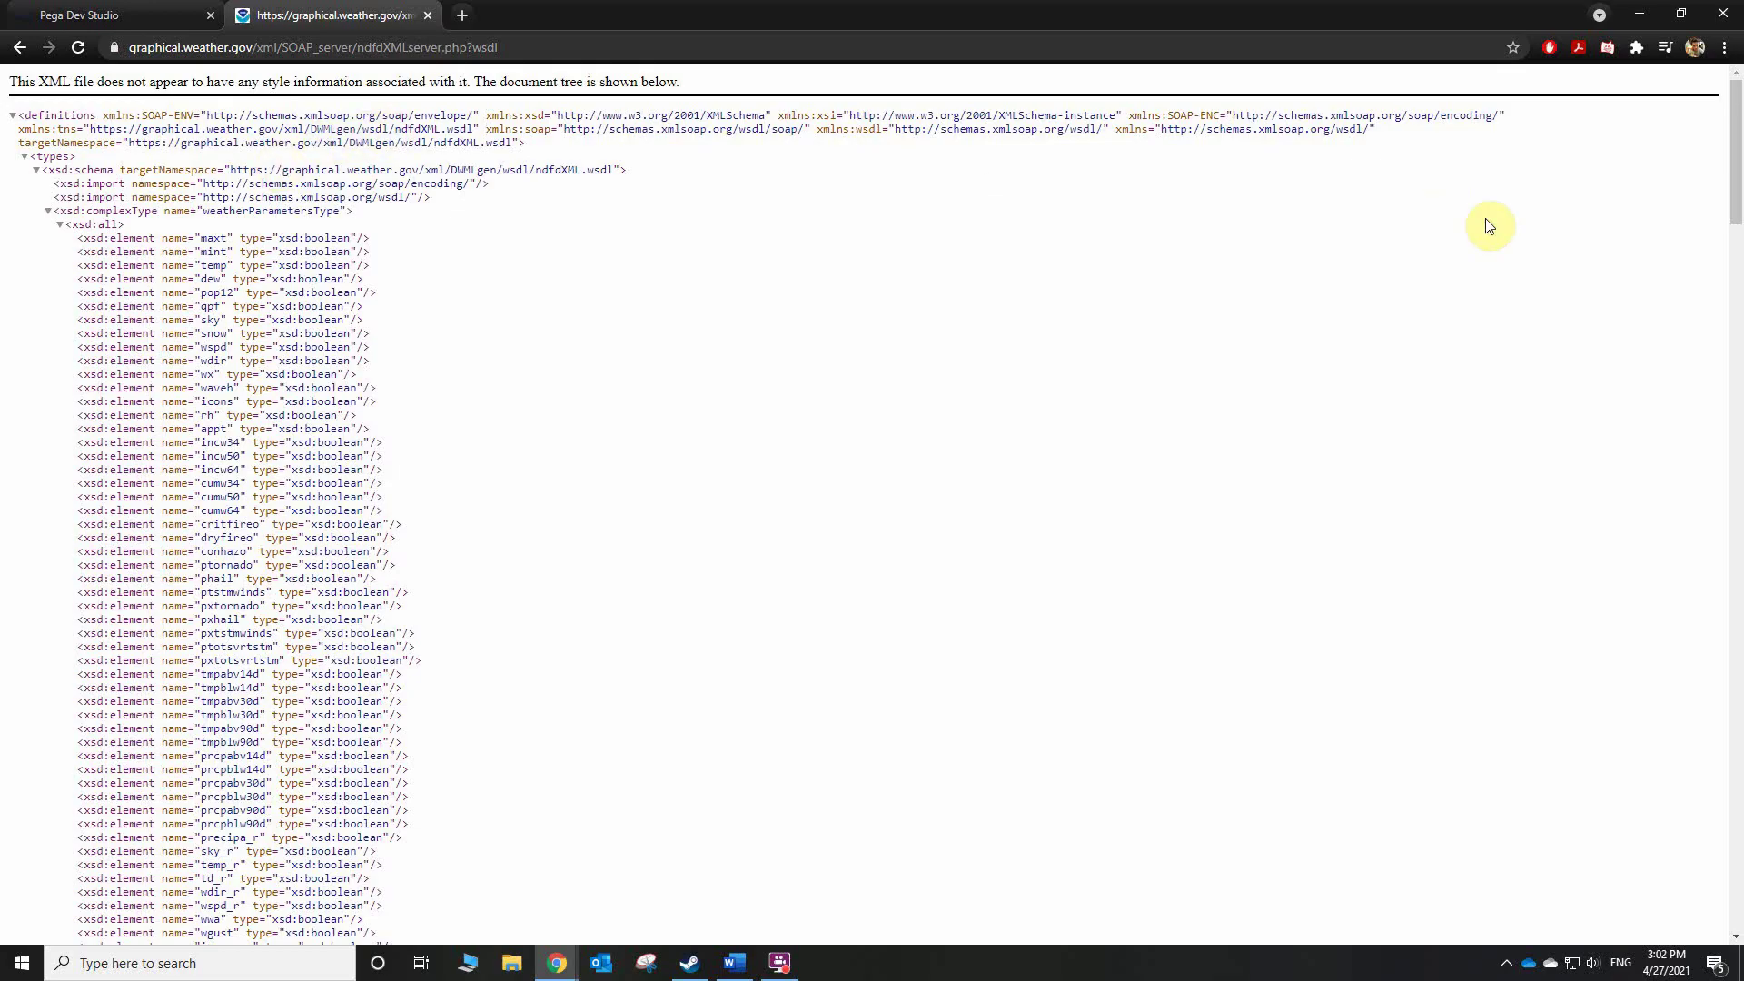
- Examine the operation descriptions under ndfdXMLPortType in the WSDL and compare them with the wizard's operation list
{"action": "mouse_move", "coordinate": [1735, 172]}
{"action": "left_mouse_down"}
{"action": "mouse_move", "coordinate": [1737, 196]}
{"action": "mouse_move", "coordinate": [1737, 170]}
{"action": "left_mouse_up"}
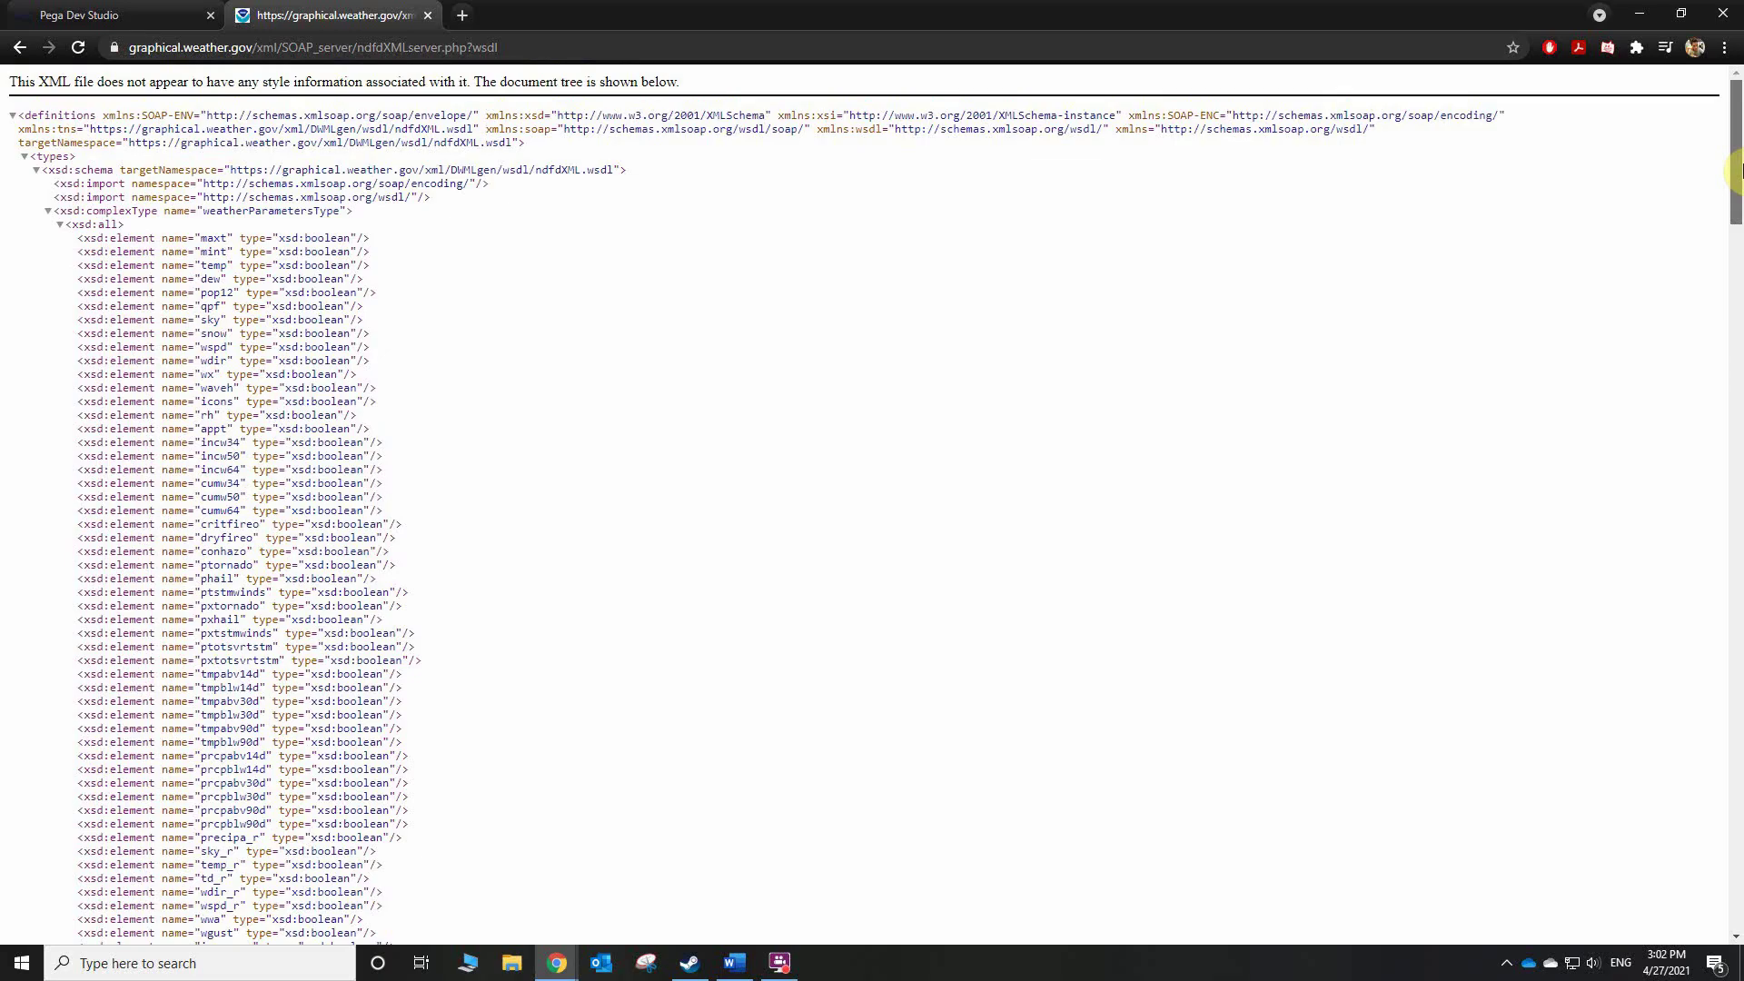
{"action": "left_click_drag", "start_coordinate": [1737, 170], "coordinate": [1730, 551]}
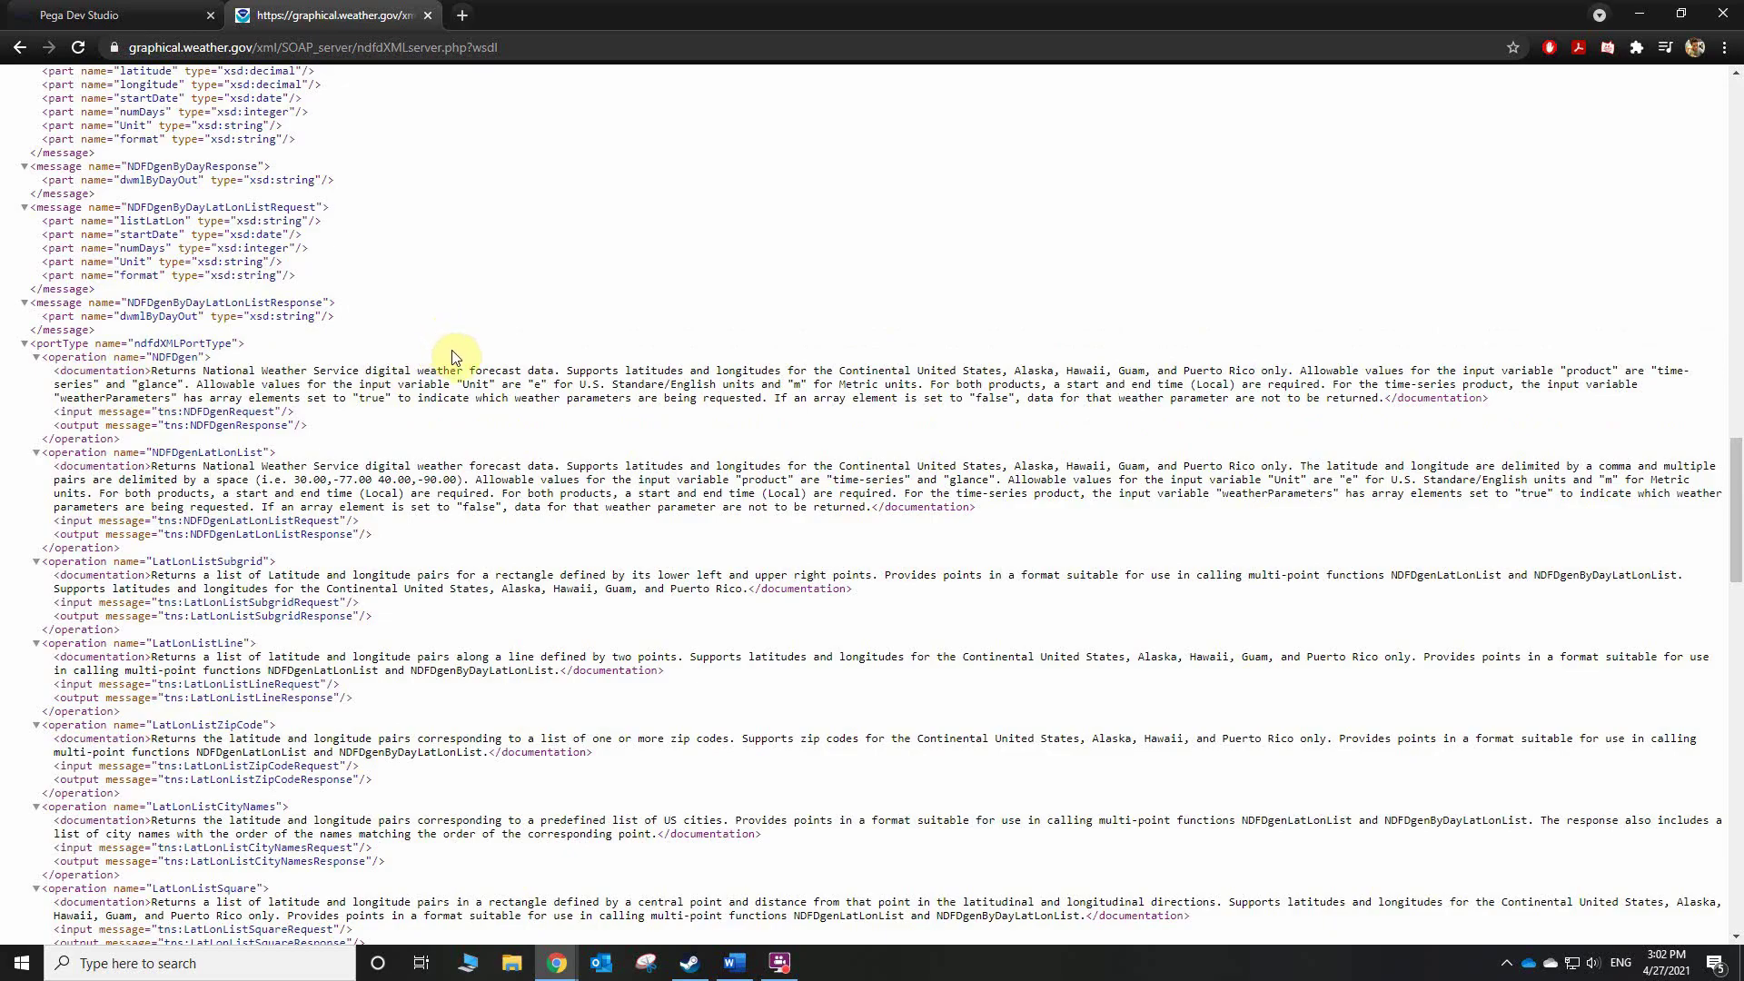
{"action": "left_click", "coordinate": [144, 20]}
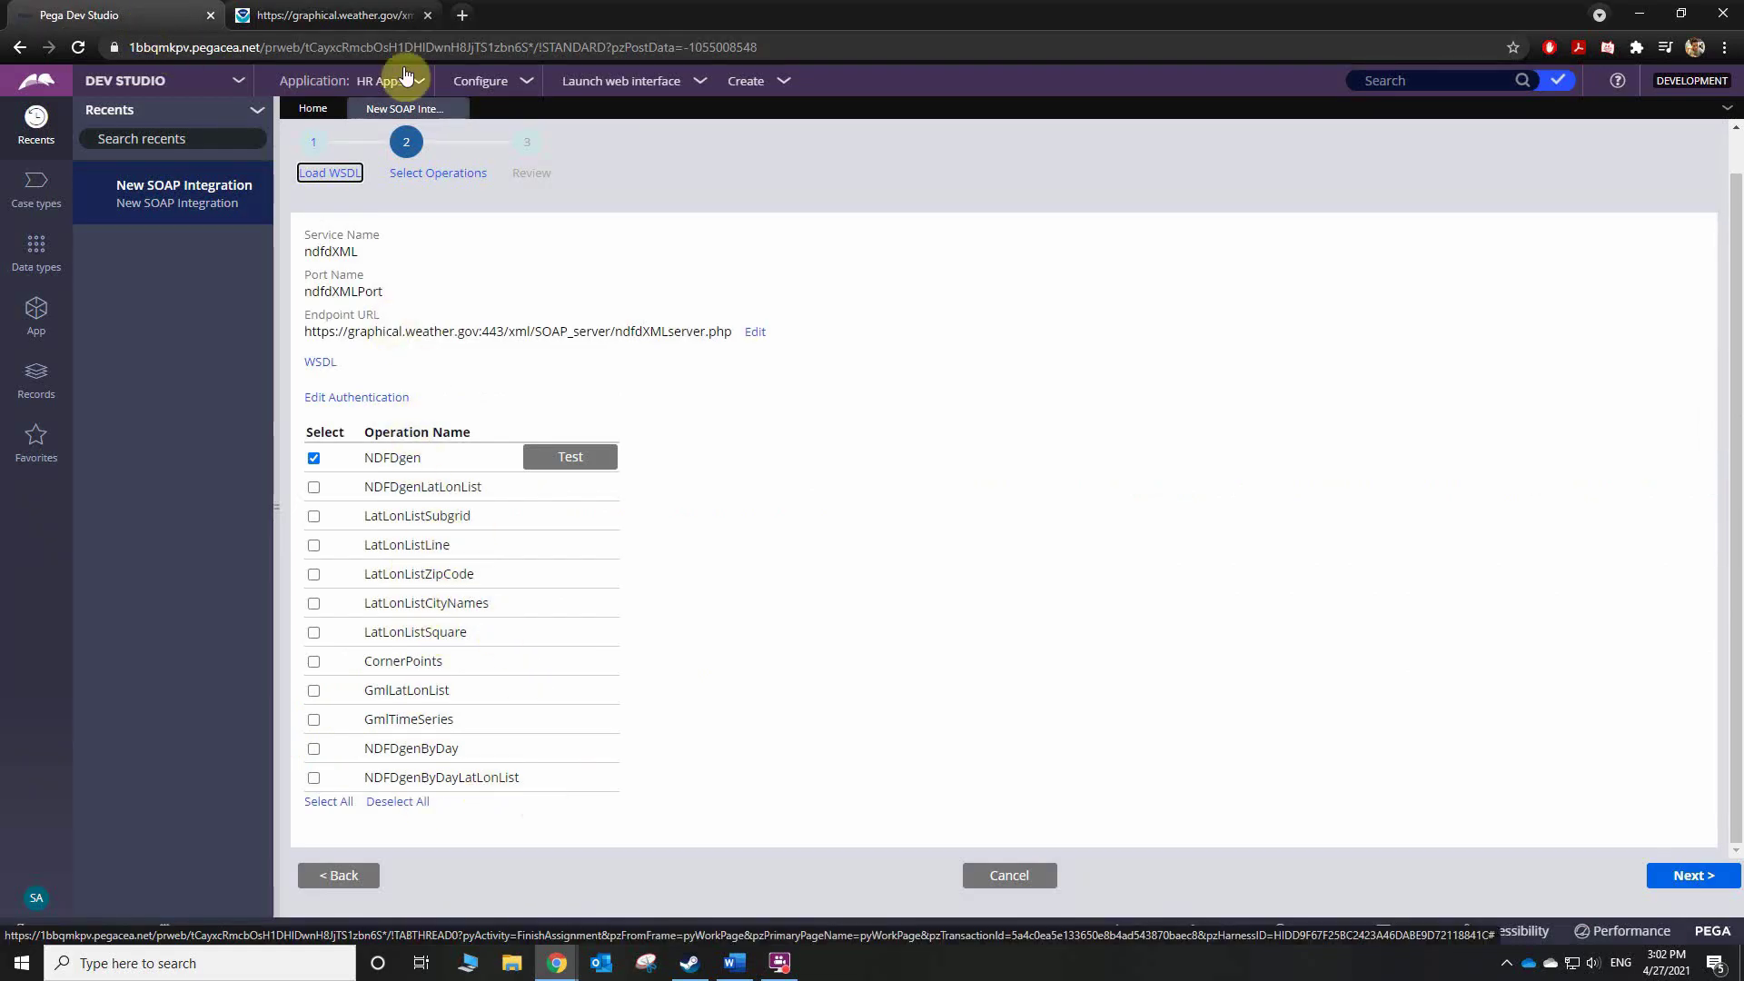
{"action": "left_click", "coordinate": [390, 16]}
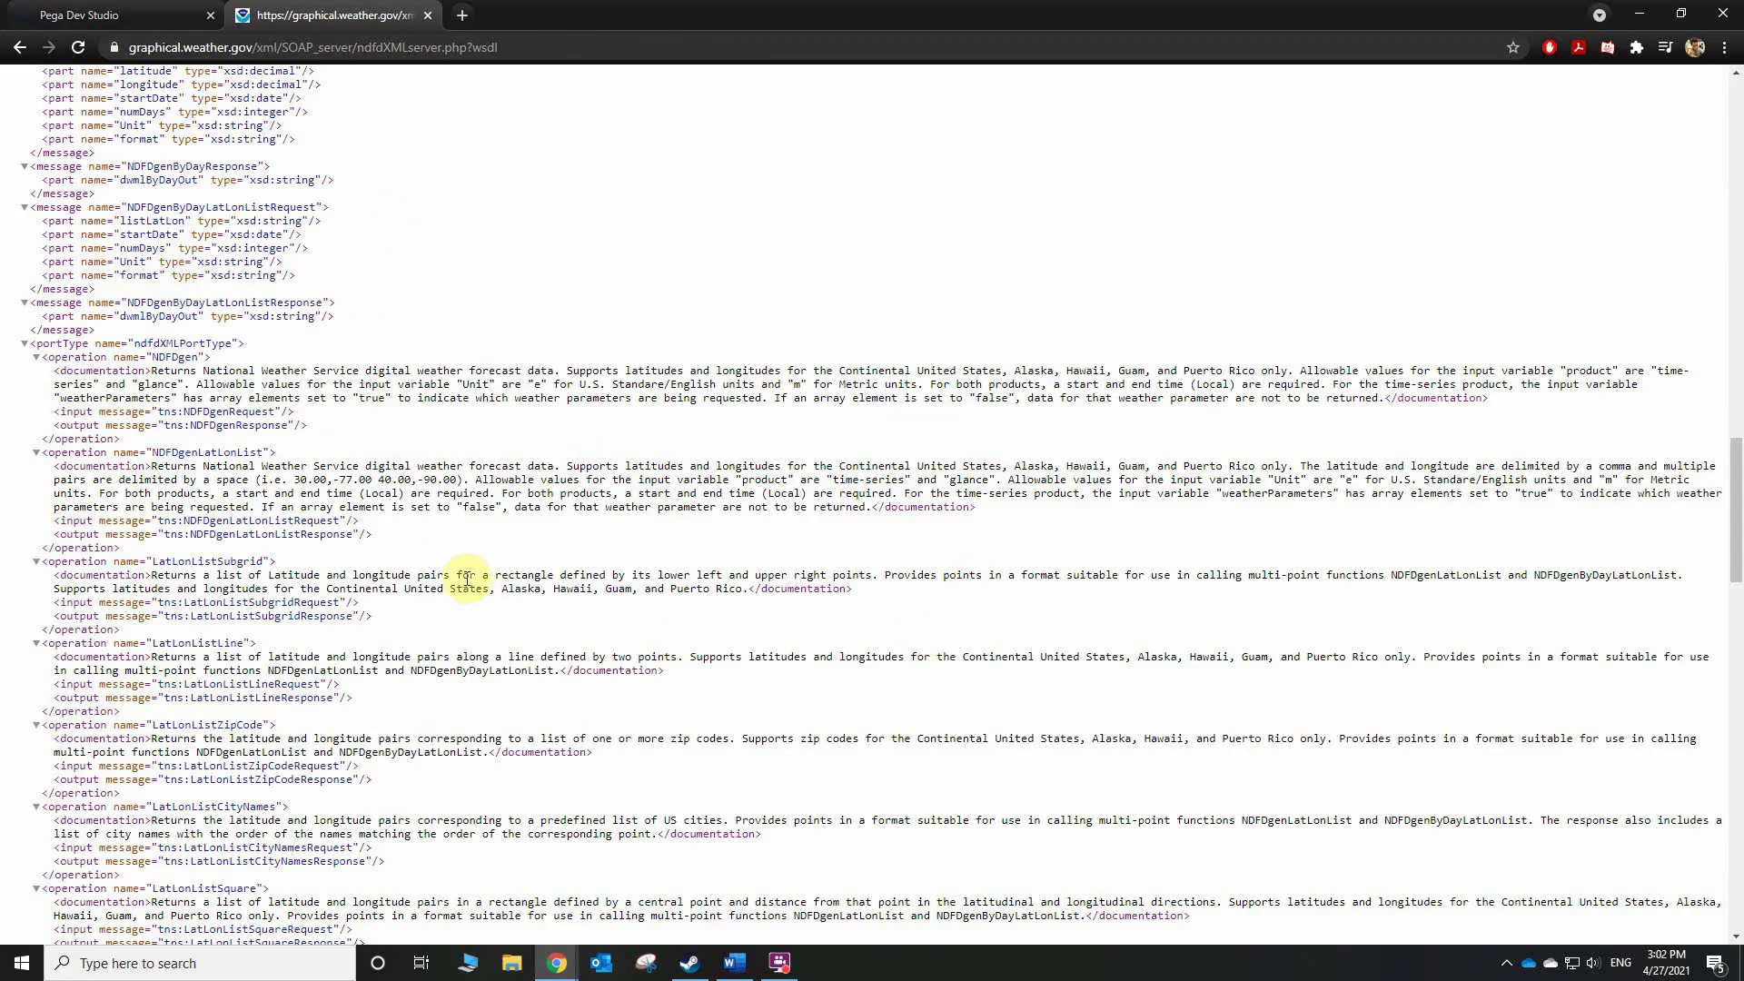
{"action": "scroll", "coordinate": [554, 554], "scroll_direction": "down", "scroll_amount": 1}
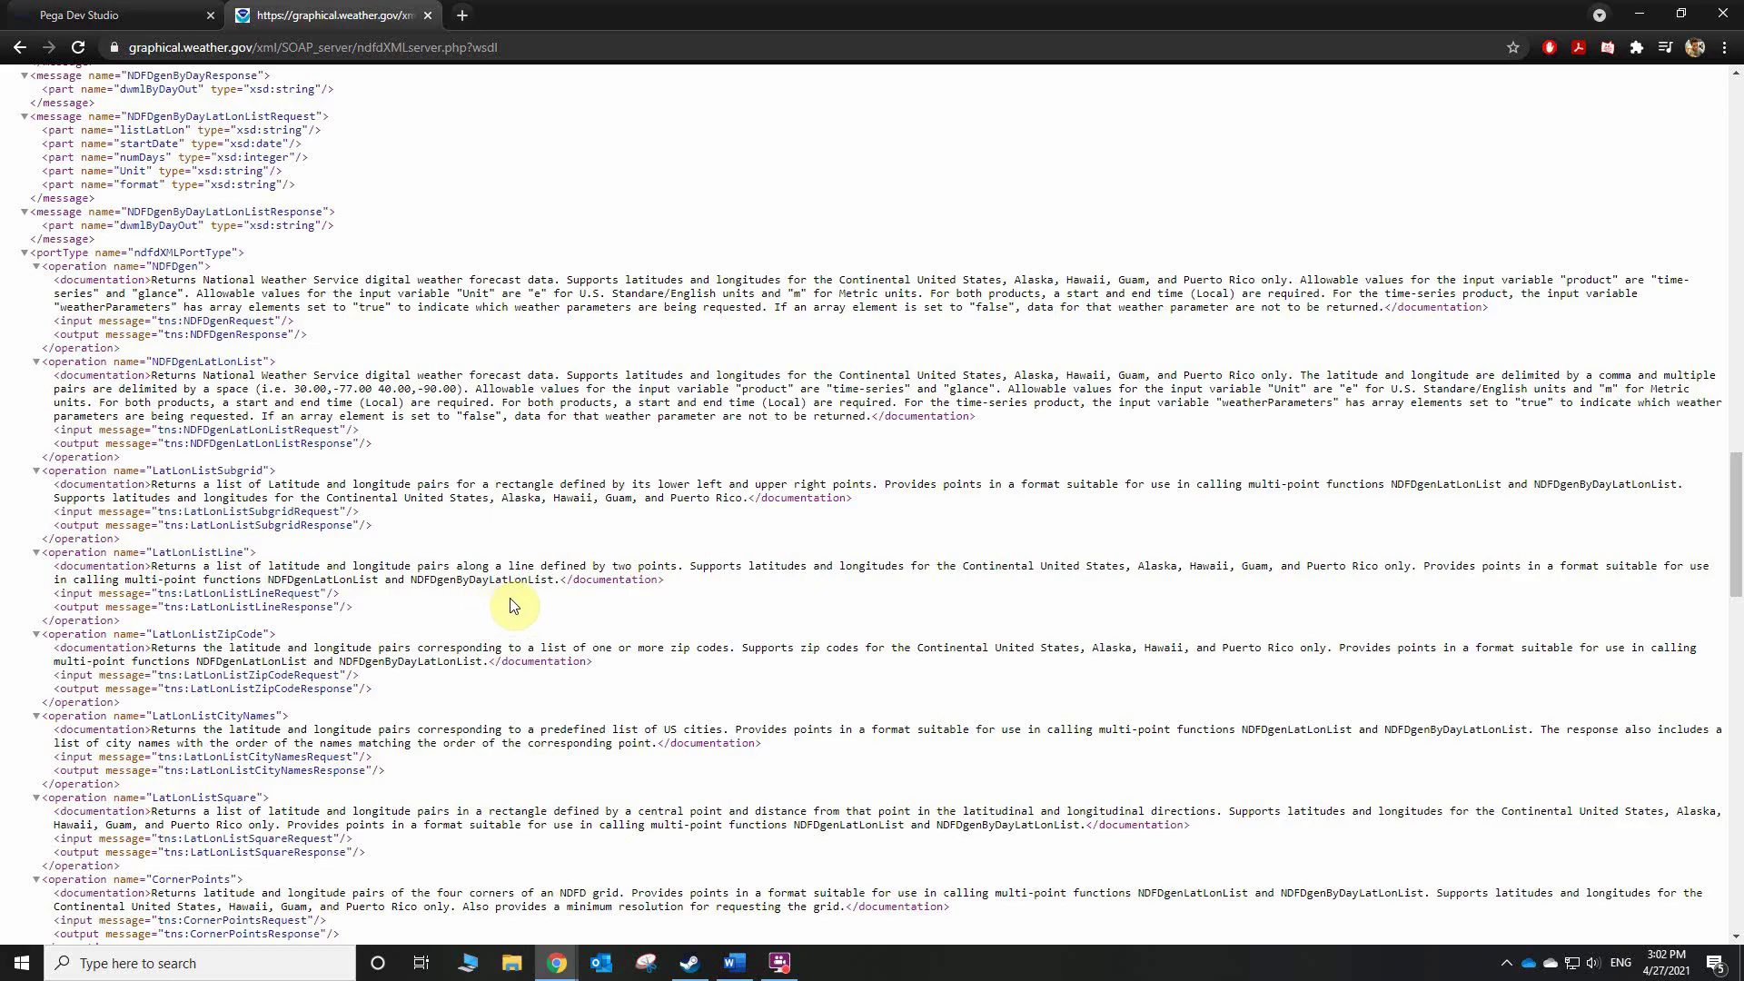
- Back in Pega Dev Studio, deselect NDFDgen, select only the LatLonListZipCode operation and continue to the review stage
{"action": "left_click", "coordinate": [171, 13]}
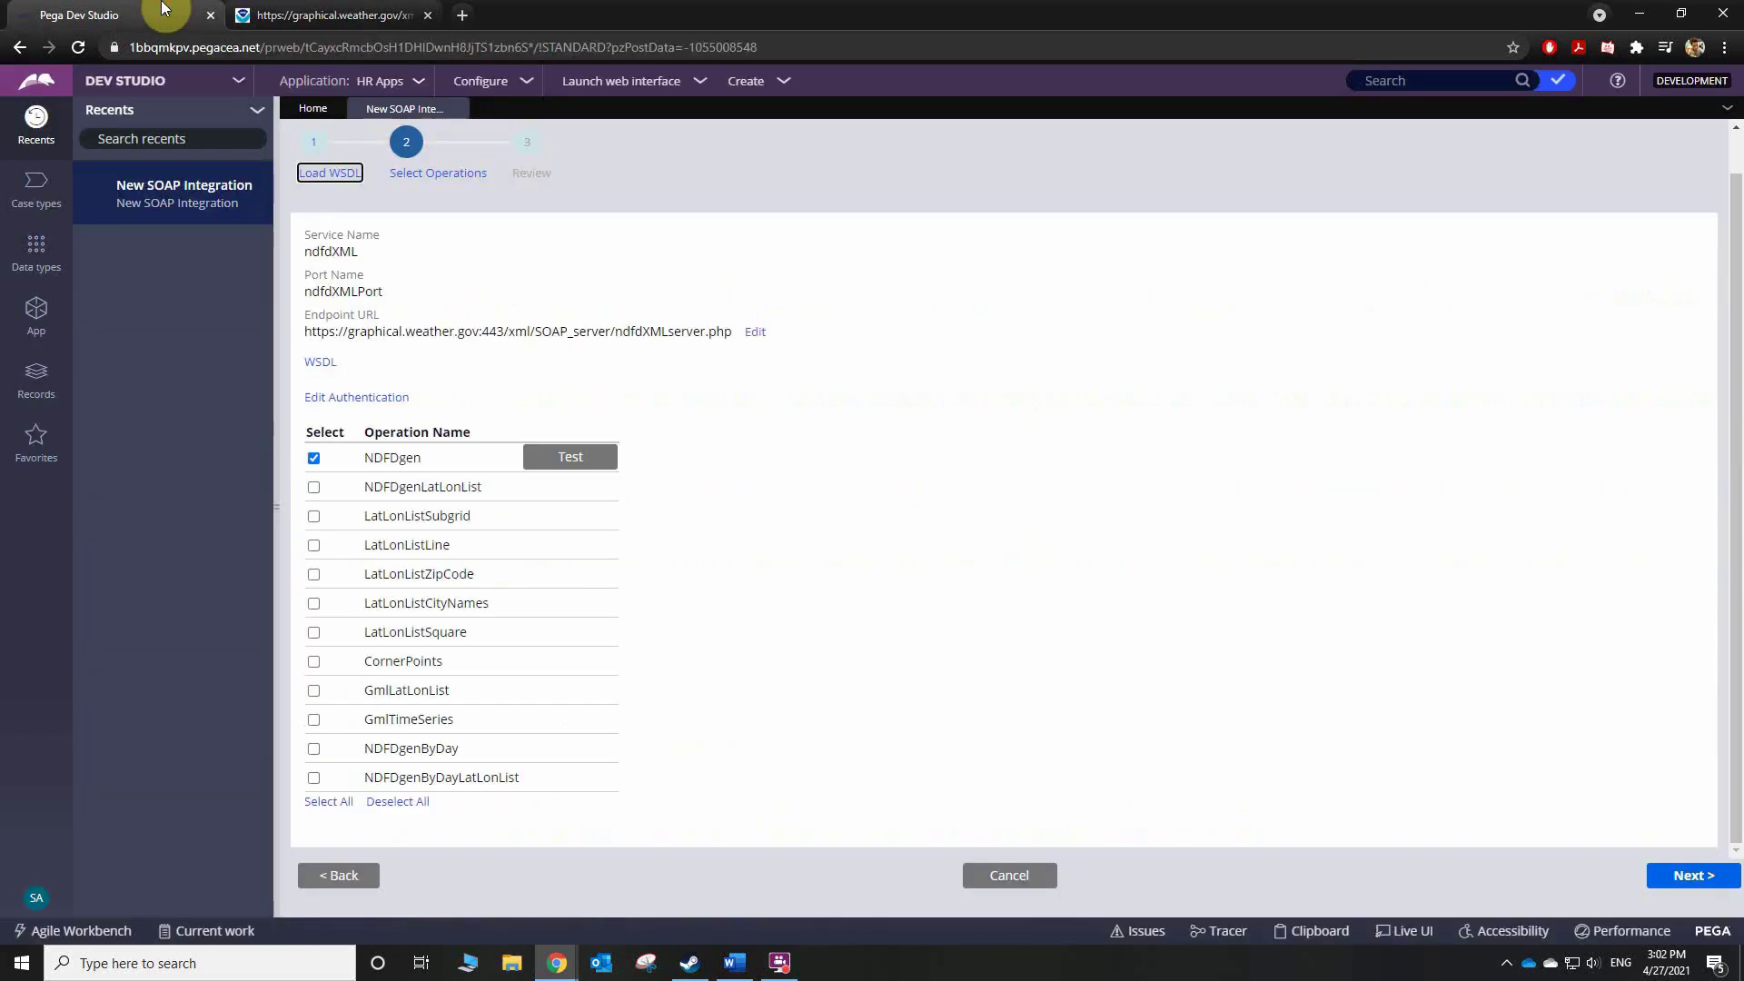
{"action": "left_click", "coordinate": [314, 459]}
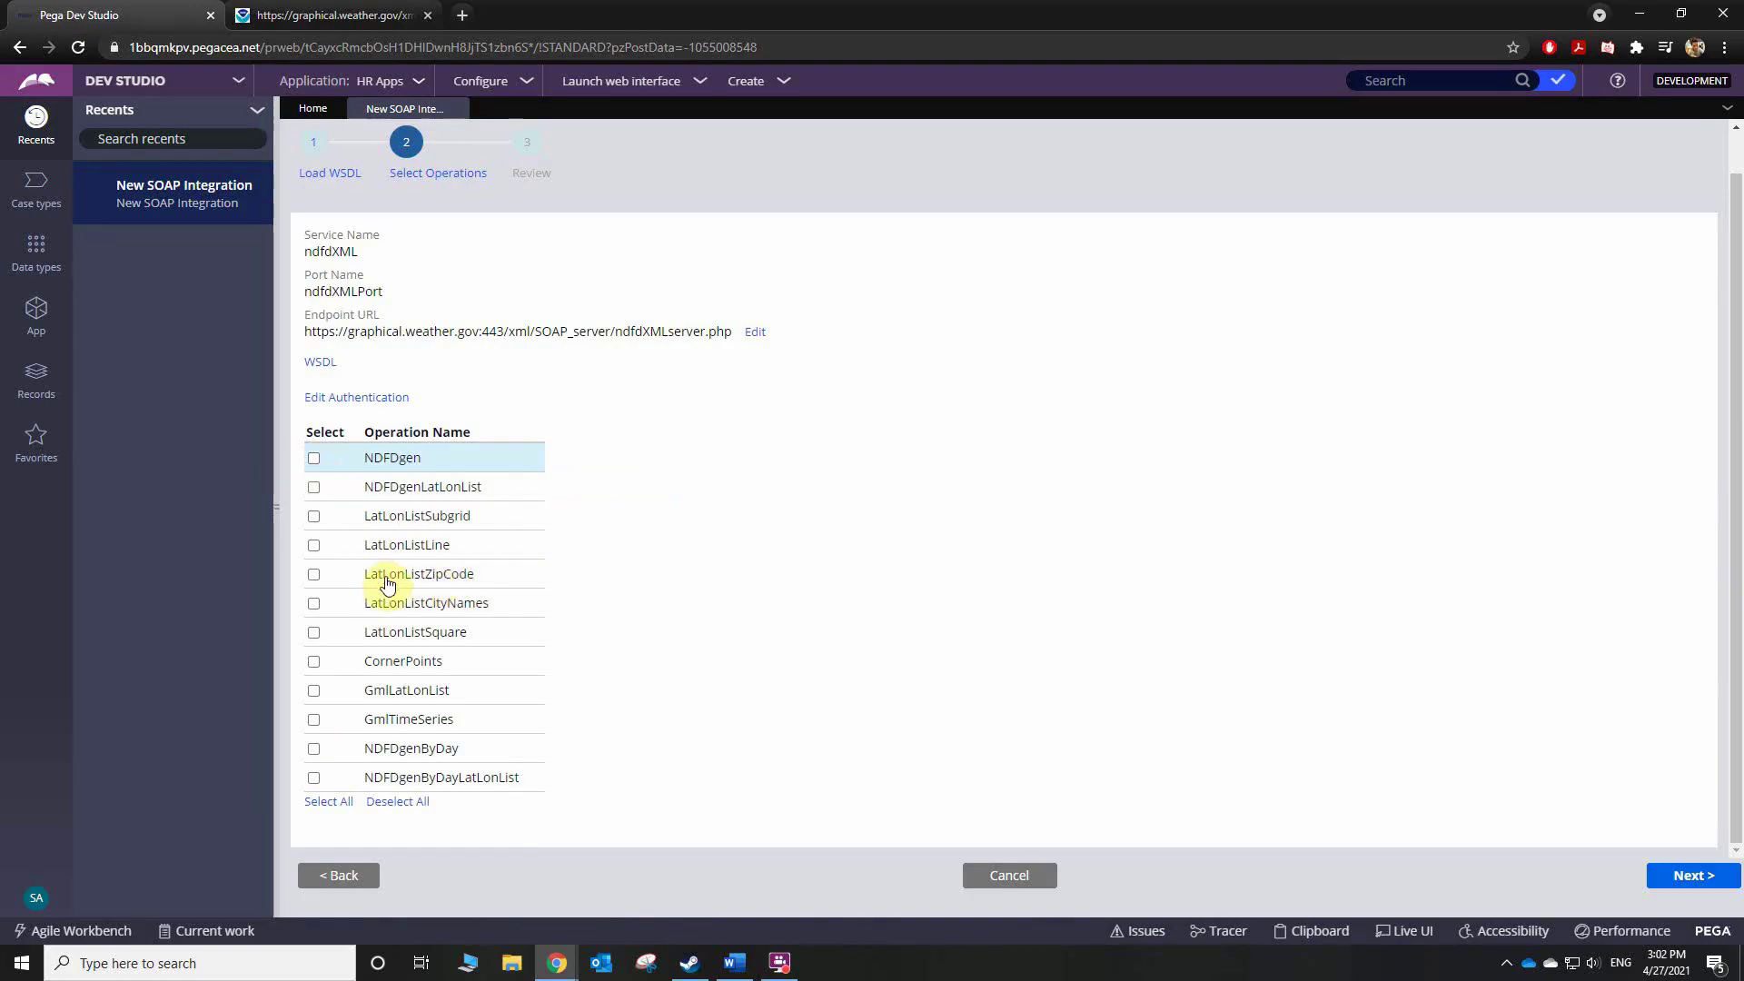
{"action": "left_click", "coordinate": [315, 576]}
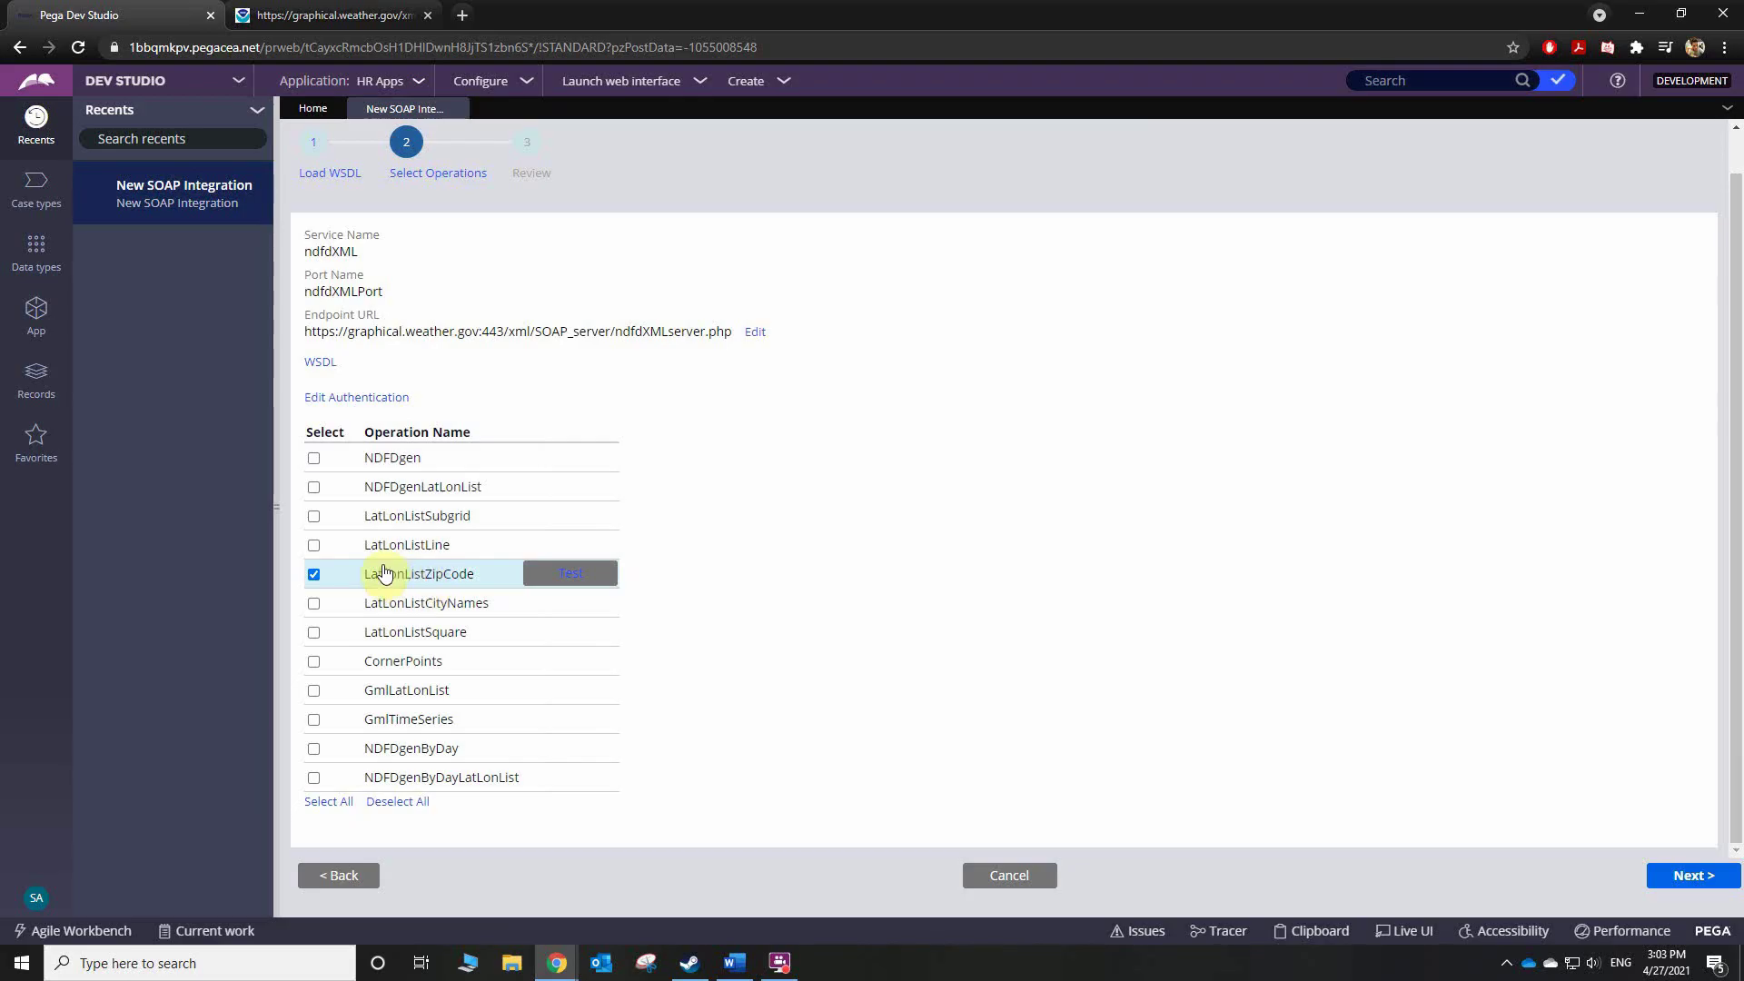
{"action": "left_click", "coordinate": [1677, 889]}
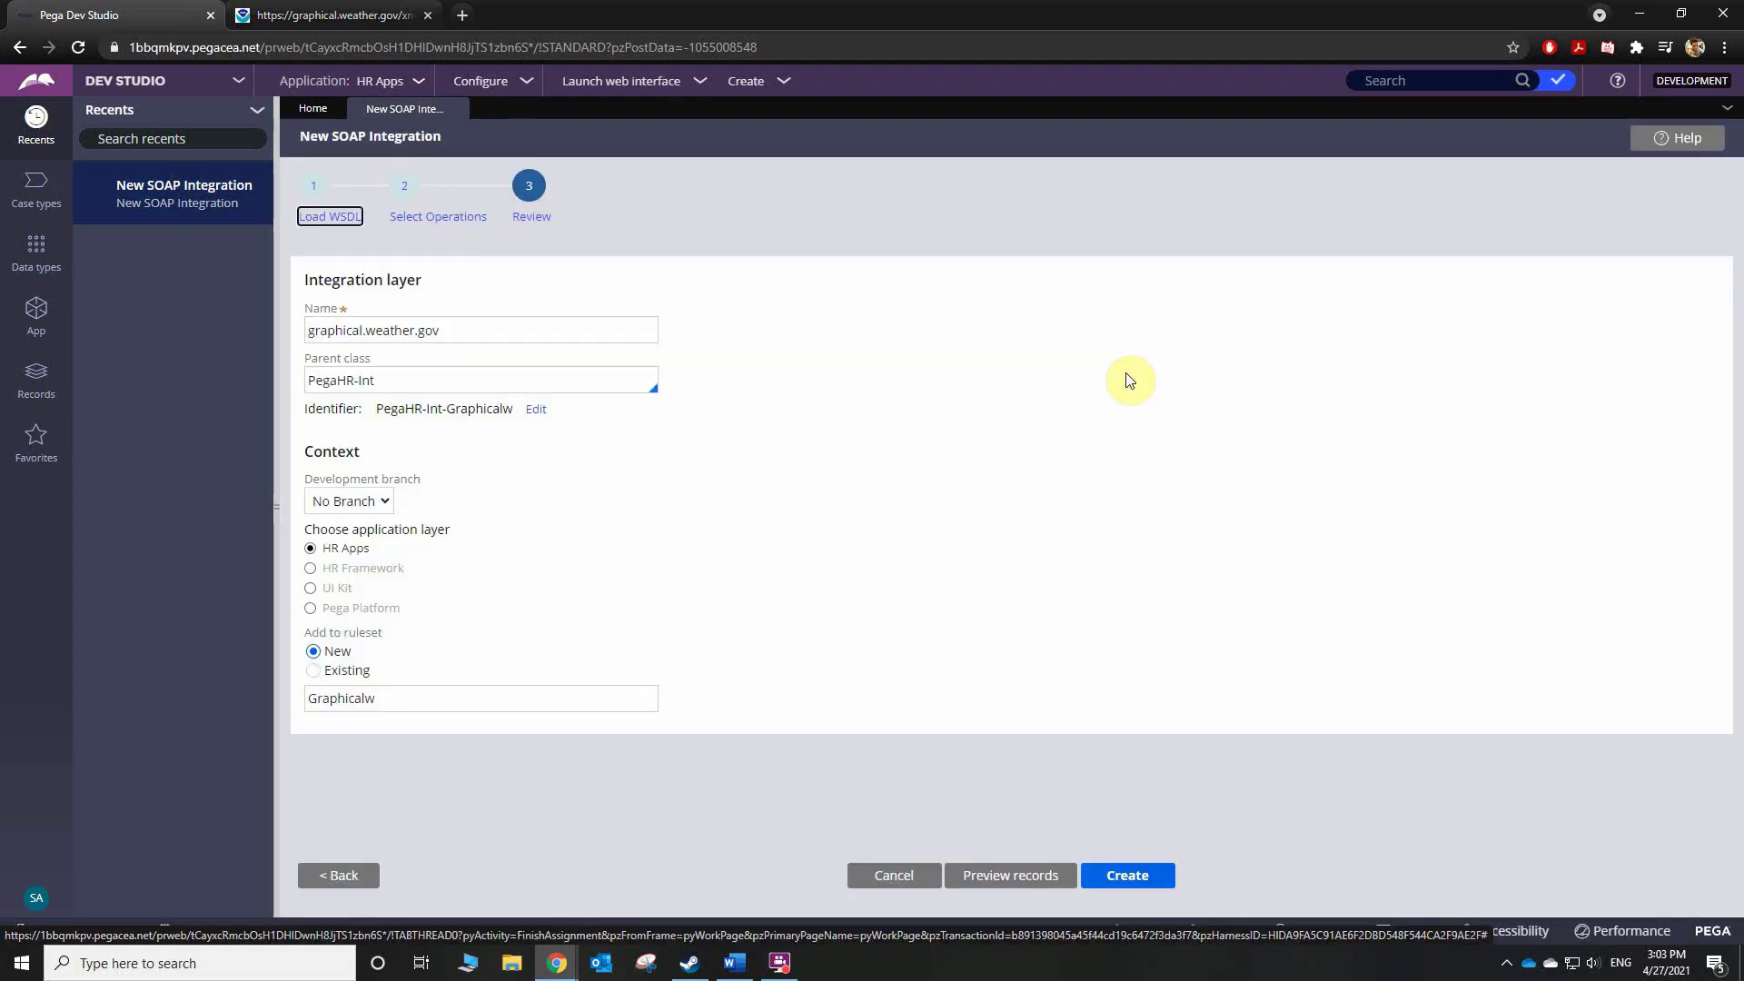
- Name the integration layer LatLongSOAP, leaving PegaHR-Int as the parent class
{"action": "left_click", "coordinate": [366, 328]}
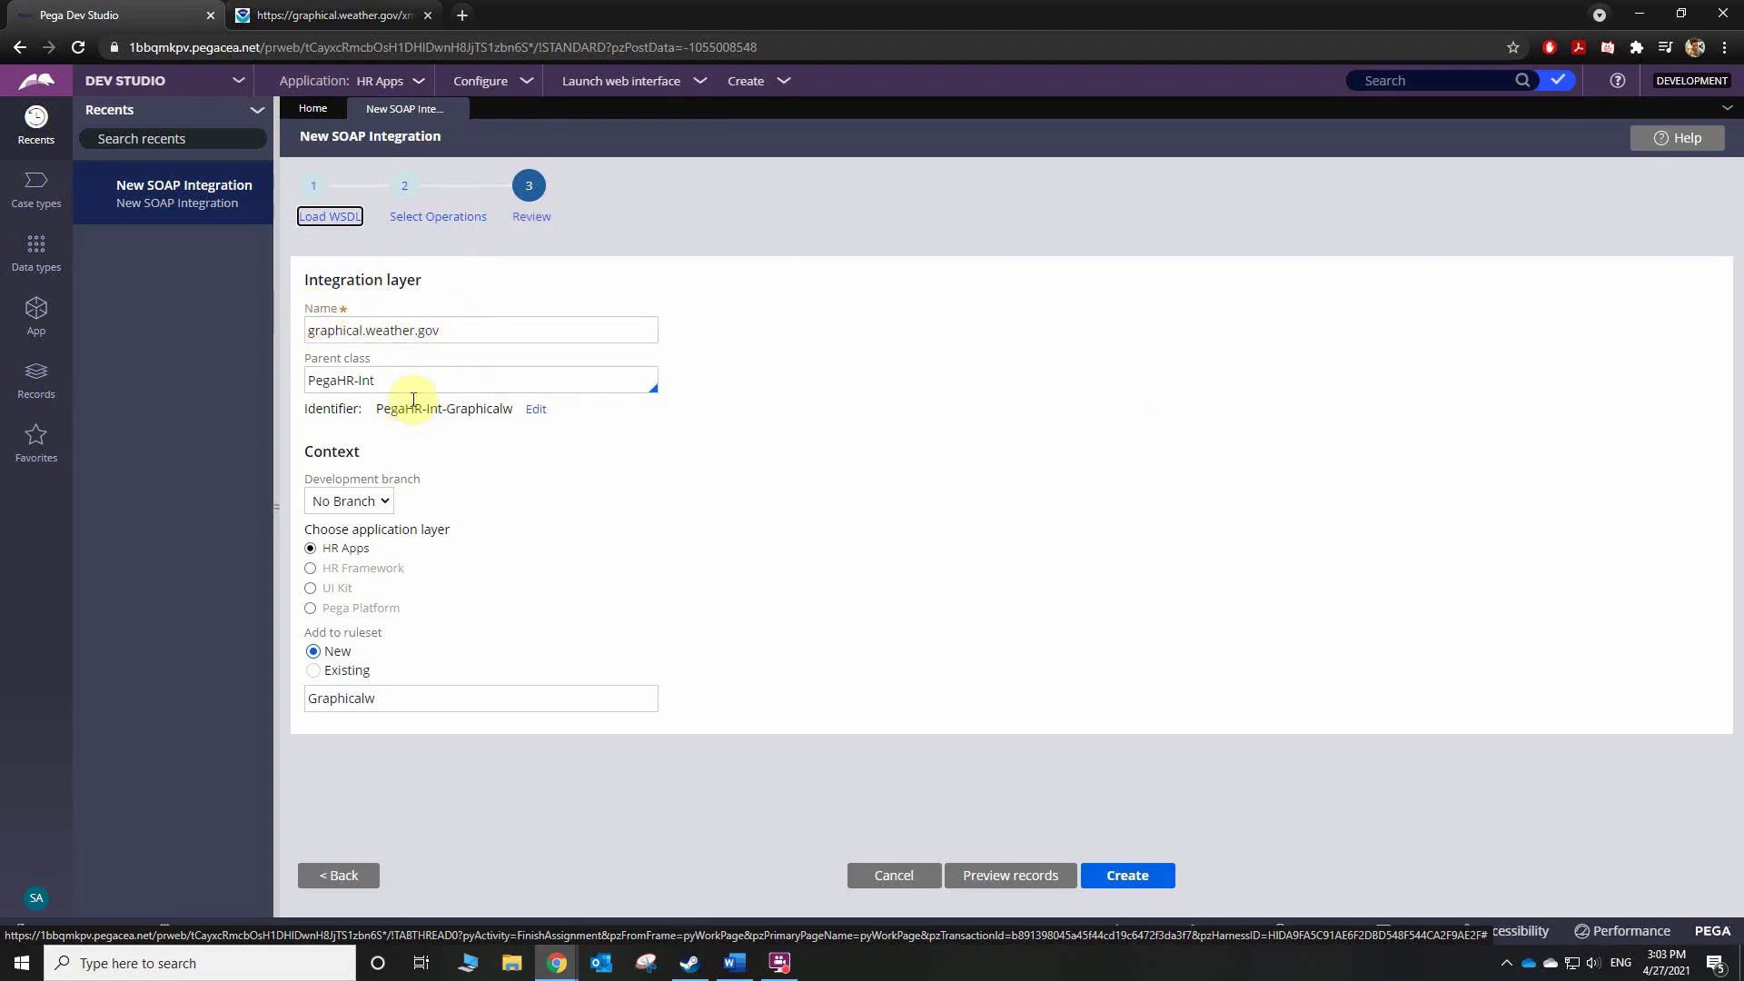
{"action": "left_click", "coordinate": [494, 328]}
{"action": "double_click", "coordinate": [494, 327]}
{"action": "left_click", "coordinate": [495, 326]}
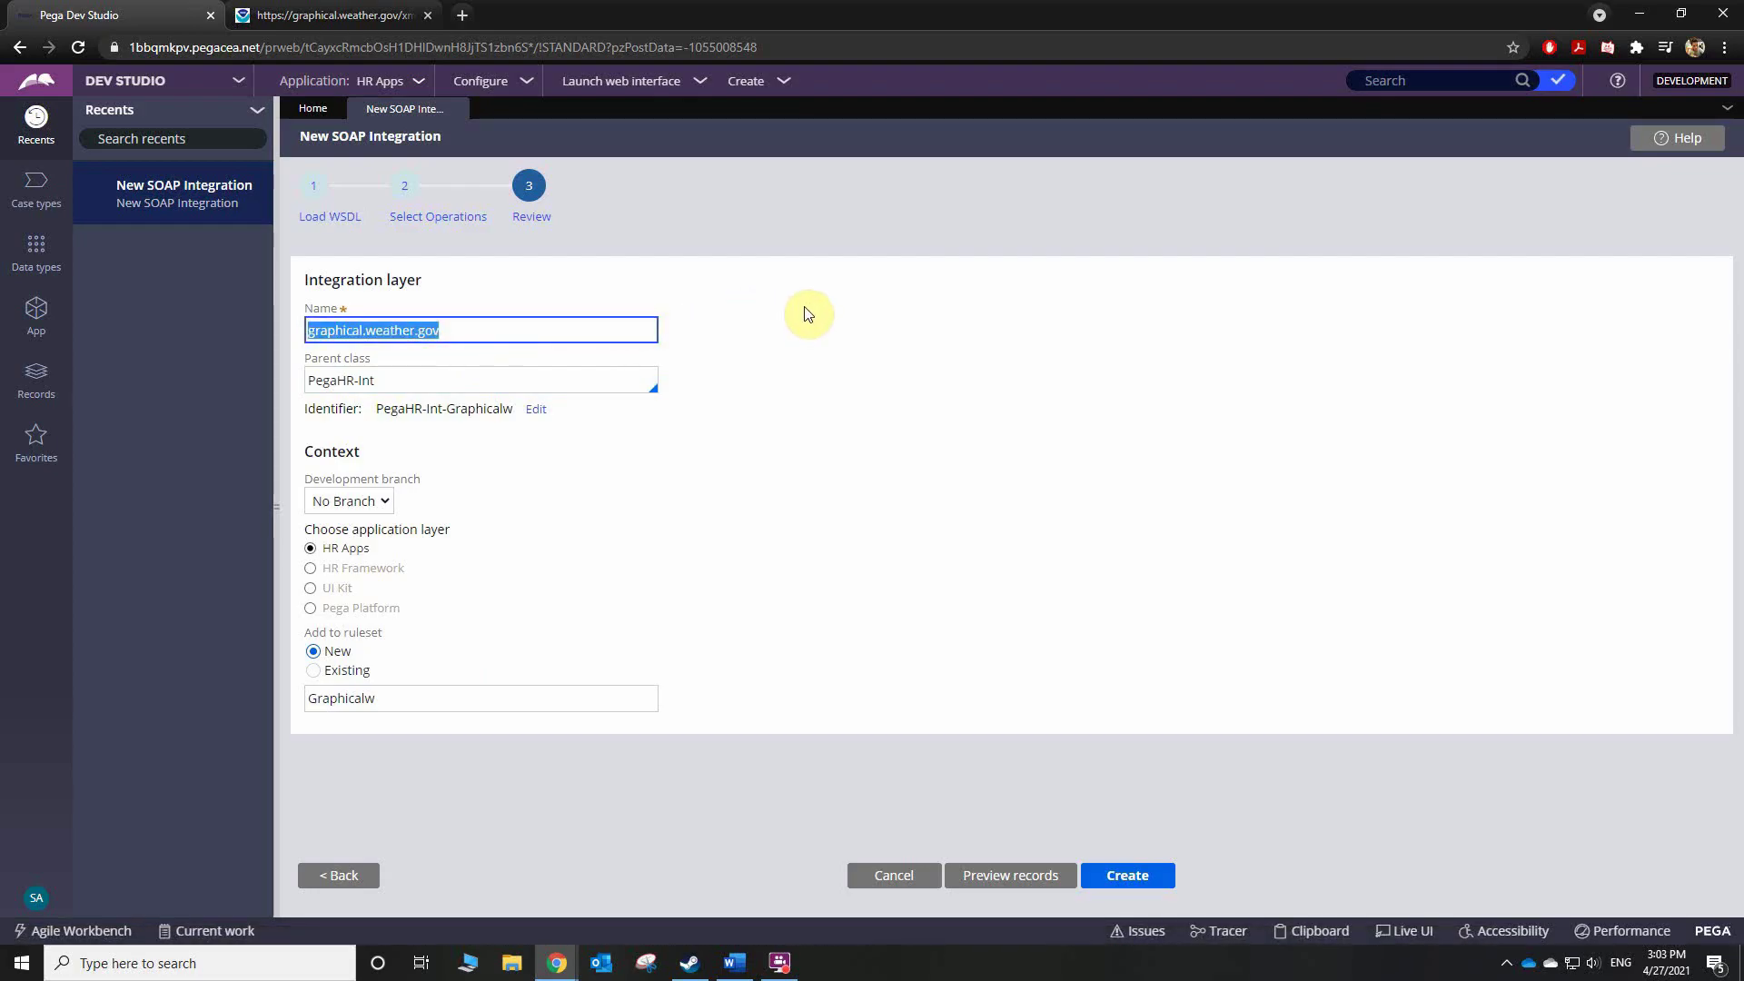
{"action": "type", "text": "LatLongR"}
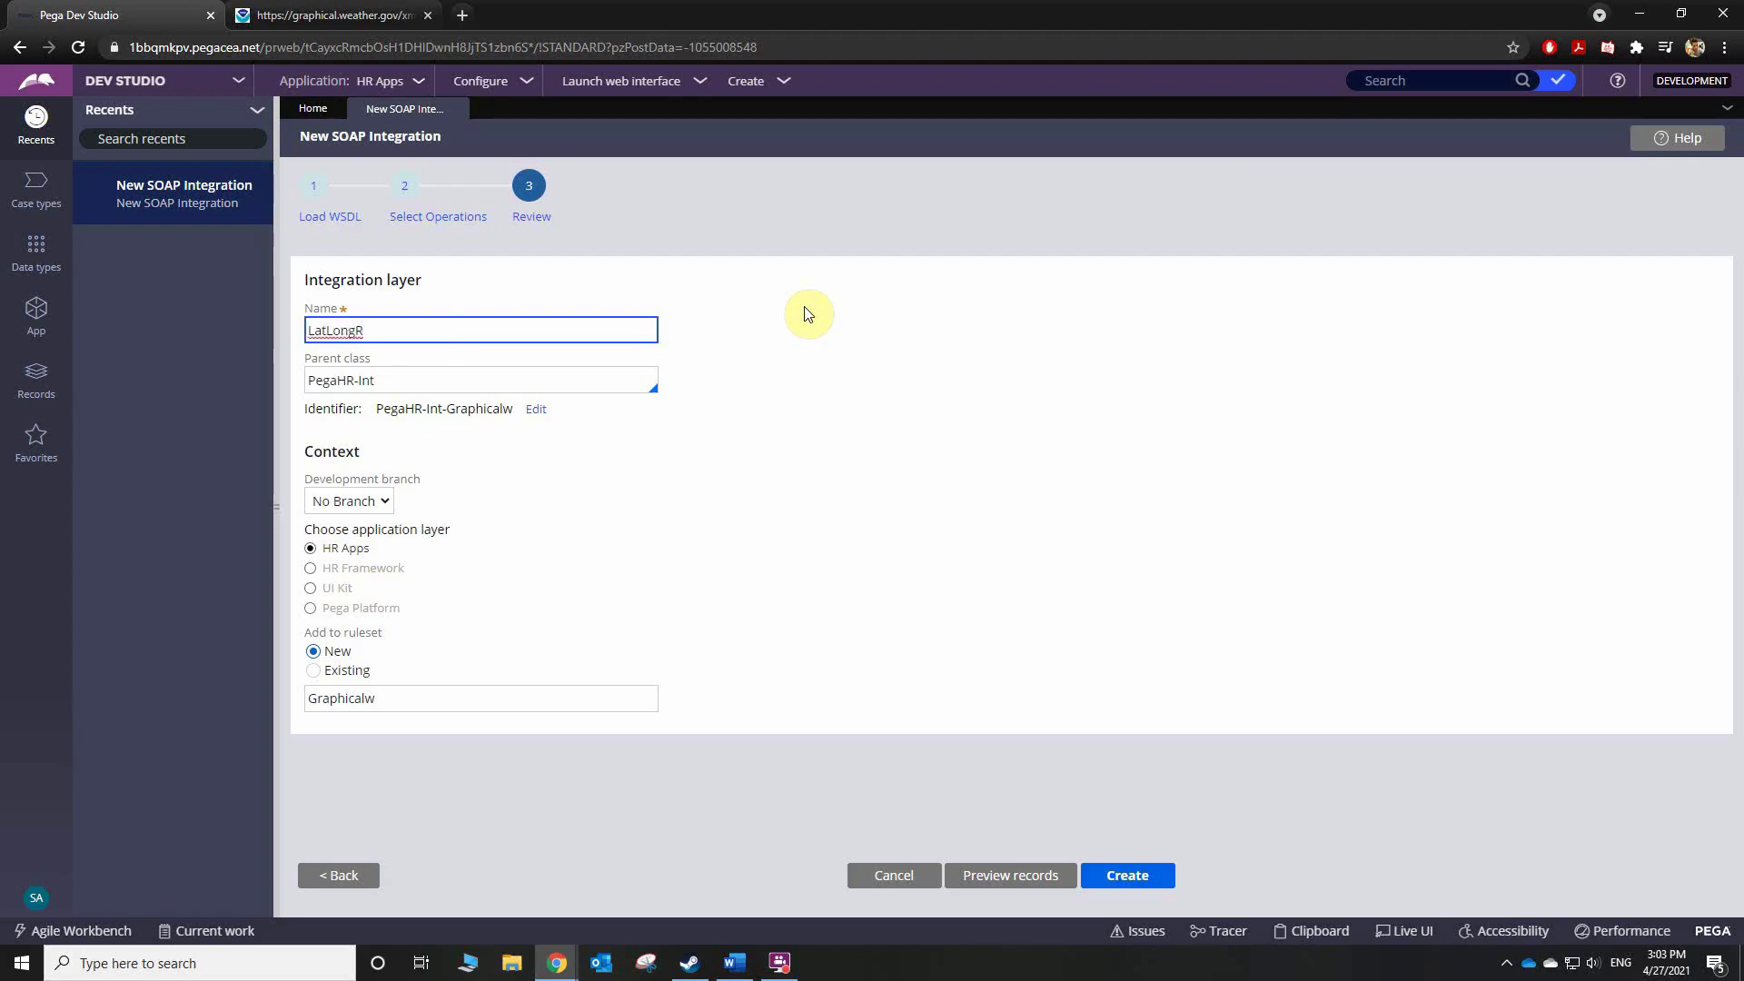
{"action": "key", "text": "BackSpace"}
{"action": "type", "text": "SOAP"}
{"action": "left_click", "coordinate": [392, 380]}
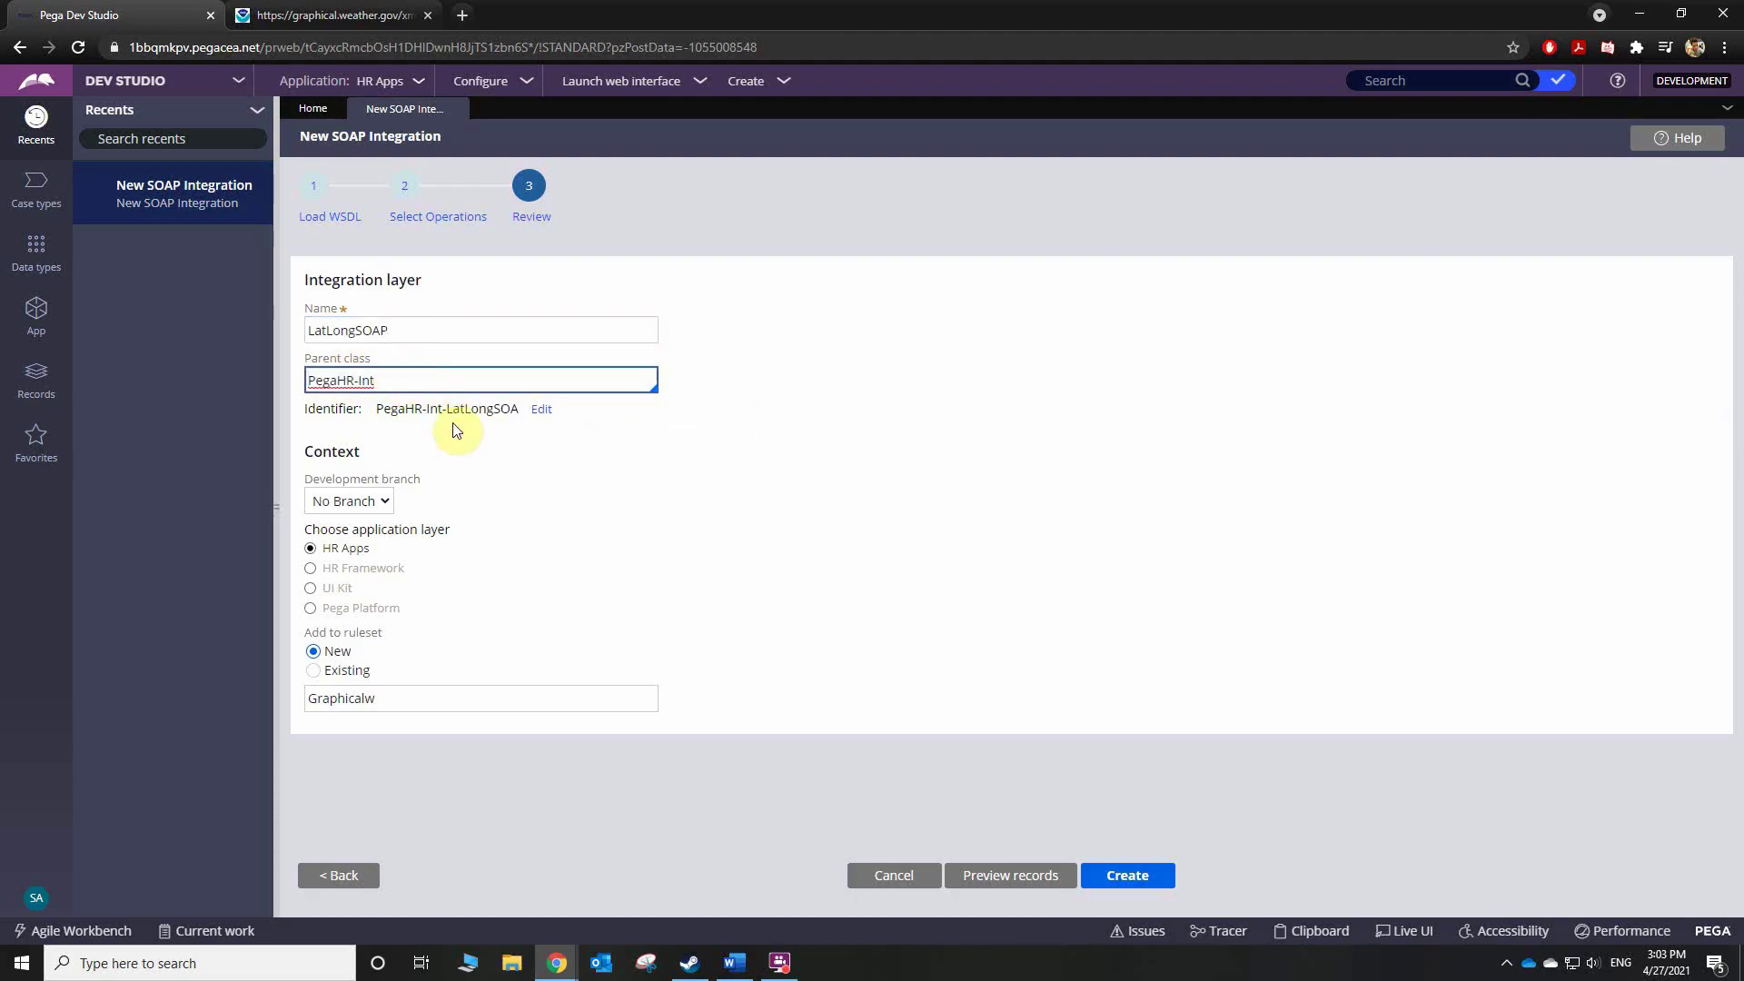
- Change the integration class identifier suffix to LatLongSOAP under PegaHR-Int
{"action": "left_click", "coordinate": [540, 410]}
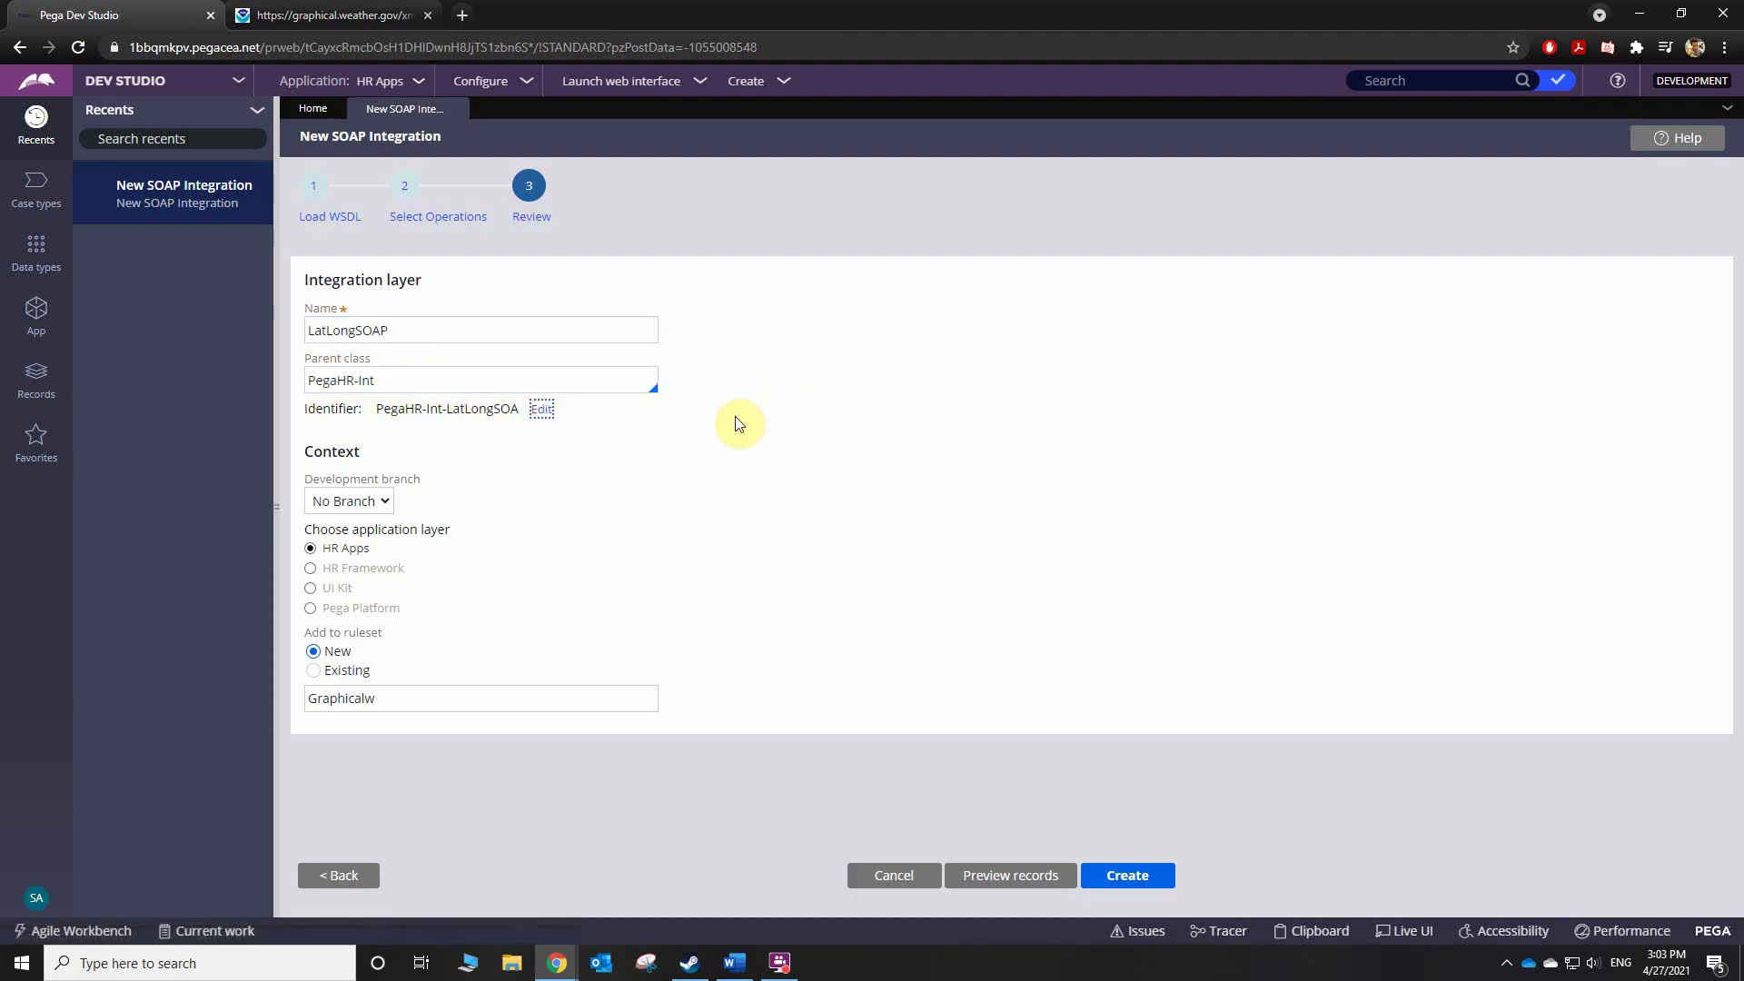
{"action": "left_click", "coordinate": [541, 409]}
{"action": "left_click", "coordinate": [736, 436]}
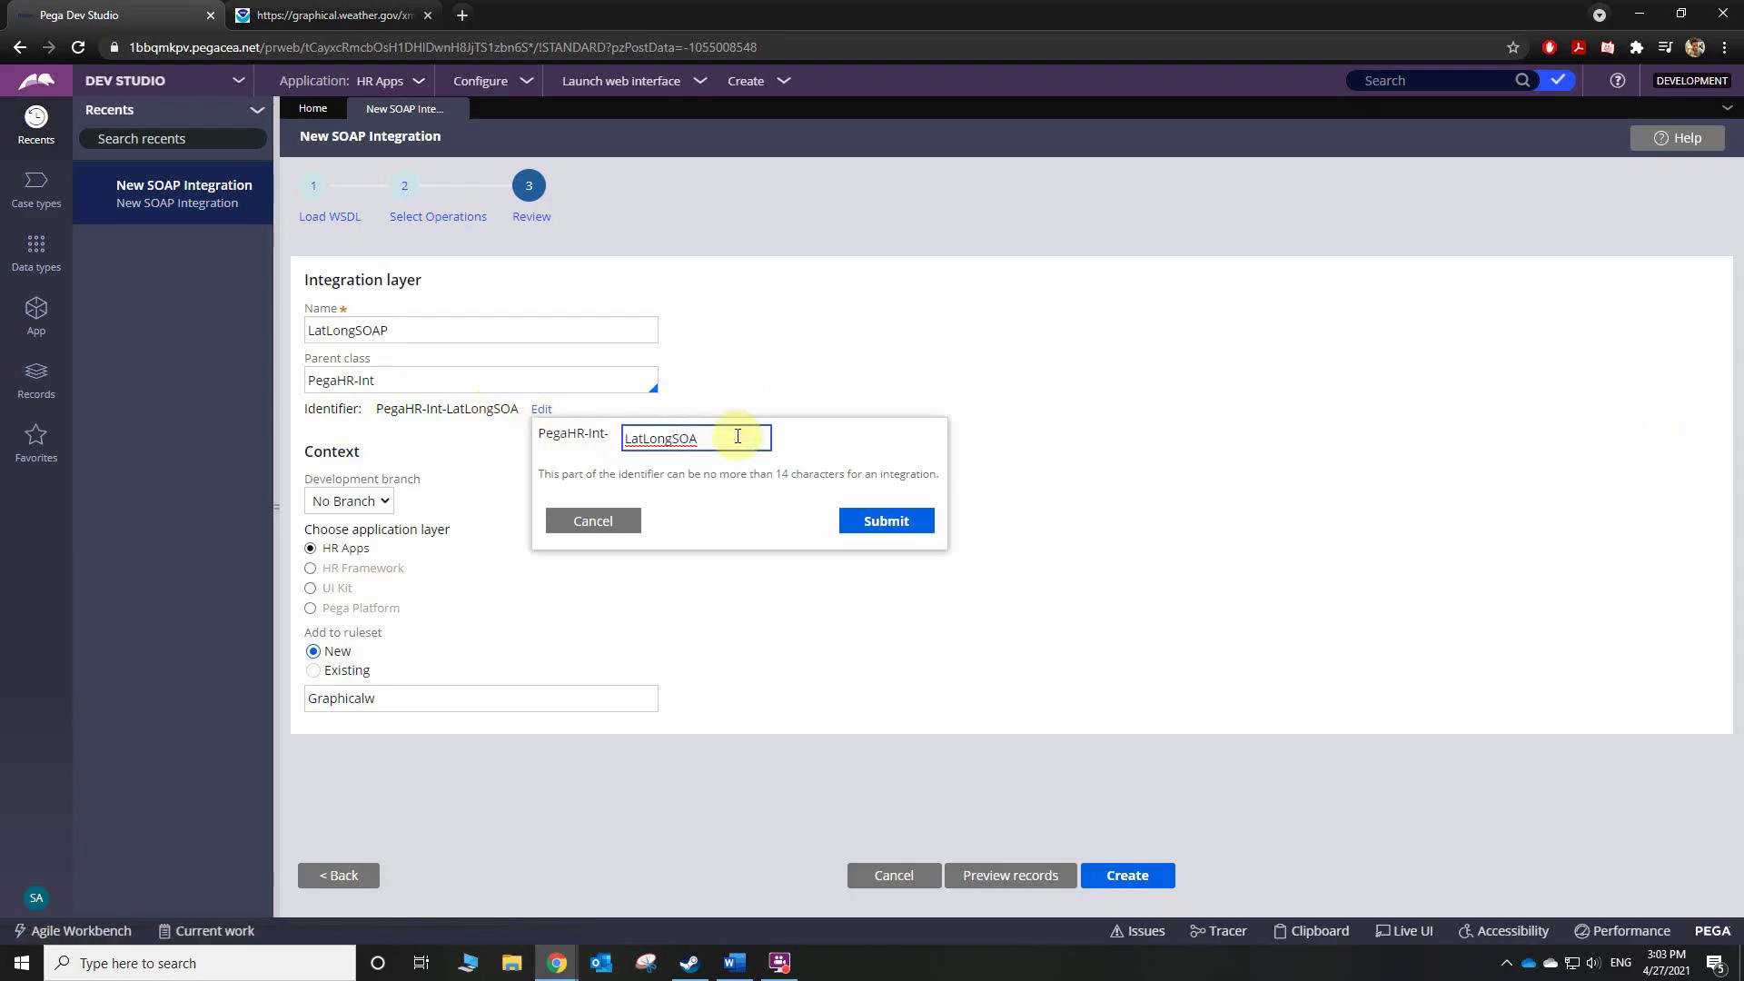
{"action": "type", "text": "P"}
{"action": "left_click", "coordinate": [898, 520]}
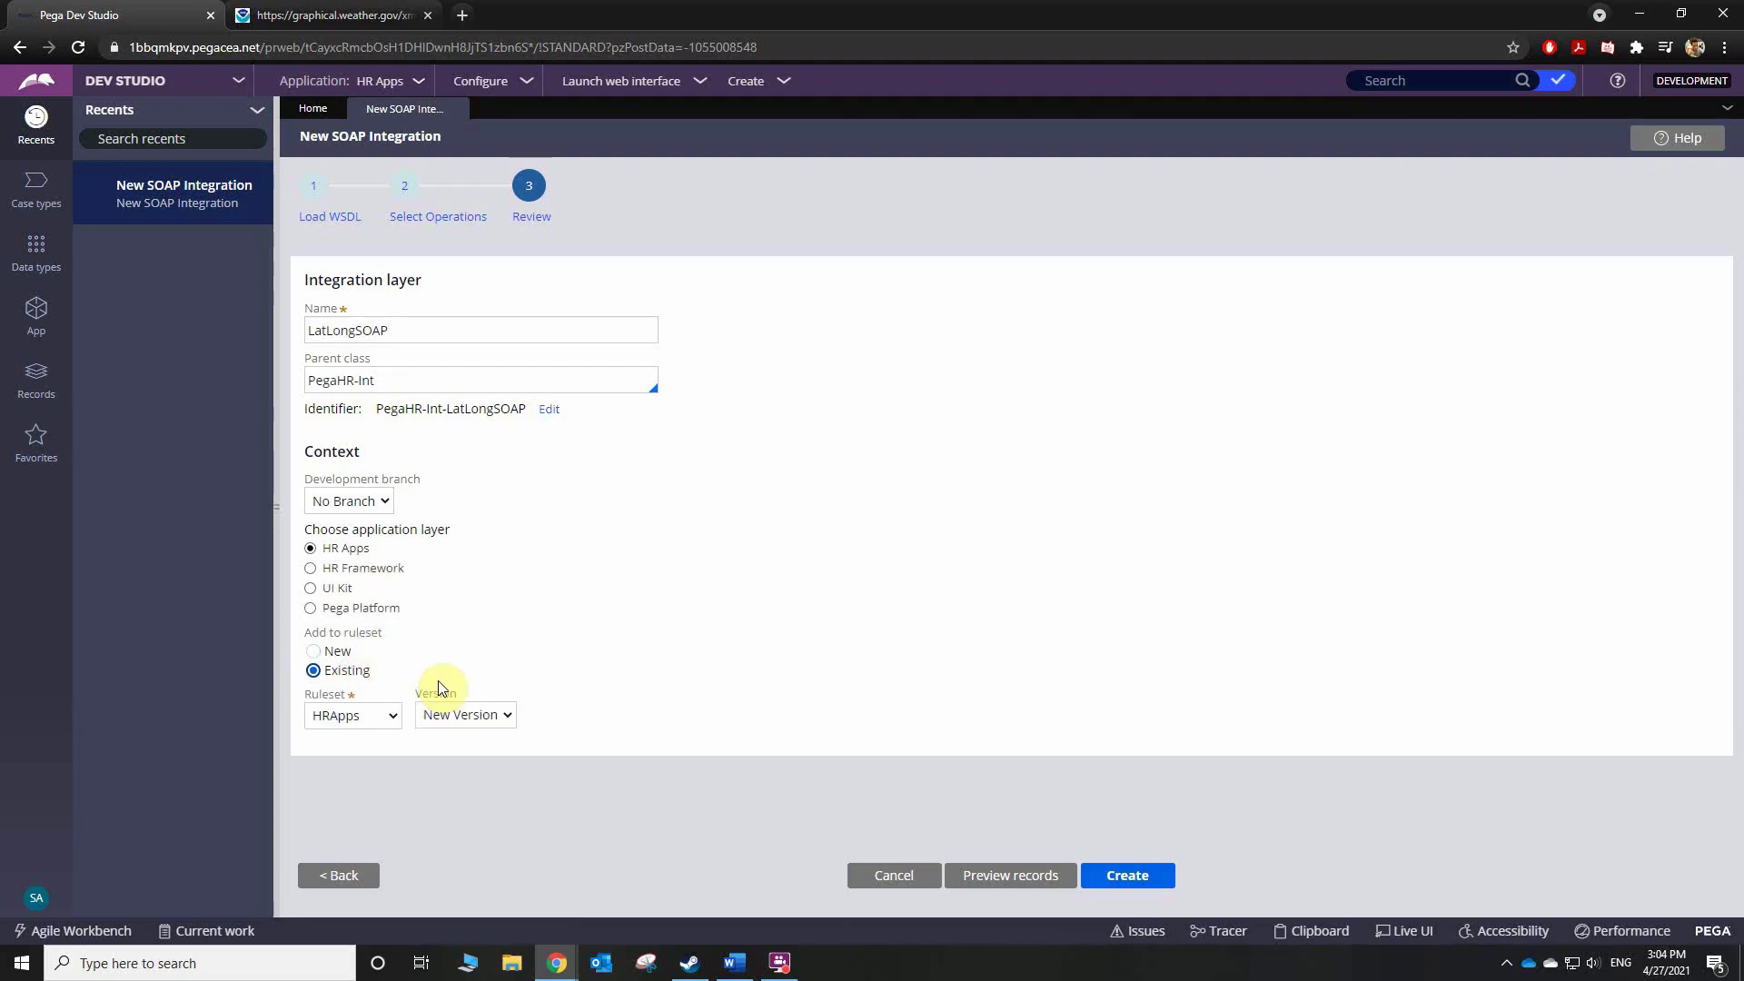
- Add the records to the existing HRAppsInt ruleset, version 01-01-01, then create the integration and close the generation summary
{"action": "left_click", "coordinate": [392, 716]}
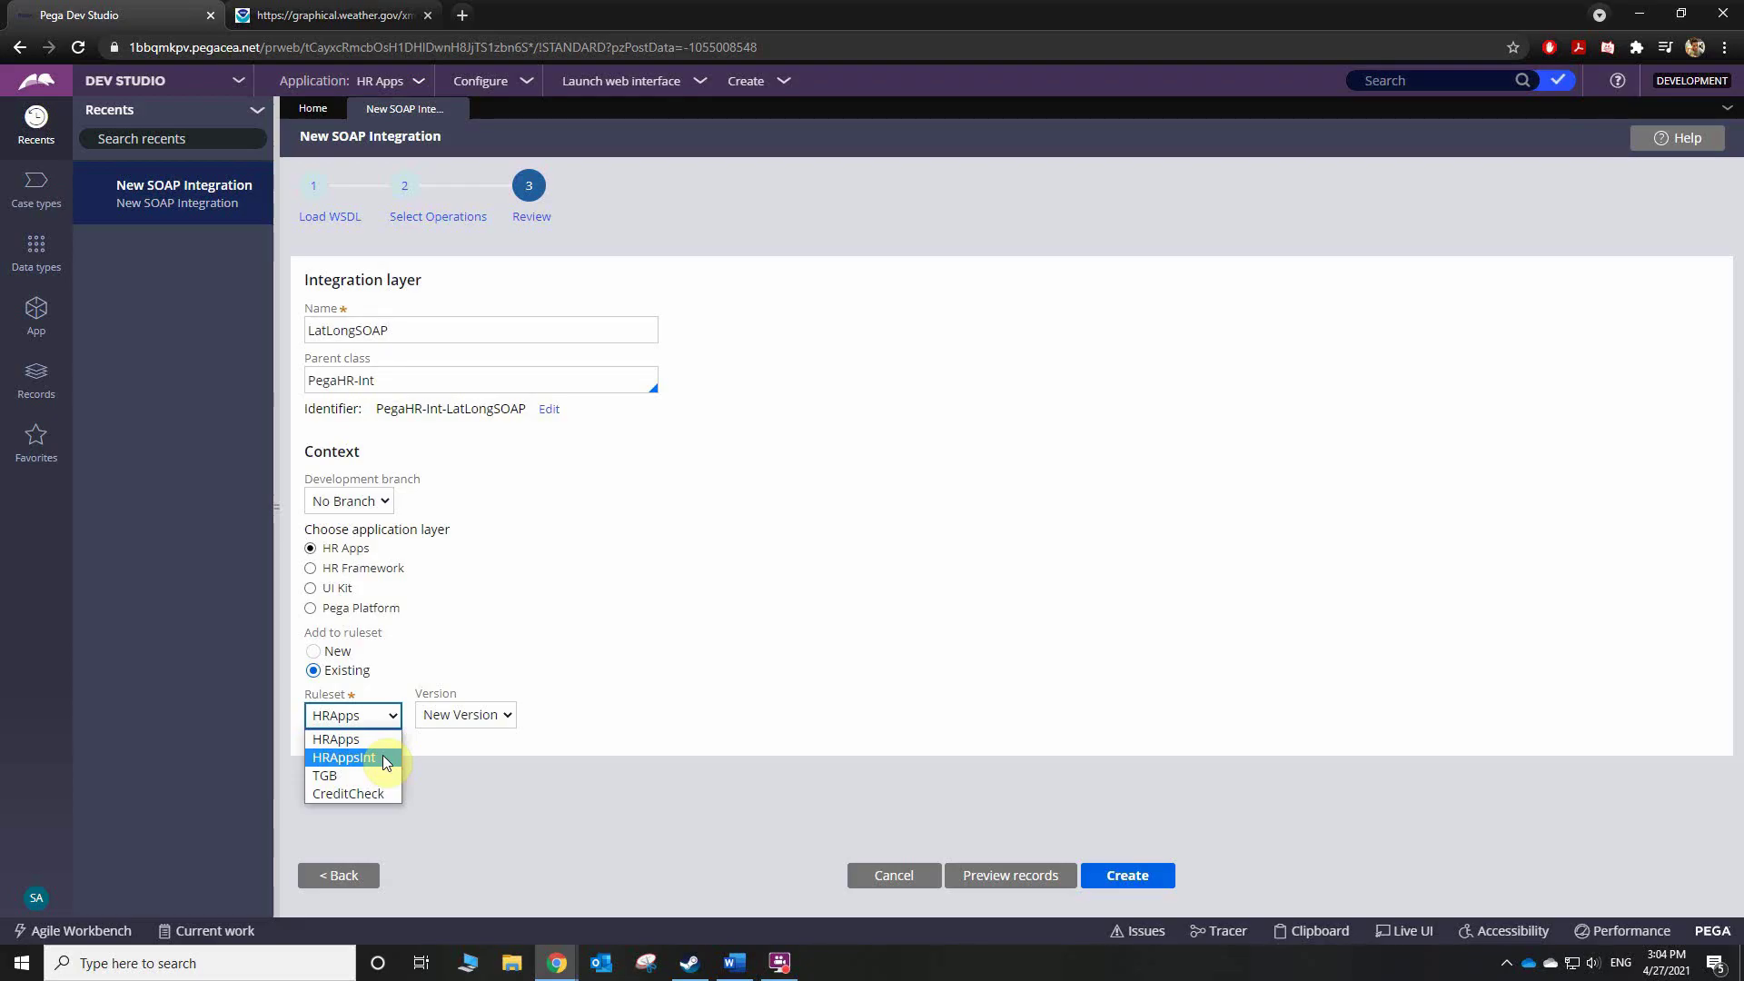
{"action": "left_click", "coordinate": [385, 761]}
{"action": "left_click", "coordinate": [478, 715]}
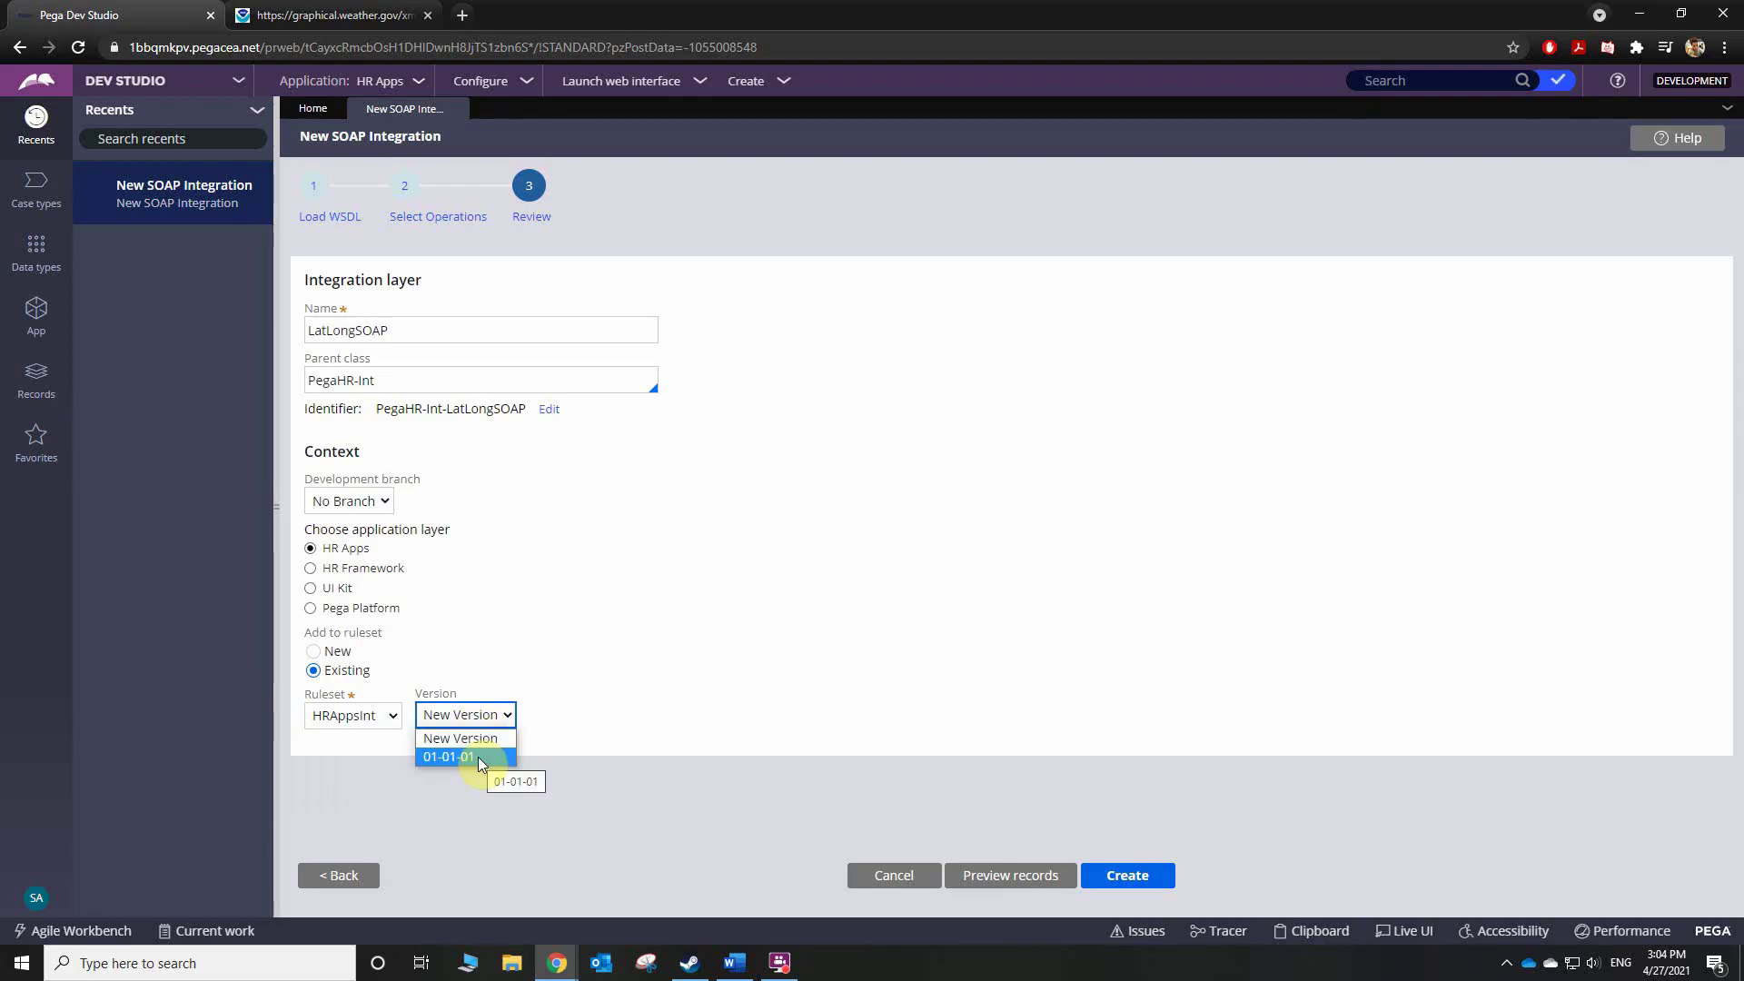
{"action": "left_click", "coordinate": [478, 761]}
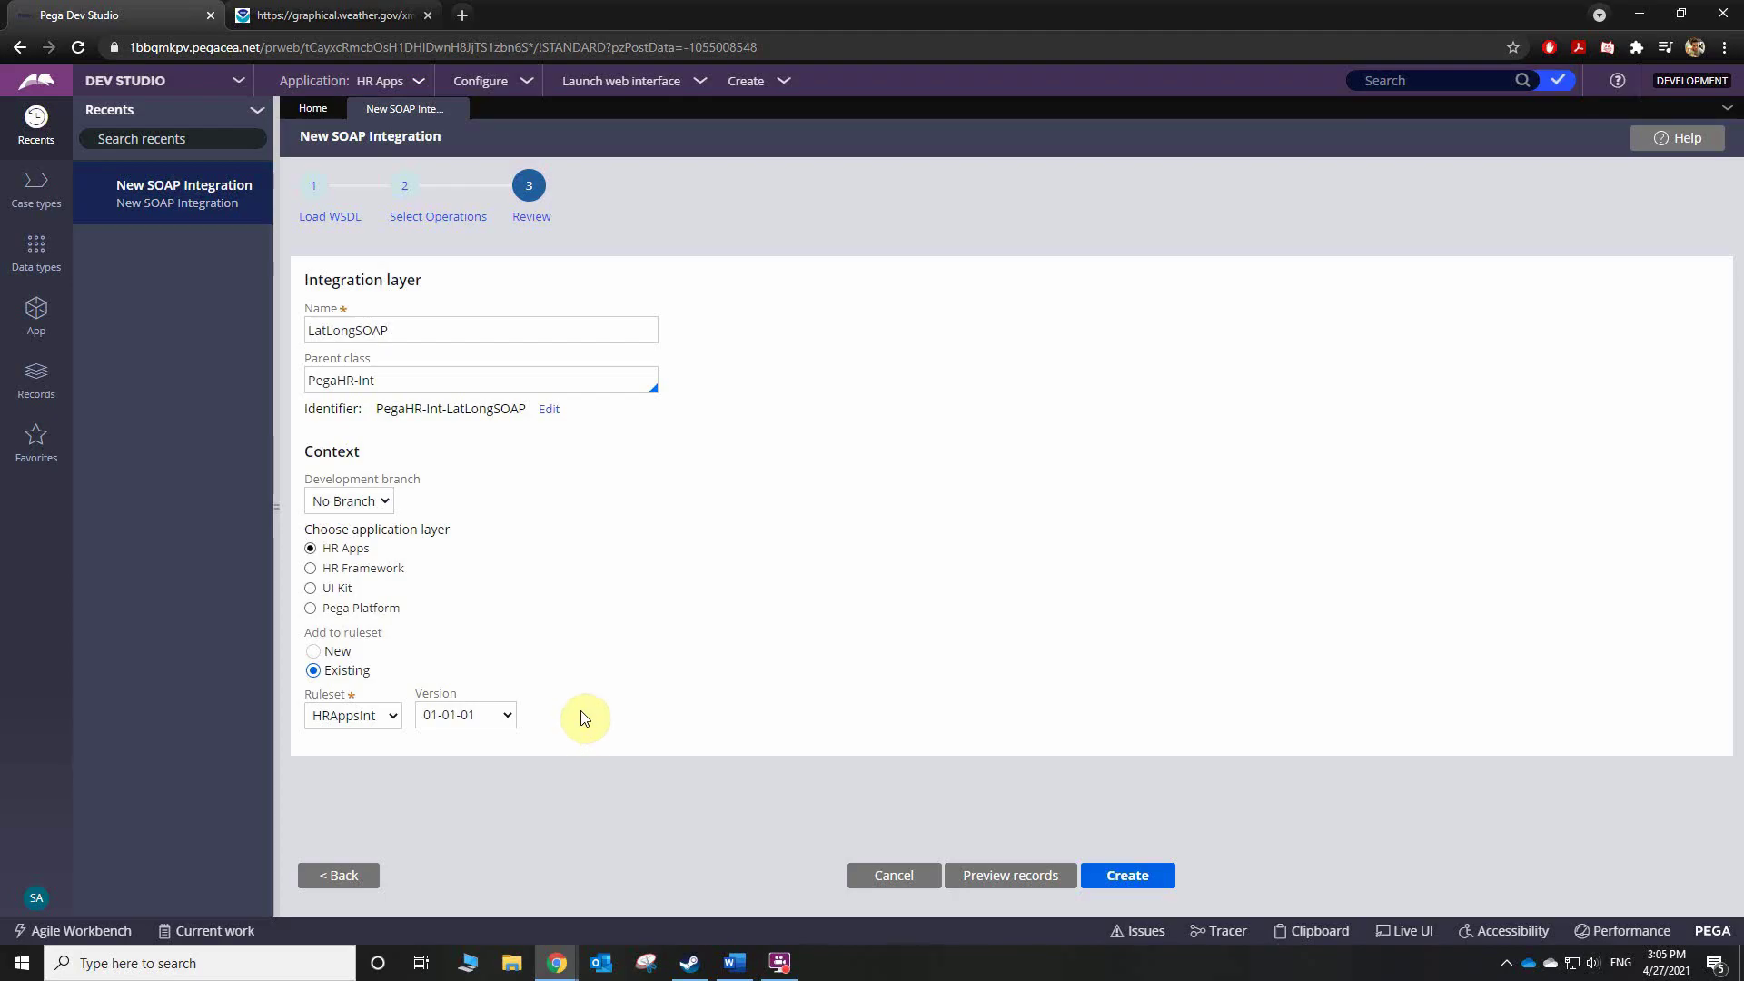
{"action": "left_click", "coordinate": [1149, 875]}
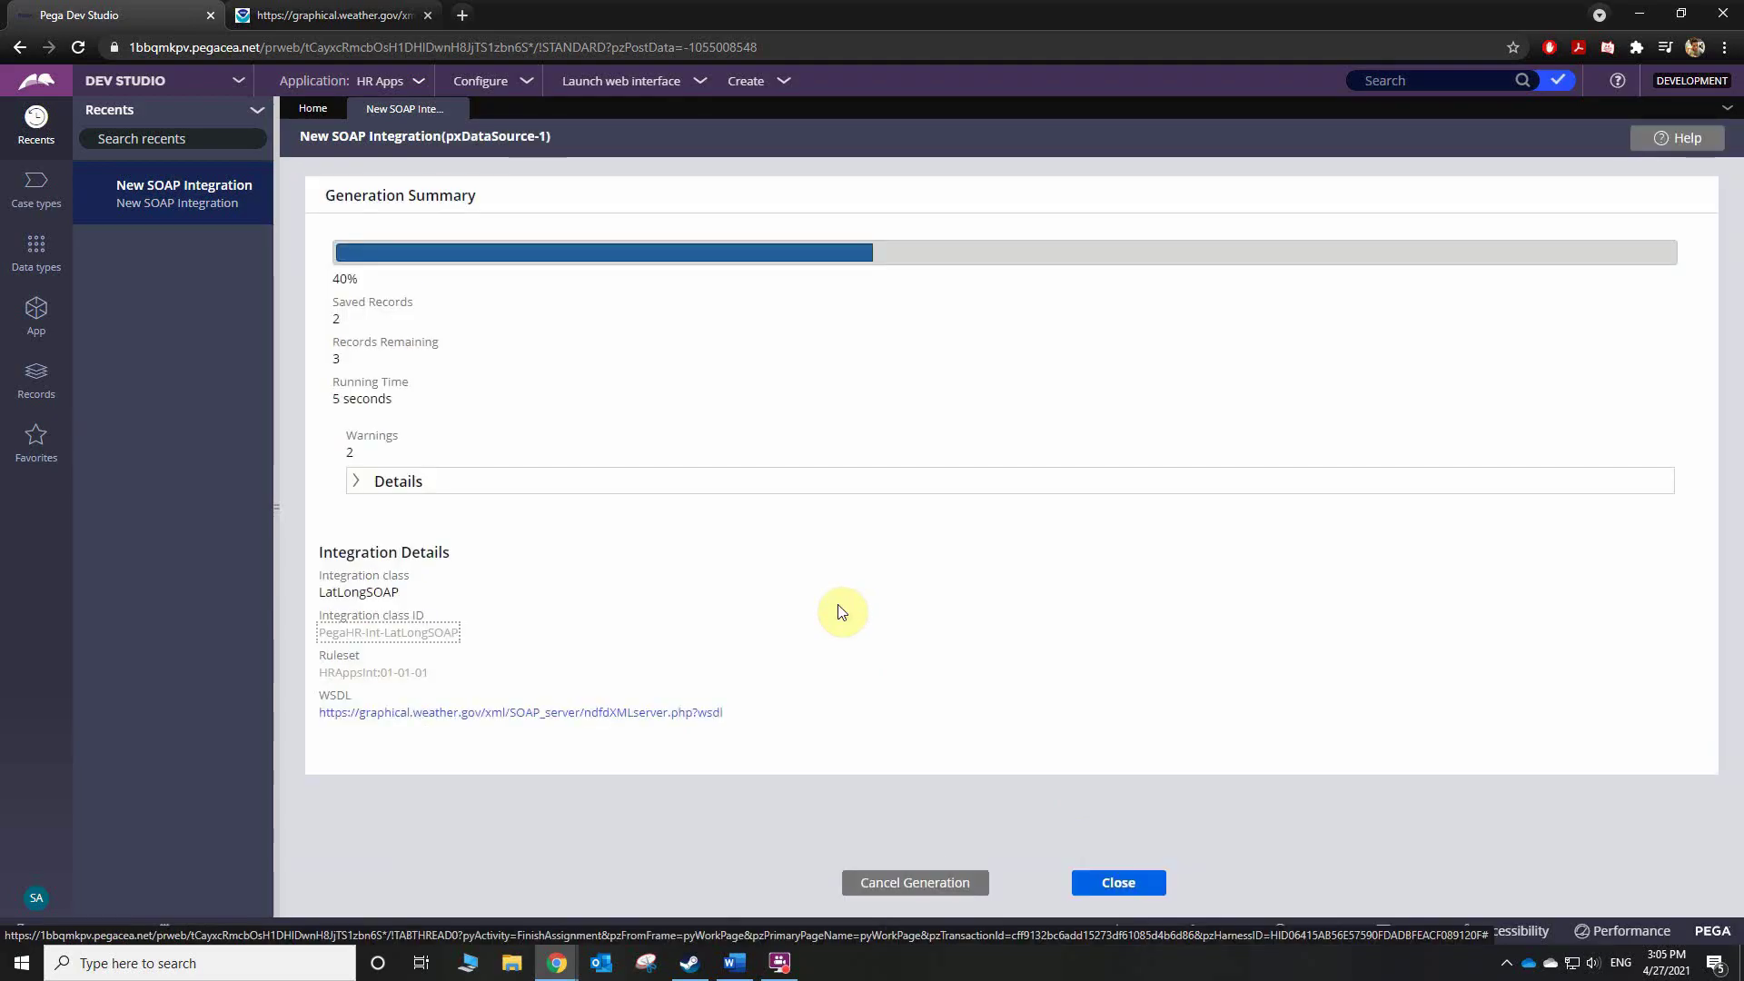
{"action": "left_click", "coordinate": [1127, 883]}
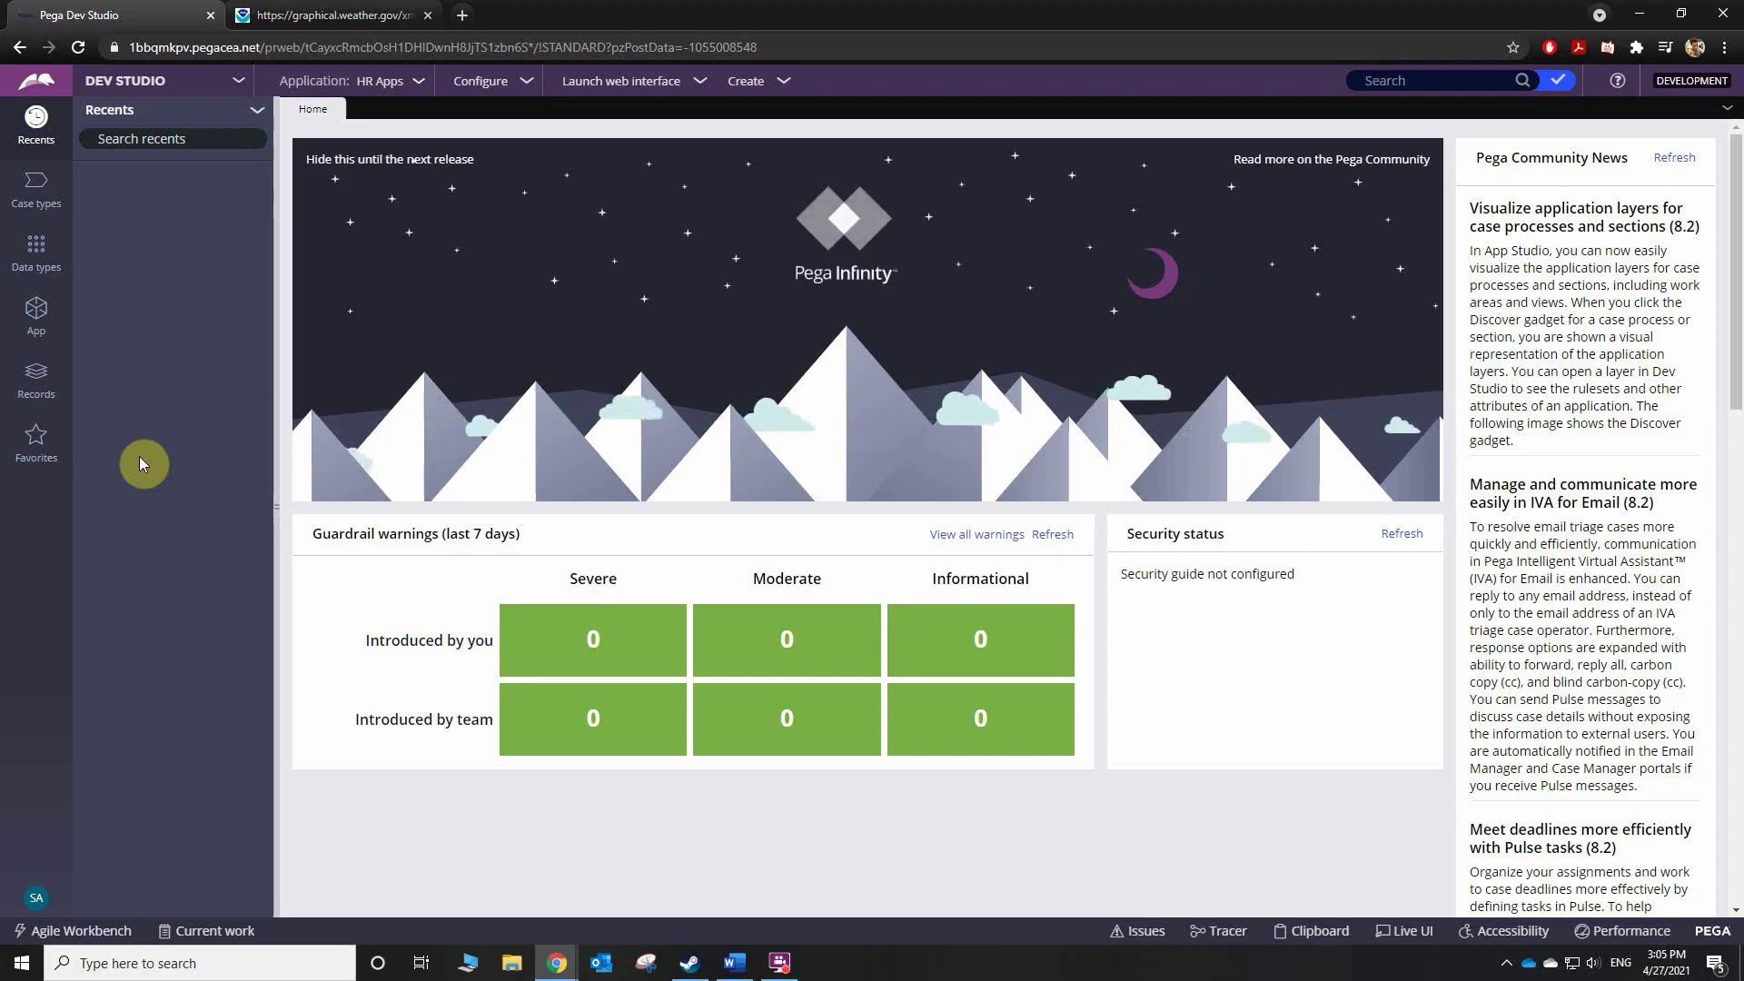
- Open the LatLonListZipCode Connect SOAP record from the integration connectors and review its service properties
{"action": "left_click", "coordinate": [43, 394]}
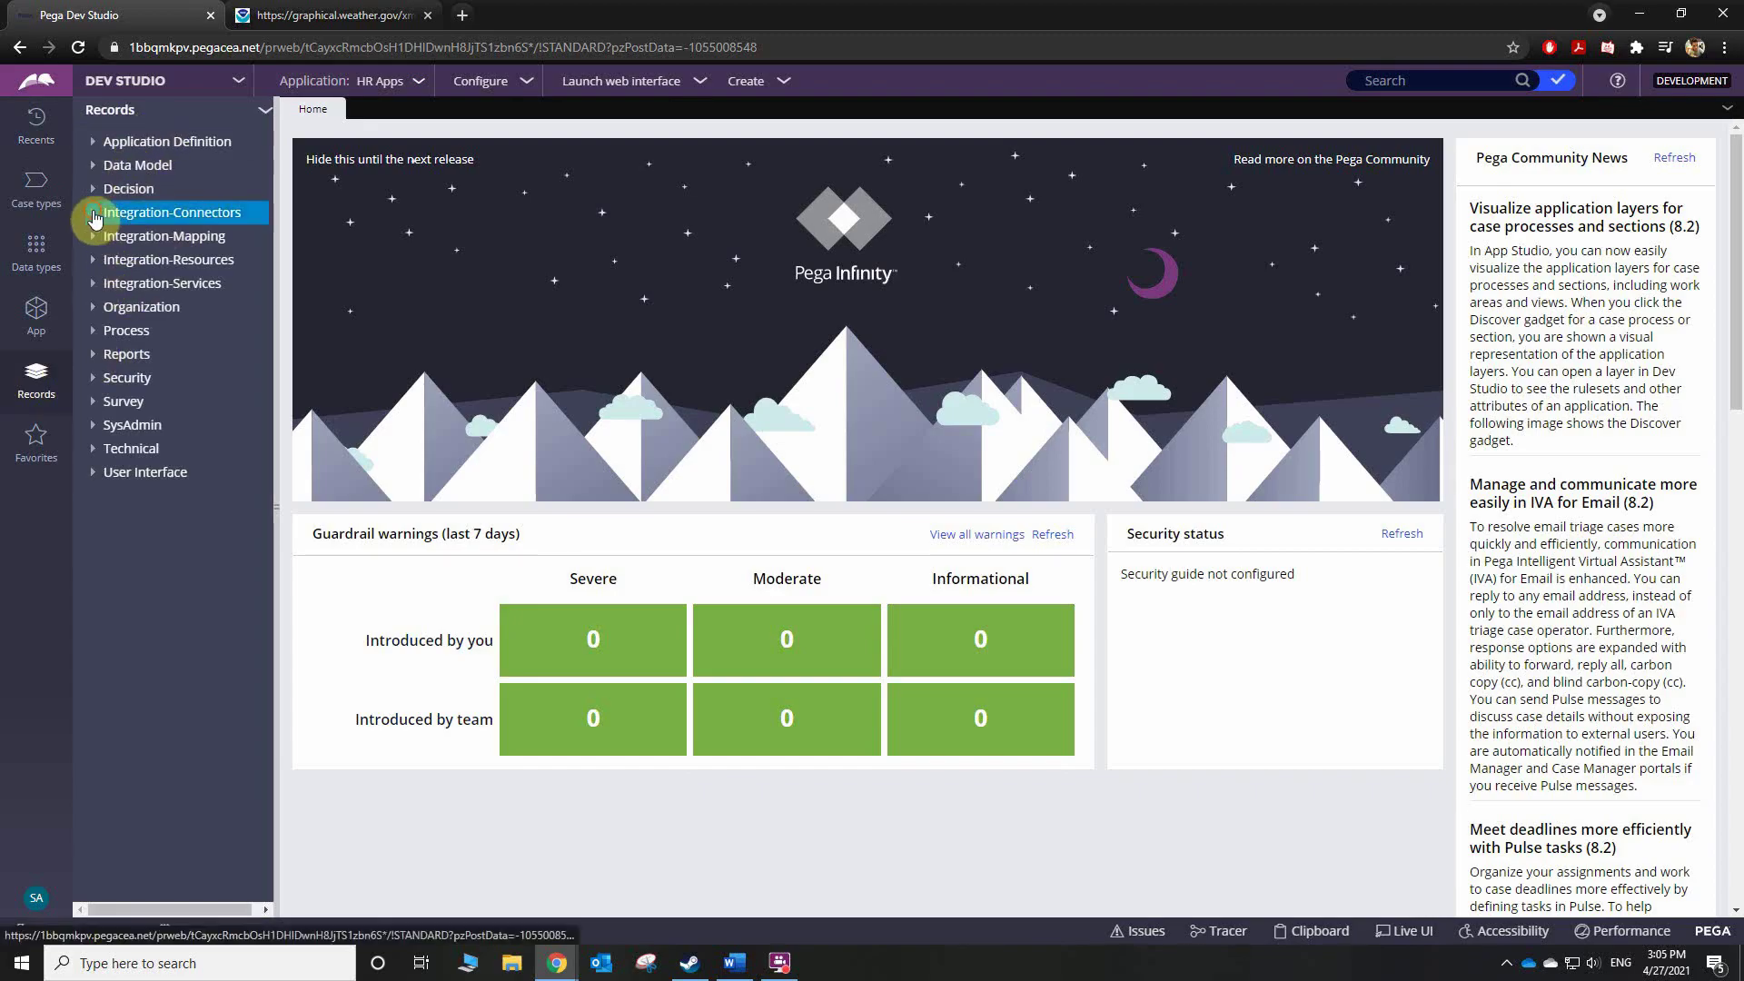
{"action": "left_click", "coordinate": [95, 215]}
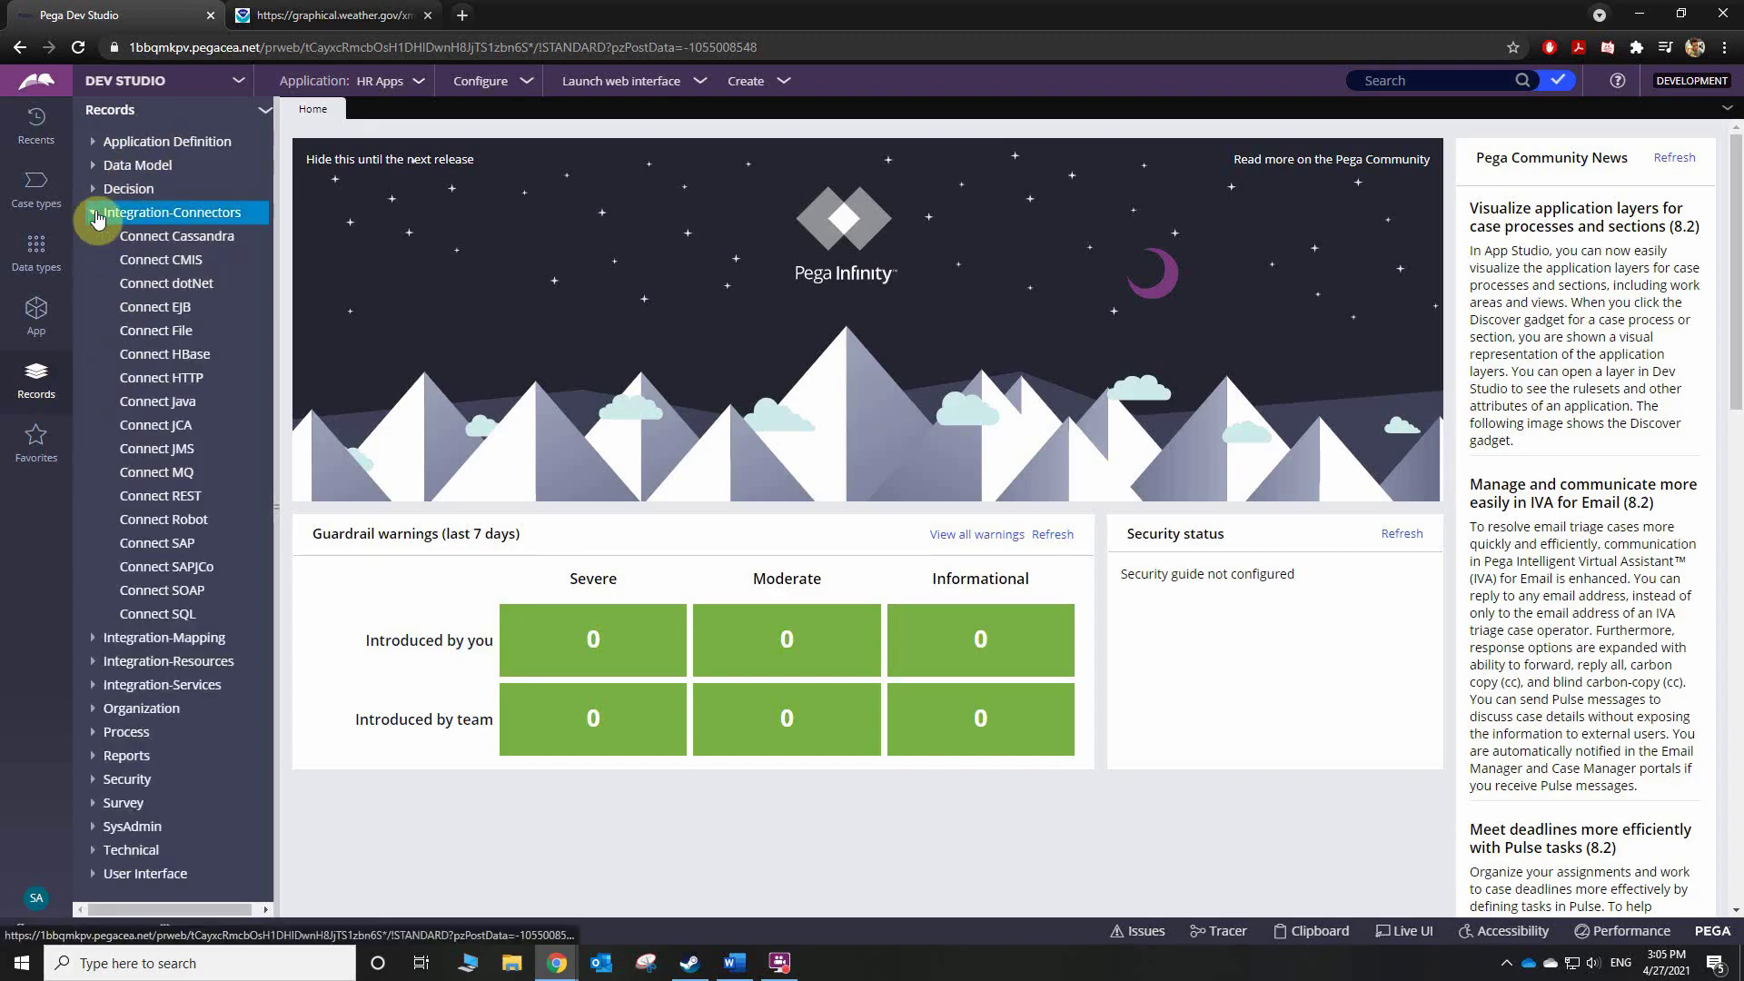
{"action": "left_click", "coordinate": [170, 591]}
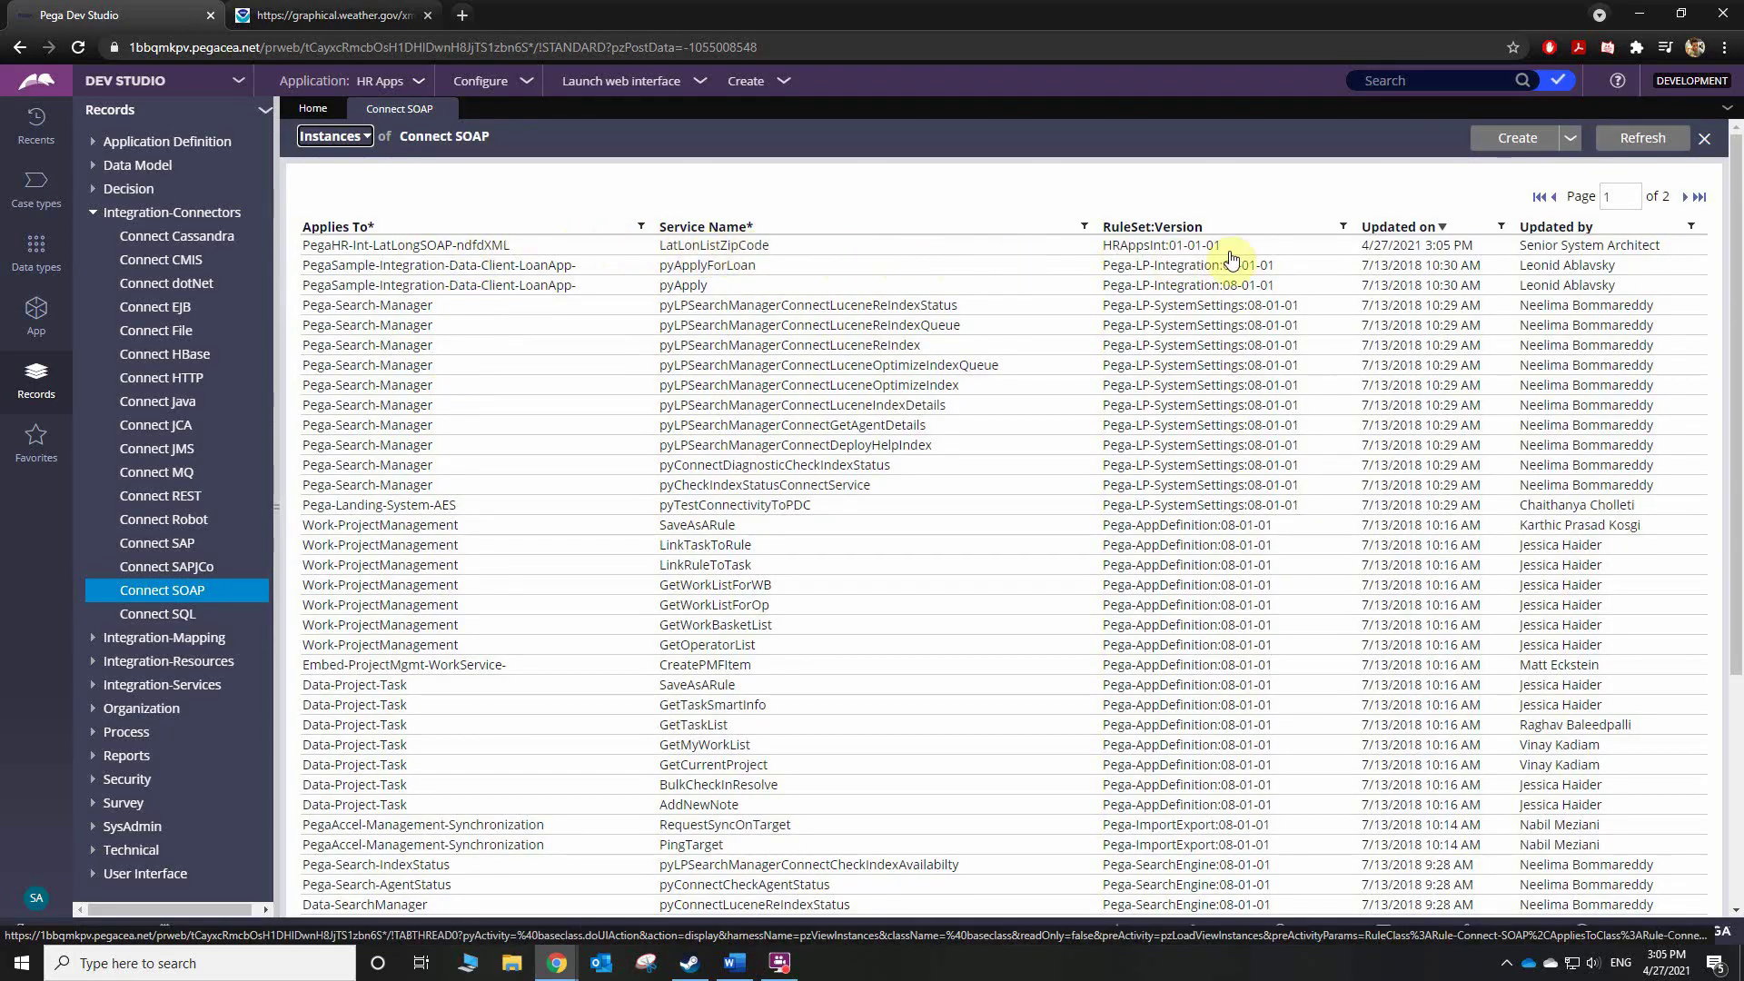
{"action": "left_click", "coordinate": [712, 245]}
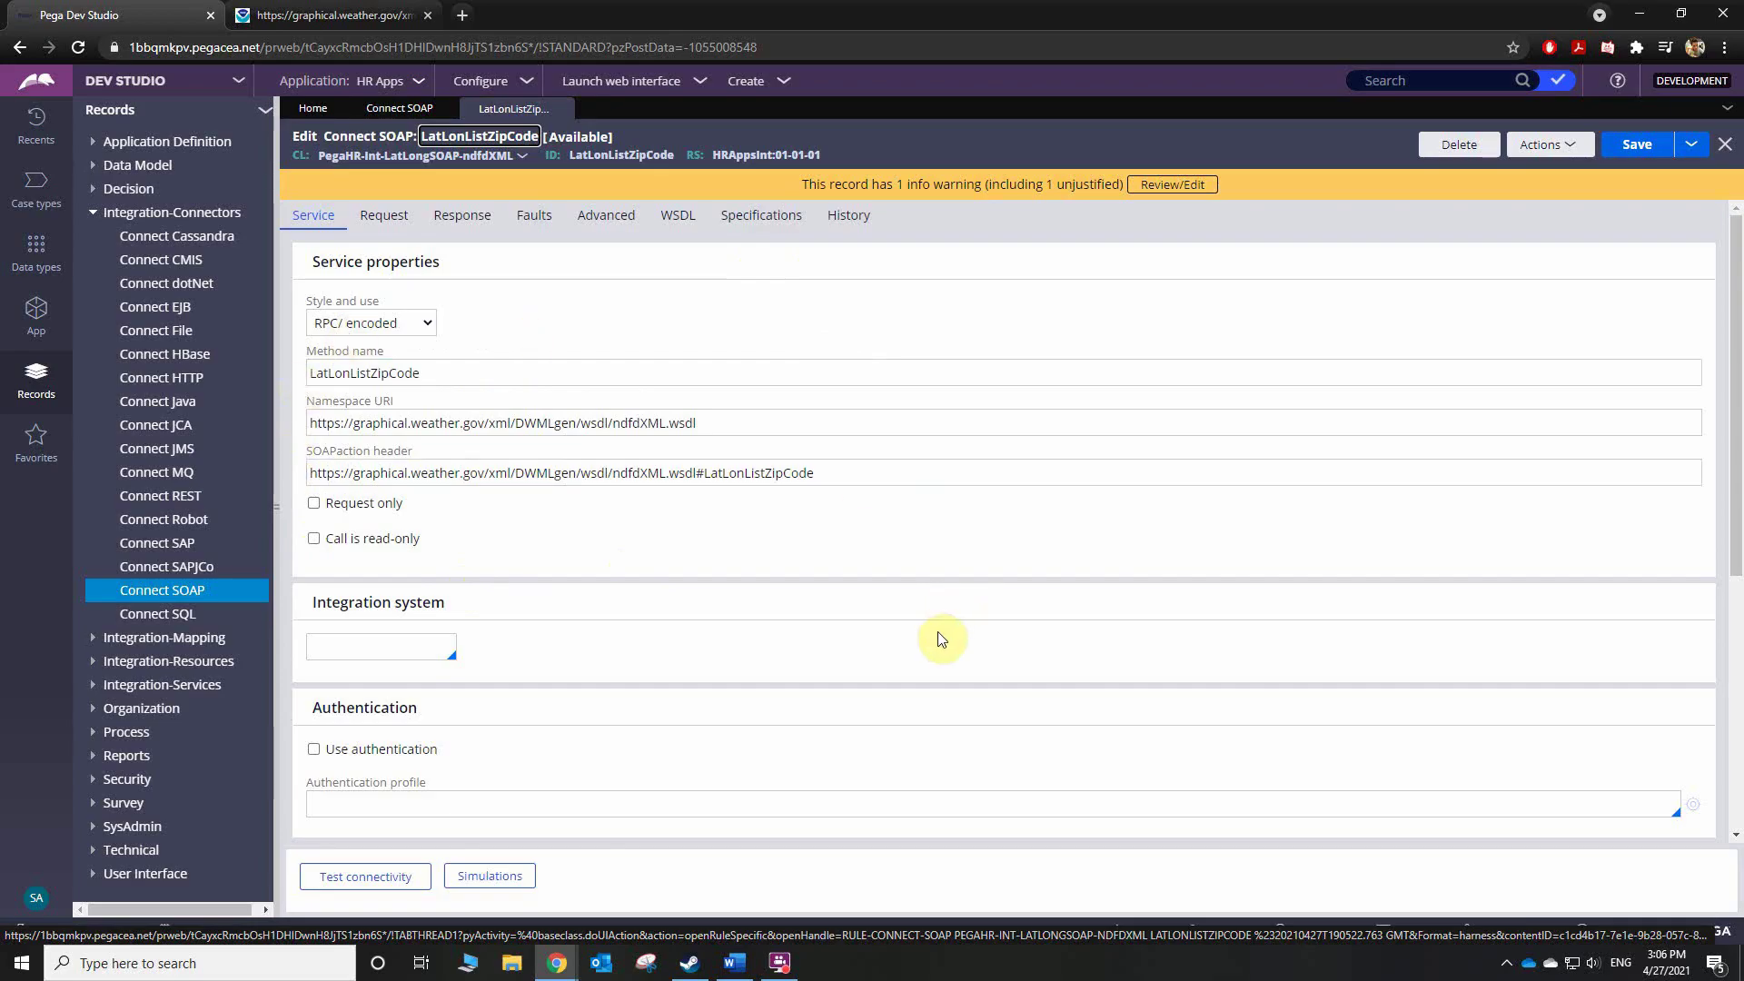
{"action": "scroll", "coordinate": [940, 640], "scroll_direction": "down", "scroll_amount": 5}
{"action": "scroll", "coordinate": [694, 699], "scroll_direction": "up", "scroll_amount": 4}
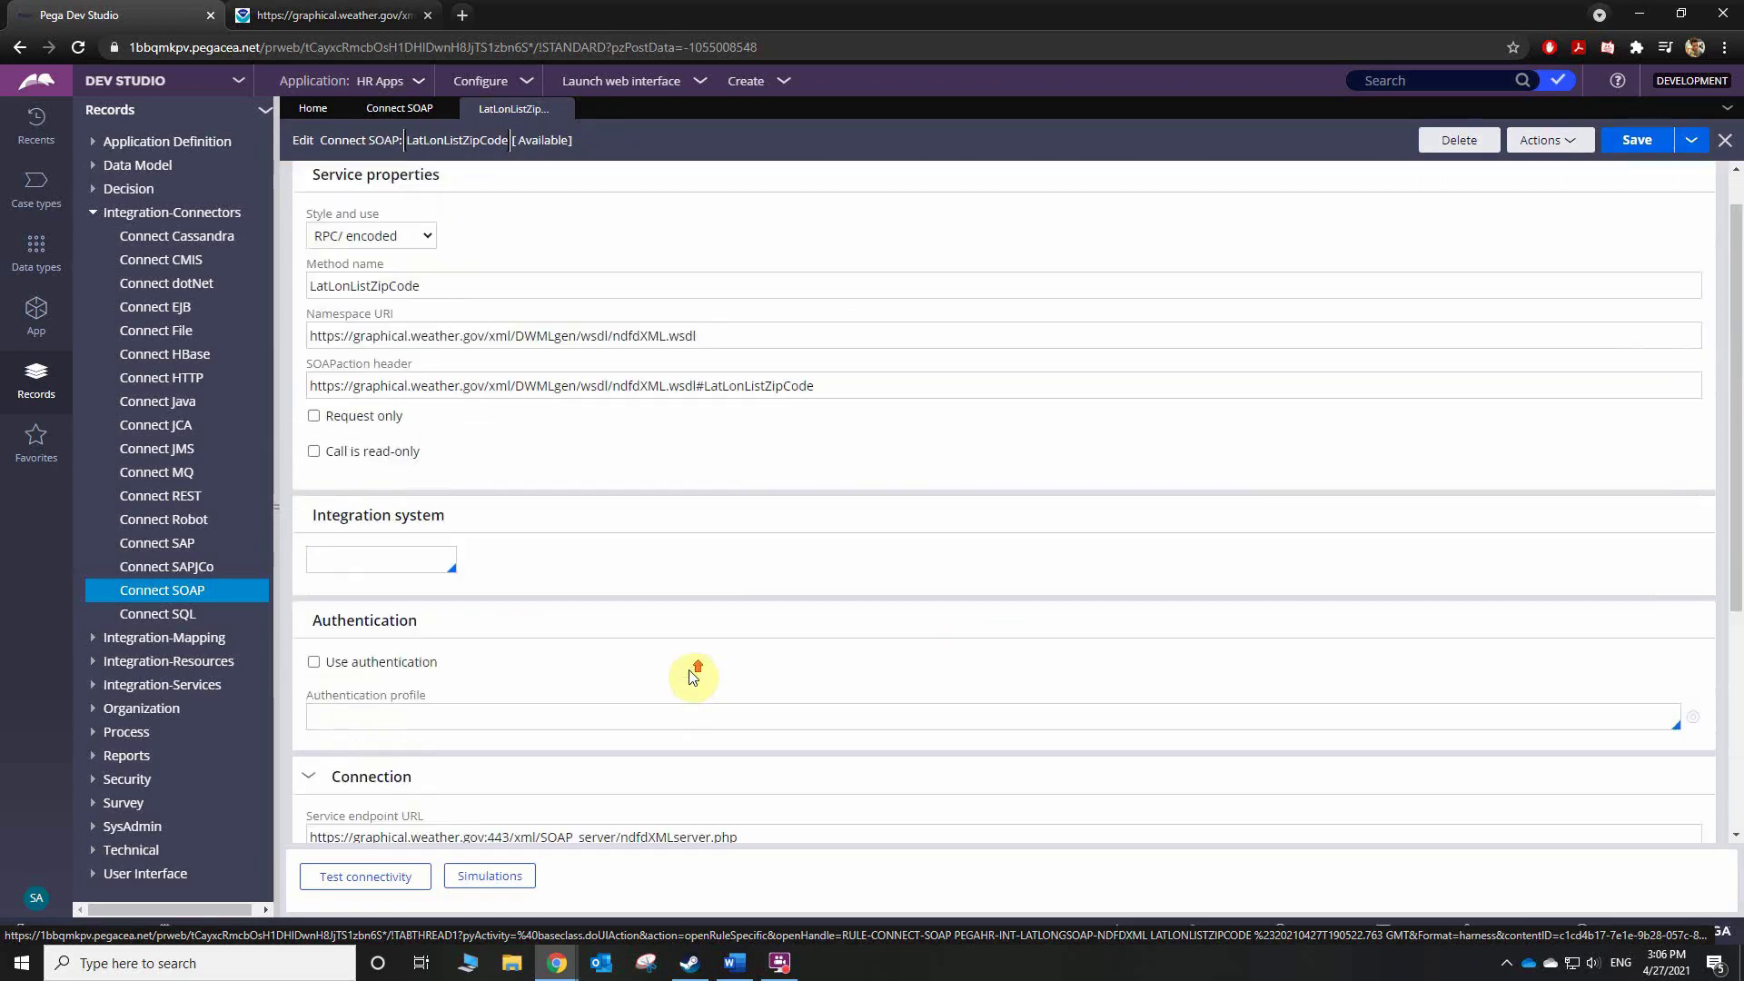
{"action": "scroll", "coordinate": [693, 677], "scroll_direction": "up", "scroll_amount": 3}
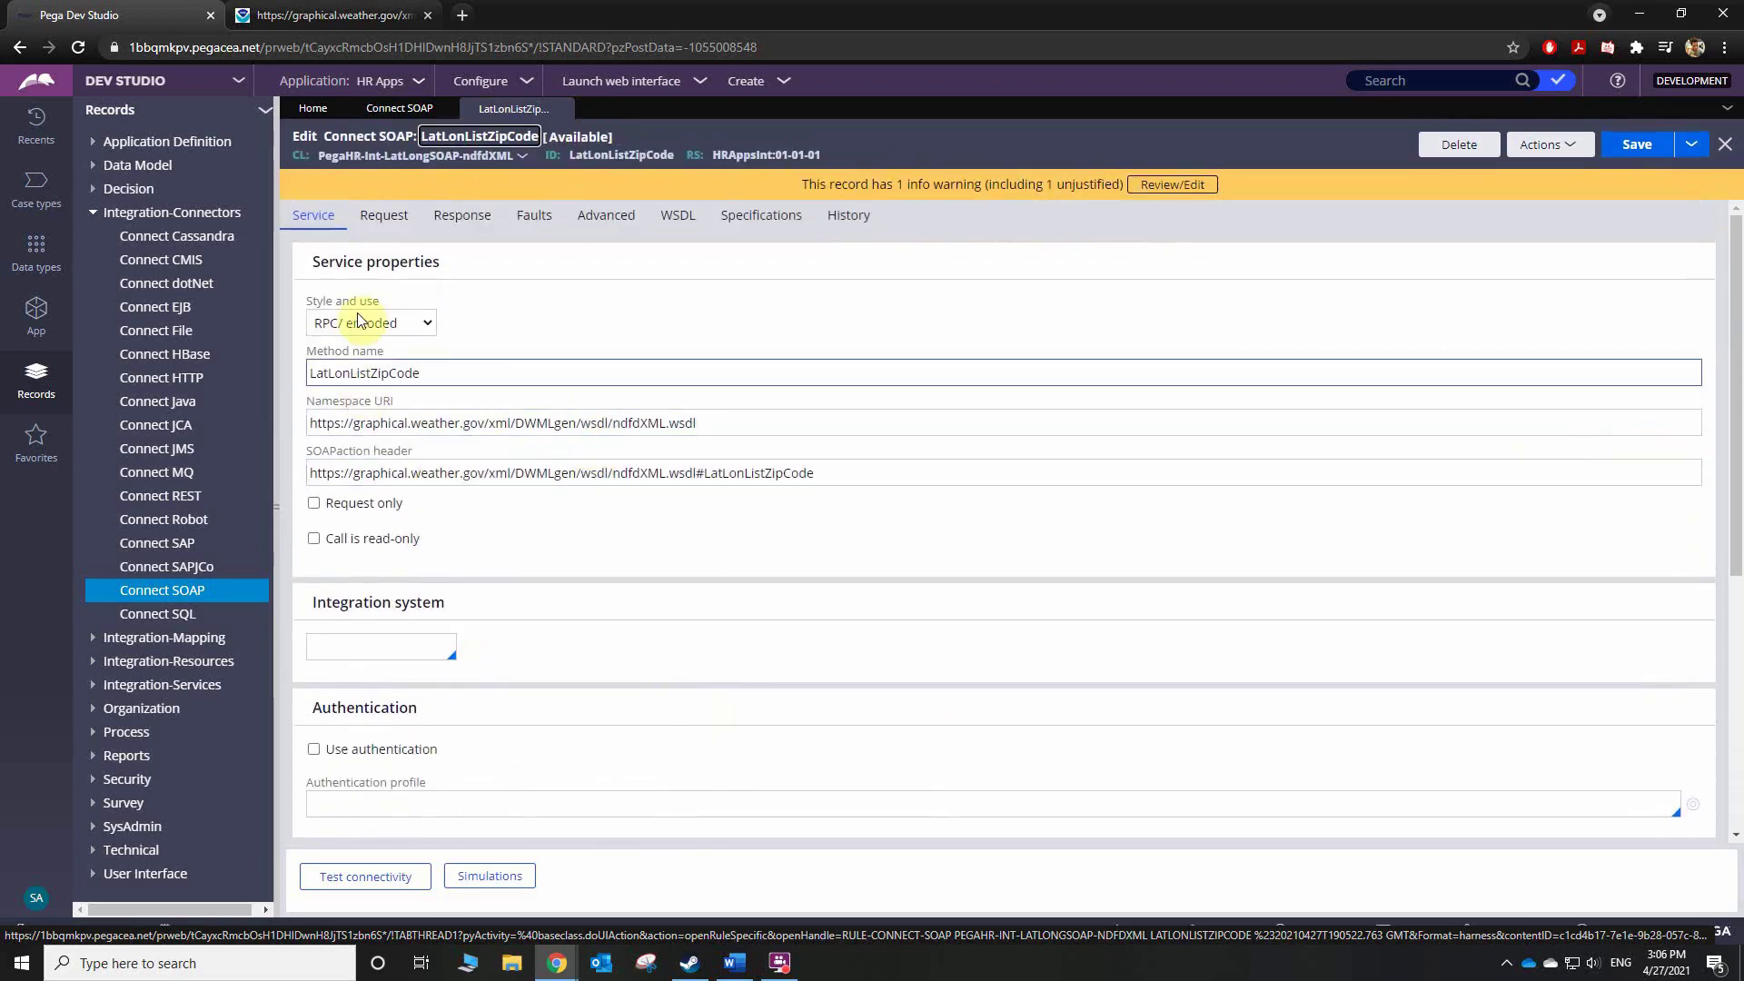
- Review the connector's request parameters and compare them with the request messages in the WSDL browser tab
{"action": "left_click", "coordinate": [391, 225]}
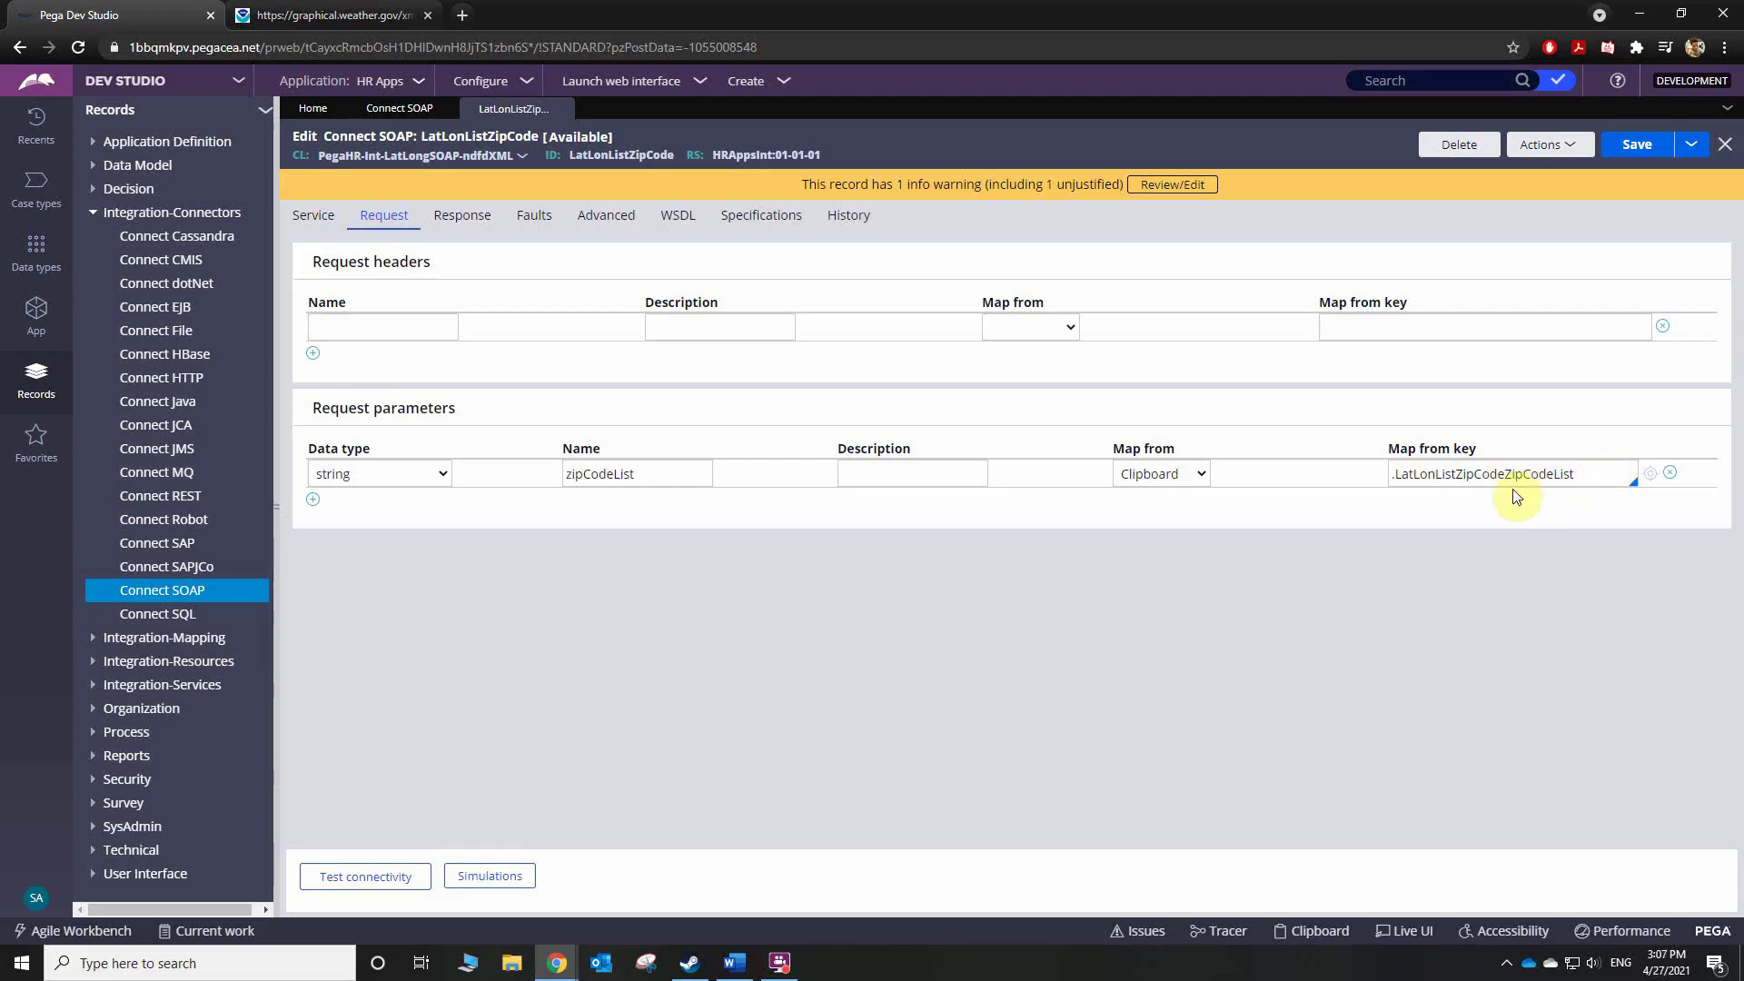
{"action": "left_click", "coordinate": [370, 13]}
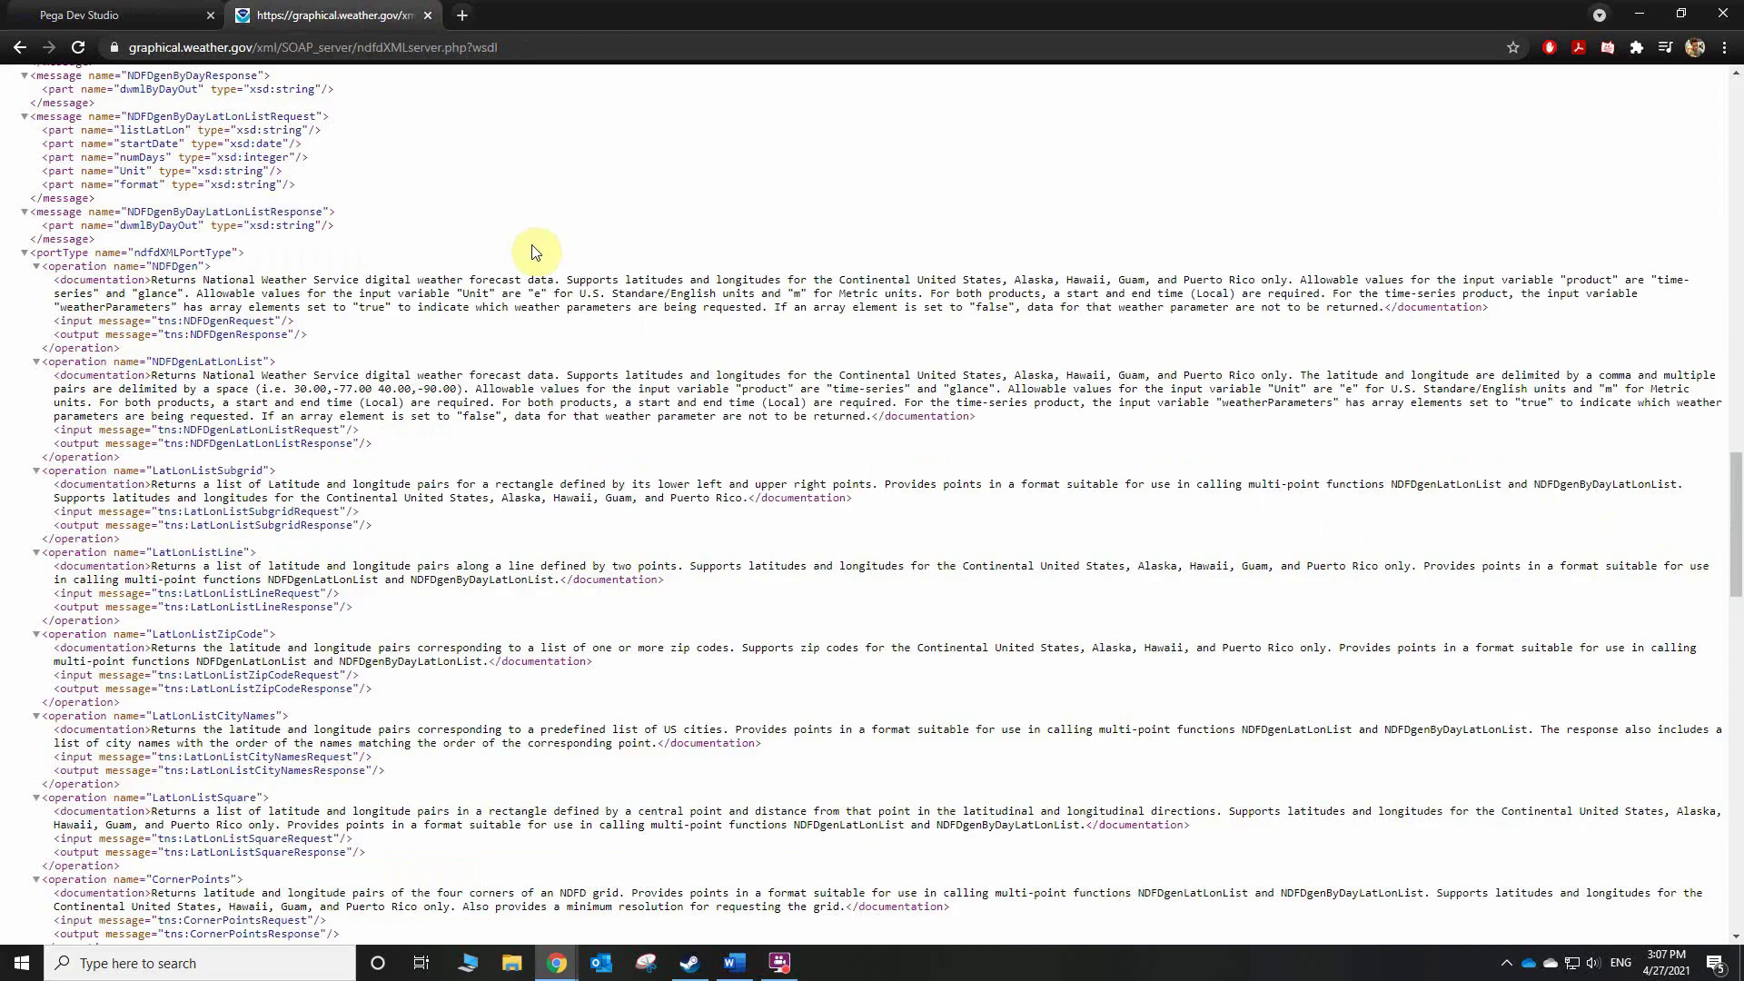
{"action": "scroll", "coordinate": [533, 272], "scroll_direction": "up", "scroll_amount": 4}
{"action": "scroll", "coordinate": [533, 272], "scroll_direction": "up", "scroll_amount": 6}
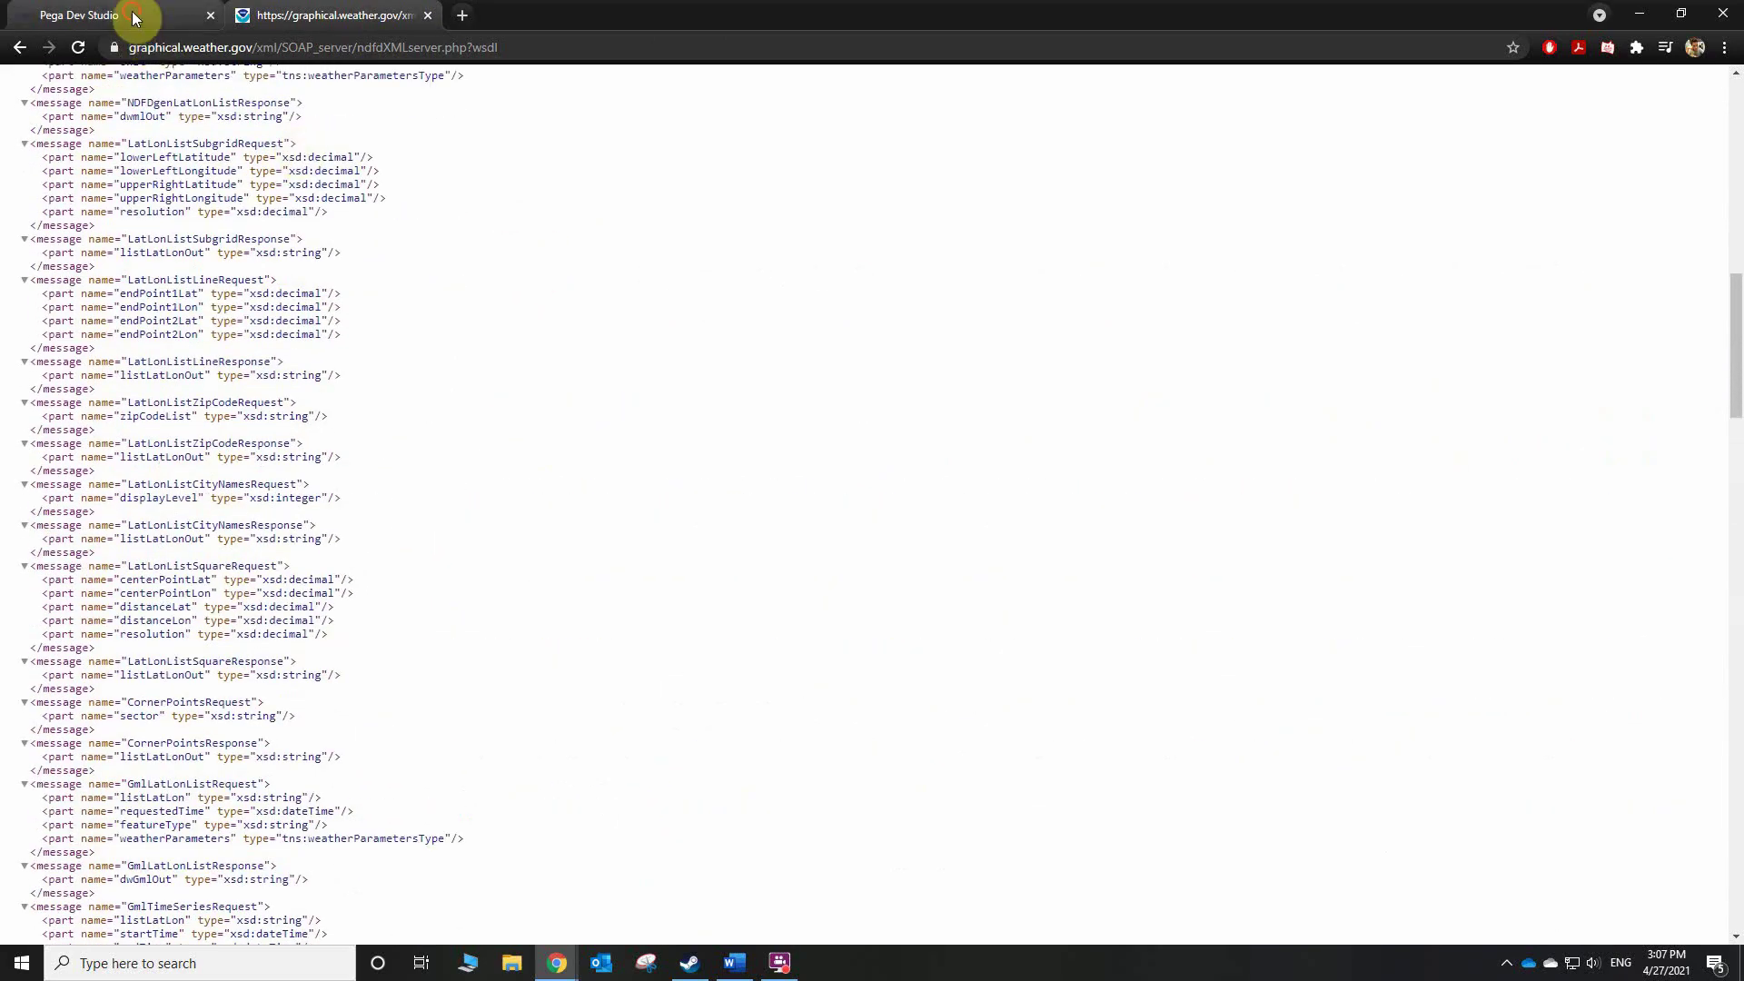
{"action": "left_click", "coordinate": [128, 16]}
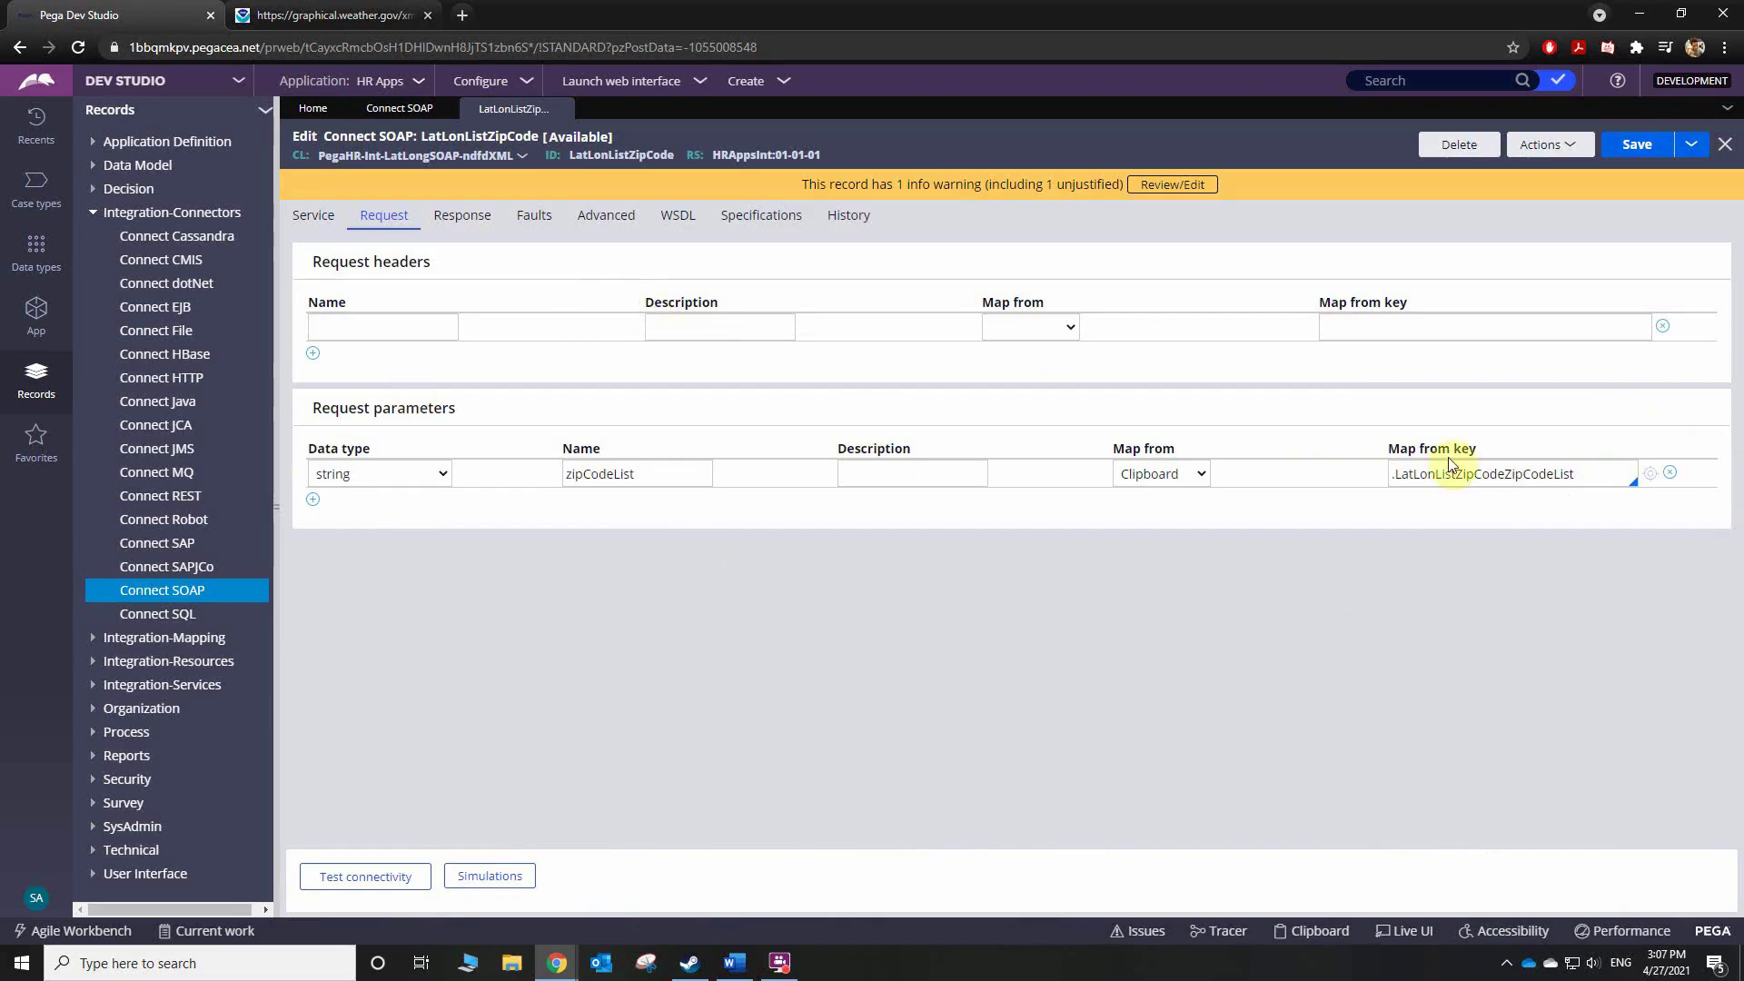
- Map the listLatLonOut response parameter to an XML Parse Rule with the key ParseLatLongXML
{"action": "left_click", "coordinate": [477, 227]}
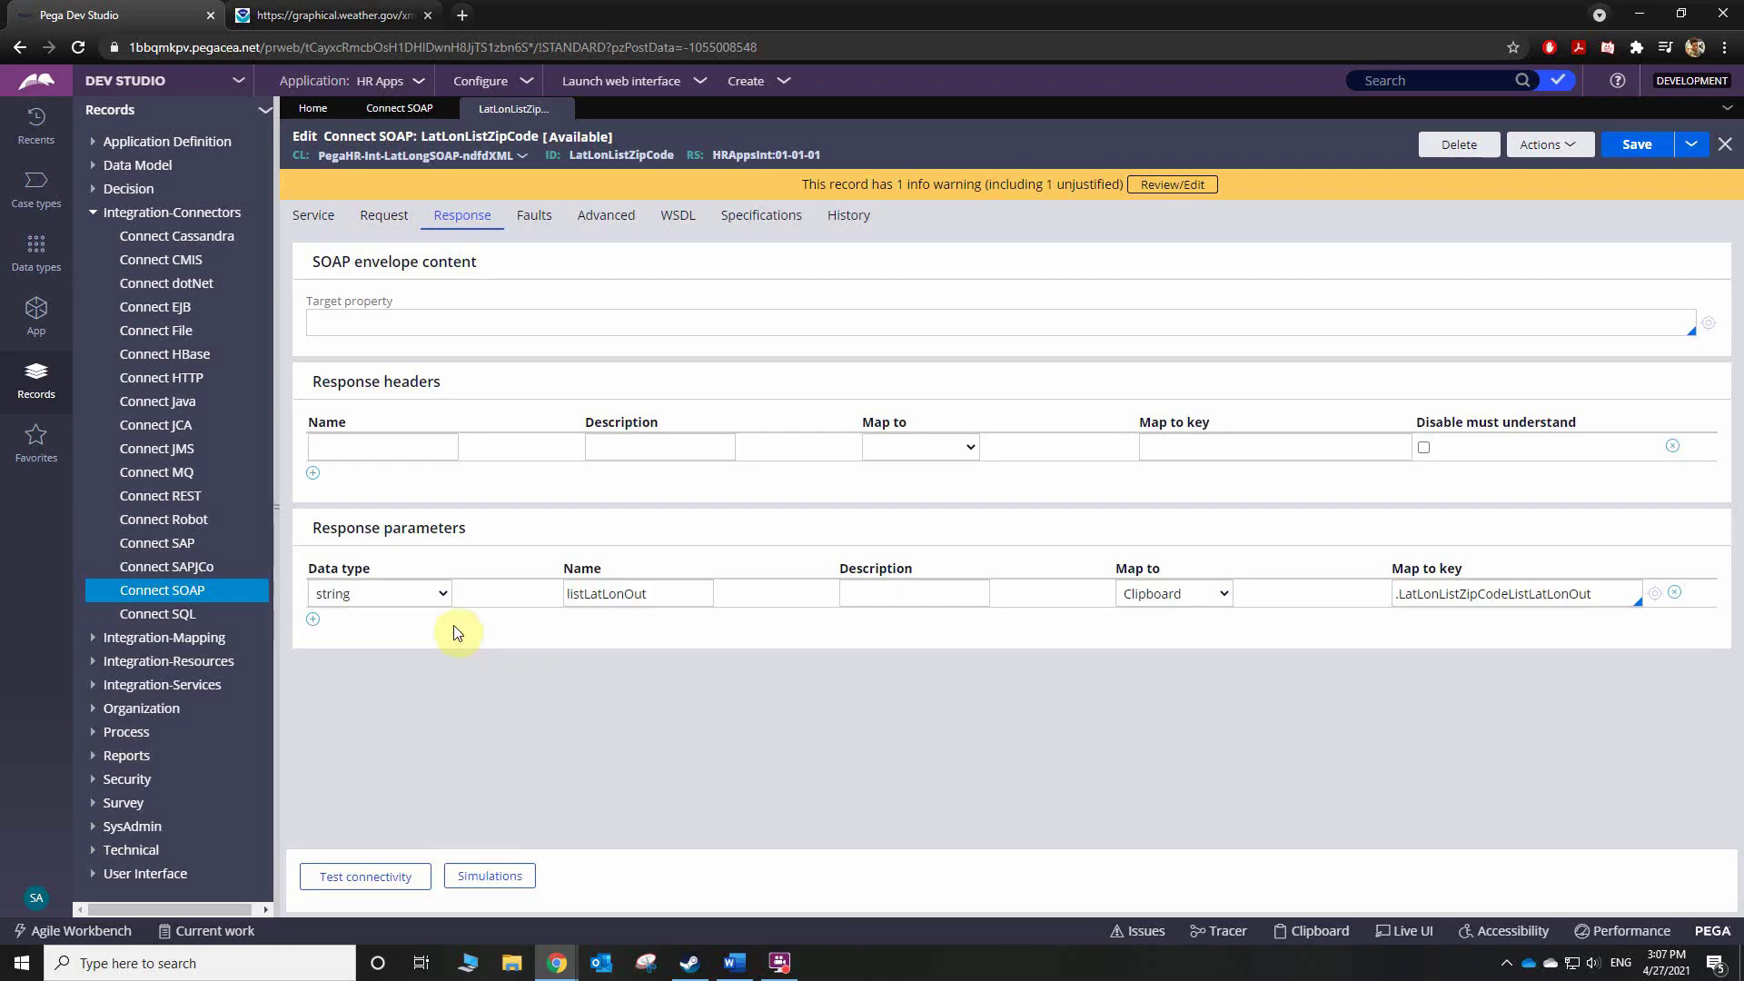
{"action": "left_click", "coordinate": [1164, 595]}
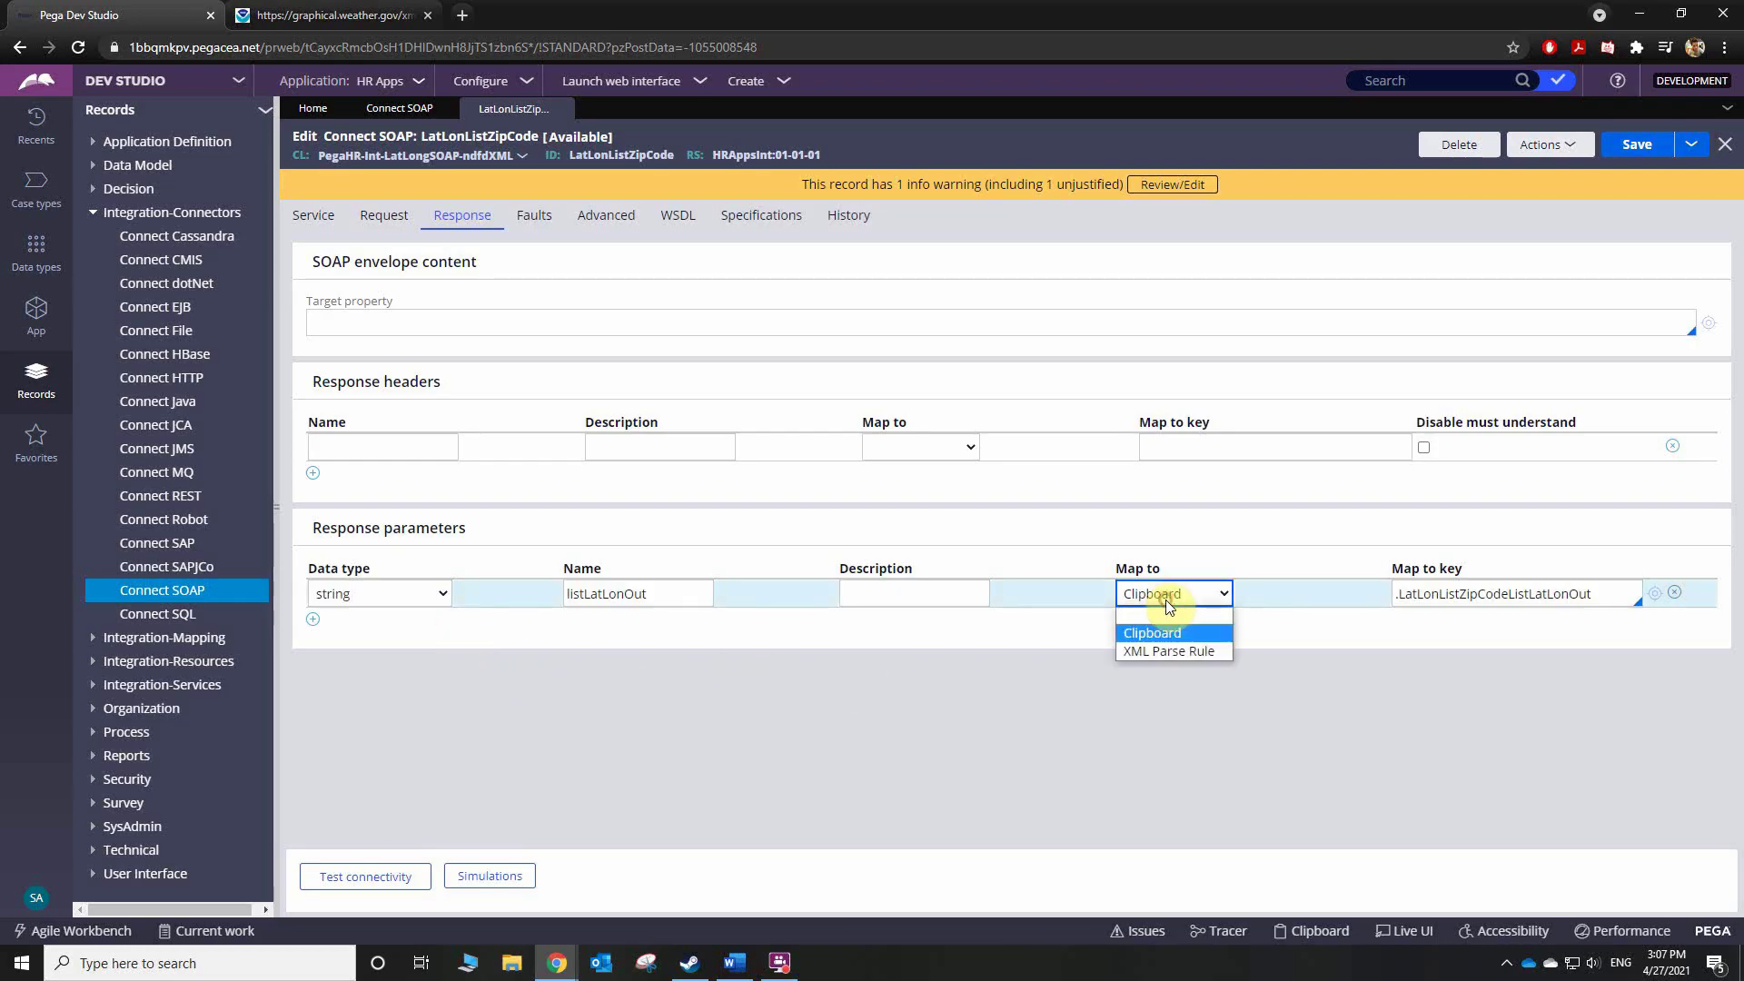
{"action": "left_click", "coordinate": [1163, 650]}
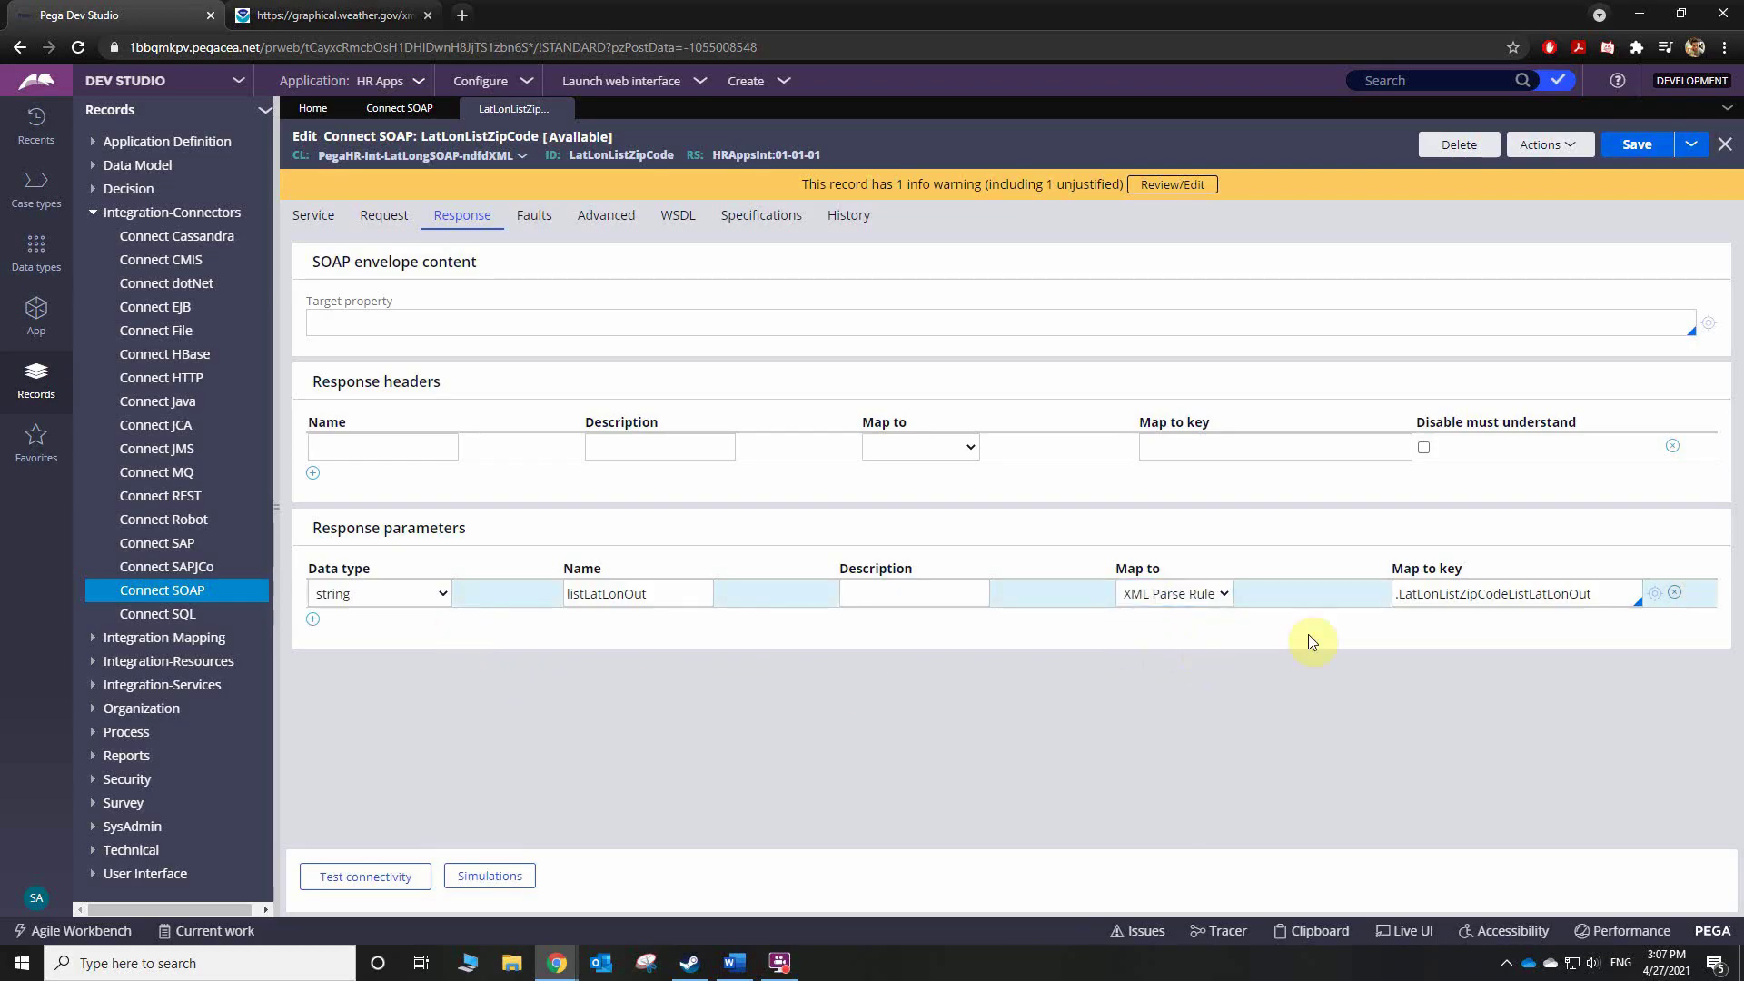
{"action": "triple_click", "coordinate": [1539, 594]}
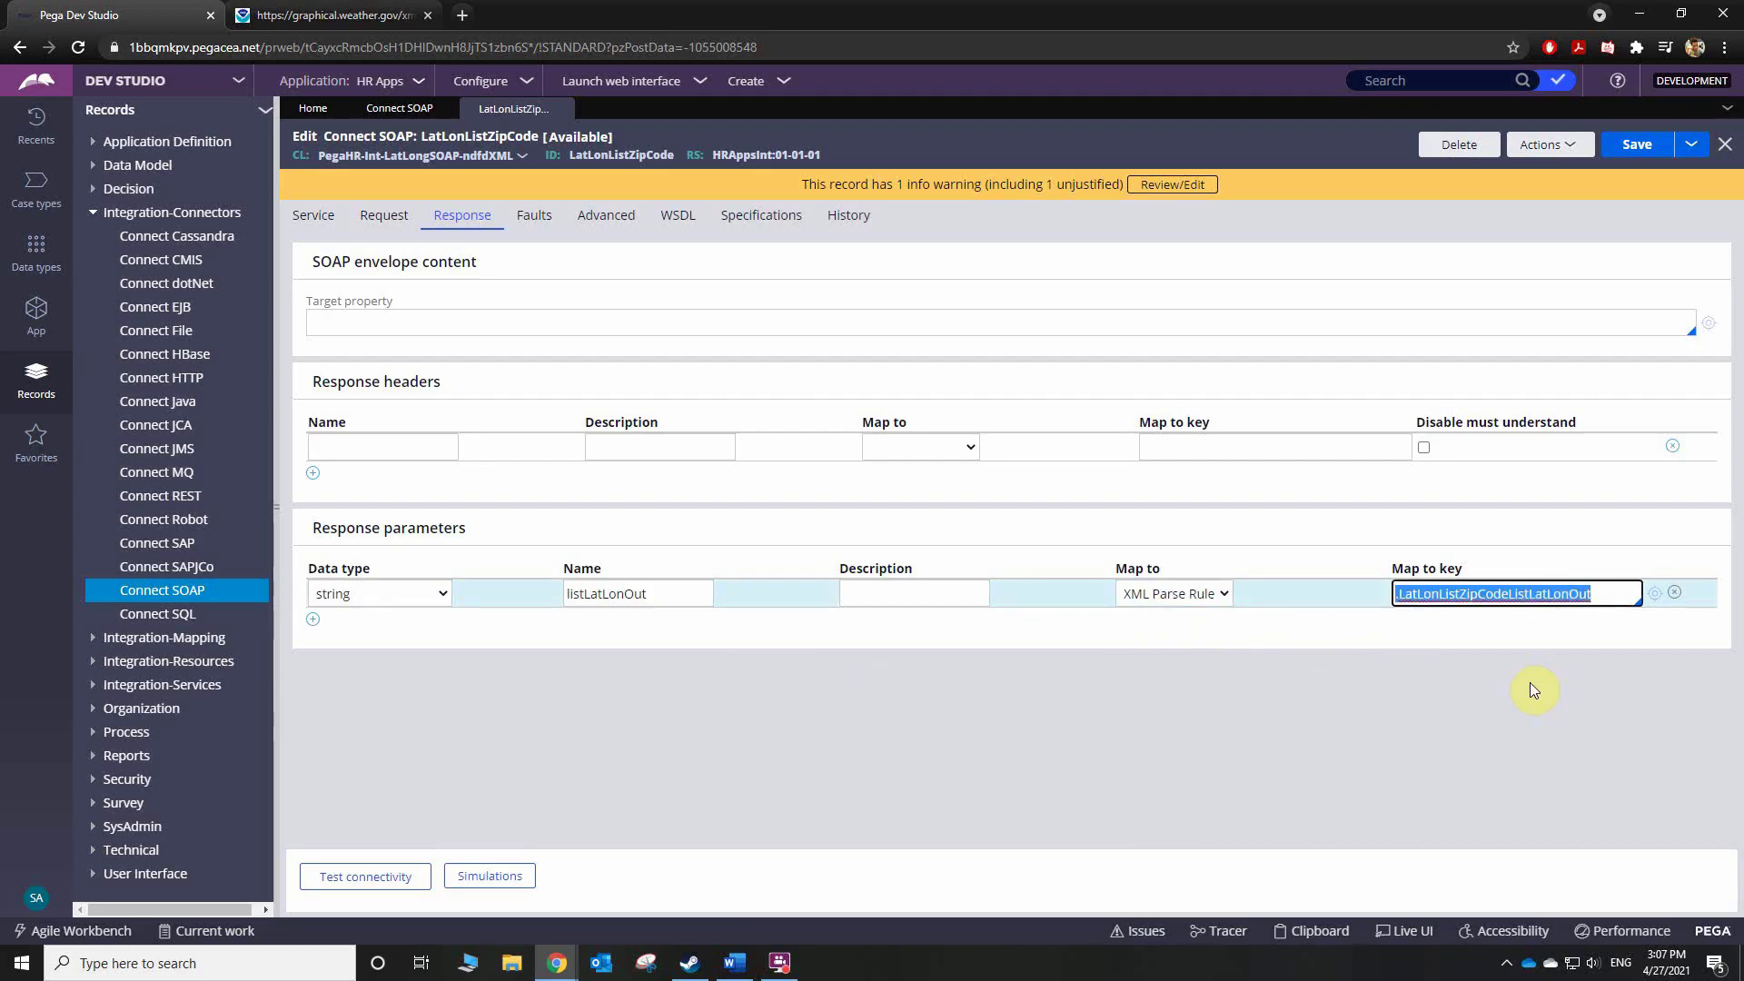
{"action": "type", "text": "ParseLatLong"}
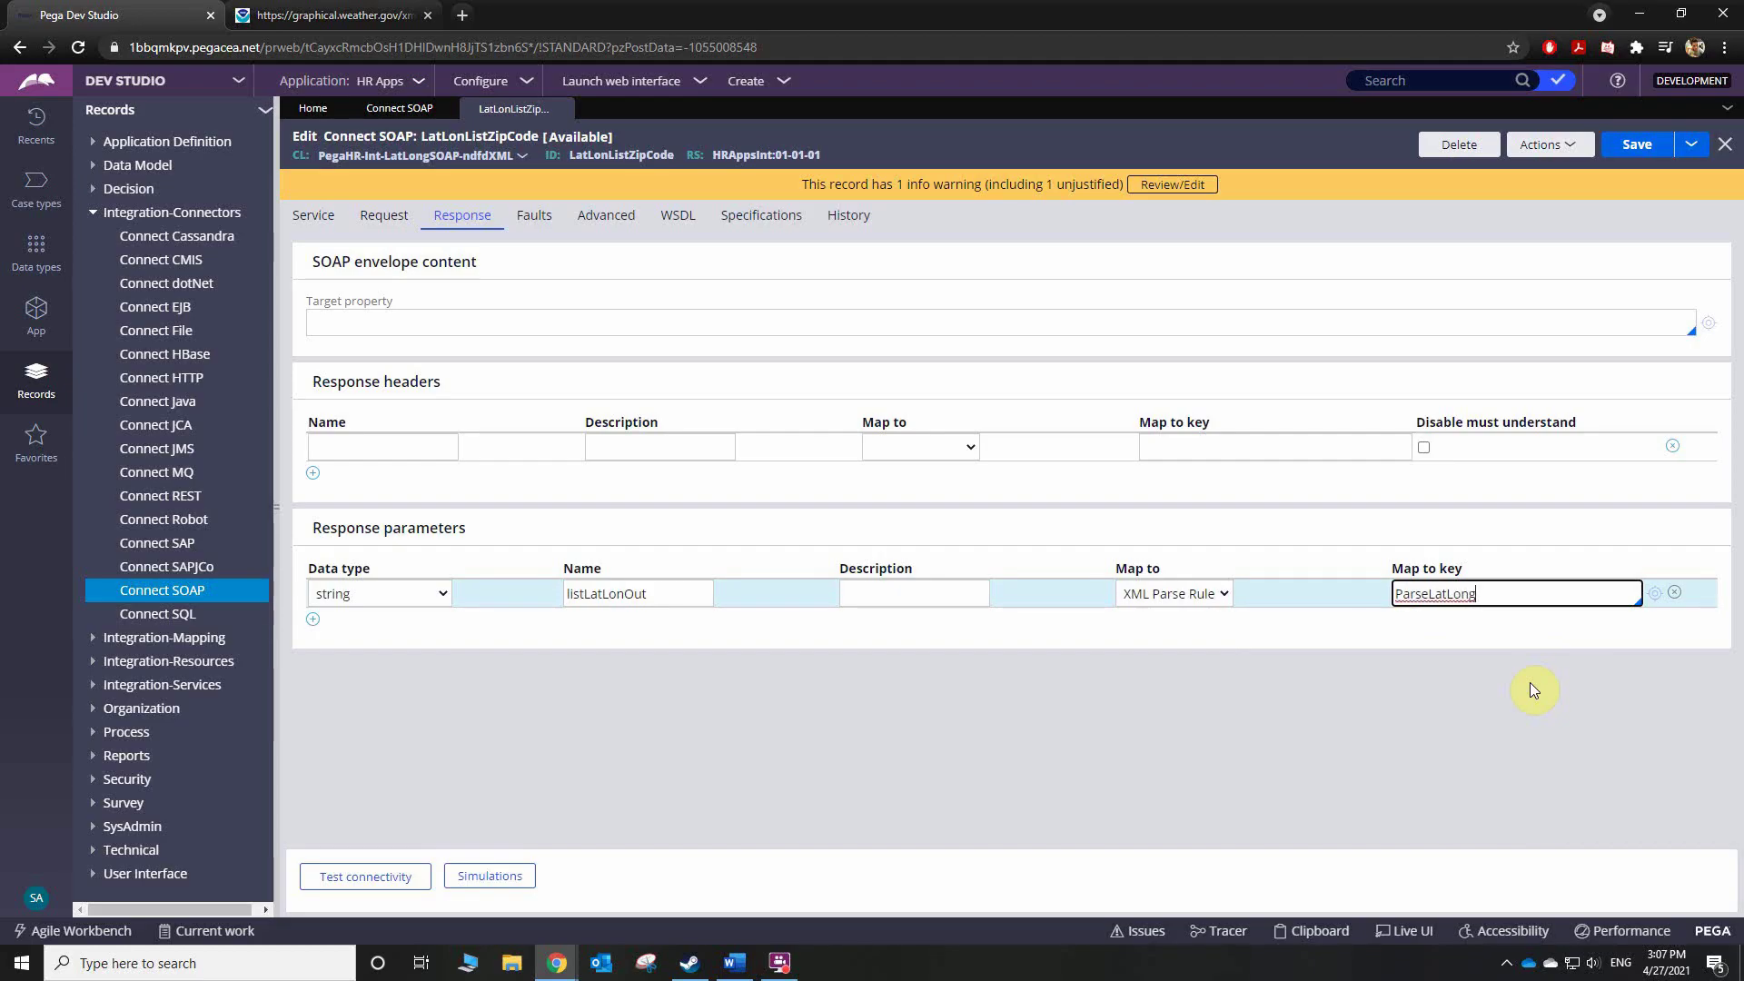
{"action": "type", "text": "XML"}
- Open the creation form for the ParseLatLongXML parse rule and go to its root element name
{"action": "left_click", "coordinate": [1653, 596]}
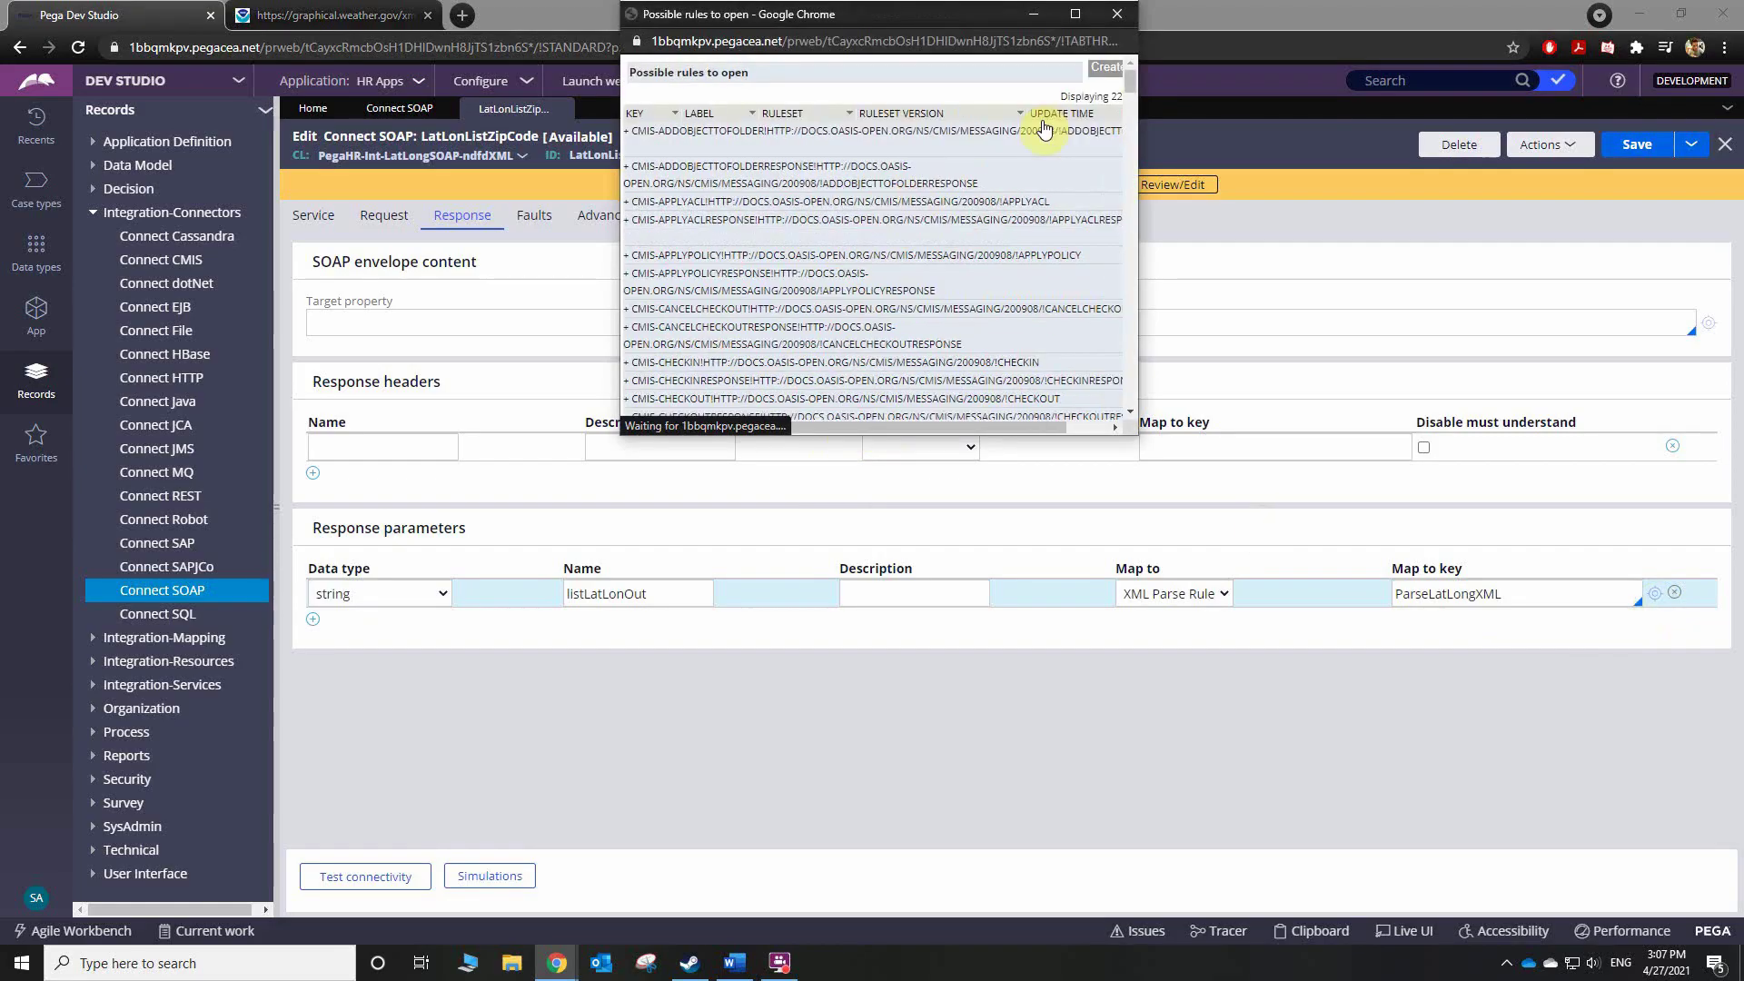
{"action": "left_click", "coordinate": [1117, 12]}
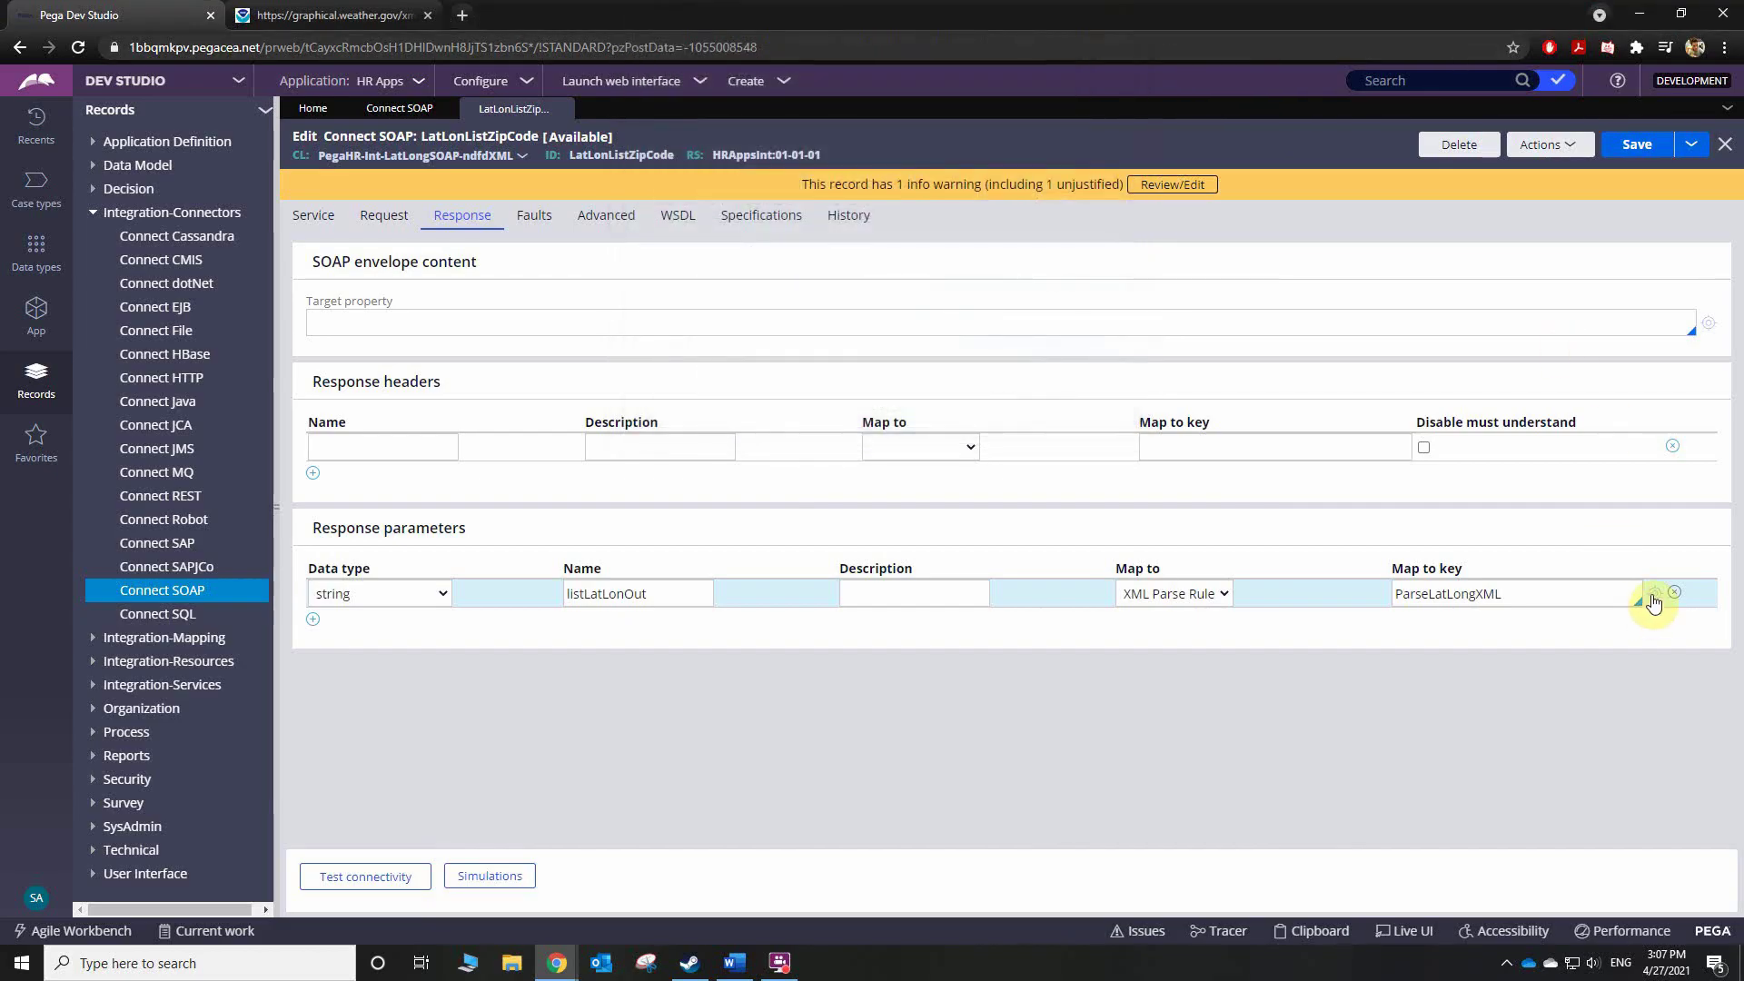
{"action": "left_click", "coordinate": [1653, 597]}
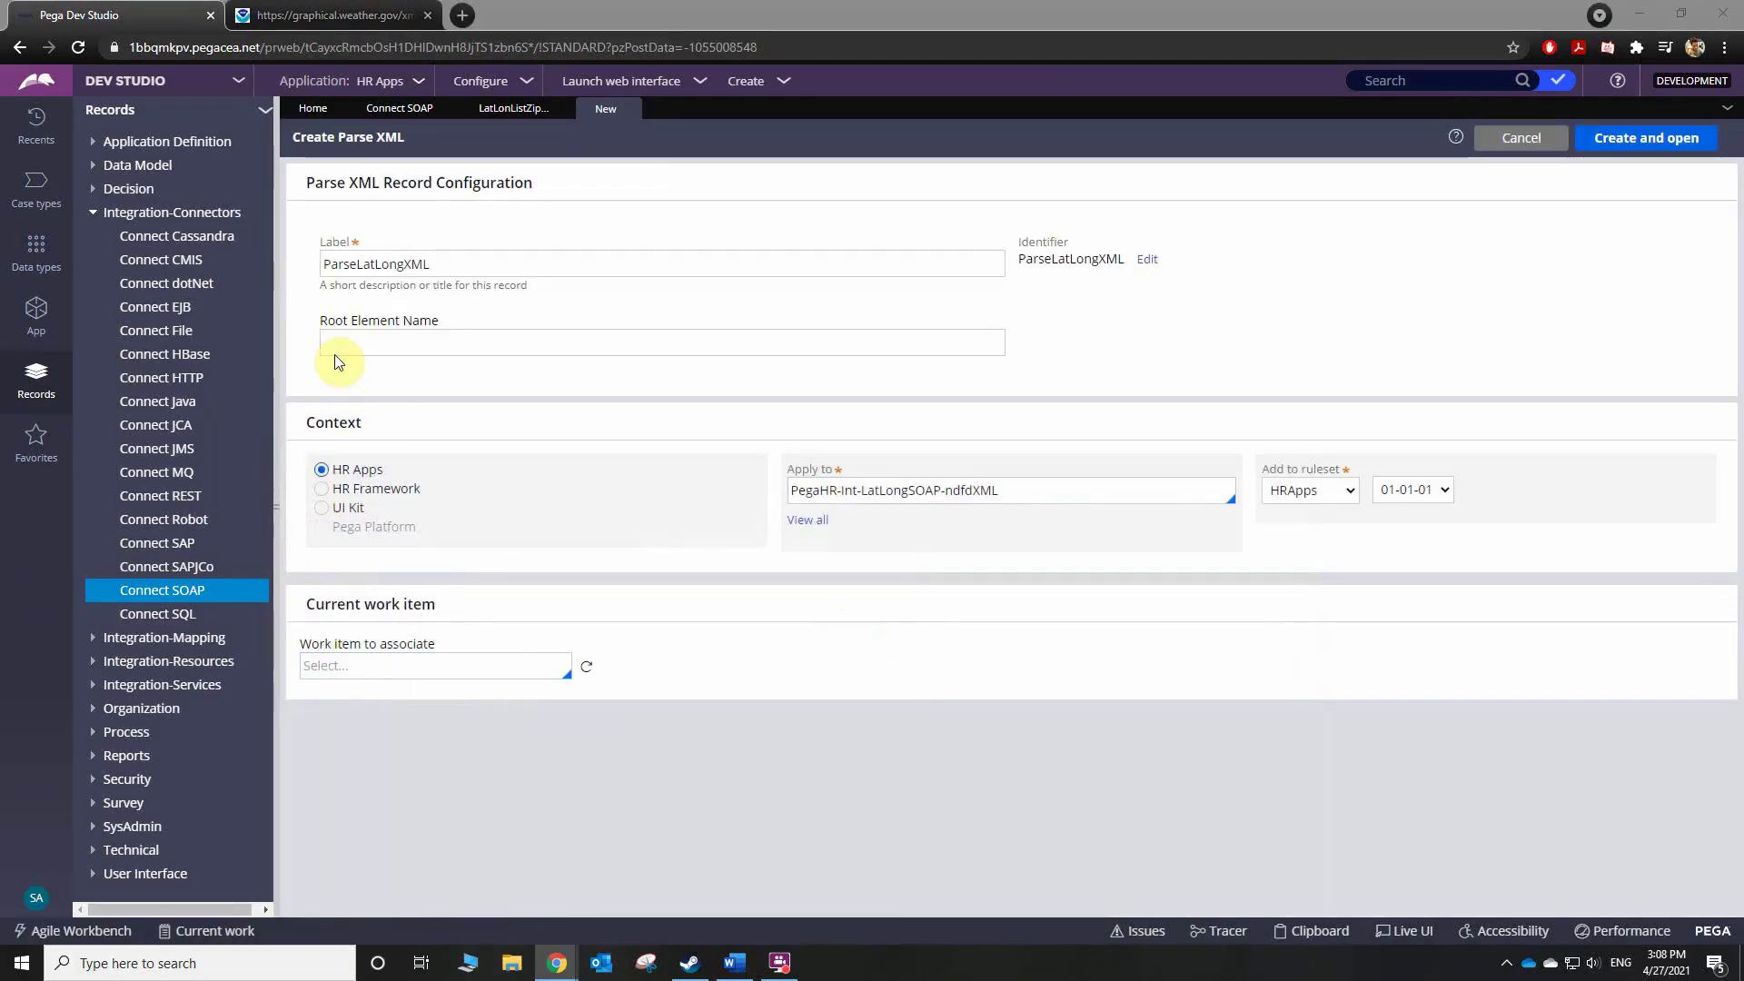
{"action": "left_click", "coordinate": [449, 340]}
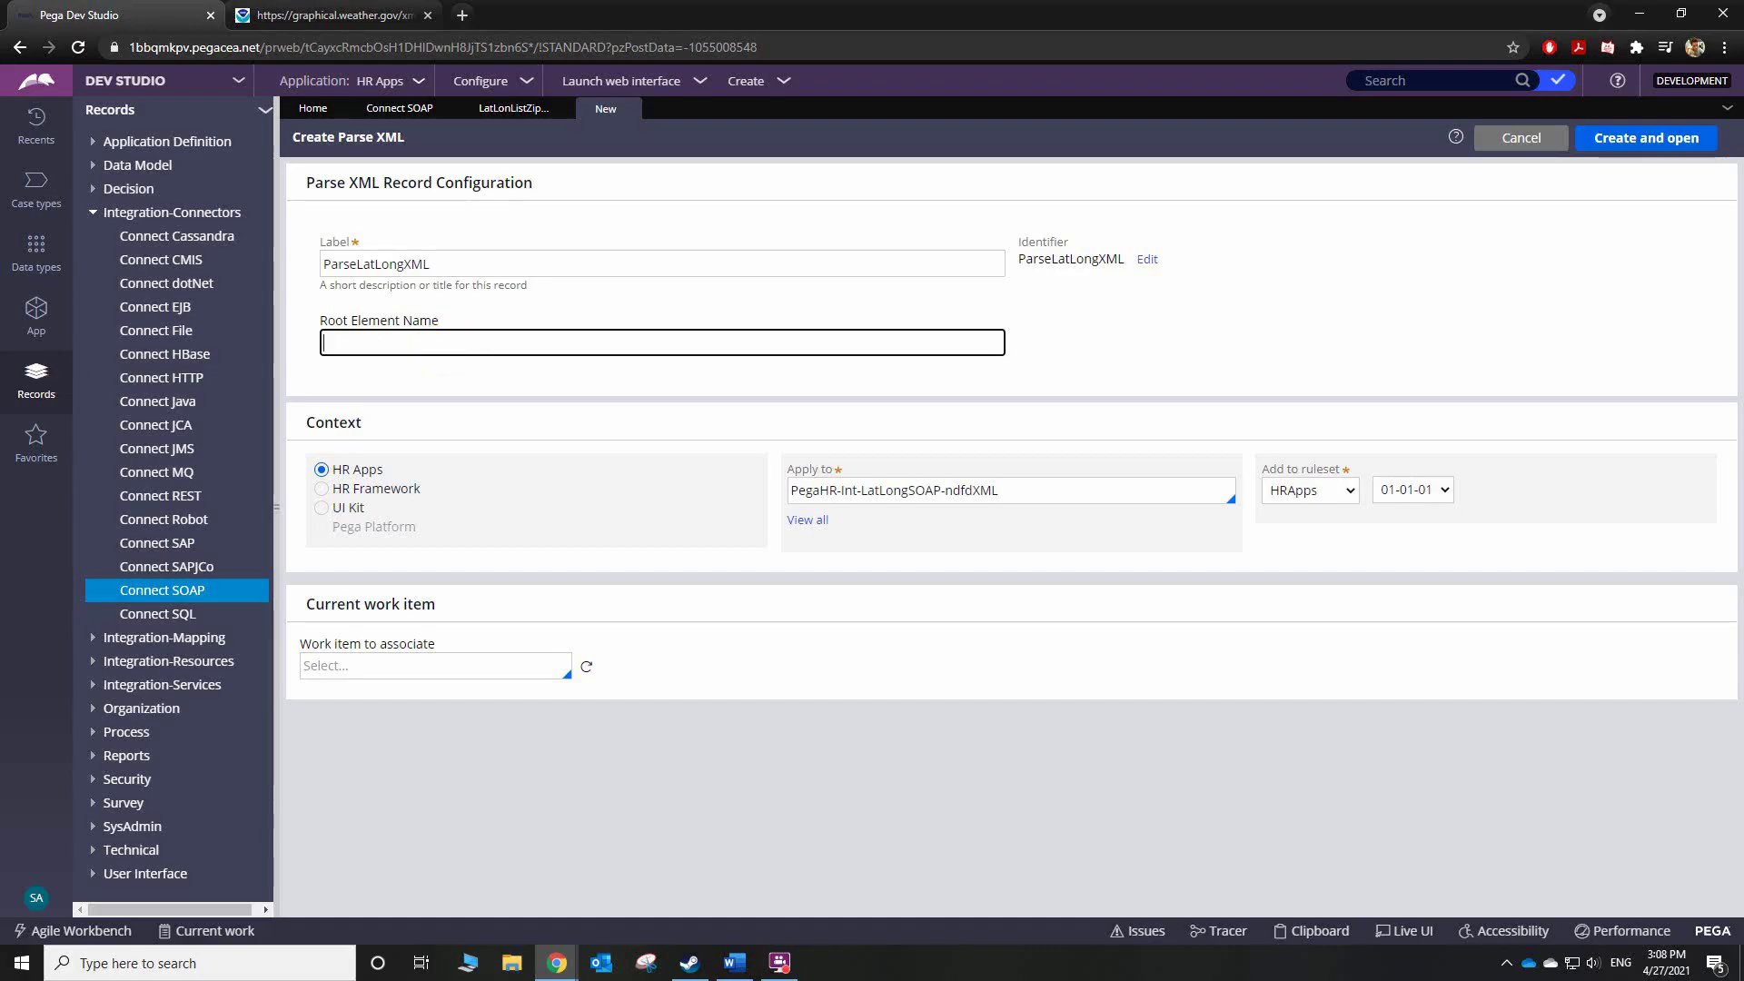
- Bring the National Weather Service NDFD generator page into the browser window and choose Grid Points For A Zip Code
{"action": "left_click_drag", "start_coordinate": [291, 160], "coordinate": [707, 15]}
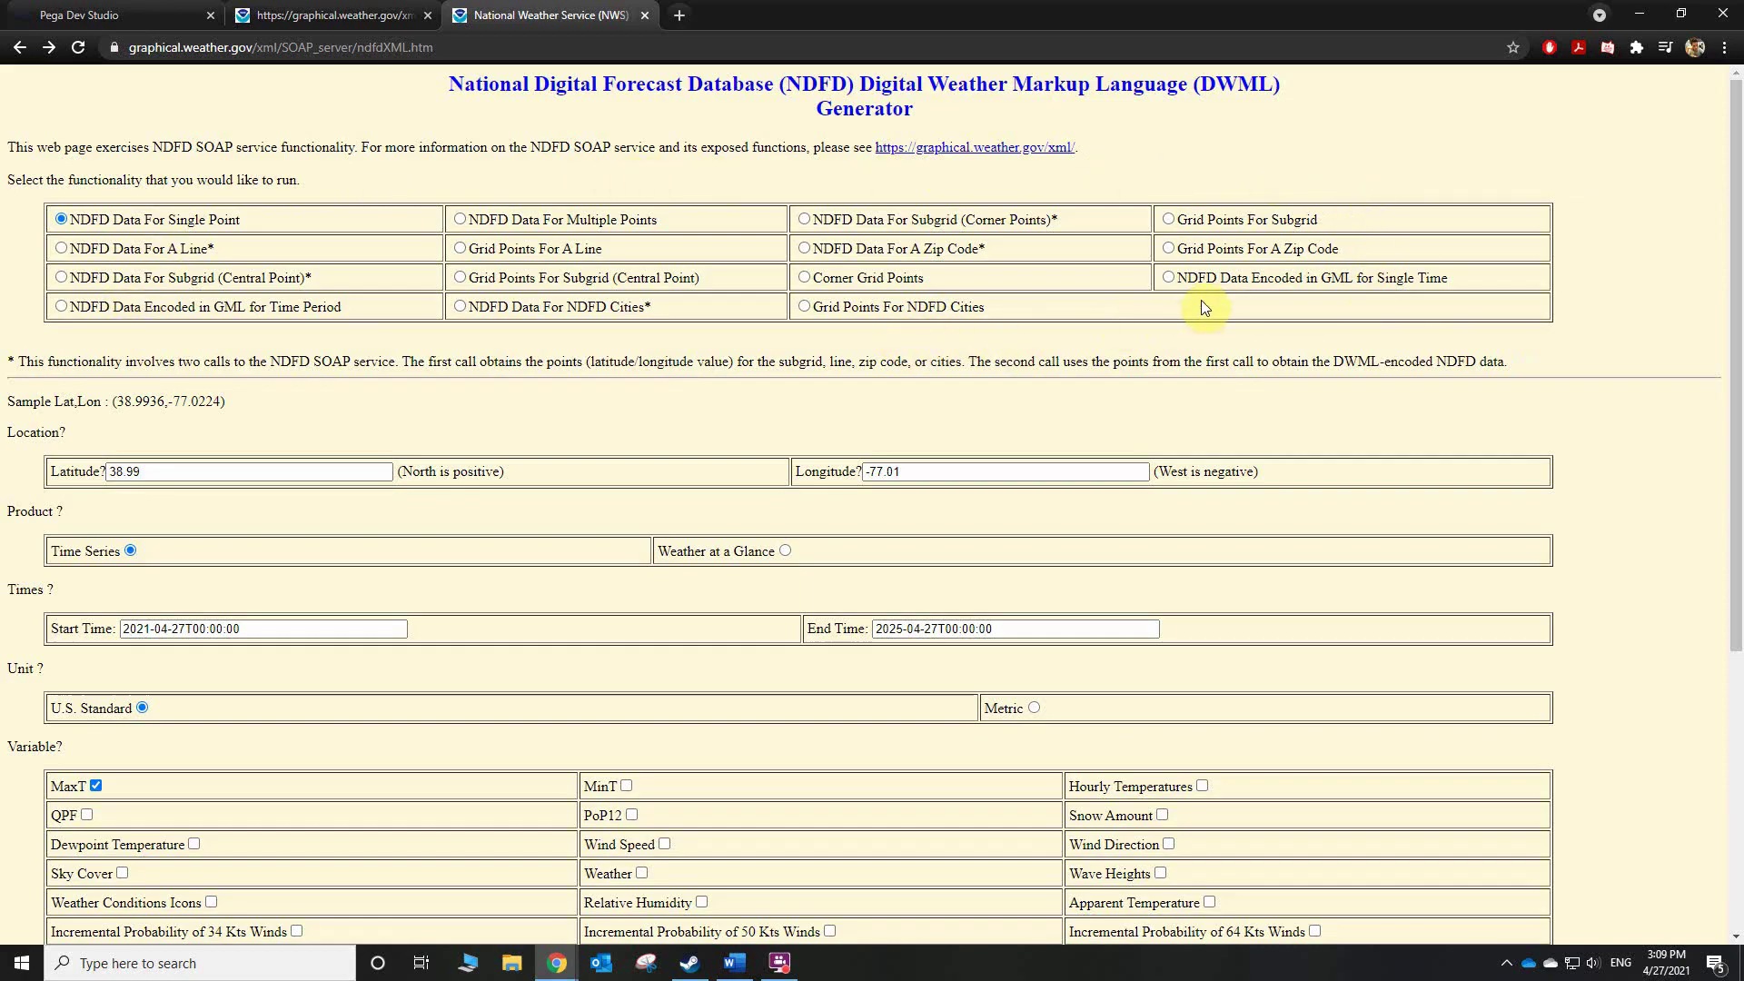
{"action": "left_click", "coordinate": [805, 251]}
{"action": "left_click", "coordinate": [1177, 251]}
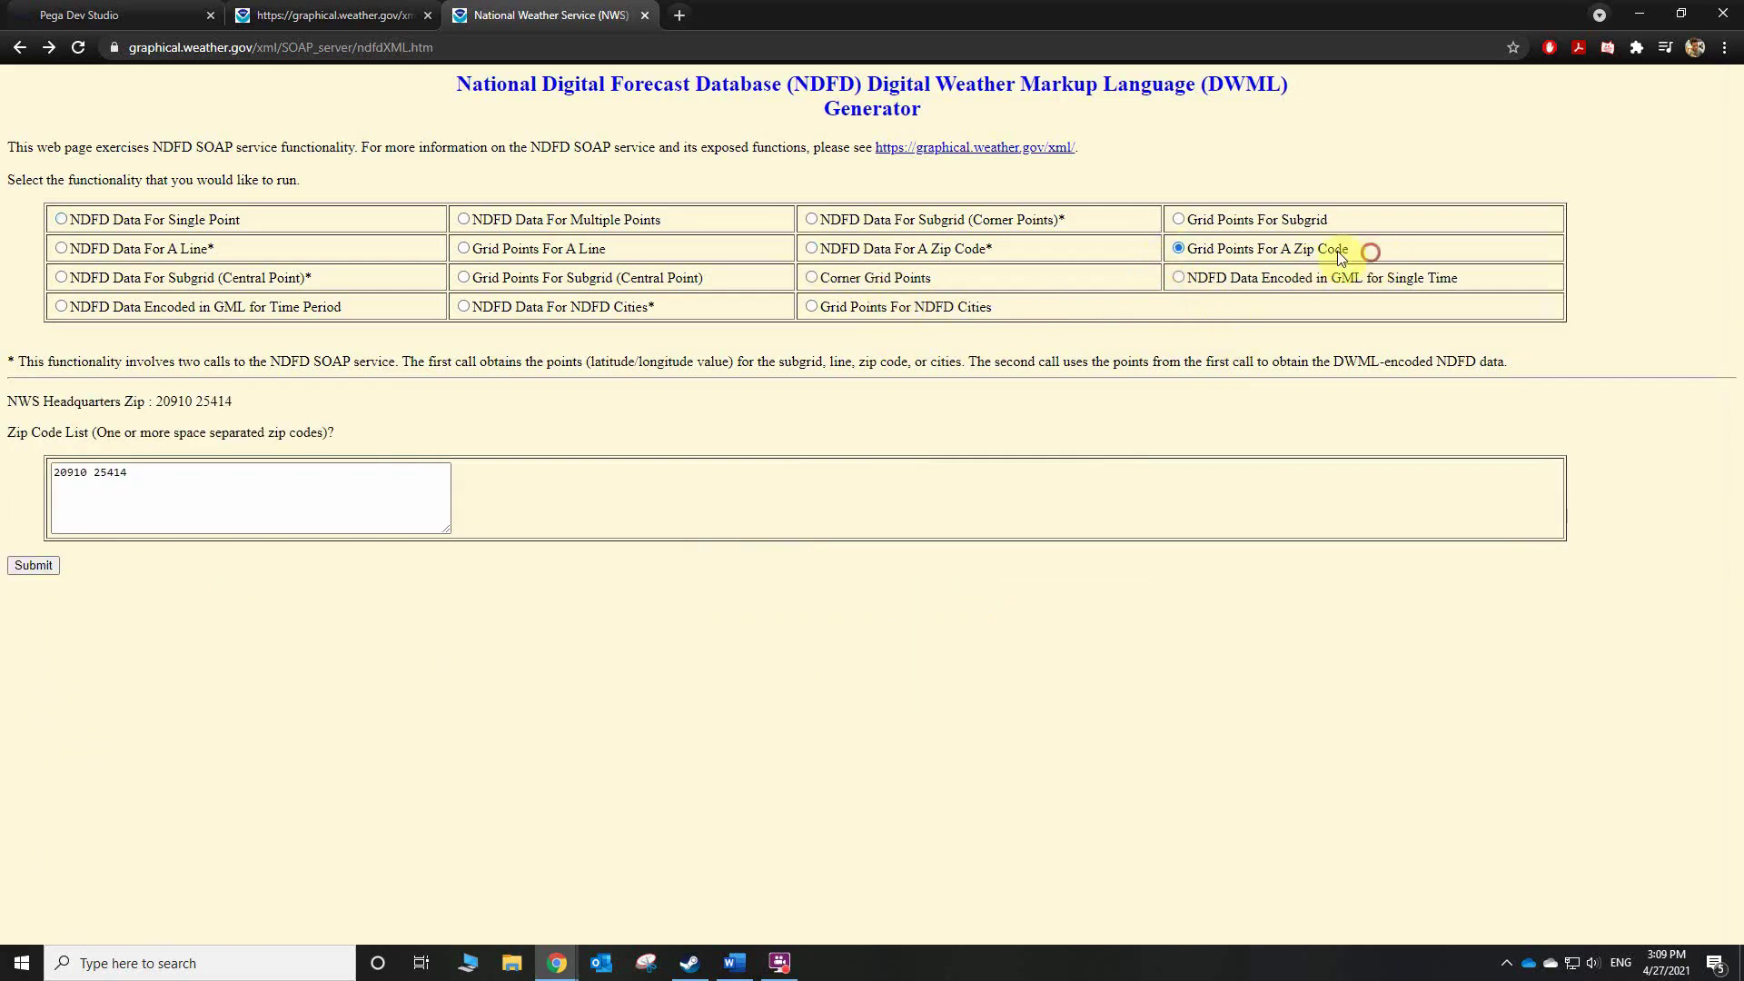
{"action": "left_click_drag", "start_coordinate": [1370, 252], "coordinate": [1186, 251]}
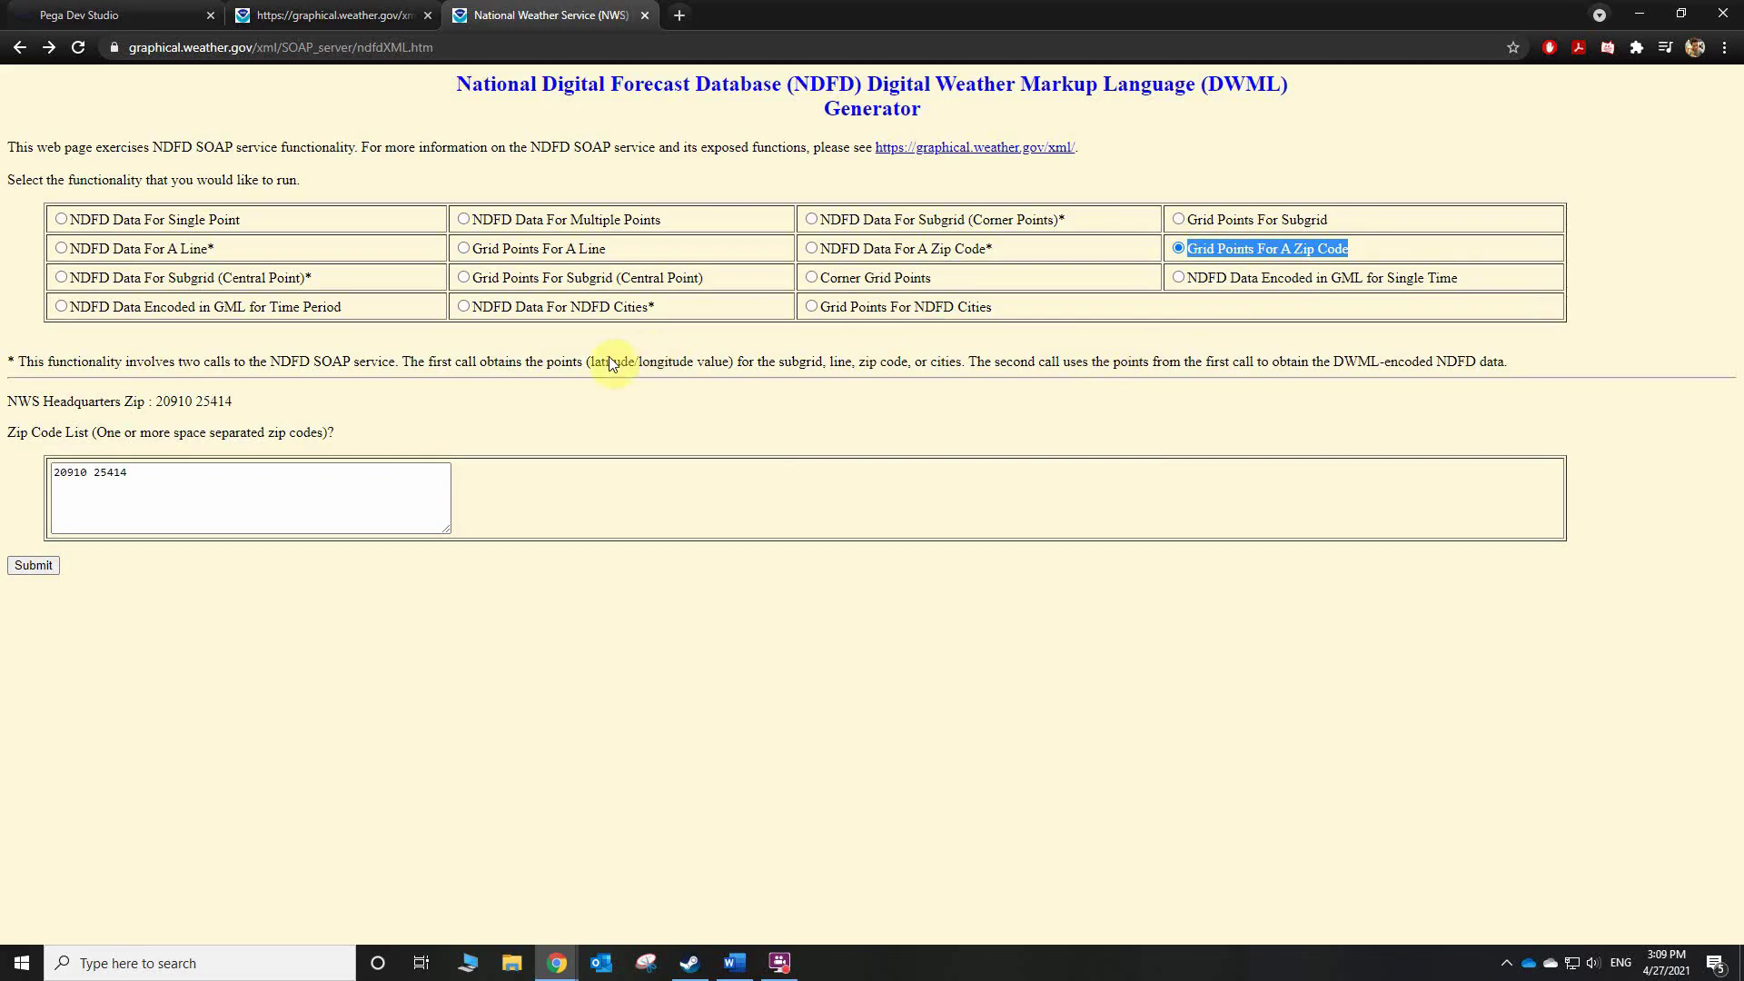
- Submit the zip code list with only 20910 and examine the root element and coordinates in the returned XML
{"action": "left_click", "coordinate": [153, 473]}
{"action": "left_click_drag", "start_coordinate": [154, 473], "coordinate": [87, 474]}
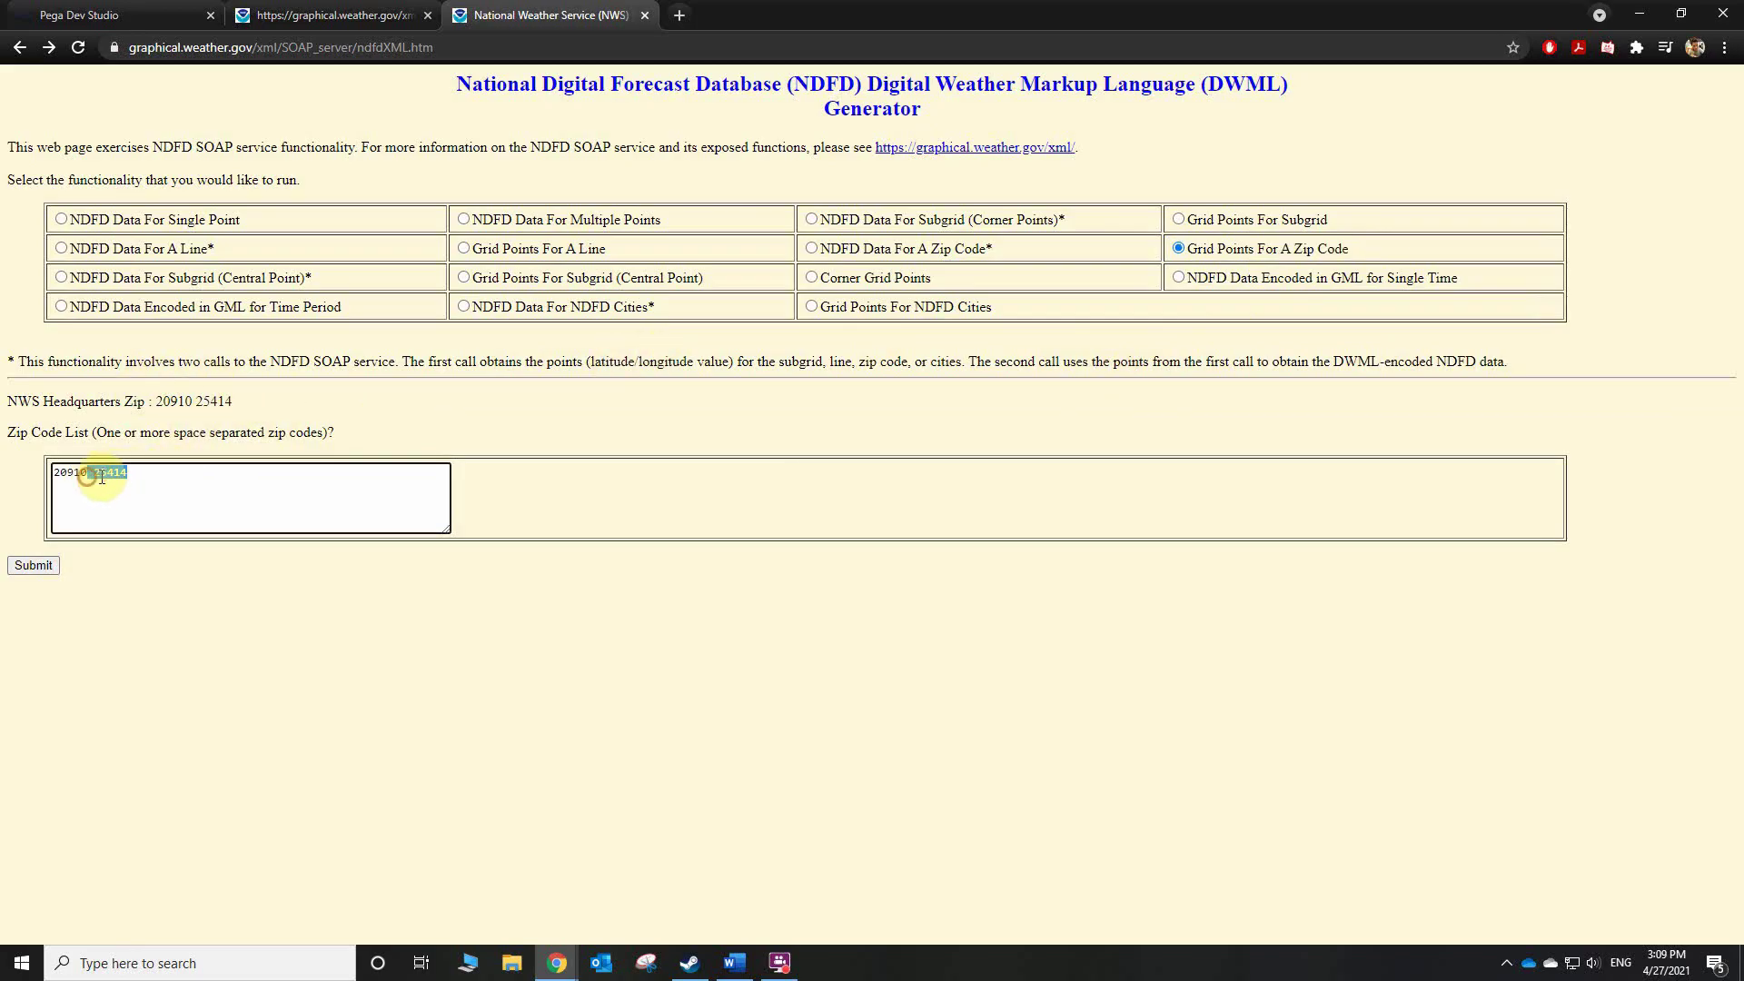
{"action": "key", "text": "BackSpace"}
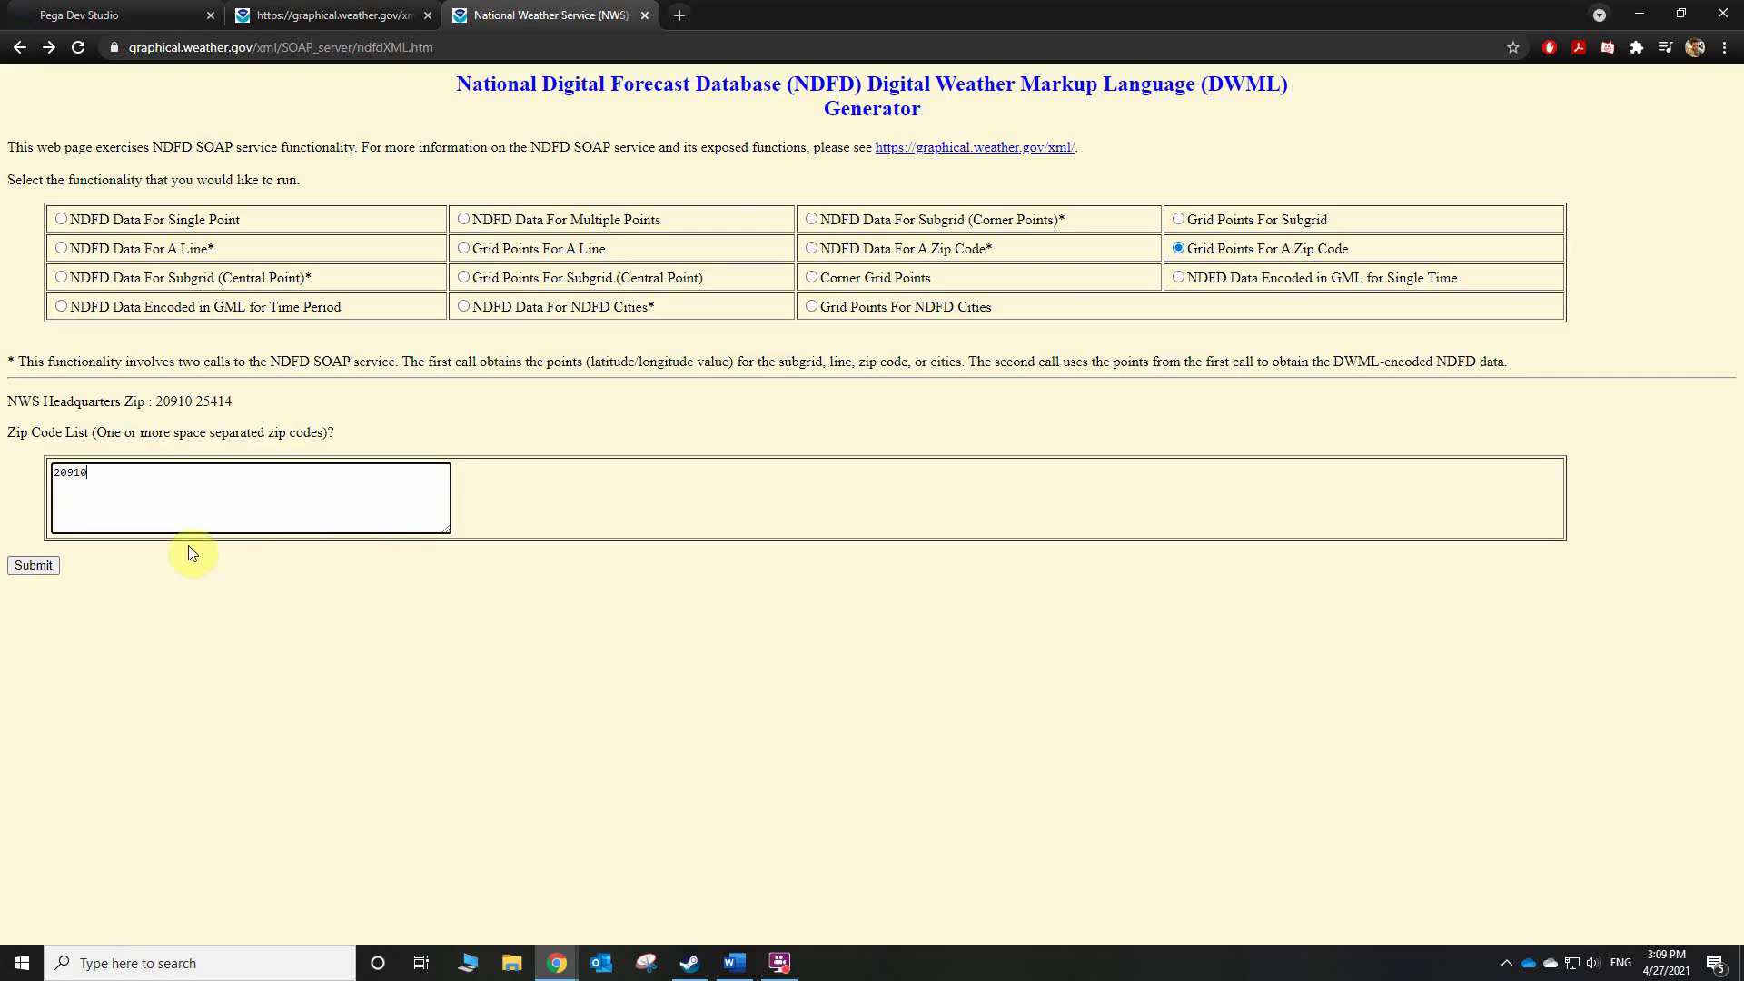
{"action": "left_click_drag", "start_coordinate": [95, 473], "coordinate": [45, 470]}
{"action": "left_click", "coordinate": [172, 496]}
{"action": "left_click", "coordinate": [51, 565]}
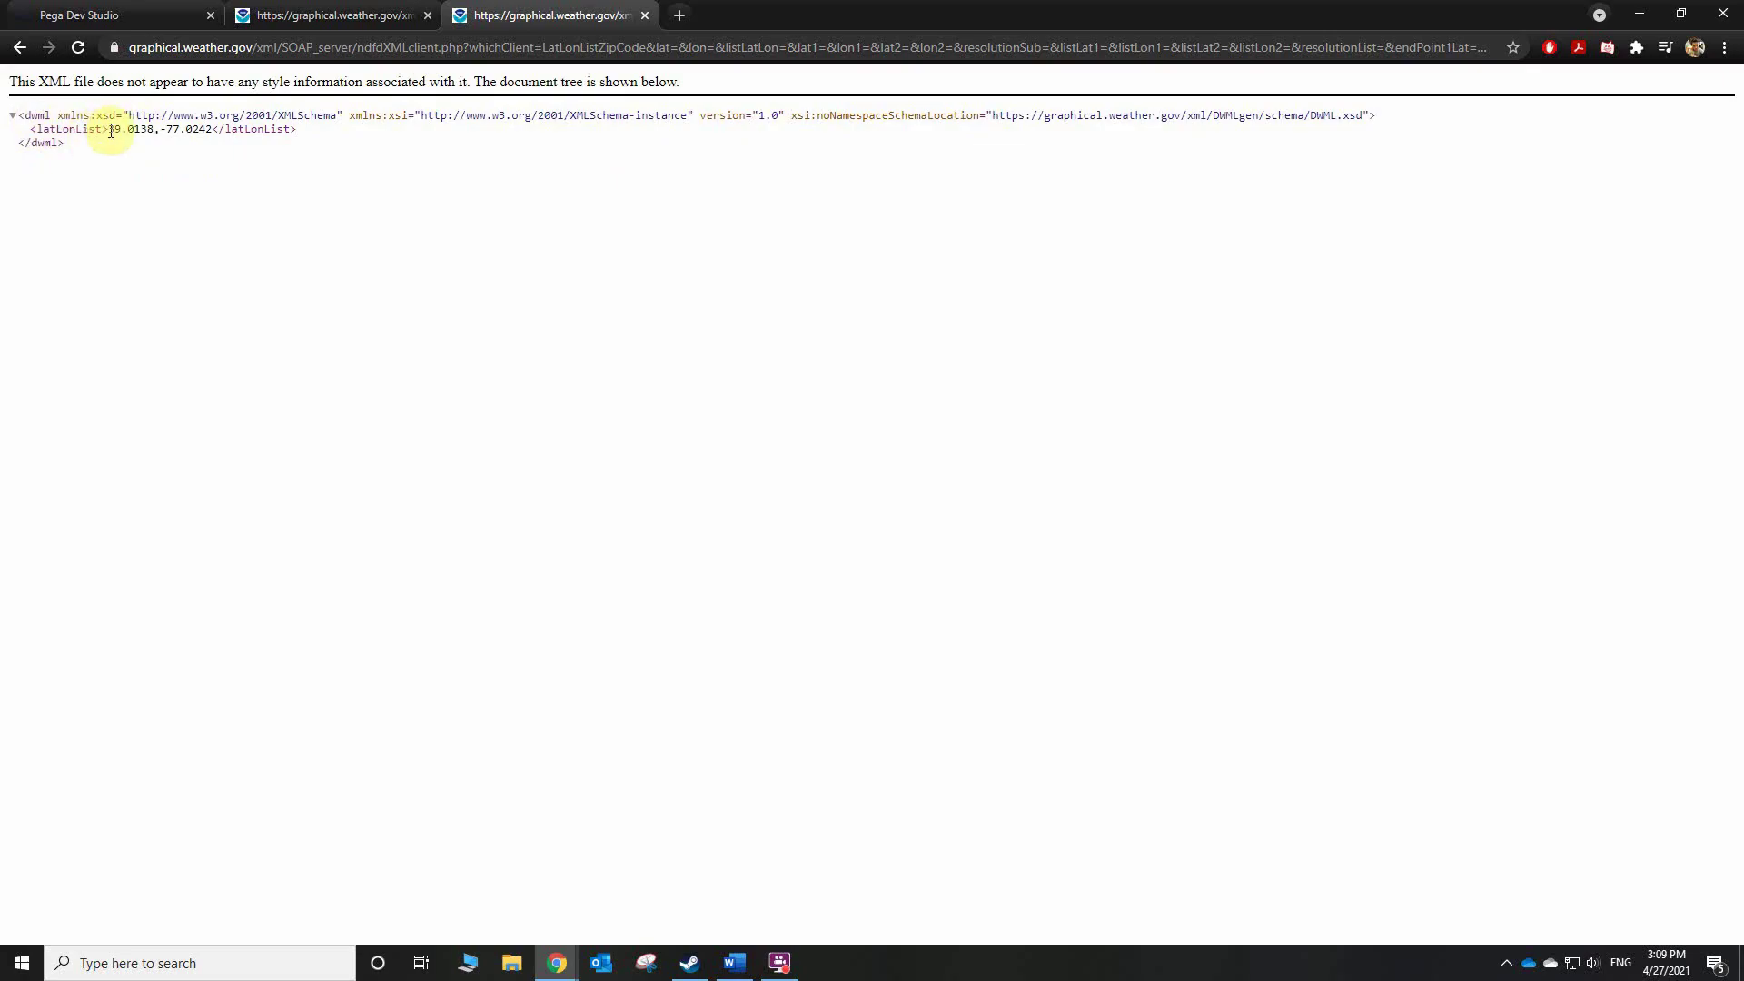
{"action": "left_click_drag", "start_coordinate": [107, 129], "coordinate": [211, 131]}
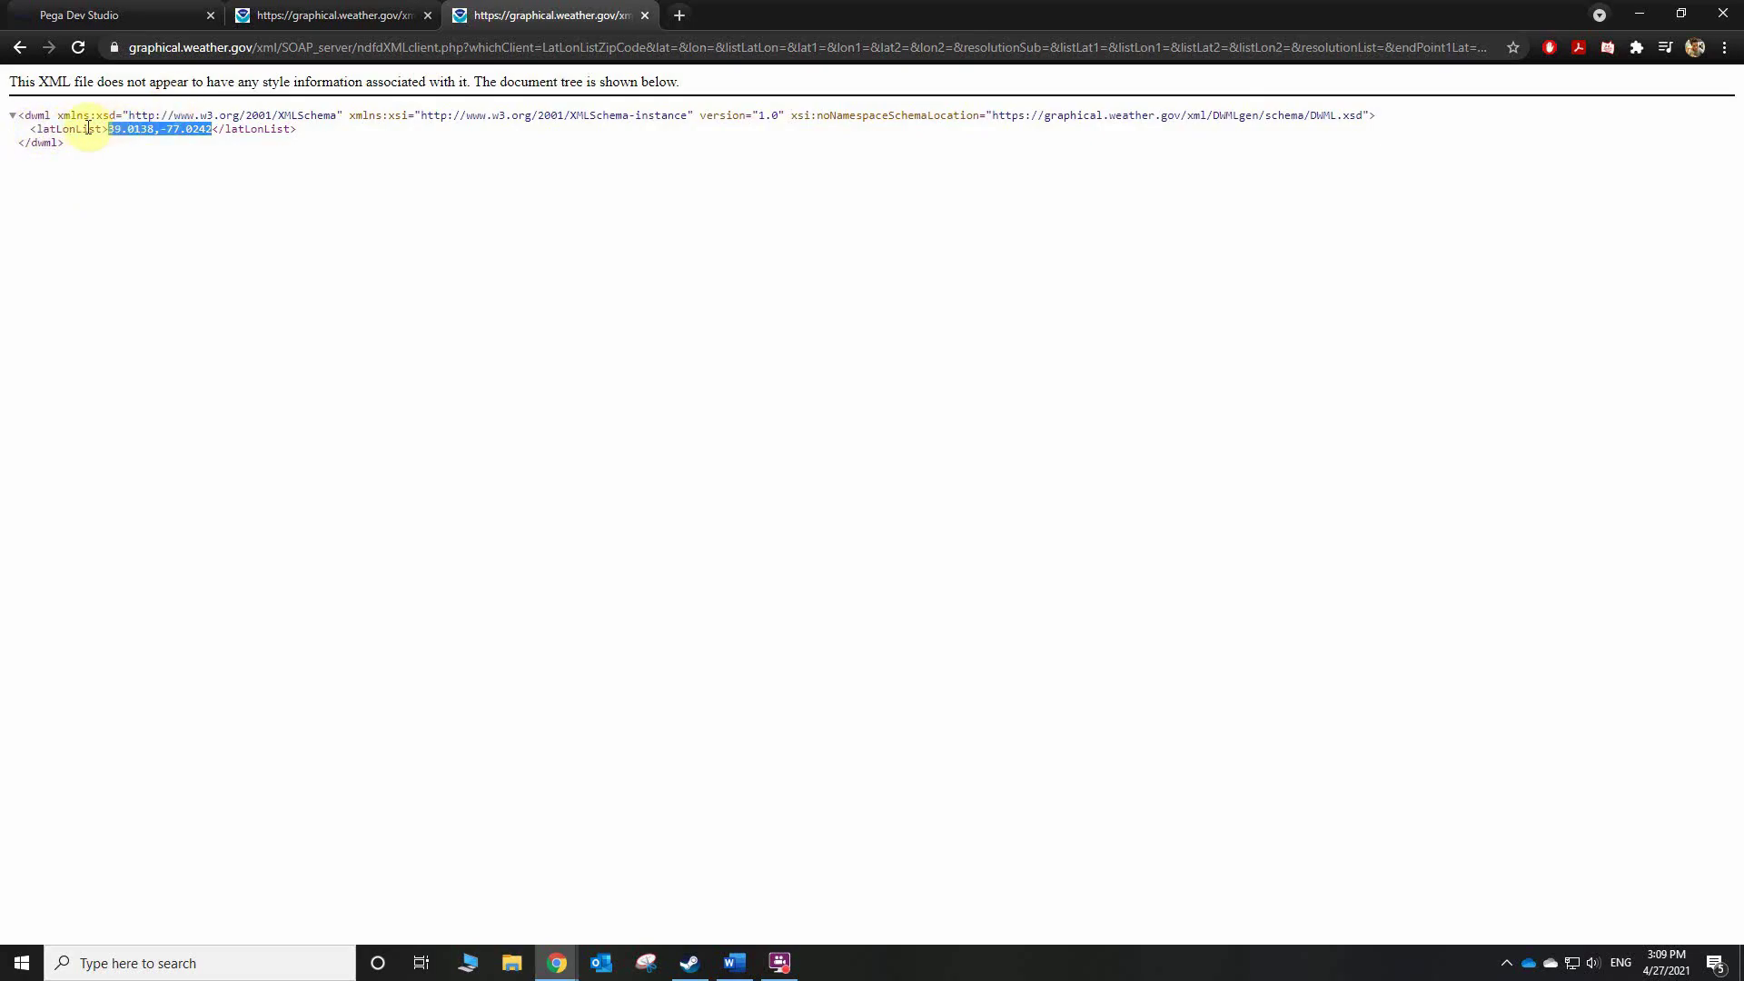
{"action": "left_click_drag", "start_coordinate": [50, 114], "coordinate": [26, 115]}
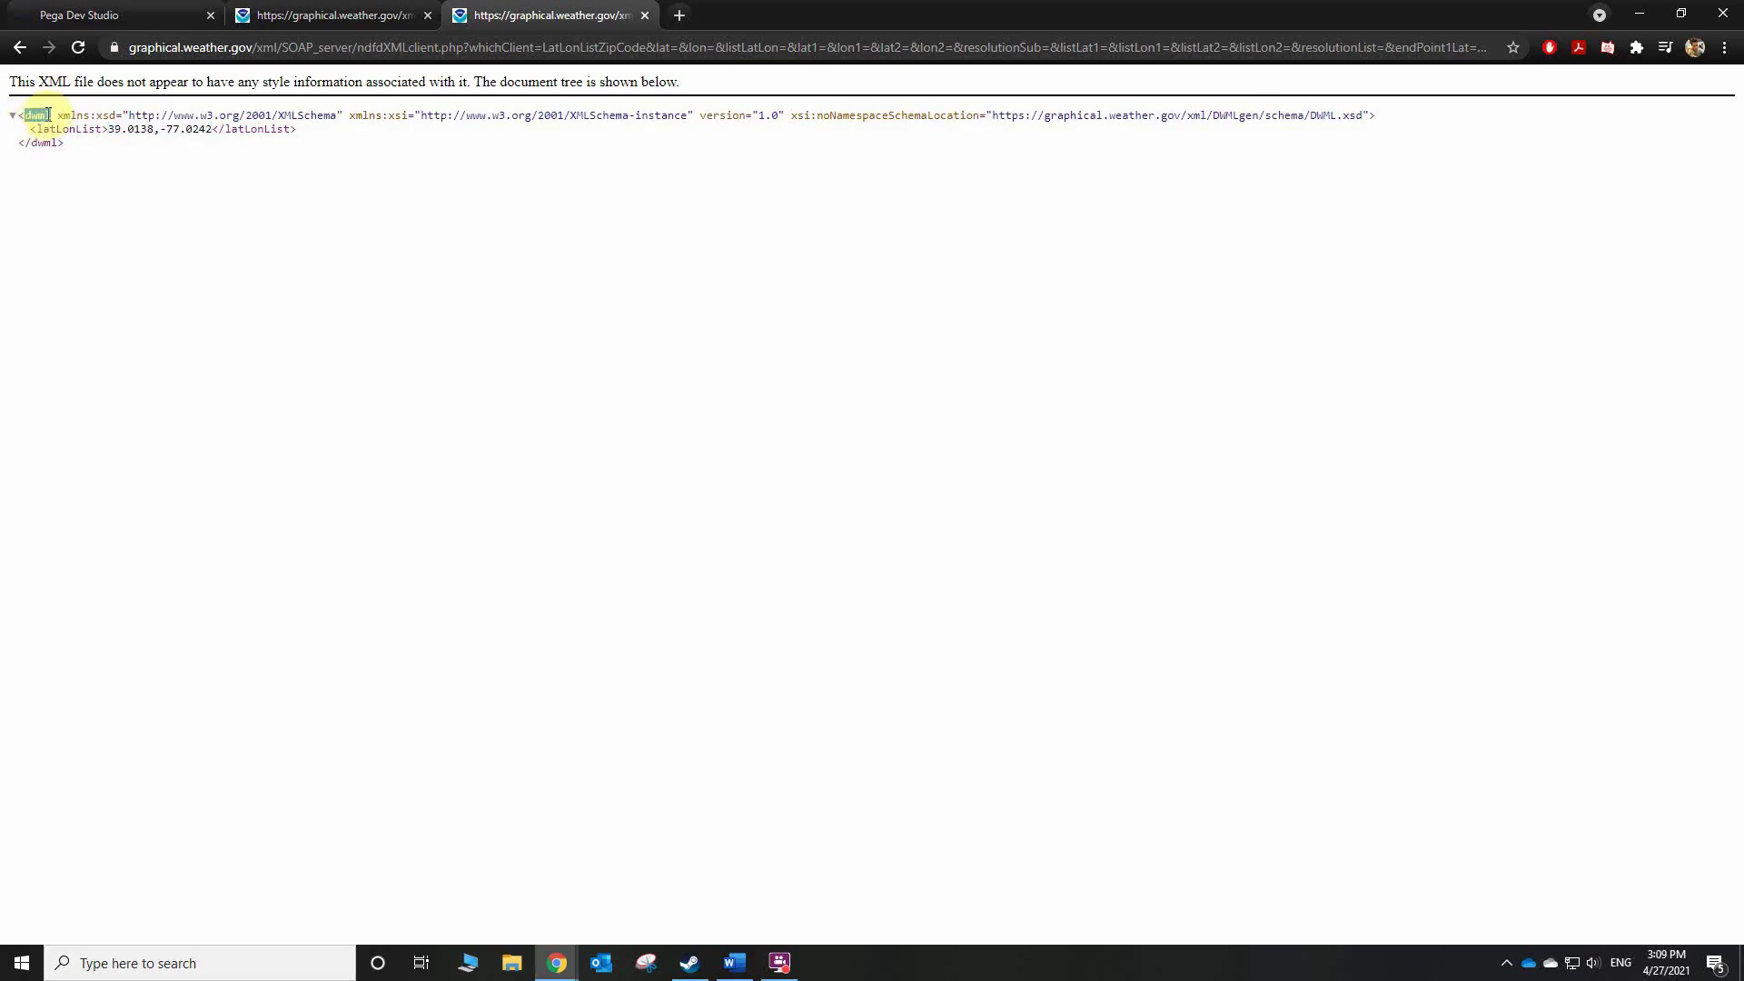
- Return to Pega Dev Studio and set the ParseLatLongXML rule's root element name to dwml
{"action": "left_click", "coordinate": [138, 16]}
{"action": "left_click", "coordinate": [435, 343]}
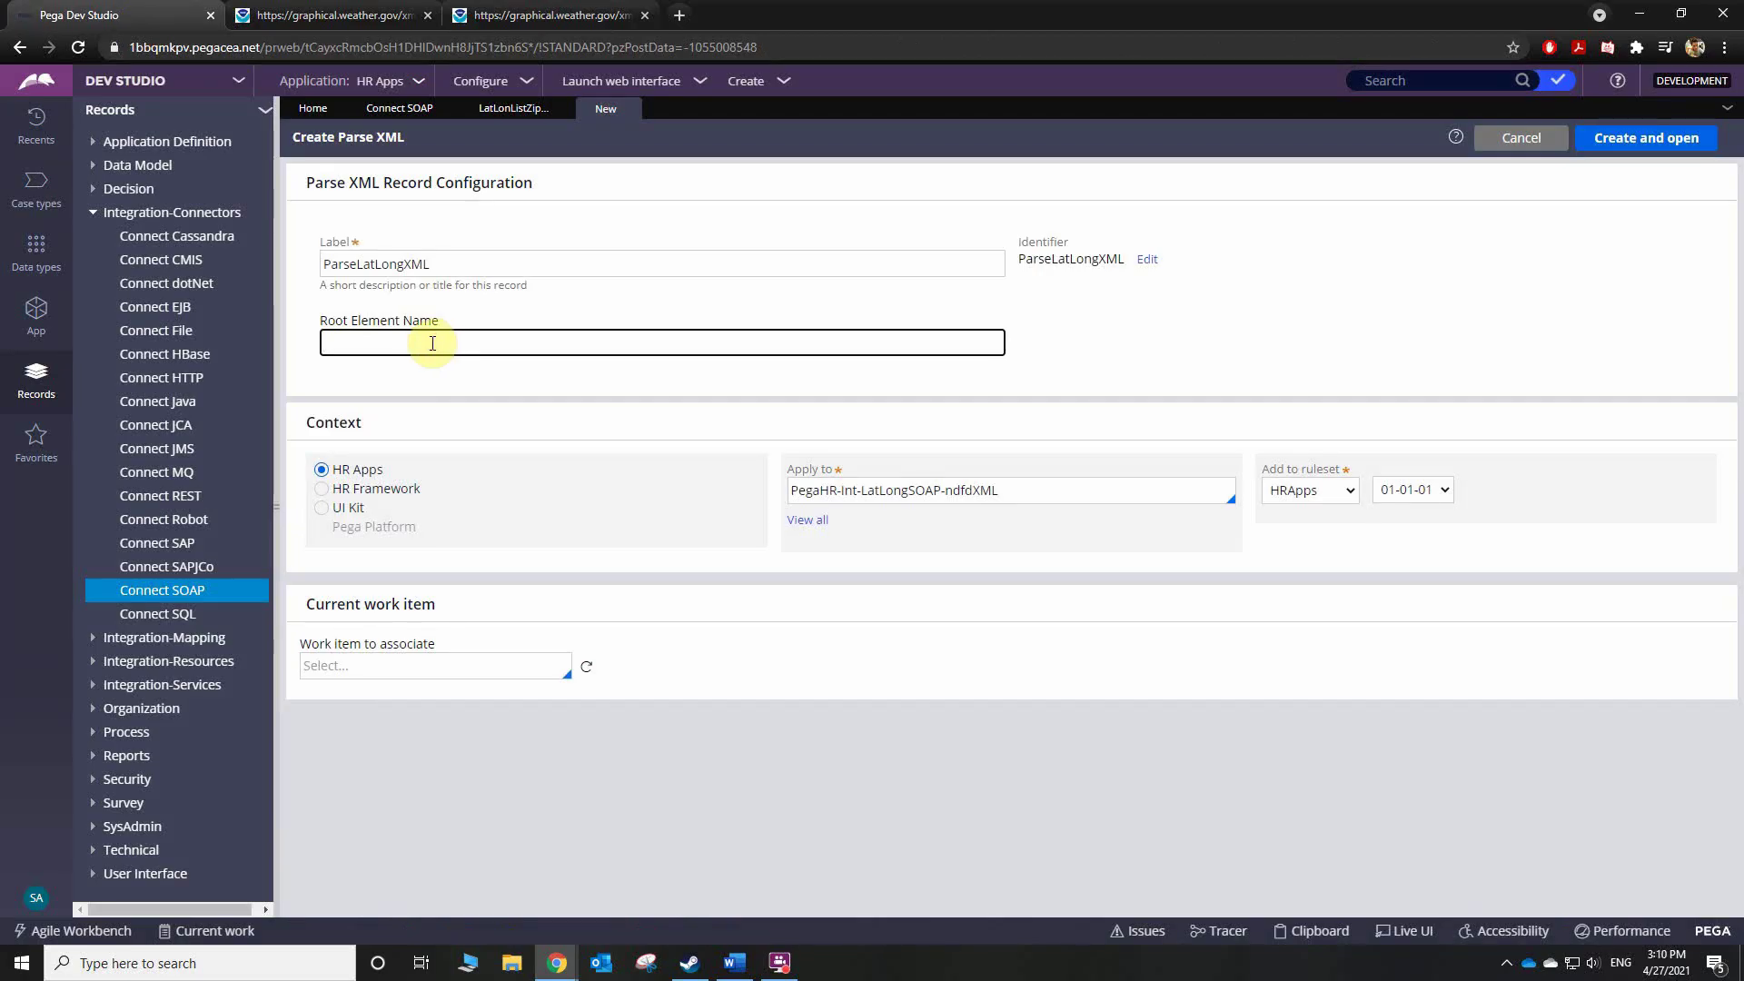
{"action": "type", "text": "DWML"}
{"action": "key", "text": "BackSpace"}
{"action": "key", "text": "BackSpace"}
{"action": "key", "text": "BackSpace"}
{"action": "key", "text": "BackSpace"}
{"action": "type", "text": "dwml"}
{"action": "left_click", "coordinate": [1178, 376]}
- Assign the new parse rule to the HRAppsInt ruleset, then create and open it
{"action": "left_click", "coordinate": [836, 491]}
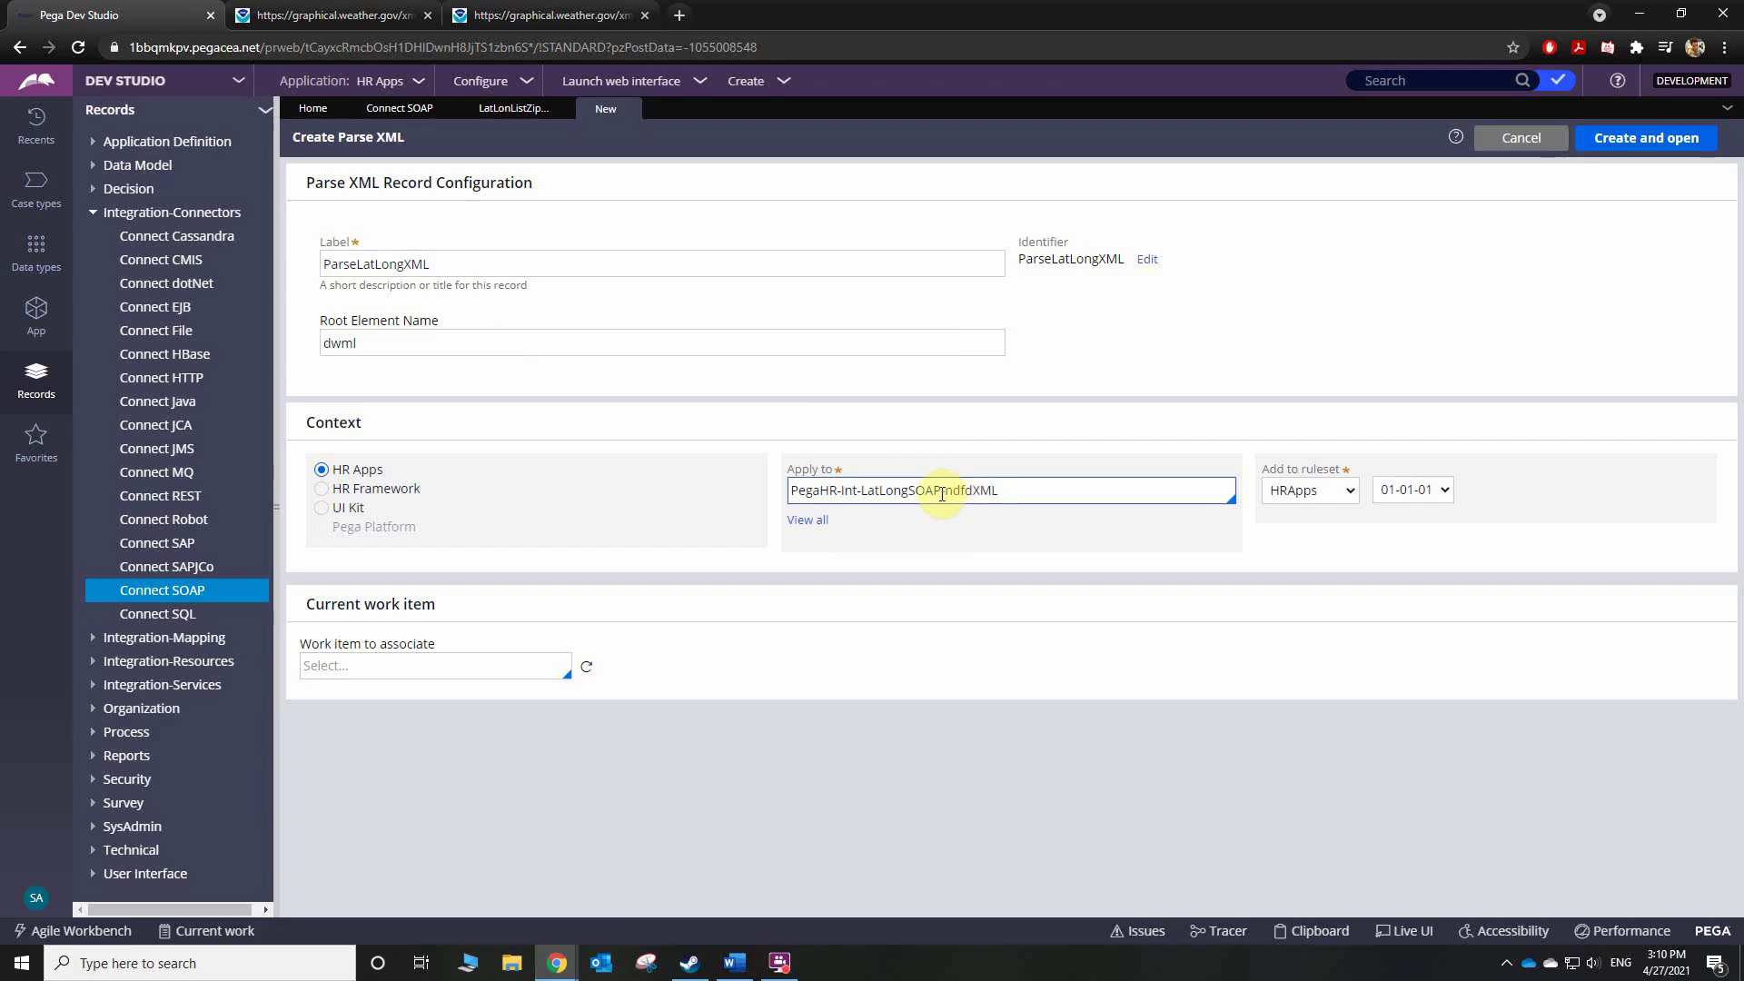
{"action": "left_click", "coordinate": [1004, 547]}
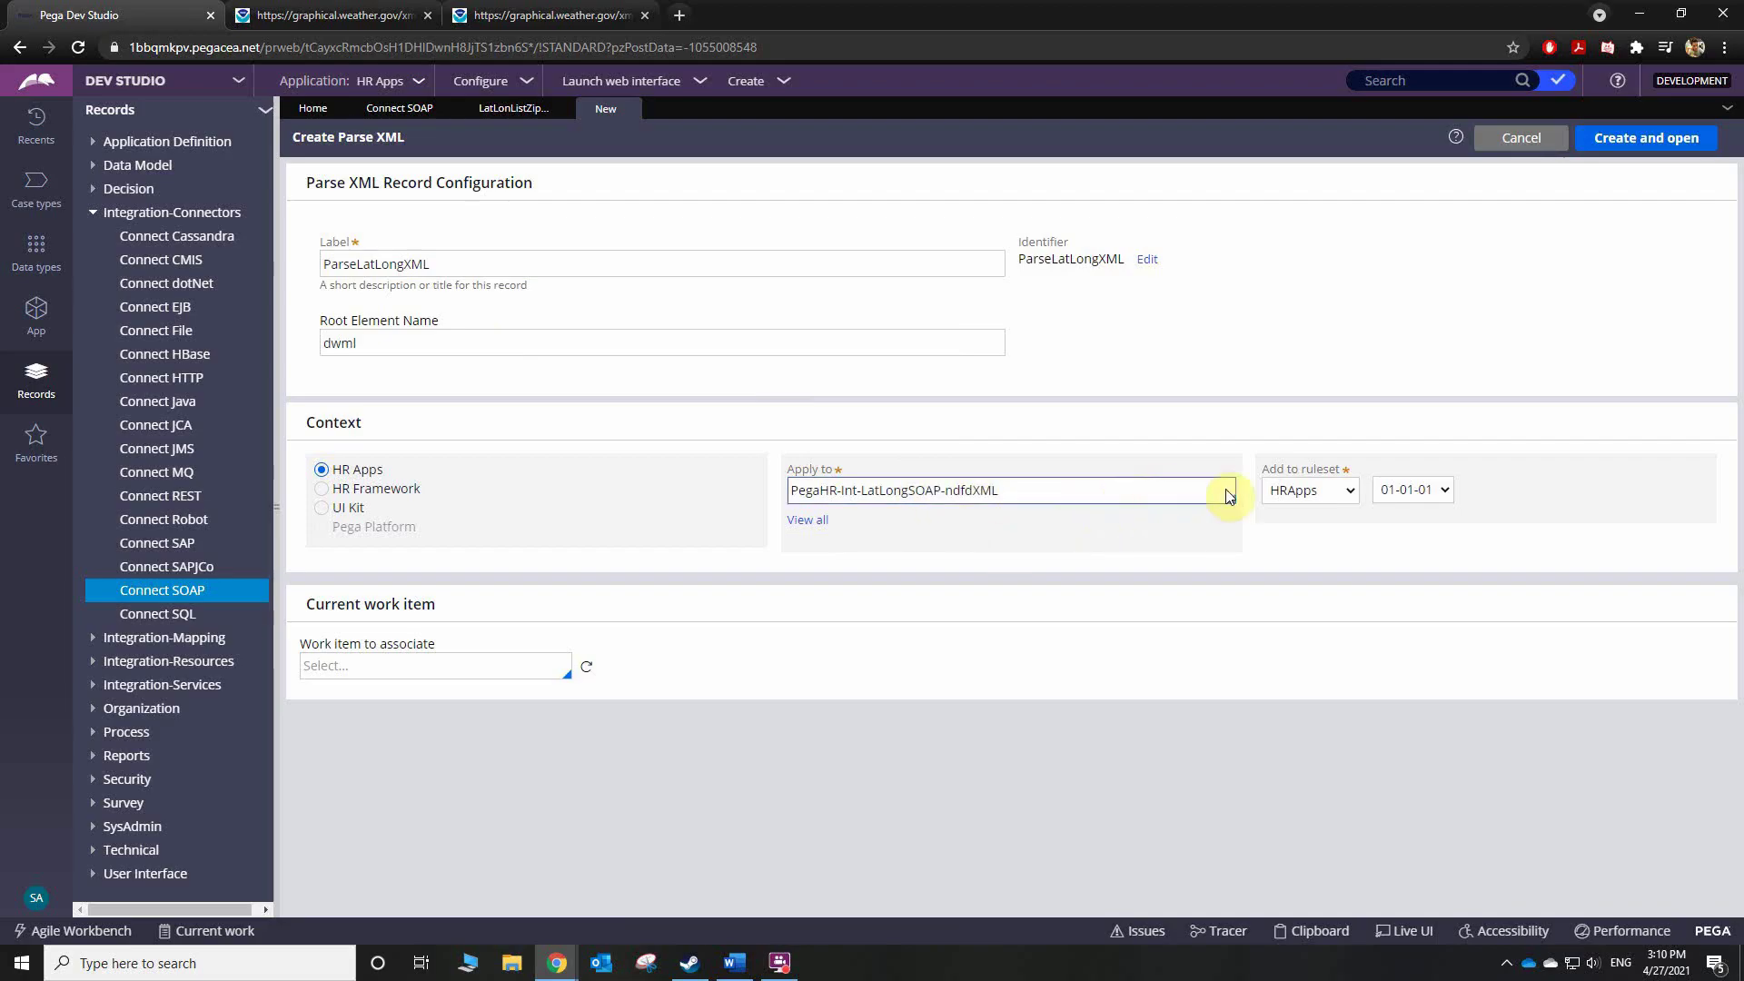
{"action": "left_click", "coordinate": [1350, 492]}
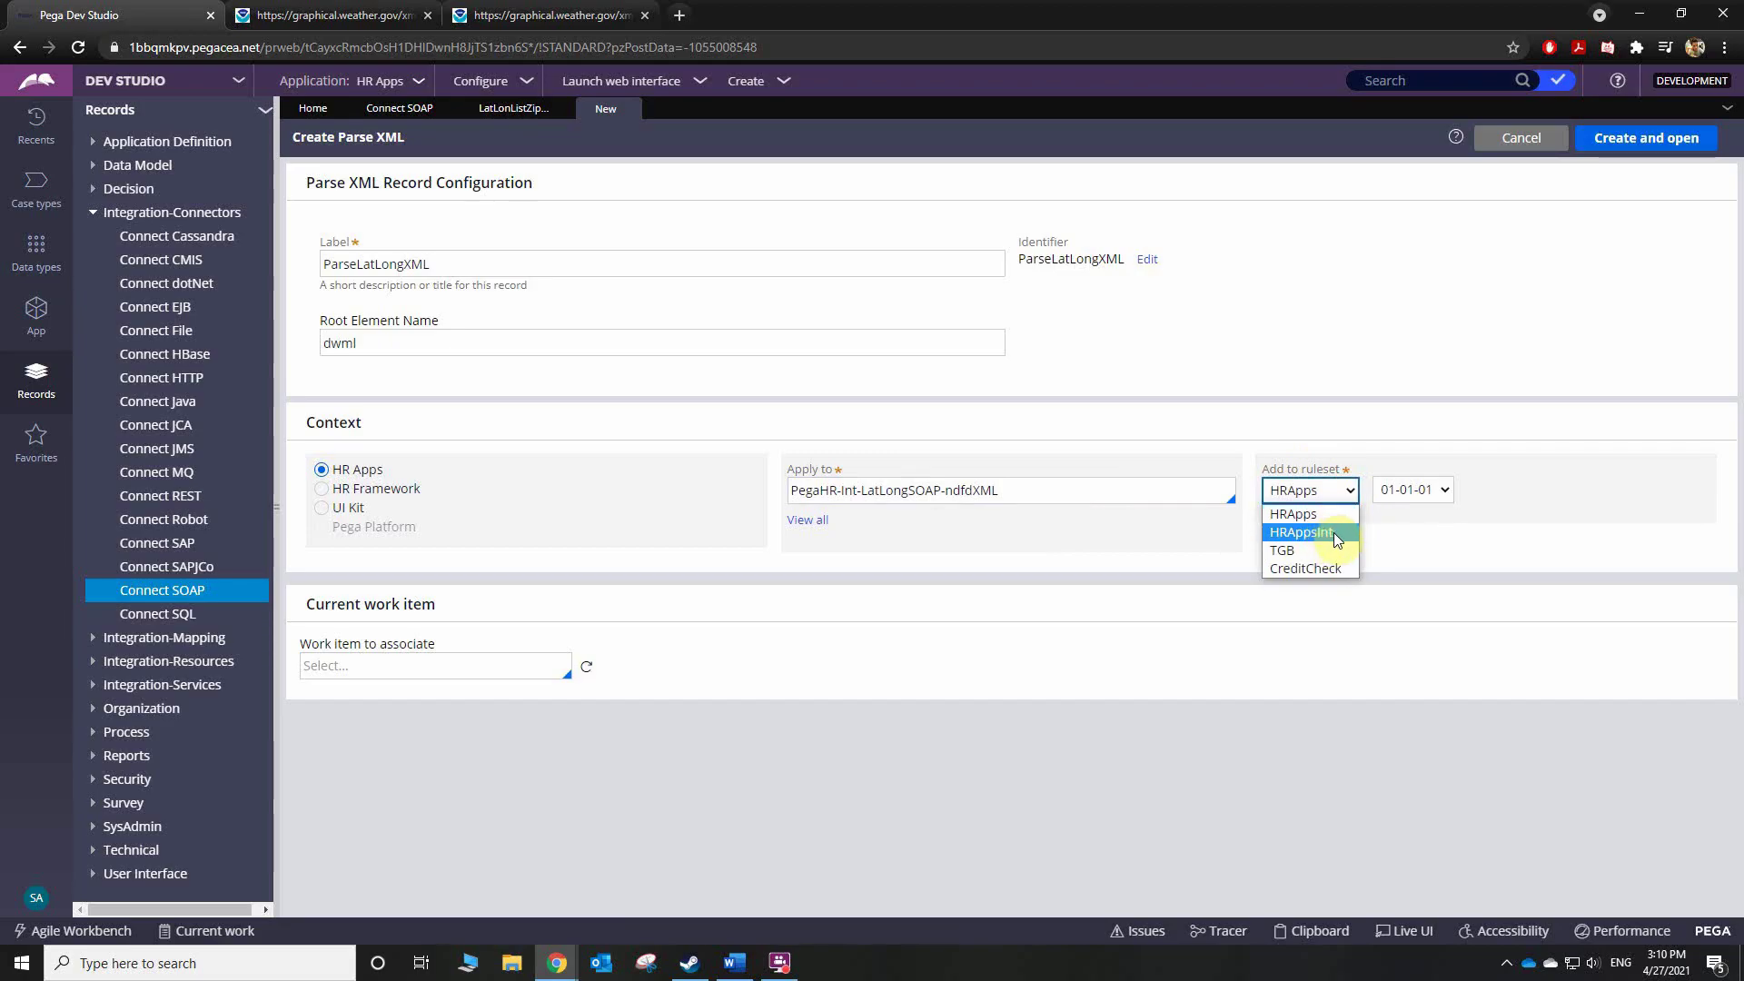
{"action": "left_click", "coordinate": [1333, 532]}
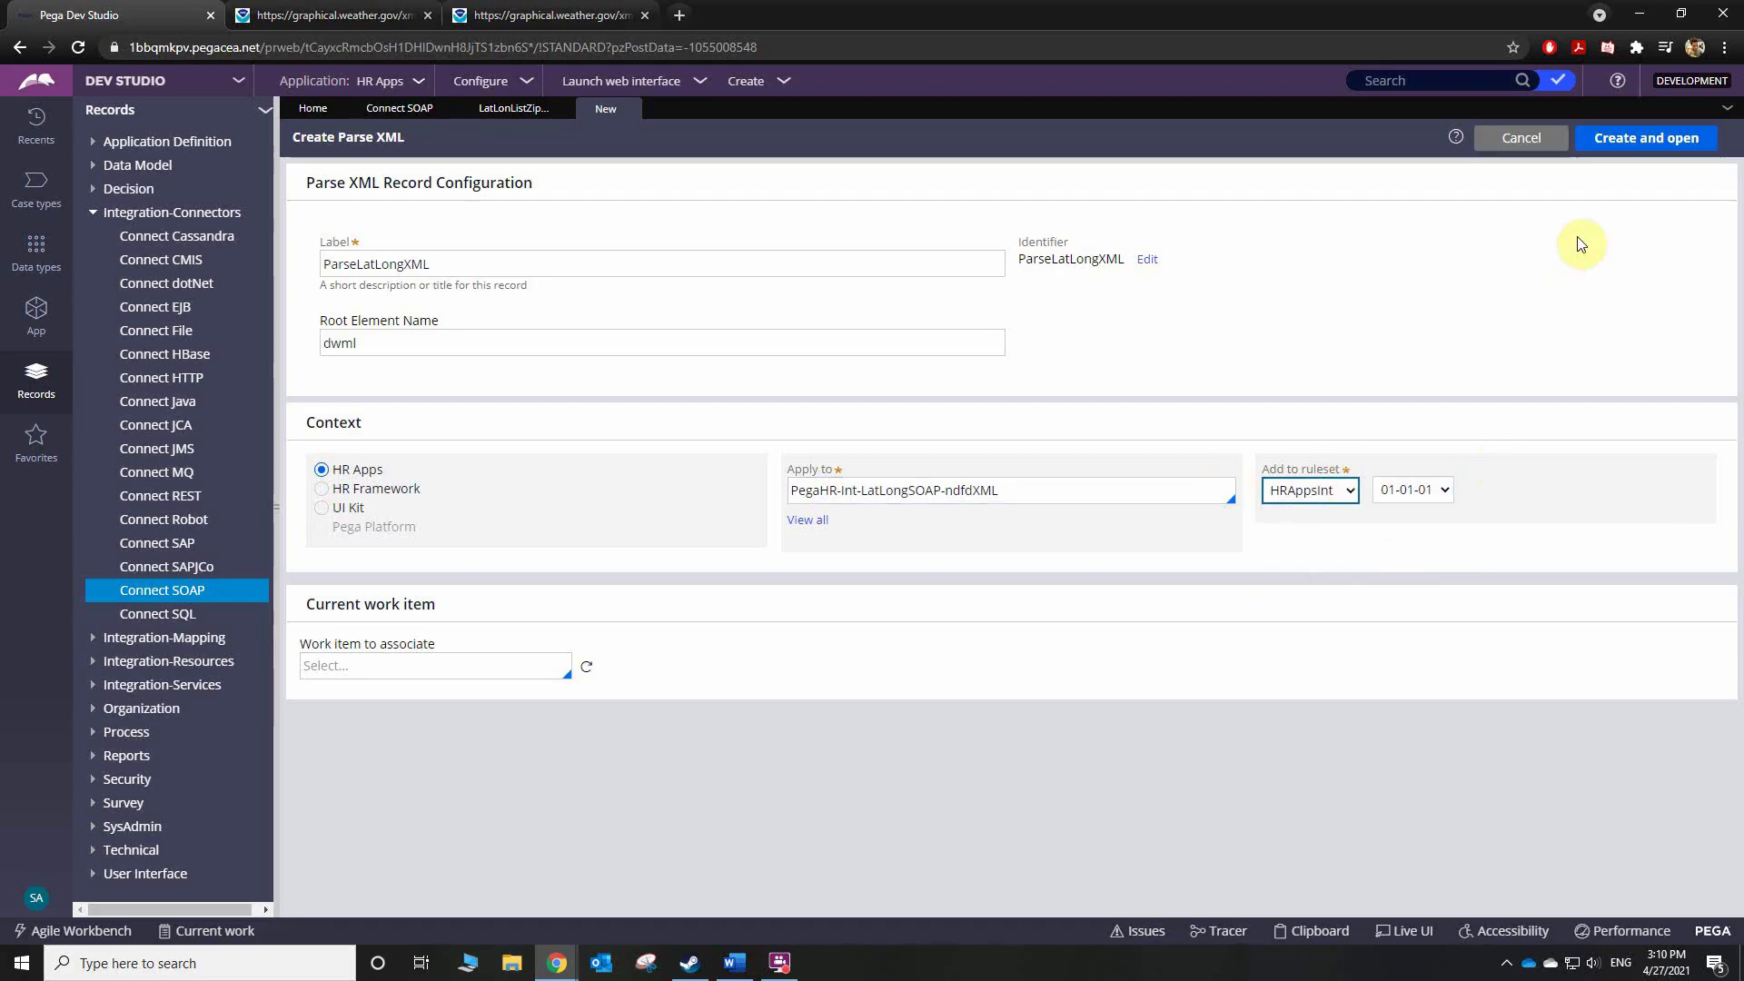
{"action": "left_click", "coordinate": [1640, 145]}
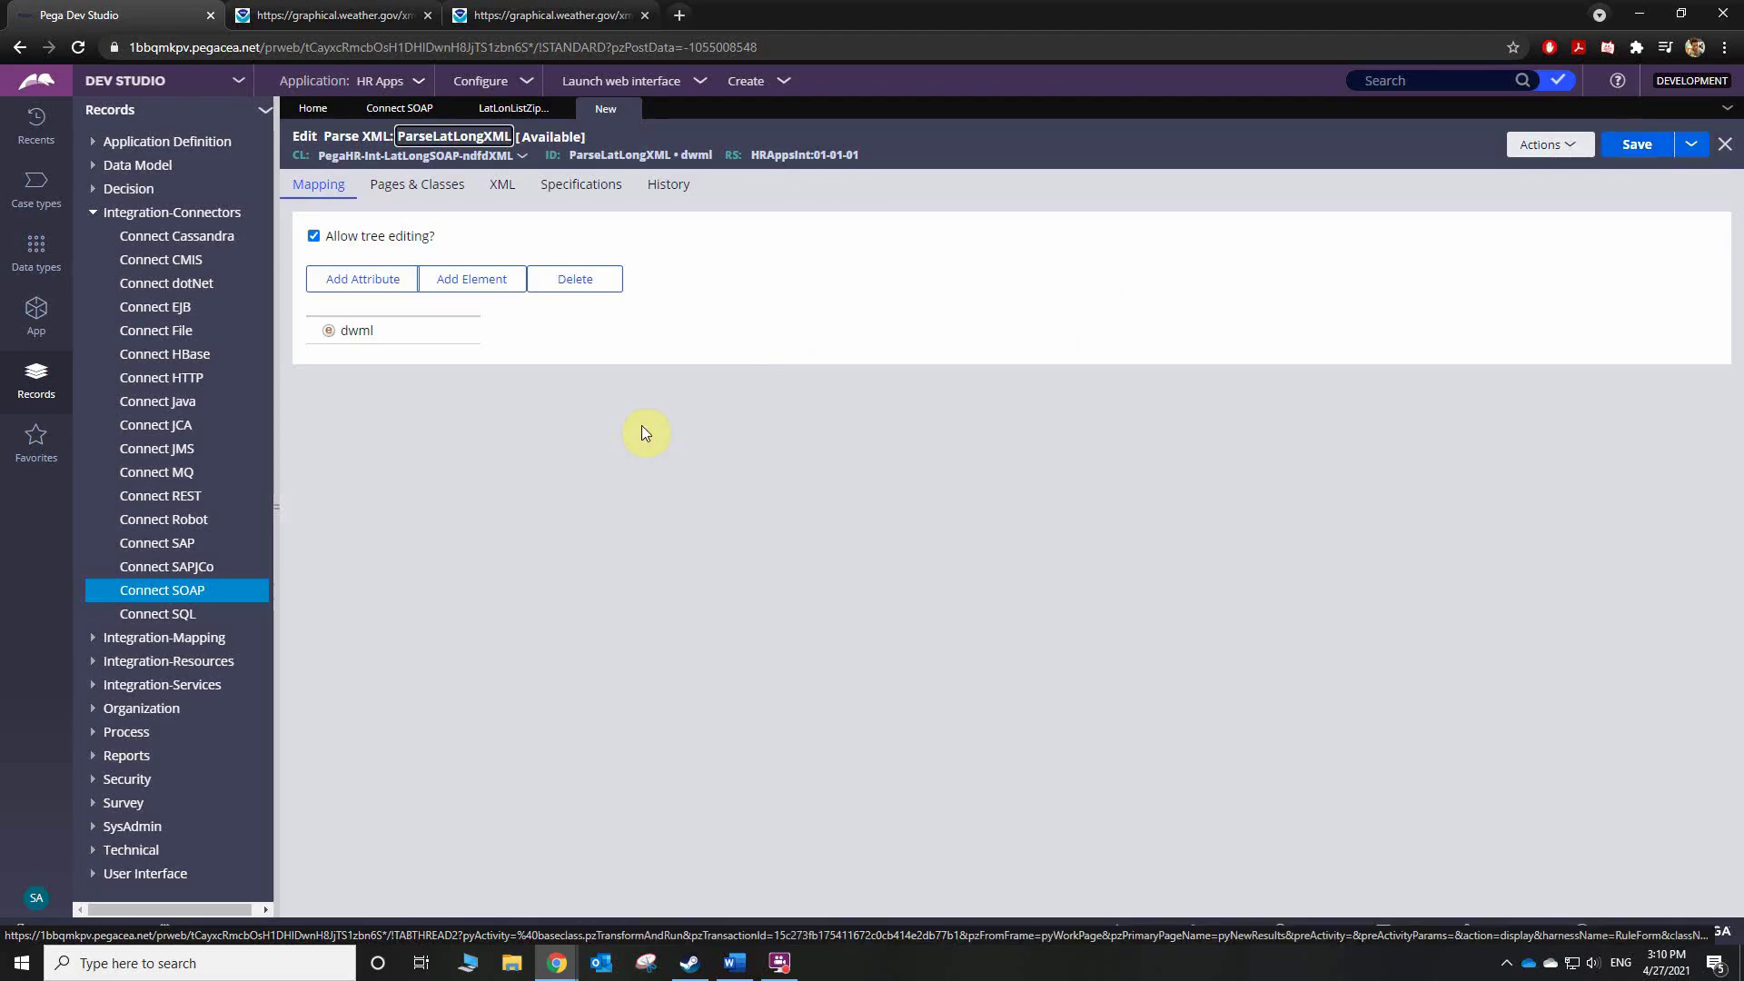
- Detach the returned XML page into its own narrower window beside the parse rule form
{"action": "left_click_drag", "start_coordinate": [529, 14], "coordinate": [1036, 84]}
{"action": "left_click", "coordinate": [1682, 15]}
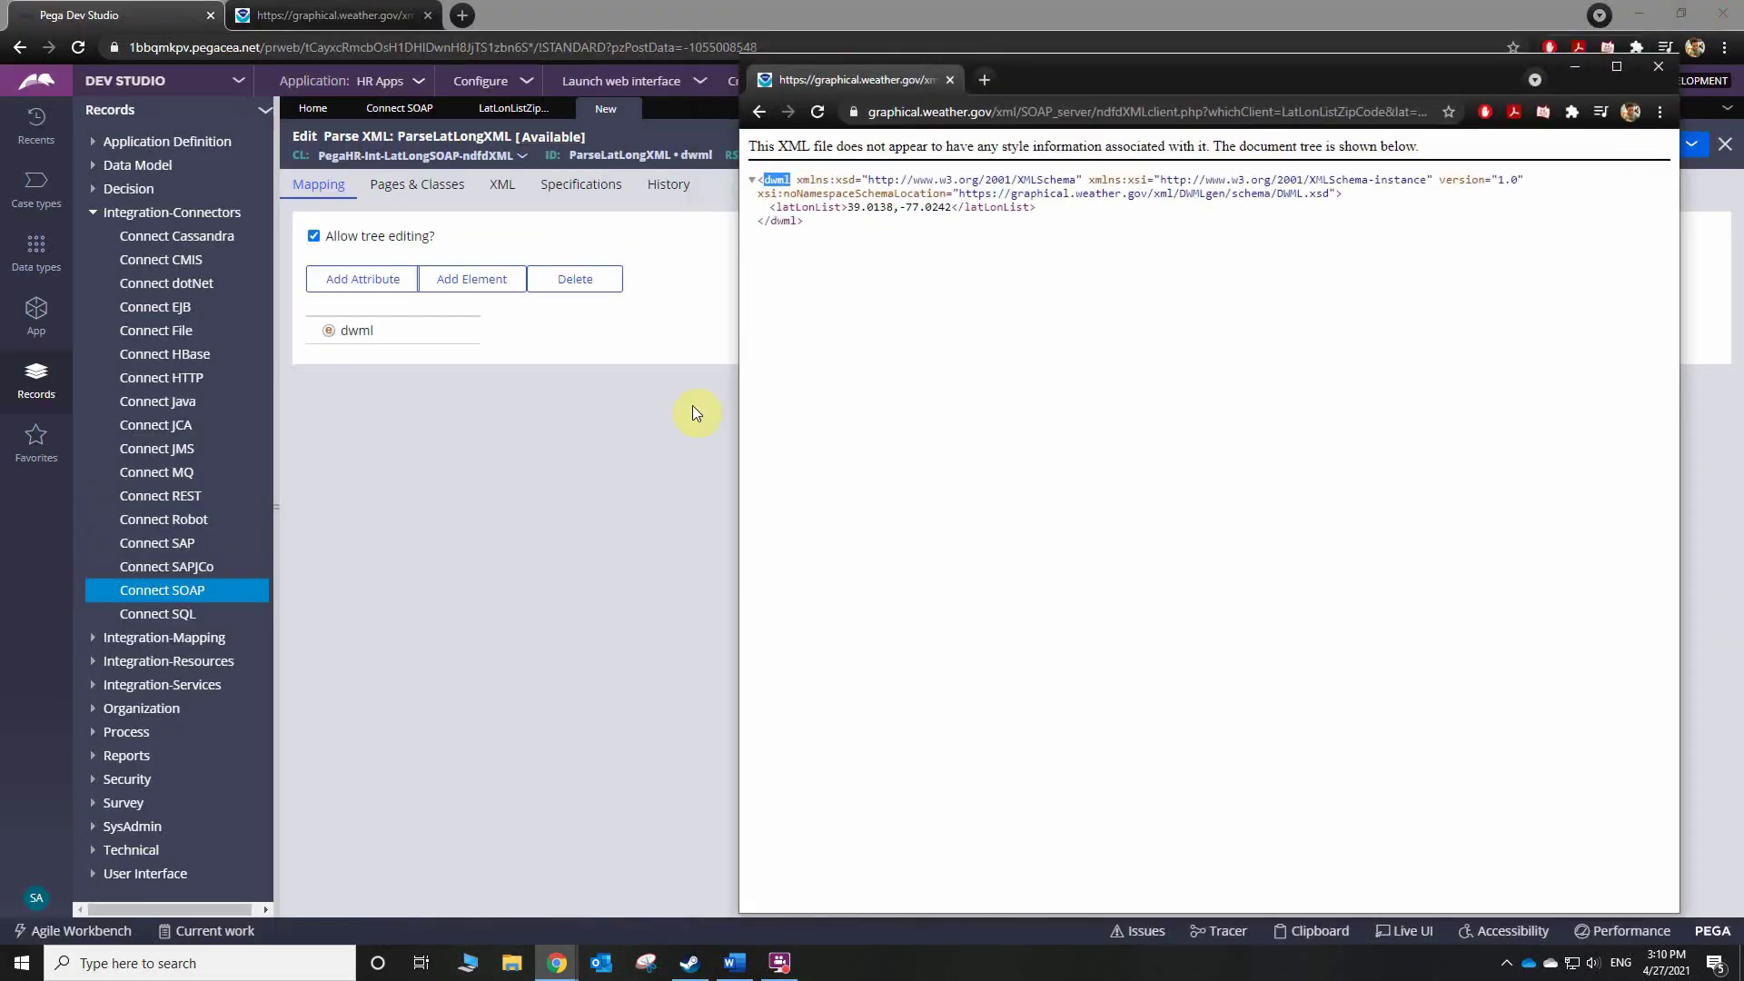
{"action": "left_click_drag", "start_coordinate": [747, 407], "coordinate": [966, 397]}
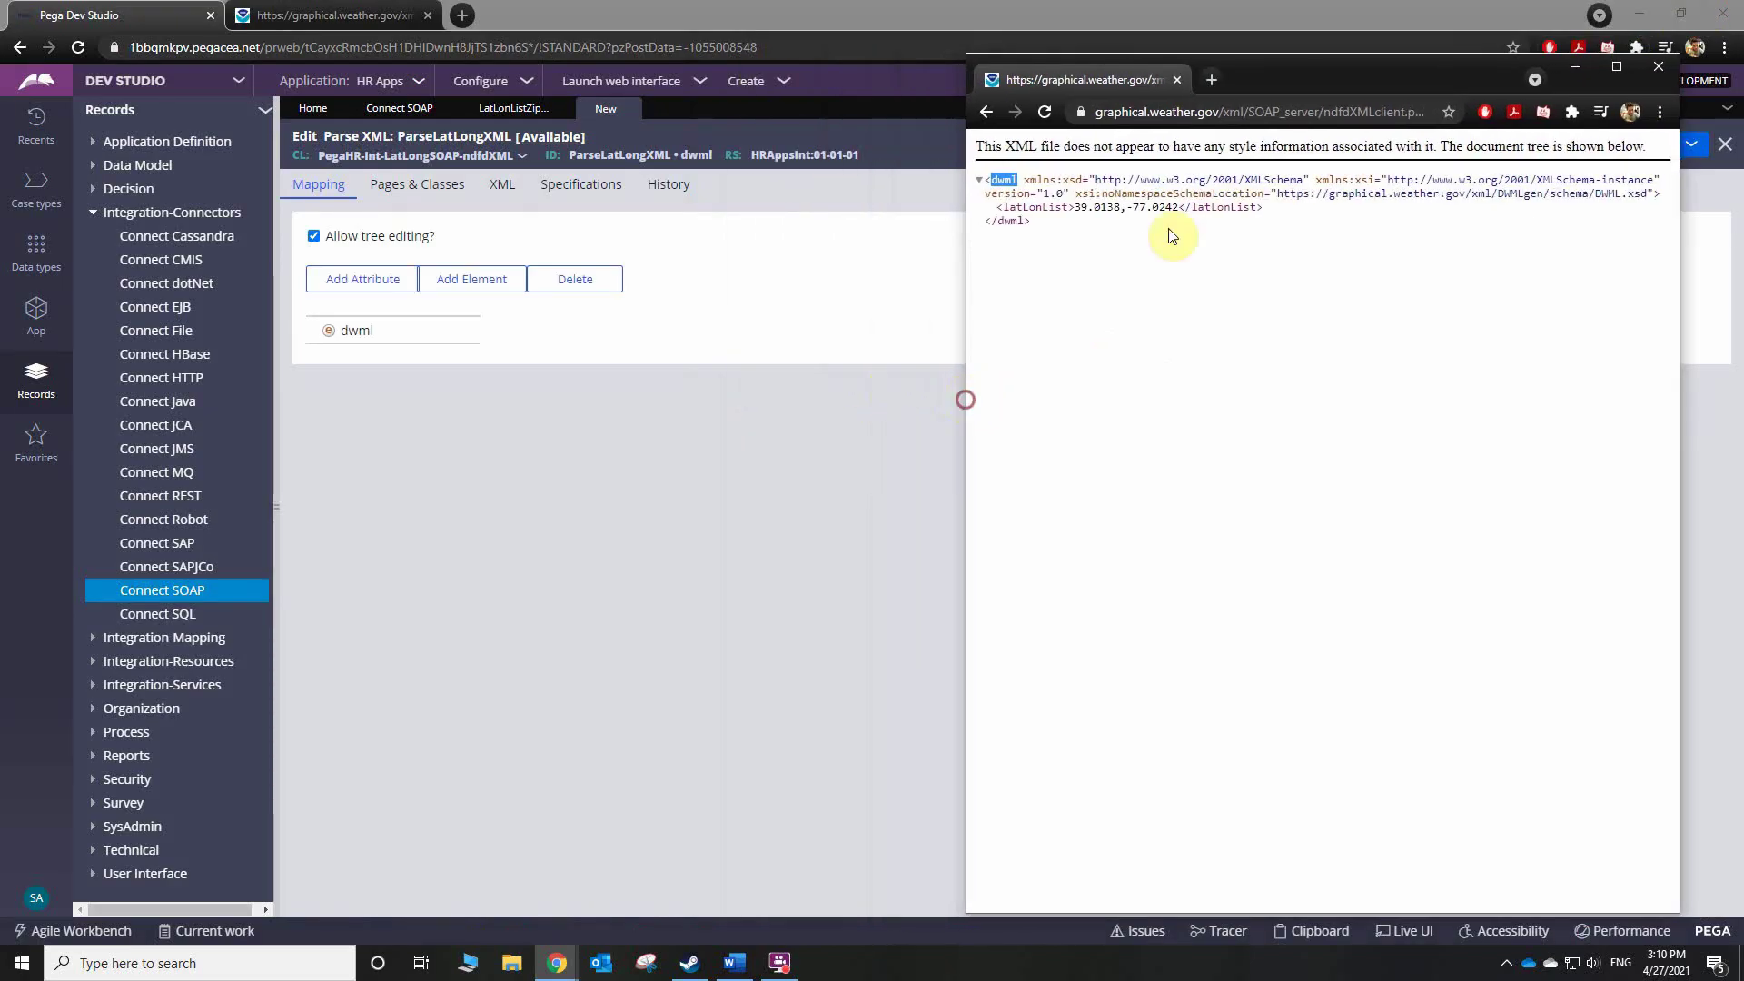
{"action": "left_click_drag", "start_coordinate": [1386, 73], "coordinate": [1448, 54]}
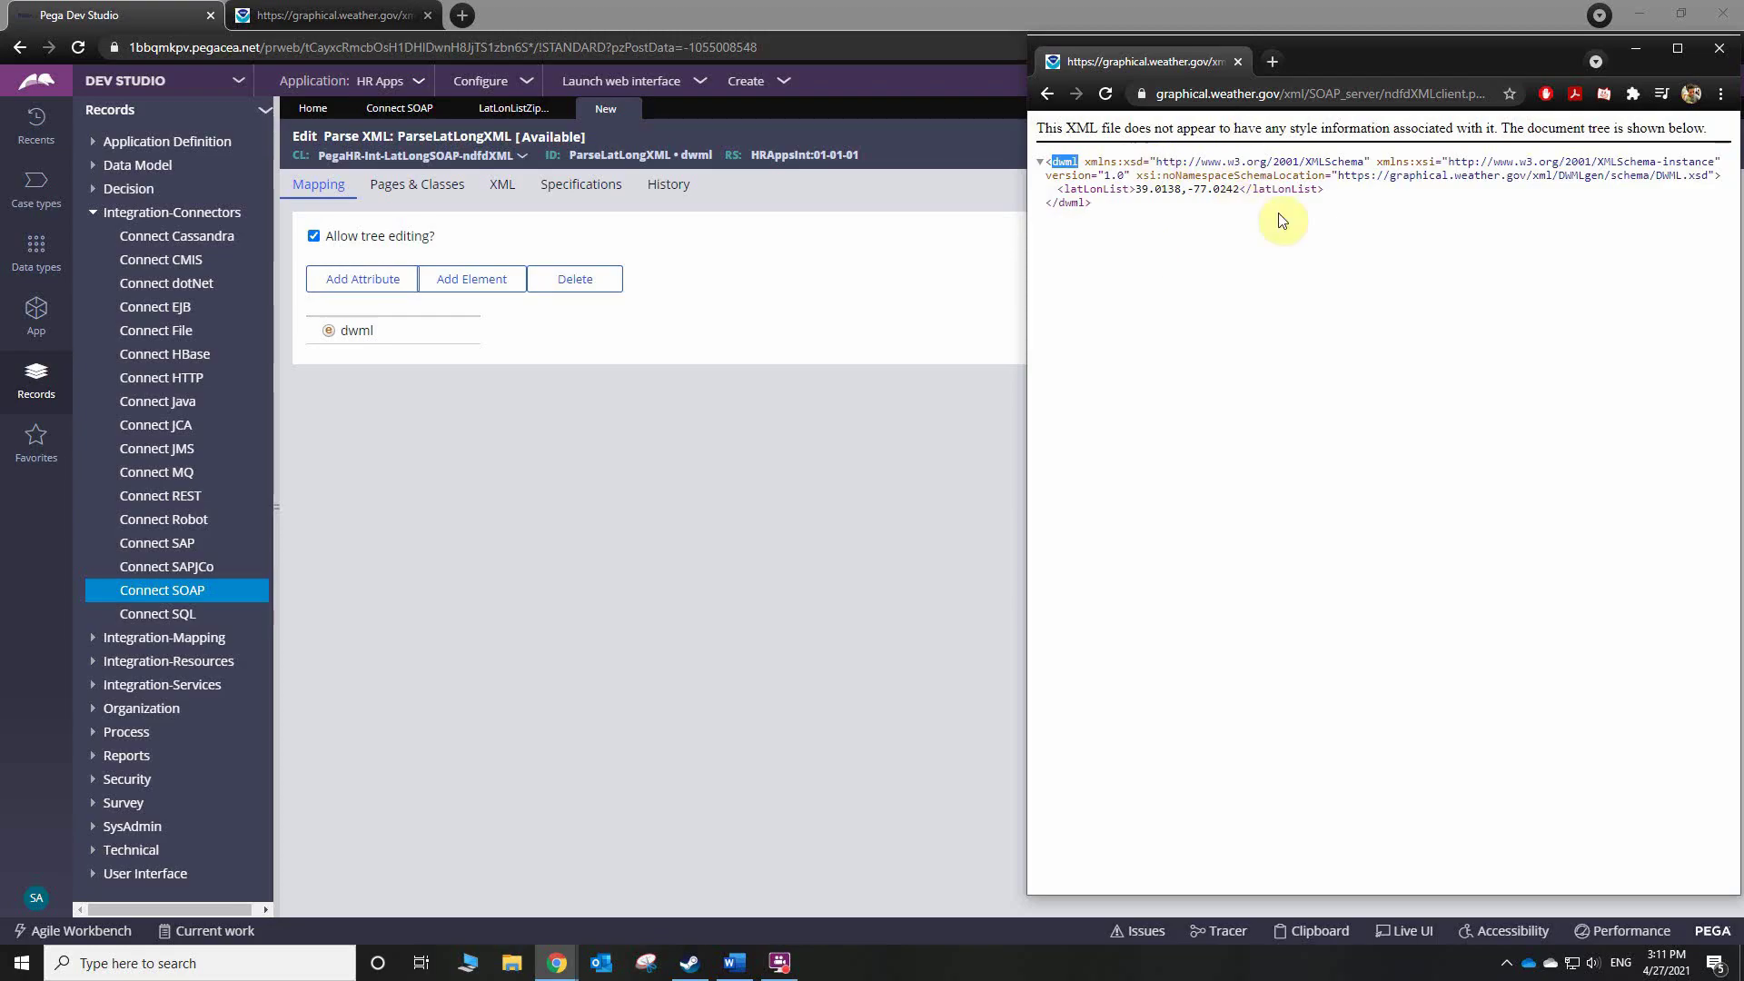
- Add a child element under dwml in the parse rule's mapping tree and open its properties
{"action": "left_click", "coordinate": [530, 354]}
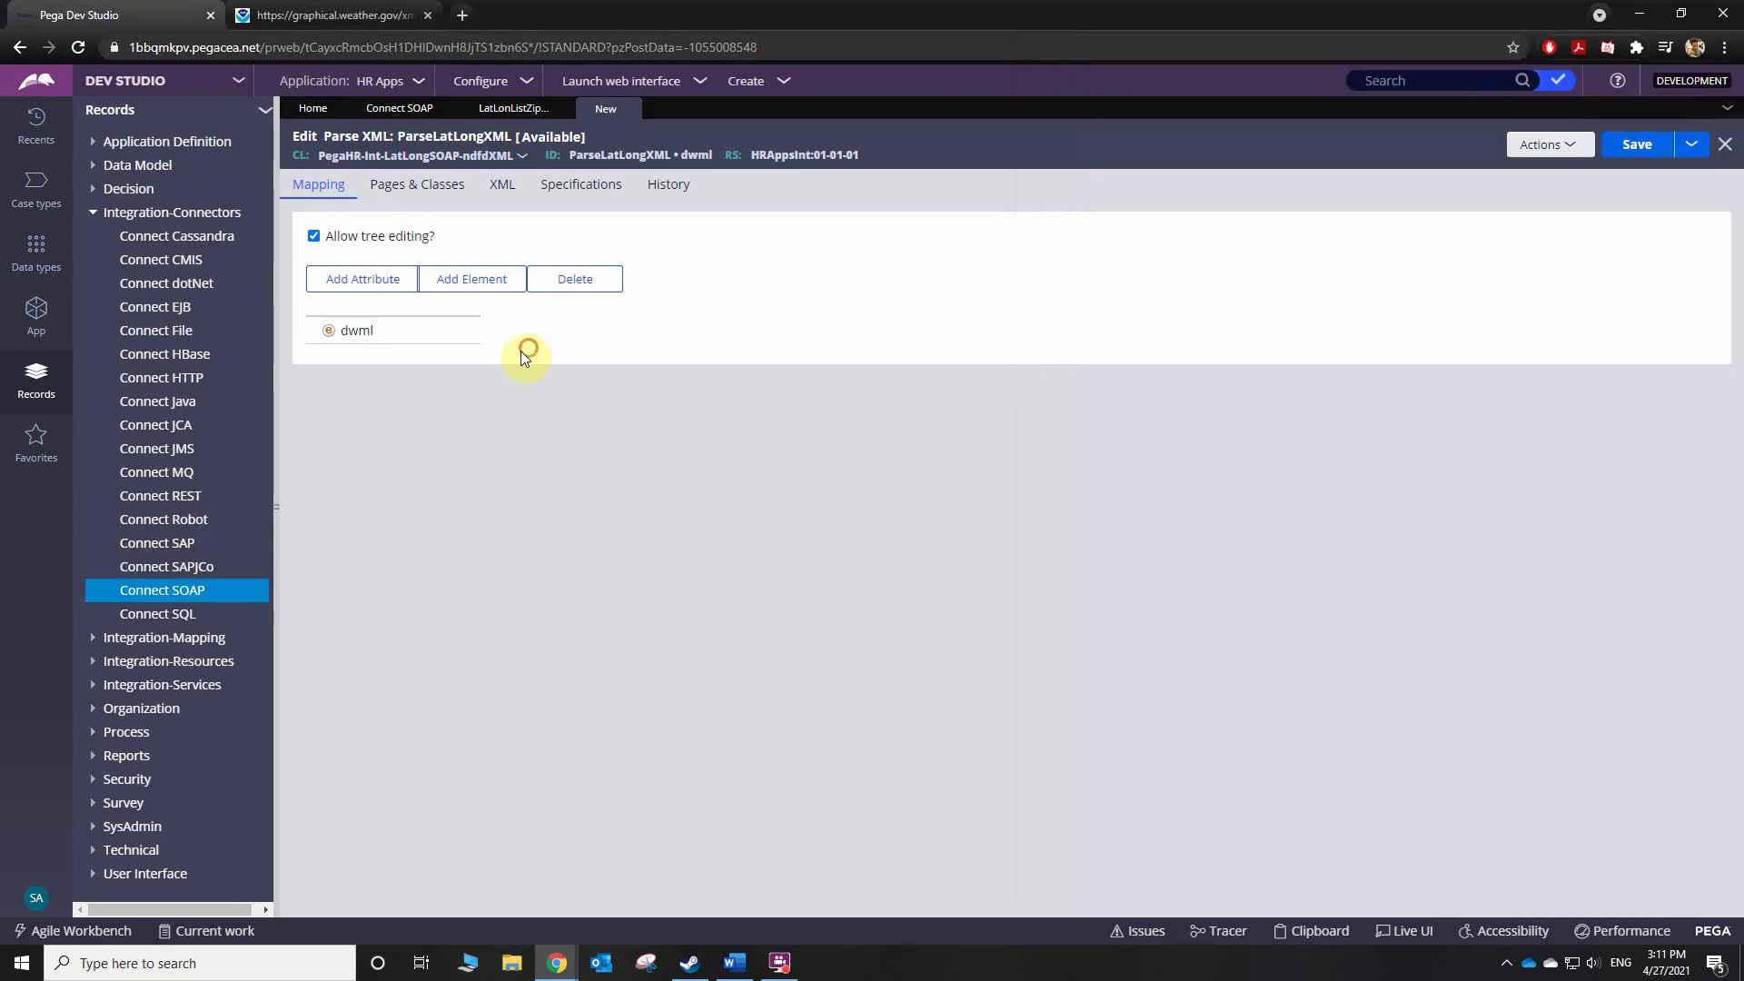
{"action": "left_click", "coordinate": [382, 331]}
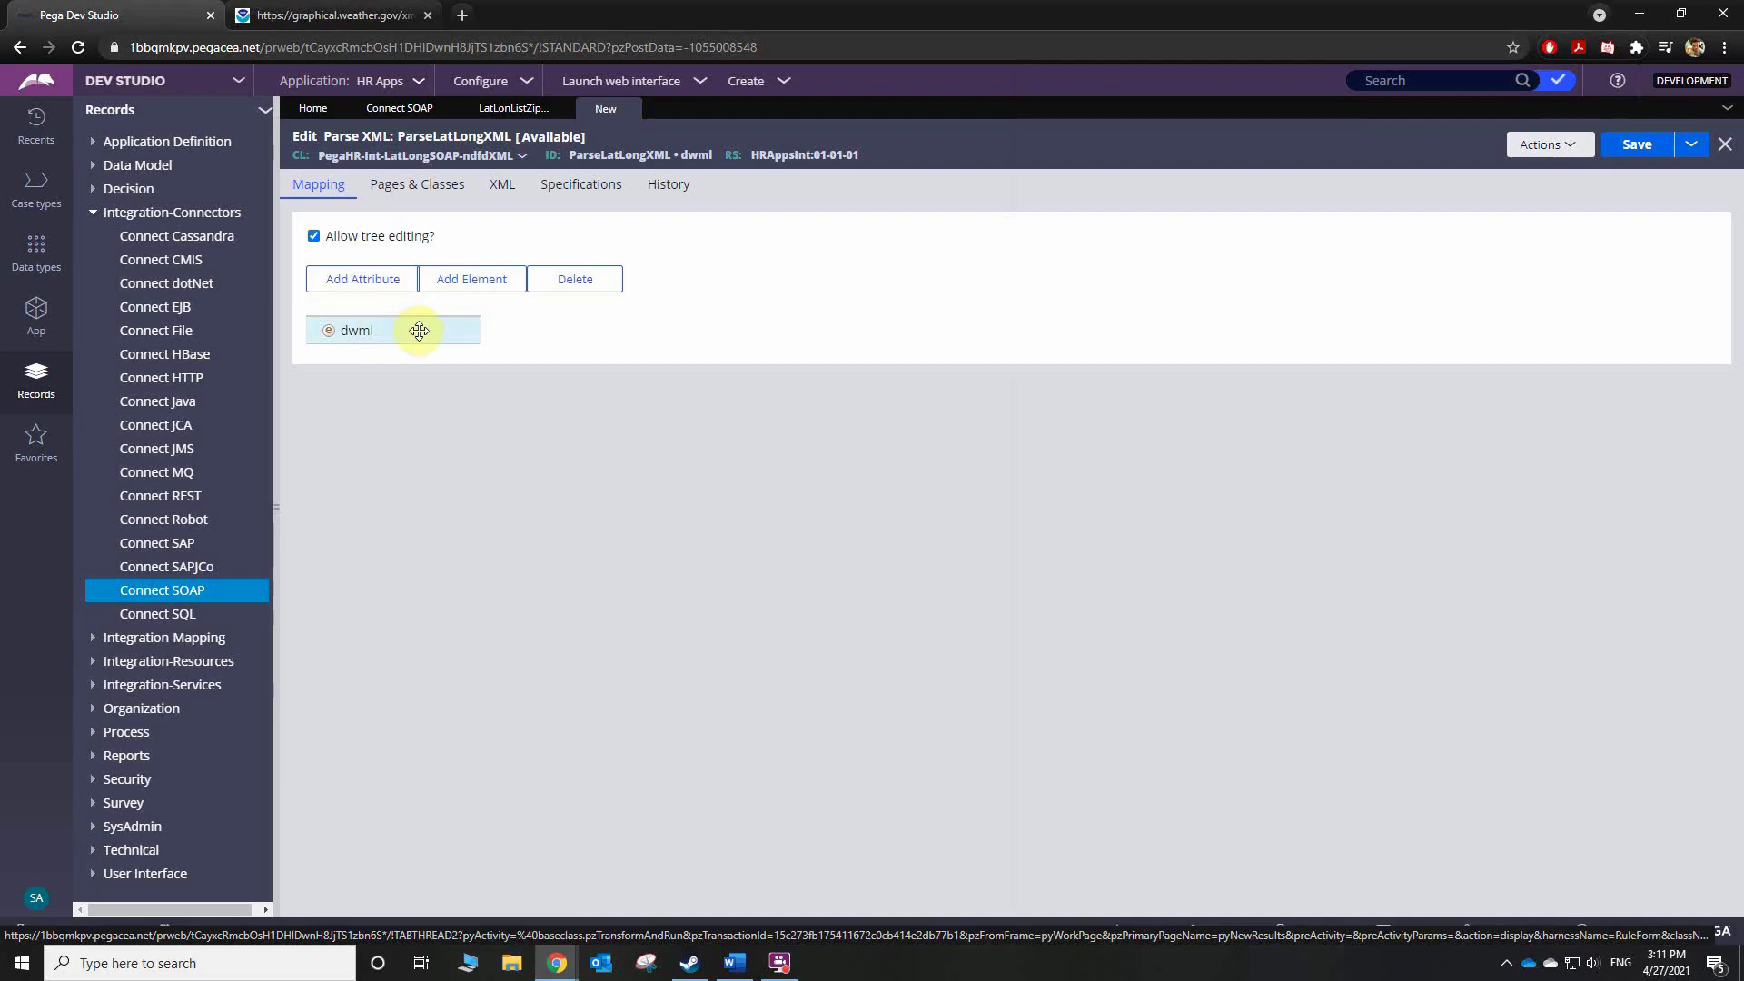
{"action": "left_click", "coordinate": [482, 287]}
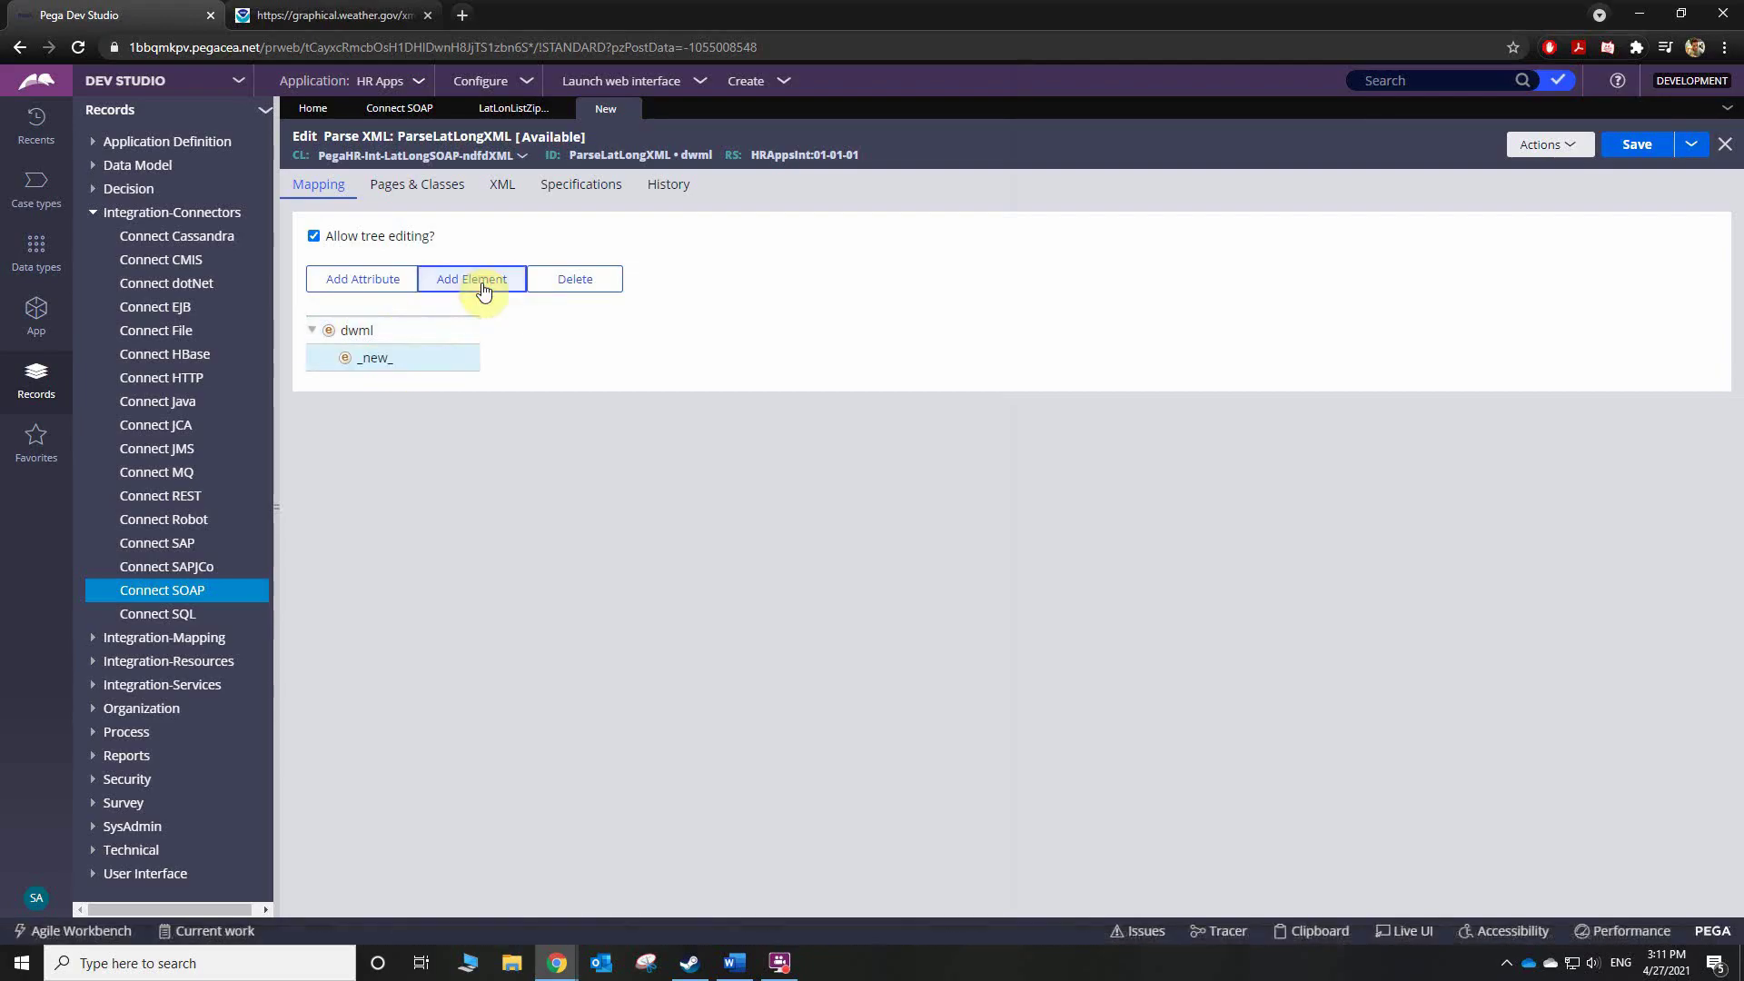
{"action": "left_click", "coordinate": [383, 360]}
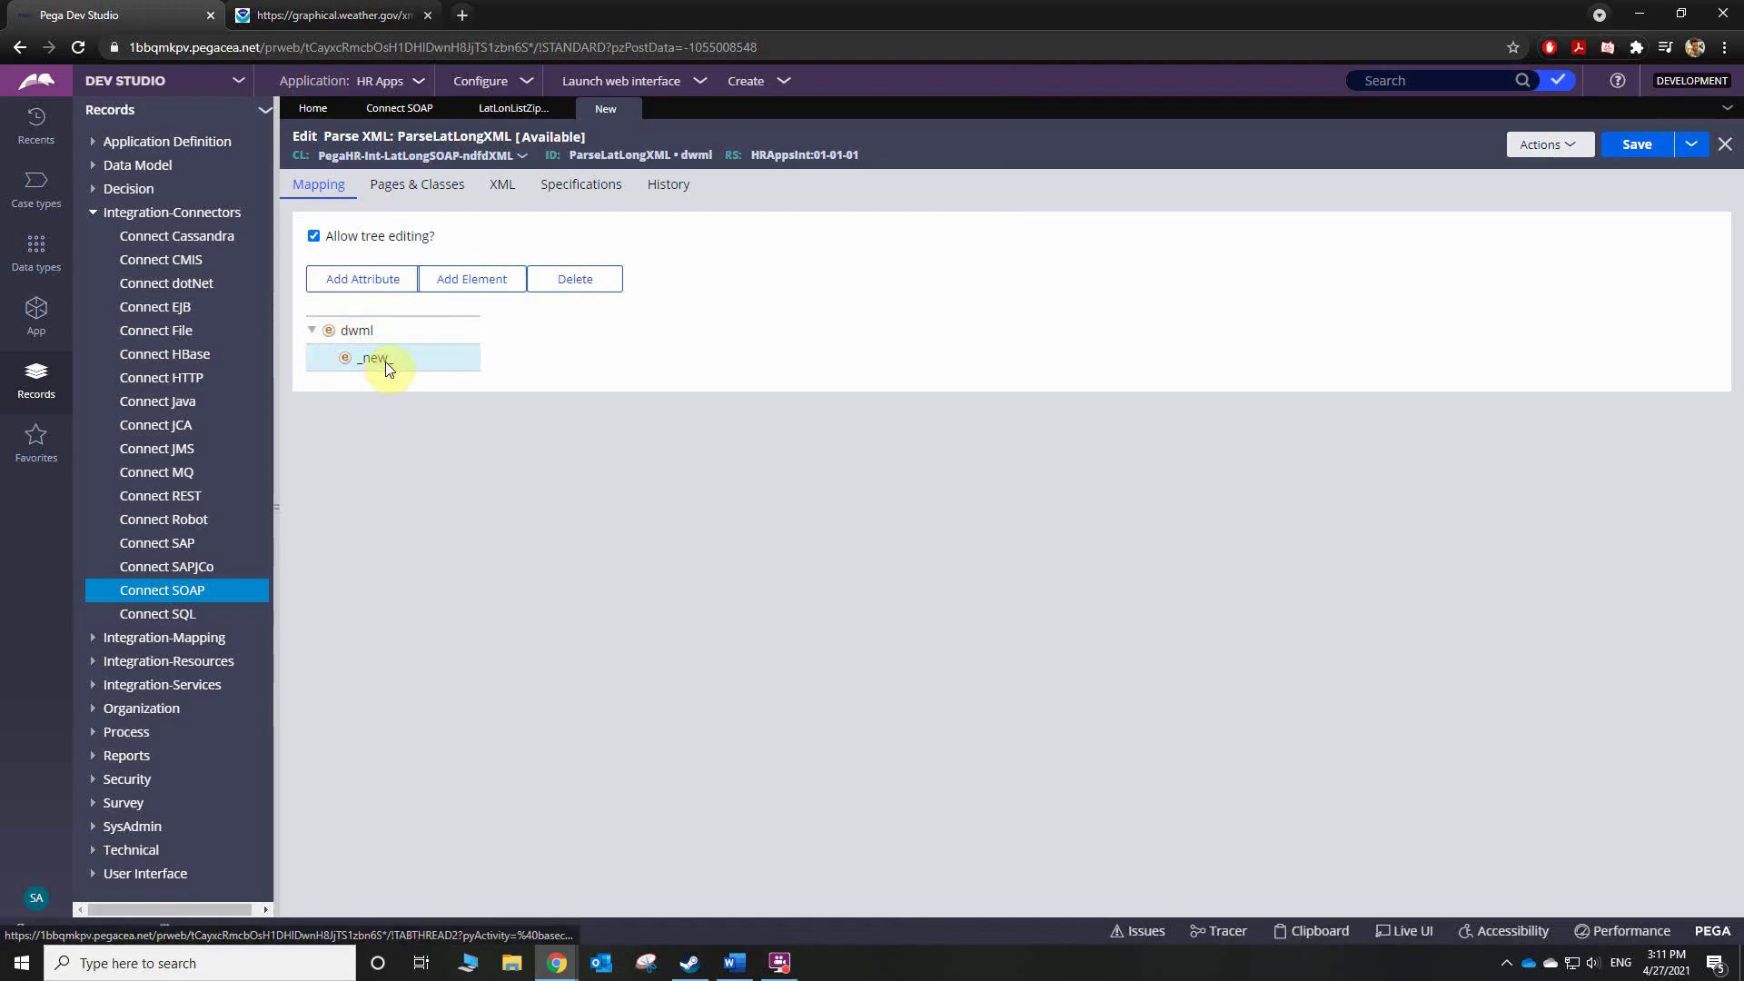
{"action": "double_click", "coordinate": [379, 365]}
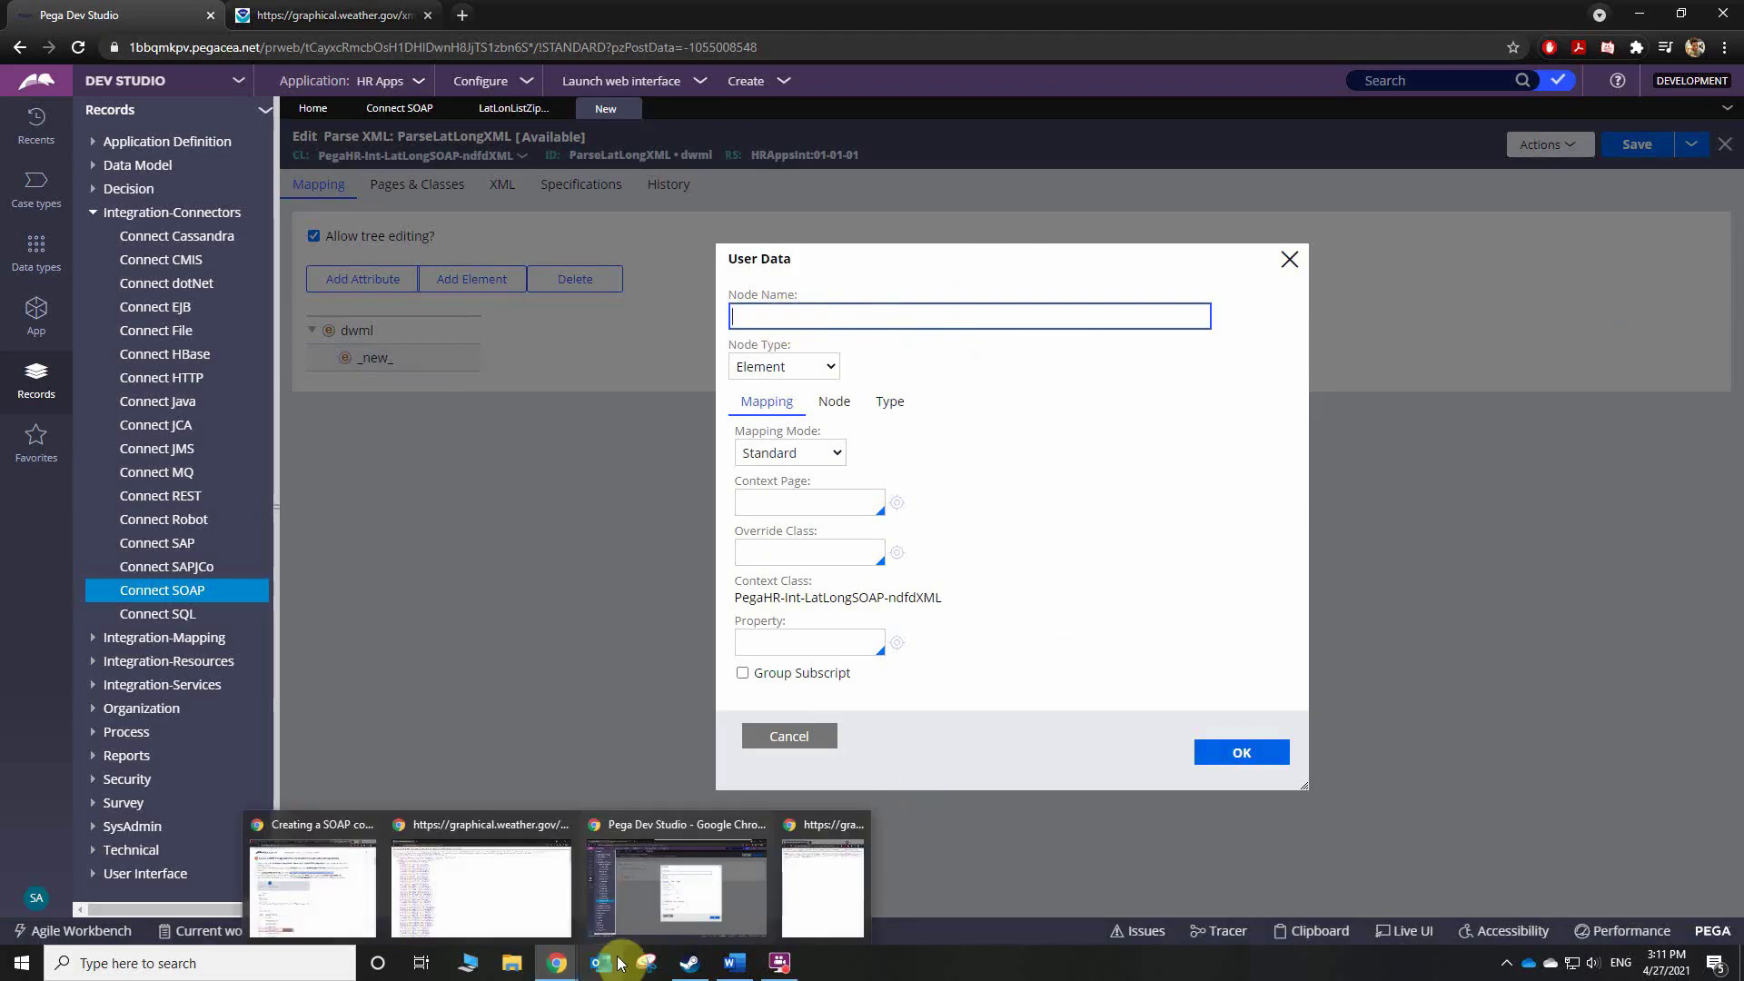
- Name the new node latLonList by copying the element name from the returned weather XML
{"action": "left_click", "coordinate": [818, 889]}
{"action": "left_click_drag", "start_coordinate": [1132, 191], "coordinate": [1060, 191]}
{"action": "key", "text": "ctrl+c"}
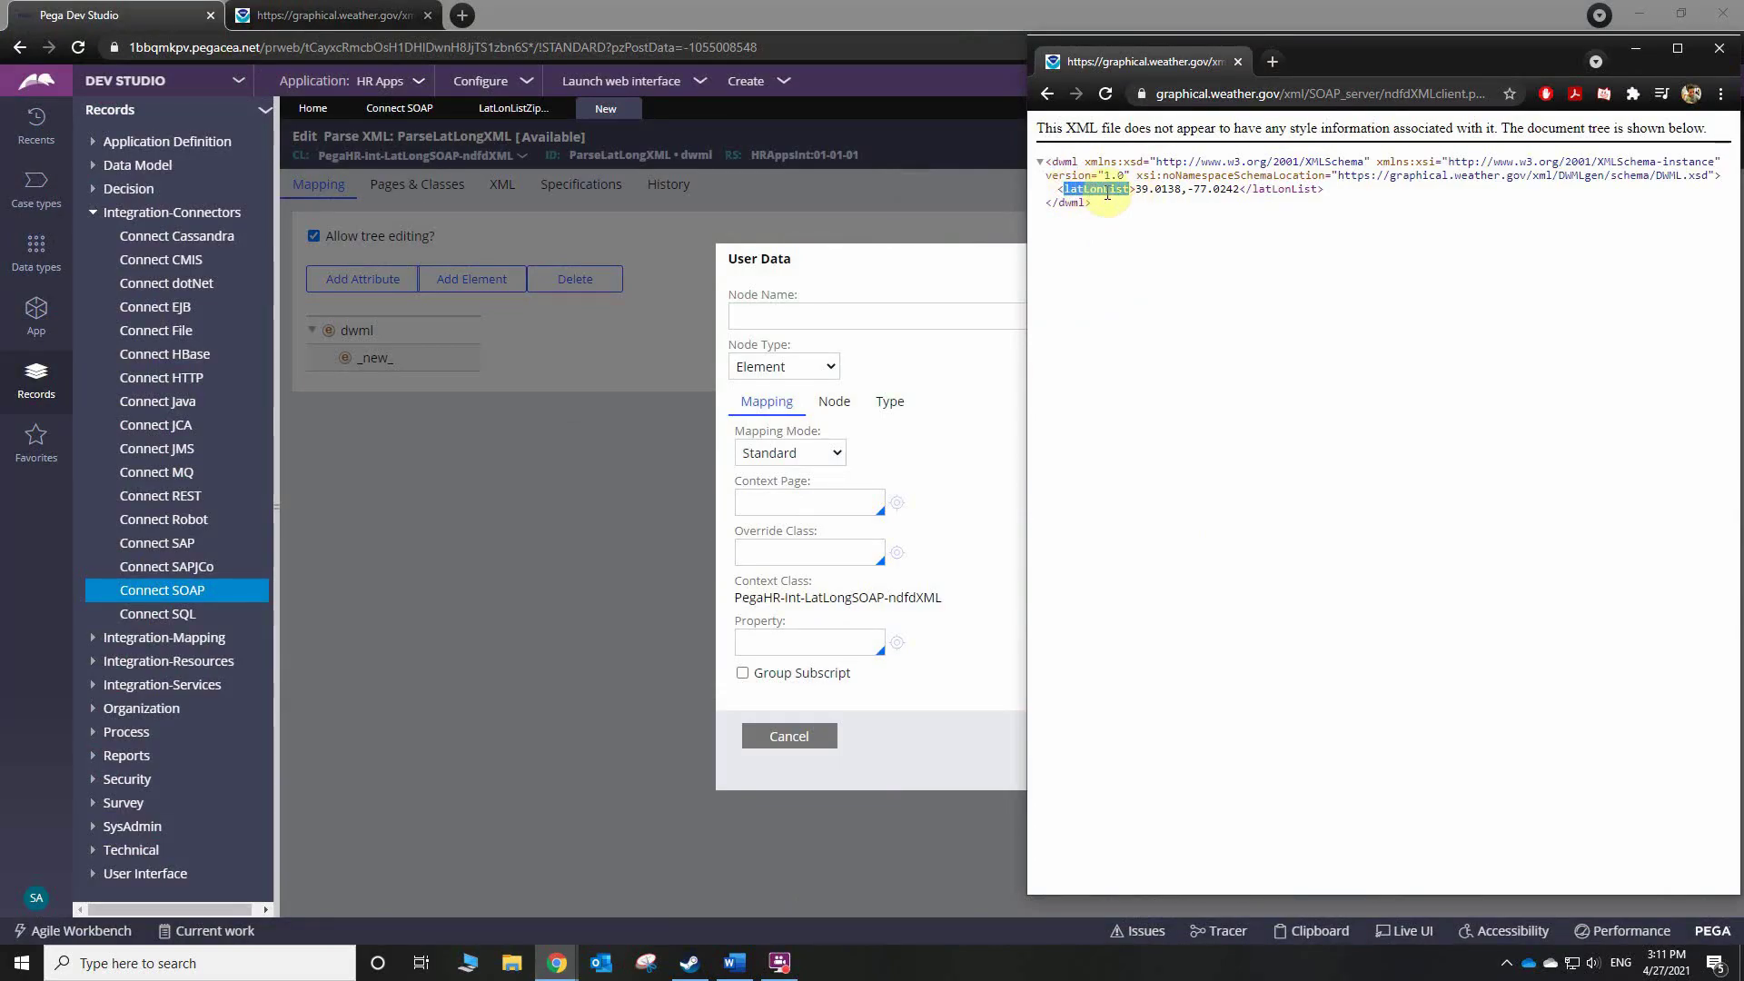
{"action": "left_click", "coordinate": [820, 319]}
{"action": "key", "text": "ctrl+v"}
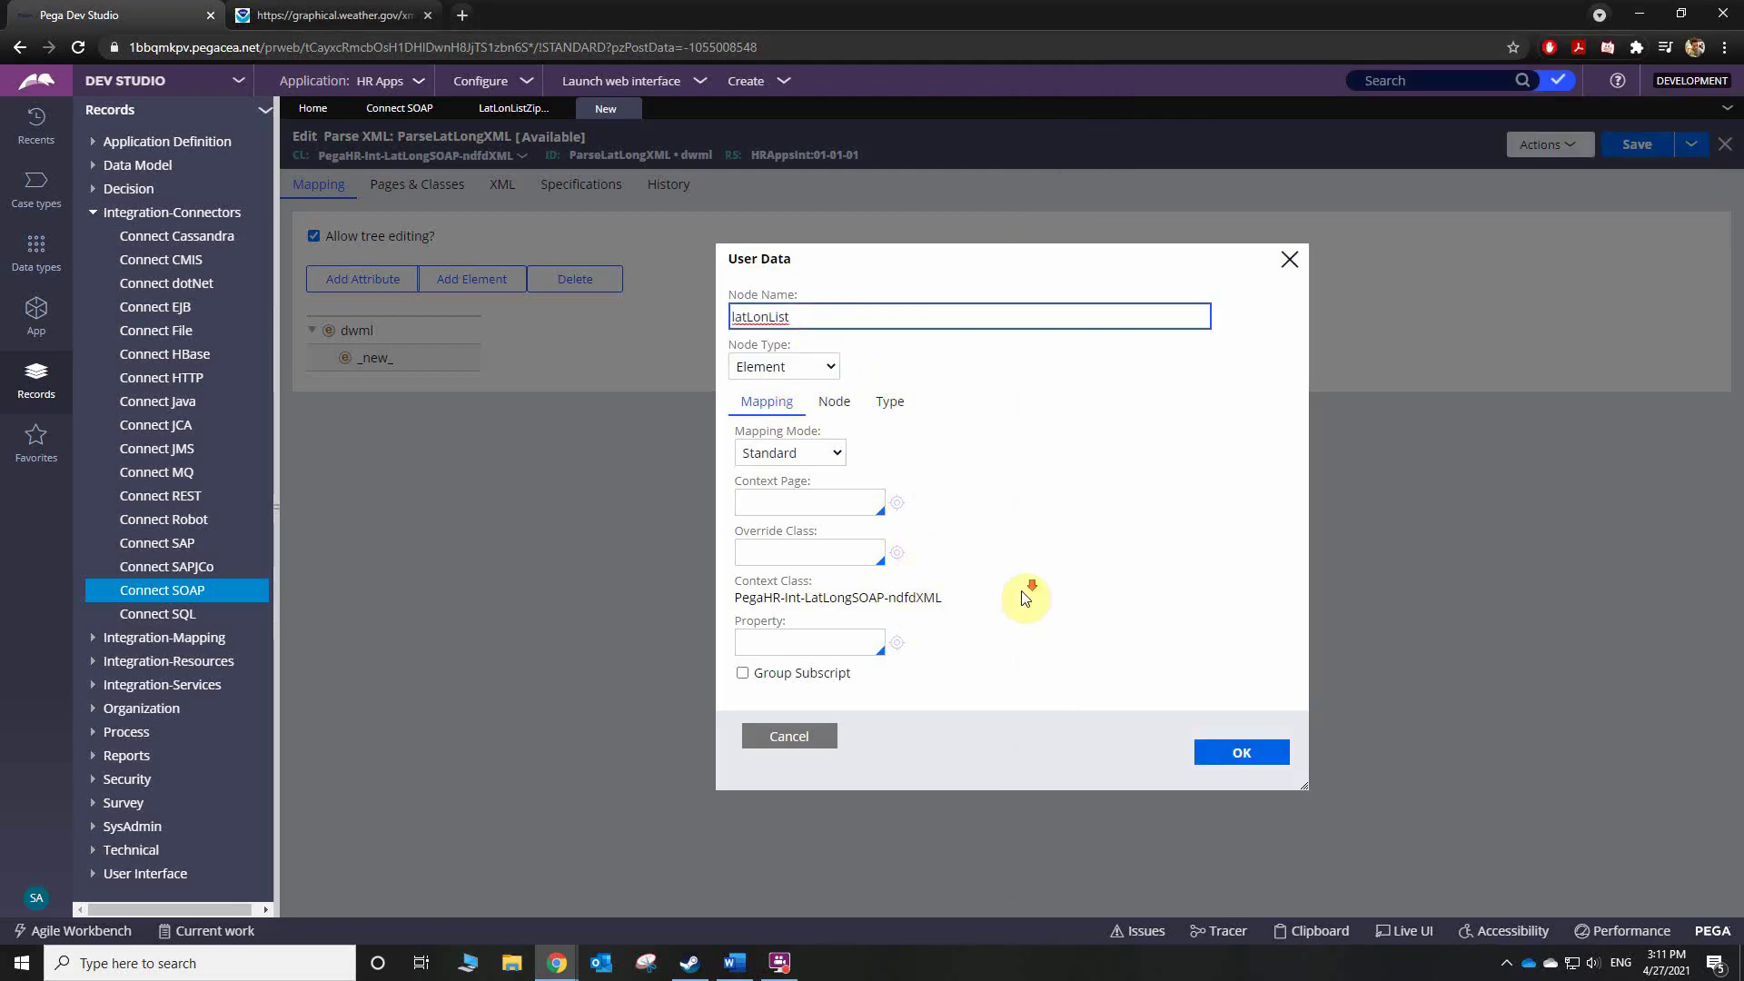
- Check the connector's request and response parameters, map latLonList to .LatLonListZipCodeListLatLonOut, and save and close the parse rule
{"action": "left_click", "coordinate": [795, 642]}
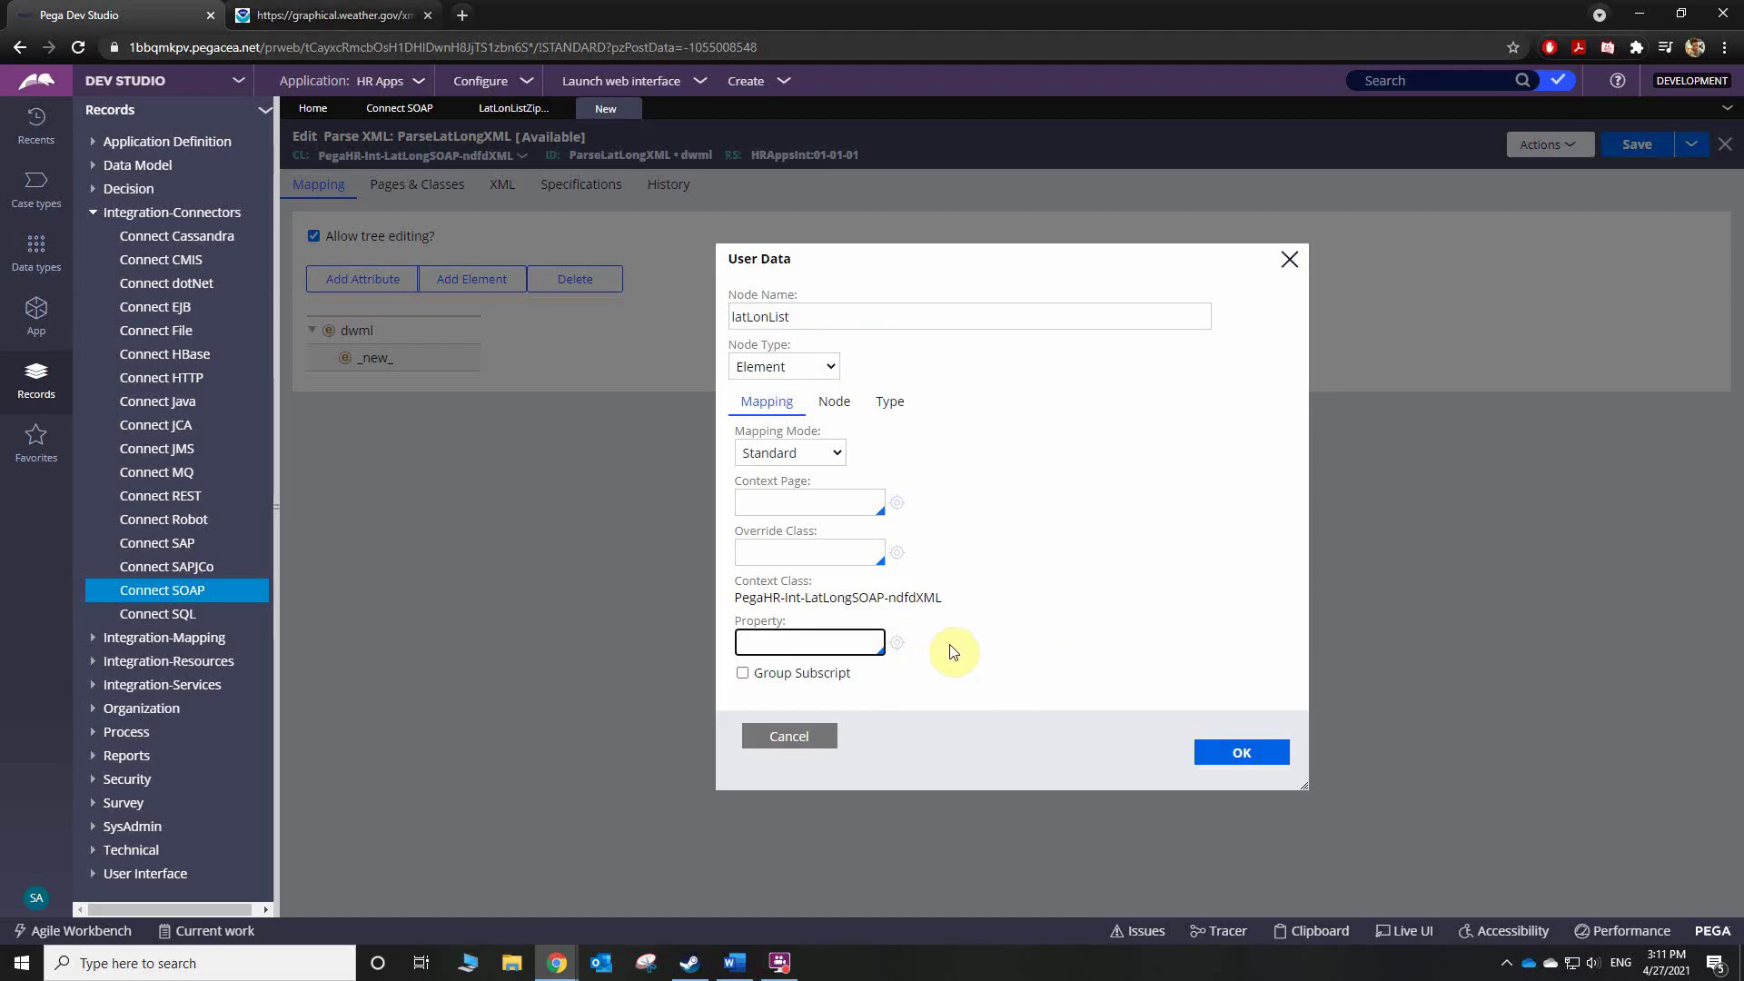
{"action": "key", "text": "Down"}
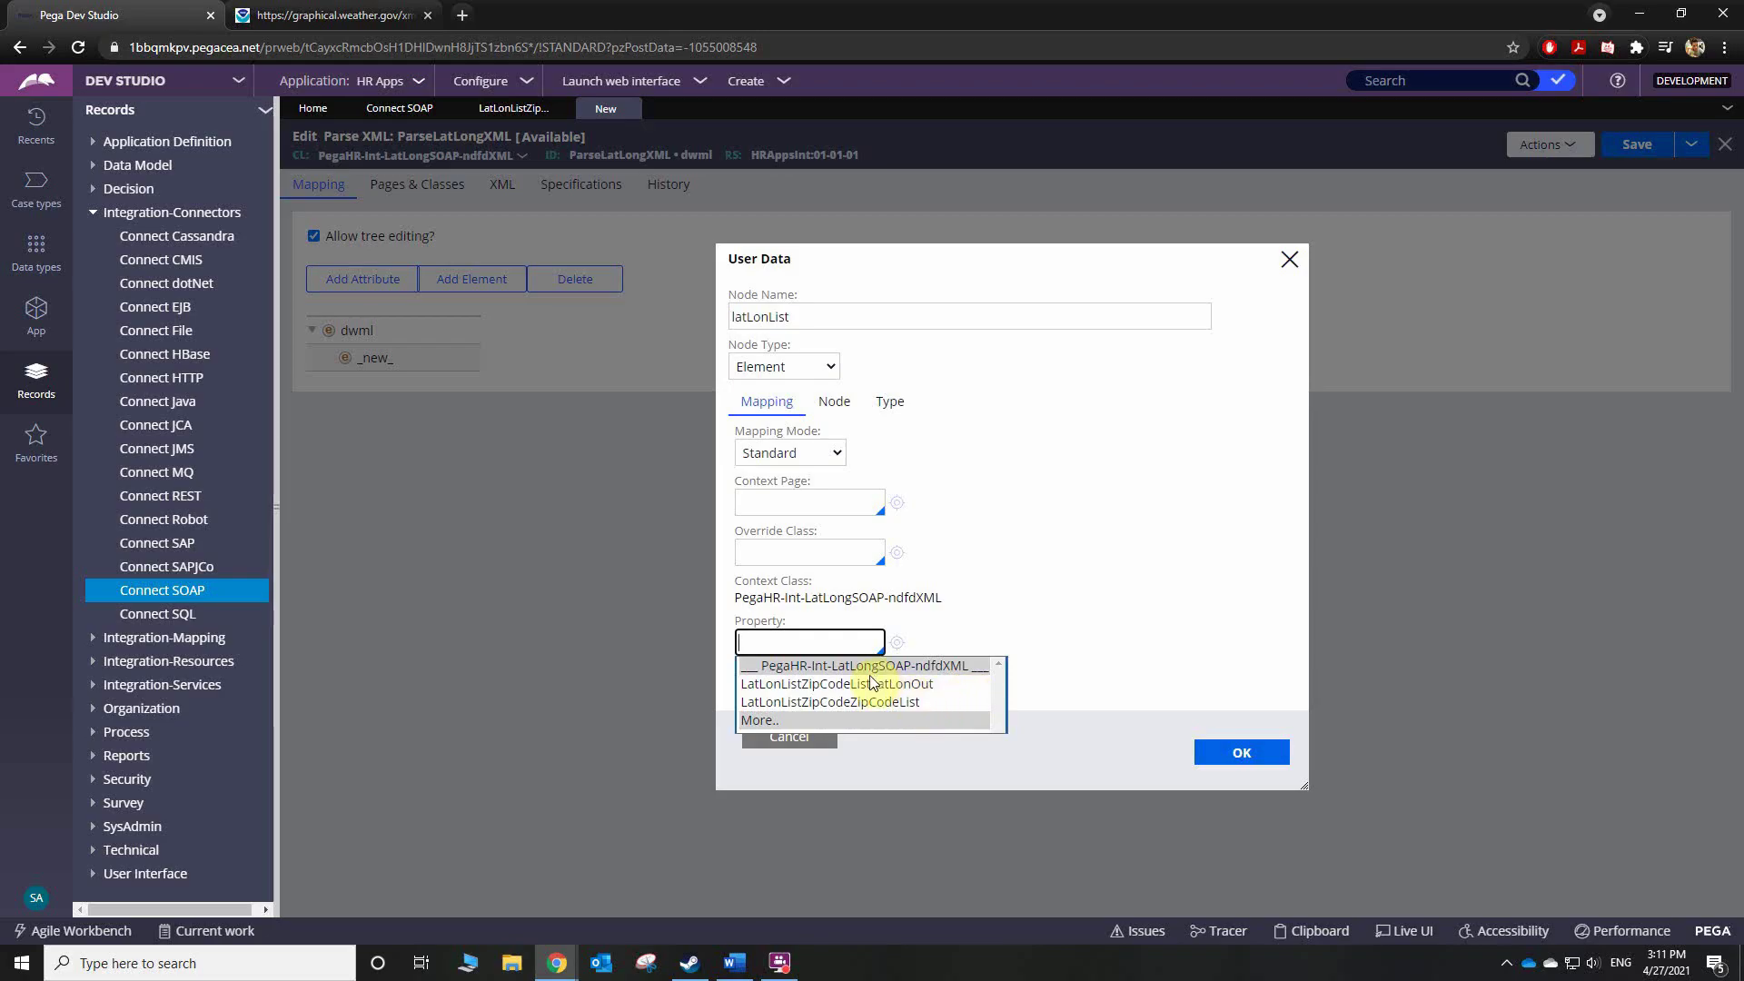
{"action": "left_click", "coordinate": [516, 113]}
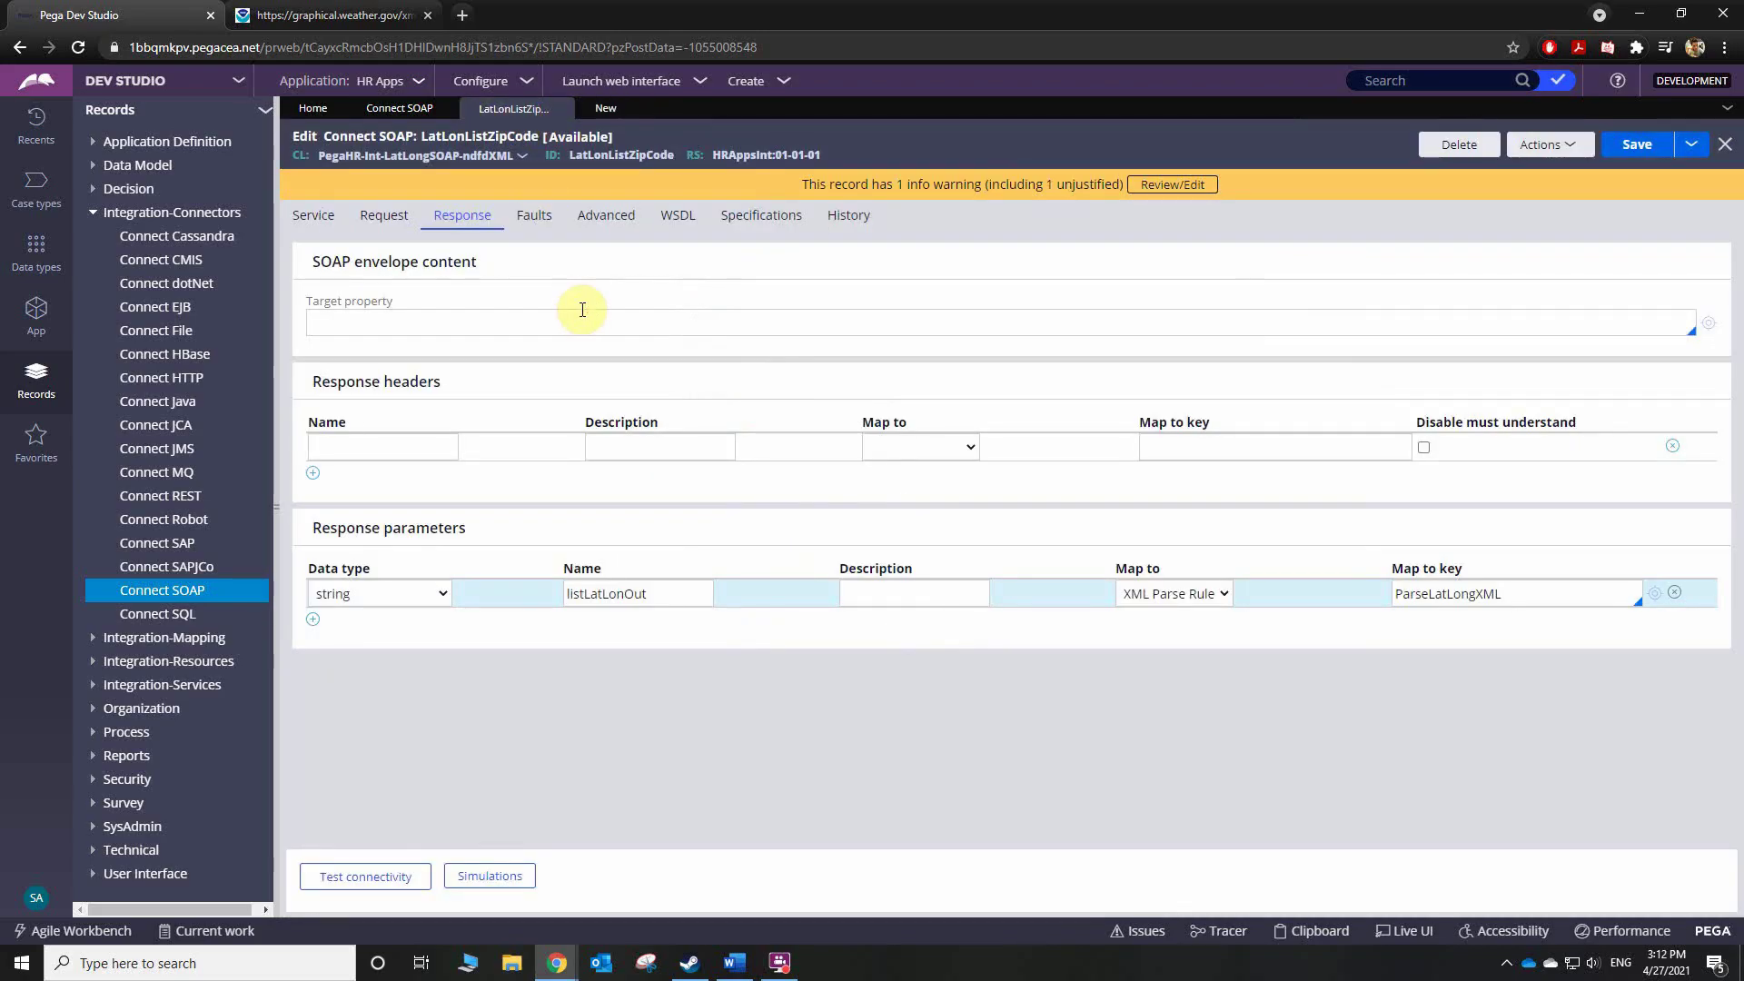
{"action": "left_click", "coordinate": [377, 225]}
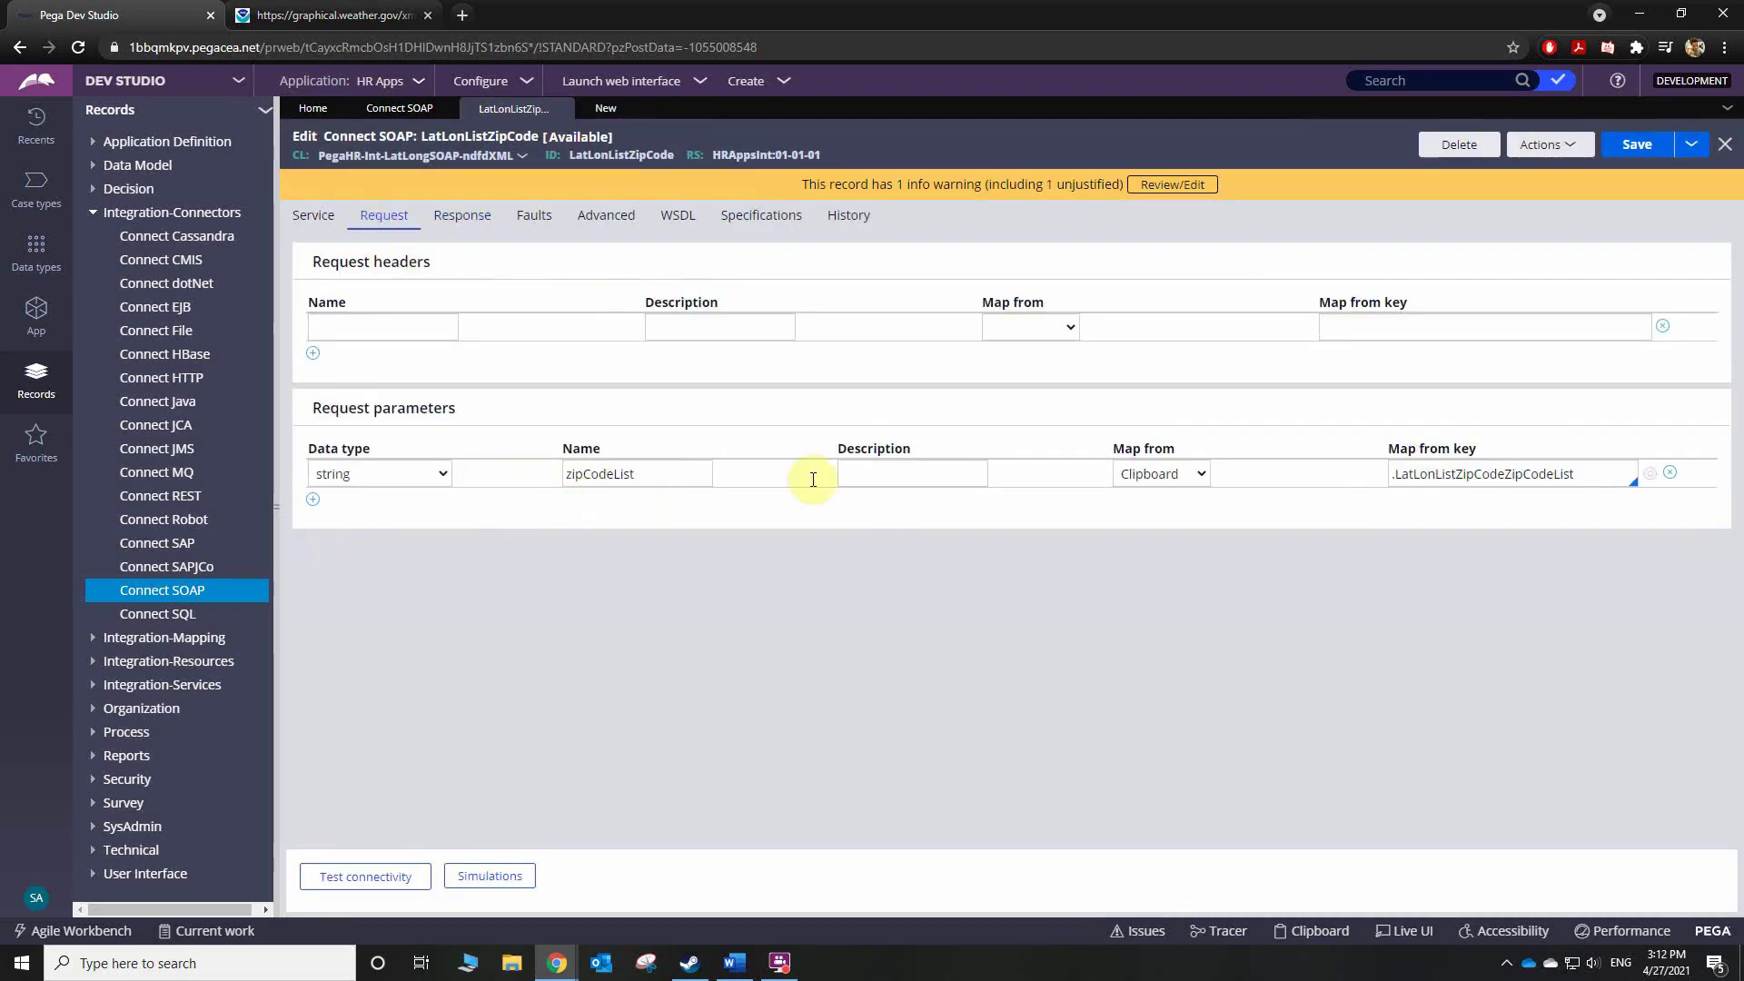
{"action": "left_click_drag", "start_coordinate": [1603, 479], "coordinate": [1395, 481]}
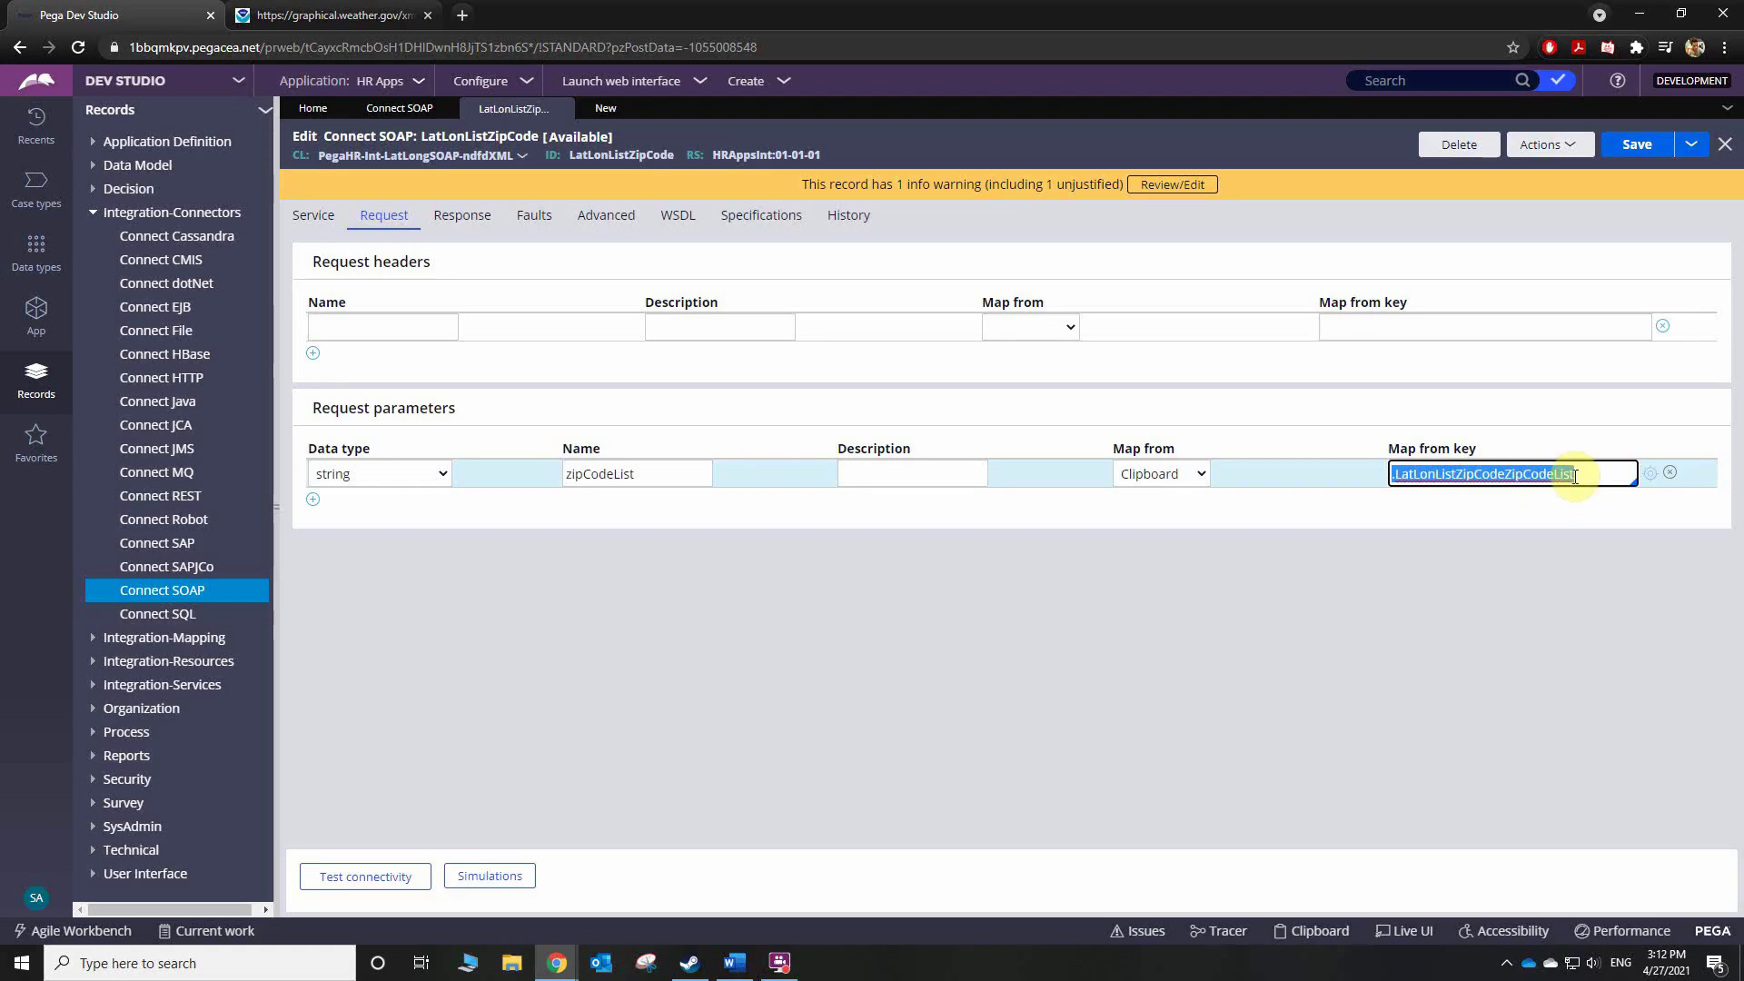
{"action": "left_click", "coordinate": [462, 215]}
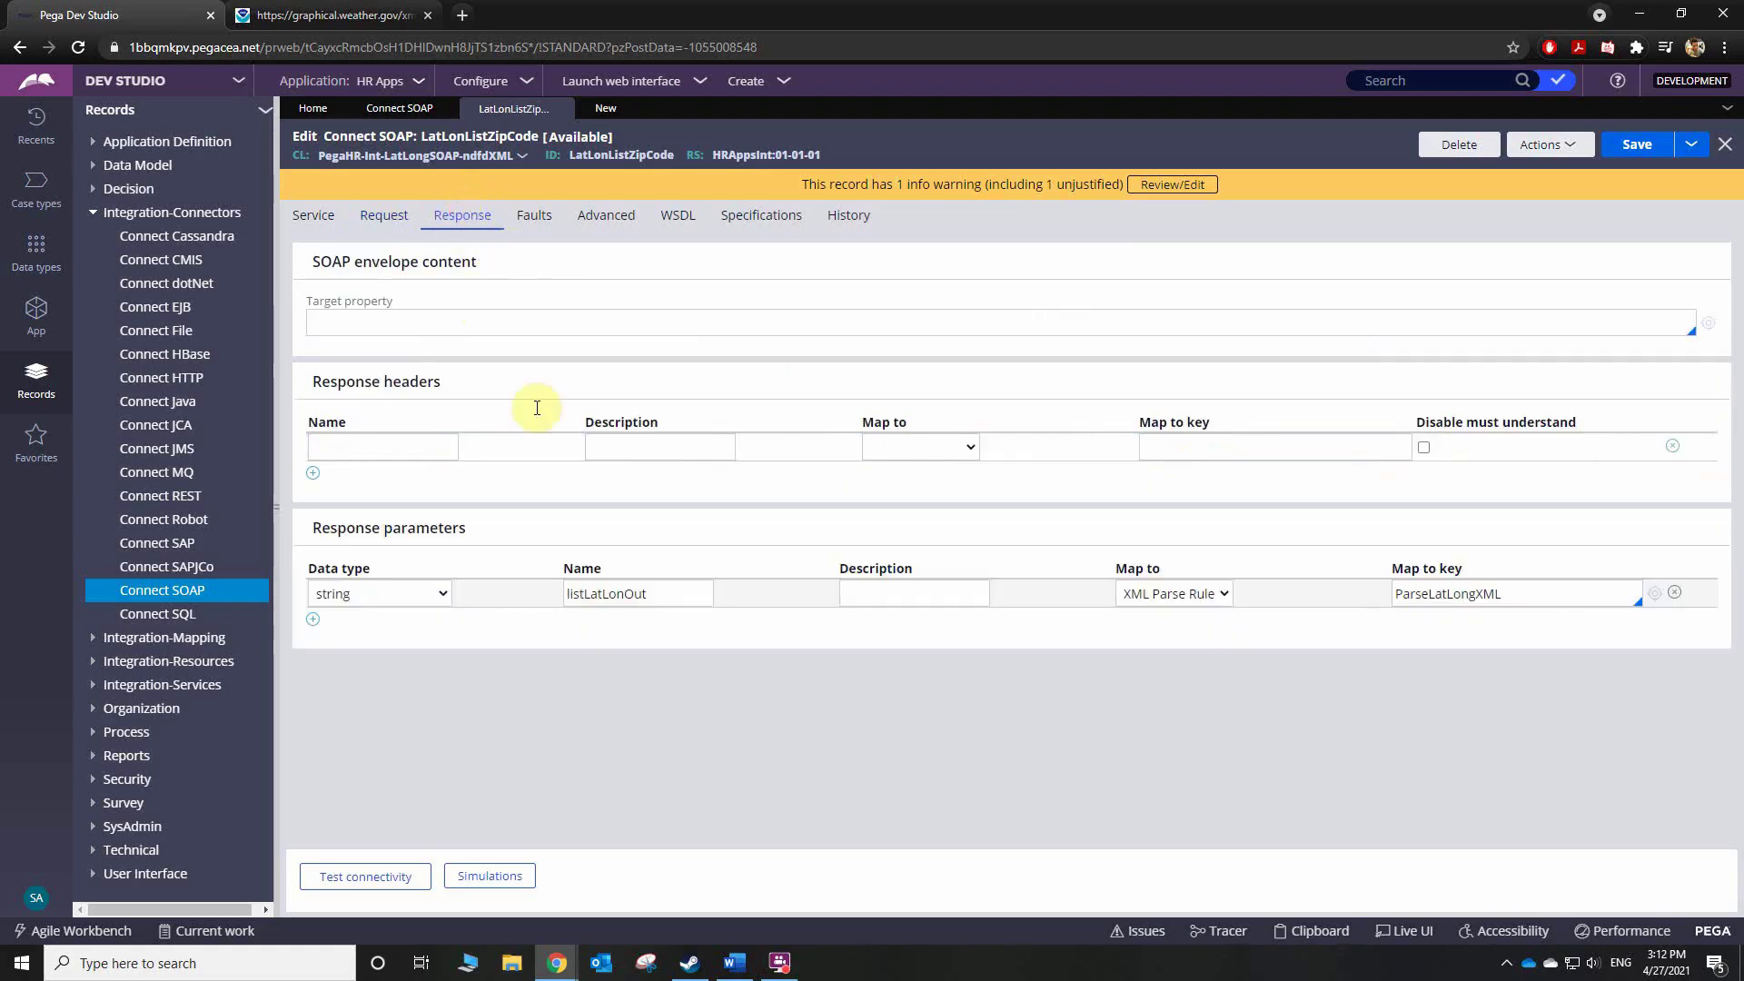
{"action": "left_click_drag", "start_coordinate": [677, 593], "coordinate": [574, 597]}
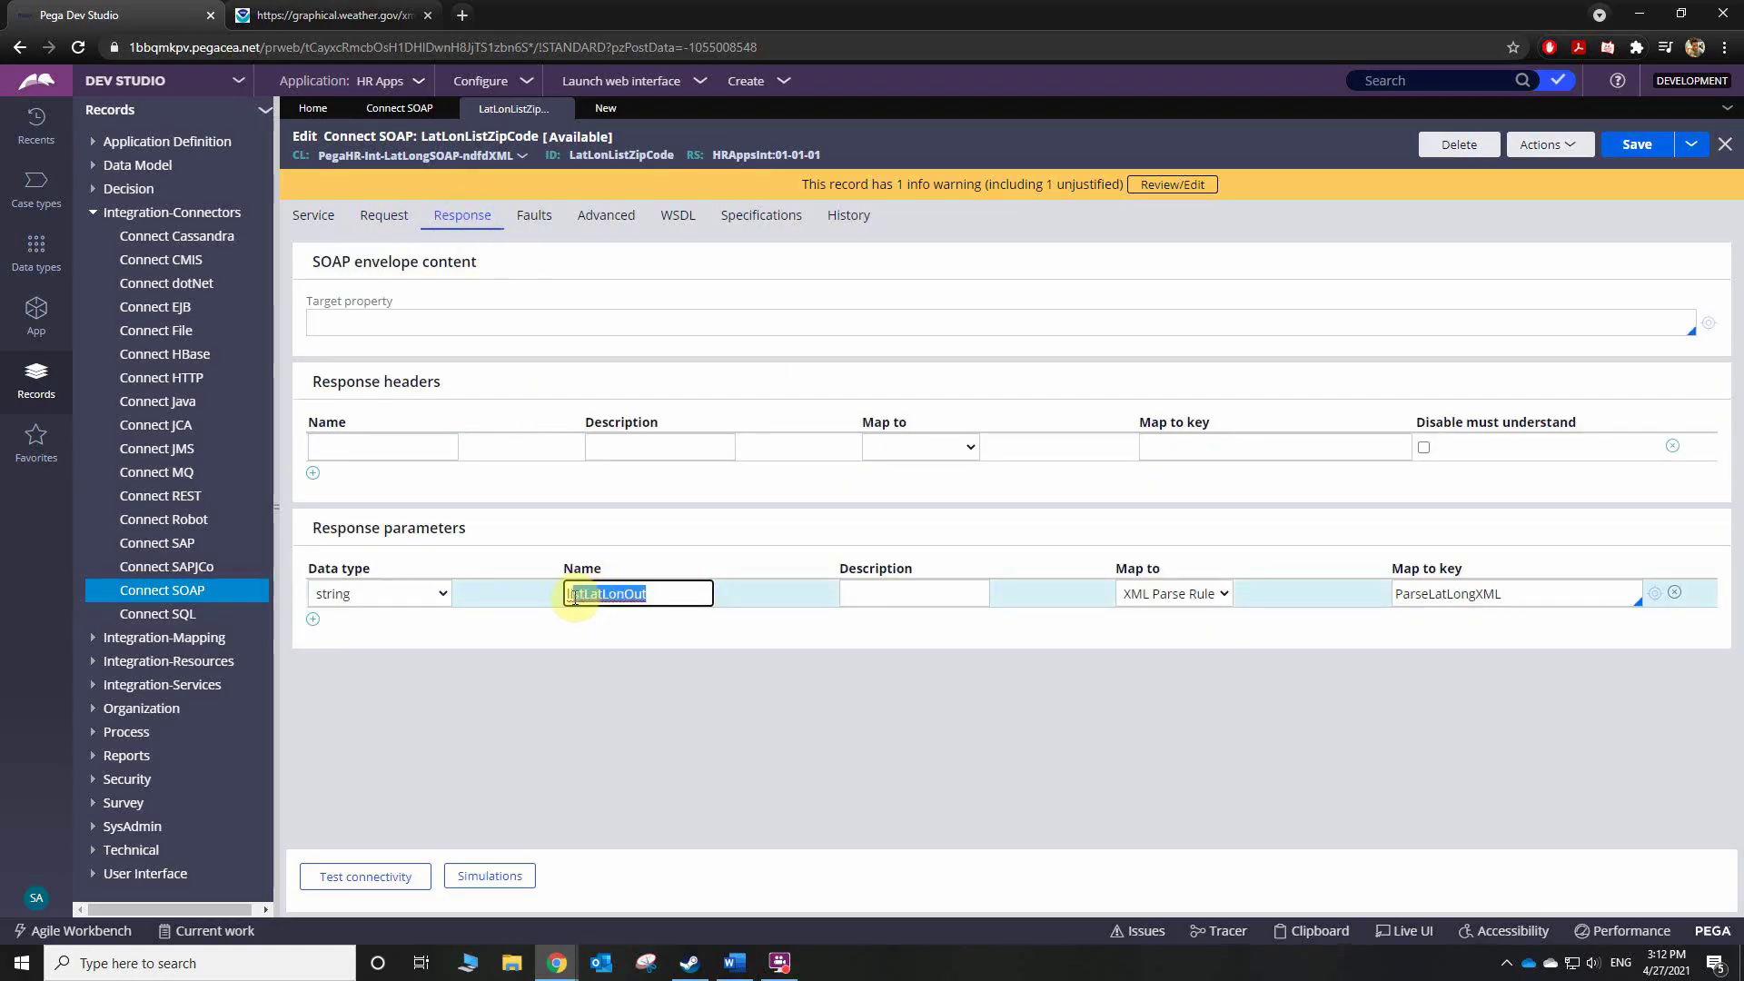
{"action": "left_click", "coordinate": [605, 108]}
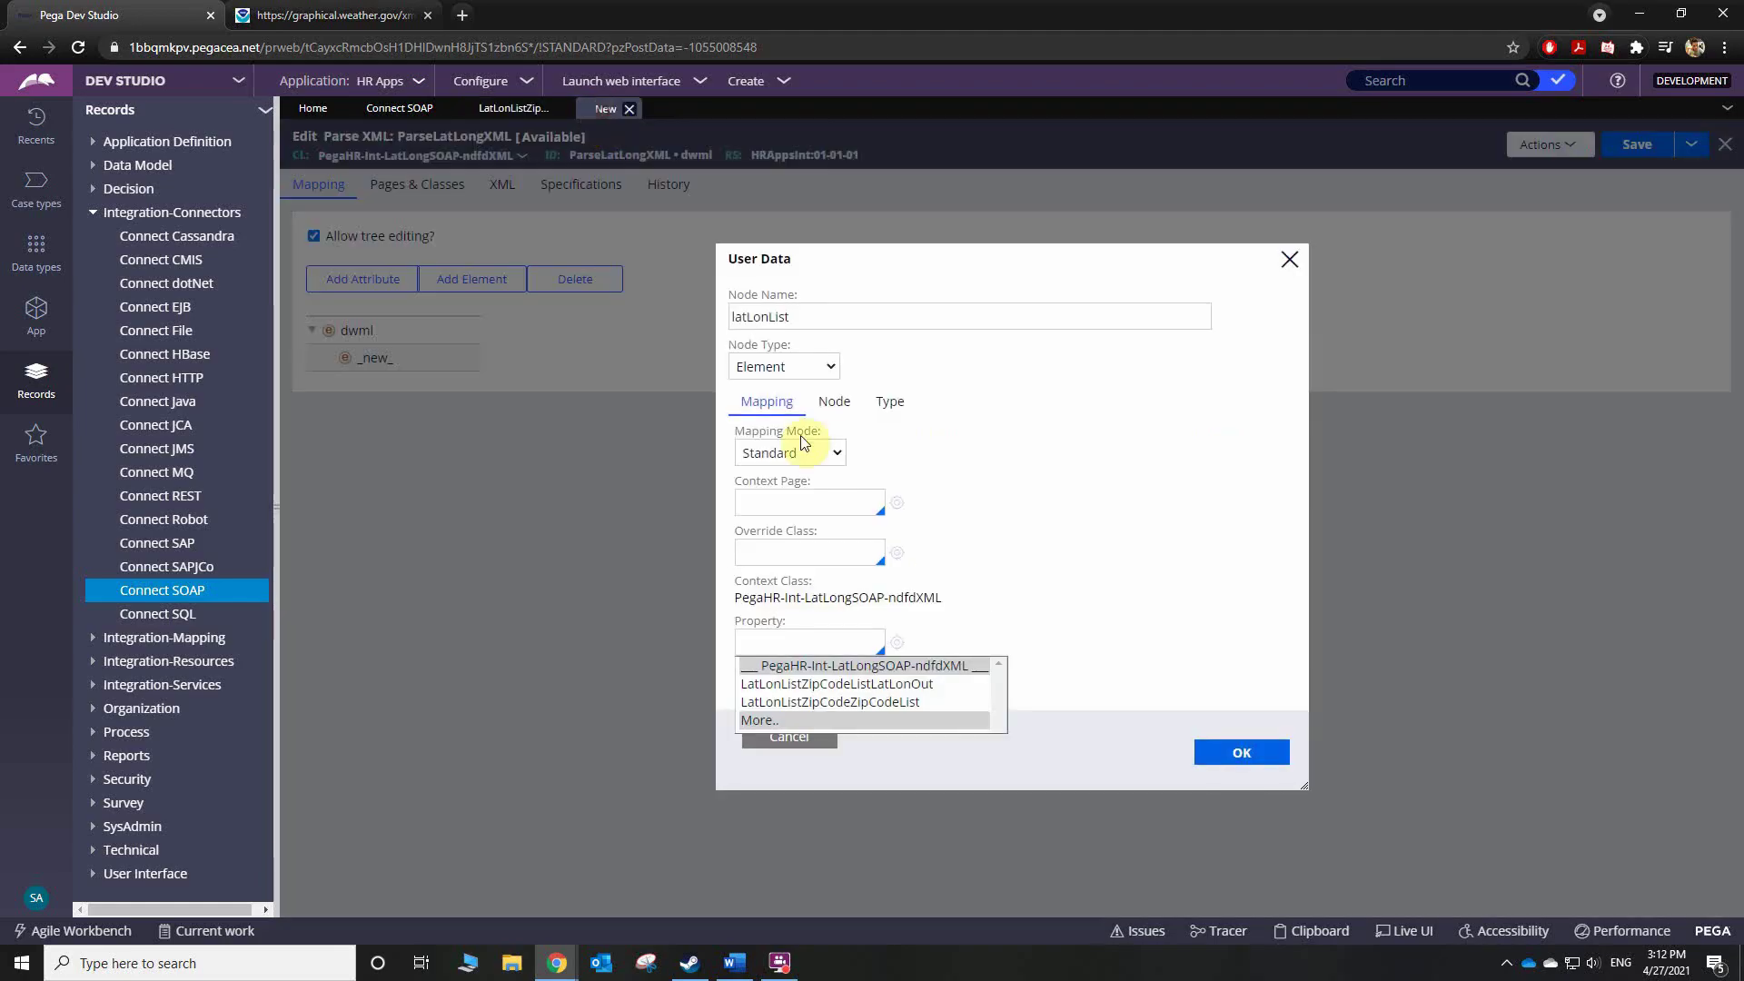
{"action": "left_click", "coordinate": [937, 688]}
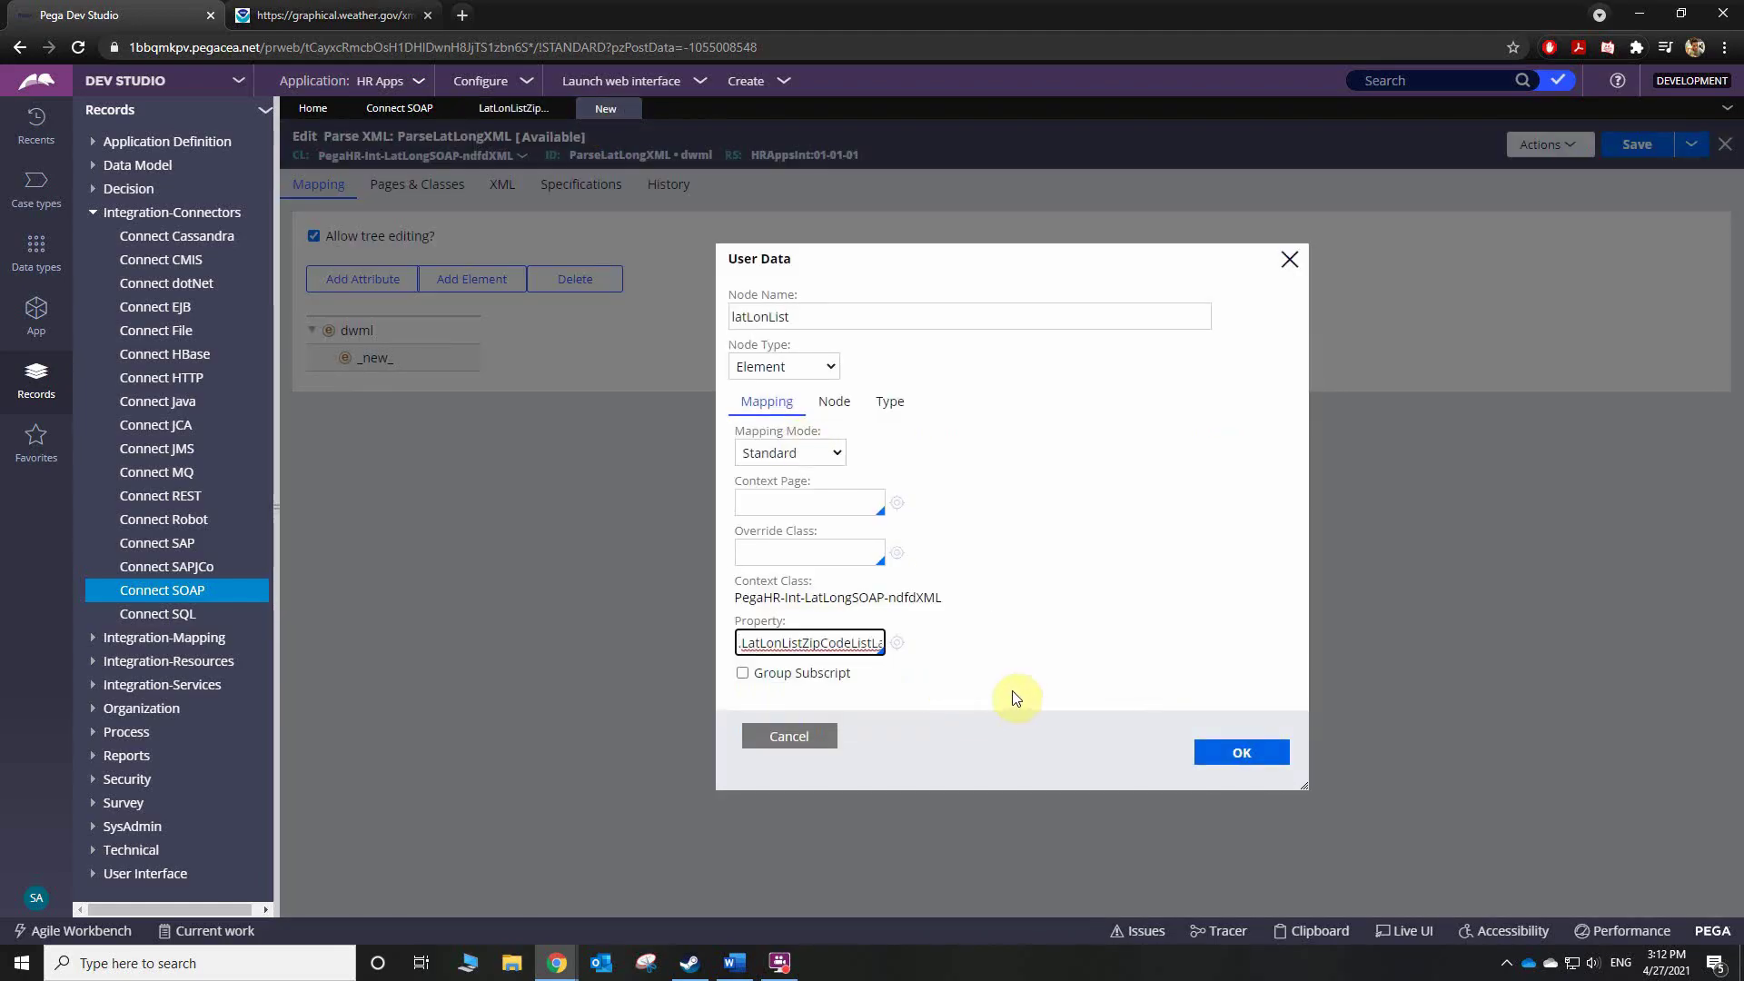
{"action": "left_click", "coordinate": [1224, 754]}
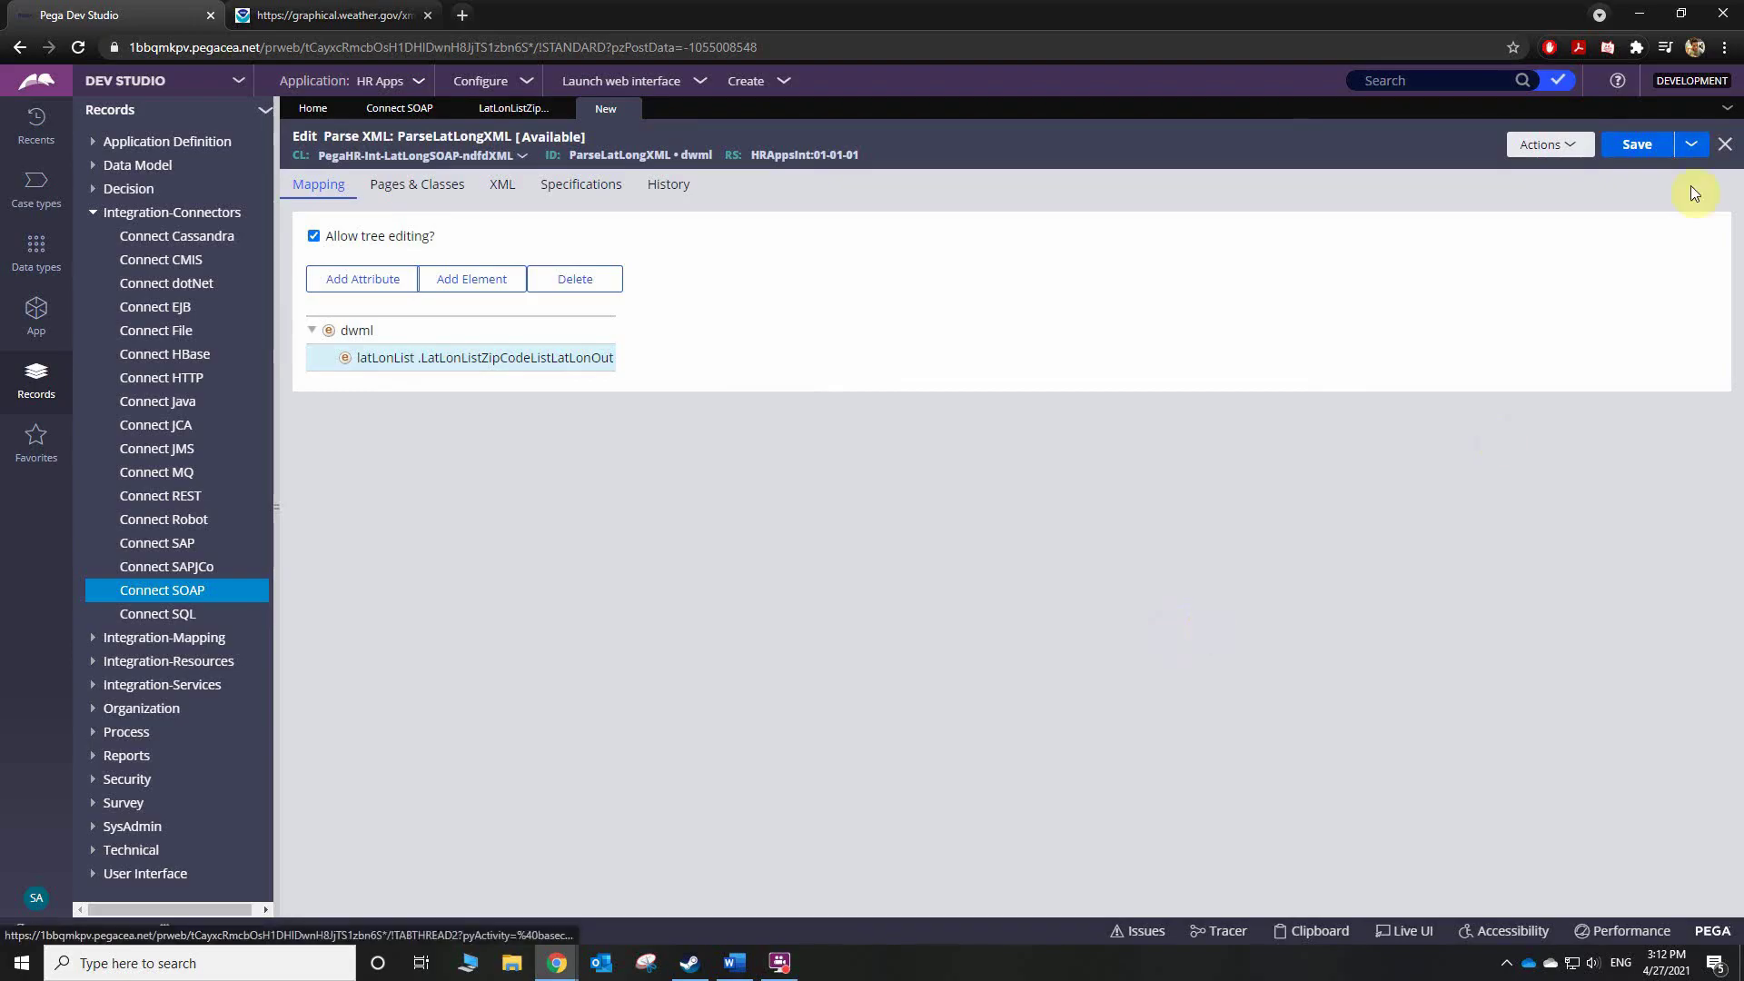
{"action": "left_click", "coordinate": [1635, 148]}
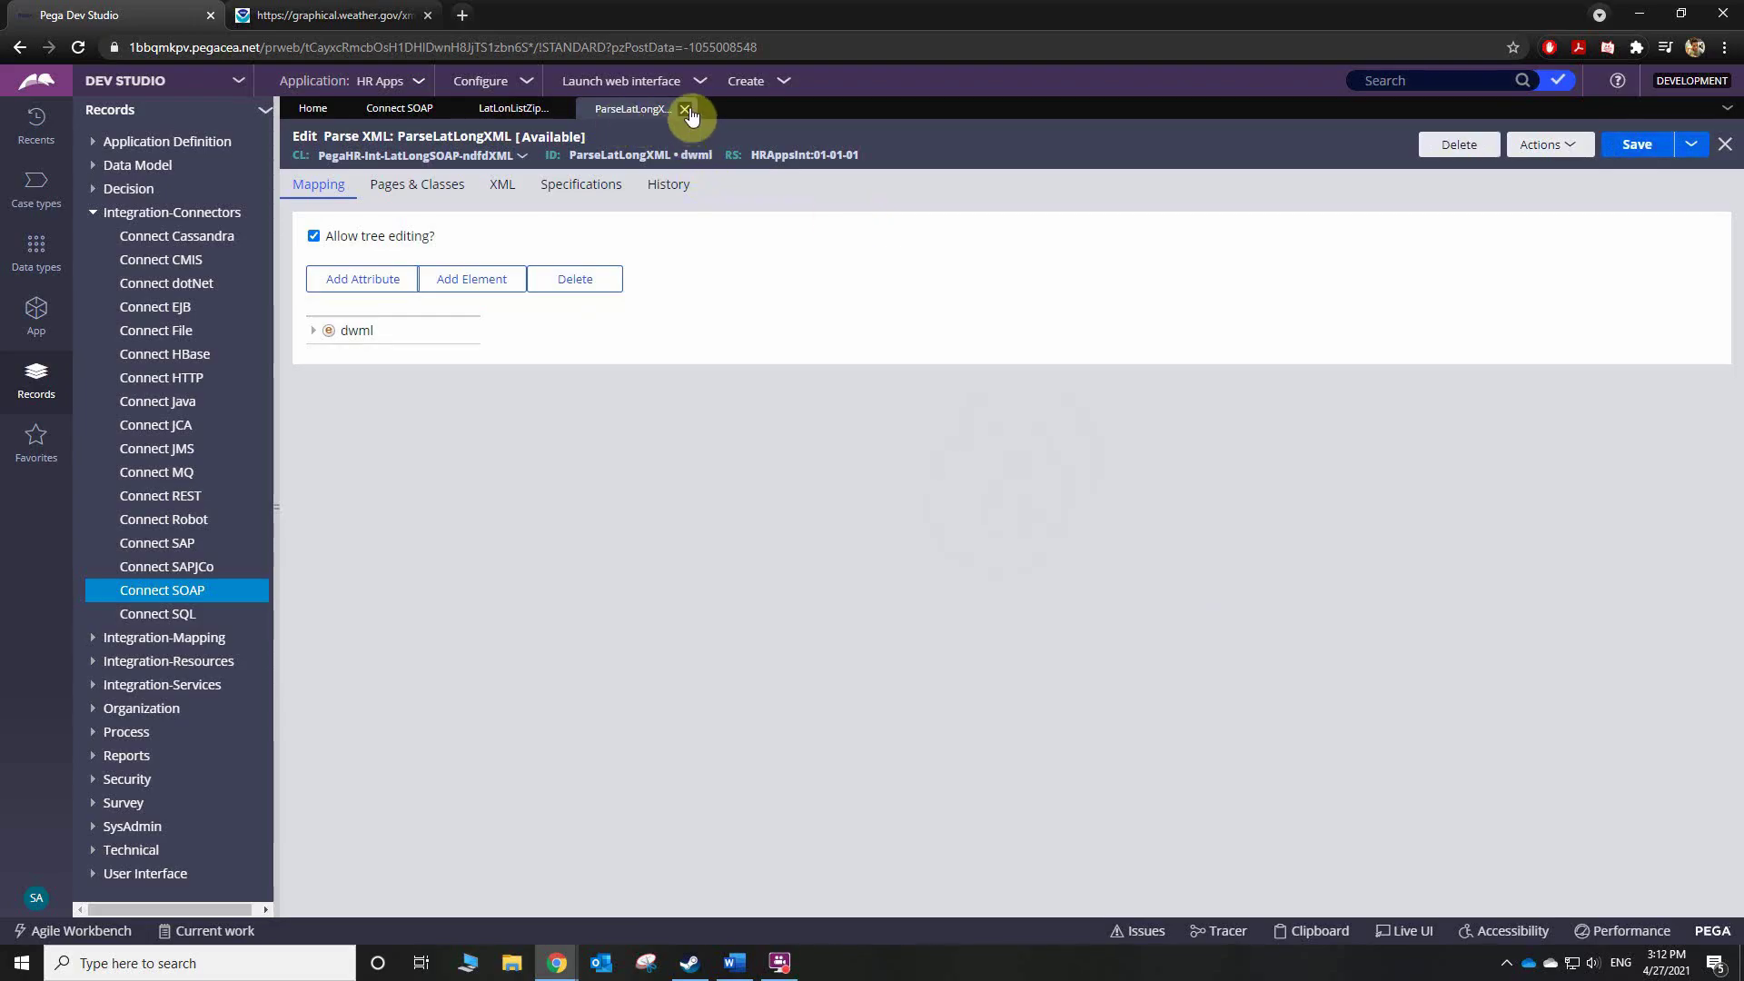
{"action": "left_click", "coordinate": [685, 110]}
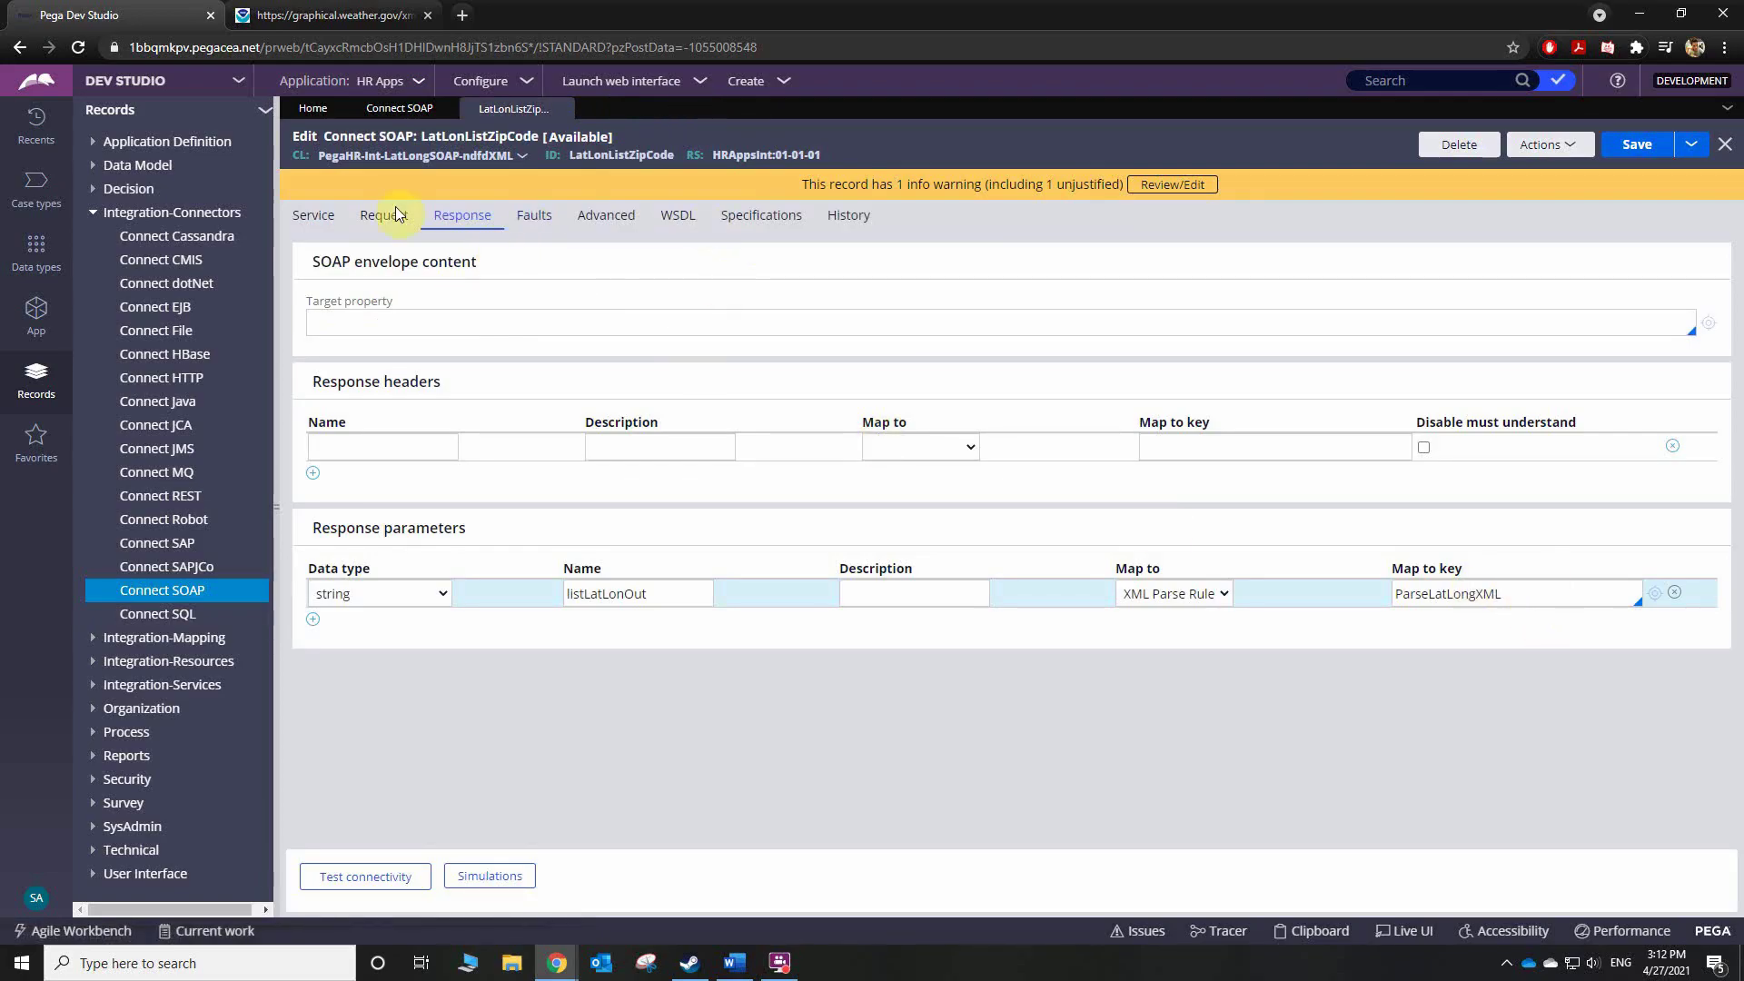
- Set the listLatLonOut response parameter's mapping key to ParseLatLongXML dwml and save the LatLonListZipCode connector
{"action": "left_click", "coordinate": [1549, 593]}
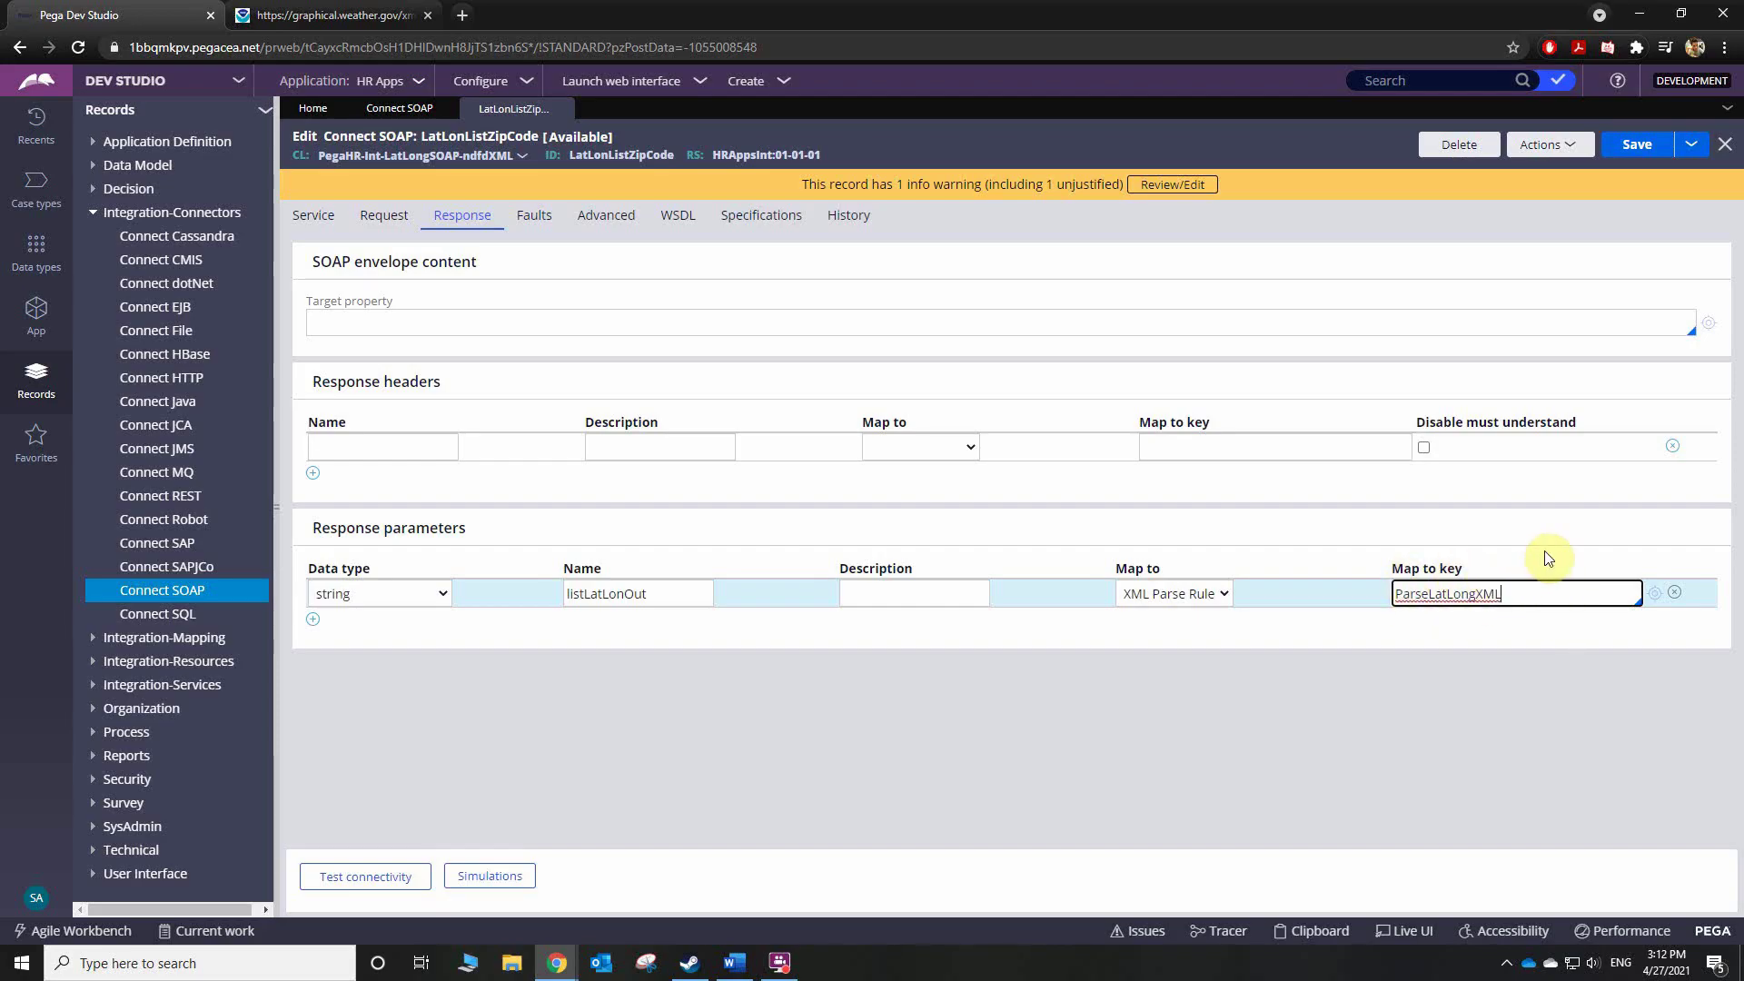
{"action": "key", "text": "Down"}
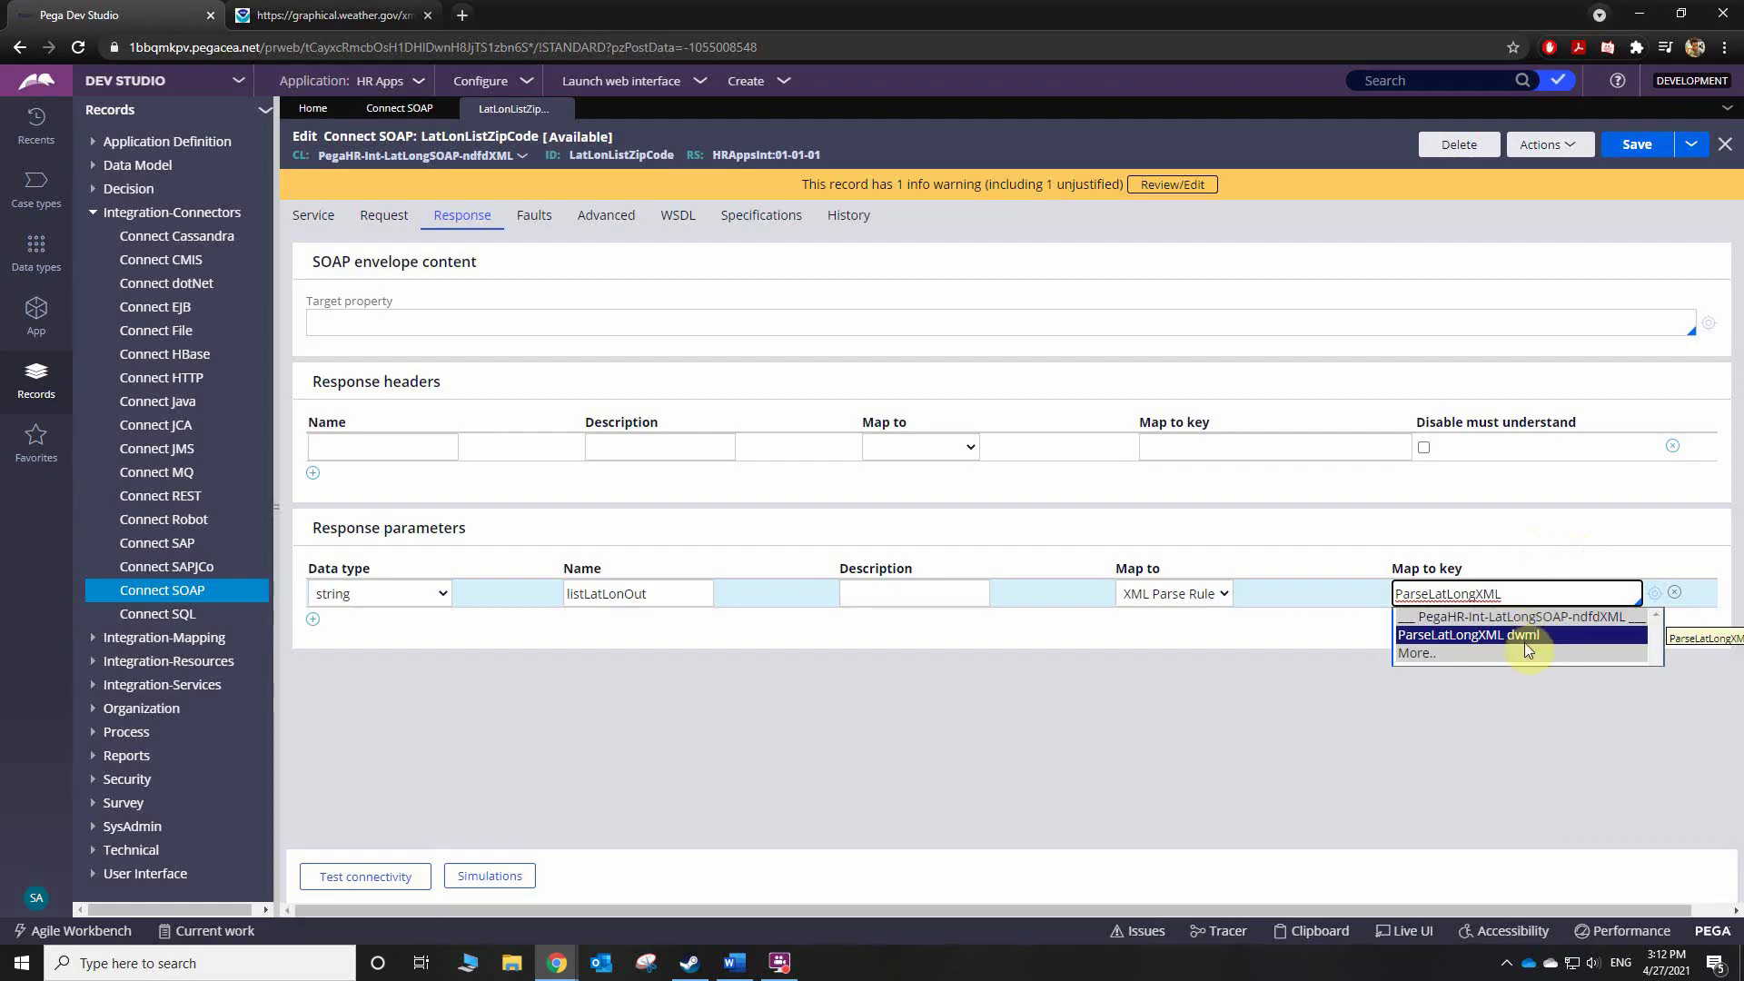
{"action": "left_click", "coordinate": [1530, 634]}
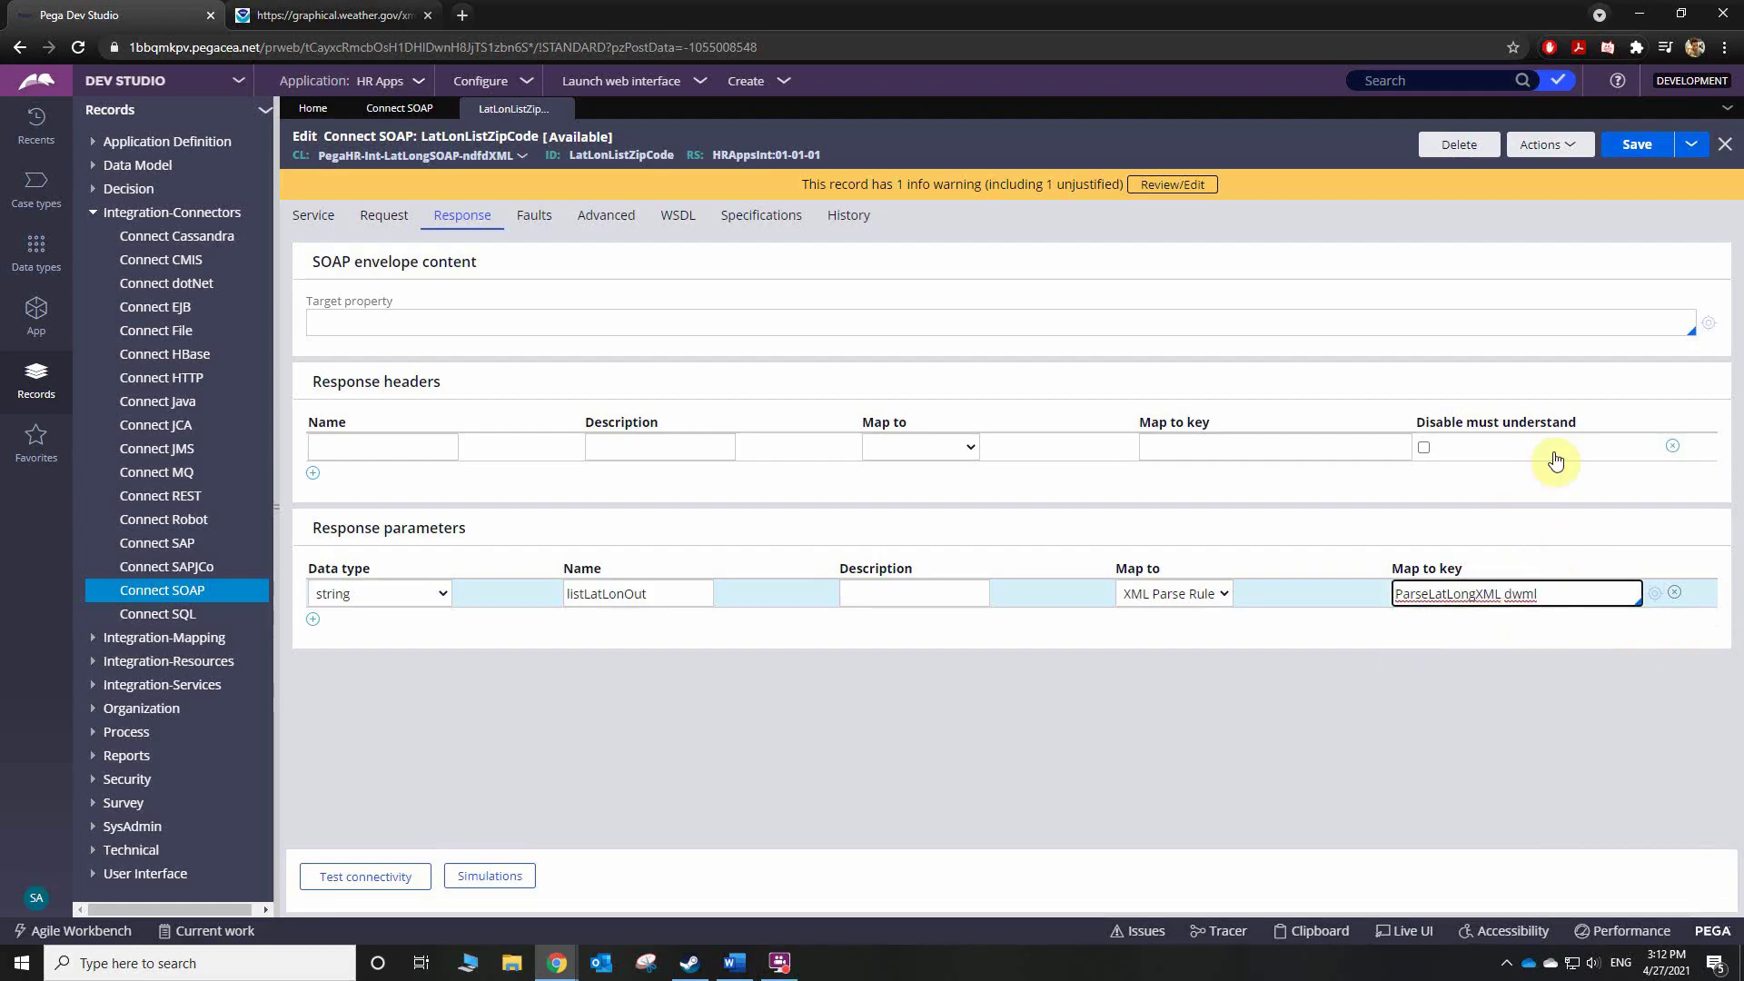
{"action": "left_click", "coordinate": [1638, 149]}
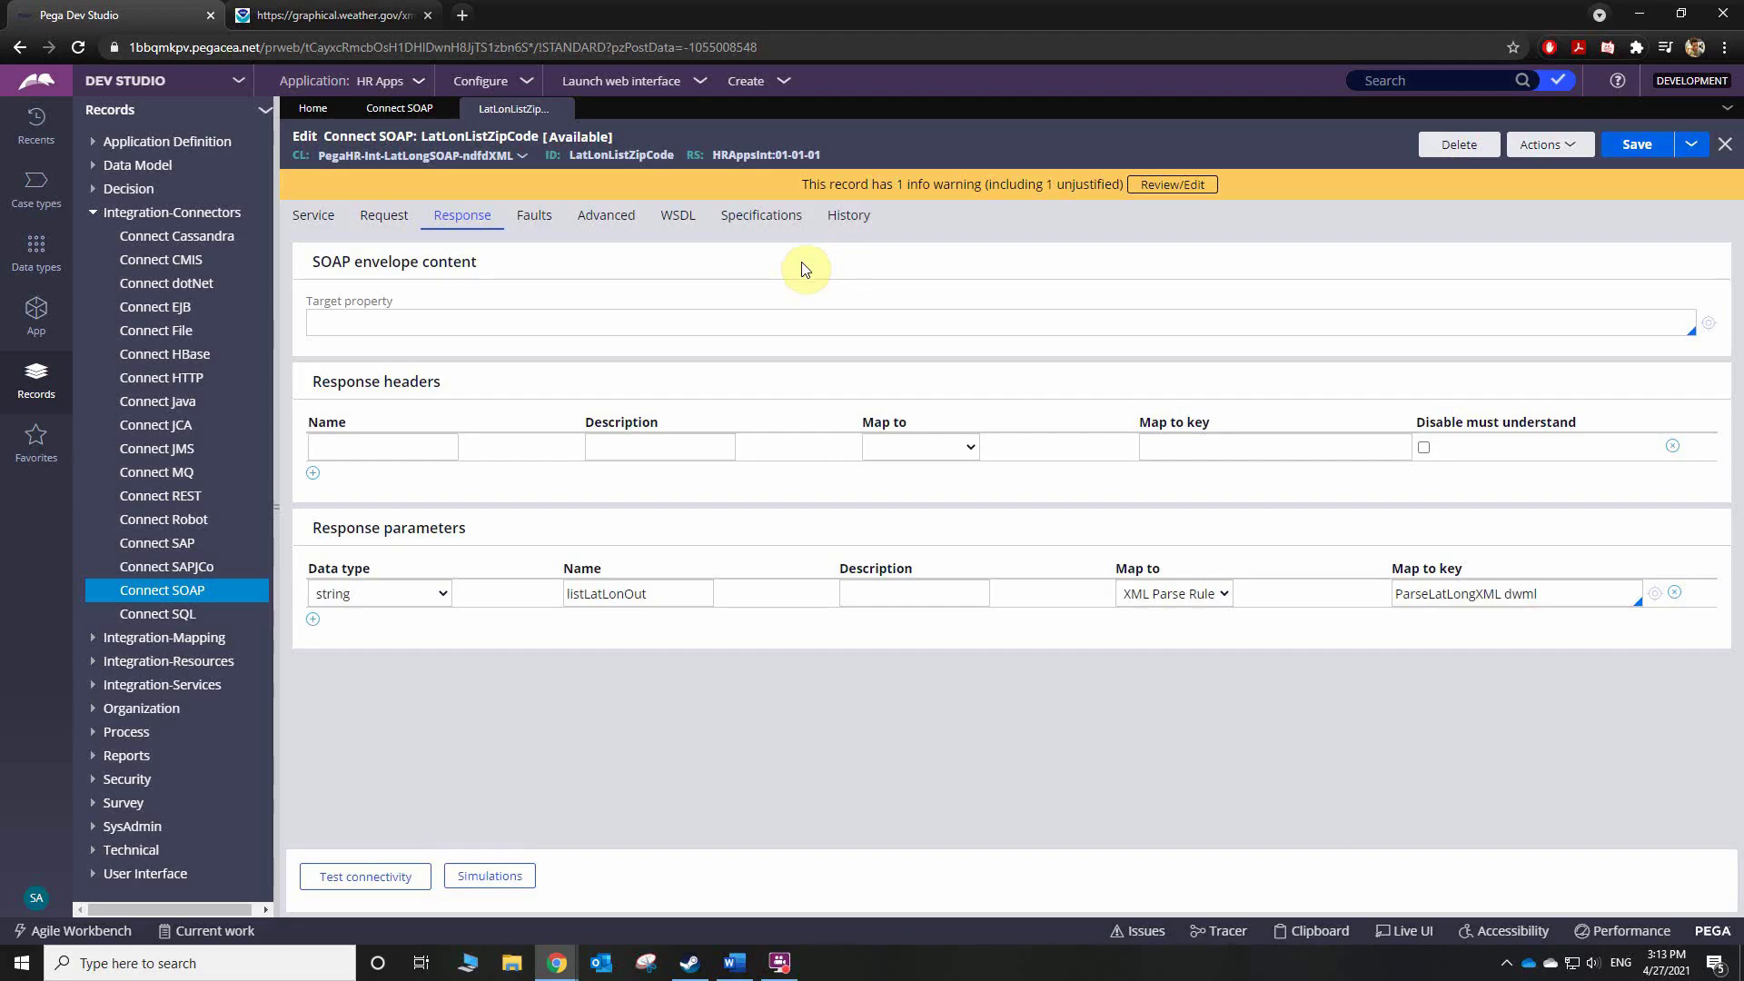
- Show the PegaHR-Int-LatLongSOAP-ndfdXML class in the application's class explorer, with its full name readable
{"action": "left_click", "coordinate": [36, 316]}
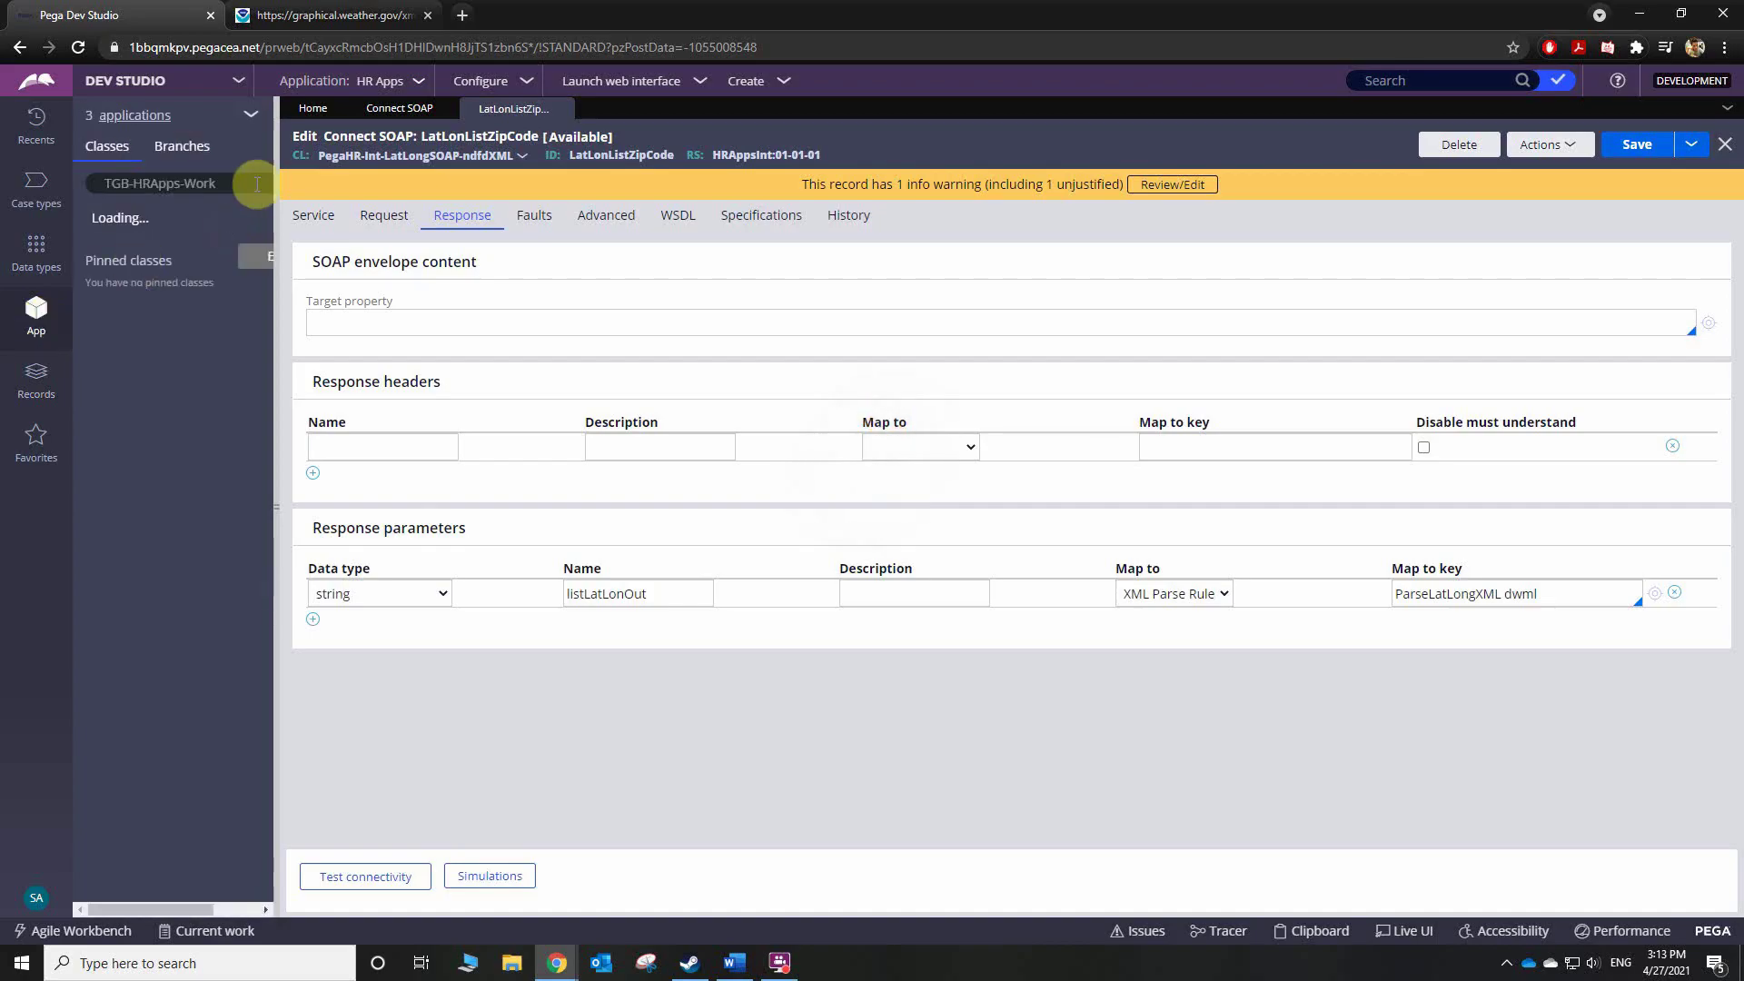
{"action": "left_click", "coordinate": [247, 181]}
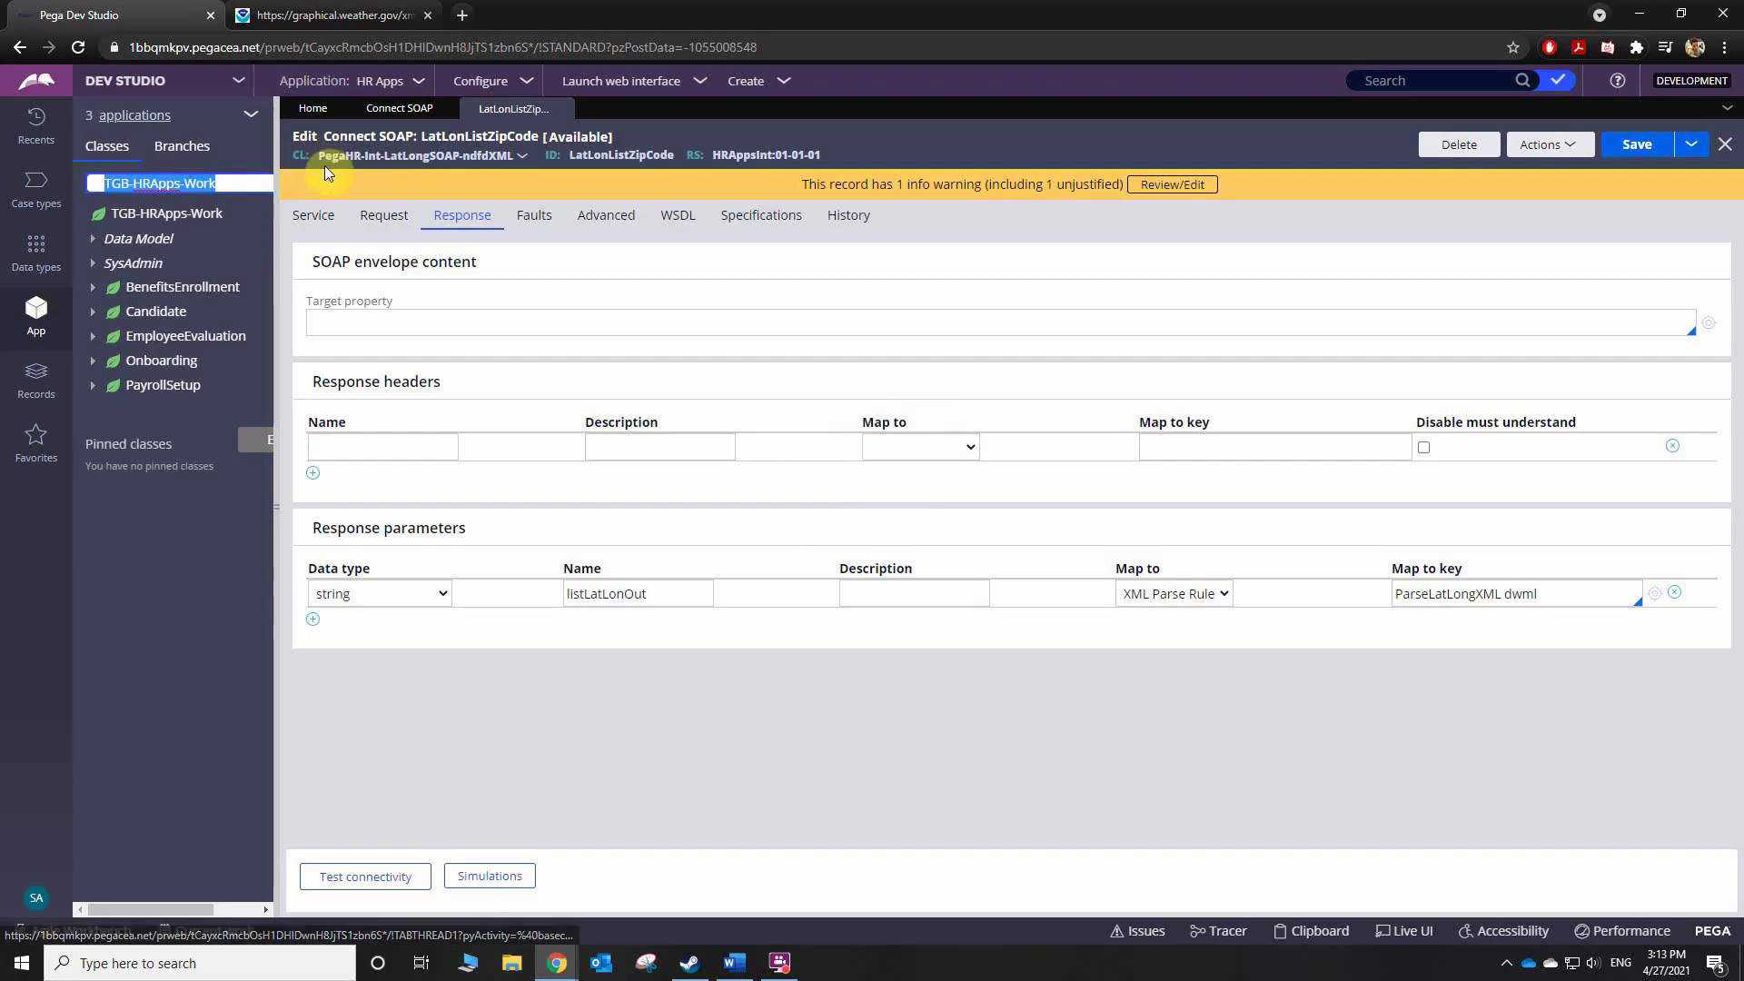
{"action": "type", "text": "pegahr"}
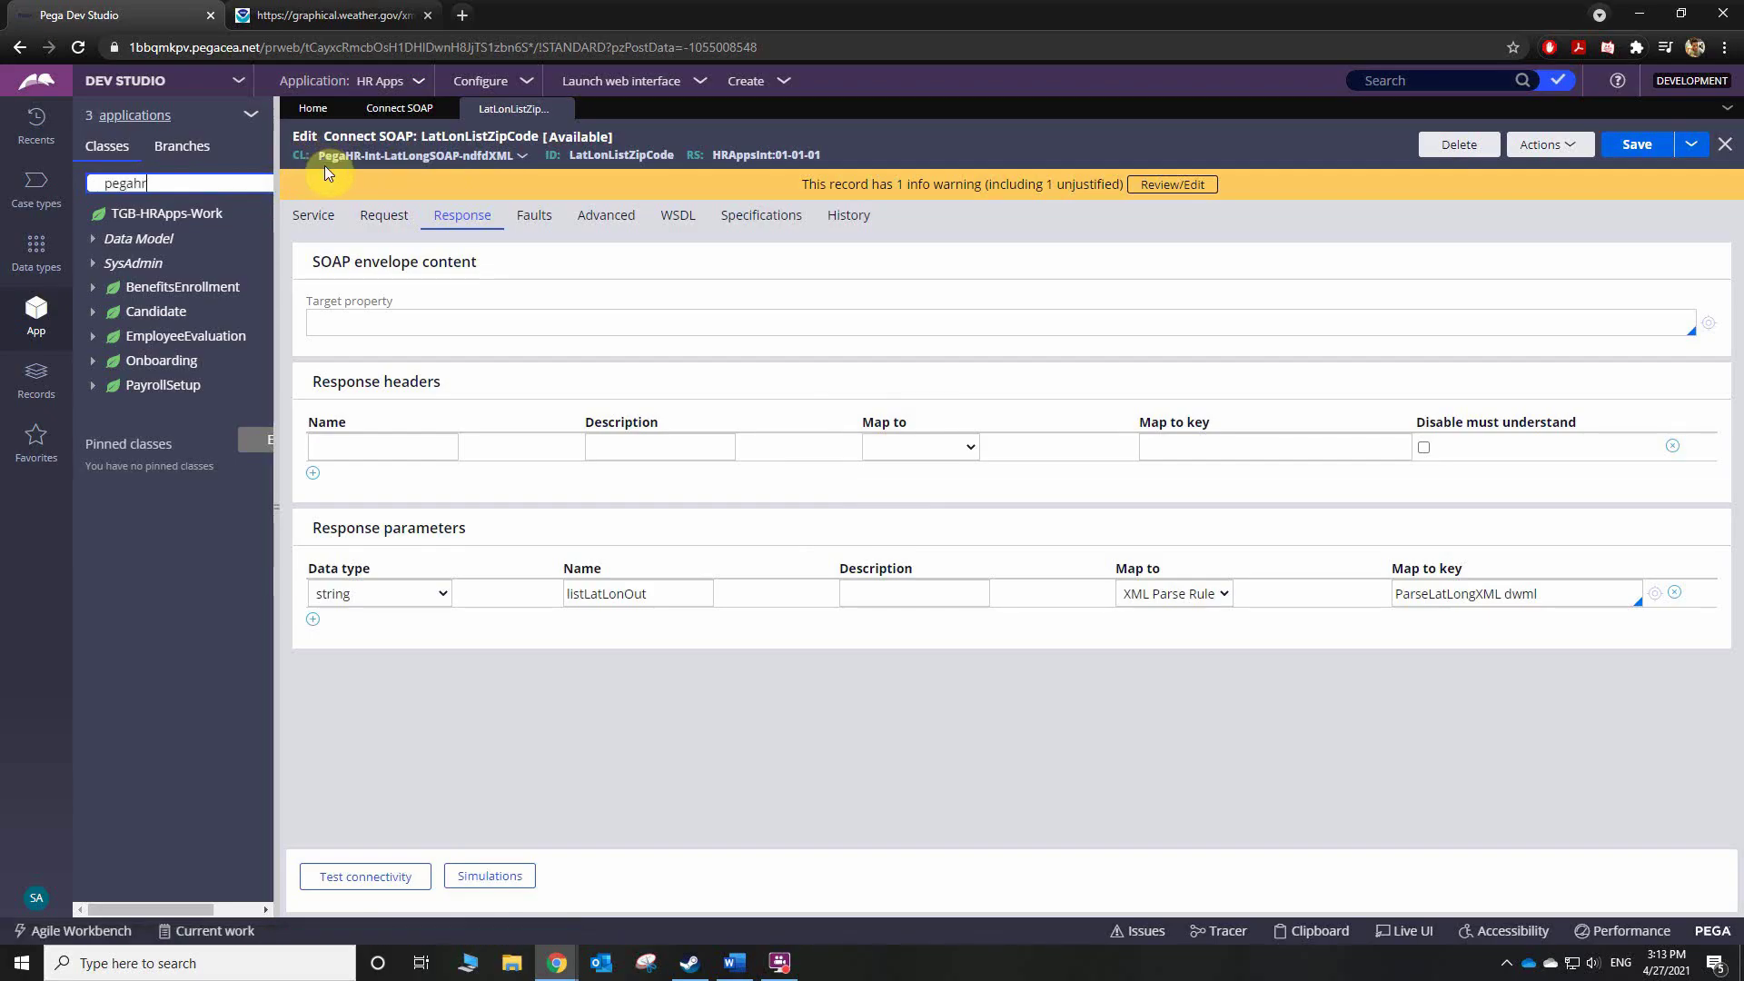
{"action": "type", "text": "-in"}
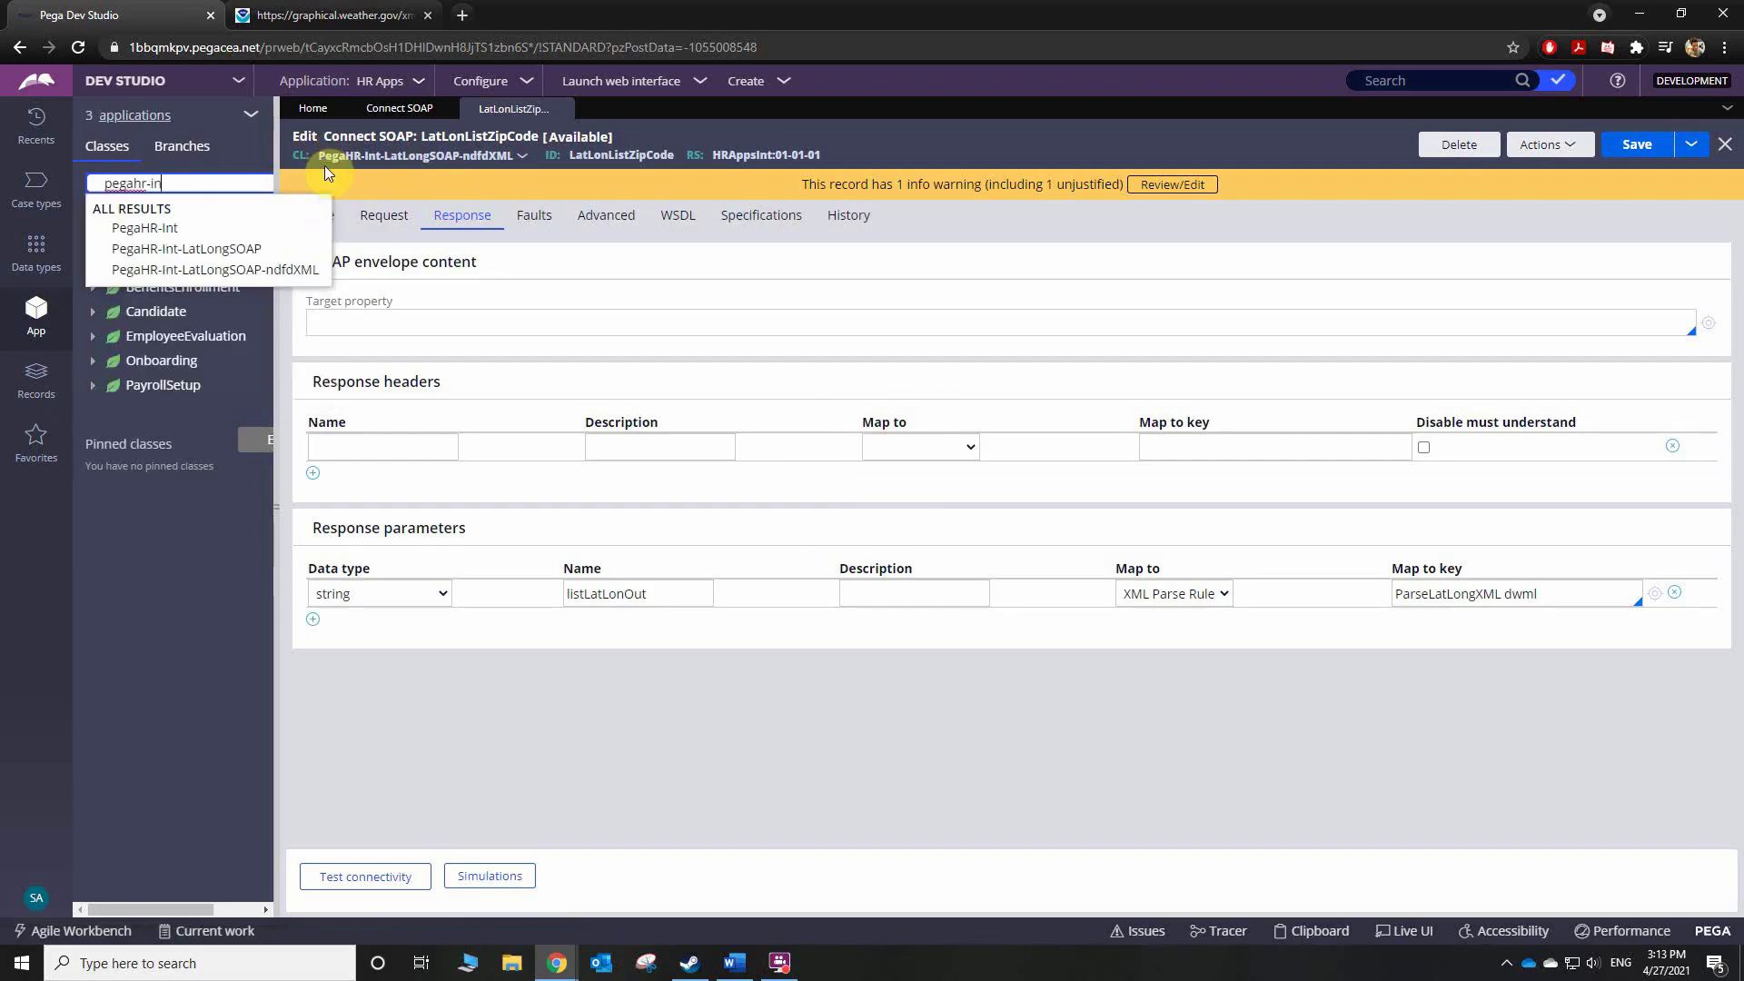
{"action": "type", "text": "t"}
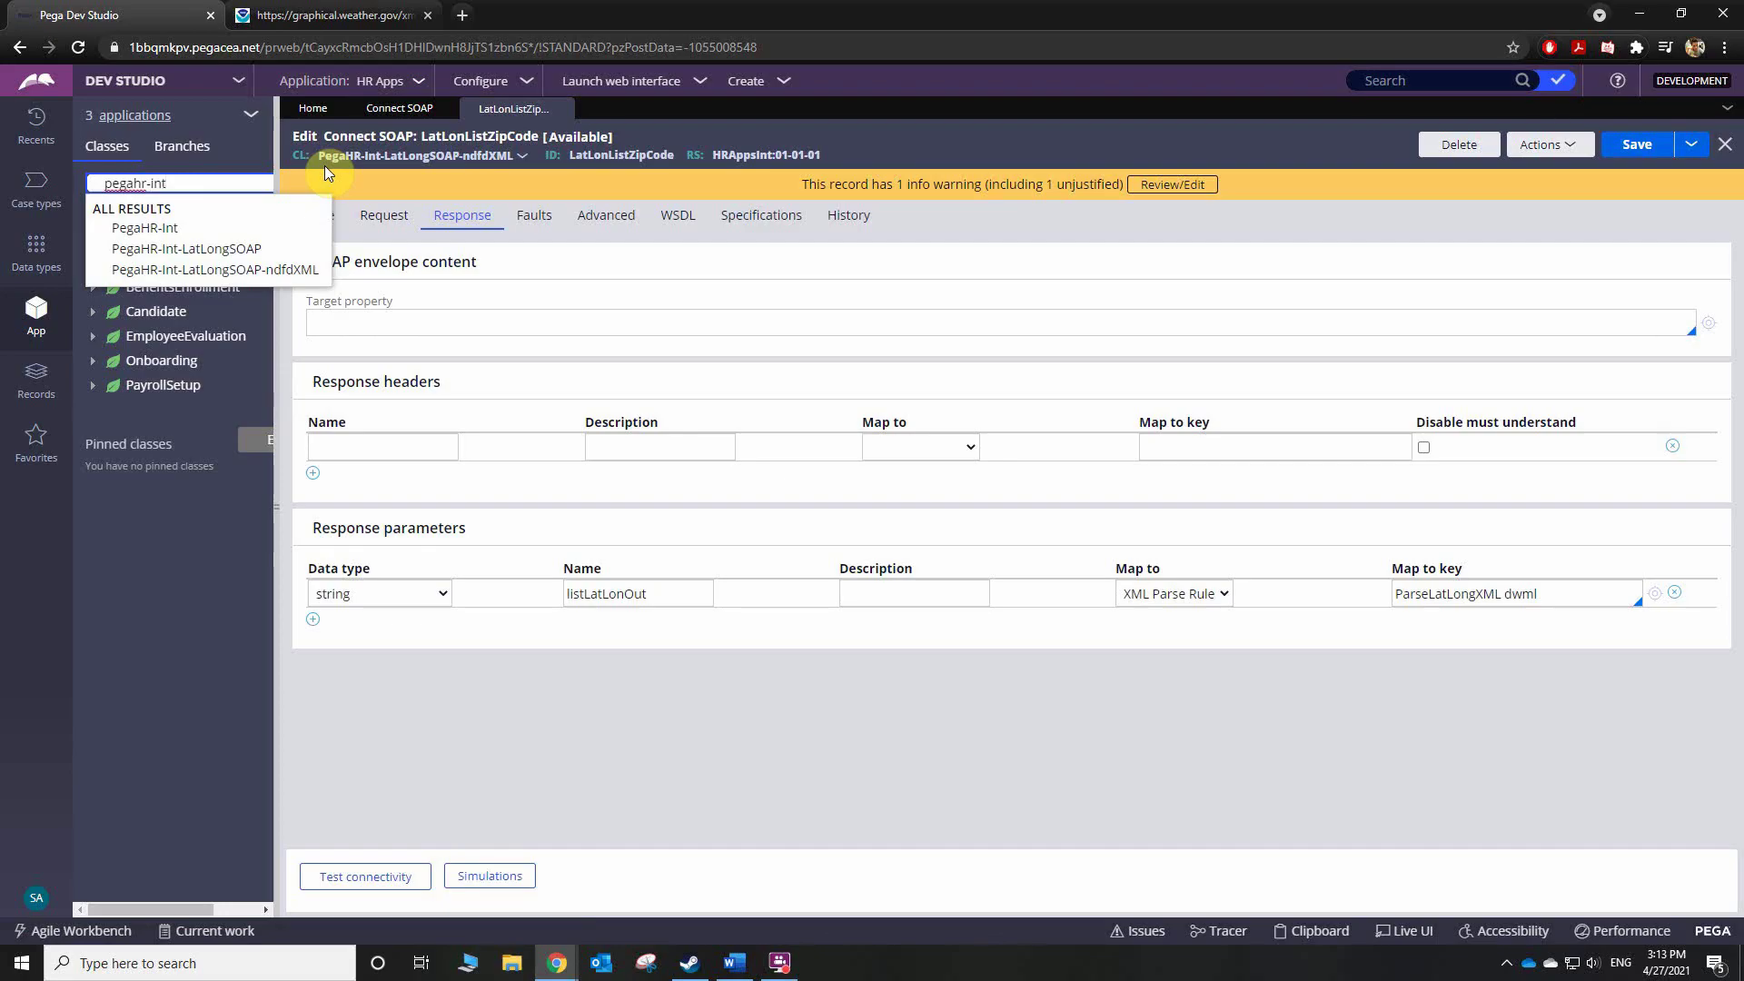
{"action": "left_click", "coordinate": [280, 271]}
{"action": "left_click_drag", "start_coordinate": [277, 259], "coordinate": [303, 259]}
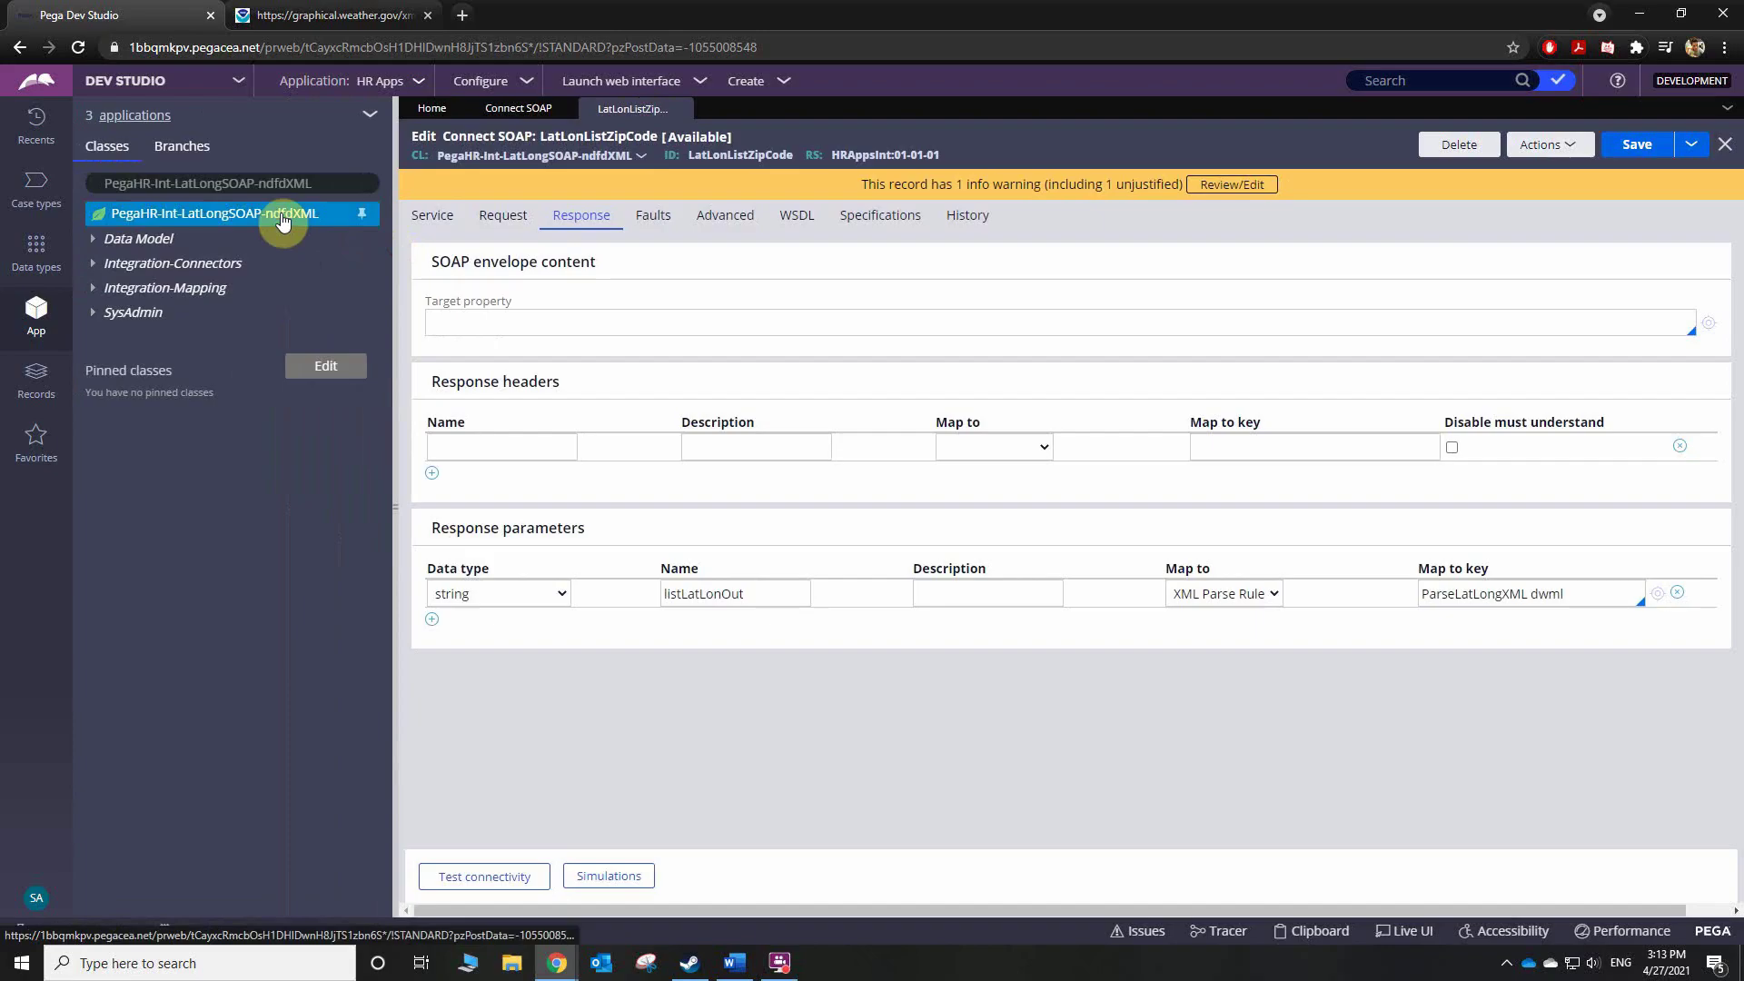
- Create and open a data page labelled RetrieveLatLongDP in the PegaHR-Int-LatLongSOAP-ndfdXML class
{"action": "right_click", "coordinate": [281, 221]}
{"action": "mouse_move", "coordinate": [282, 240]}
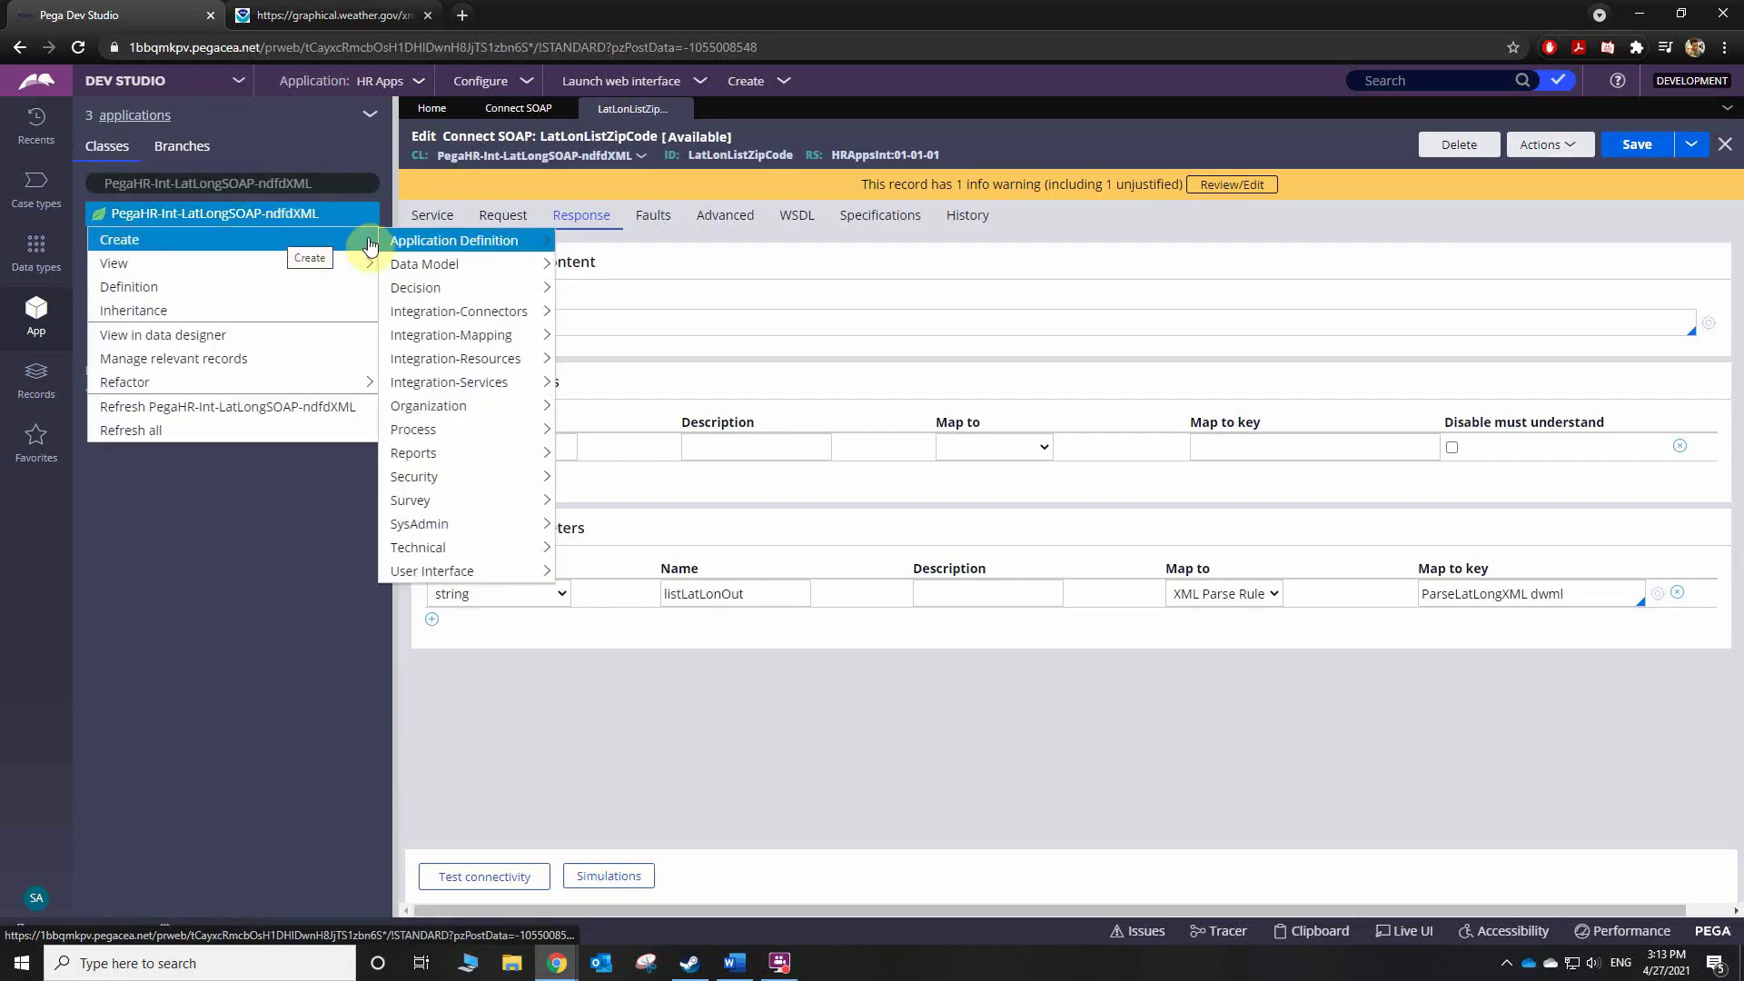
{"action": "mouse_move", "coordinate": [502, 275]}
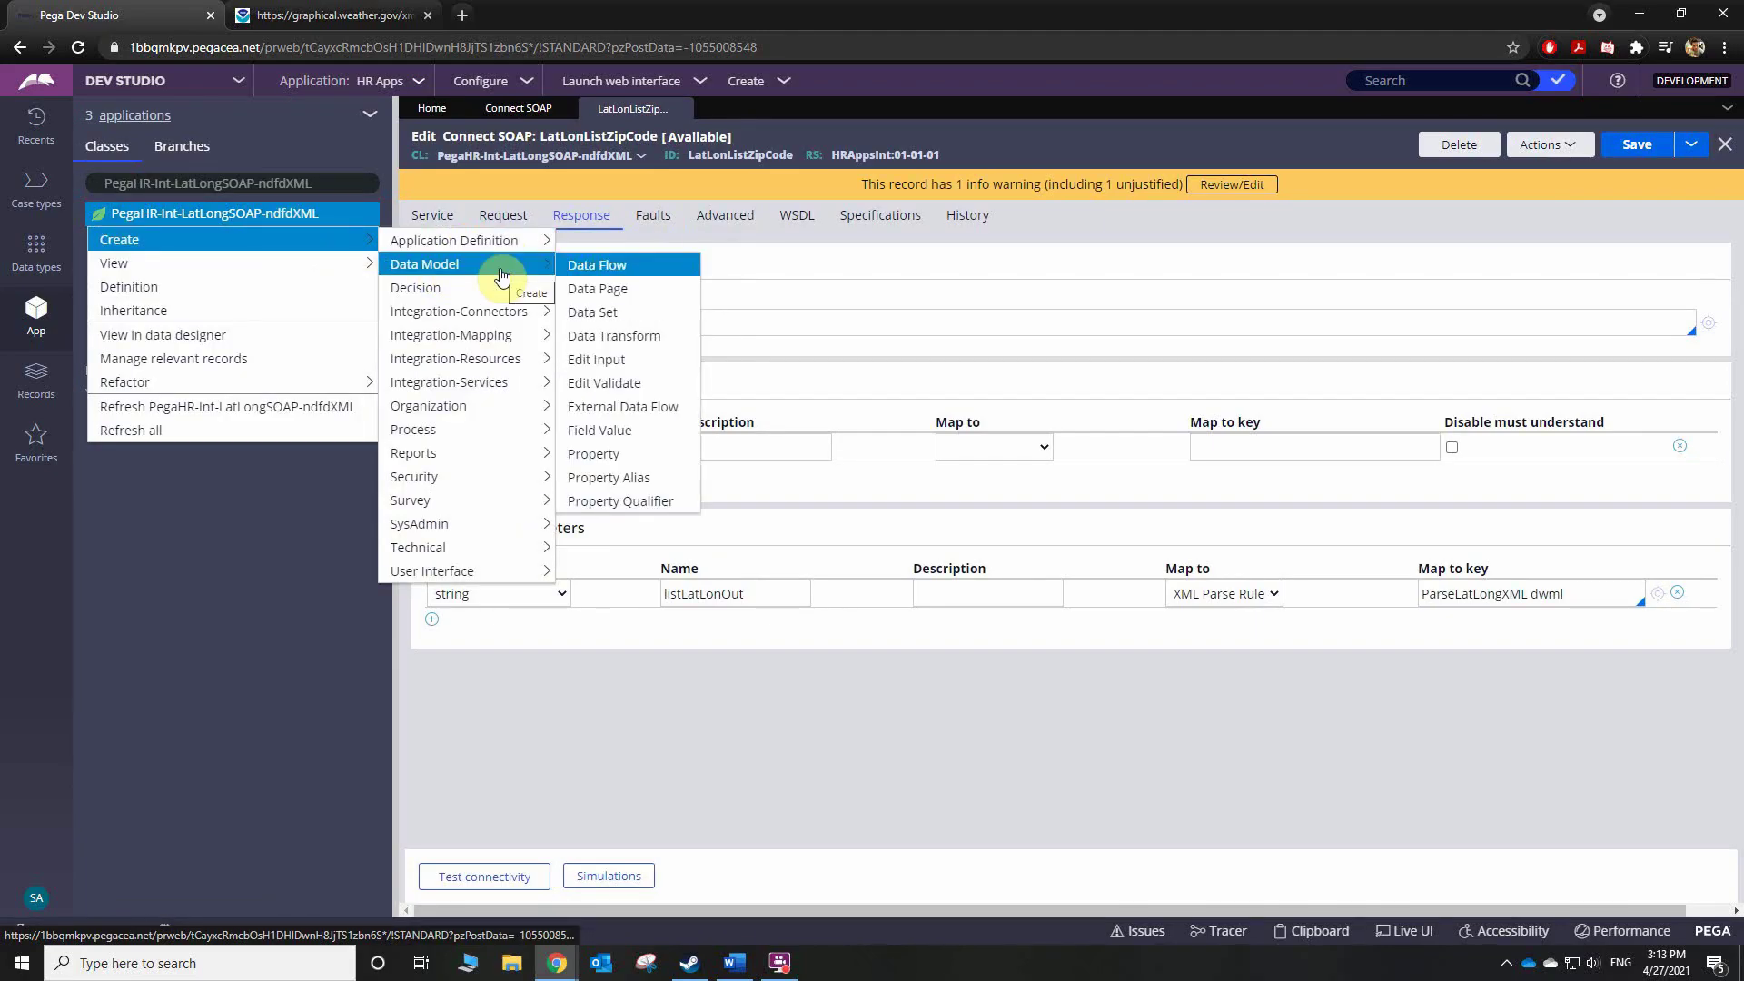
{"action": "left_click", "coordinate": [600, 288]}
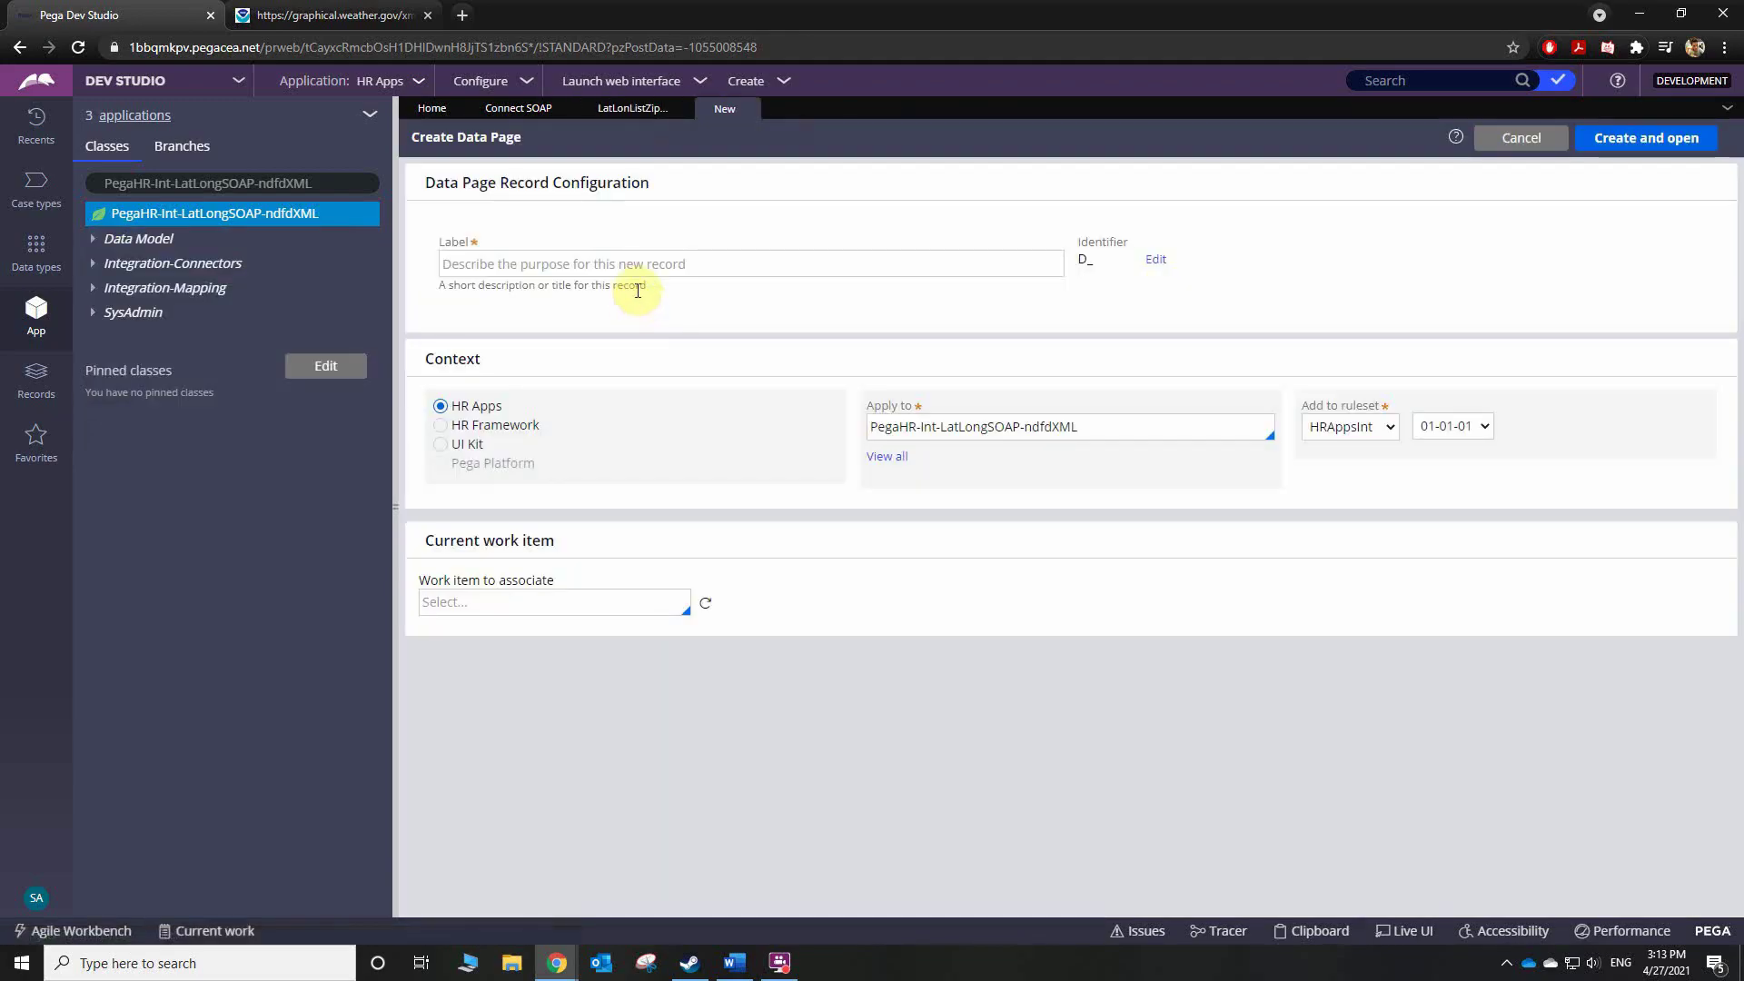
{"action": "left_click", "coordinate": [666, 265]}
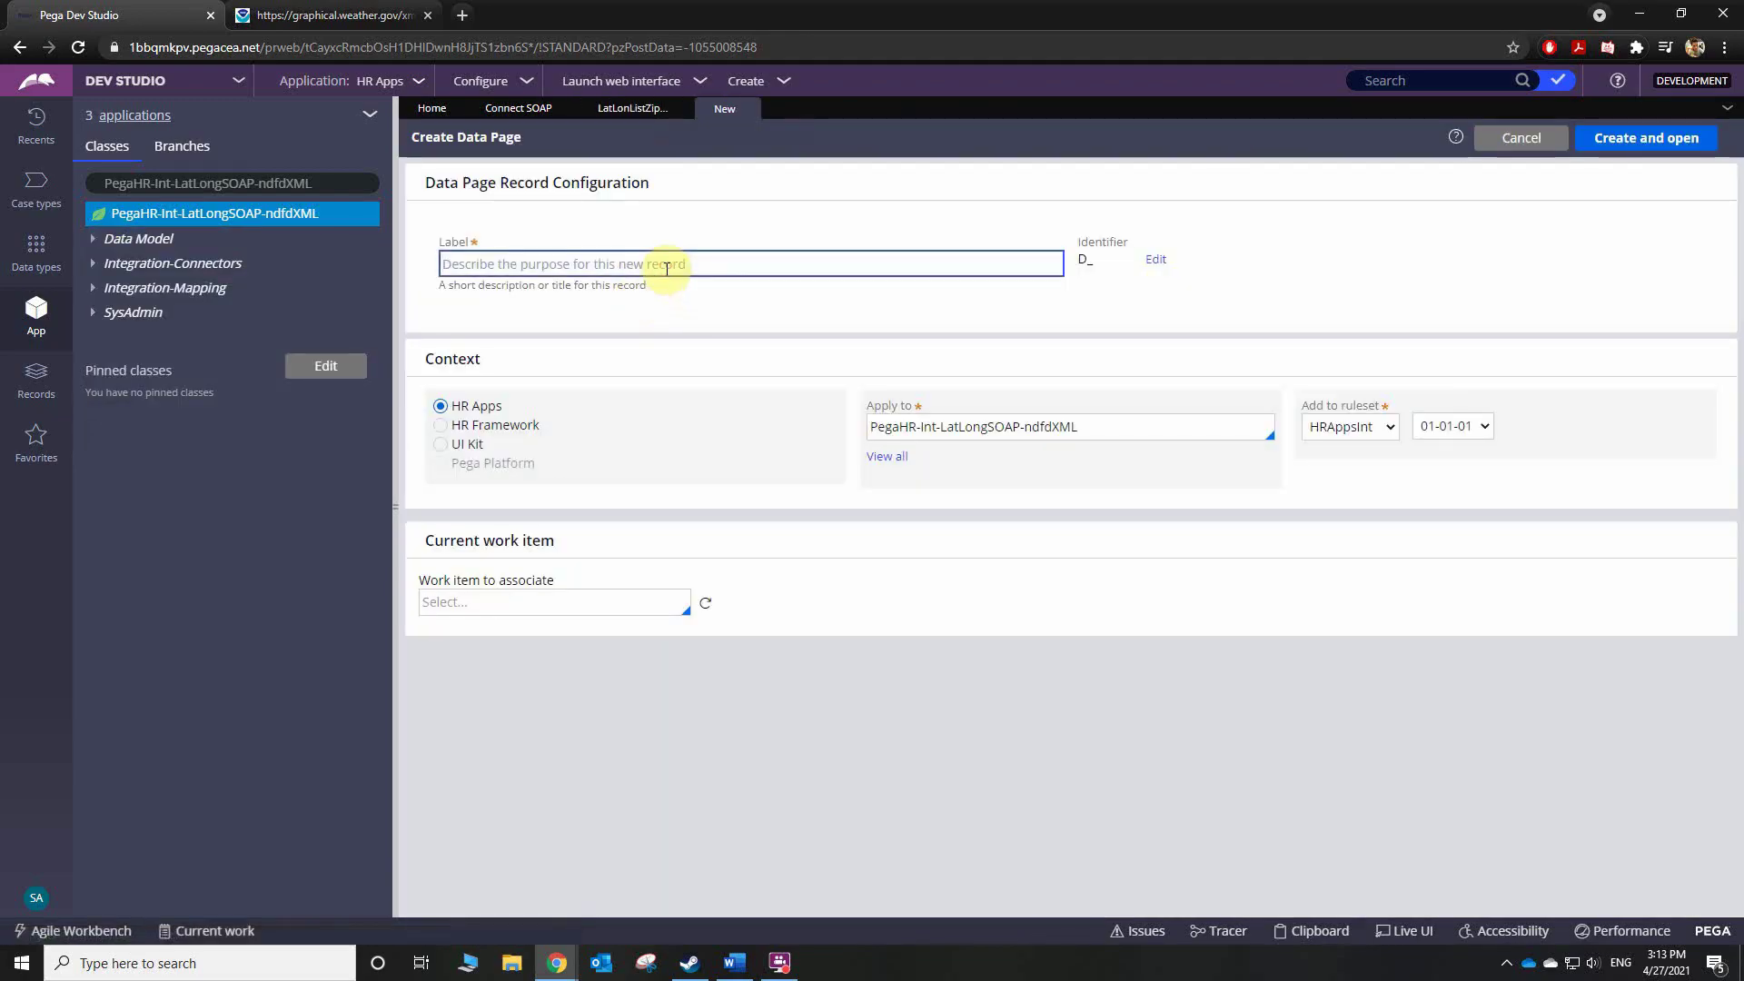
{"action": "type", "text": "RetrieveLatLongDP"}
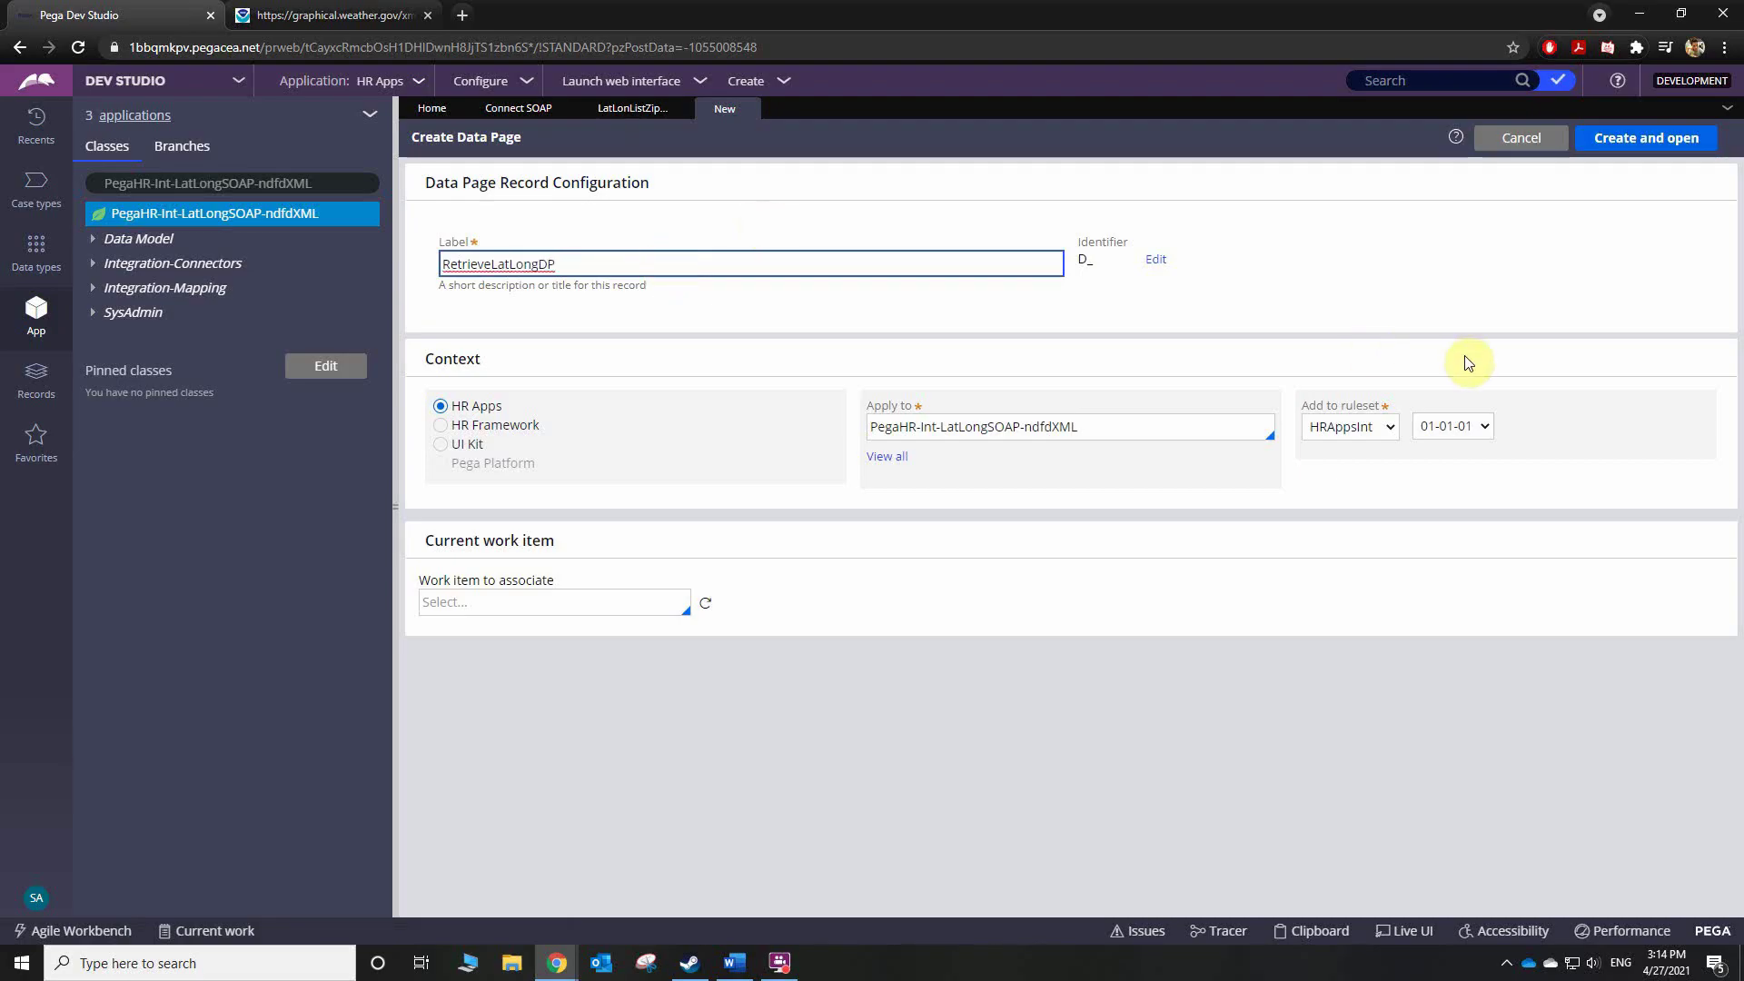
{"action": "left_click", "coordinate": [1627, 143]}
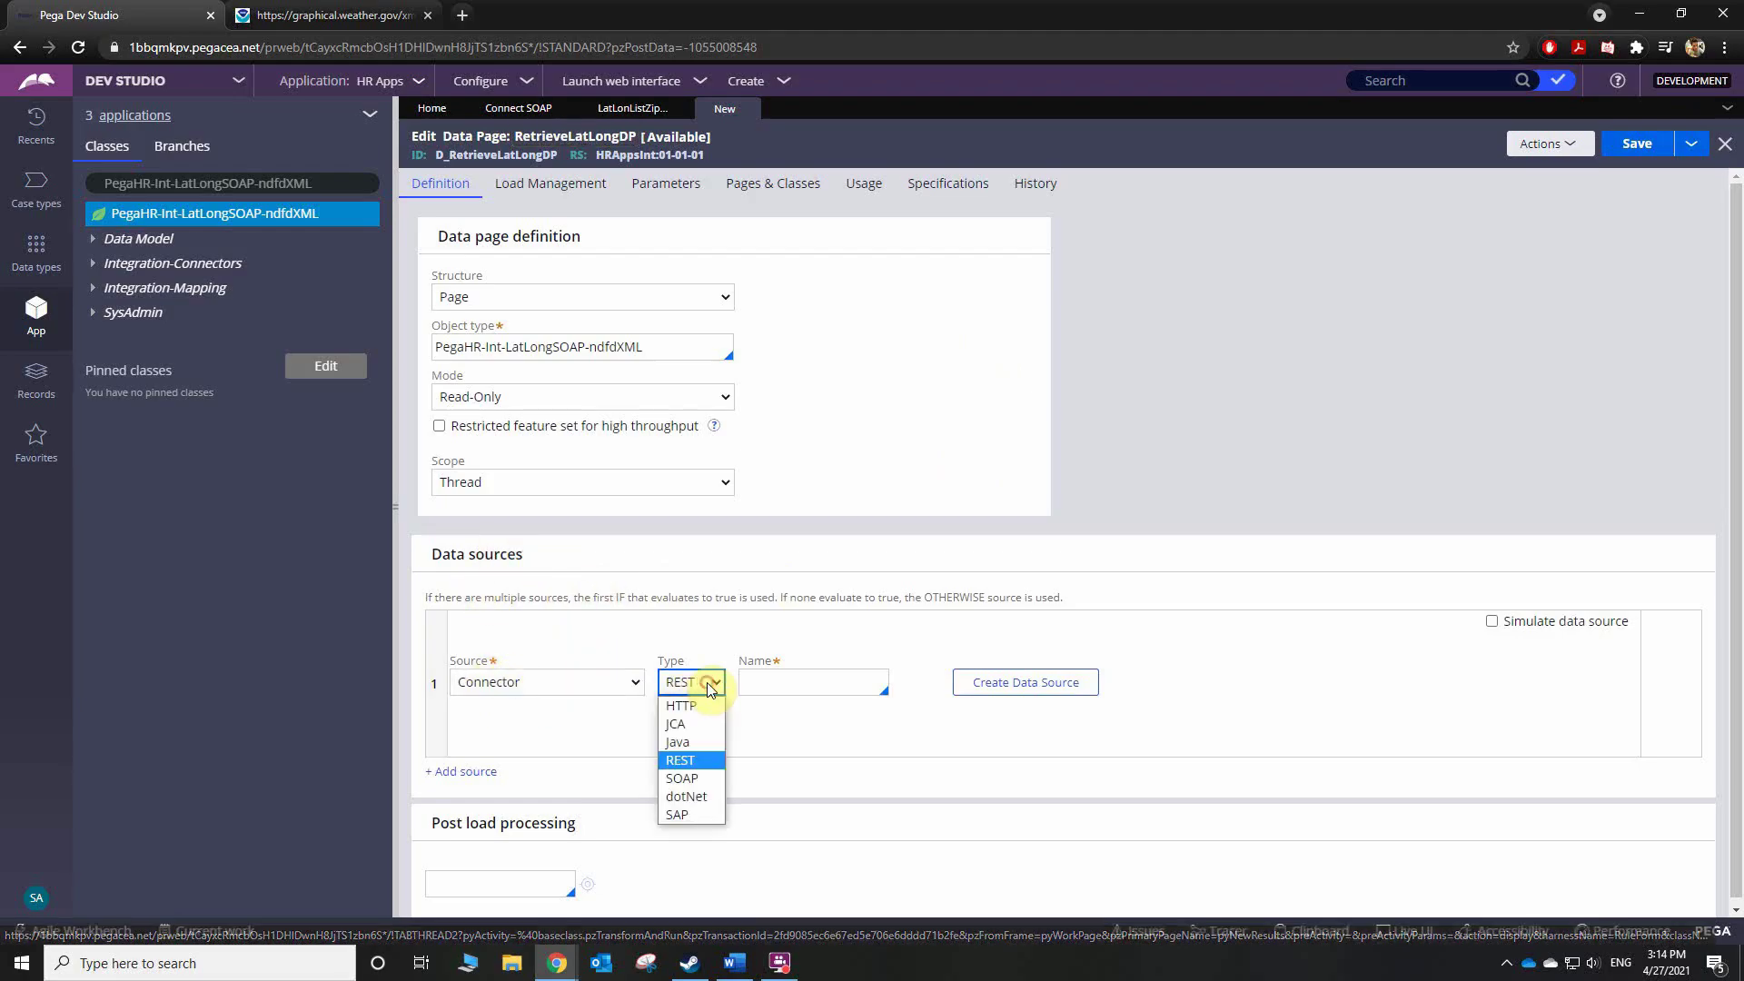
- Set the data page's source to the SOAP connector LatLonListZipCode of class PegaHR-Int-LatLongSOAP-ndfdXML
{"action": "left_click", "coordinate": [681, 779]}
{"action": "left_click", "coordinate": [808, 677]}
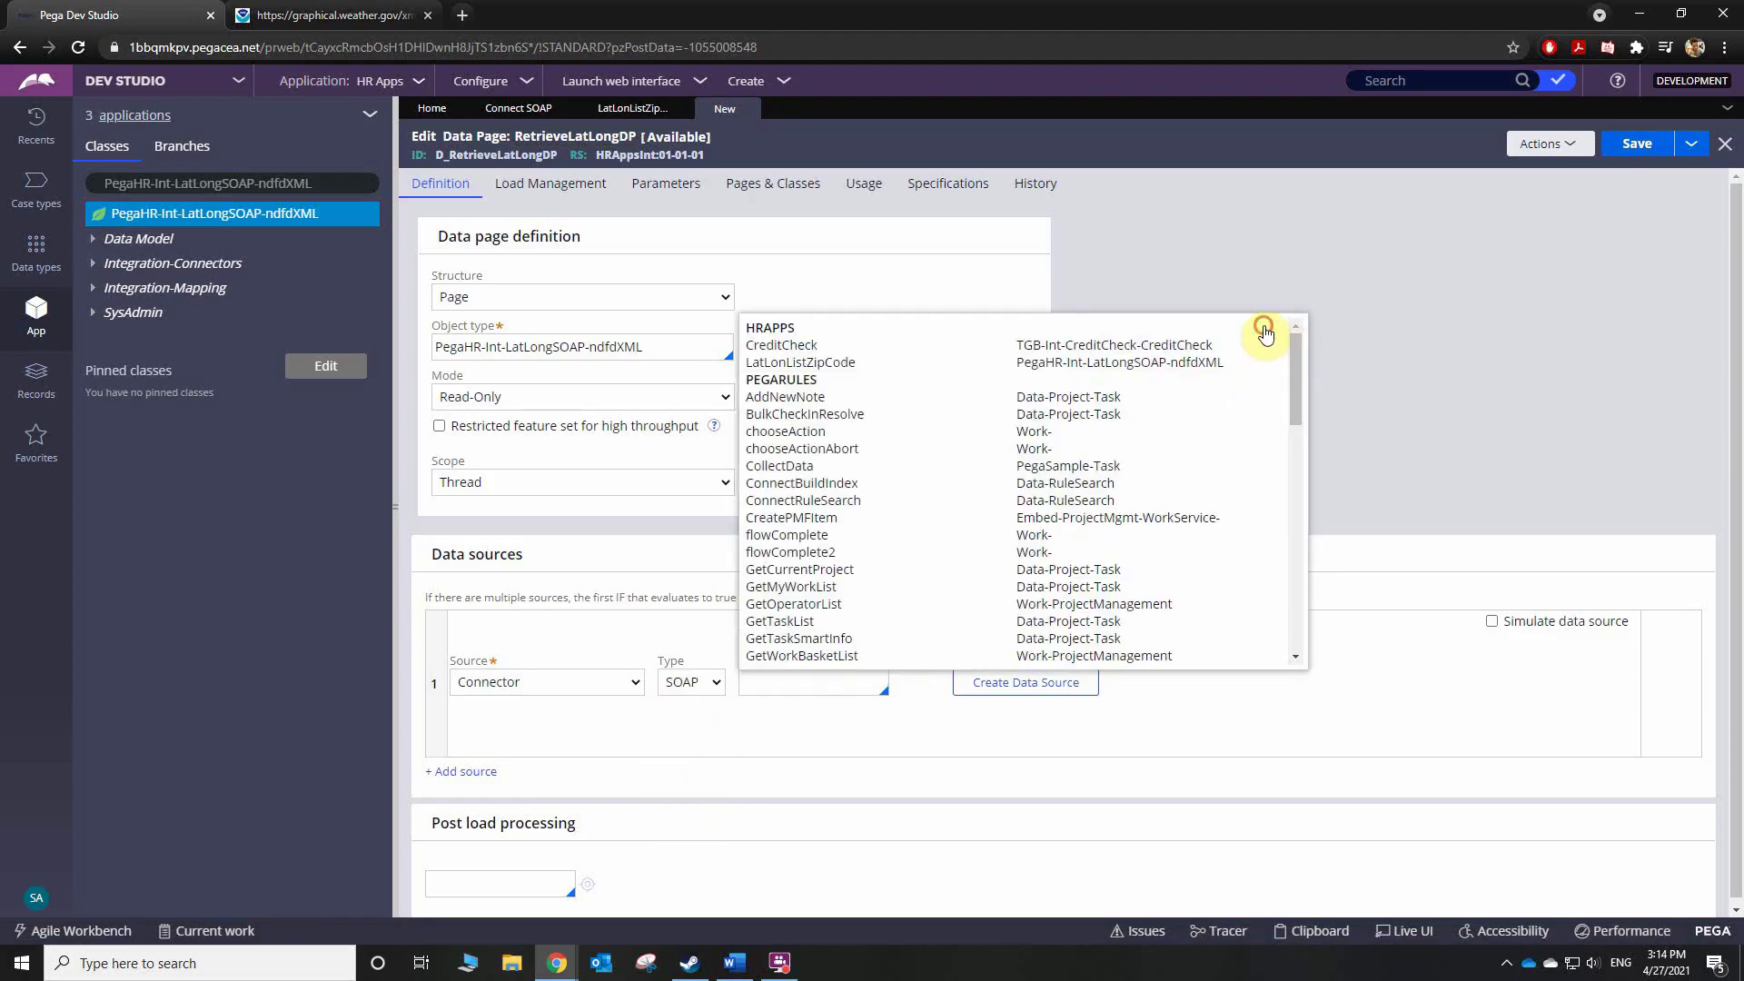
{"action": "left_click", "coordinate": [1115, 366]}
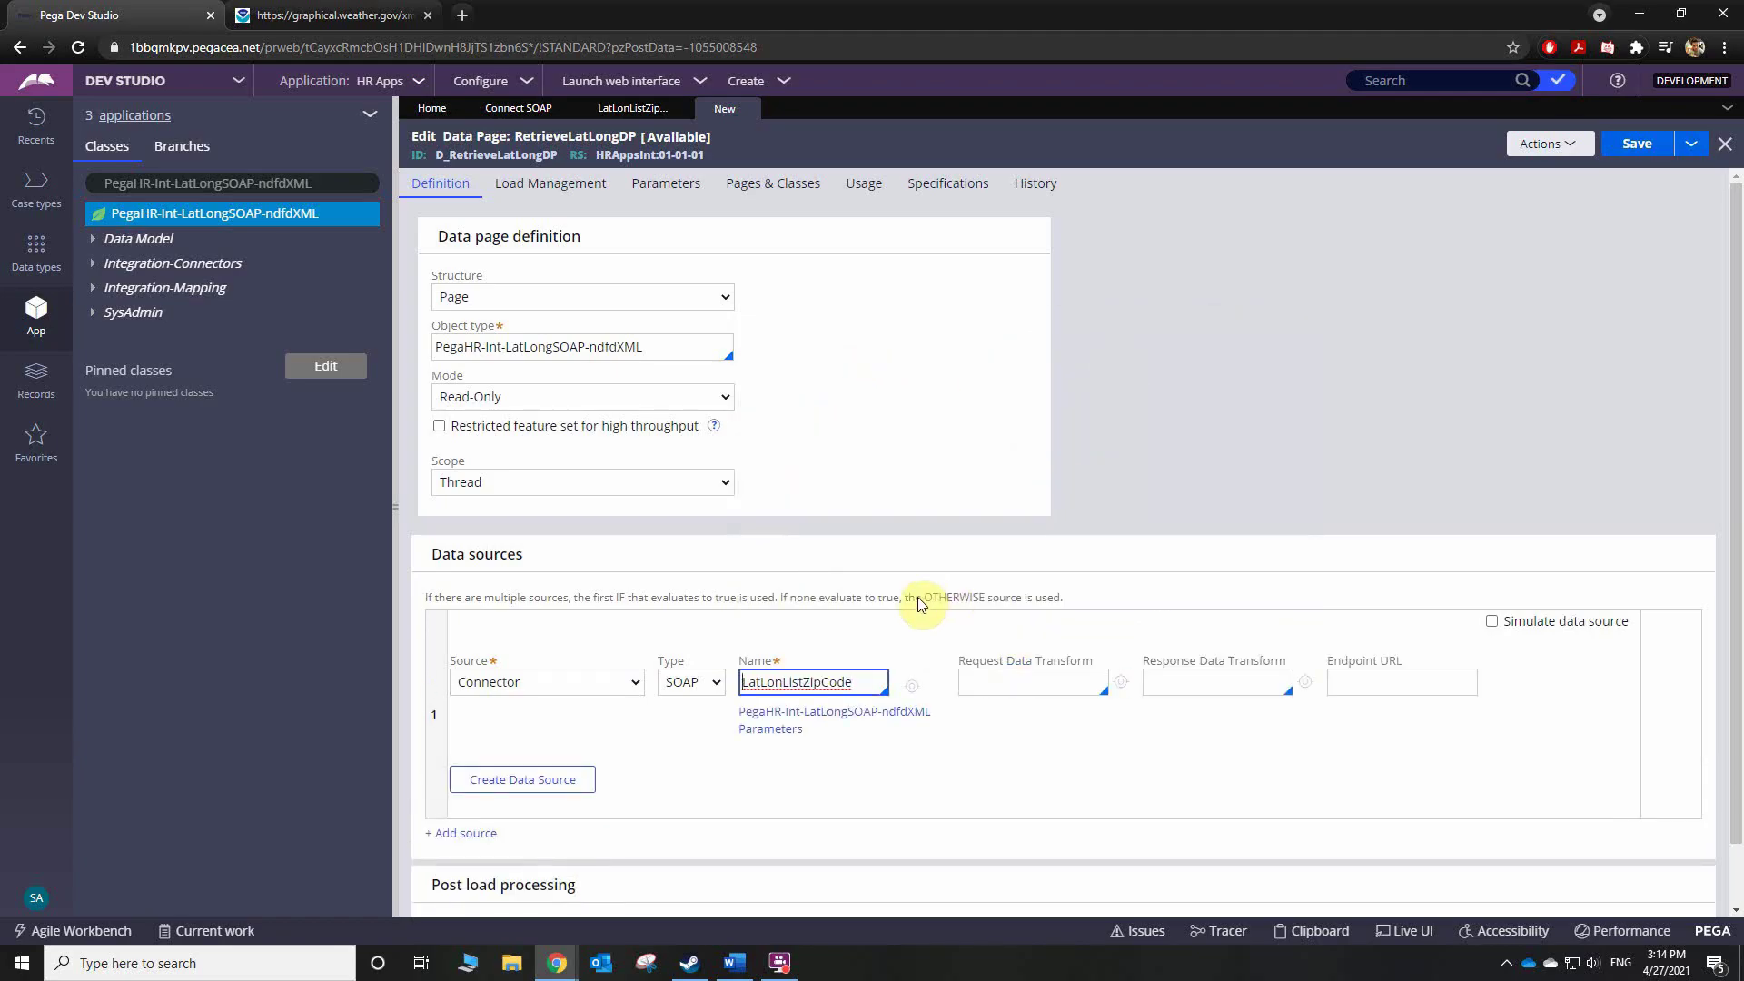
{"action": "left_click", "coordinate": [912, 653]}
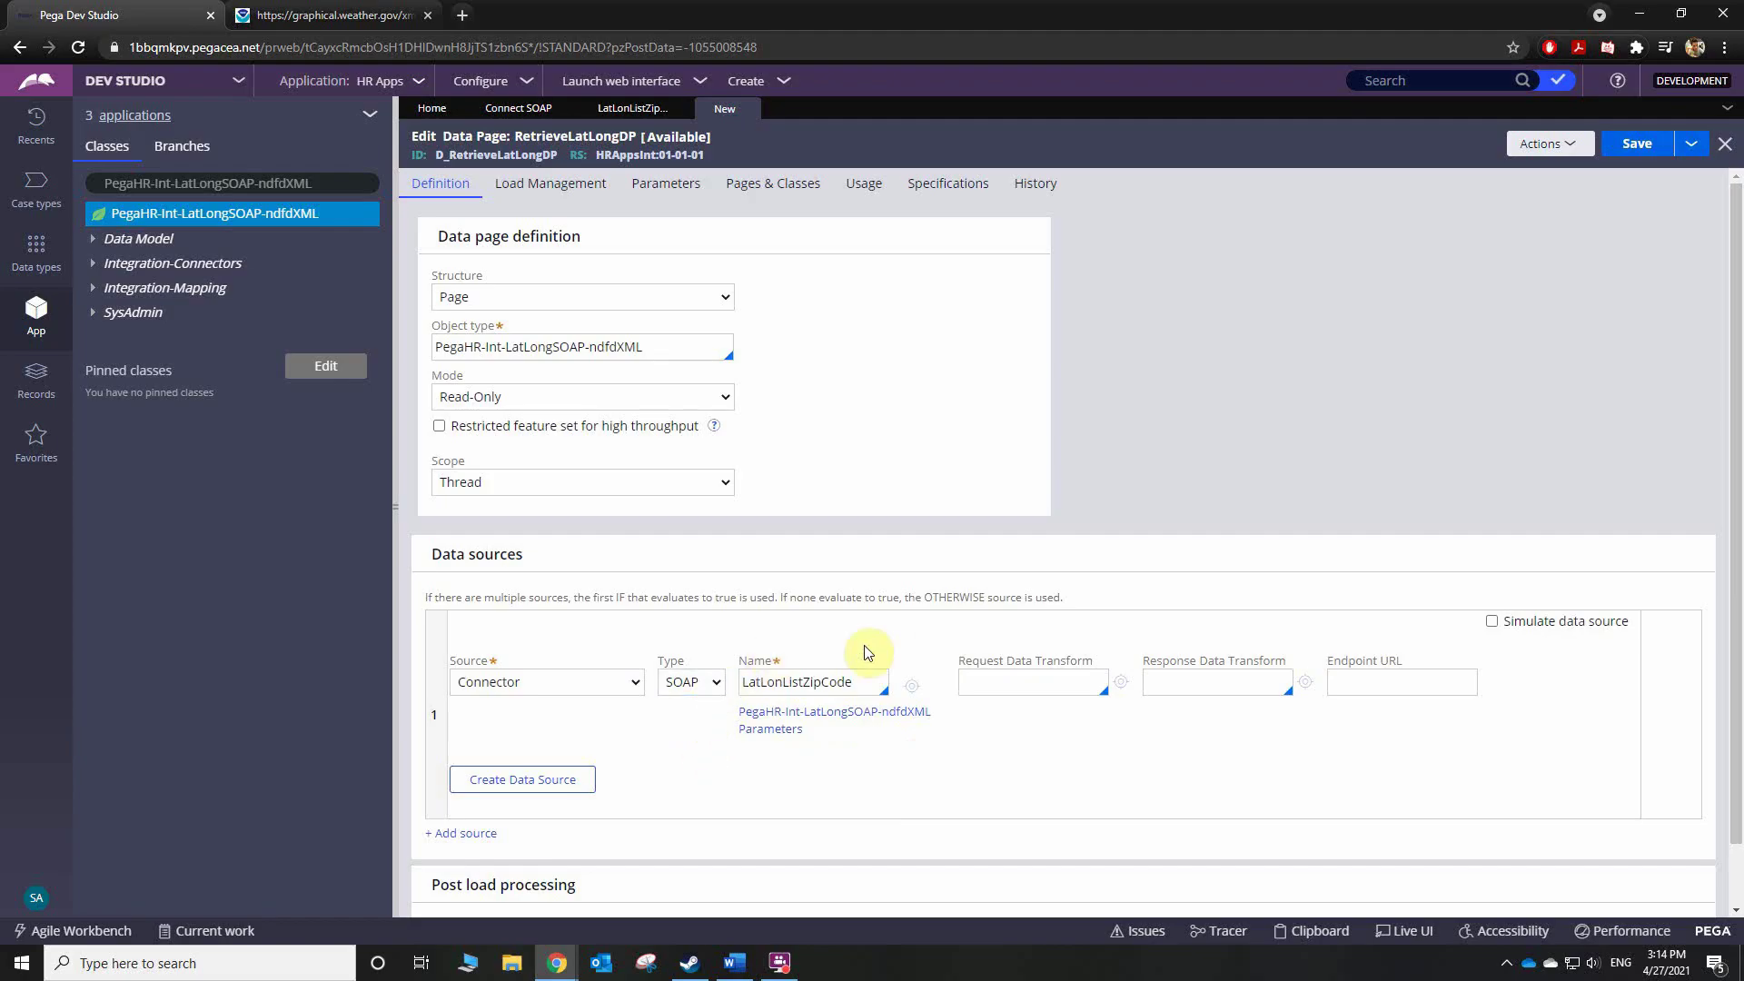
- Assign SendZipCode as the source's request data transform, then create and open that transform record
{"action": "left_click", "coordinate": [1013, 681]}
{"action": "type", "text": "SendZipCode"}
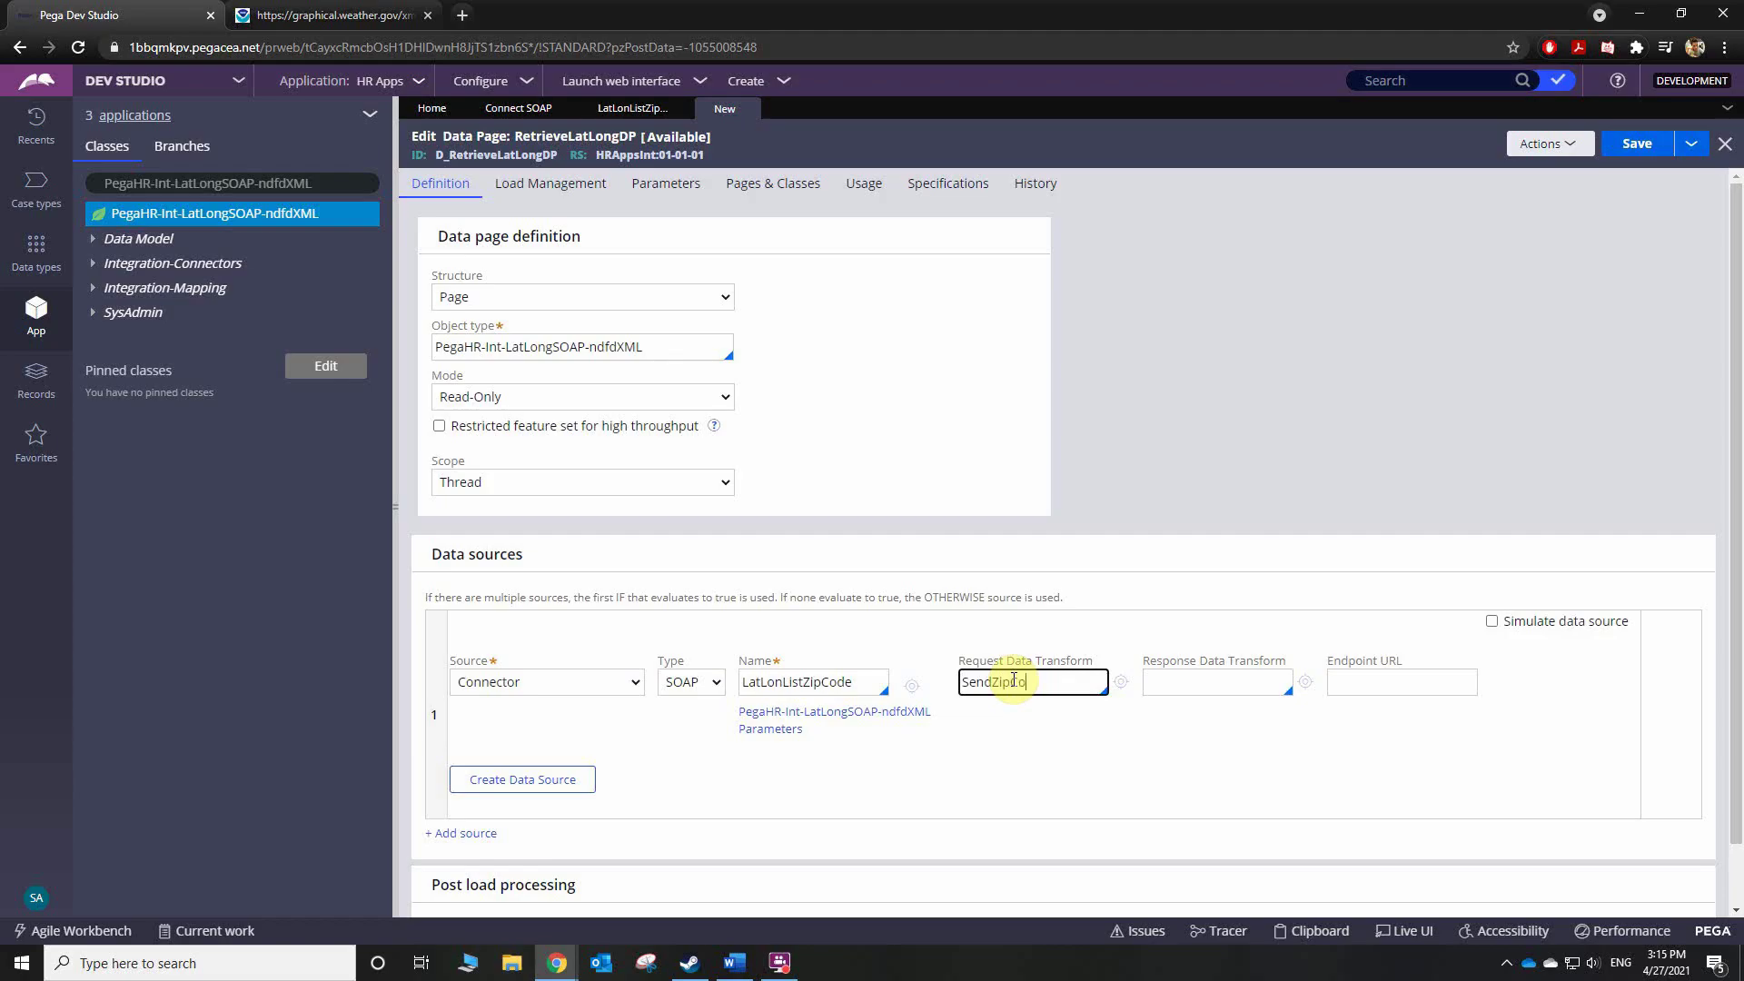
{"action": "left_click", "coordinate": [1120, 683]}
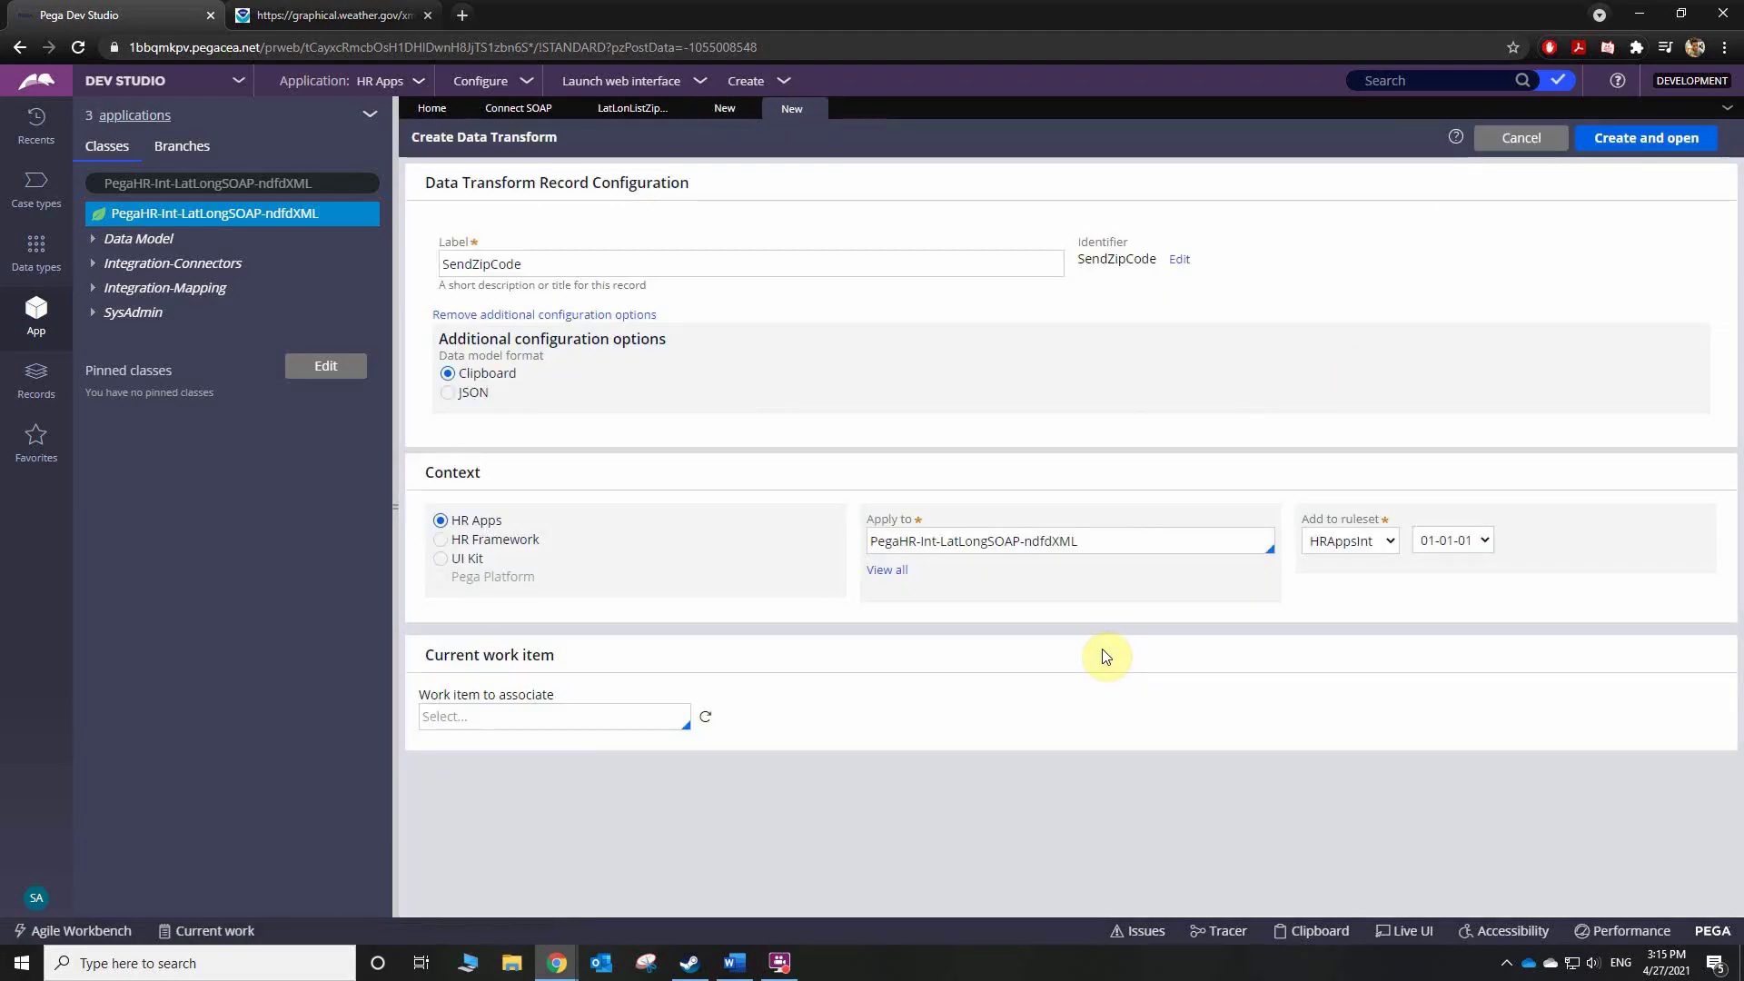
{"action": "left_click", "coordinate": [1615, 141]}
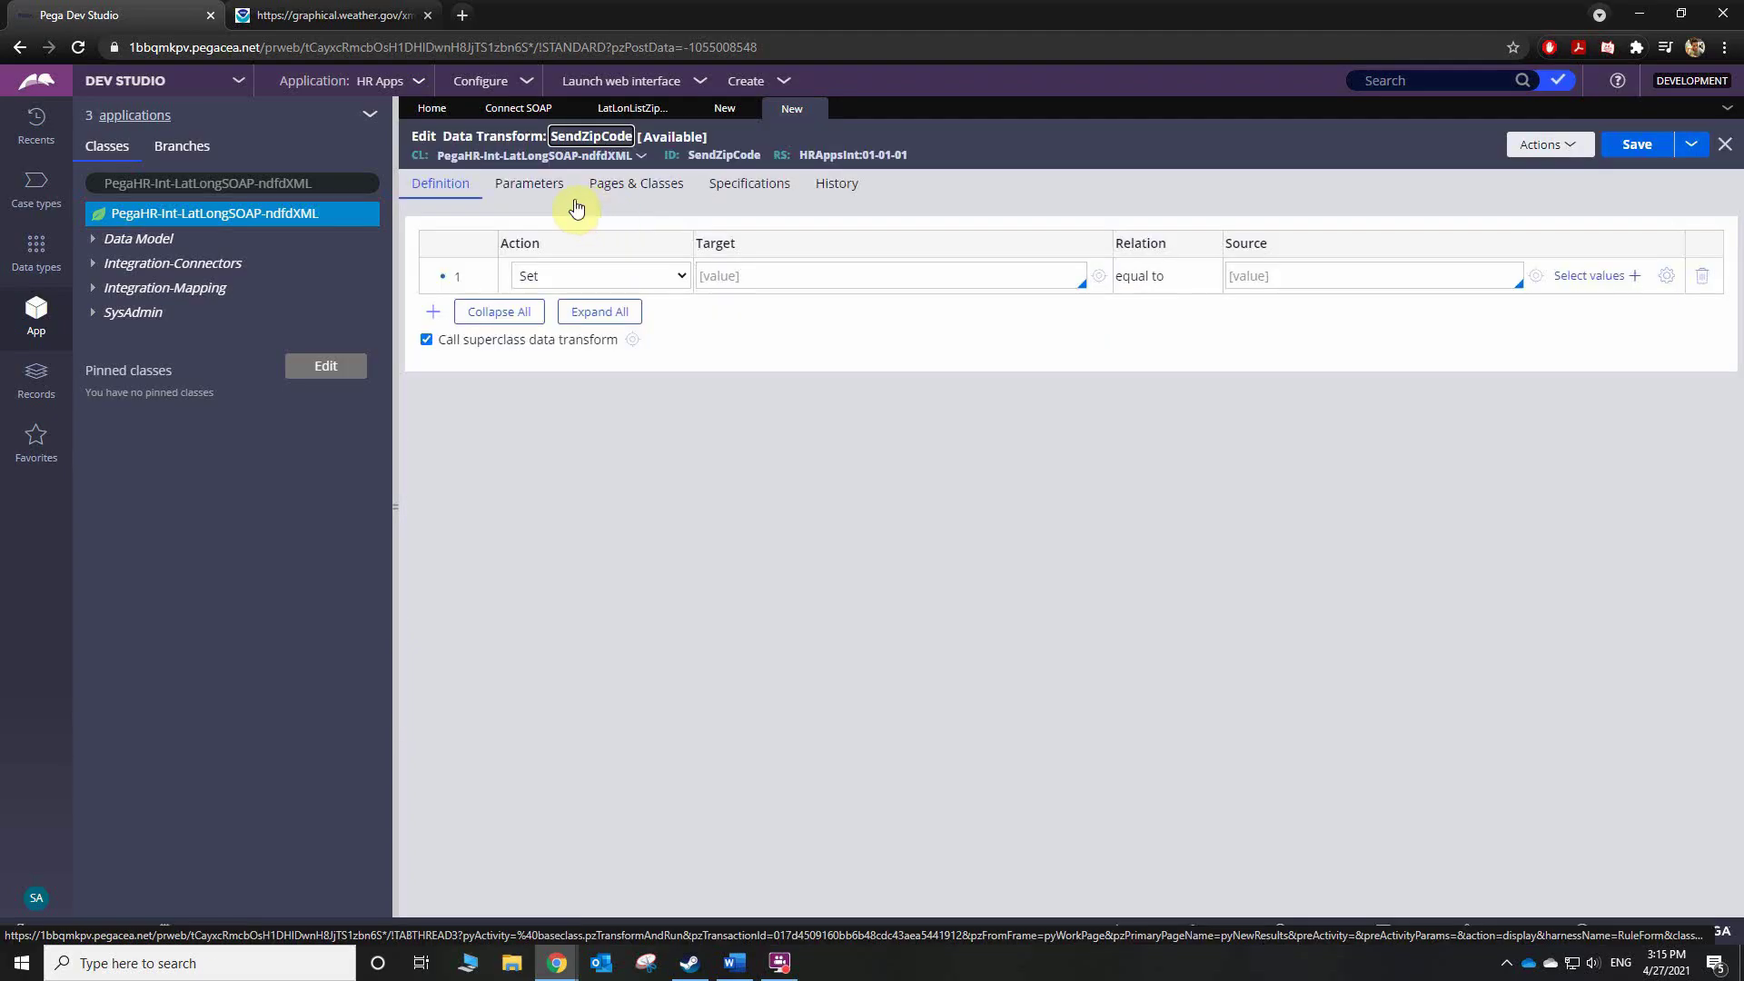
- Add a required input parameter named Zip Code to the SendZipCode data transform
{"action": "left_click", "coordinate": [553, 185]}
{"action": "left_click", "coordinate": [425, 383]}
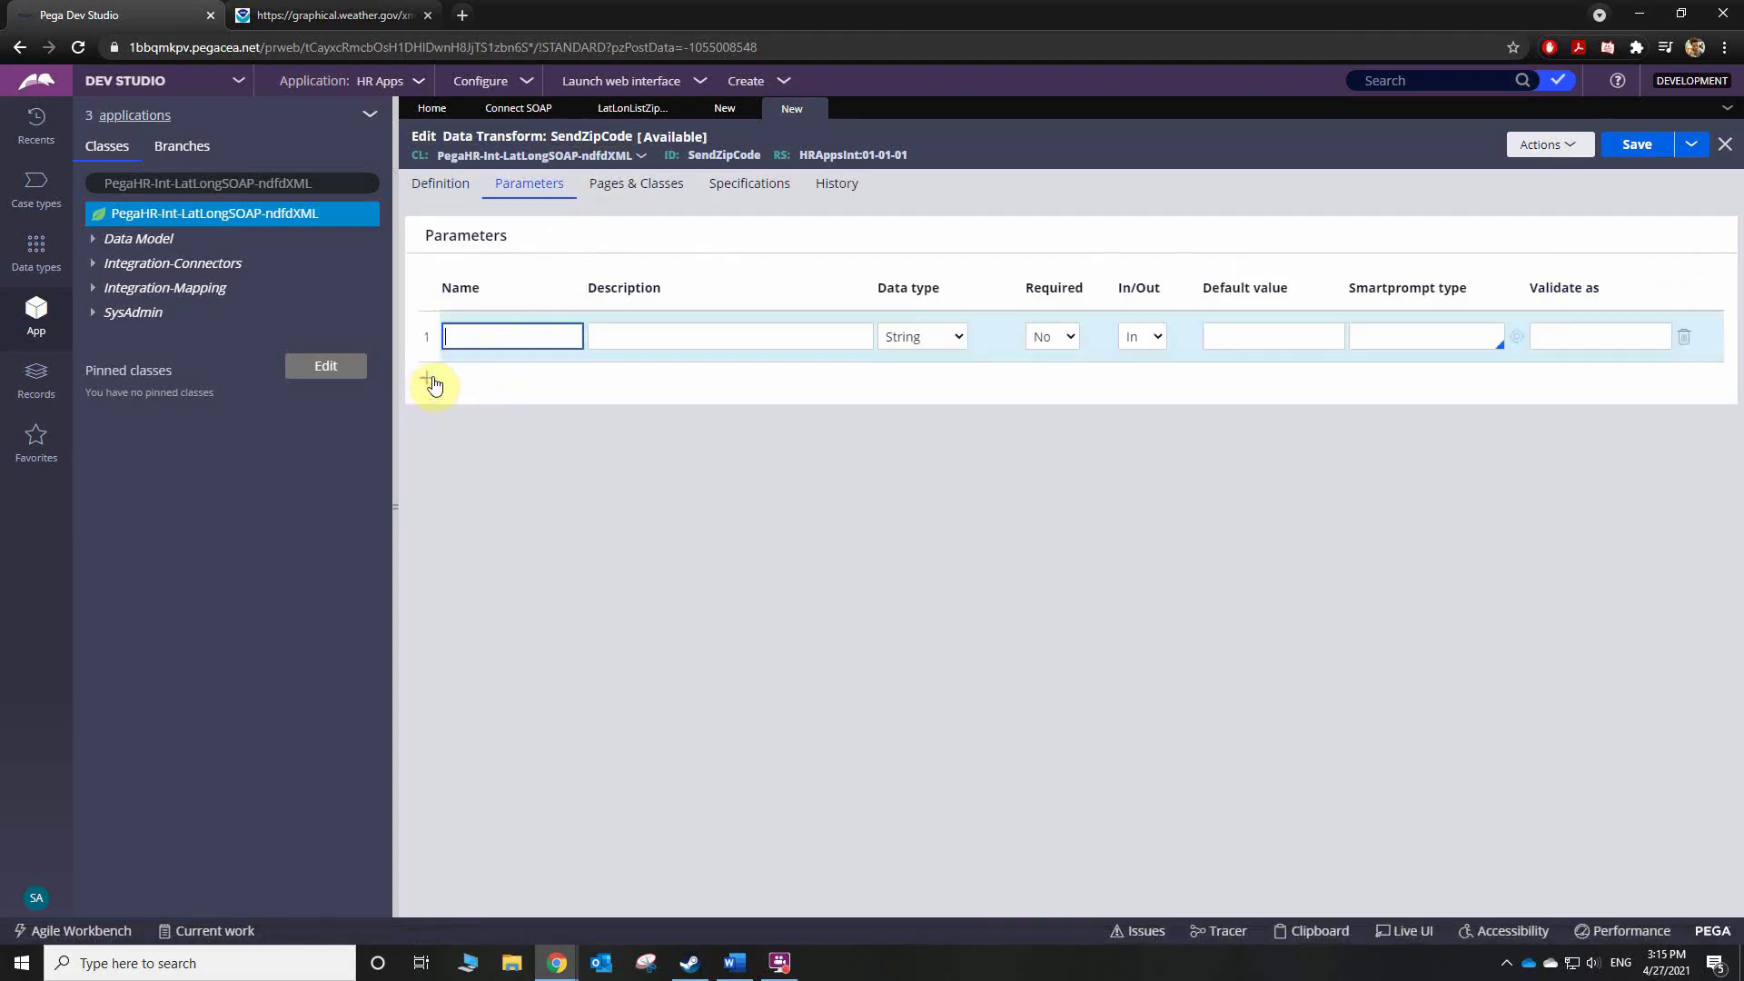
{"action": "type", "text": "Zip Code"}
{"action": "left_click", "coordinate": [461, 339]}
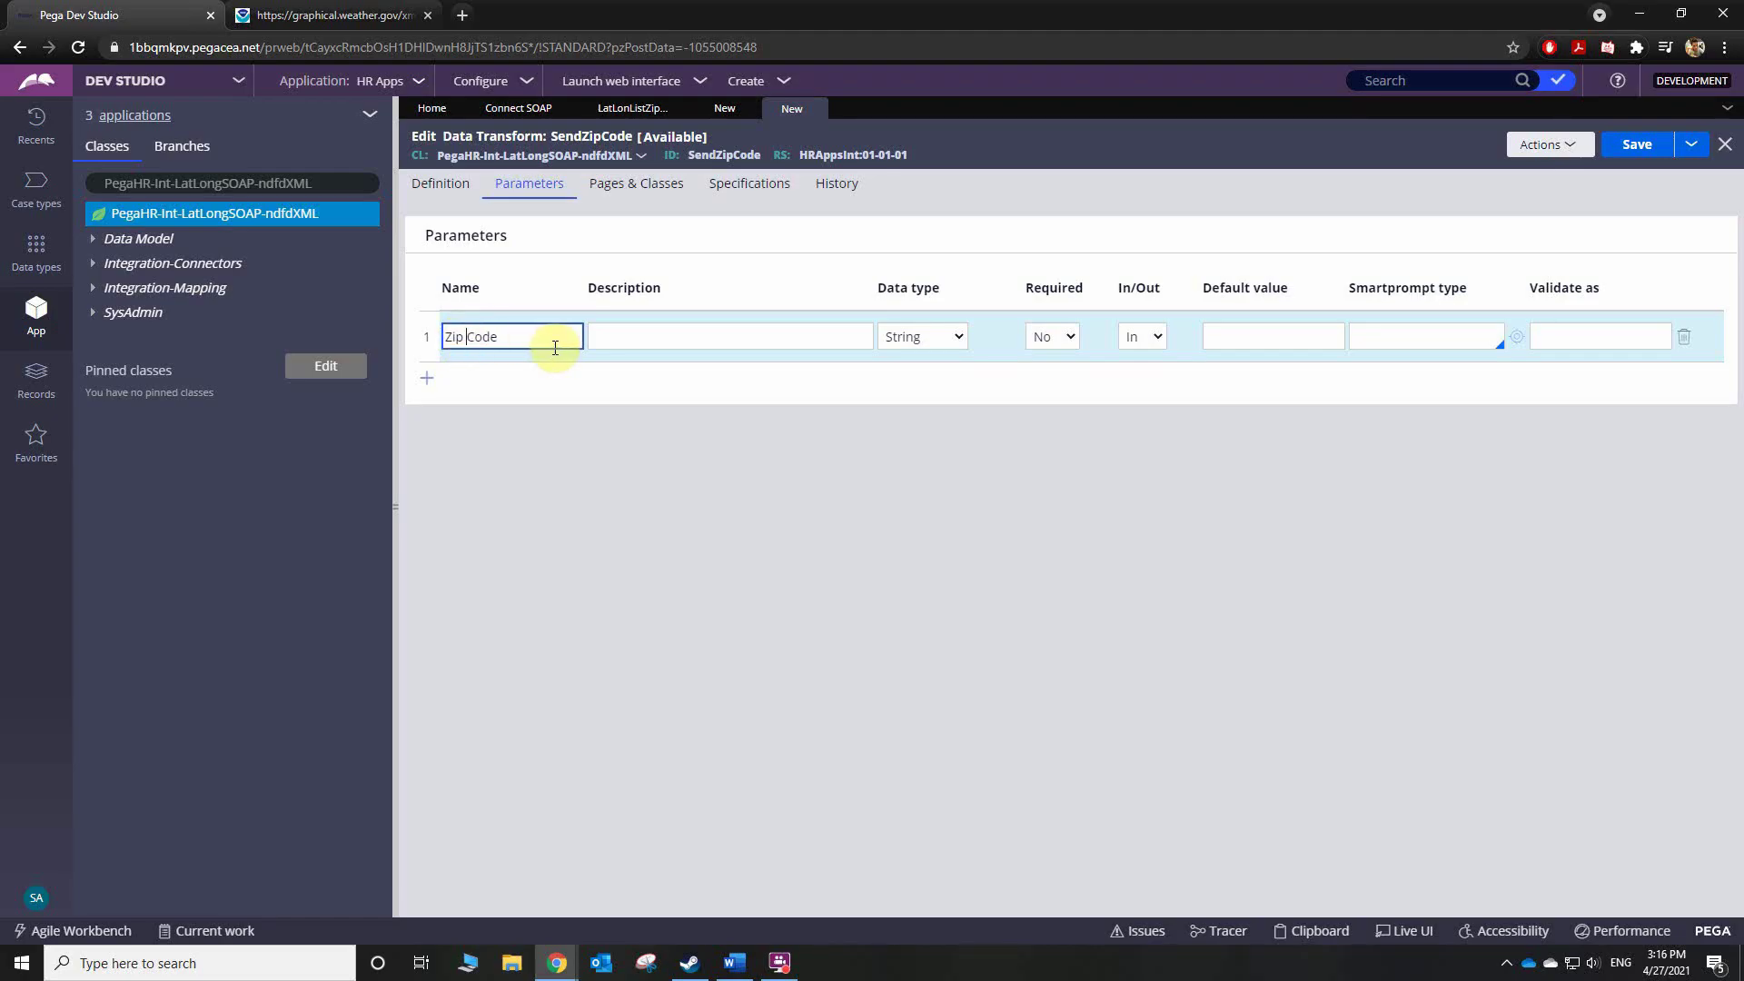
{"action": "left_click", "coordinate": [1049, 337]}
{"action": "left_click", "coordinate": [1044, 360]}
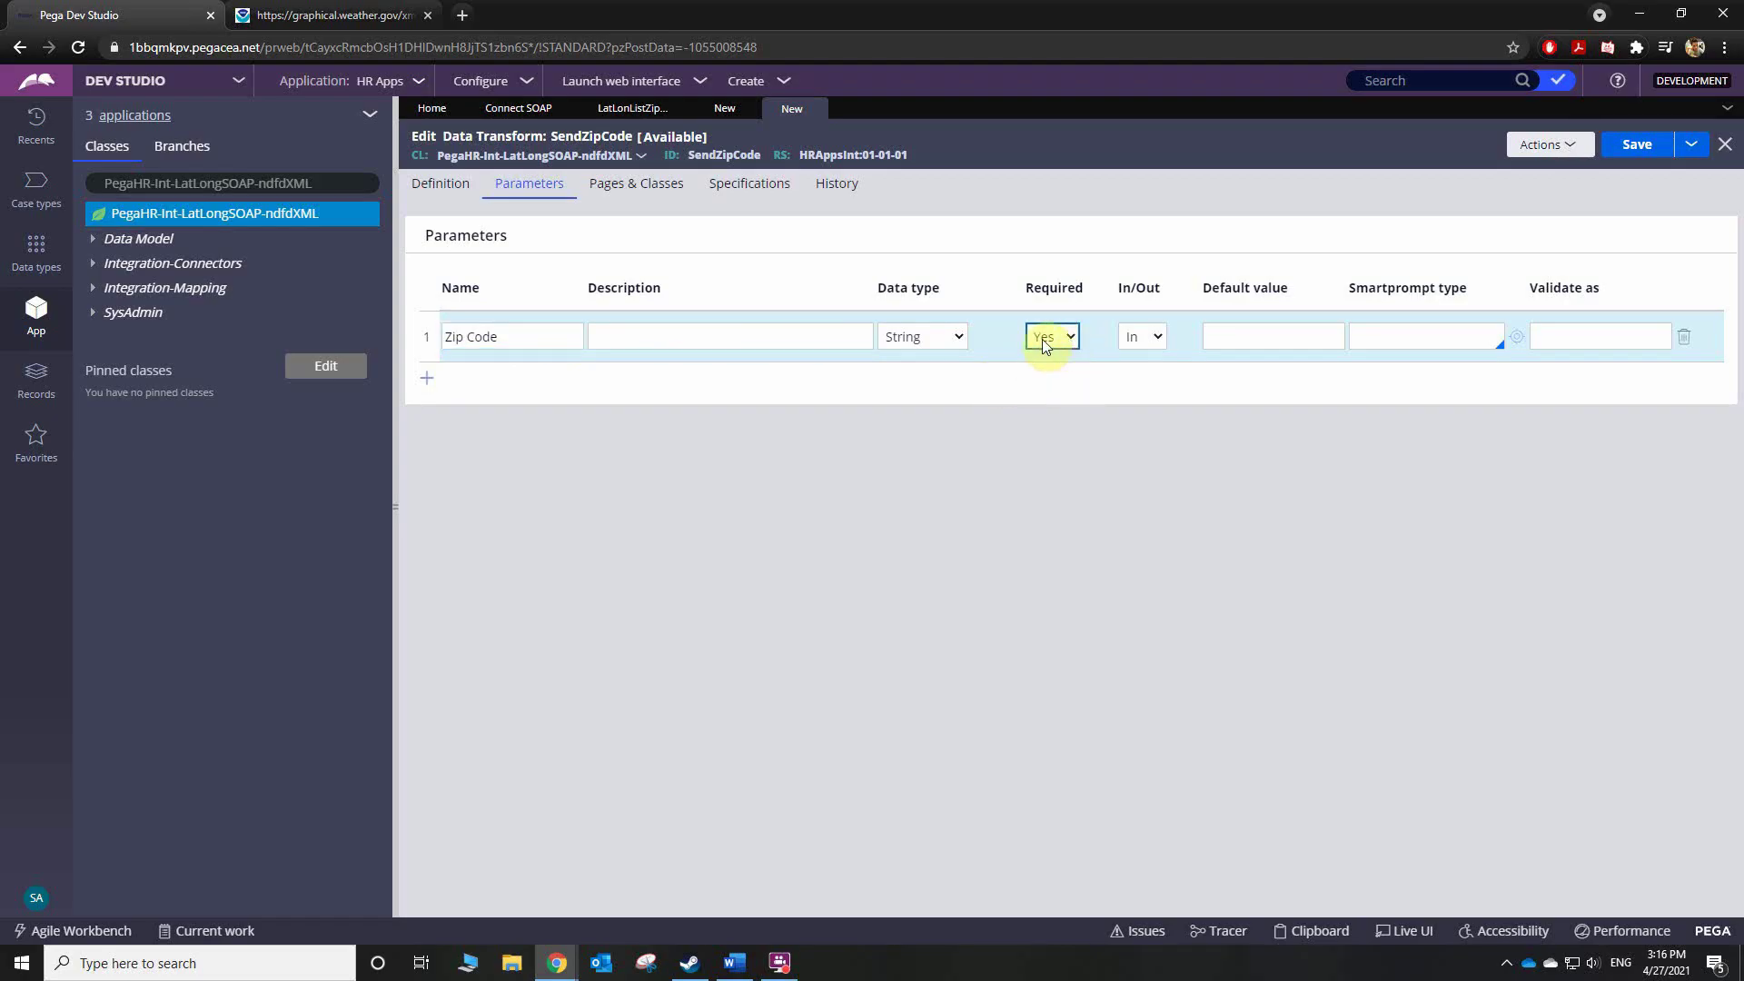
- Look up the connector's zipCodeList request mapping key and set the transform's first target to .LatLonListZipCodeZipCodeList
{"action": "left_click", "coordinate": [440, 184]}
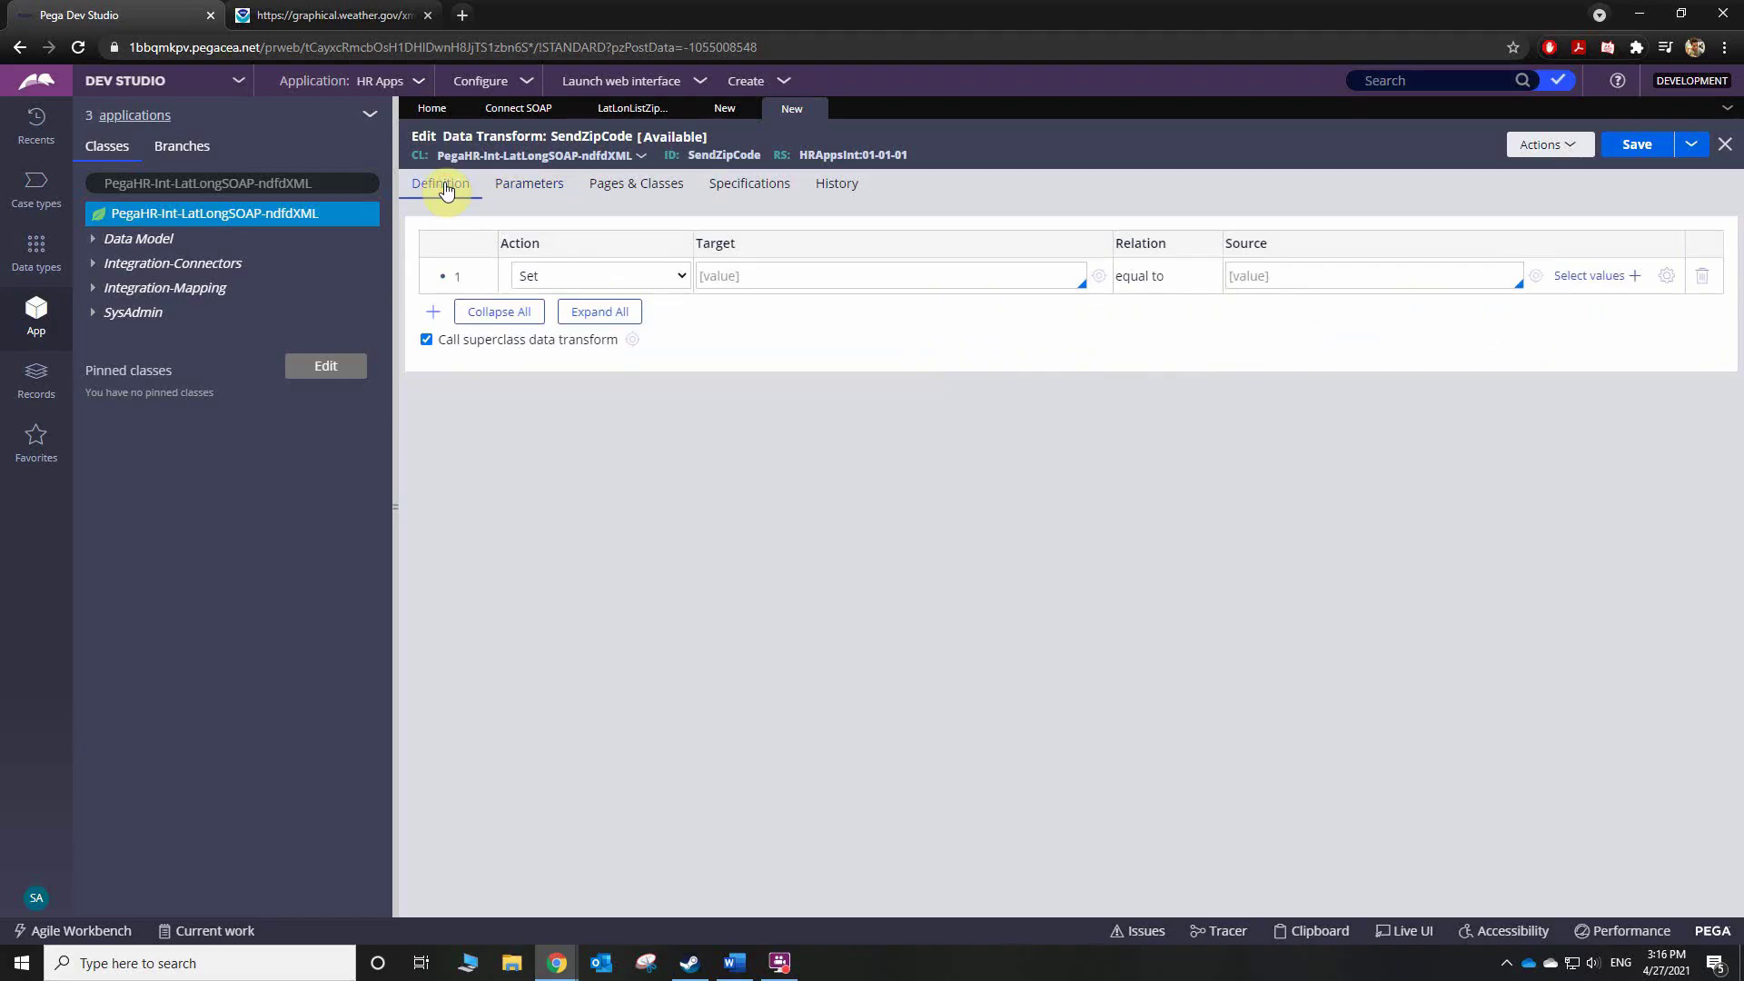
{"action": "left_click", "coordinate": [790, 278]}
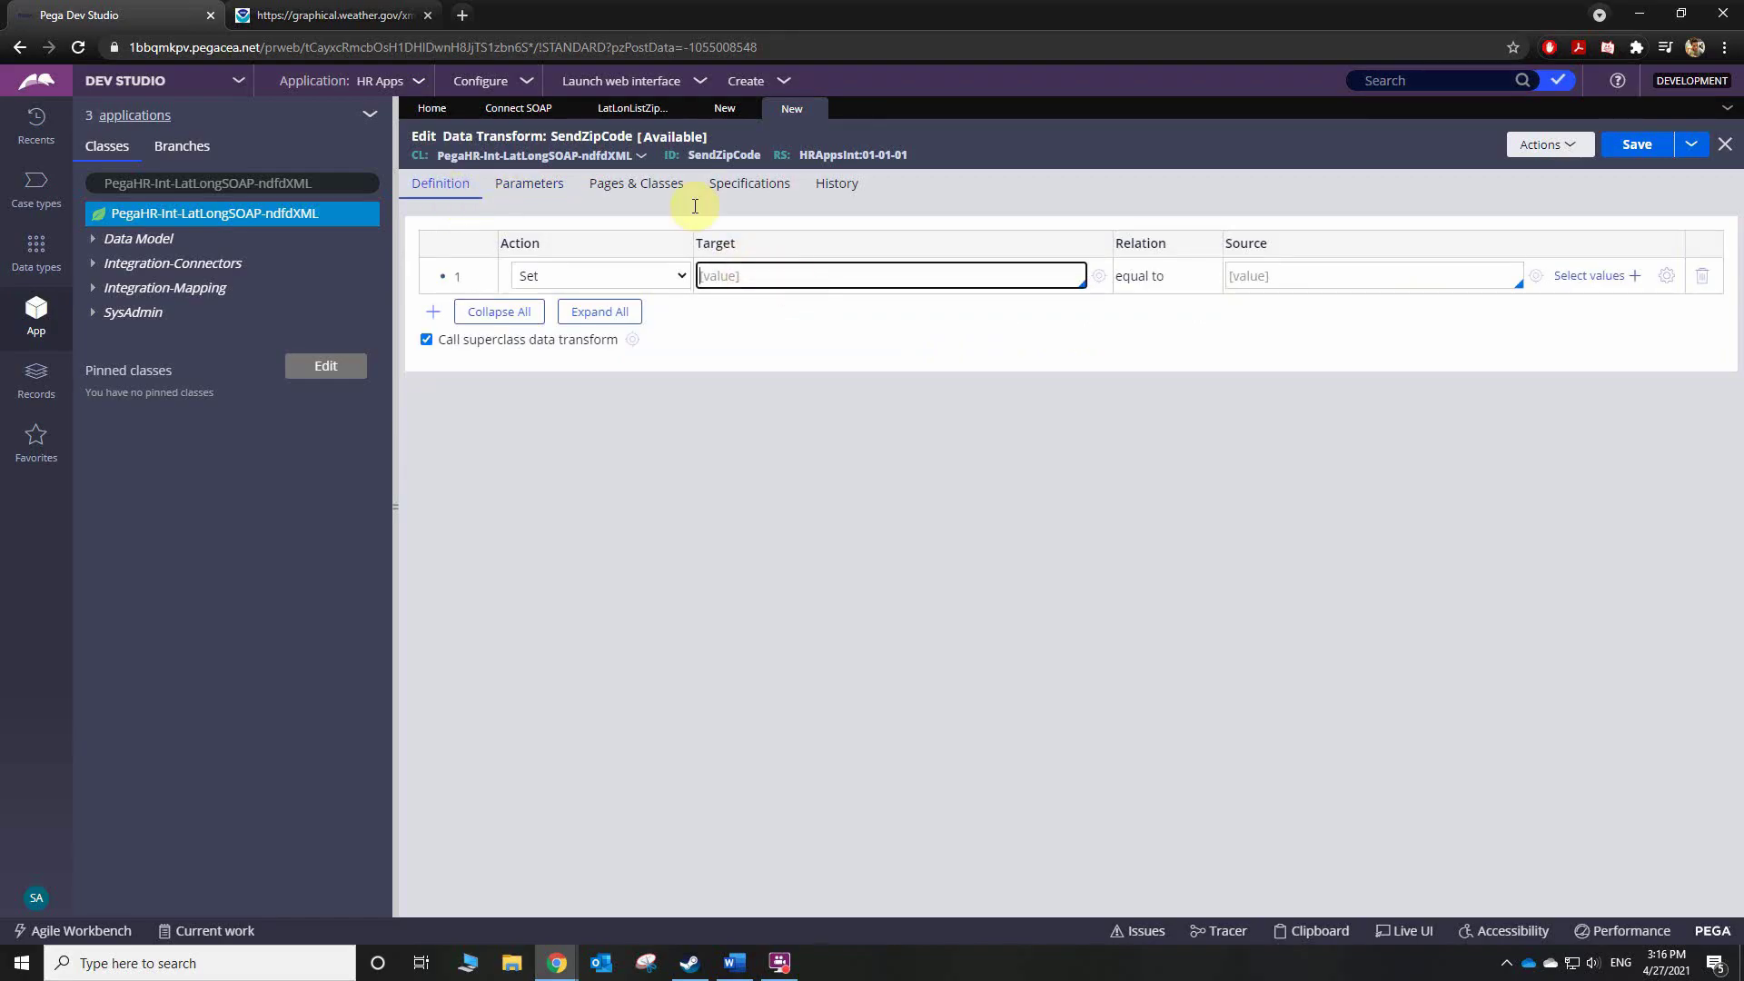
{"action": "left_click", "coordinate": [627, 109]}
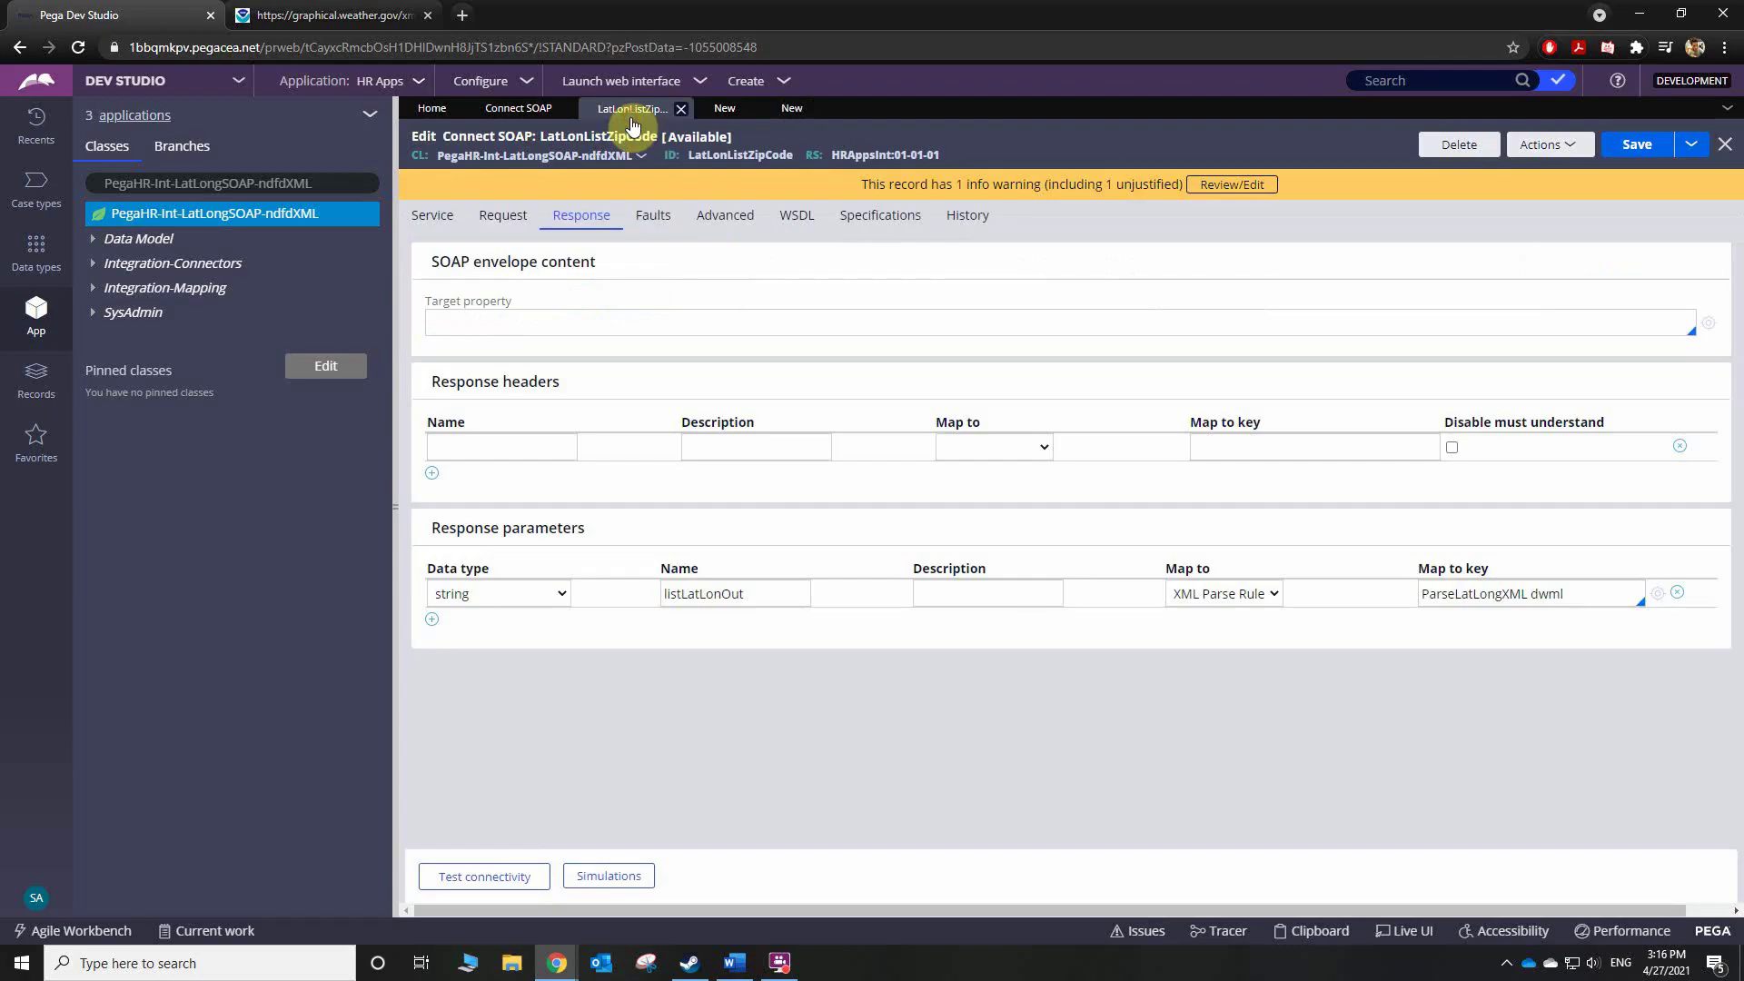
{"action": "left_click", "coordinate": [498, 216]}
{"action": "left_click", "coordinate": [1422, 476]}
{"action": "type", "text": ".LatLonListZipCodeZipCodeList"}
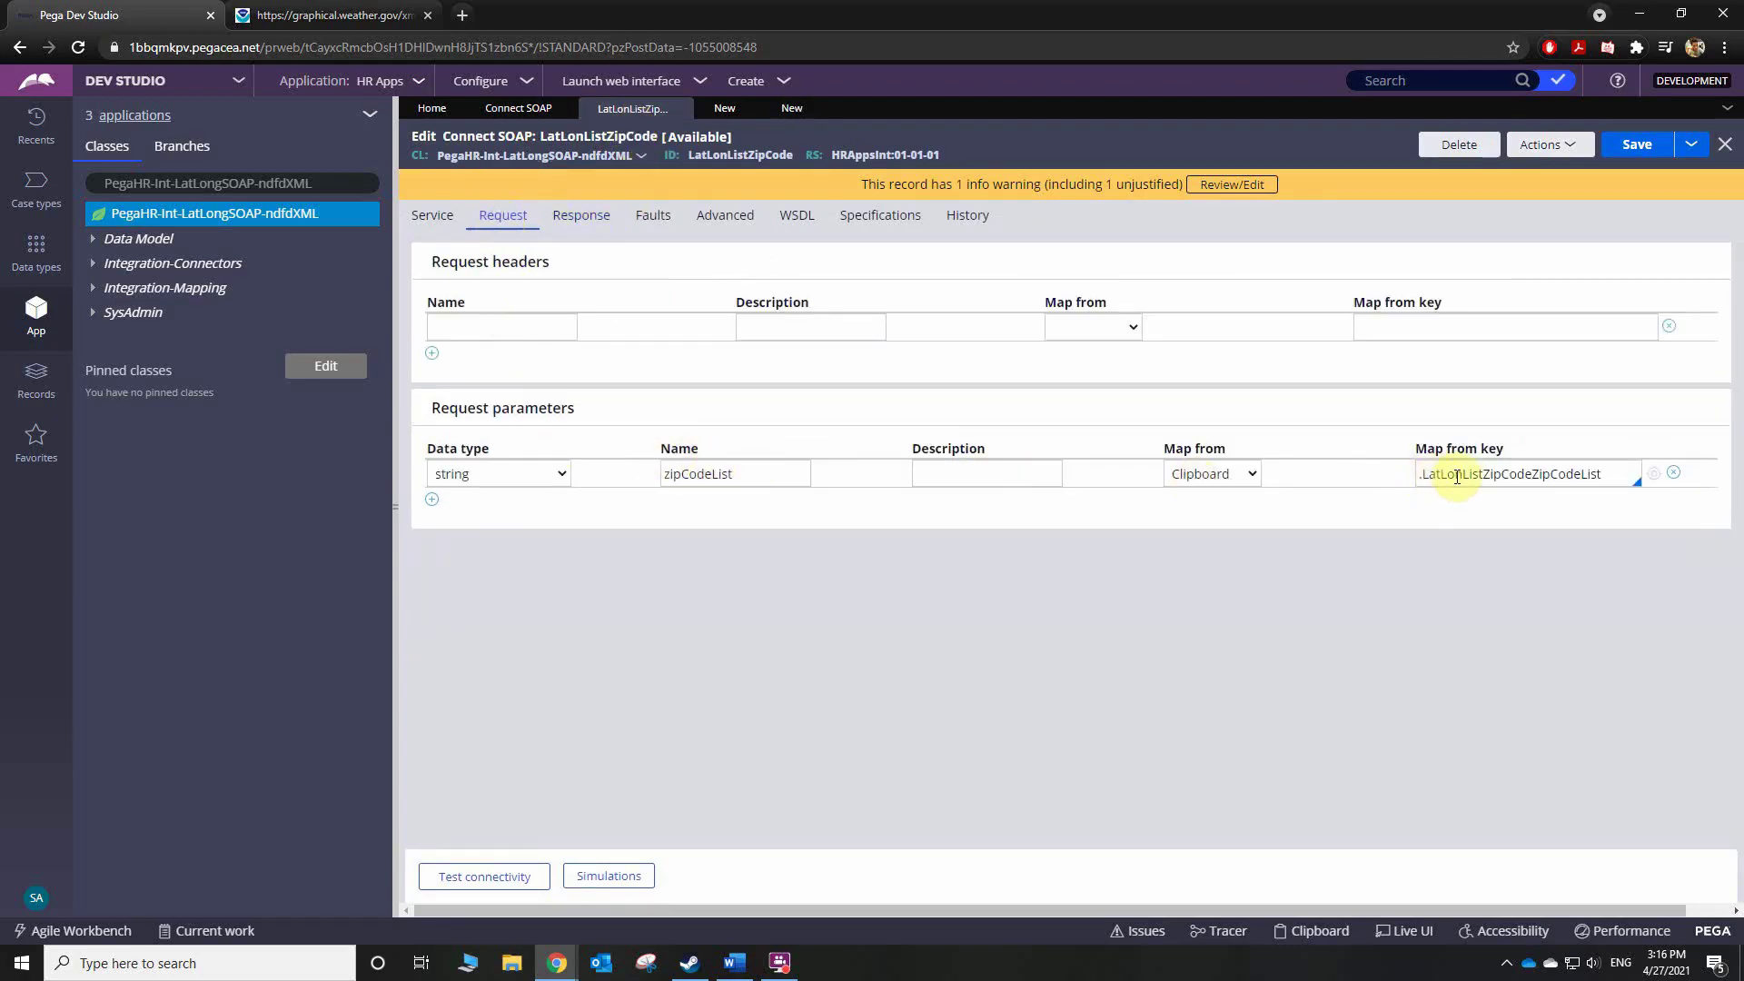
{"action": "left_click", "coordinate": [792, 108]}
{"action": "left_click", "coordinate": [989, 267]}
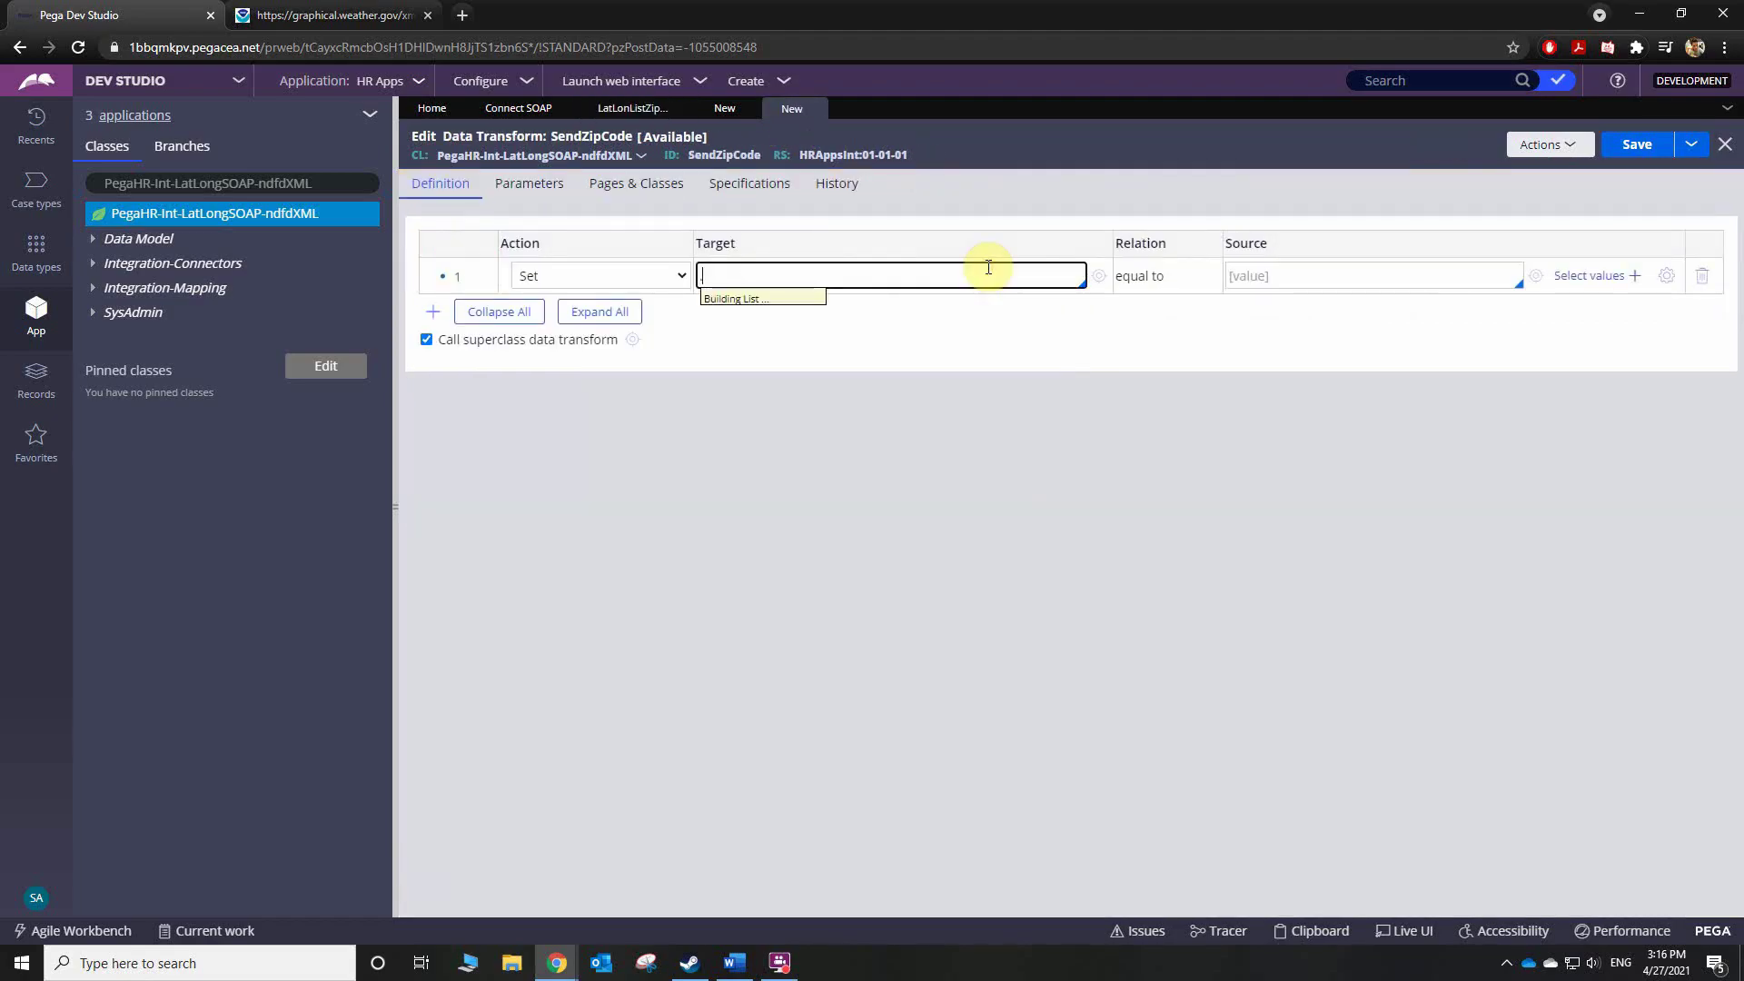
{"action": "left_click", "coordinate": [866, 337]}
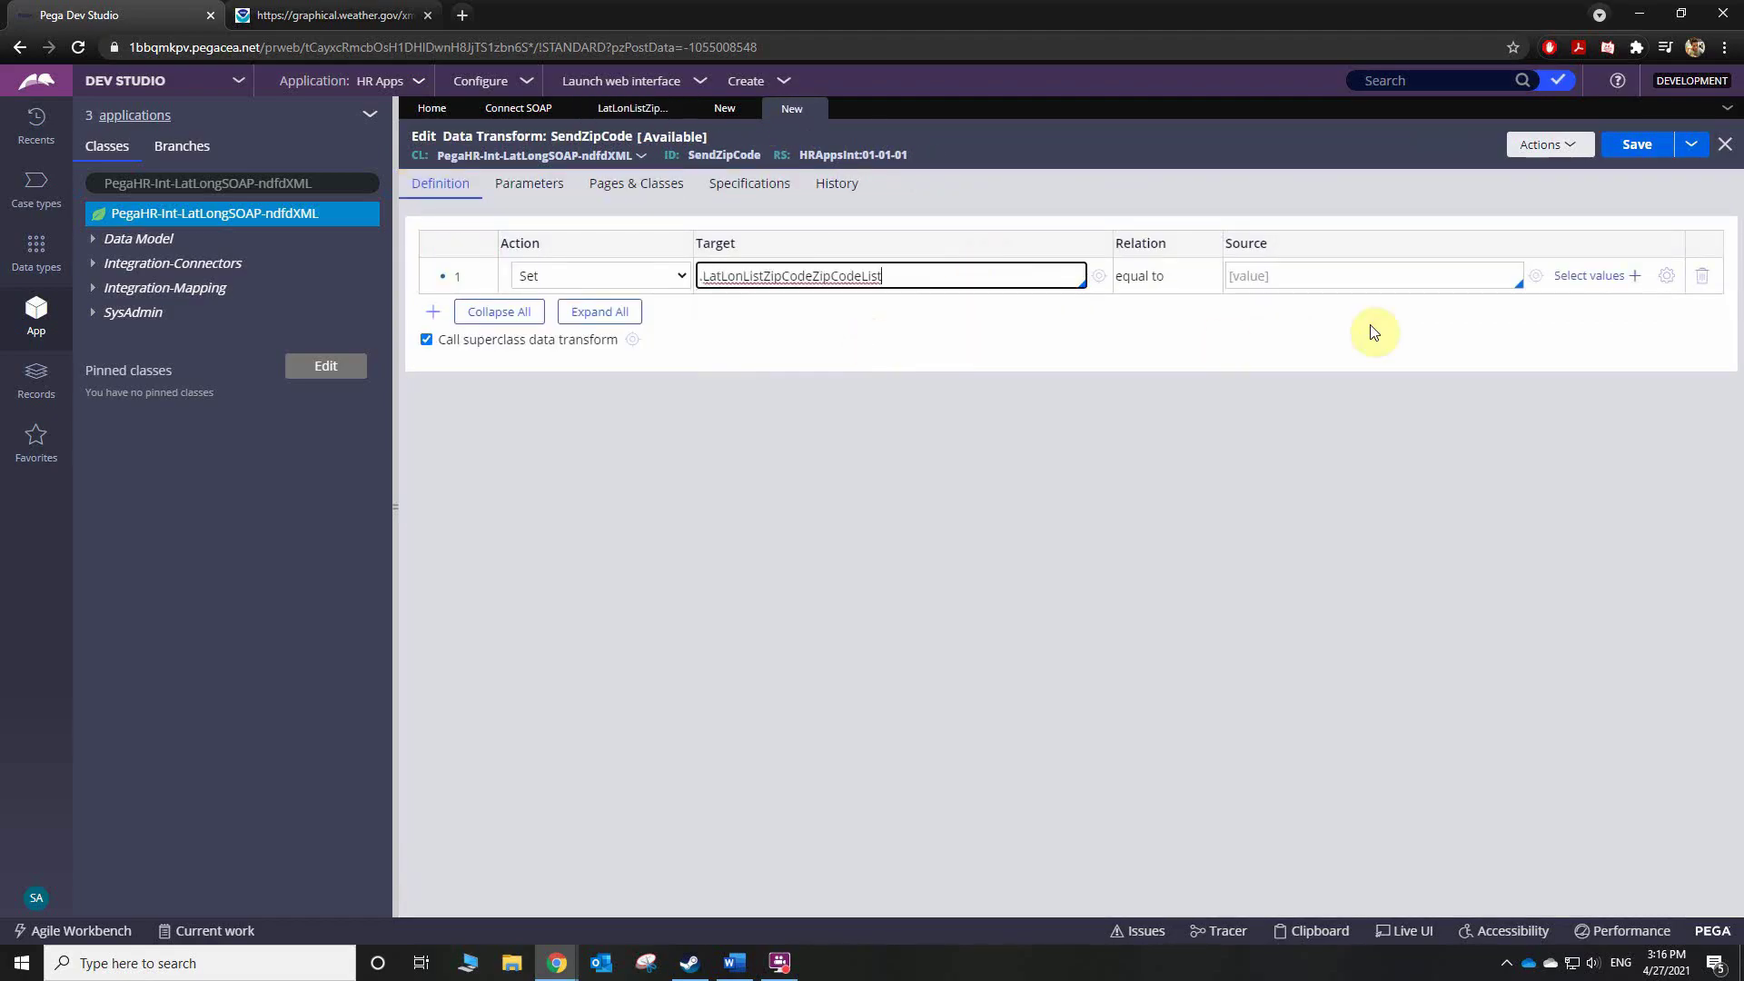
- Set the source of the transform's first row to Param.Zip Code and try to save SendZipCode
{"action": "left_click", "coordinate": [1322, 275]}
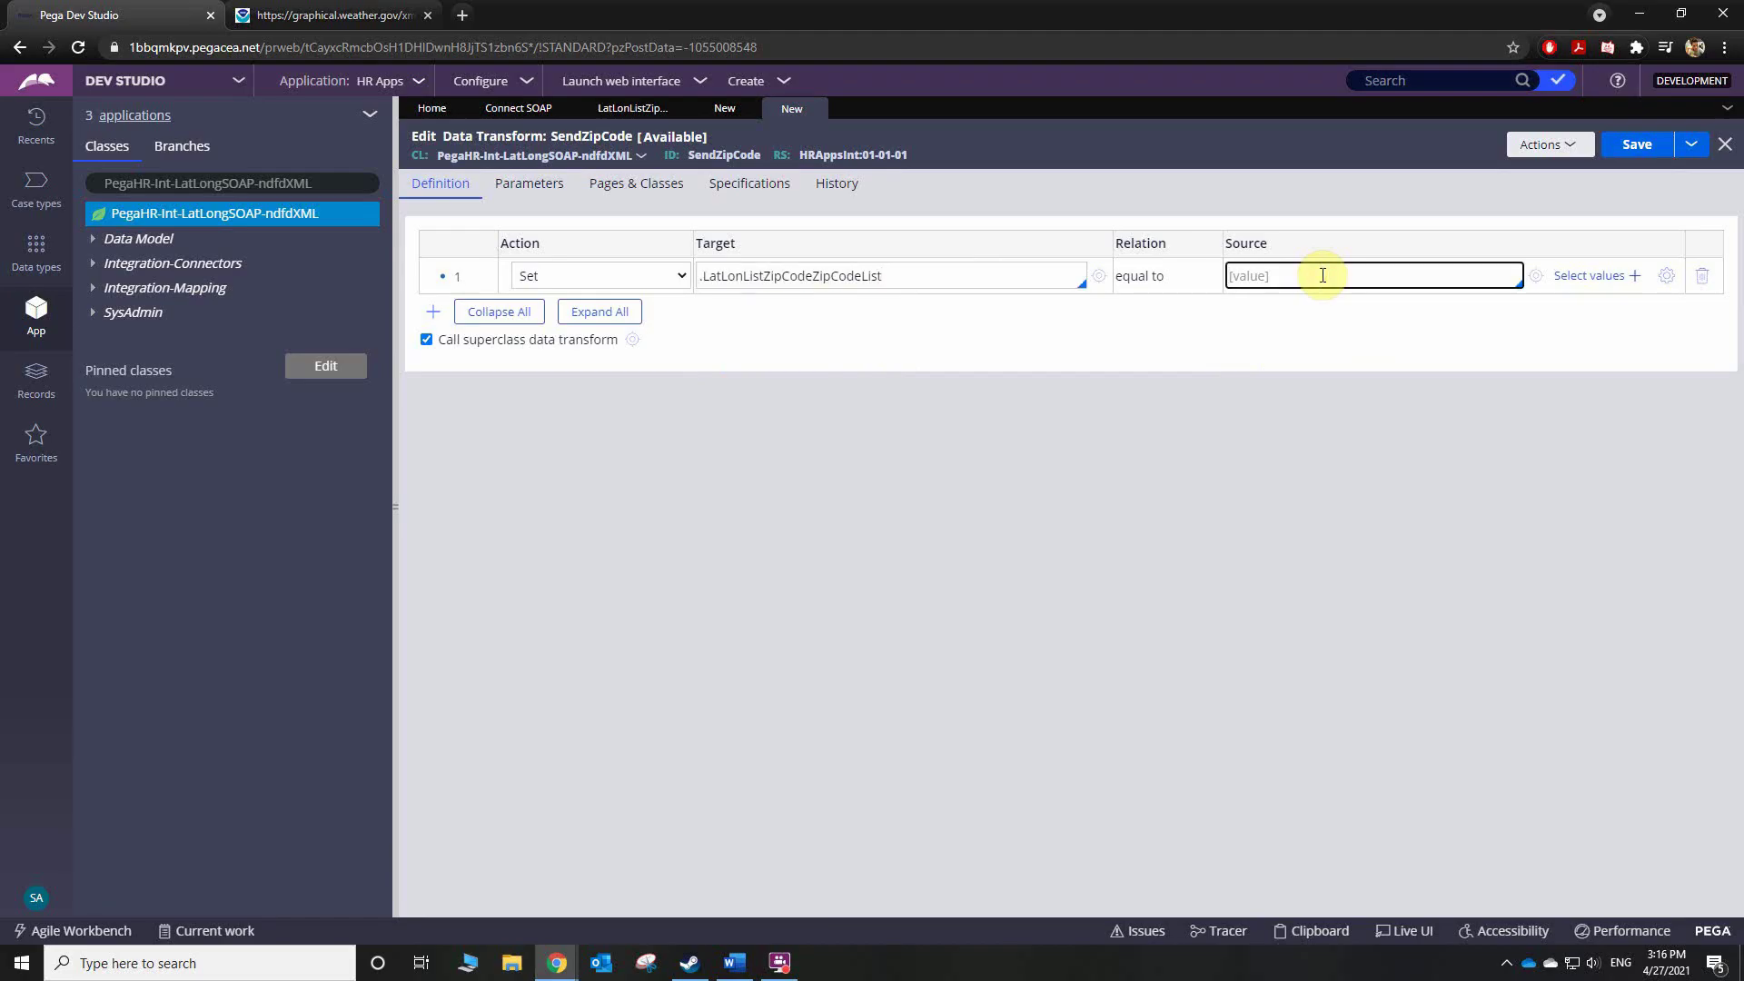
{"action": "left_click", "coordinate": [1300, 356]}
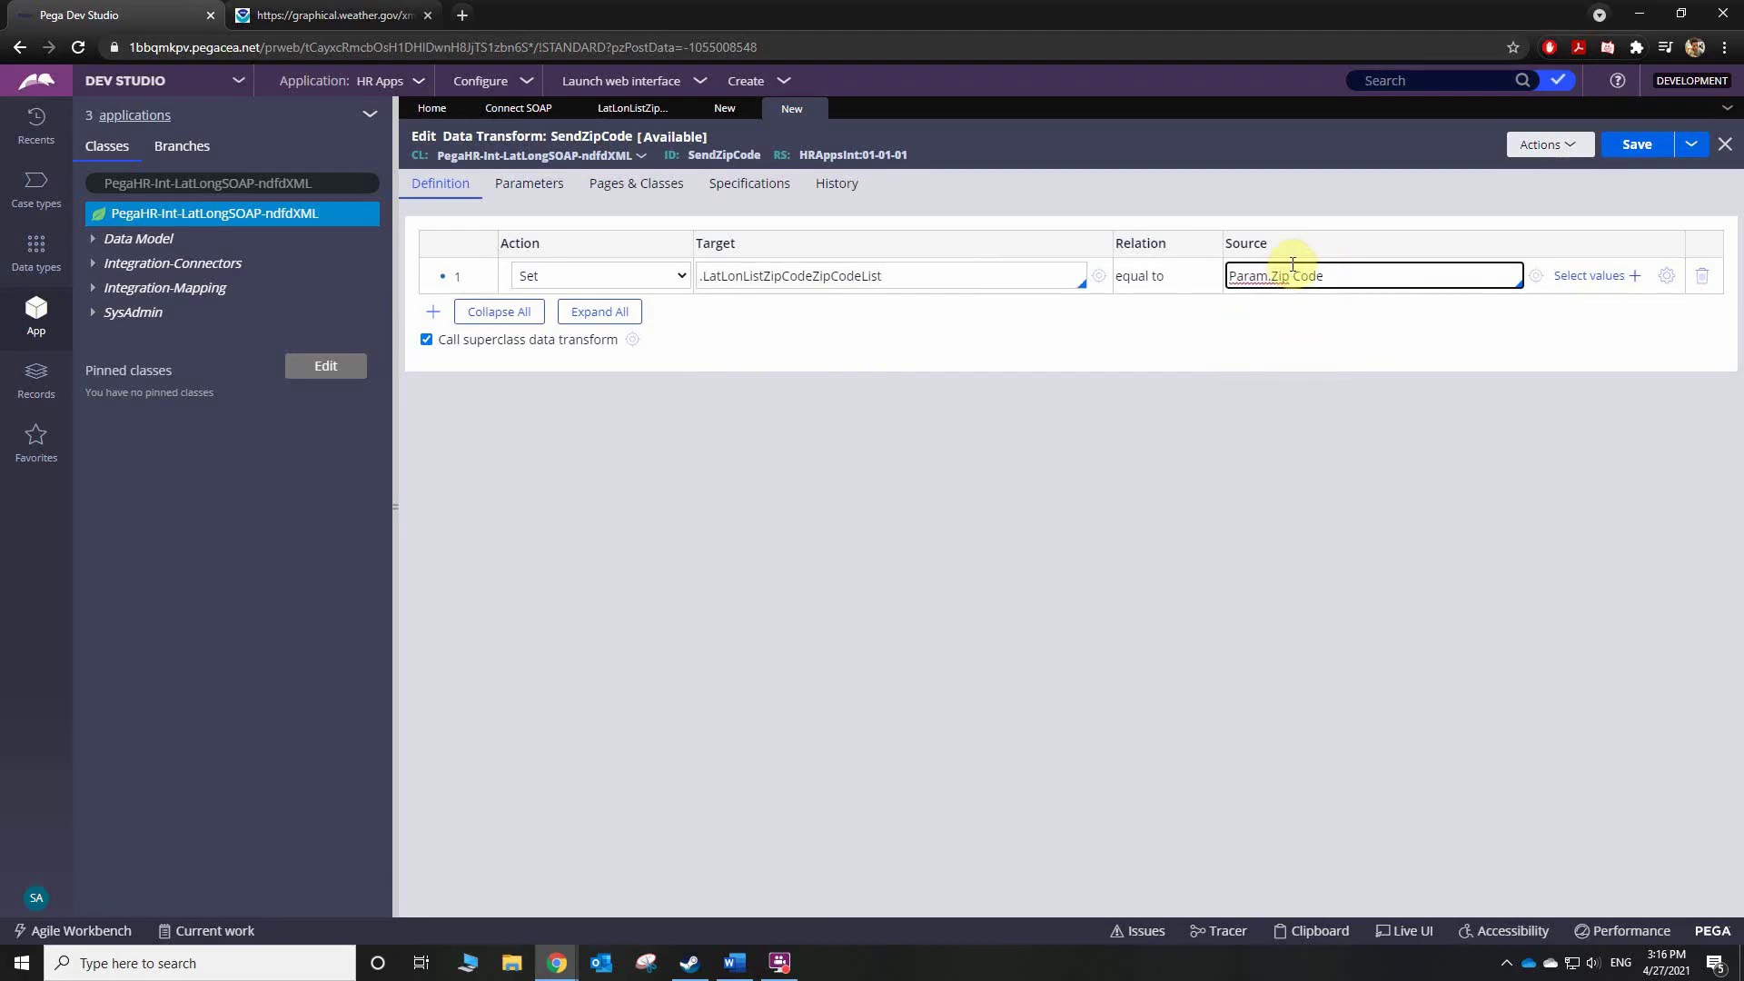
{"action": "left_click", "coordinate": [1328, 323]}
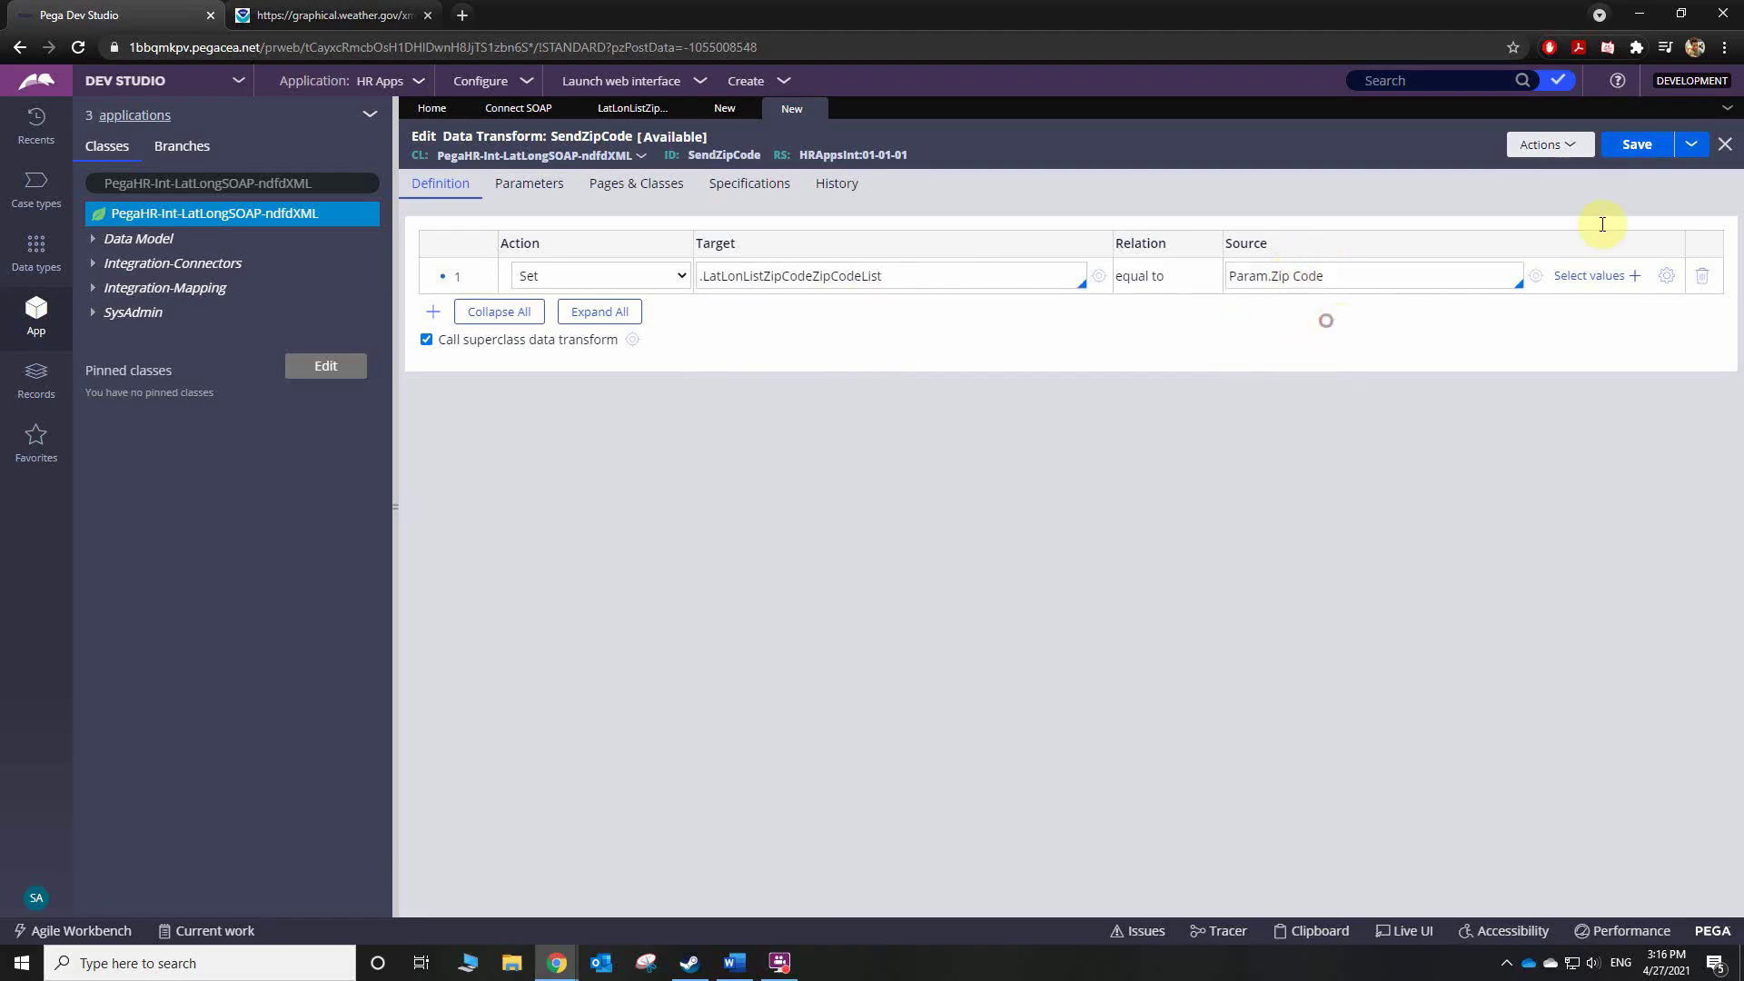
{"action": "left_click", "coordinate": [1635, 152]}
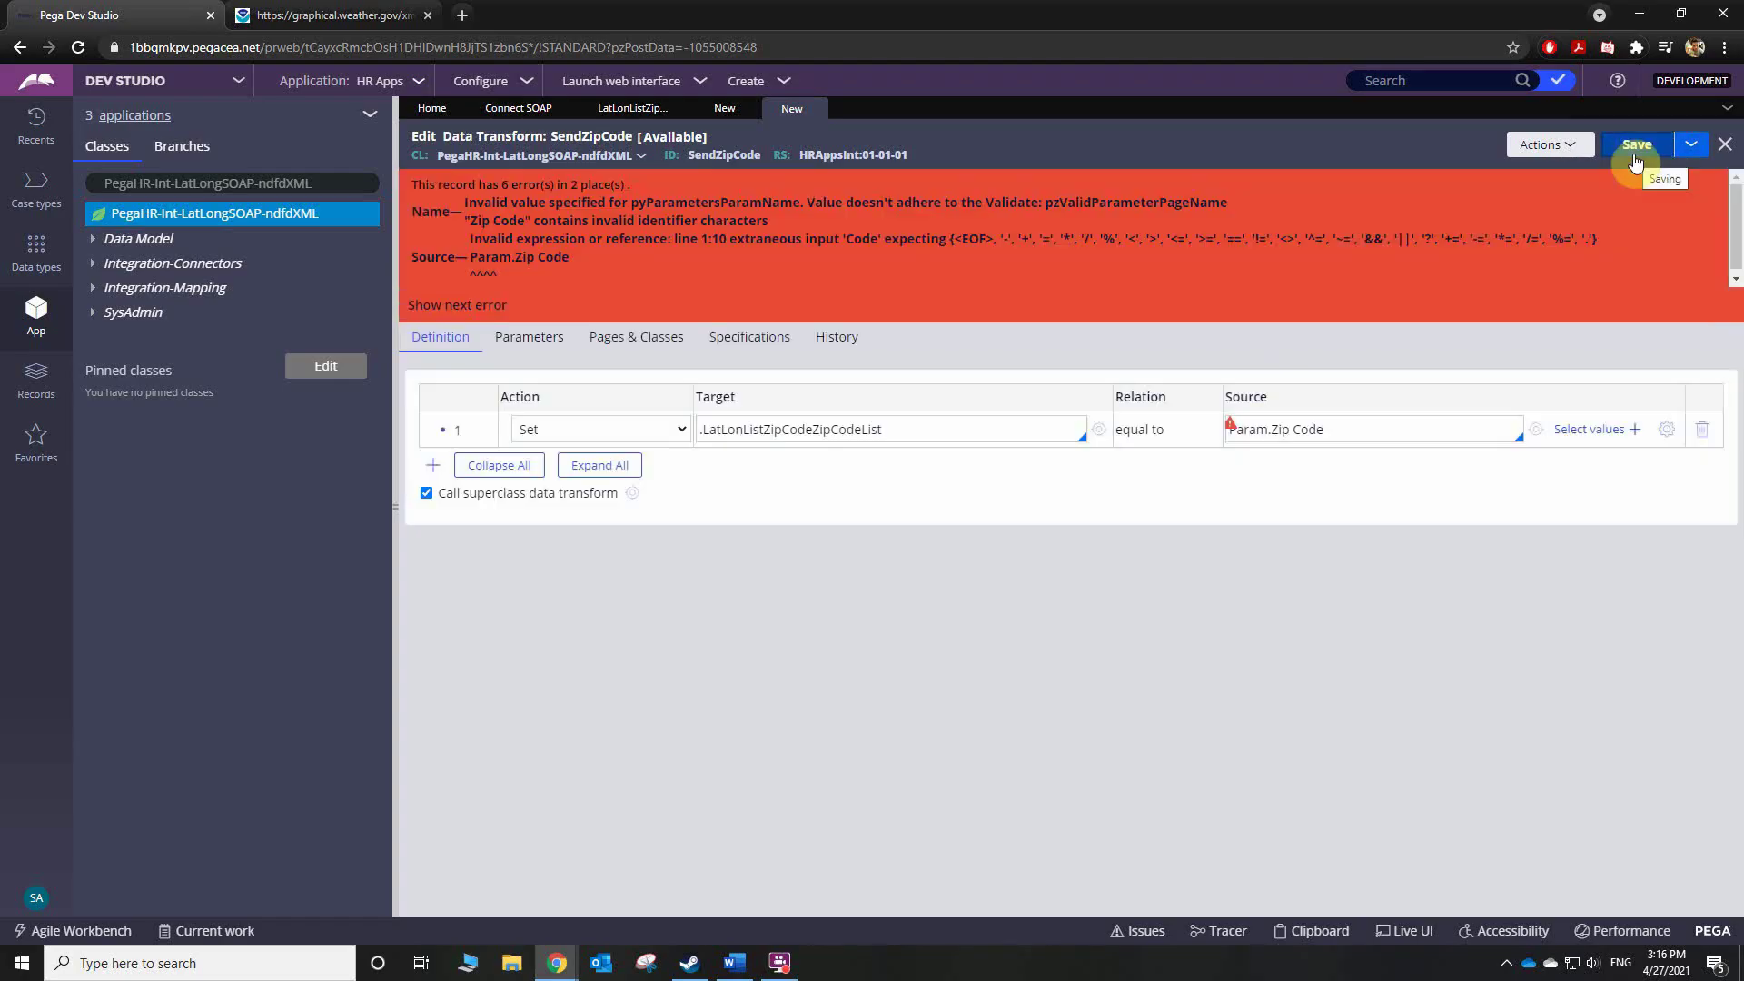
- Rename the parameter to ZipCode, correct the source to Param.ZipCode, and save the SendZipCode transform before returning to the data page
{"action": "left_click", "coordinate": [553, 348]}
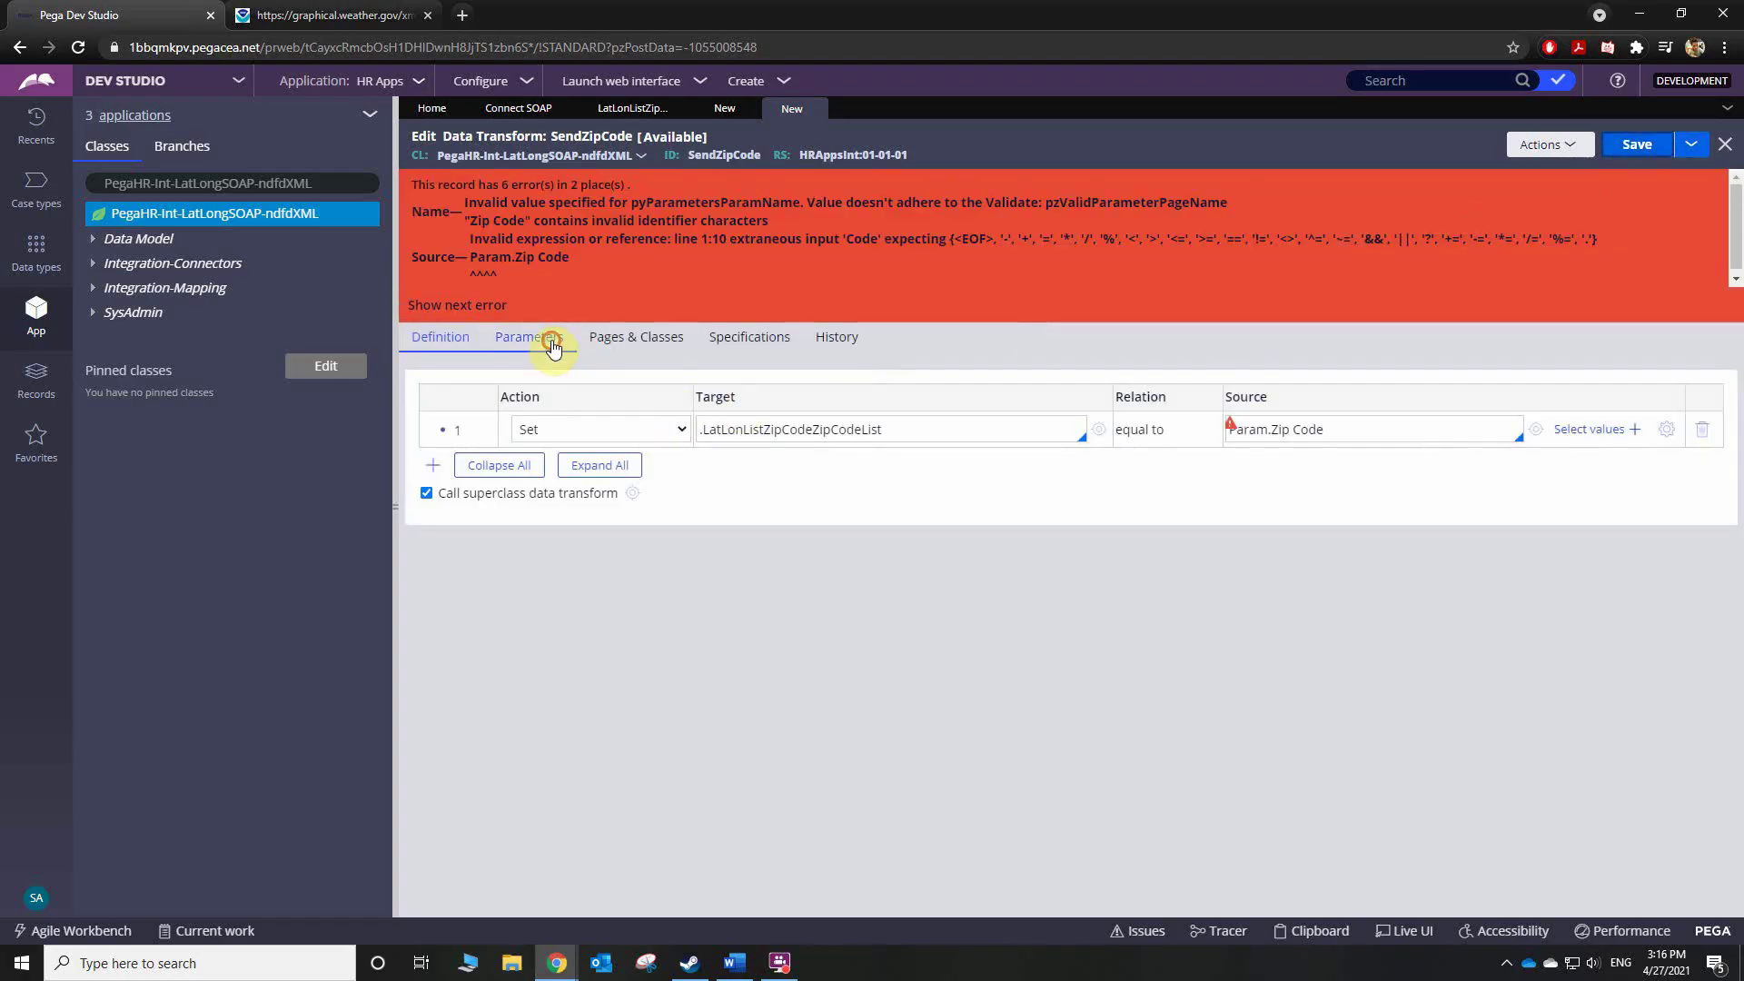
{"action": "left_click", "coordinate": [456, 488]}
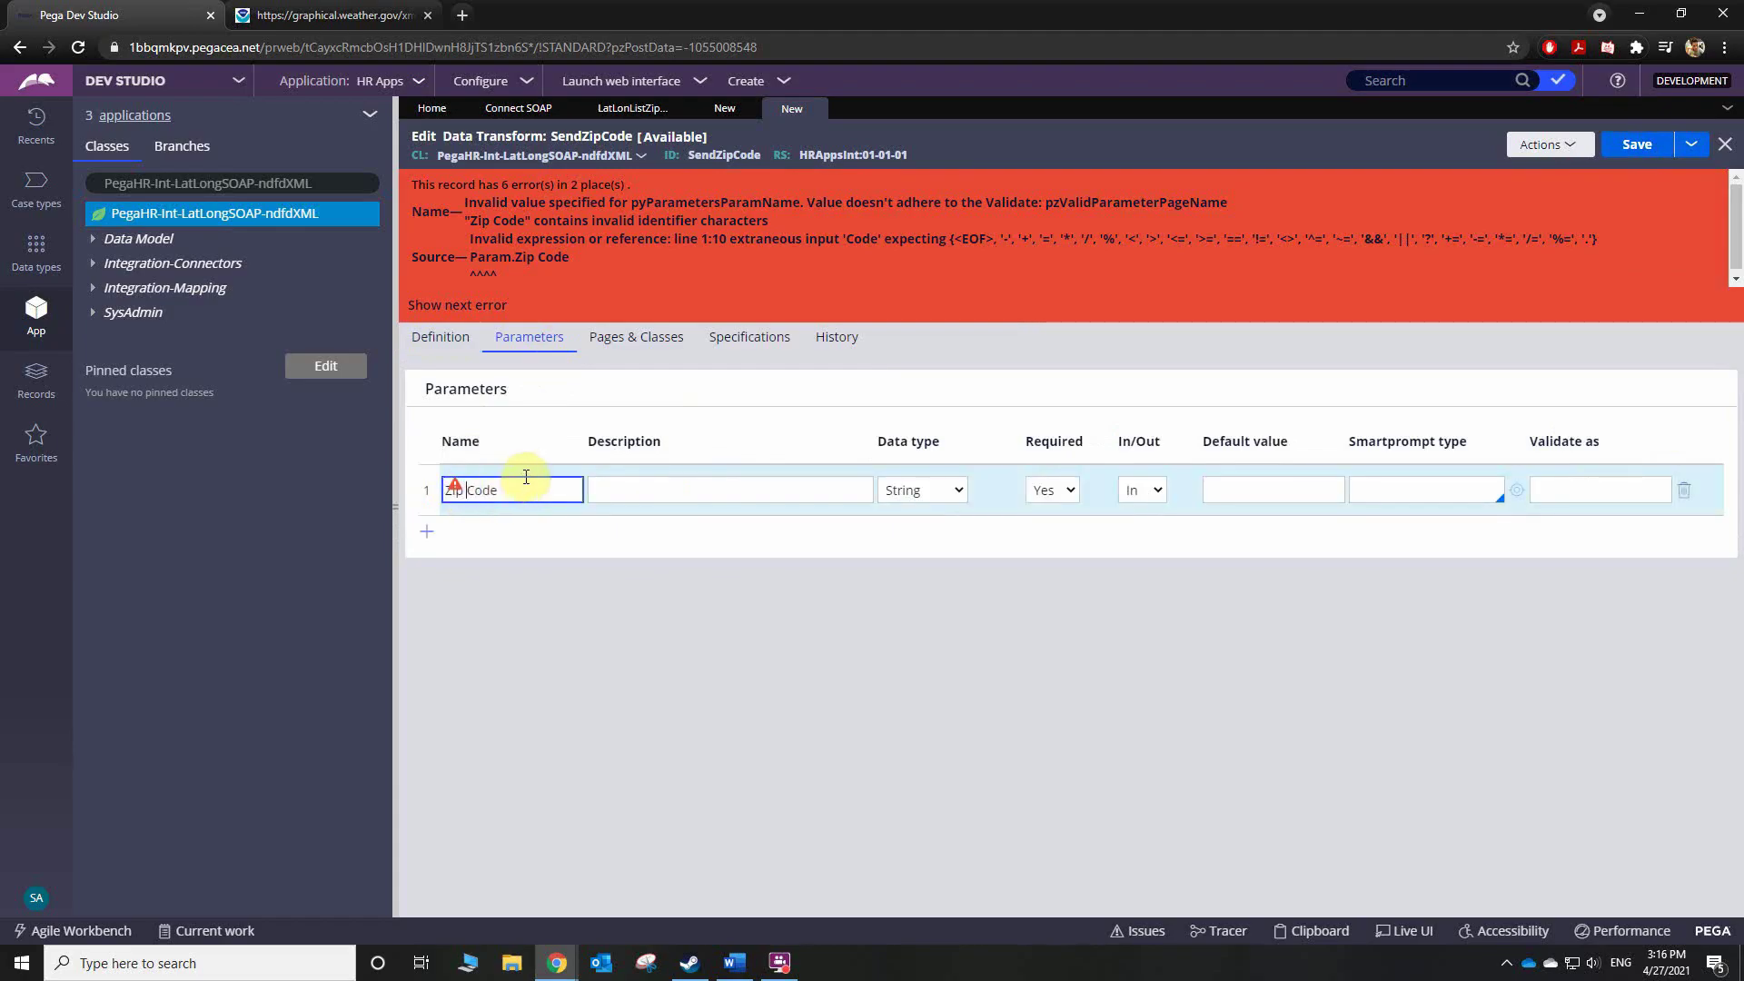
{"action": "left_click", "coordinate": [441, 338]}
{"action": "left_click", "coordinate": [1299, 429]}
{"action": "key", "text": "BackSpace"}
{"action": "left_click", "coordinate": [1636, 144]}
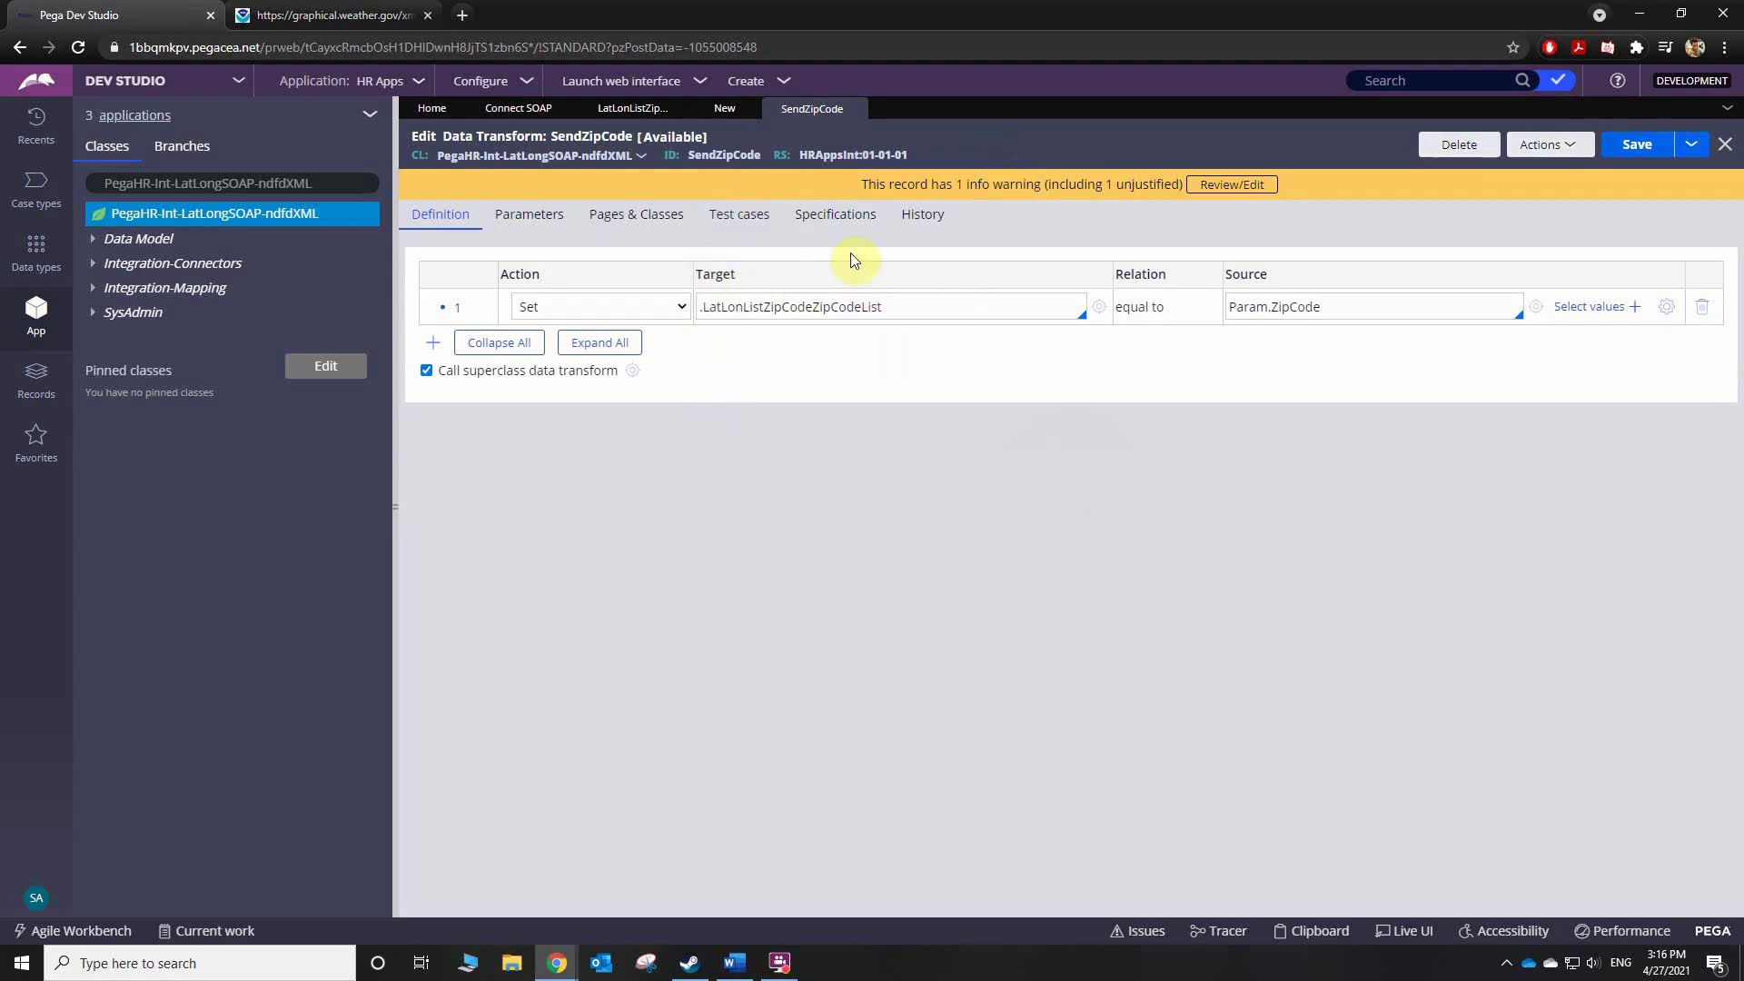
{"action": "left_click", "coordinate": [724, 108]}
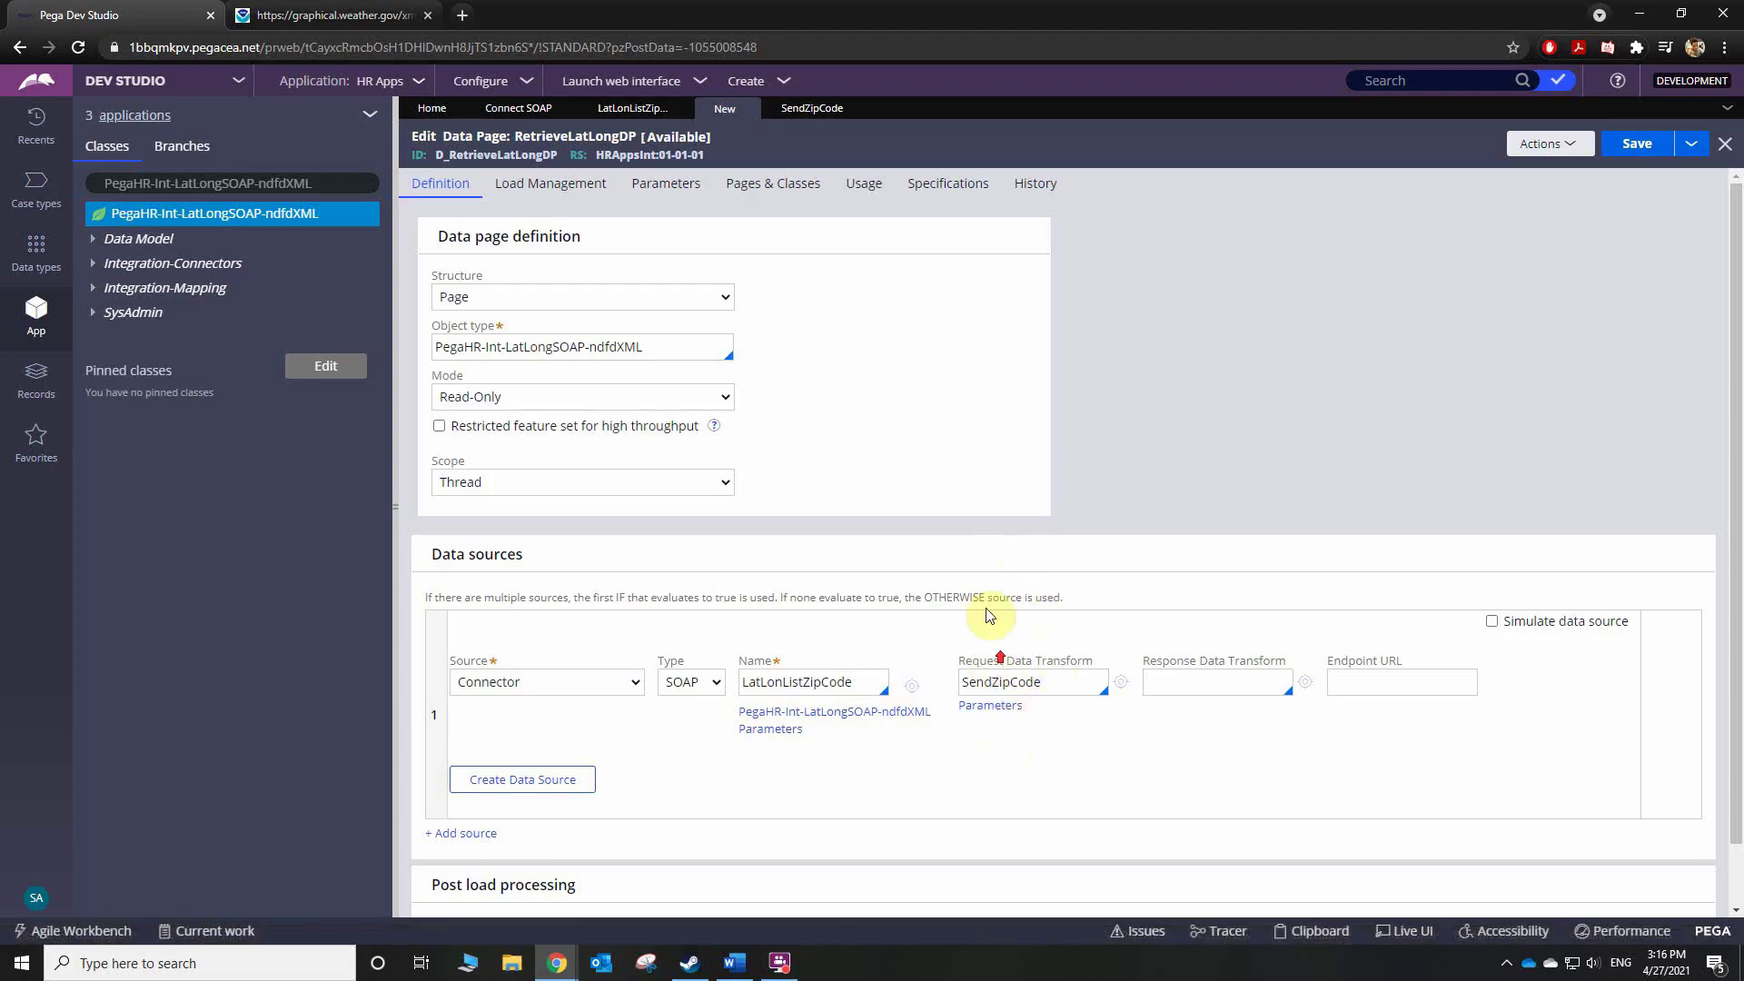
- Add a required input parameter named Zip to the RetrieveLatLongDP data page and return to its definition
{"action": "left_click", "coordinate": [666, 183]}
{"action": "left_click", "coordinate": [480, 334]}
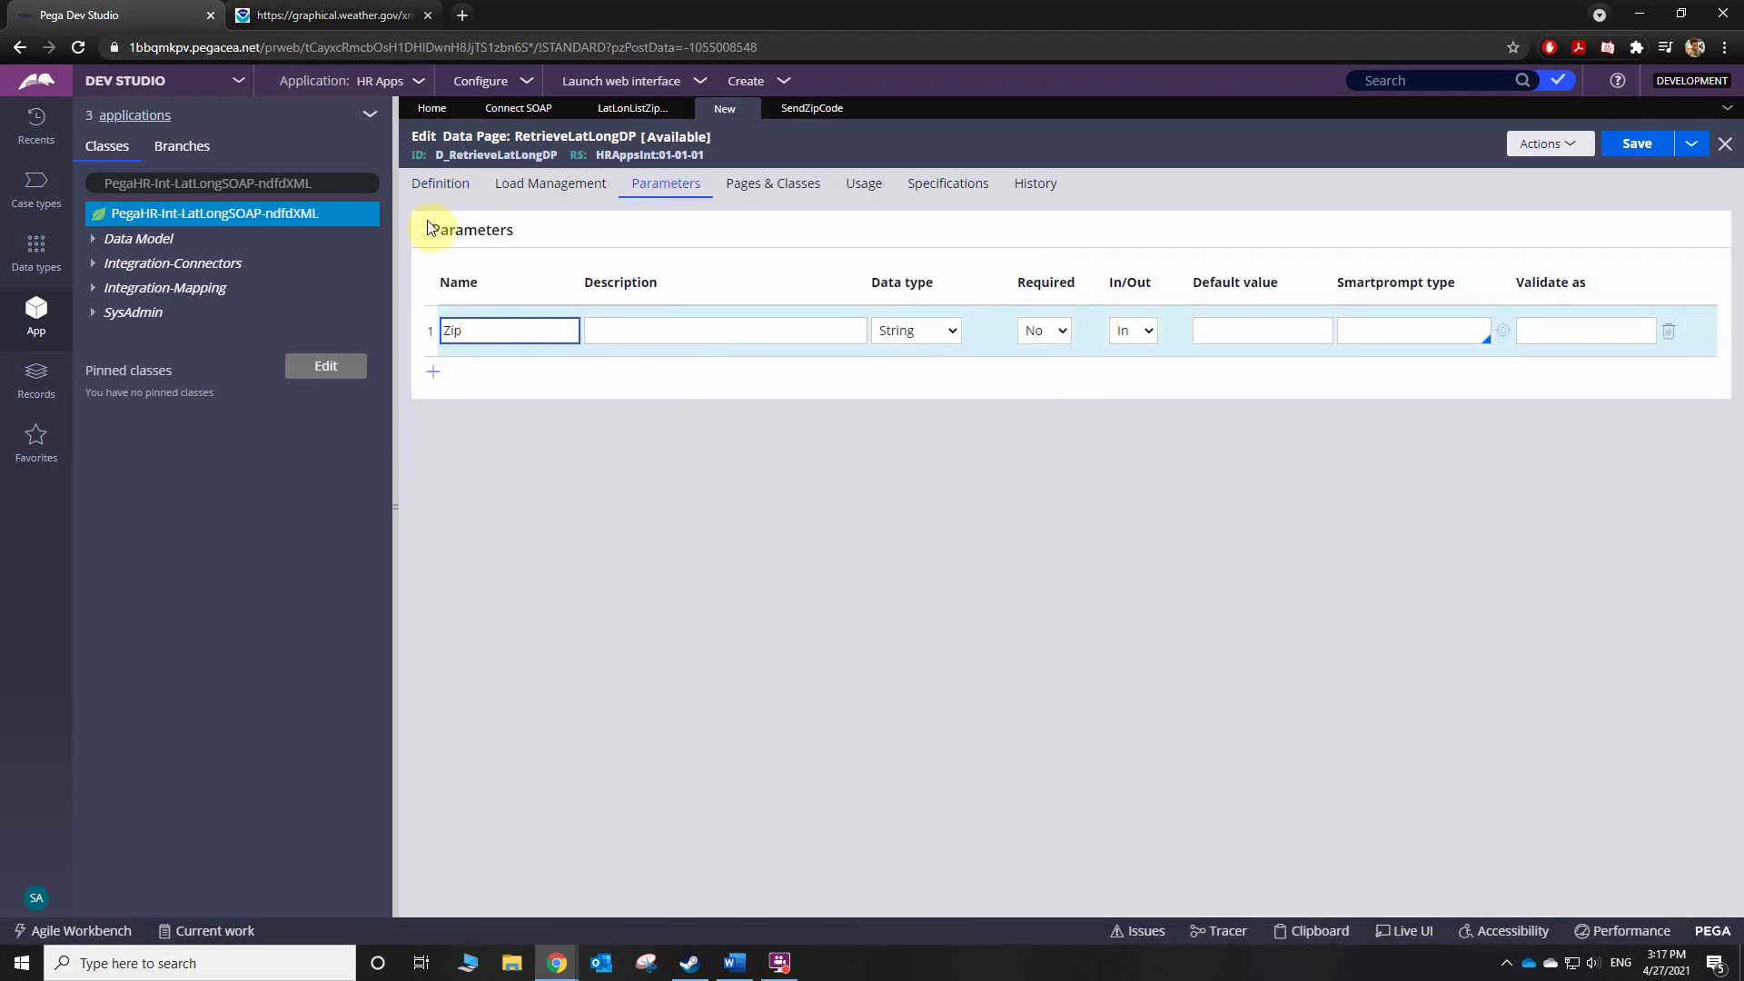
{"action": "left_click", "coordinate": [1046, 330]}
{"action": "left_click", "coordinate": [1036, 354]}
{"action": "left_click", "coordinate": [440, 184]}
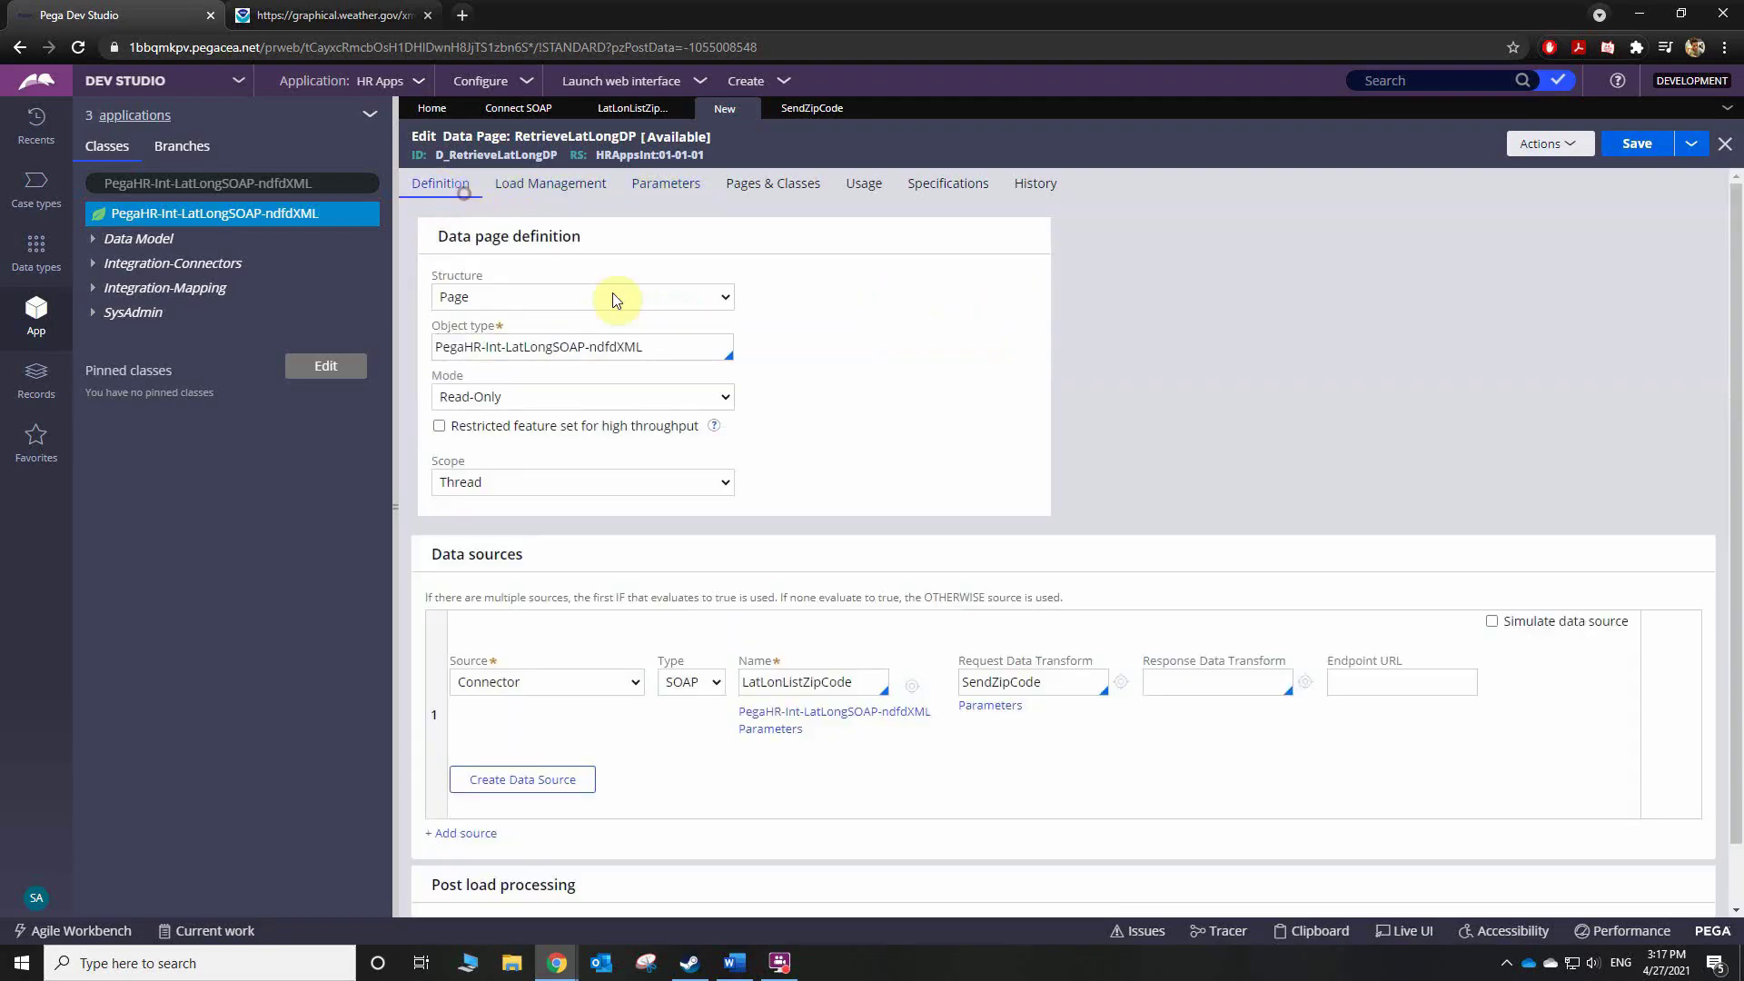
- Fill in the ZipCode parameter value for the SendZipCode request data transform and save the data page
{"action": "left_click", "coordinate": [1004, 706]}
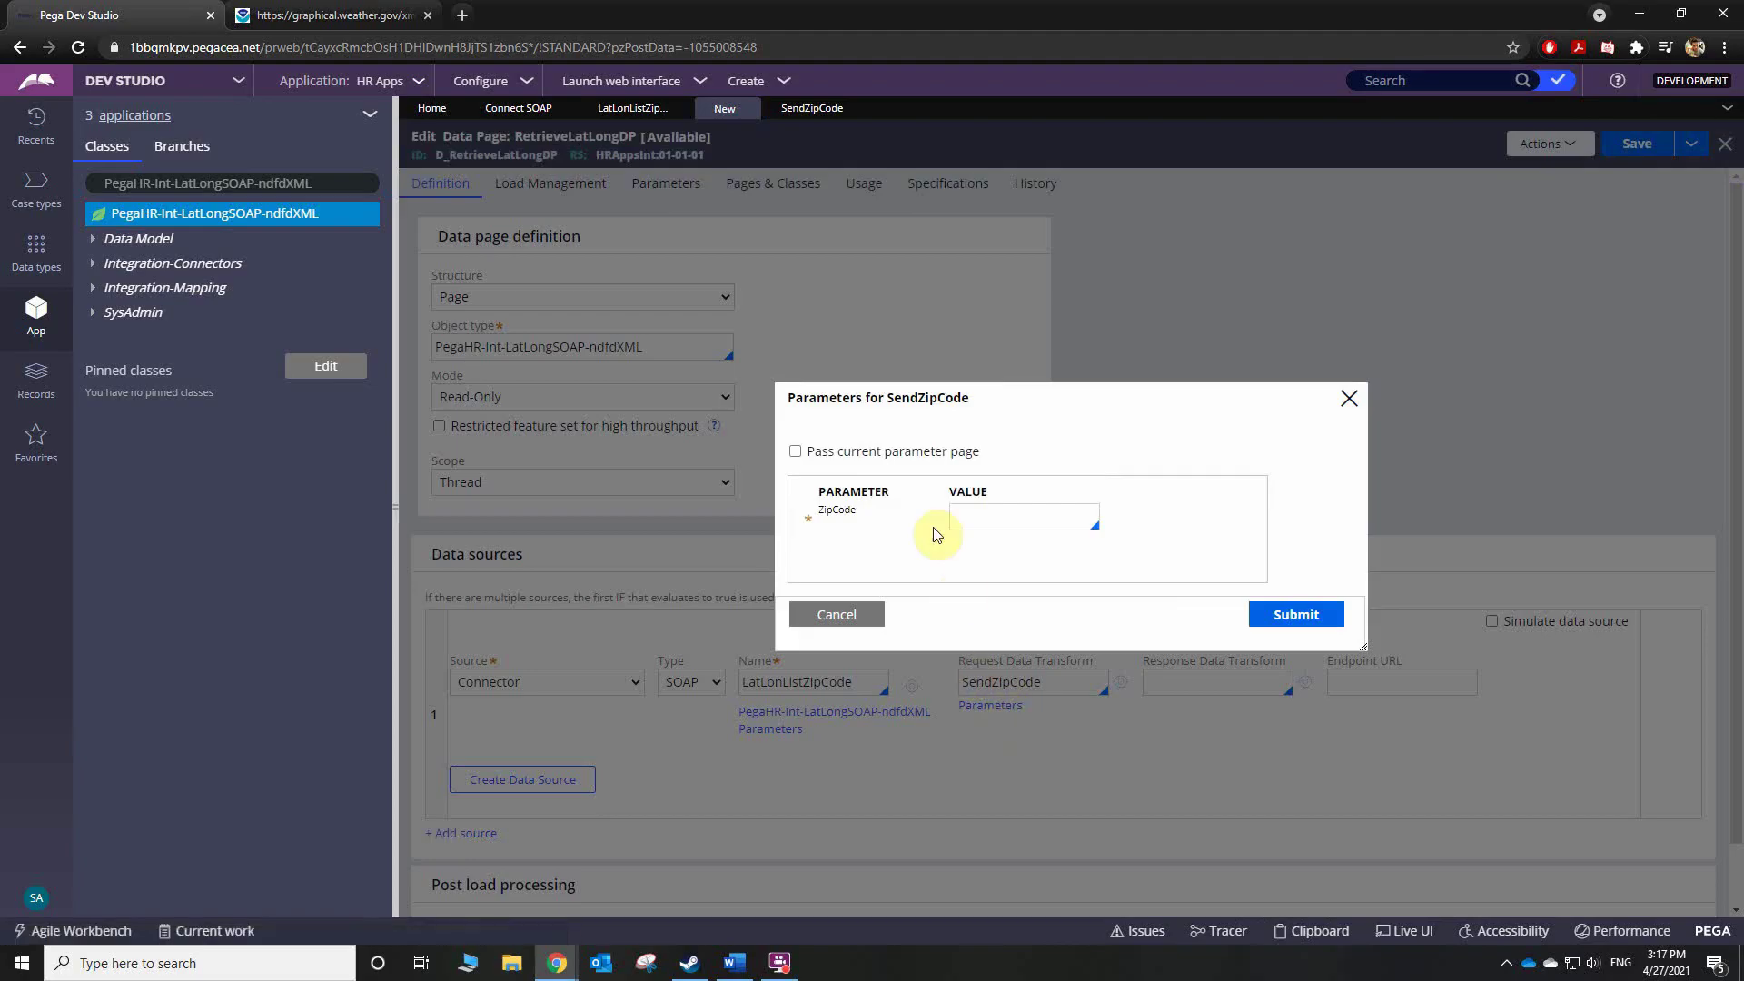
{"action": "left_click", "coordinate": [985, 515]}
{"action": "left_click", "coordinate": [992, 578]}
{"action": "left_click", "coordinate": [1295, 612]}
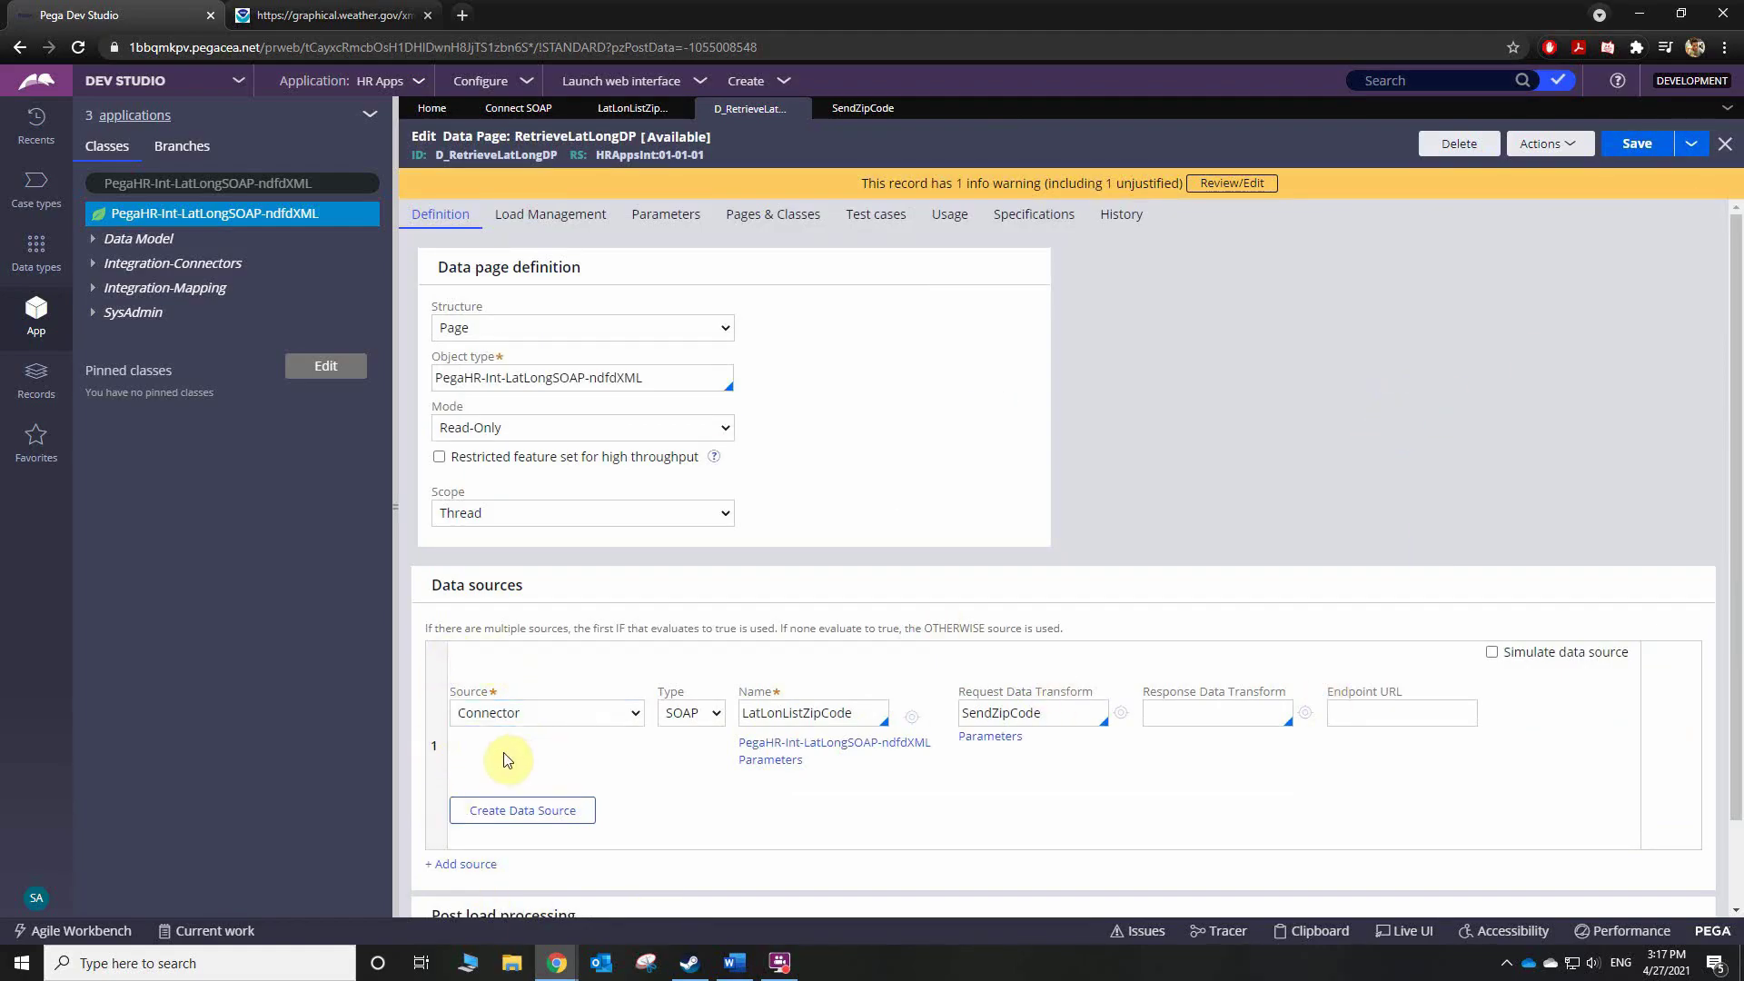
- Test-run the RetrieveLatLongDP data page with the Zip parameter set to 54911
{"action": "left_click", "coordinate": [1574, 146]}
{"action": "left_click", "coordinate": [1538, 172]}
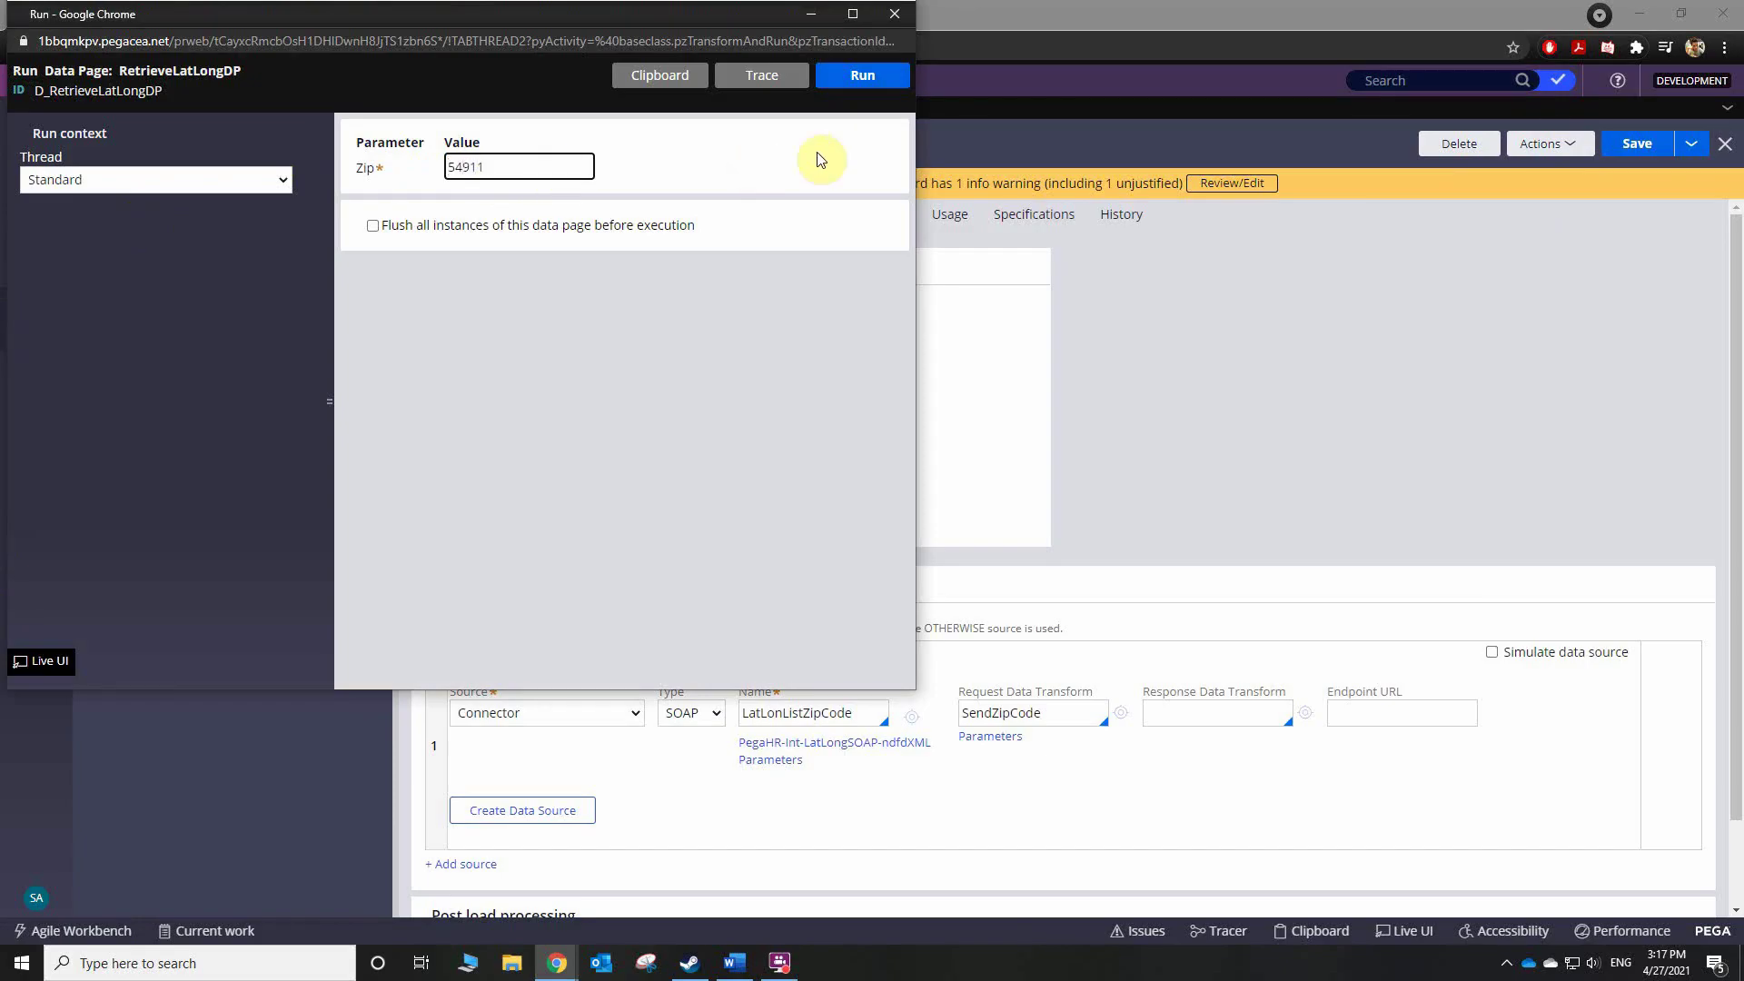
{"action": "left_click", "coordinate": [855, 75]}
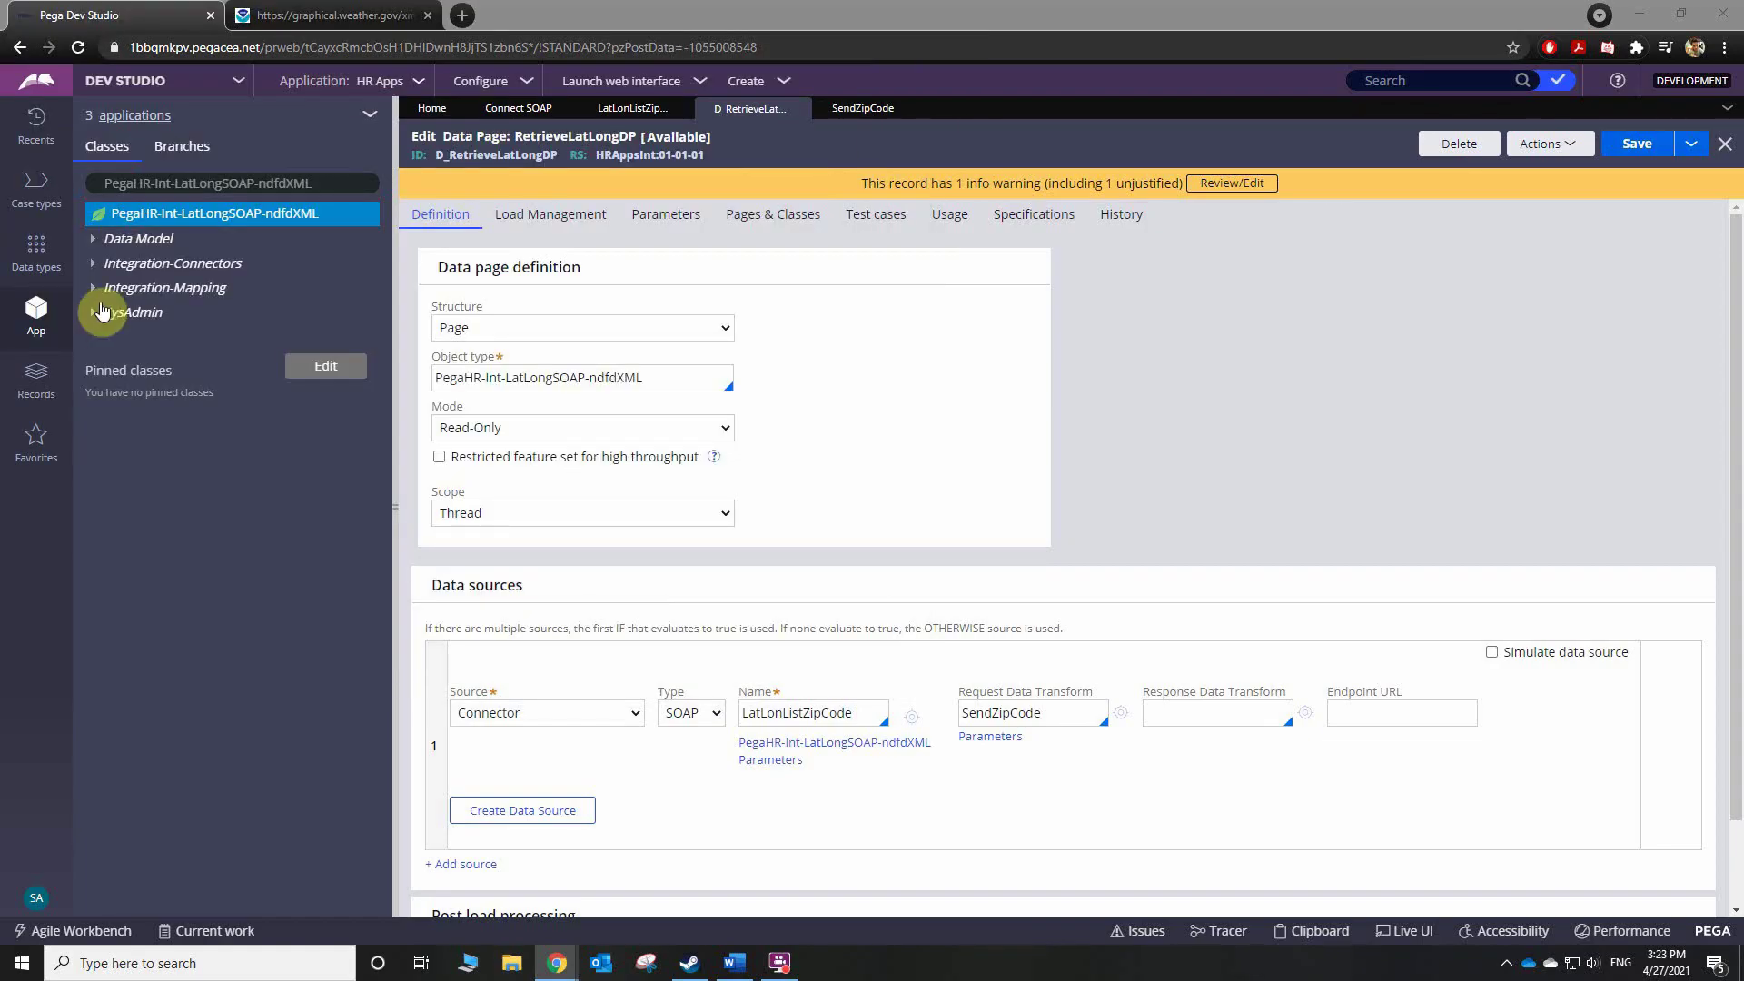
- Open the Payroll Setup case type and add a stage named Testing to its life cycle
{"action": "left_click", "coordinate": [41, 189]}
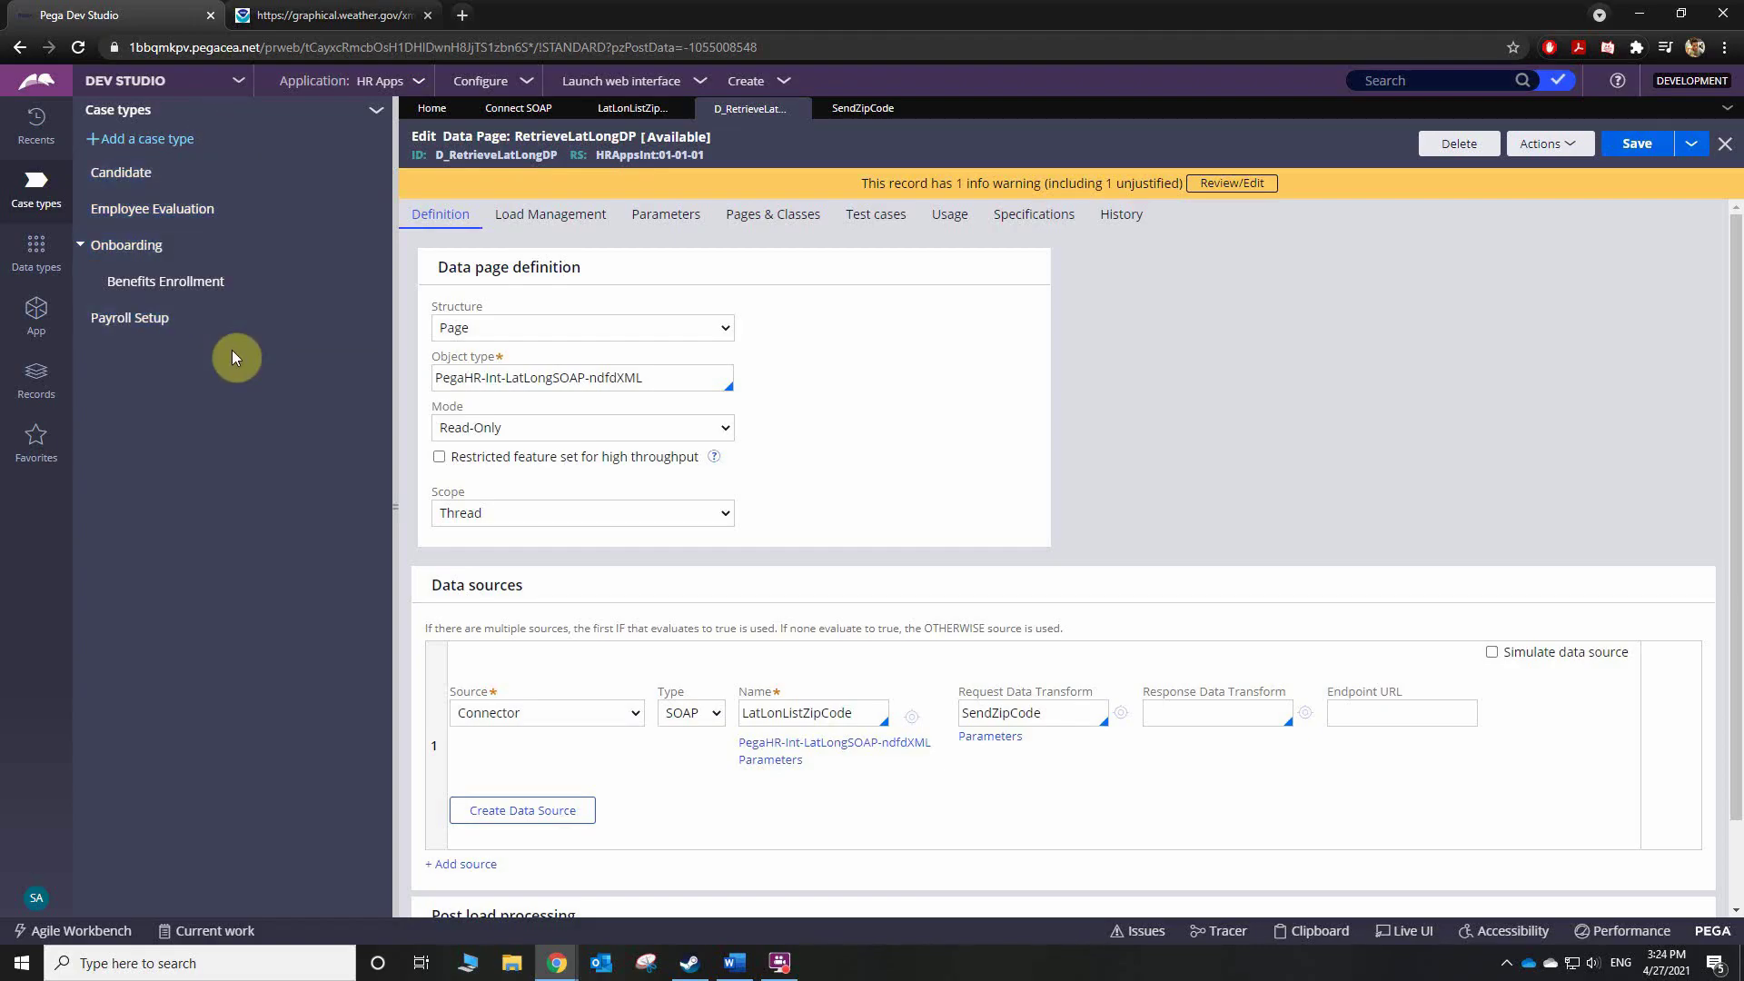
{"action": "left_click", "coordinate": [156, 327]}
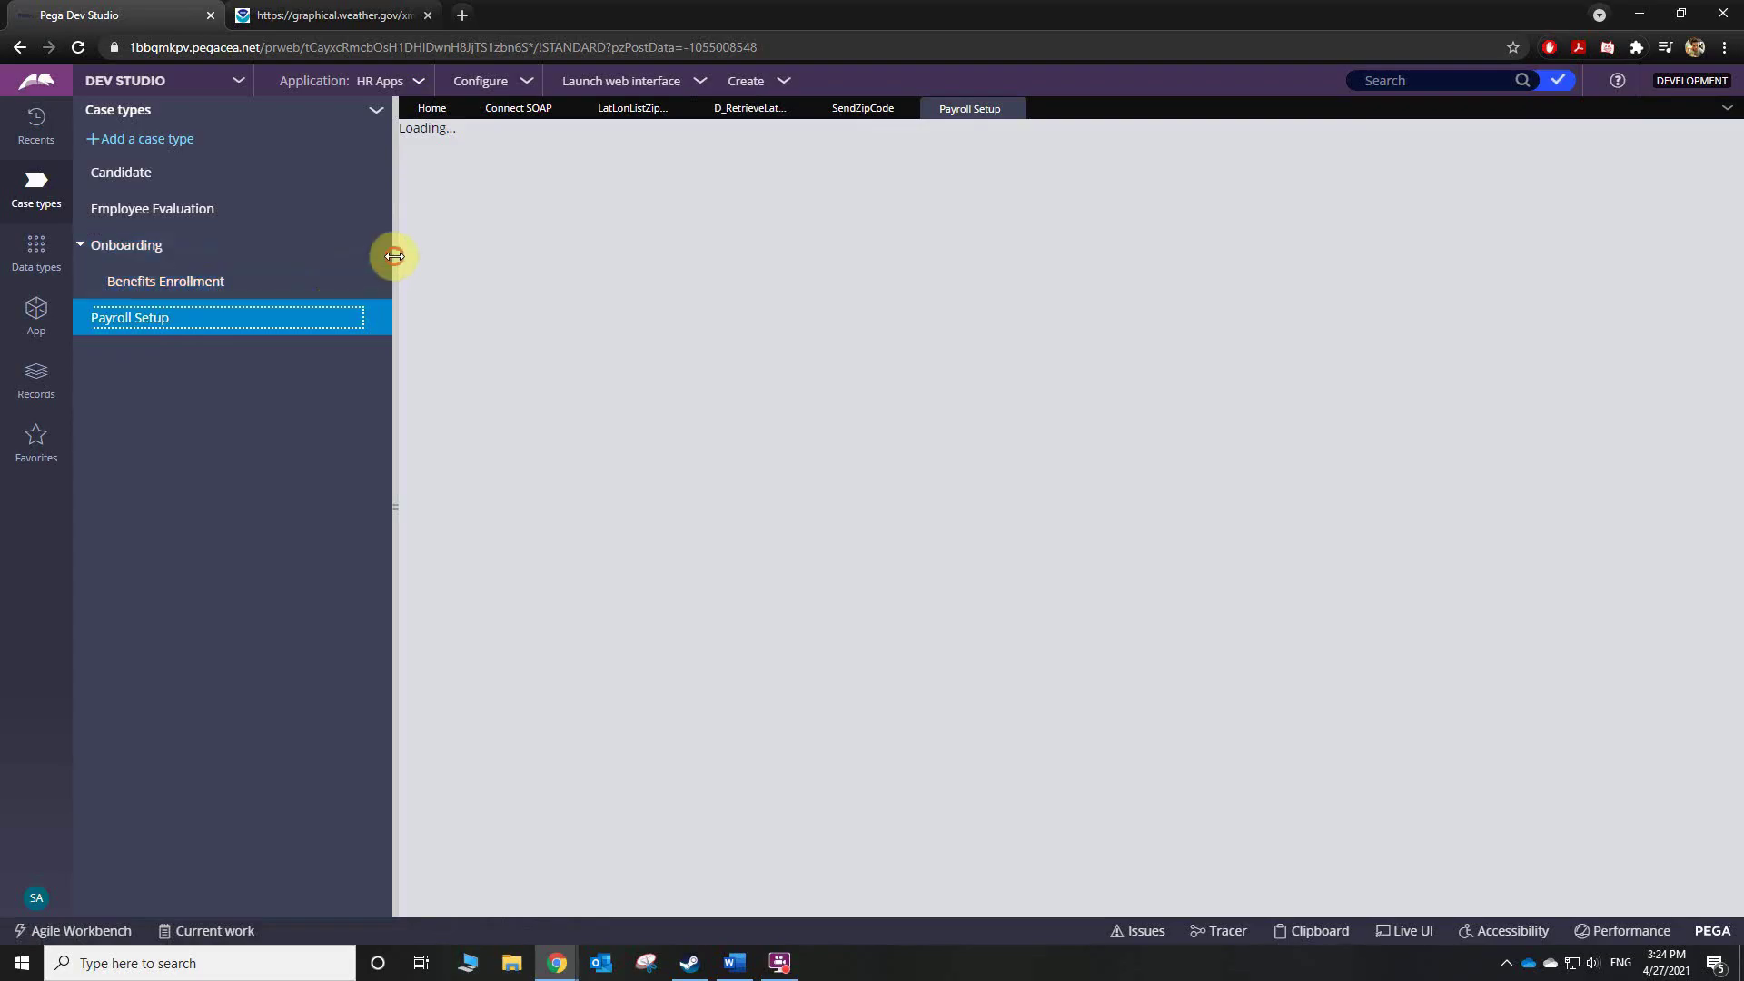
{"action": "left_click_drag", "start_coordinate": [394, 256], "coordinate": [316, 257]}
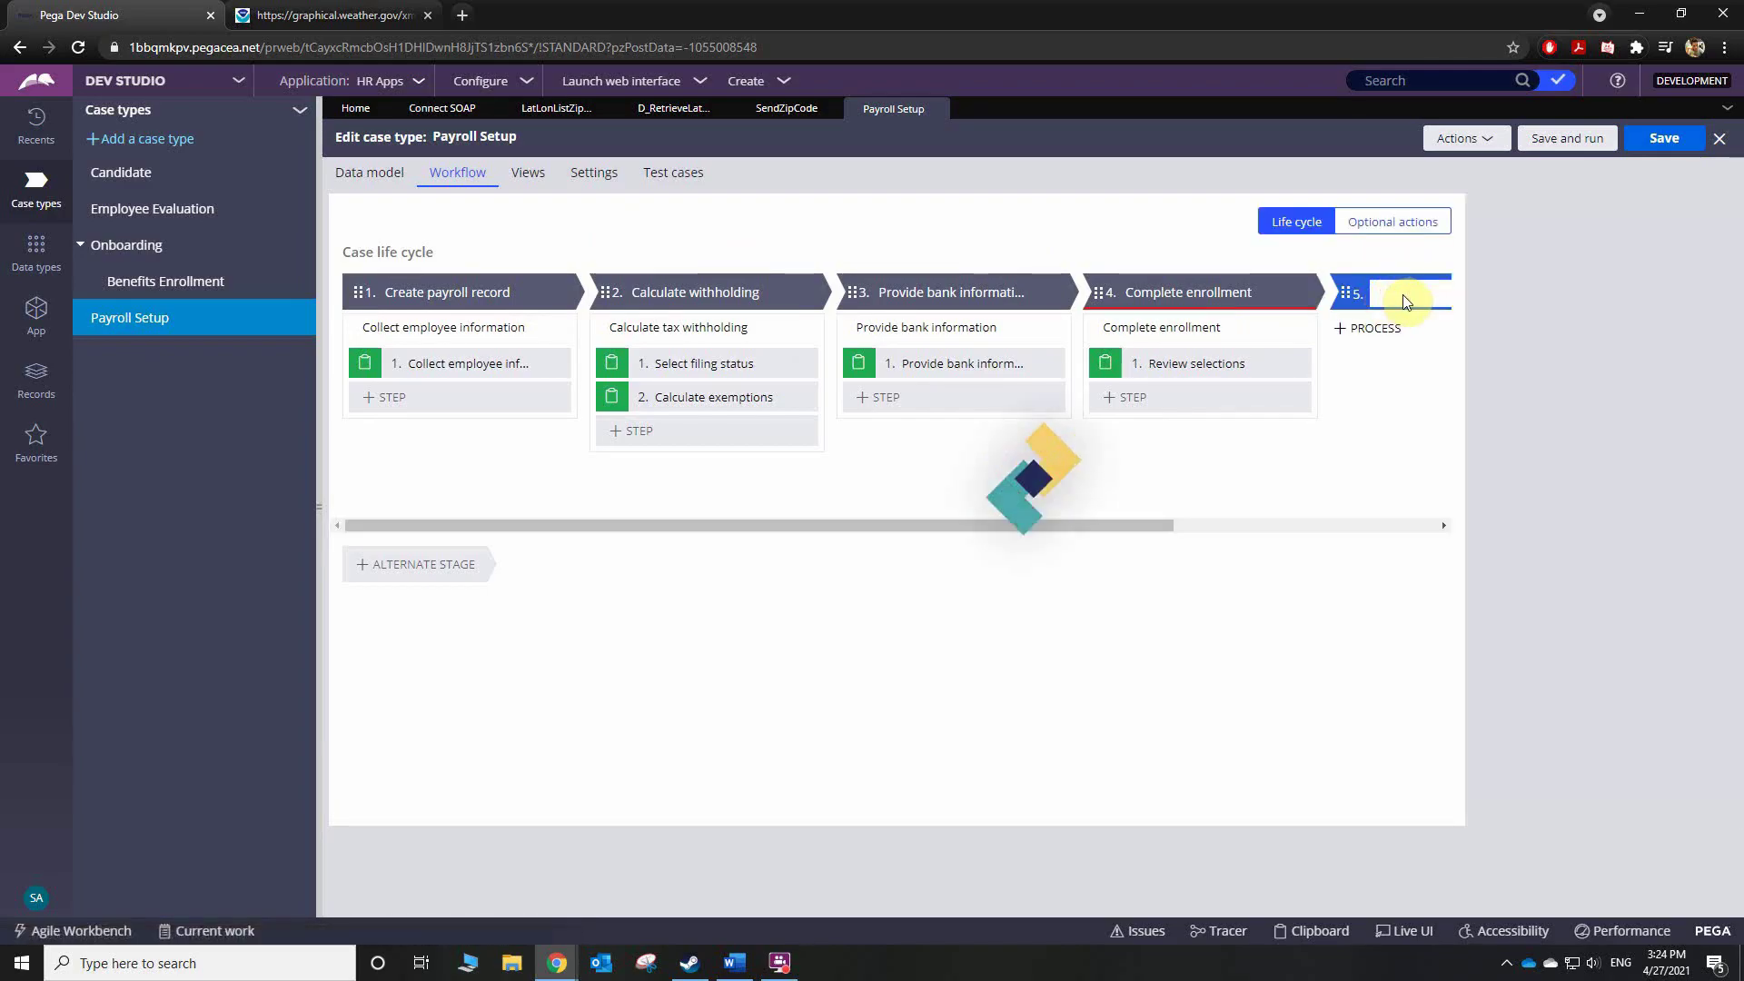
{"action": "type", "text": "T"}
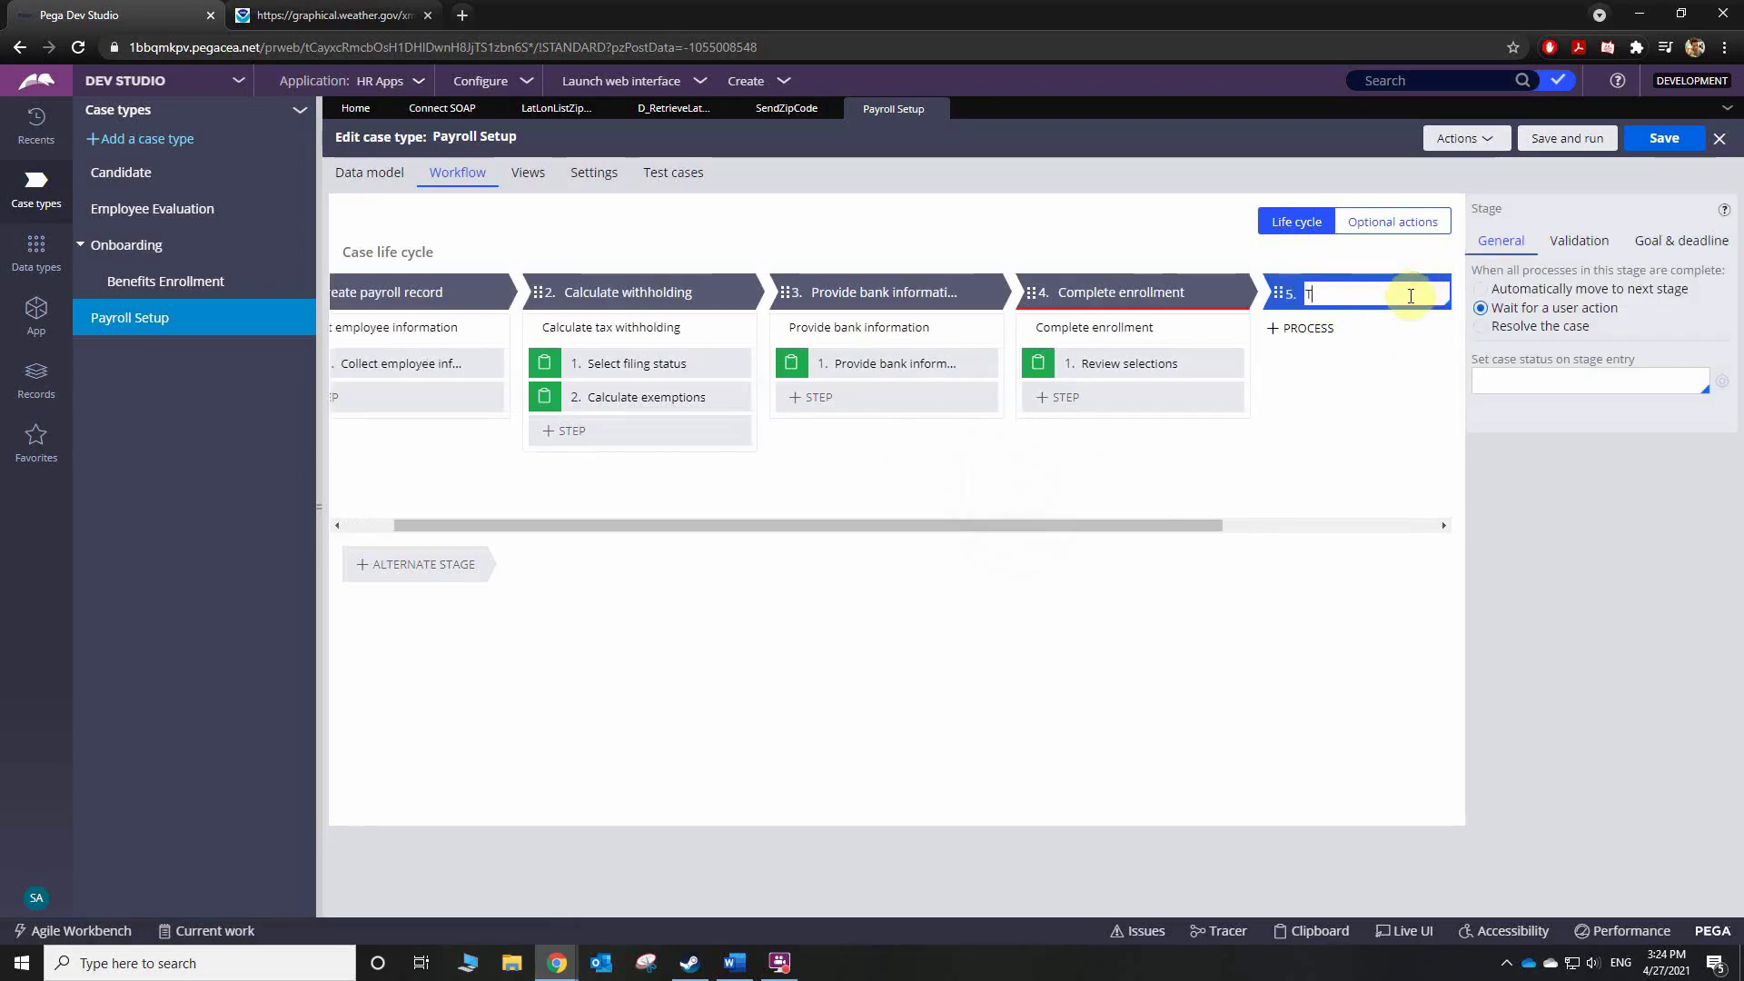
{"action": "type", "text": "esting"}
- Add a process to the Testing stage with a collect-information step named Display Latlong
{"action": "left_click", "coordinate": [1318, 329]}
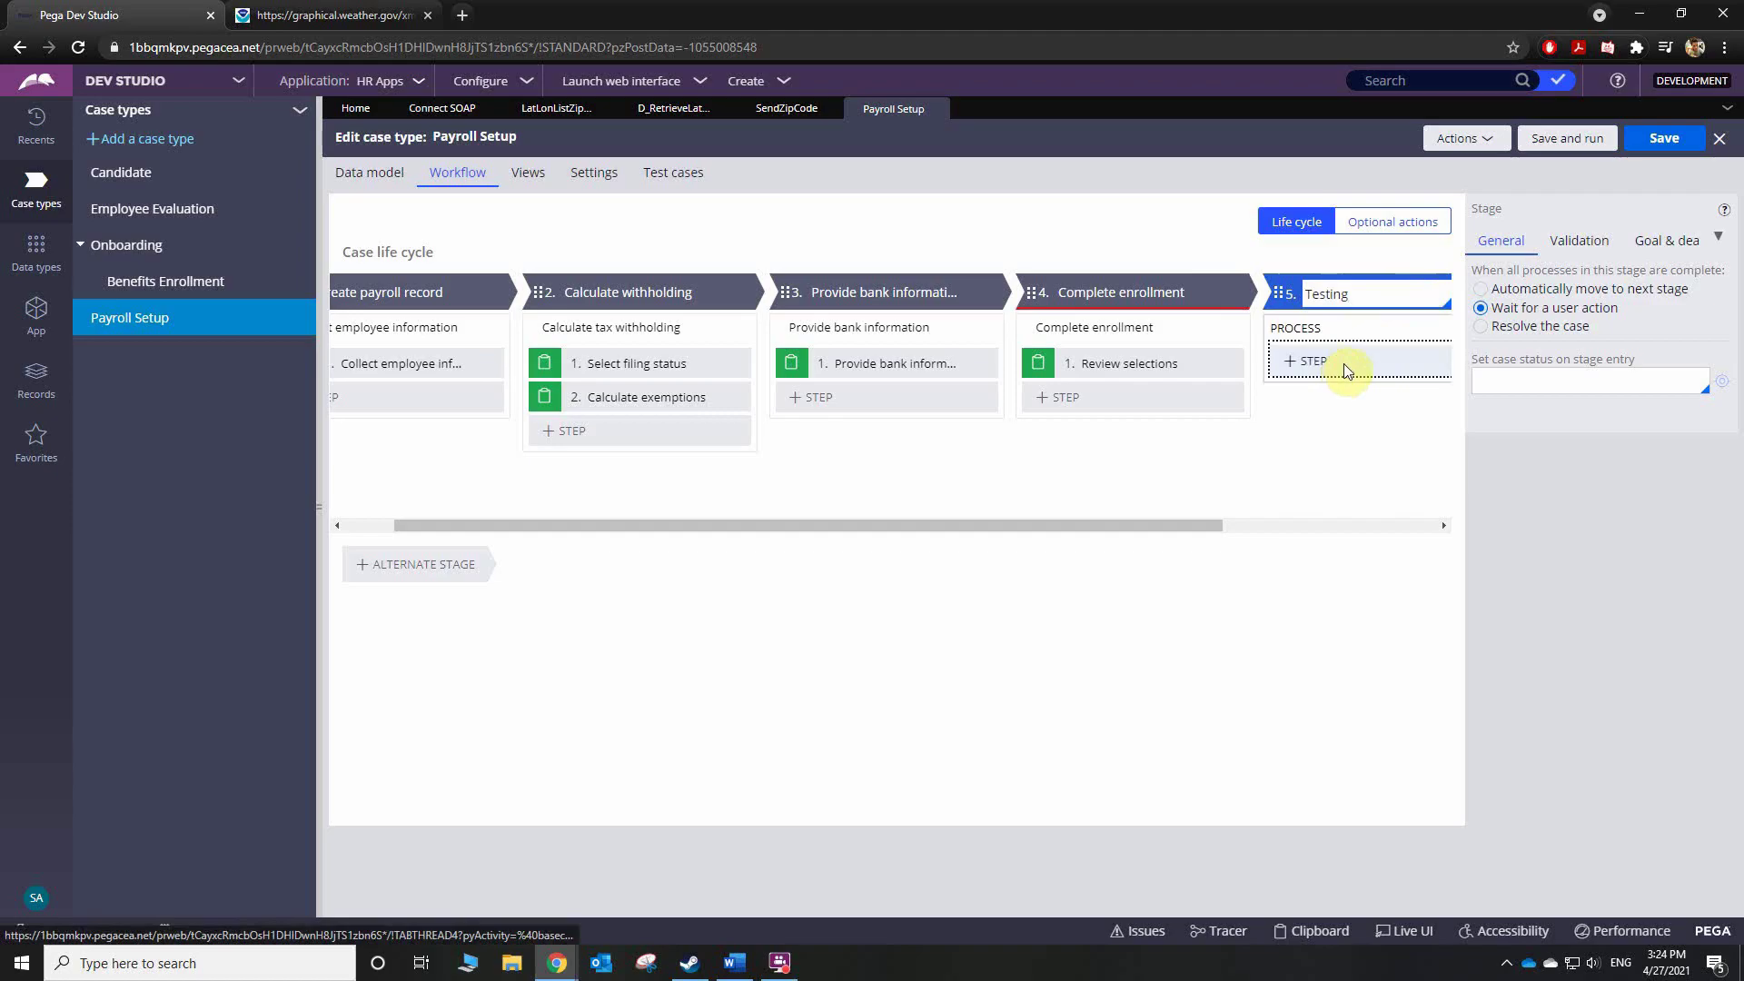
{"action": "left_click", "coordinate": [1345, 368]}
{"action": "left_click", "coordinate": [1354, 363]}
{"action": "left_click", "coordinate": [1354, 359]}
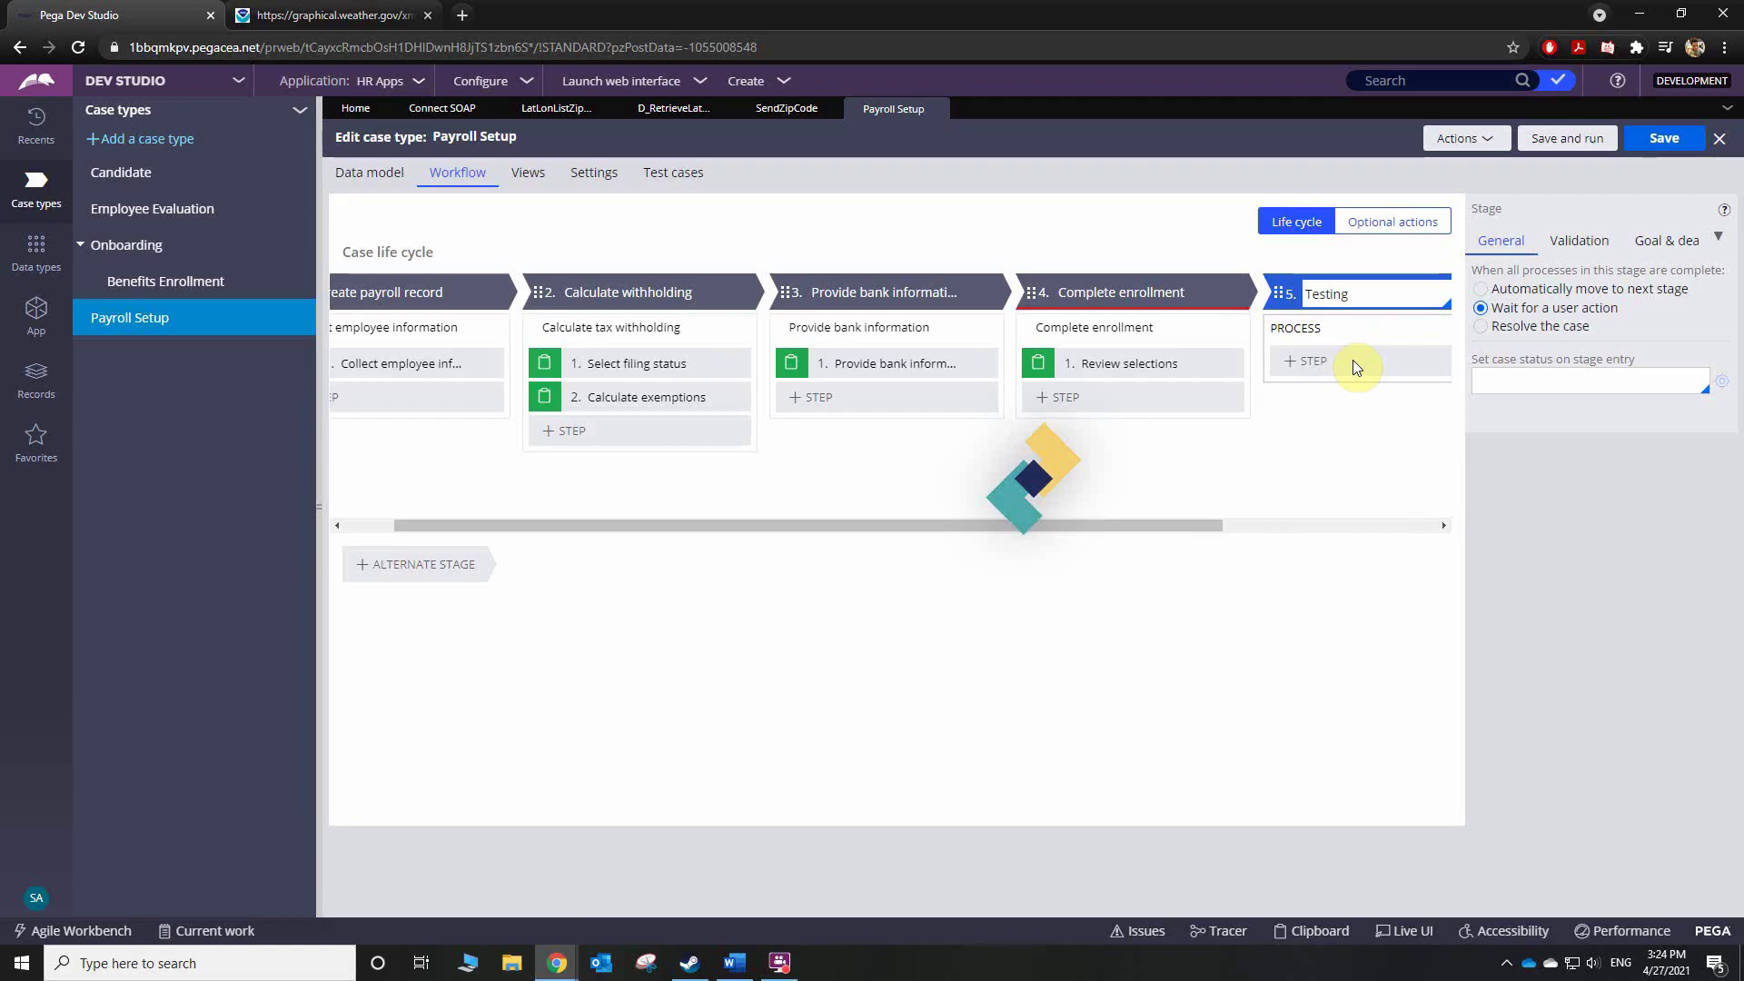
{"action": "type", "text": "Display"}
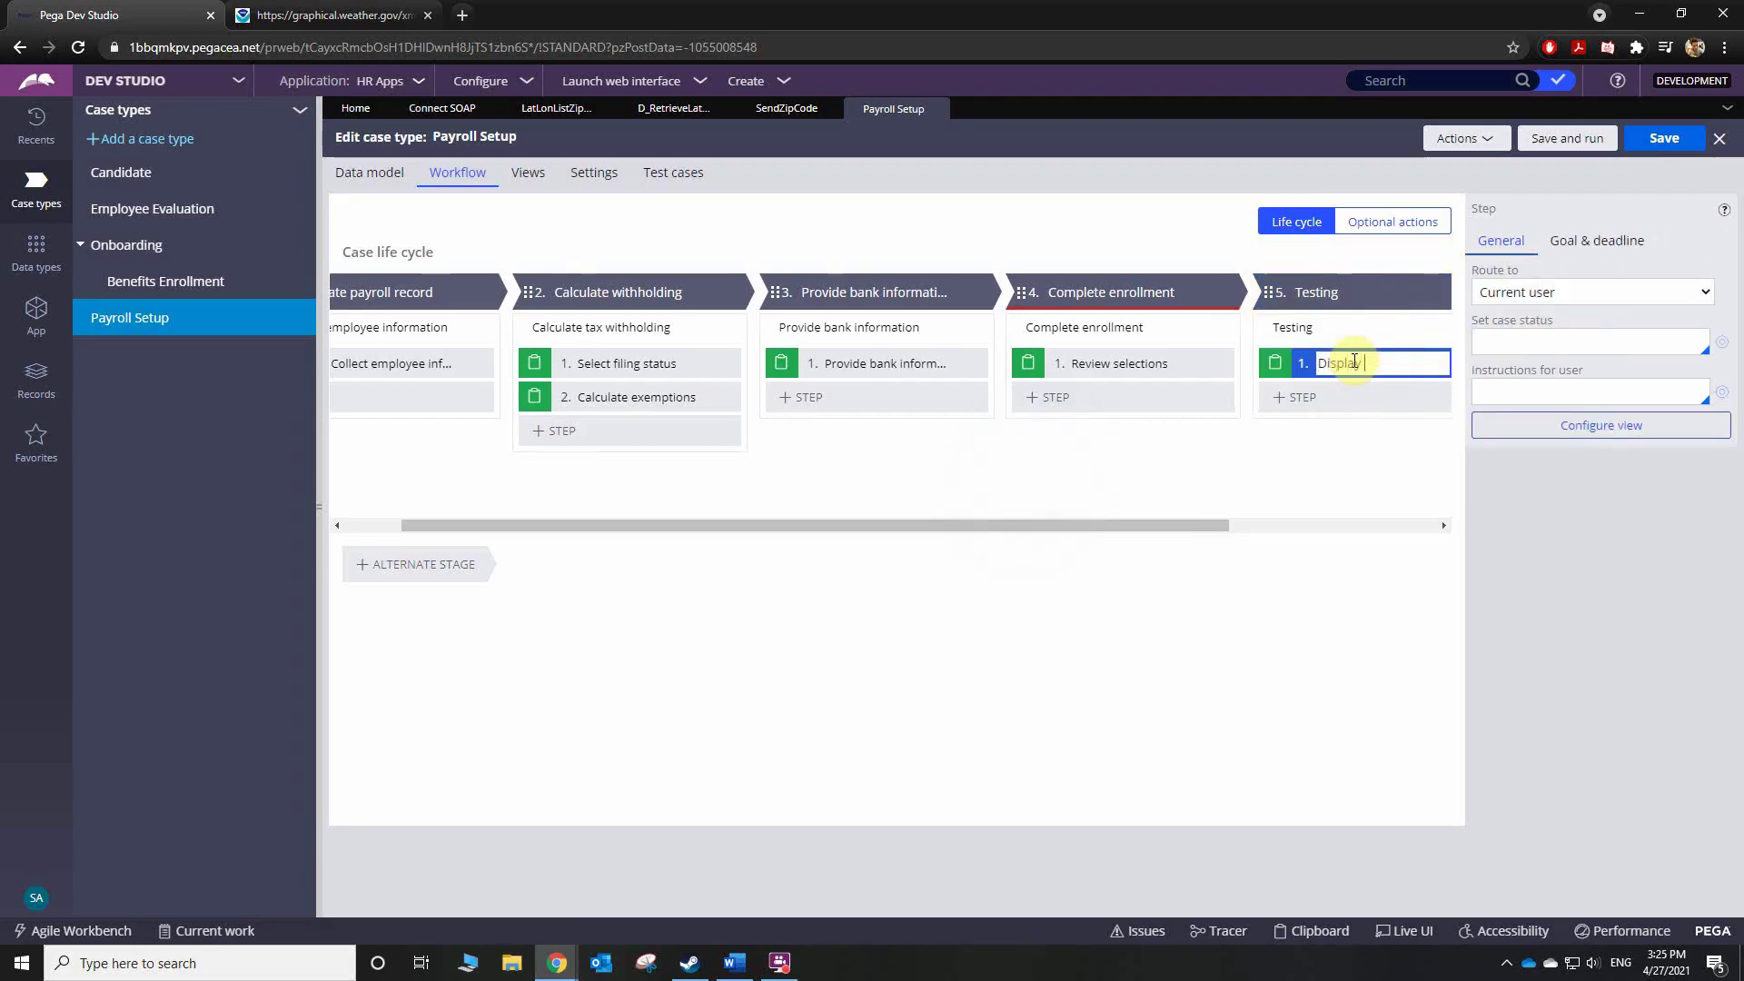
{"action": "type", "text": " Latlong"}
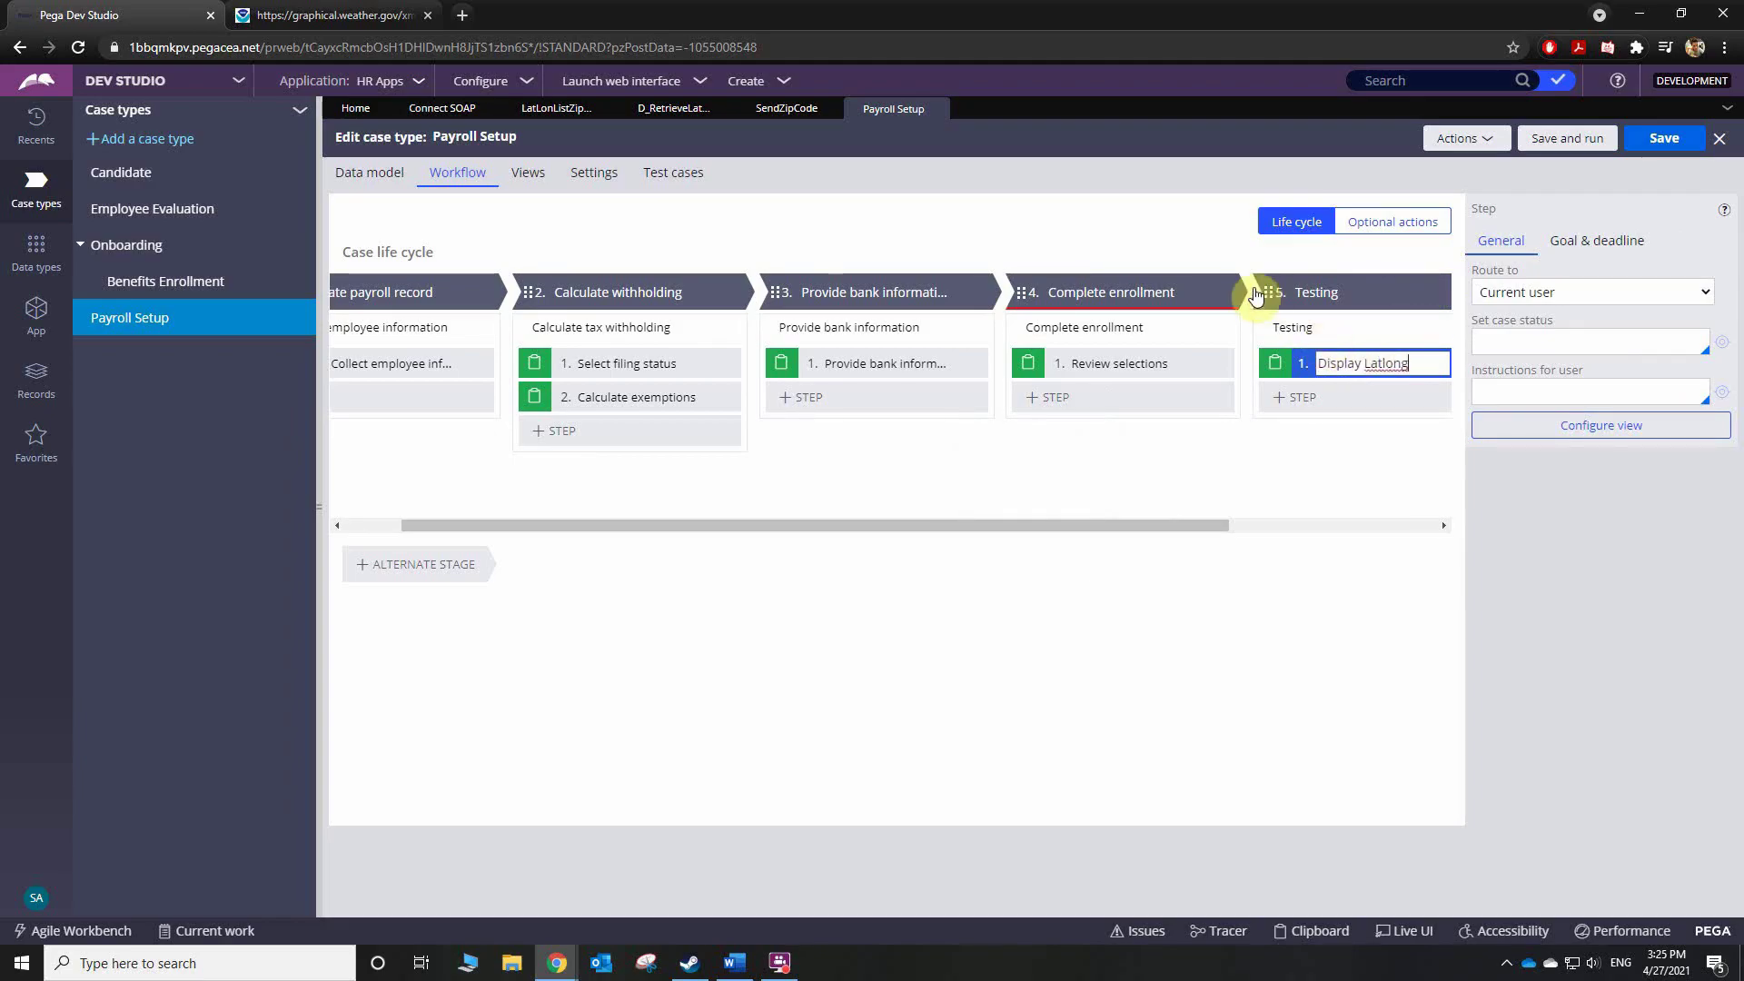
- Save the Payroll Setup case type and move the Testing stage to the start of the life cycle
{"action": "left_click_drag", "start_coordinate": [1299, 309], "coordinate": [576, 291]}
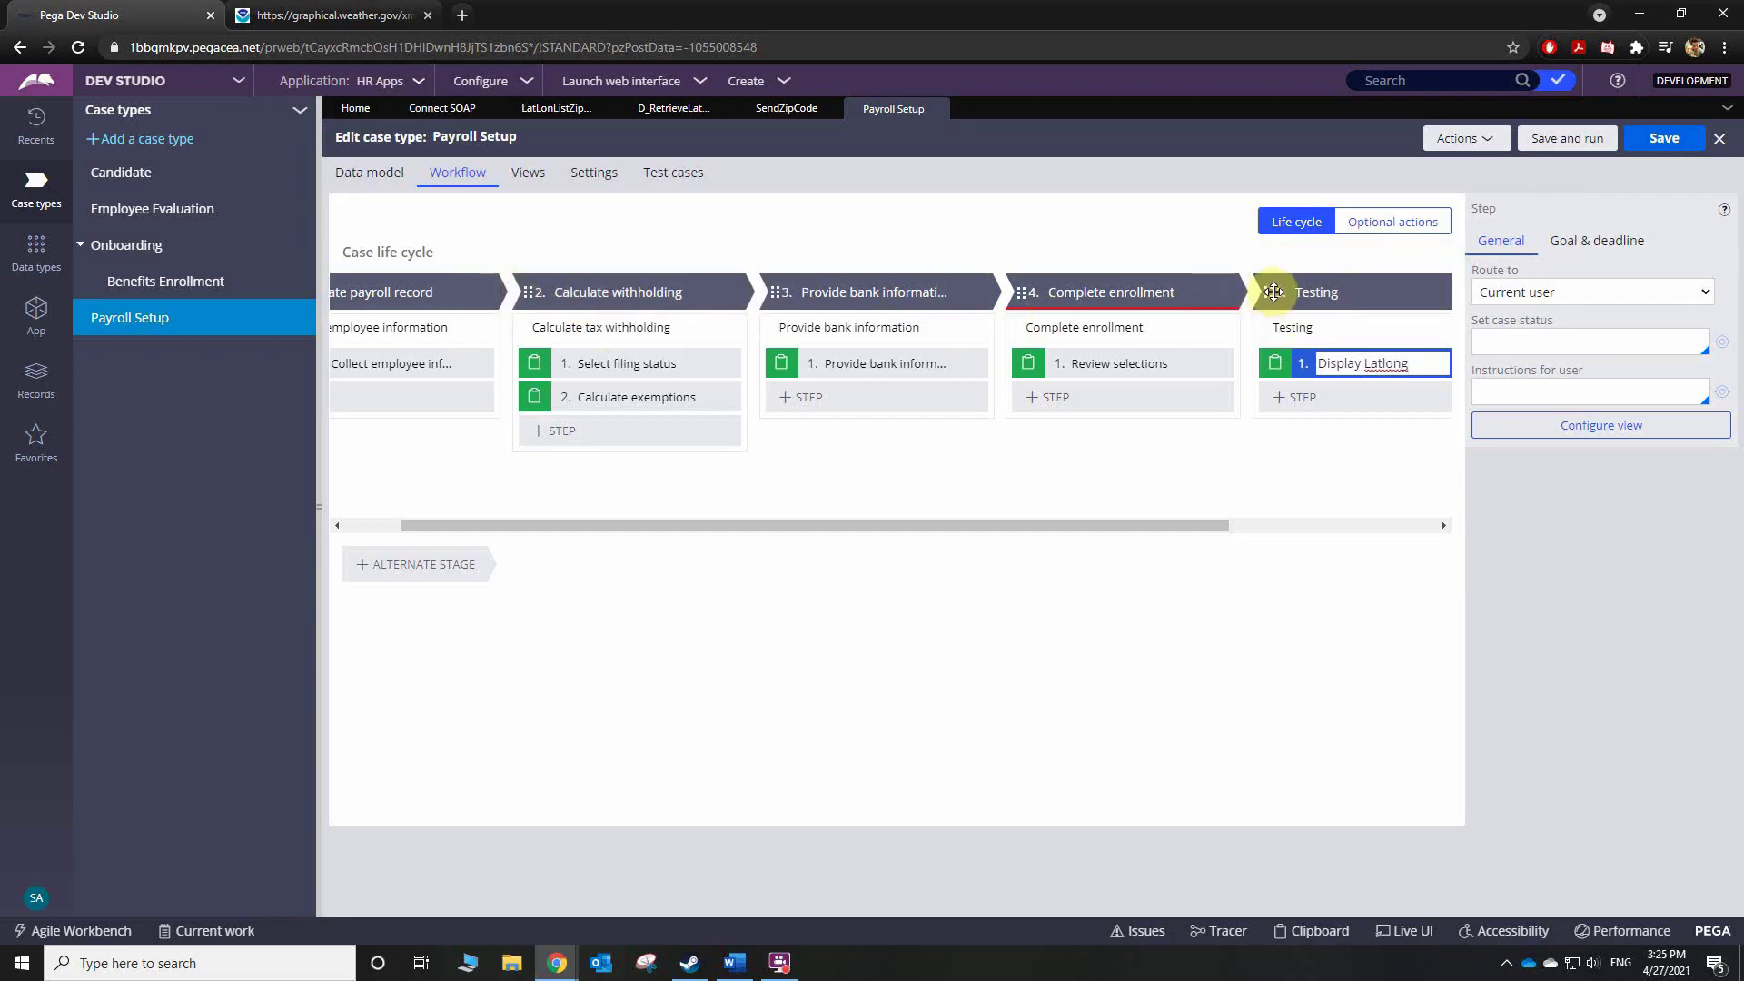
{"action": "left_click", "coordinate": [1664, 138]}
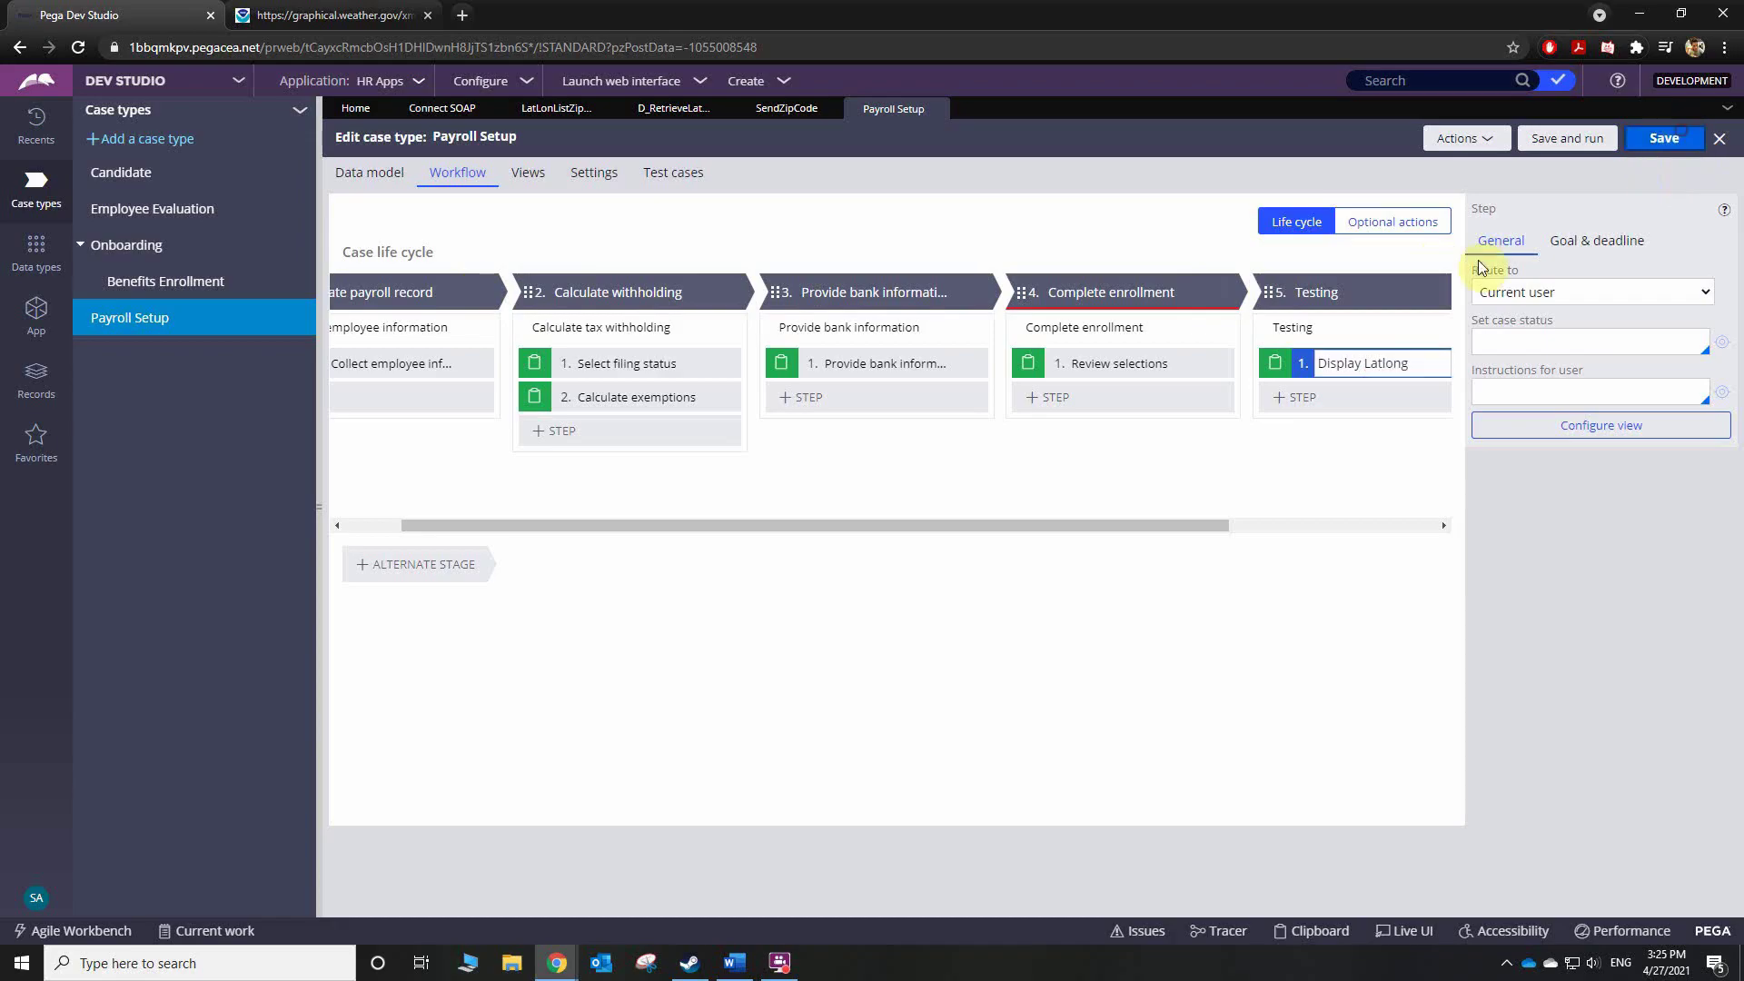
{"action": "left_click_drag", "start_coordinate": [1308, 298], "coordinate": [361, 312]}
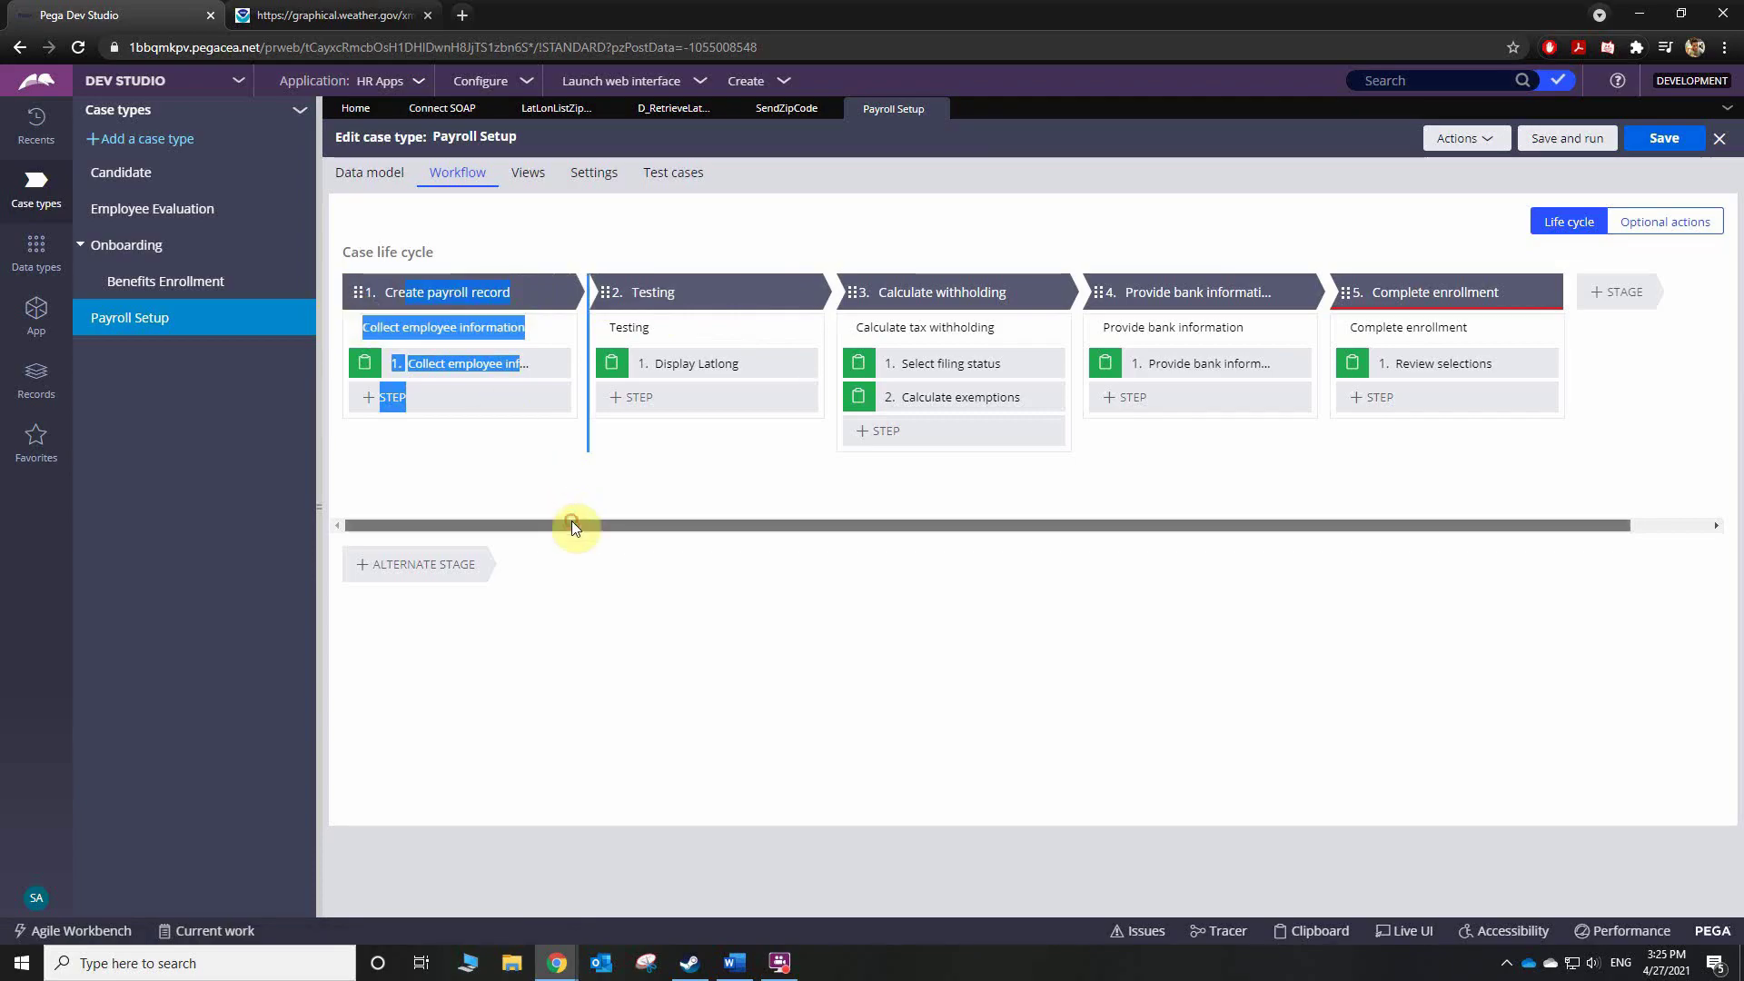
{"action": "left_click", "coordinate": [658, 491]}
{"action": "left_click_drag", "start_coordinate": [603, 292], "coordinate": [349, 292]}
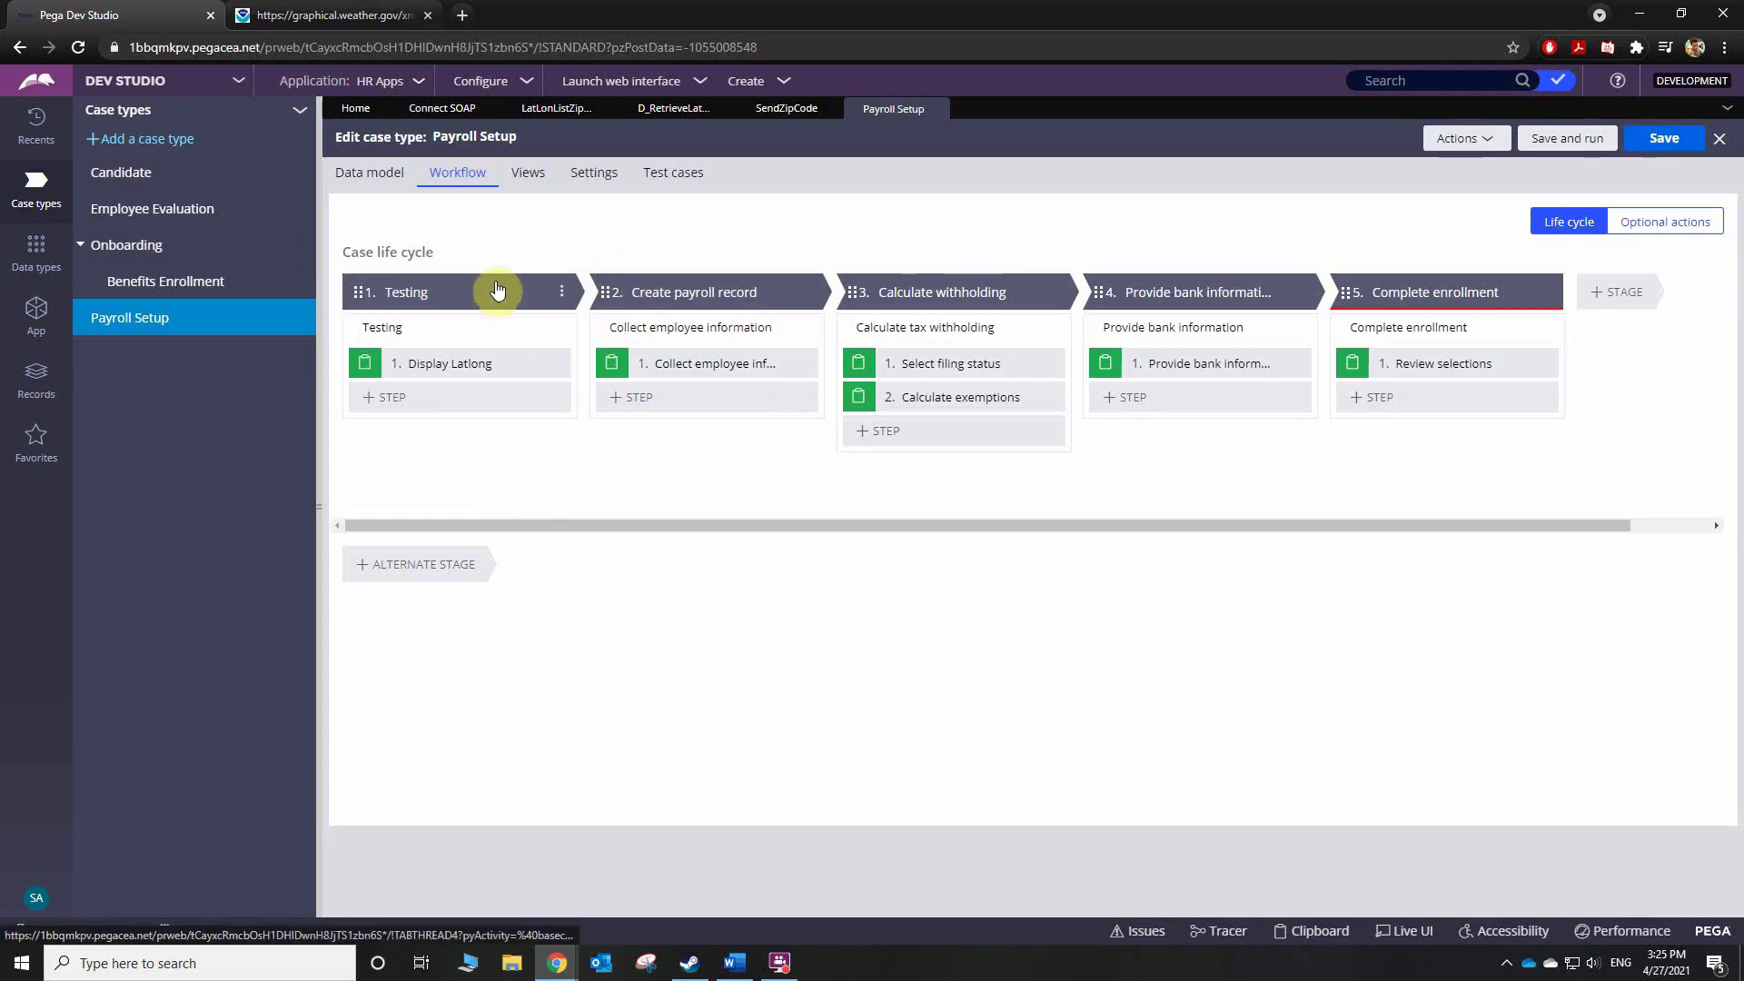
- Configure the Display Latlong step's view with a single-line text field named Zip Code
{"action": "left_click", "coordinate": [519, 363]}
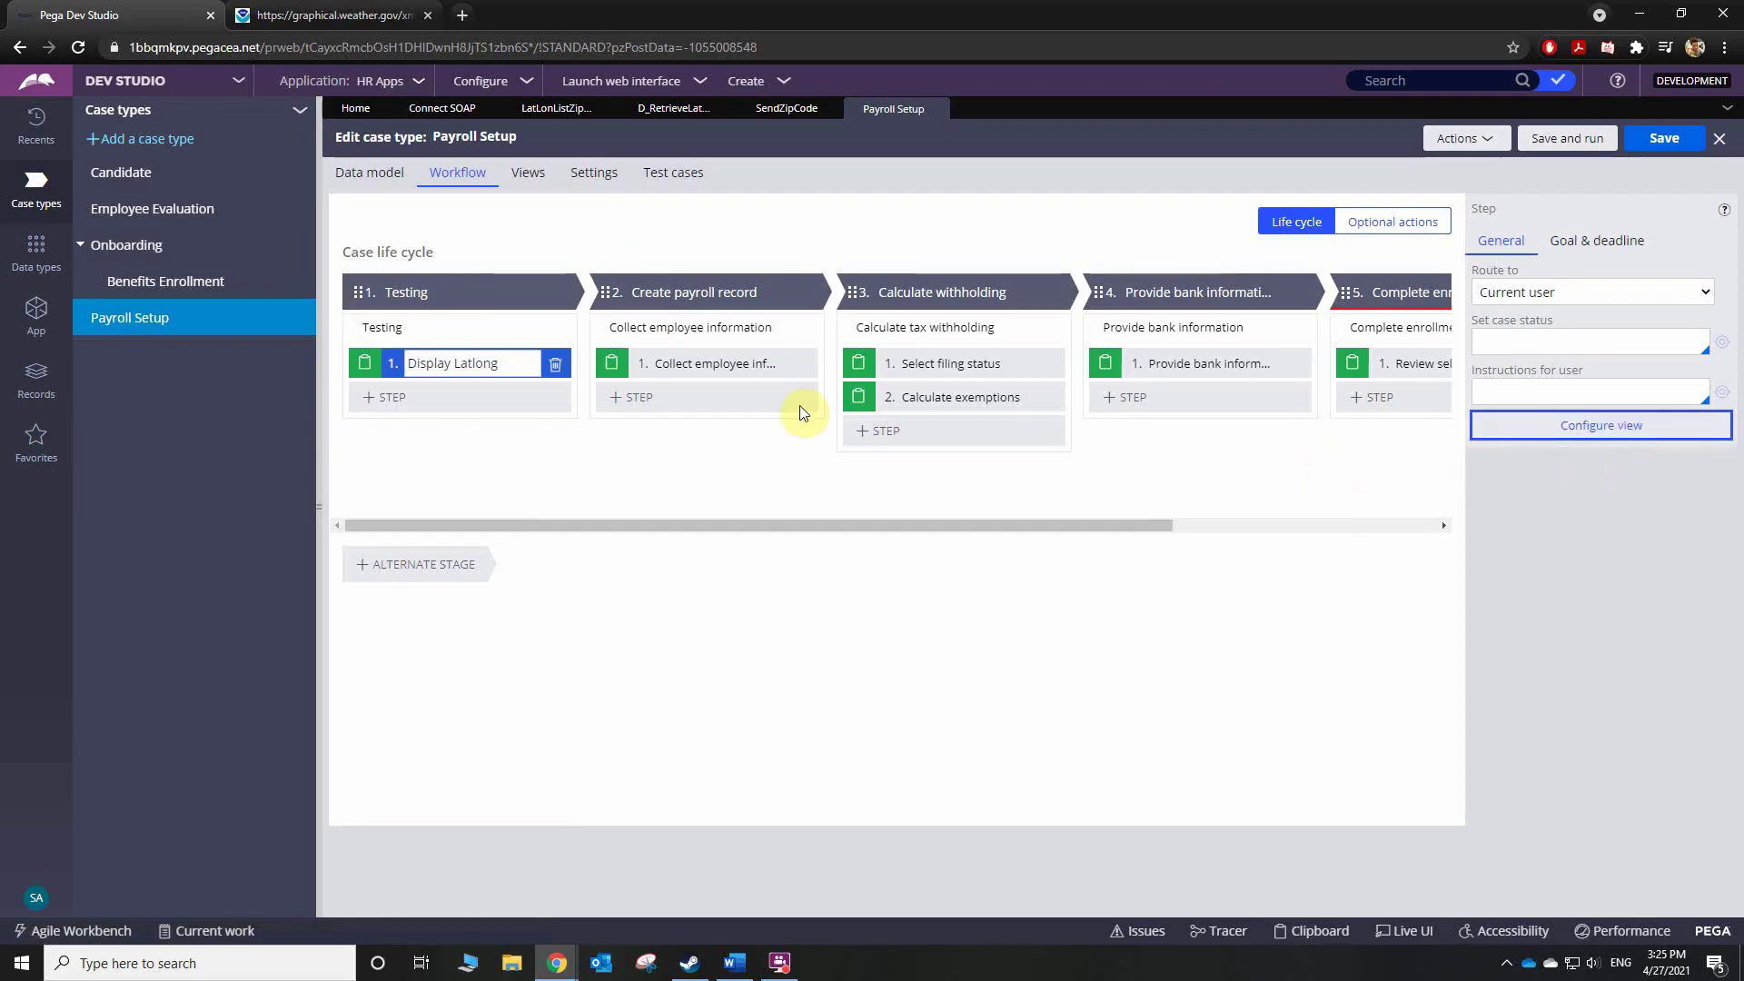
{"action": "left_click", "coordinate": [685, 392]}
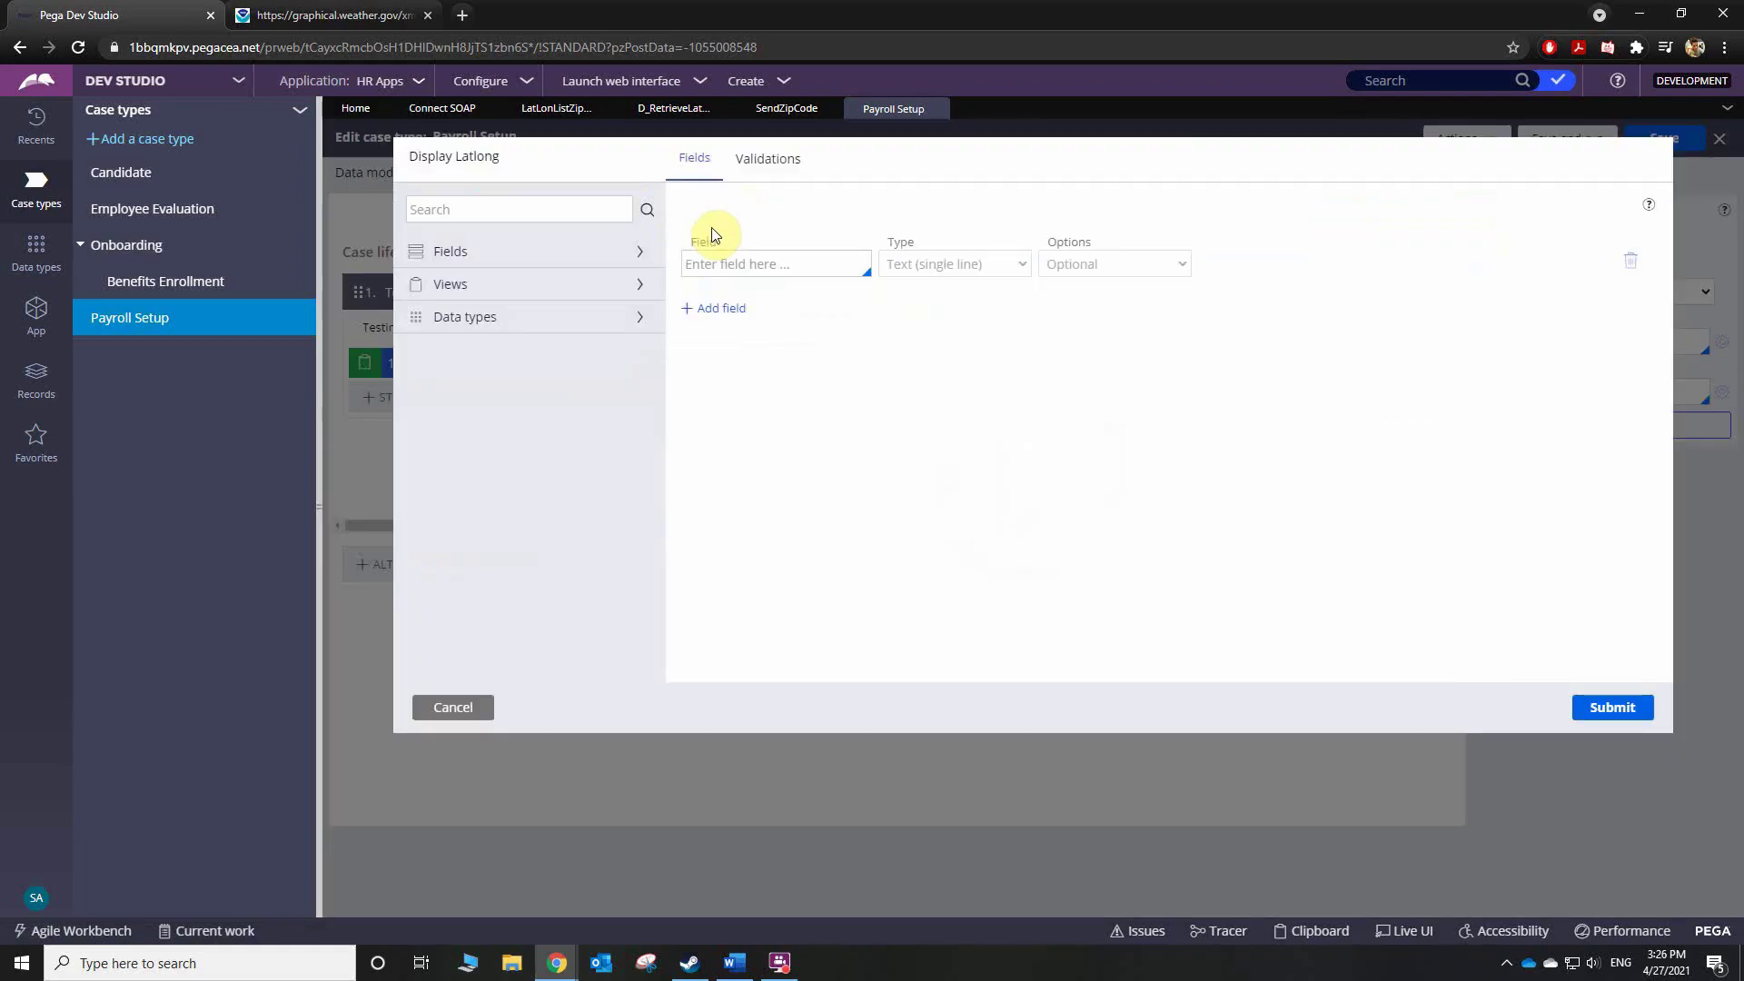
{"action": "left_click", "coordinate": [766, 264]}
{"action": "type", "text": "Zip Code"}
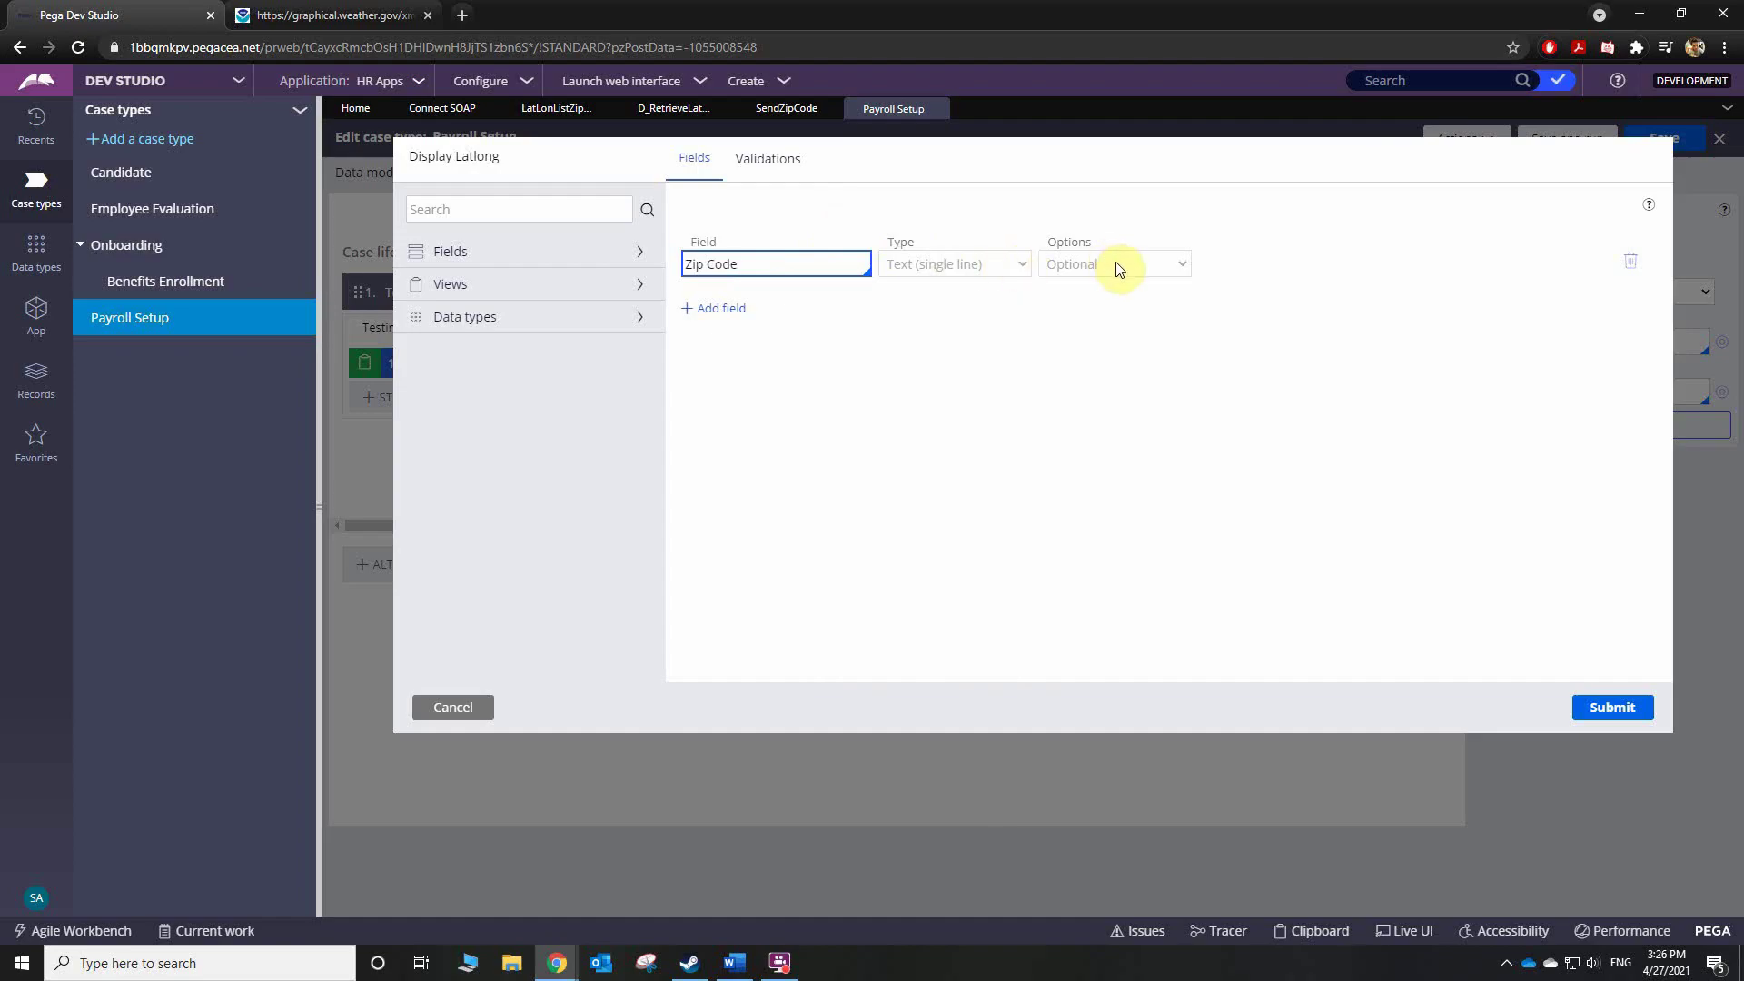
{"action": "left_click", "coordinate": [1588, 705]}
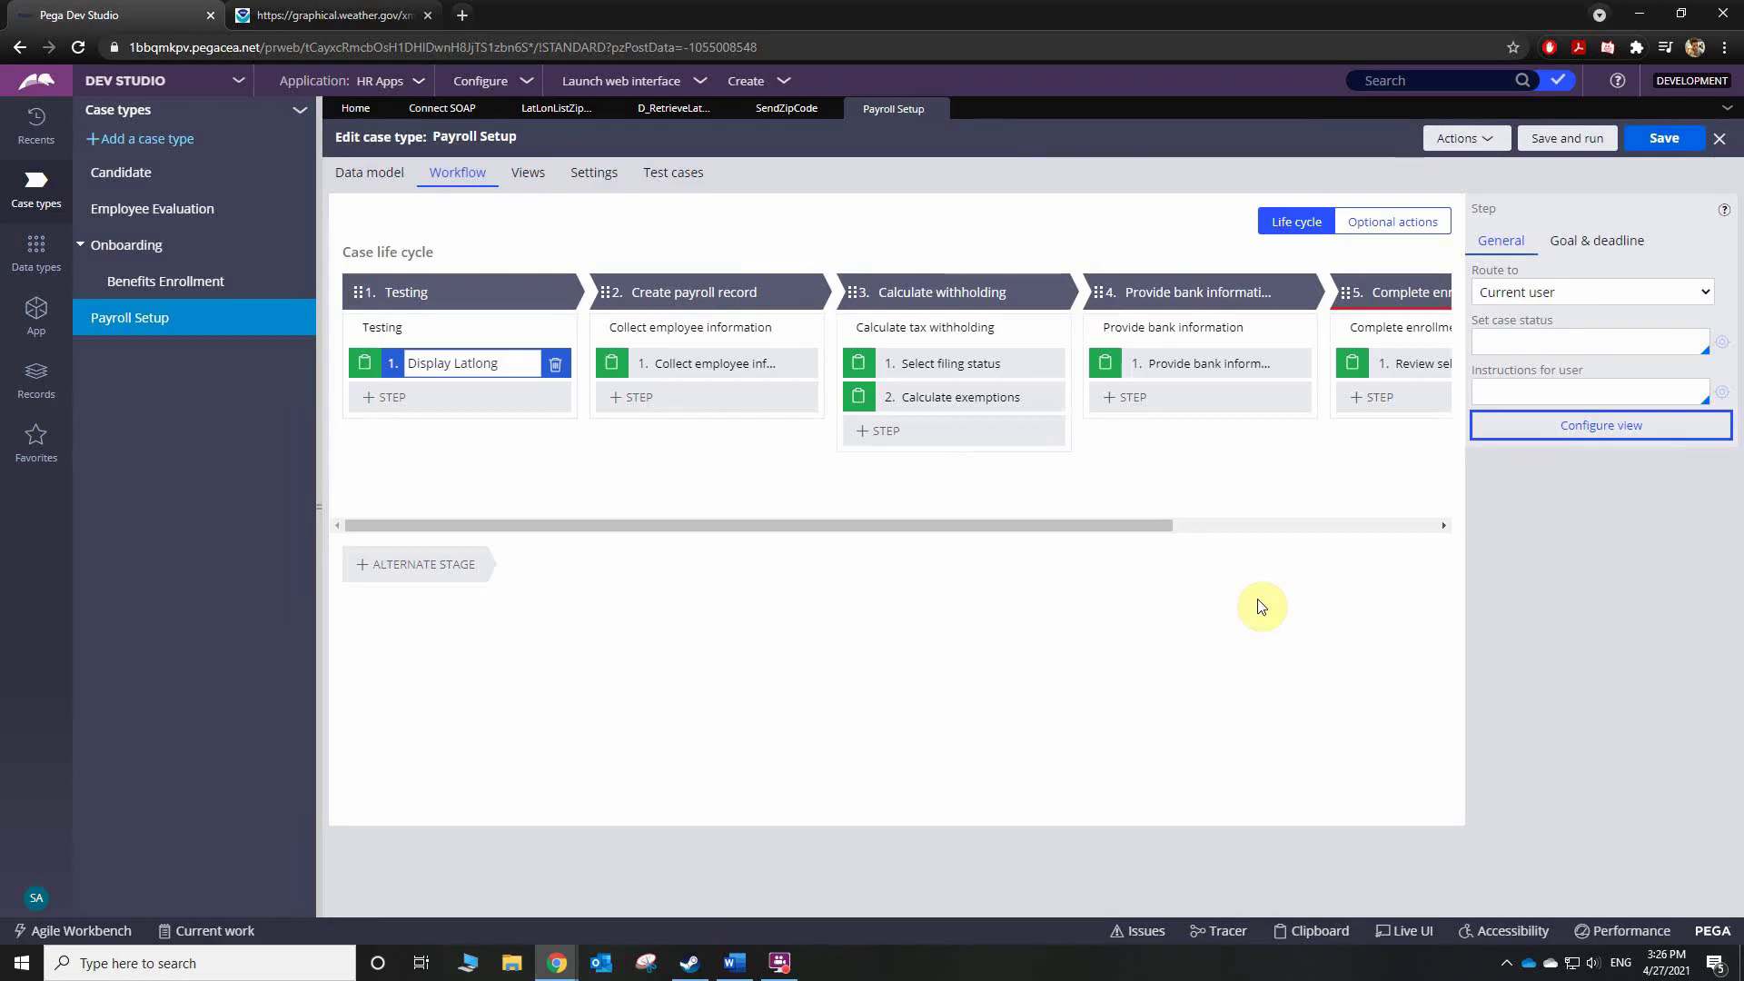
- Save and run the Payroll Setup case, and open the Display Latlong section rule from its form using Live UI
{"action": "left_click", "coordinate": [1568, 141]}
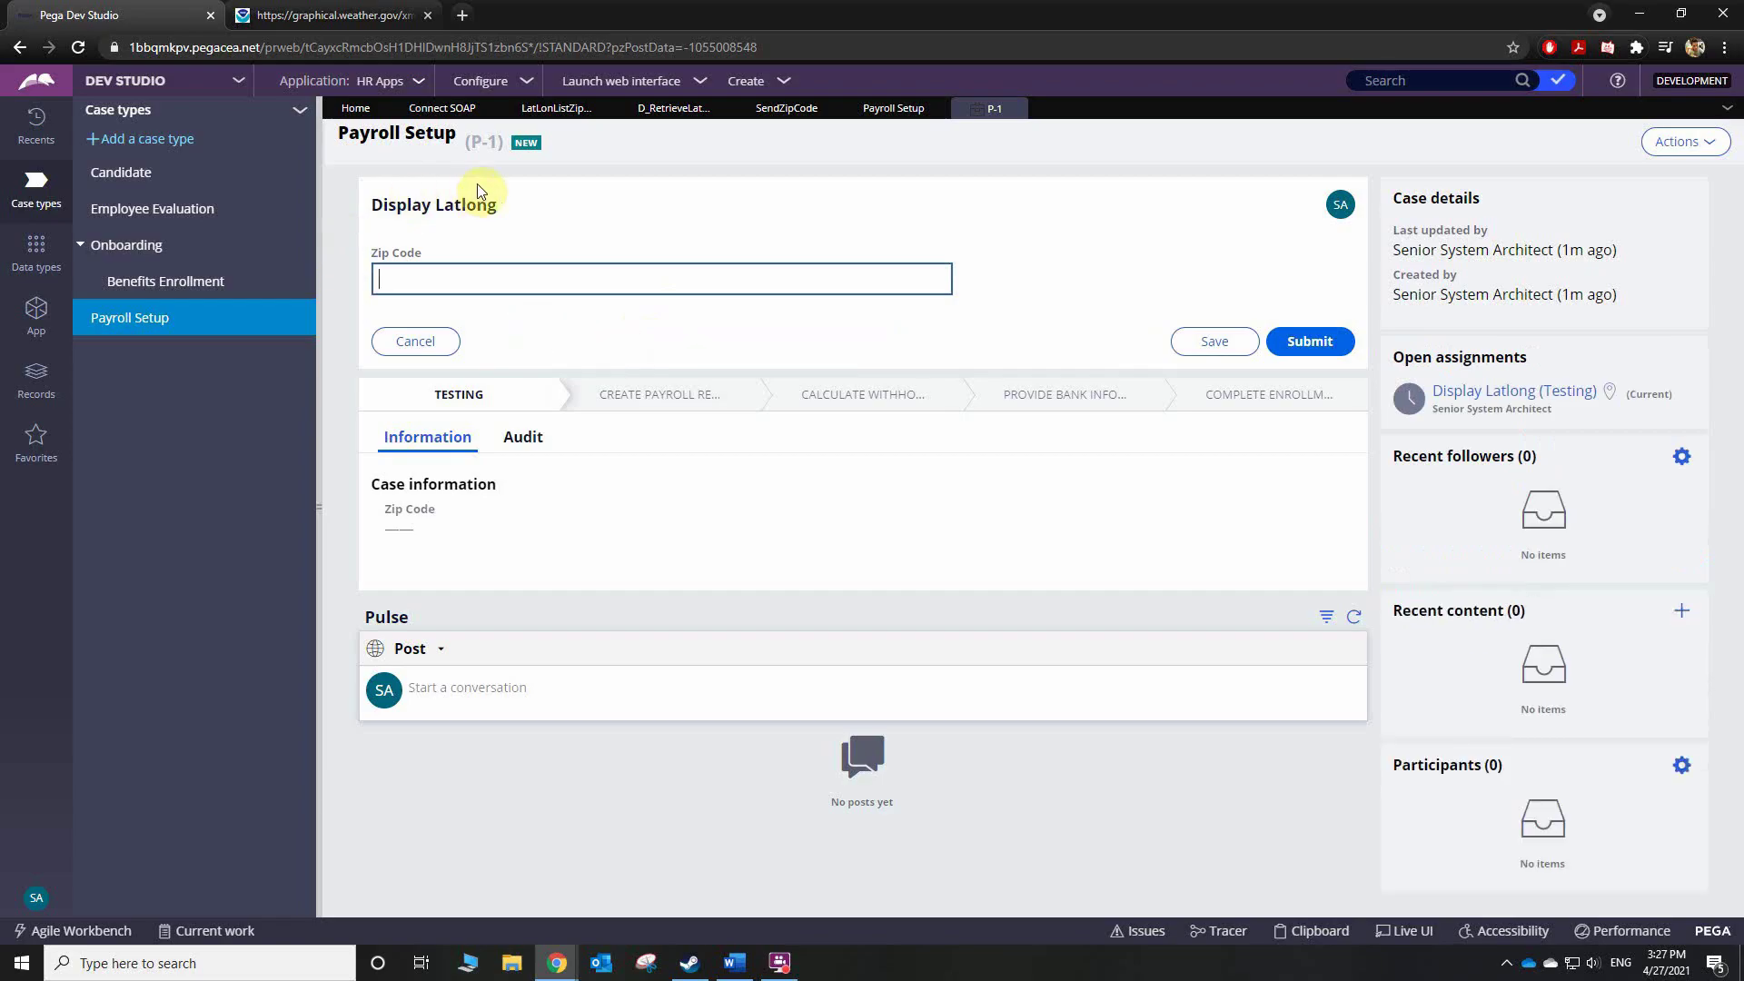
{"action": "left_click", "coordinate": [449, 281]}
{"action": "left_click", "coordinate": [1412, 933]}
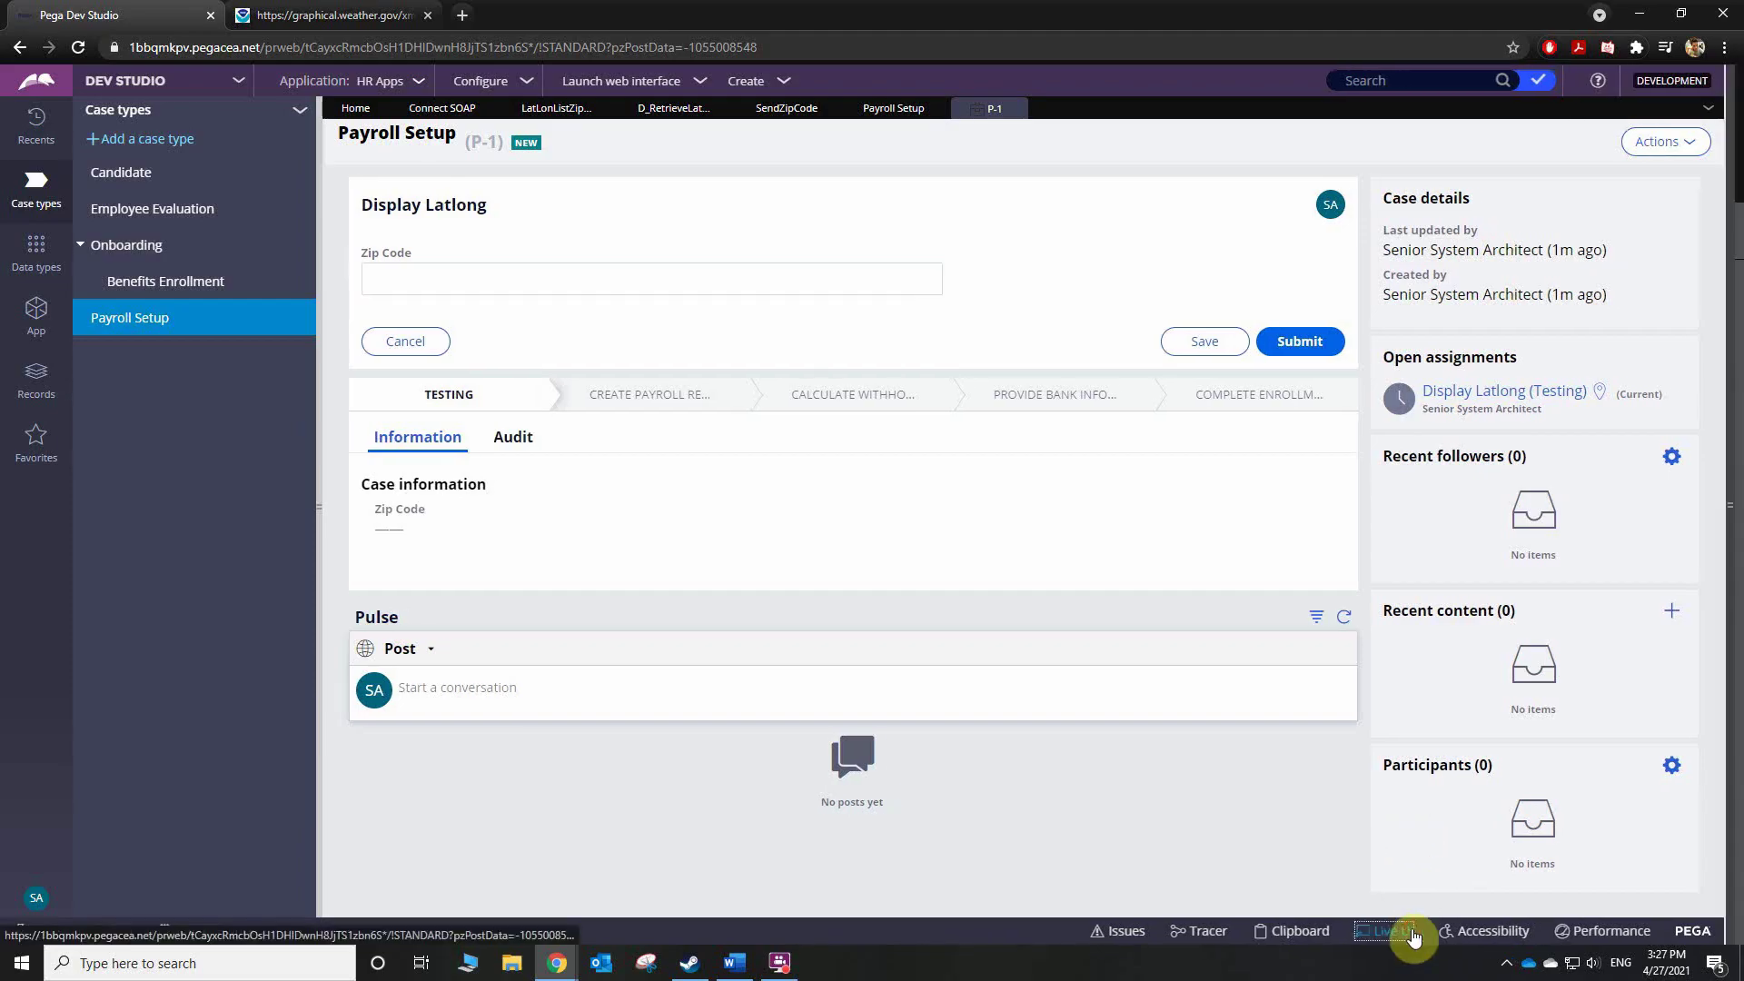
{"action": "left_click", "coordinate": [551, 276]}
{"action": "left_click", "coordinate": [514, 238]}
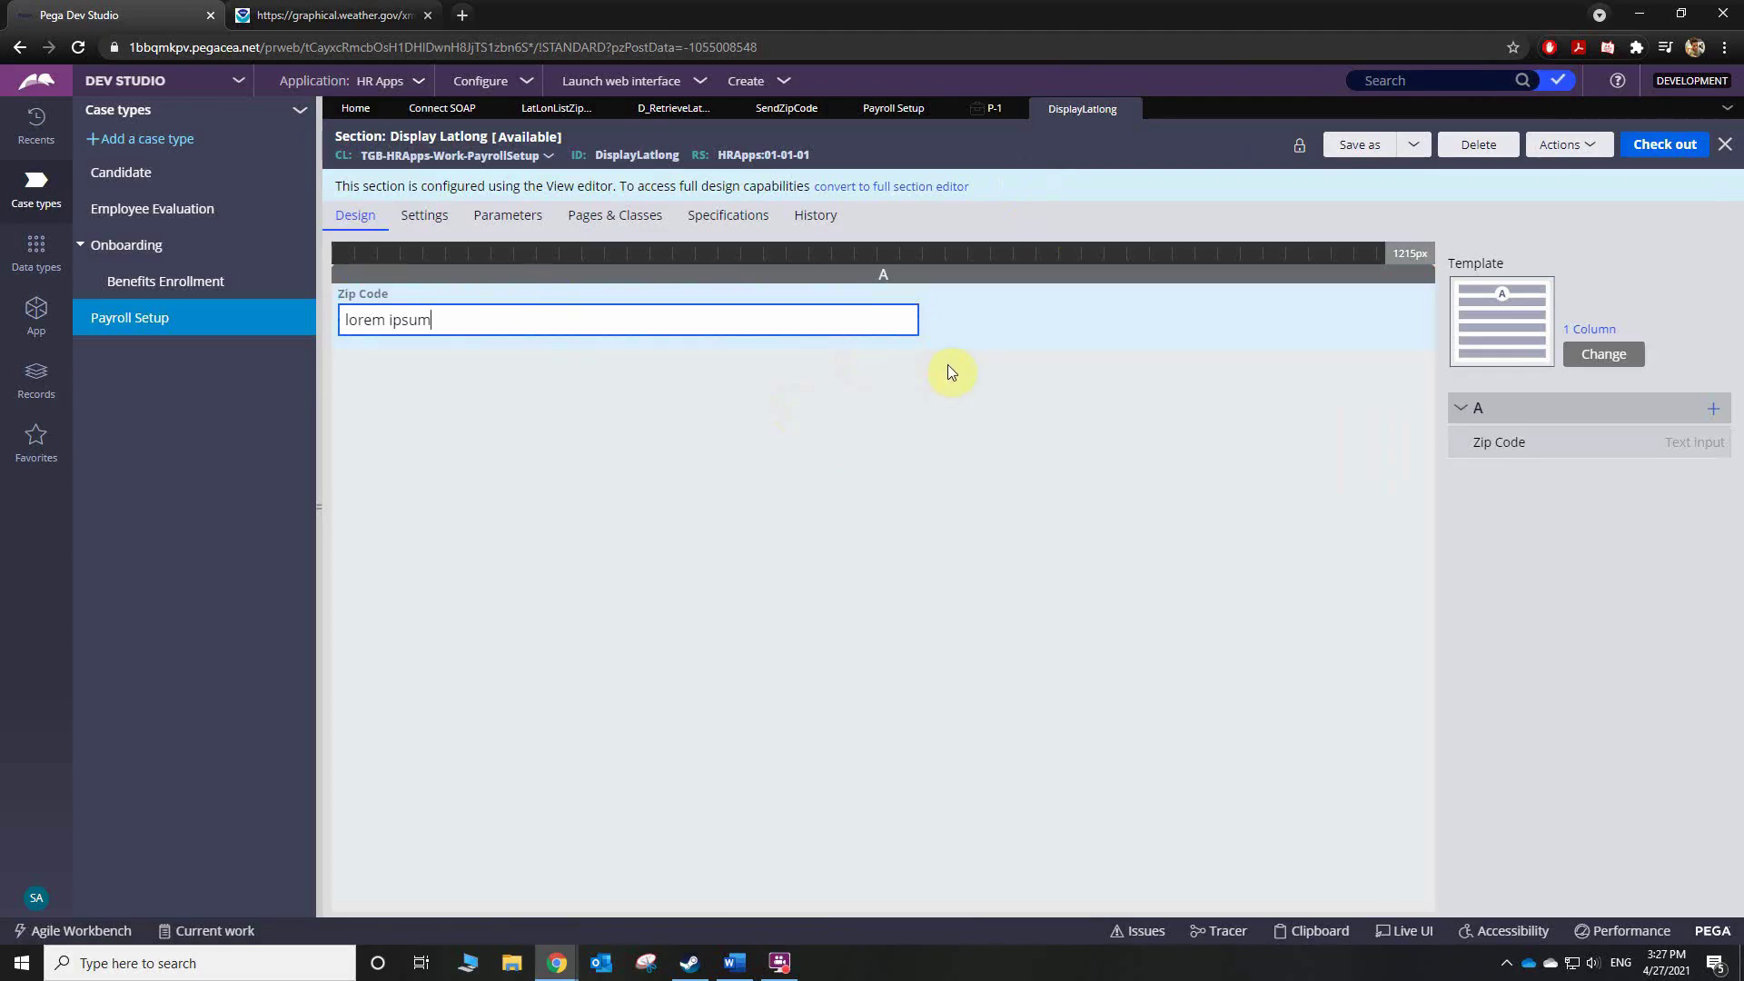
- Insert an embedded section into region A of the Display Latlong section
{"action": "left_click", "coordinate": [1714, 410]}
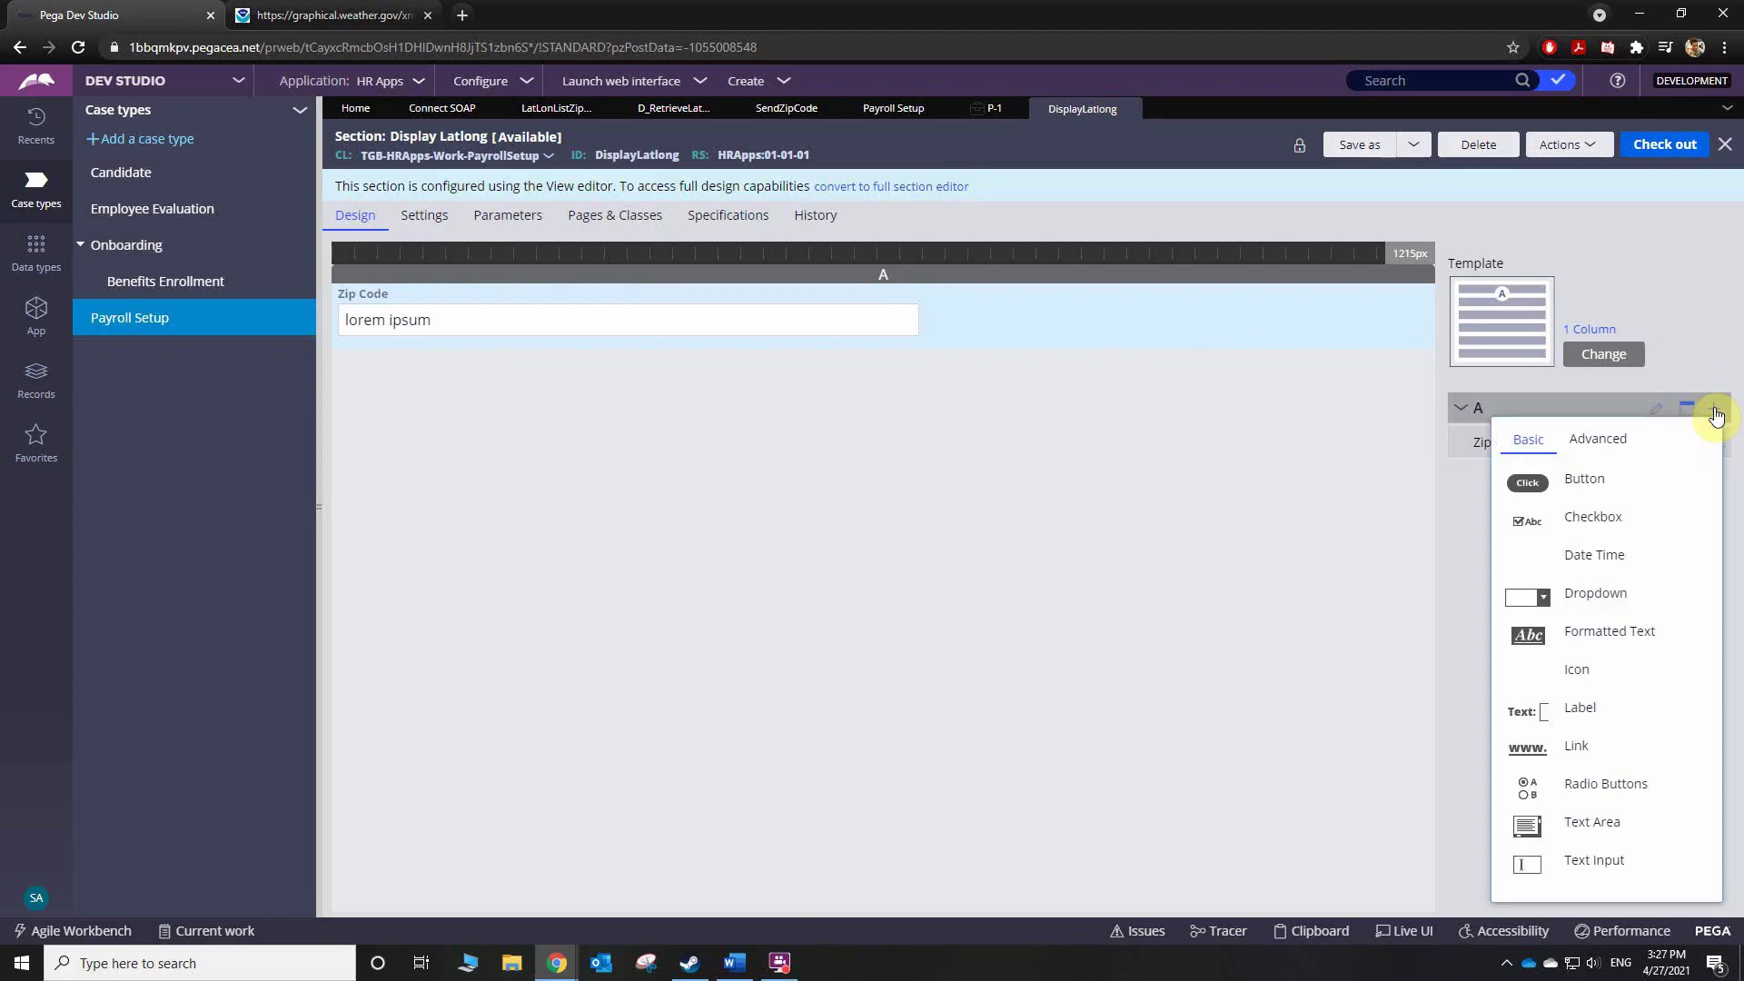
{"action": "left_click", "coordinate": [1597, 457]}
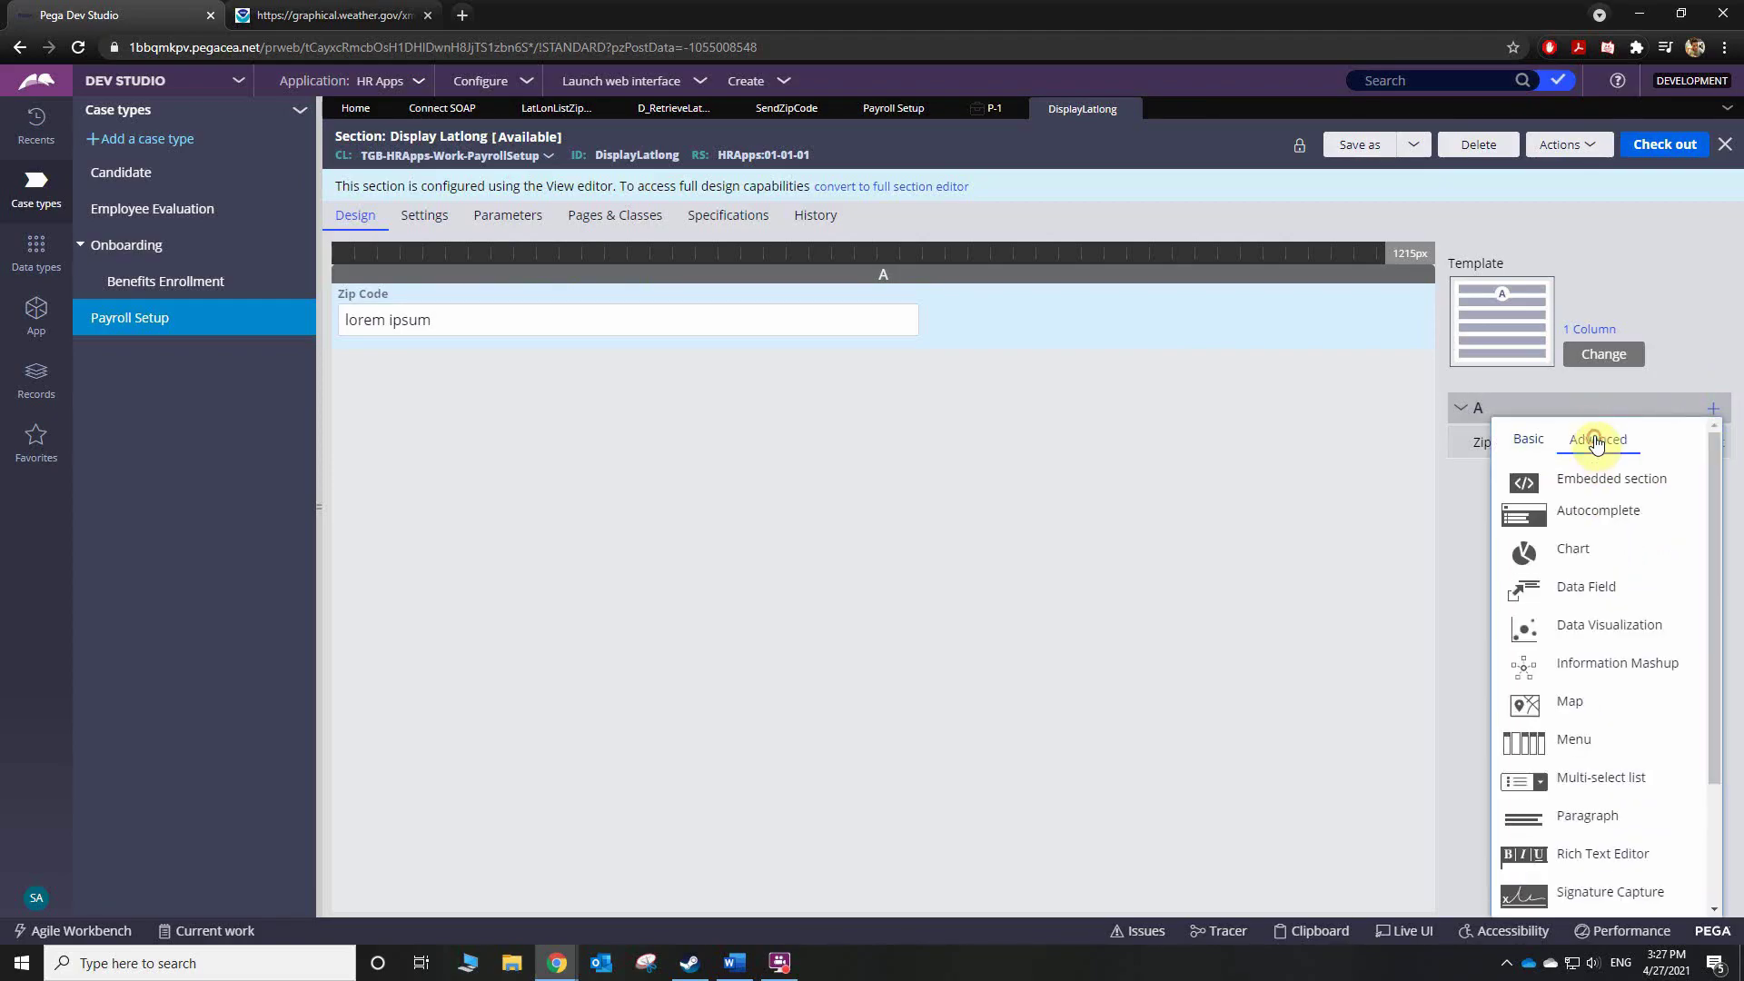
{"action": "mouse_move", "coordinate": [1592, 478]}
{"action": "left_mouse_down"}
{"action": "mouse_move", "coordinate": [1323, 475]}
{"action": "mouse_move", "coordinate": [1608, 486]}
{"action": "left_mouse_up"}
{"action": "left_click", "coordinate": [1608, 486]}
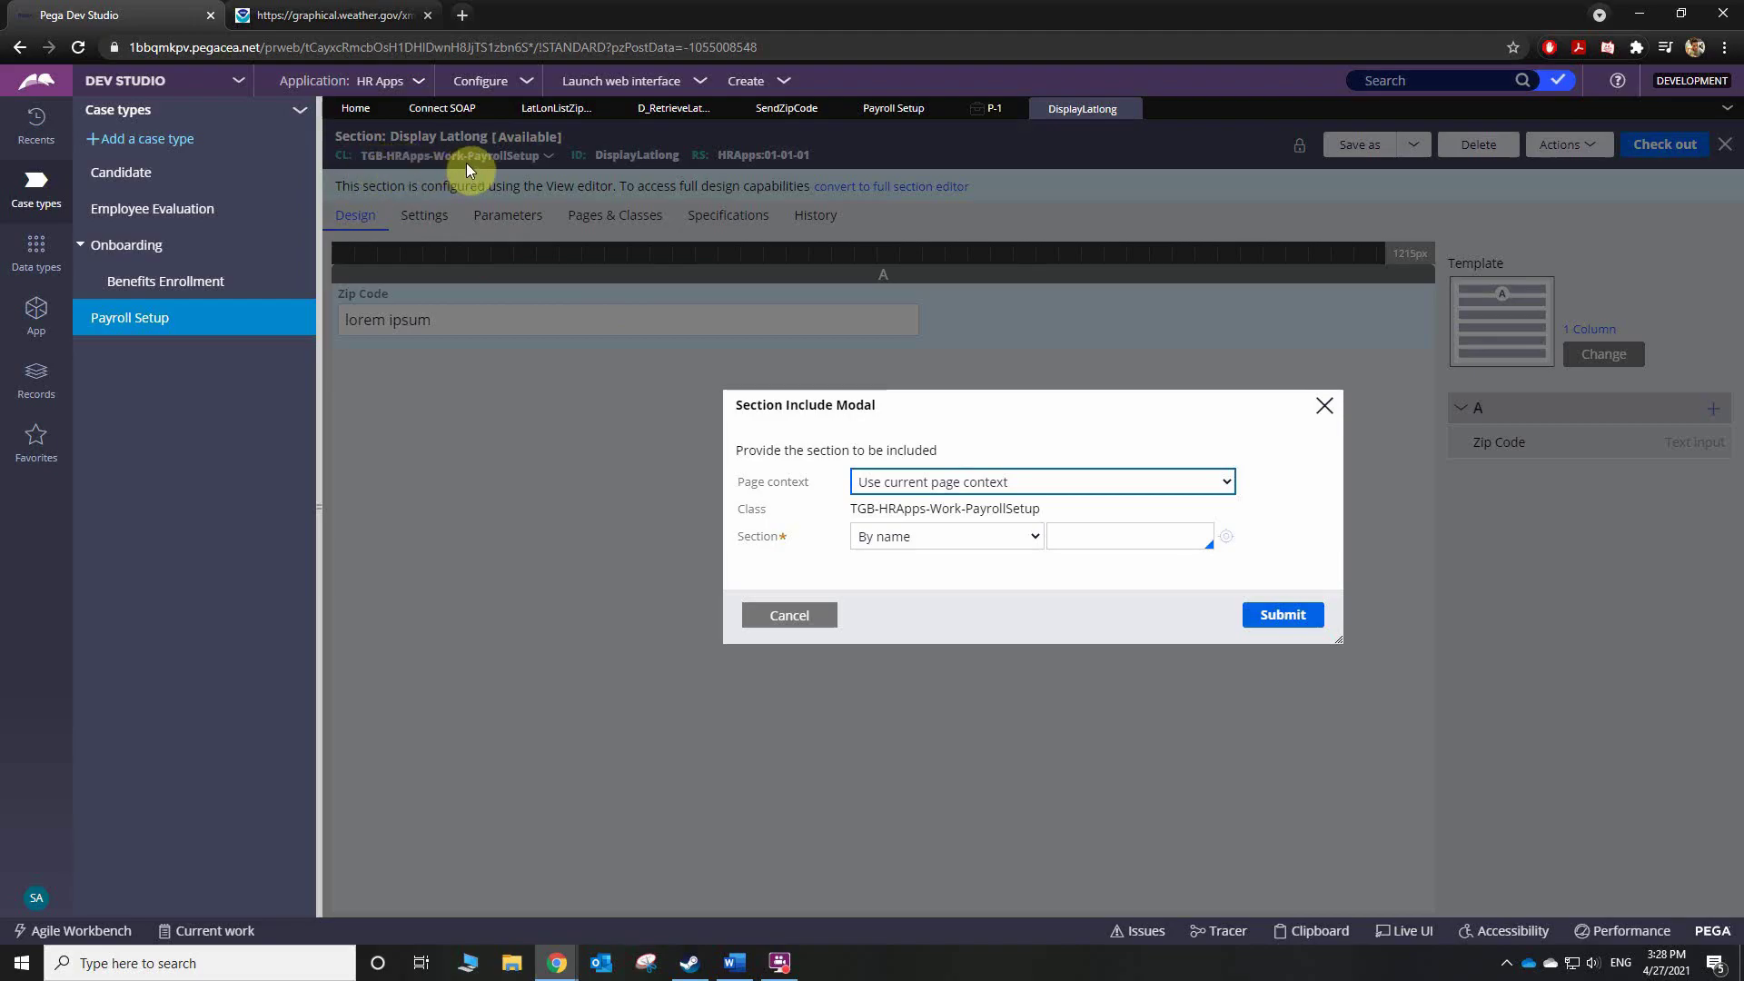
- Set the embedded section's context to a data page, with class PegaHR-Int-LatLongSOAP-ndfdXML copied from the data page rule and data page D_RetrieveLatLongDP
{"action": "left_click", "coordinate": [666, 108]}
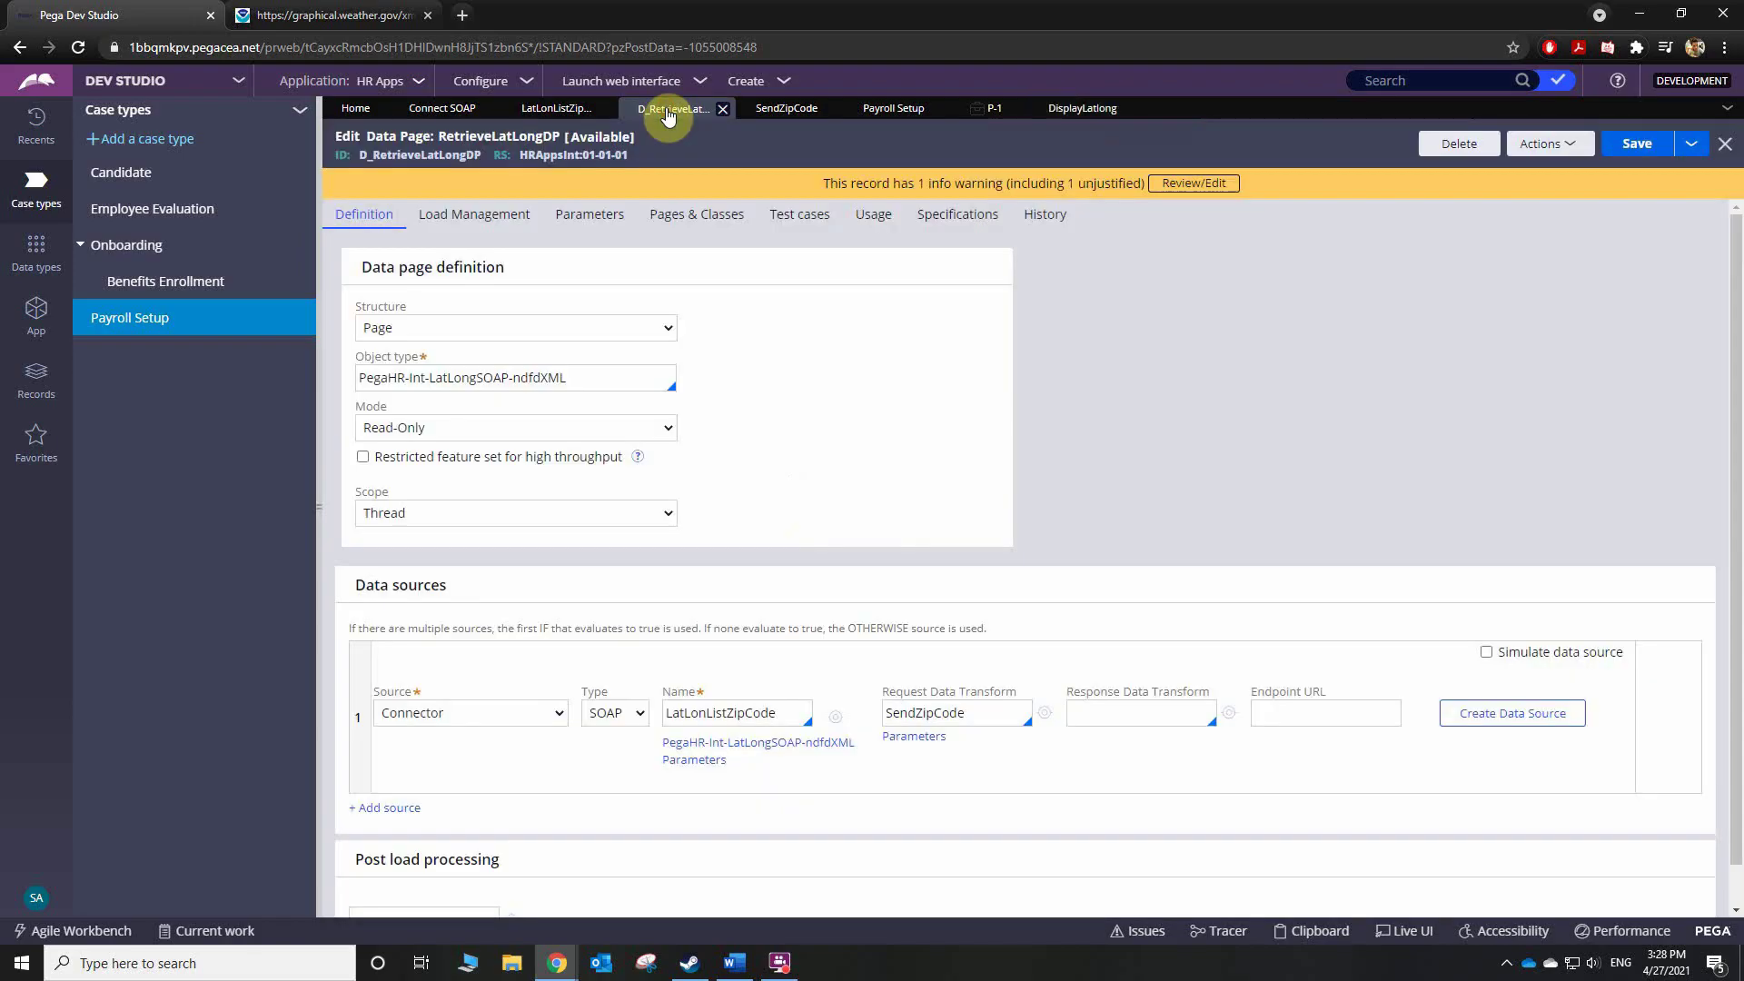
{"action": "triple_click", "coordinate": [591, 379]}
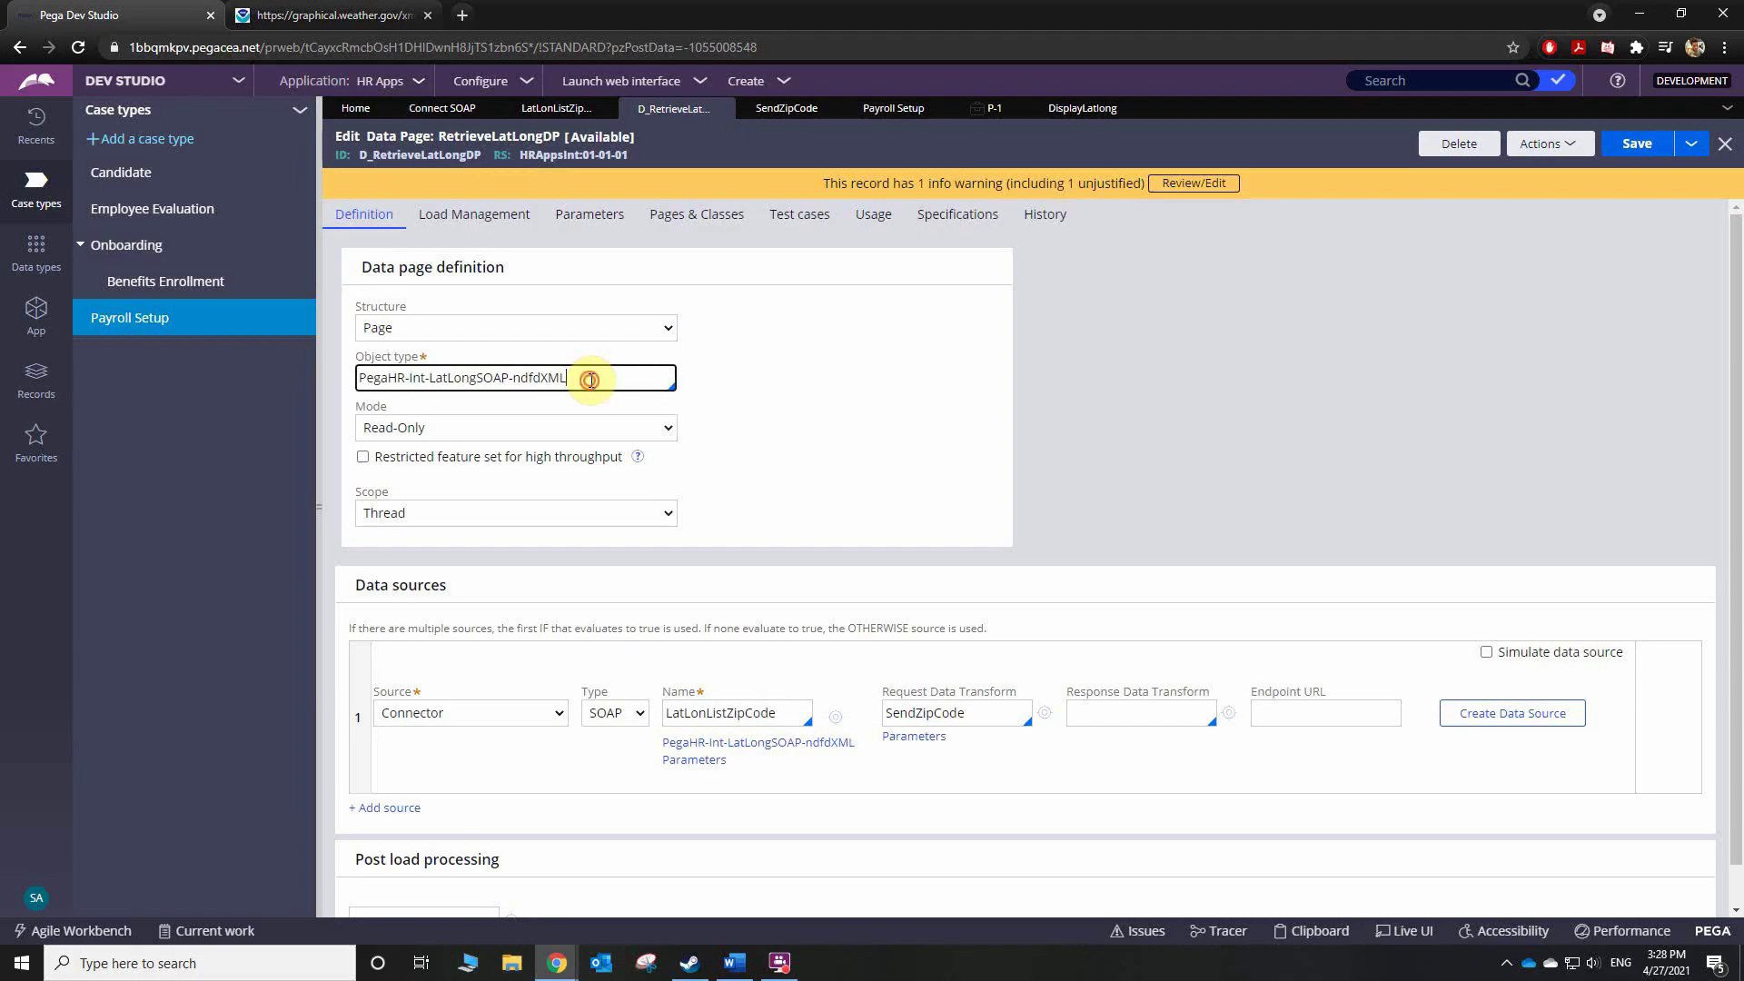
{"action": "left_click", "coordinate": [1077, 113]}
{"action": "left_click", "coordinate": [1057, 480]}
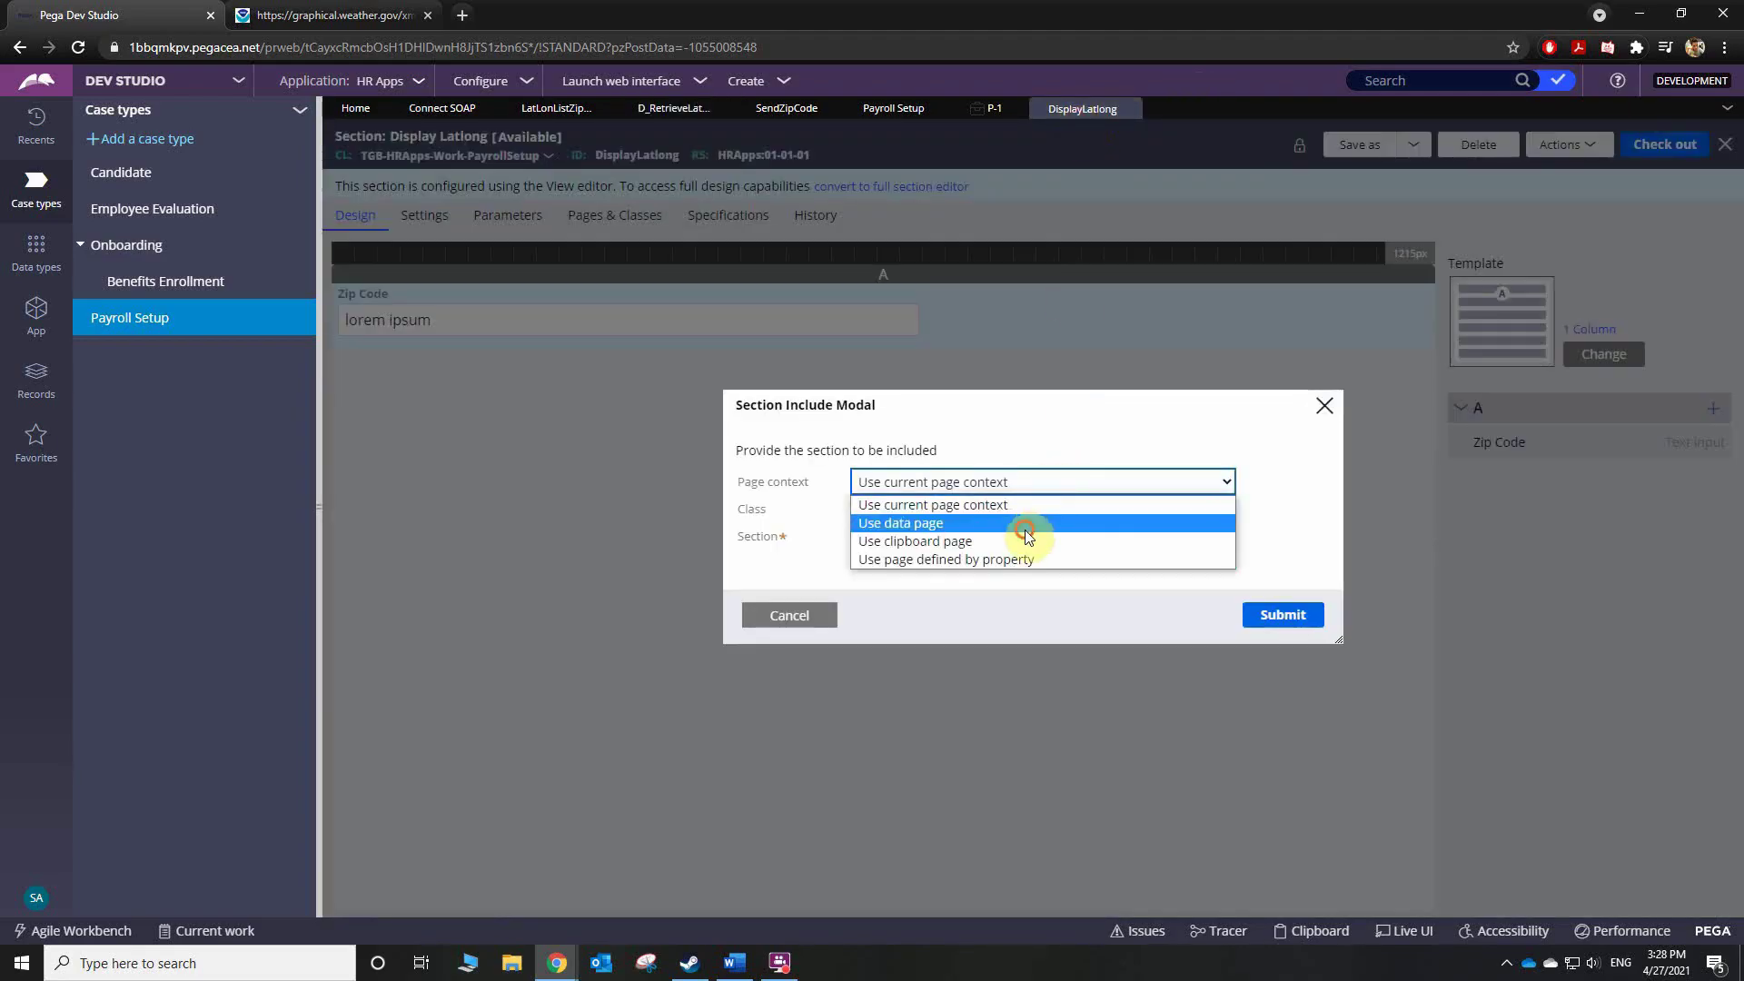
{"action": "left_click", "coordinate": [1026, 531]}
{"action": "left_click", "coordinate": [1051, 498]}
{"action": "left_click", "coordinate": [1053, 498]}
{"action": "left_click", "coordinate": [1053, 527]}
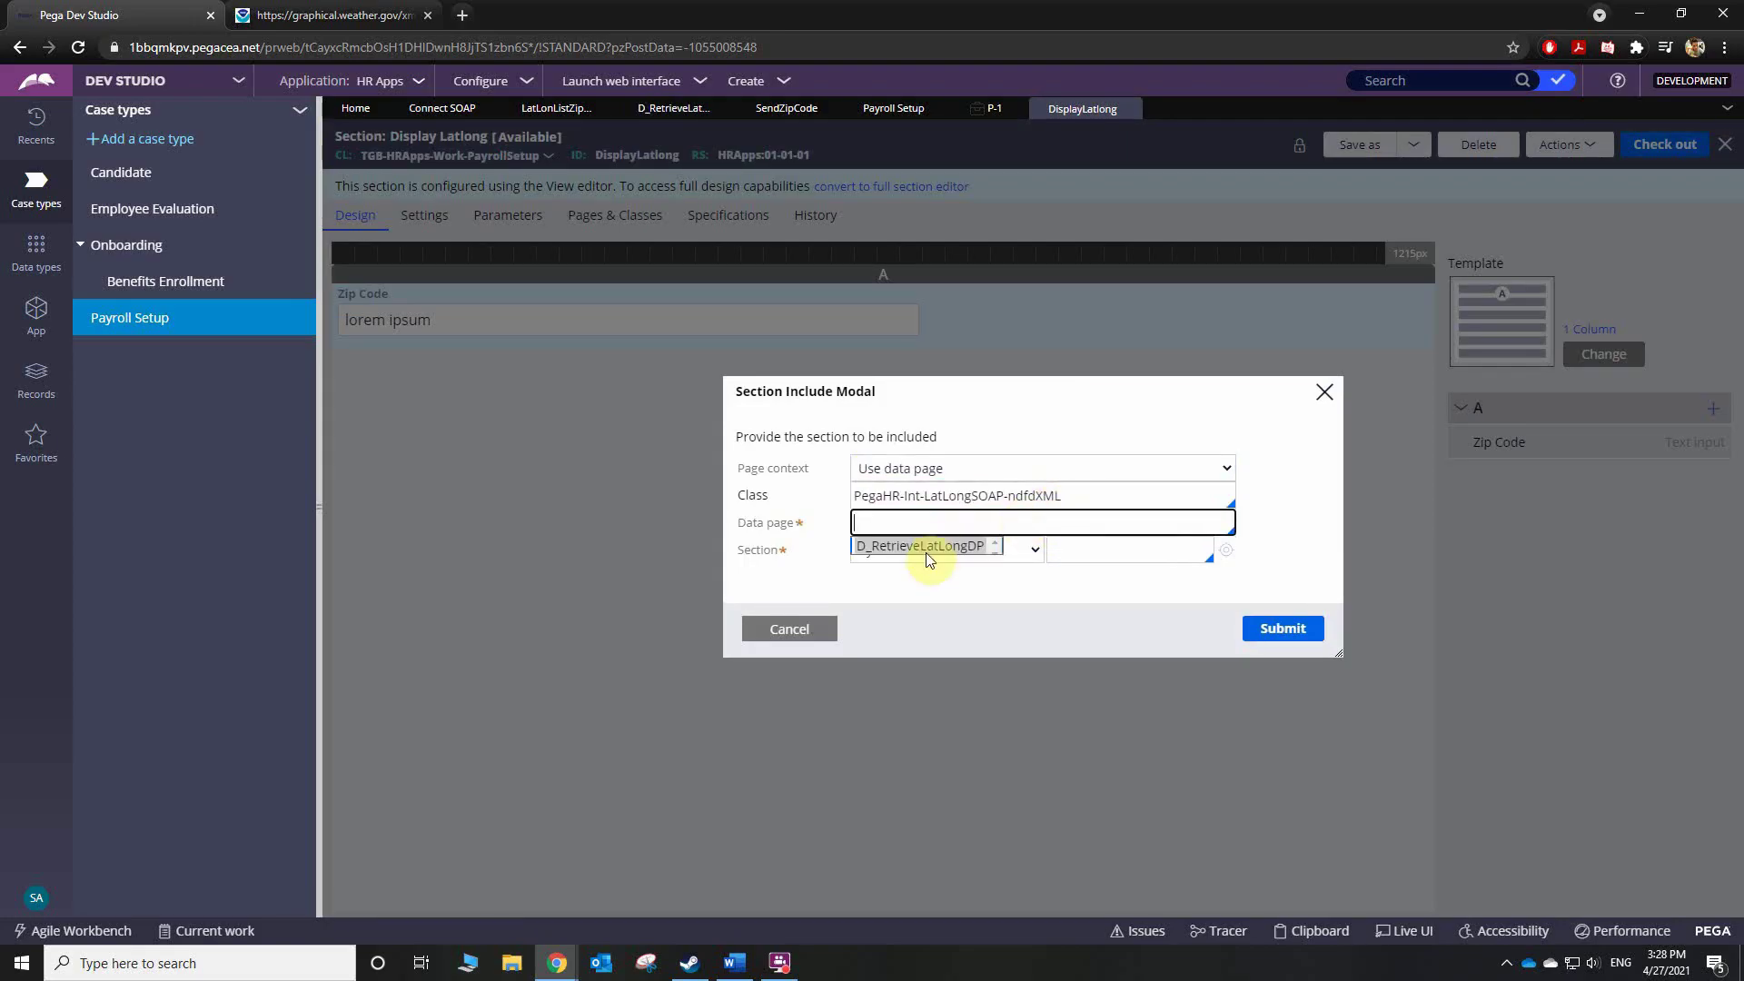
{"action": "left_click", "coordinate": [932, 547]}
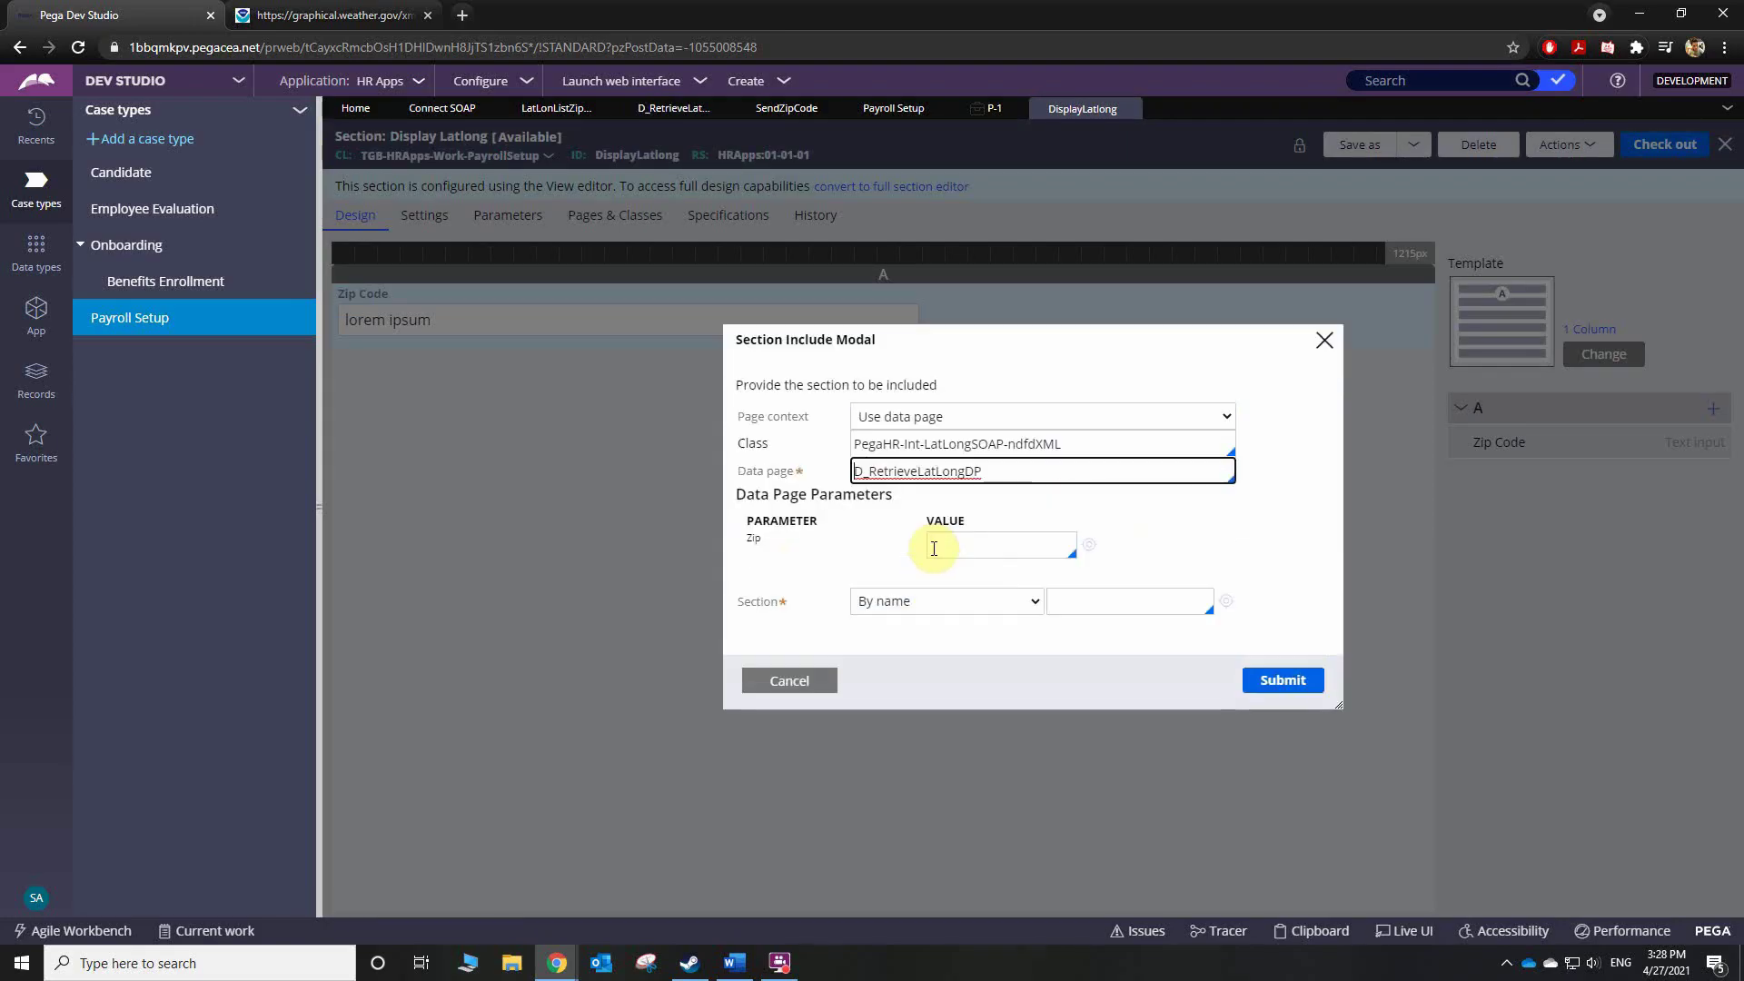
- Set the data page's Zip parameter to .ZipCode and show the application's classes
{"action": "left_click", "coordinate": [988, 546]}
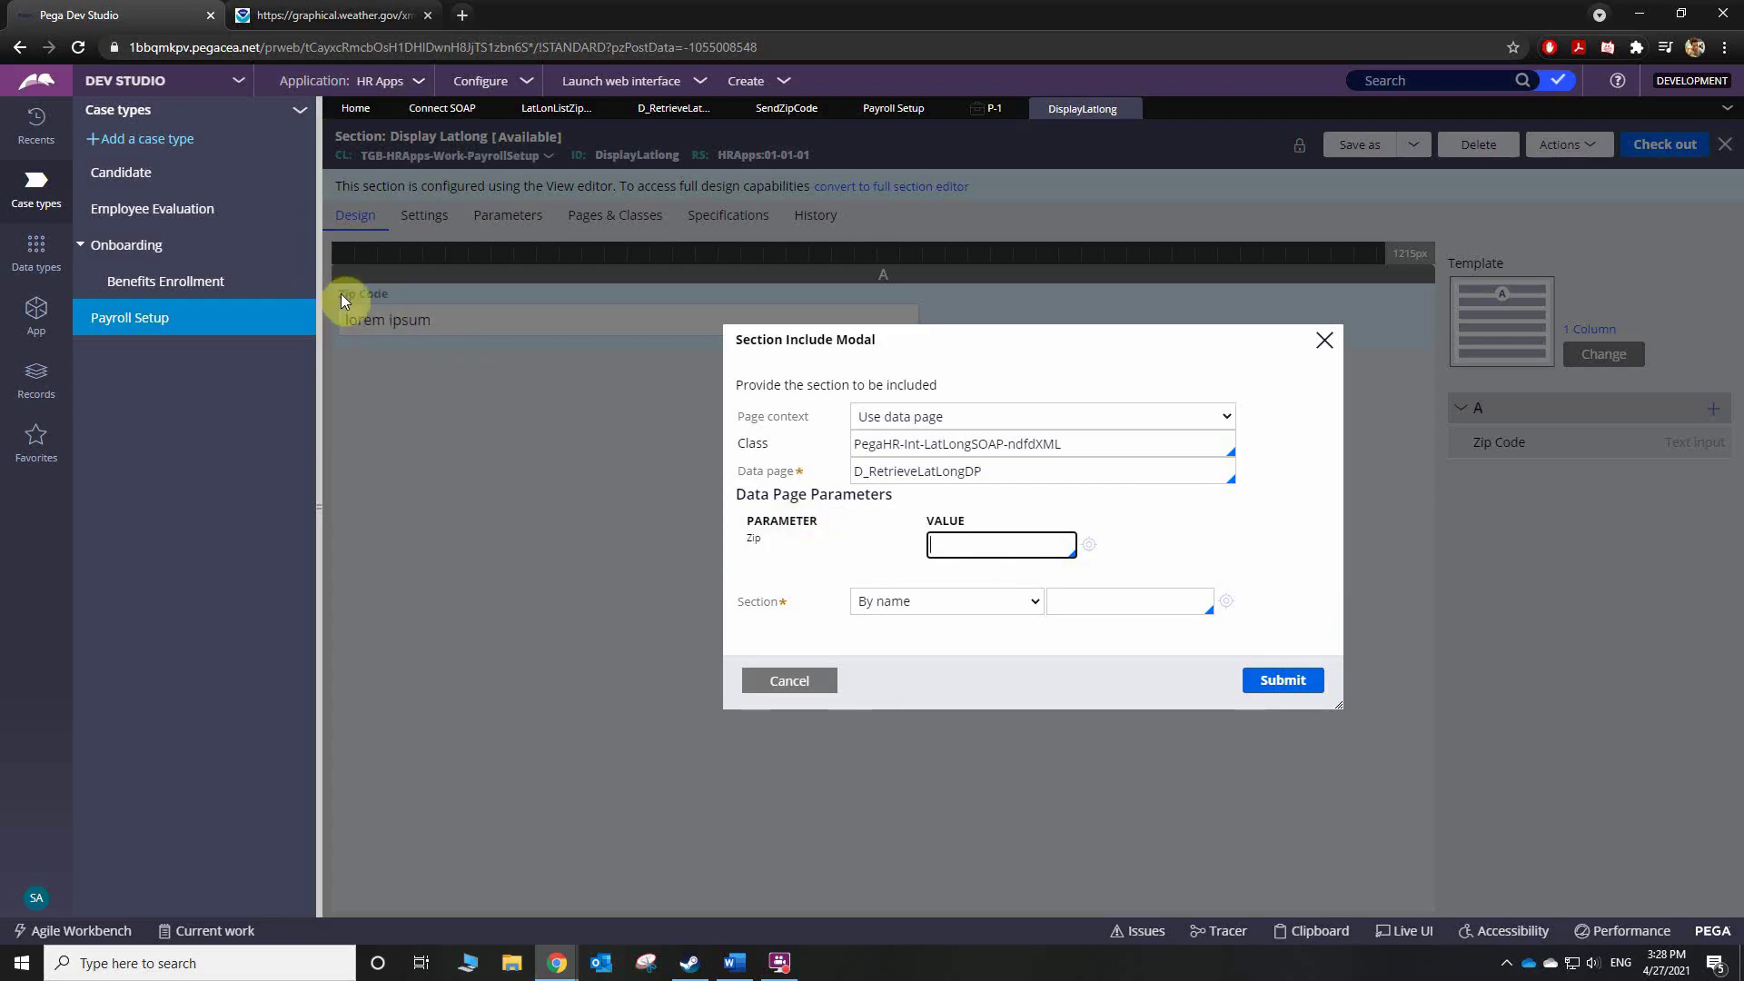
{"action": "type", "text": "."}
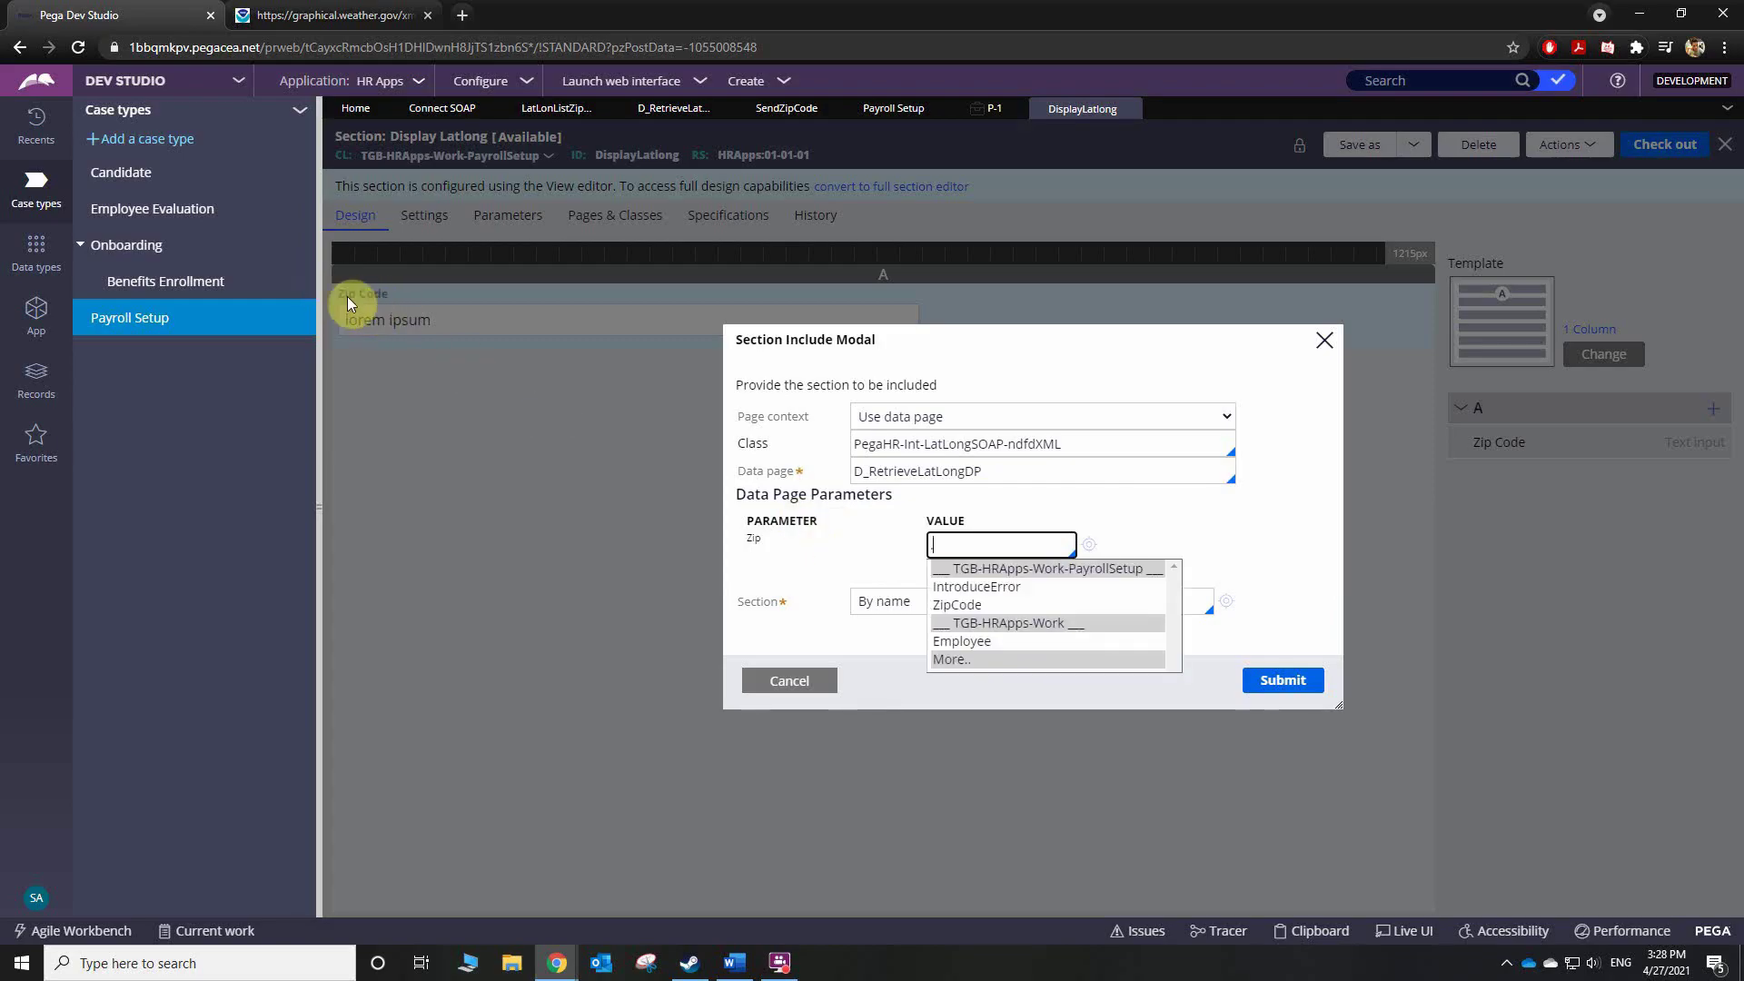
{"action": "left_click", "coordinate": [967, 607]}
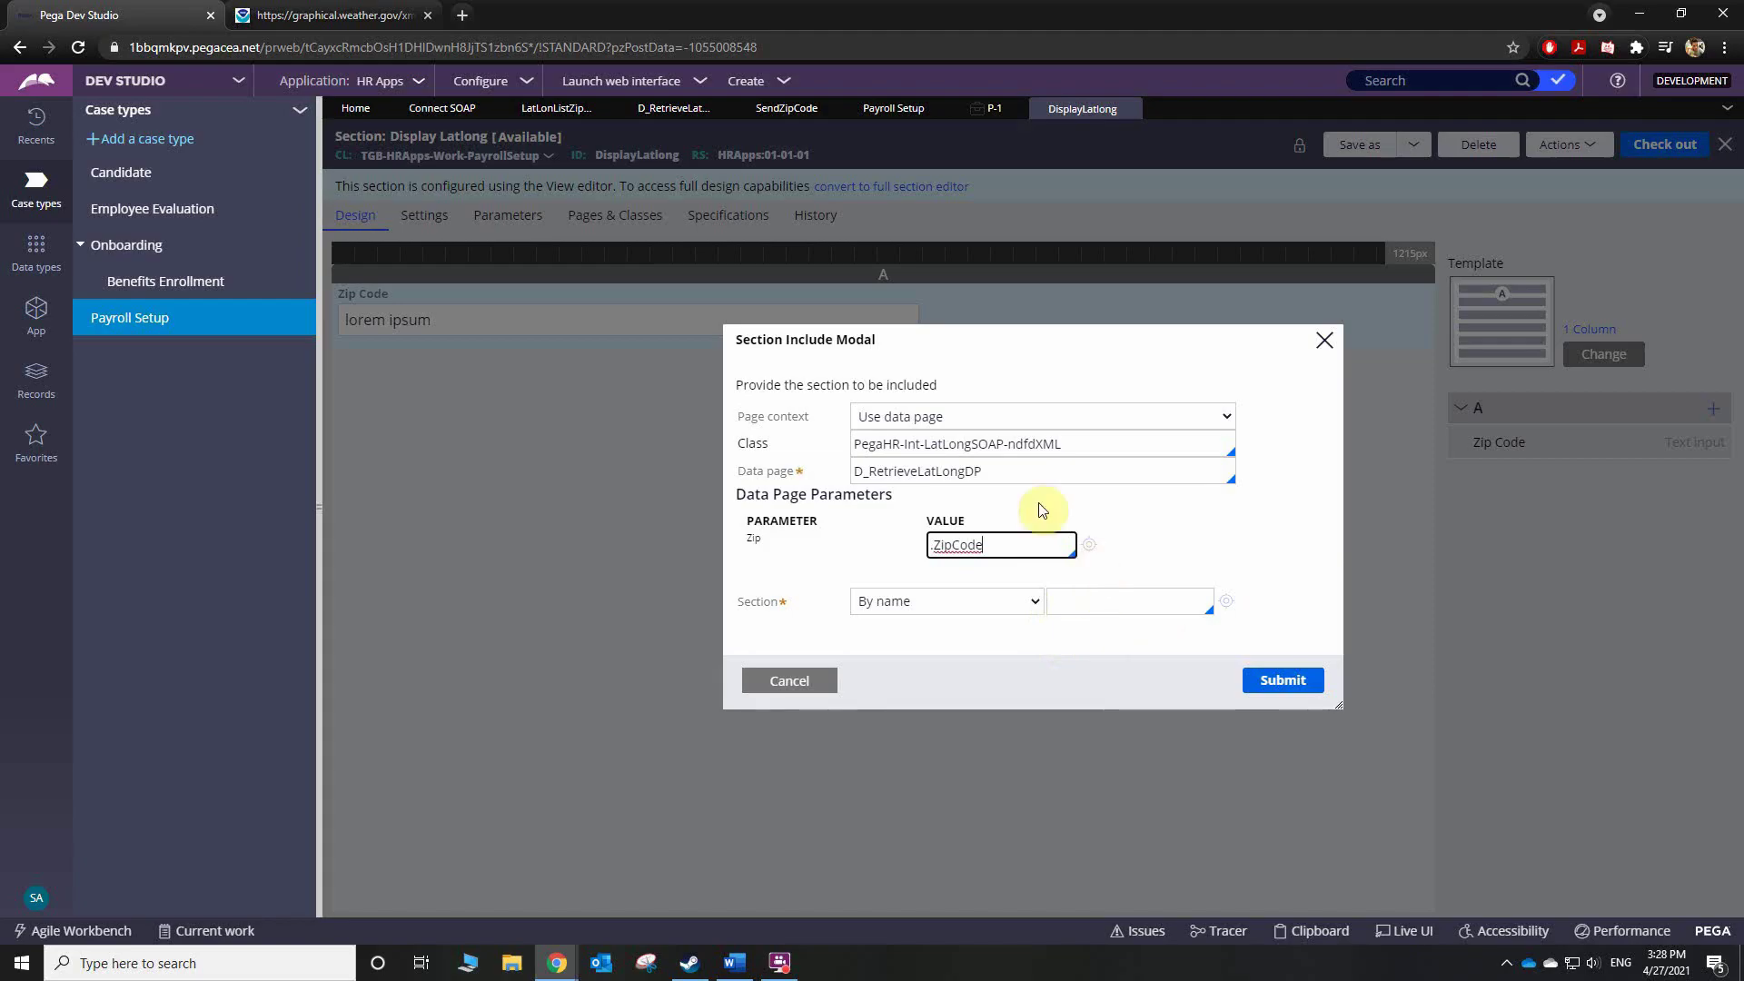
{"action": "left_click", "coordinate": [36, 312]}
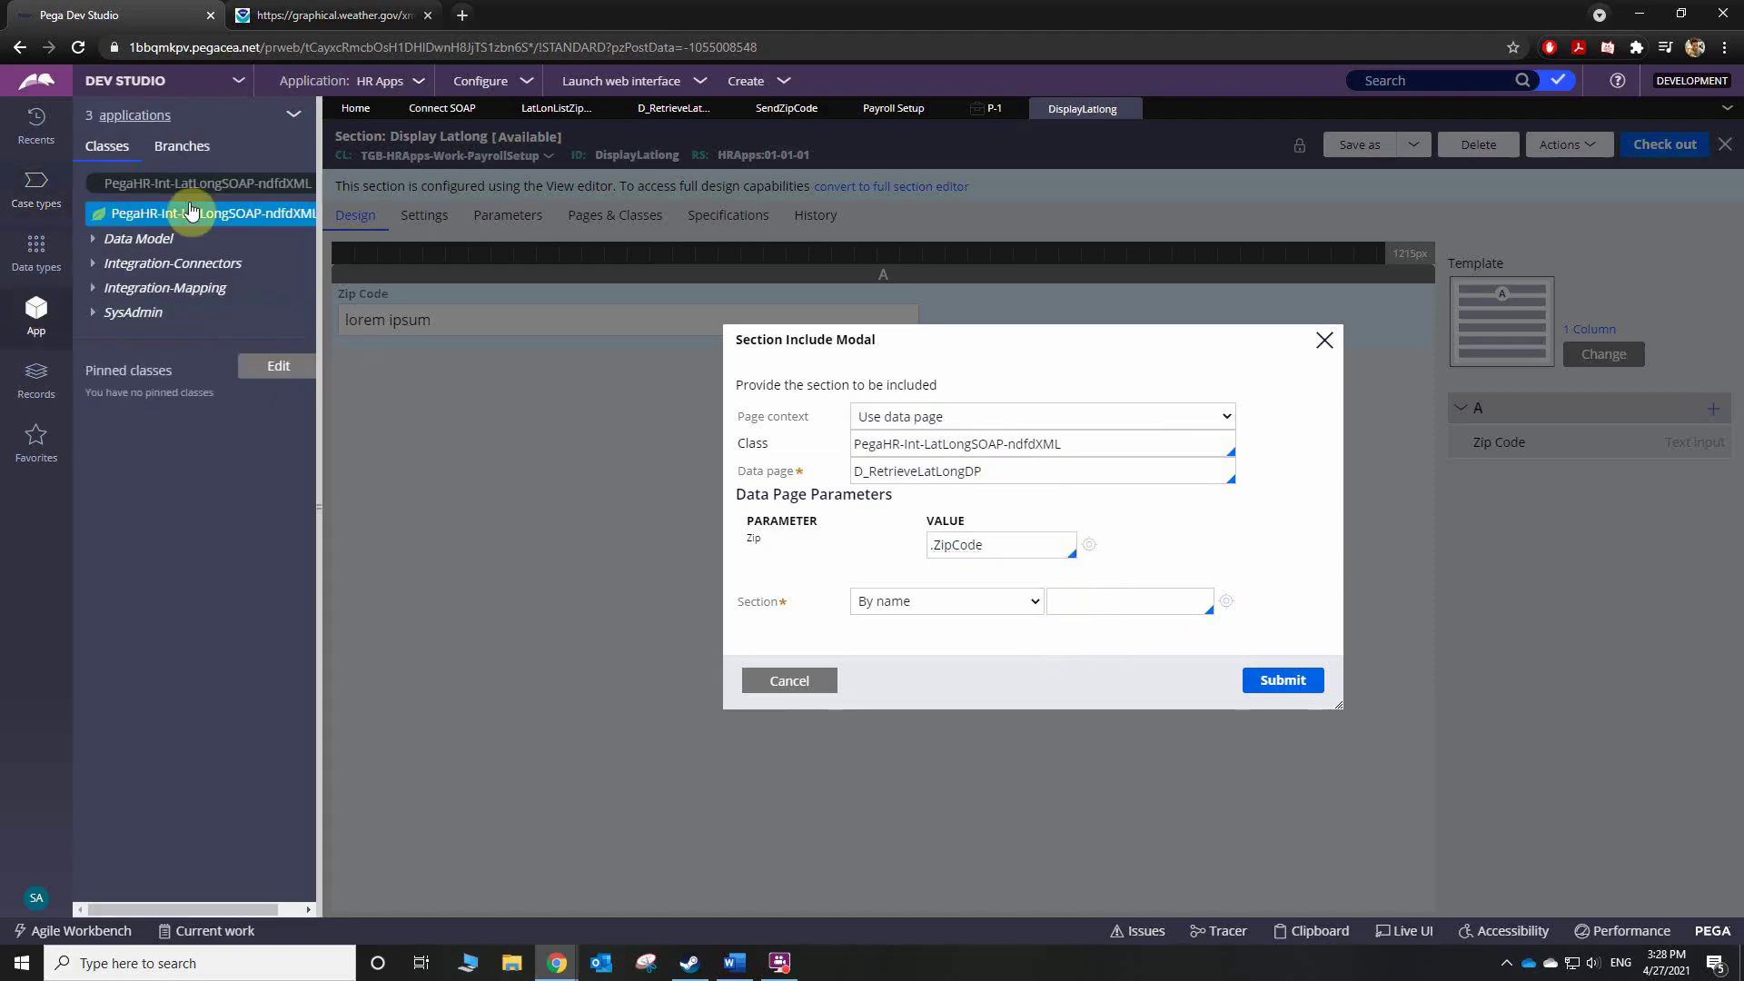
{"action": "right_click", "coordinate": [277, 215]}
{"action": "mouse_move", "coordinate": [279, 241]}
{"action": "mouse_move", "coordinate": [459, 445]}
{"action": "mouse_move", "coordinate": [518, 571]}
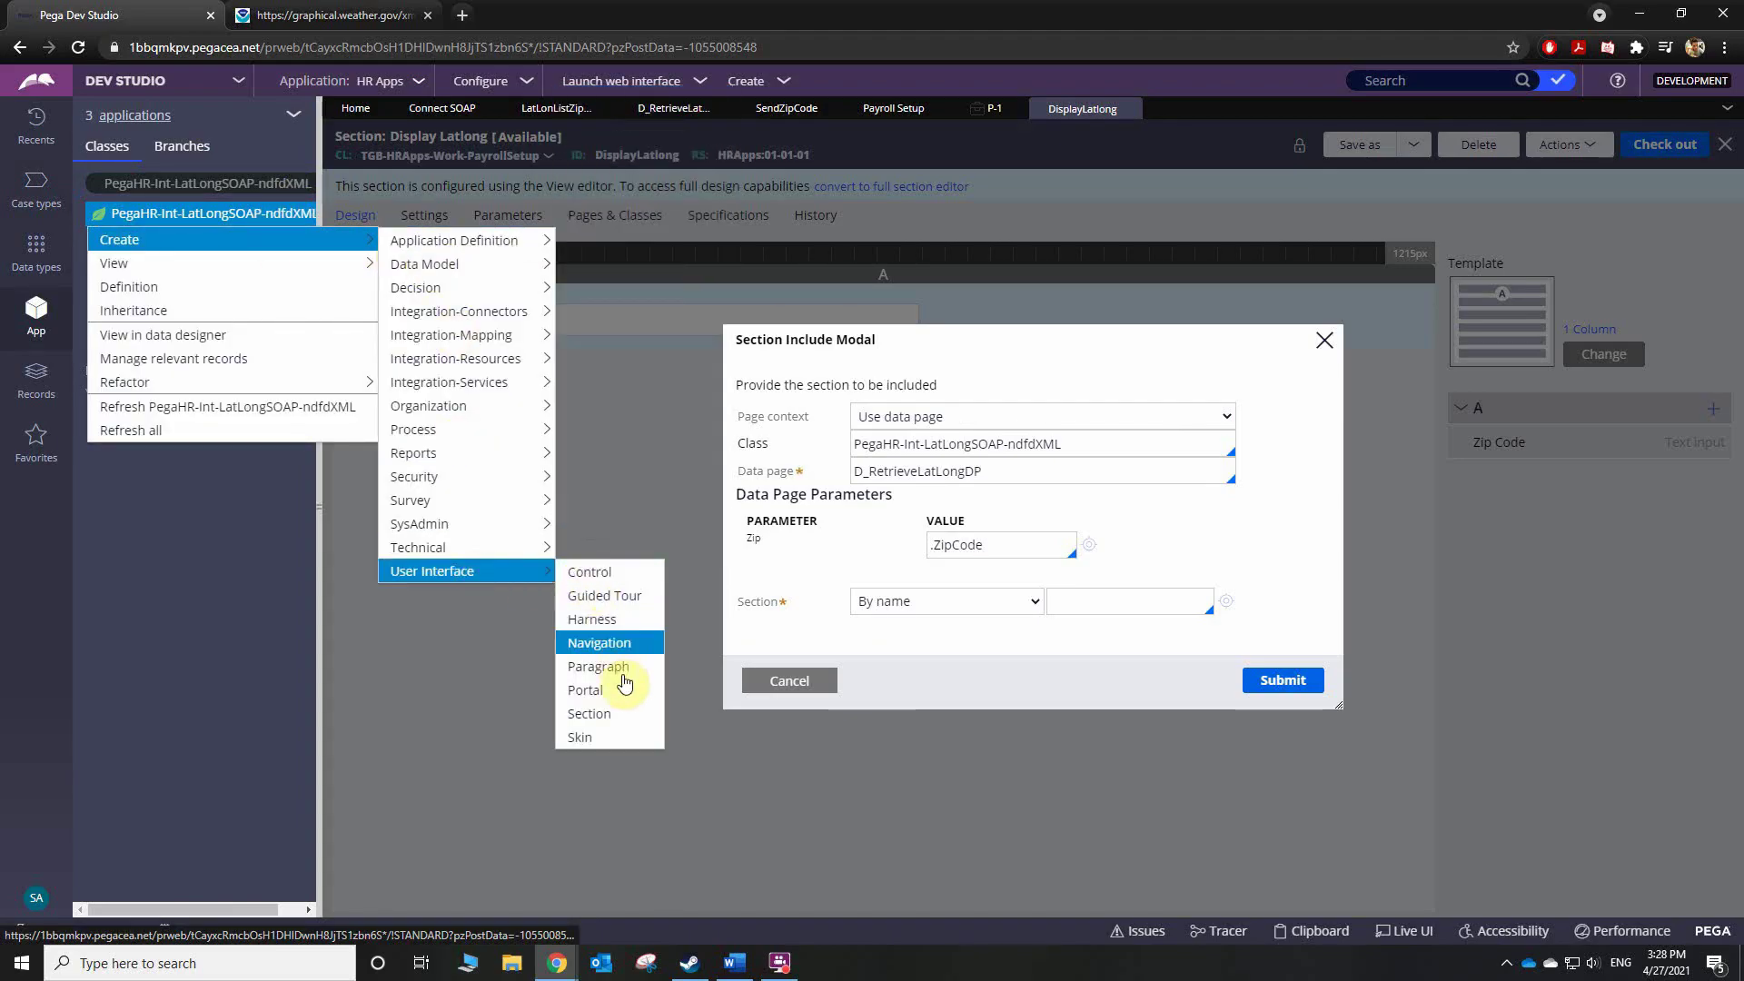
{"action": "left_click", "coordinate": [623, 718]}
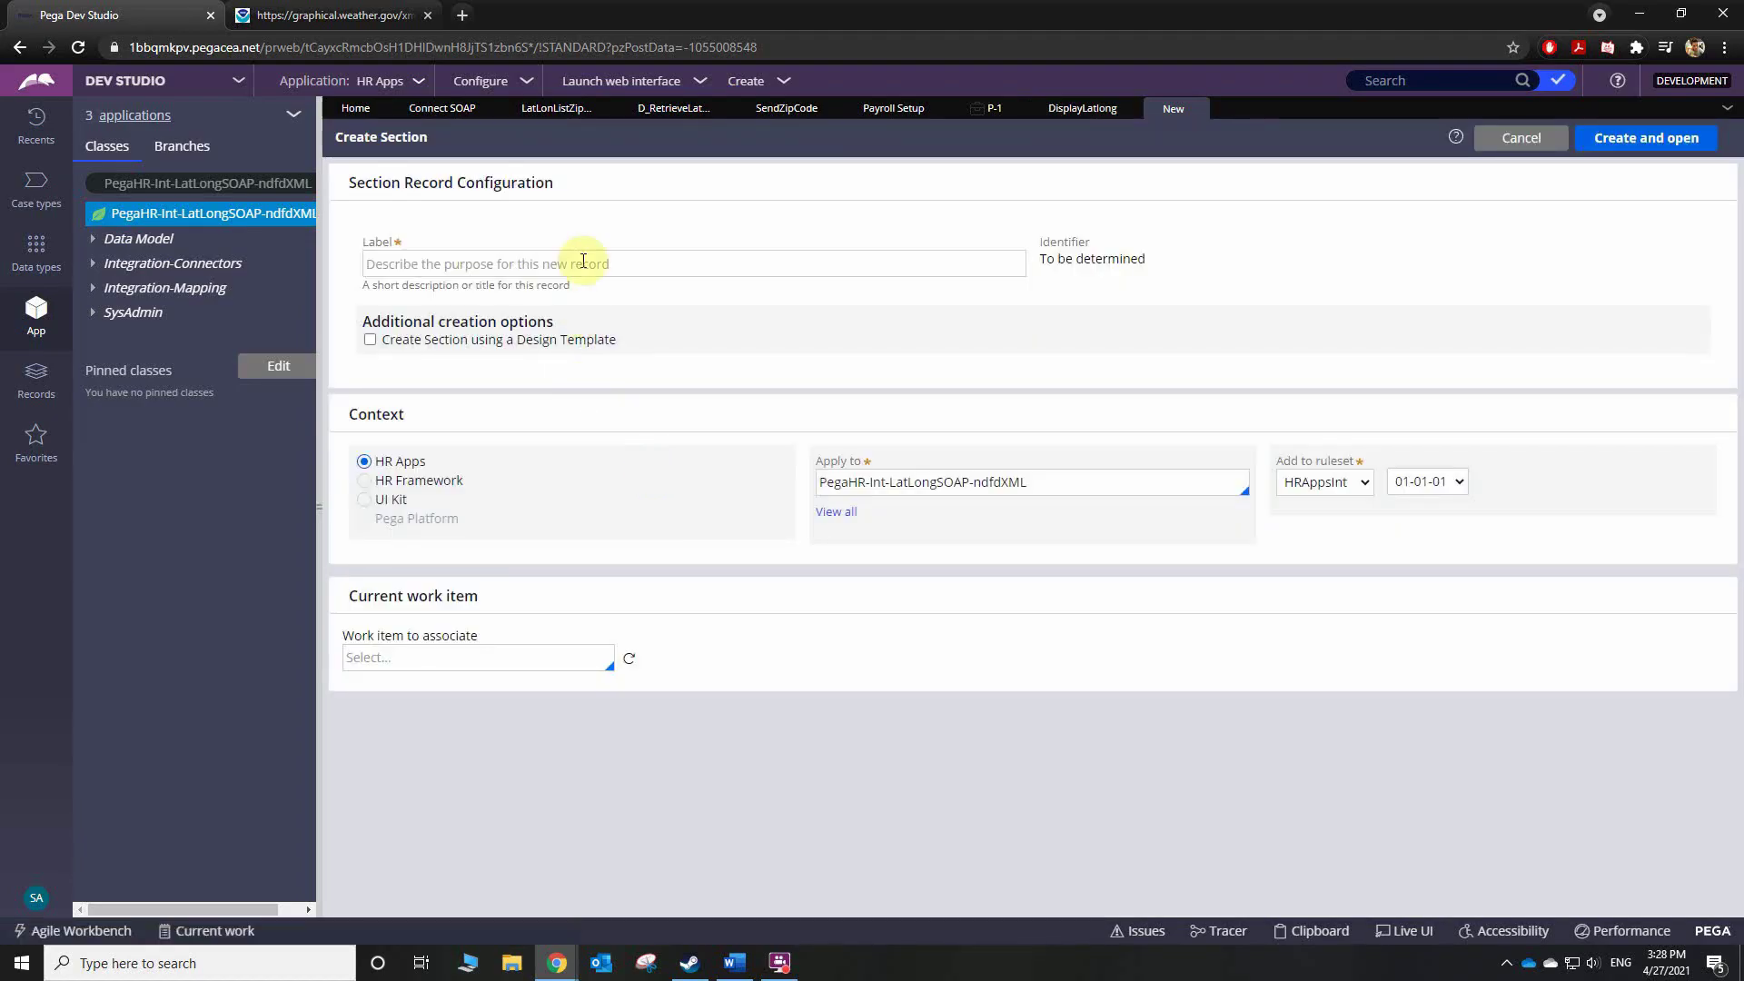
{"action": "left_click", "coordinate": [583, 262]}
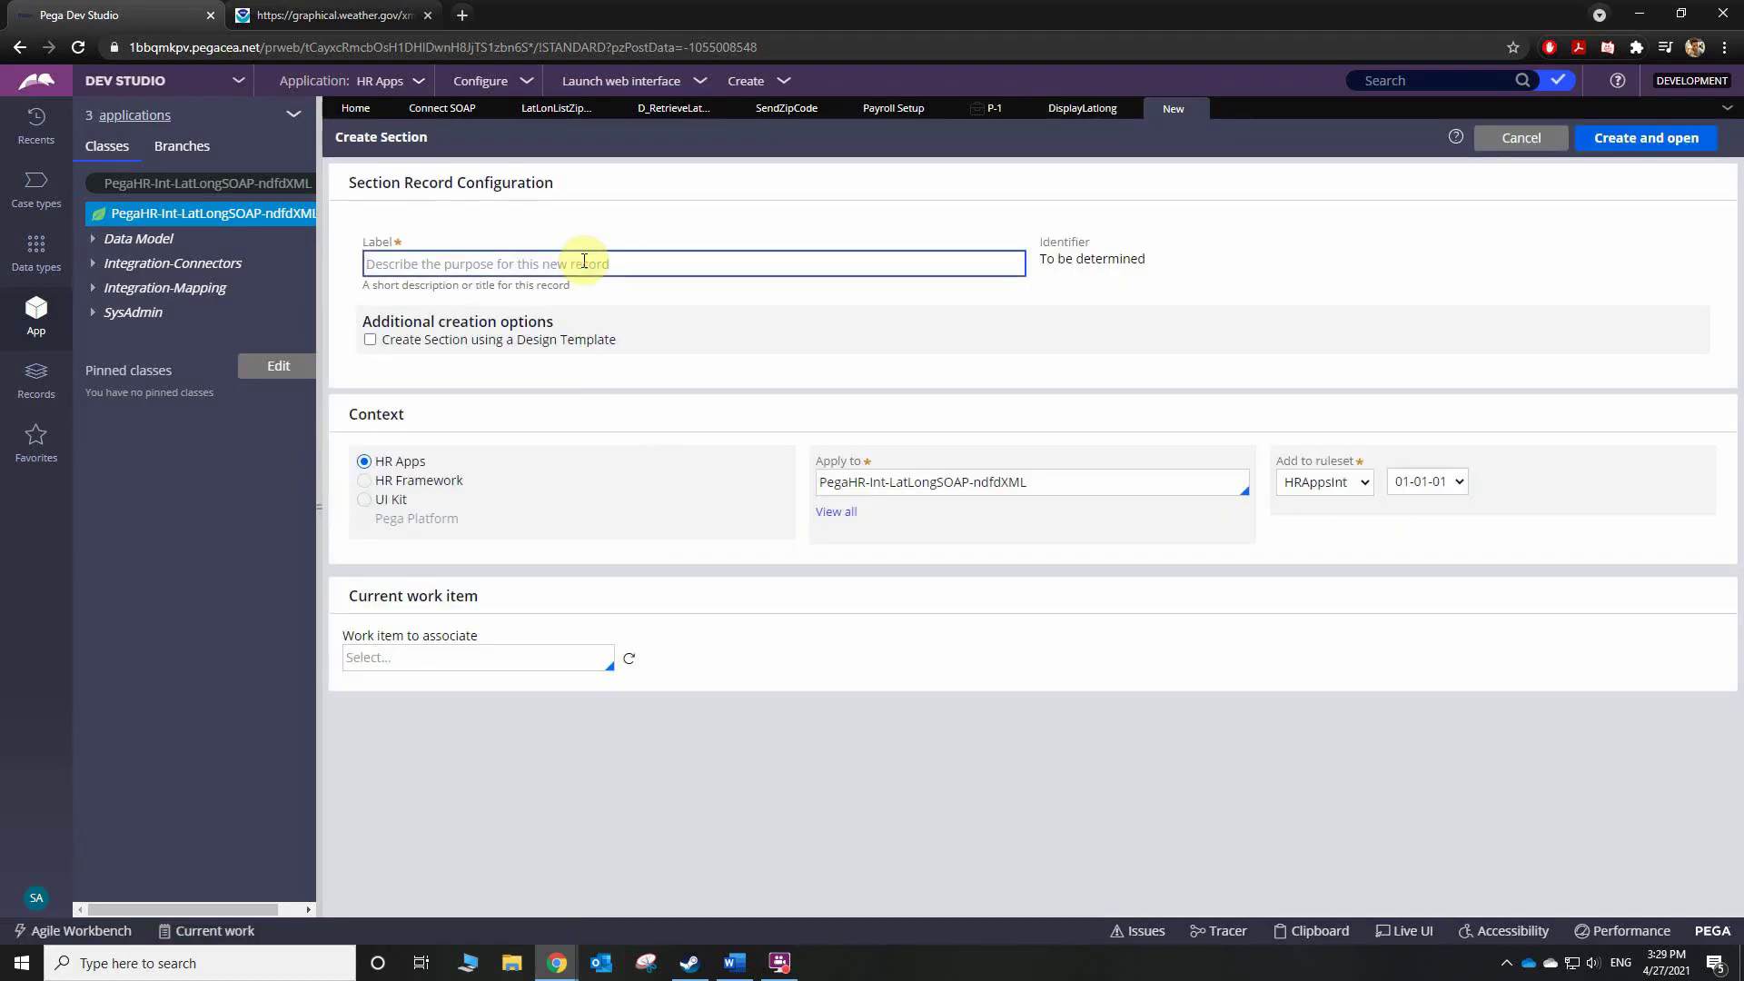
{"action": "type", "text": "LatlongUI"}
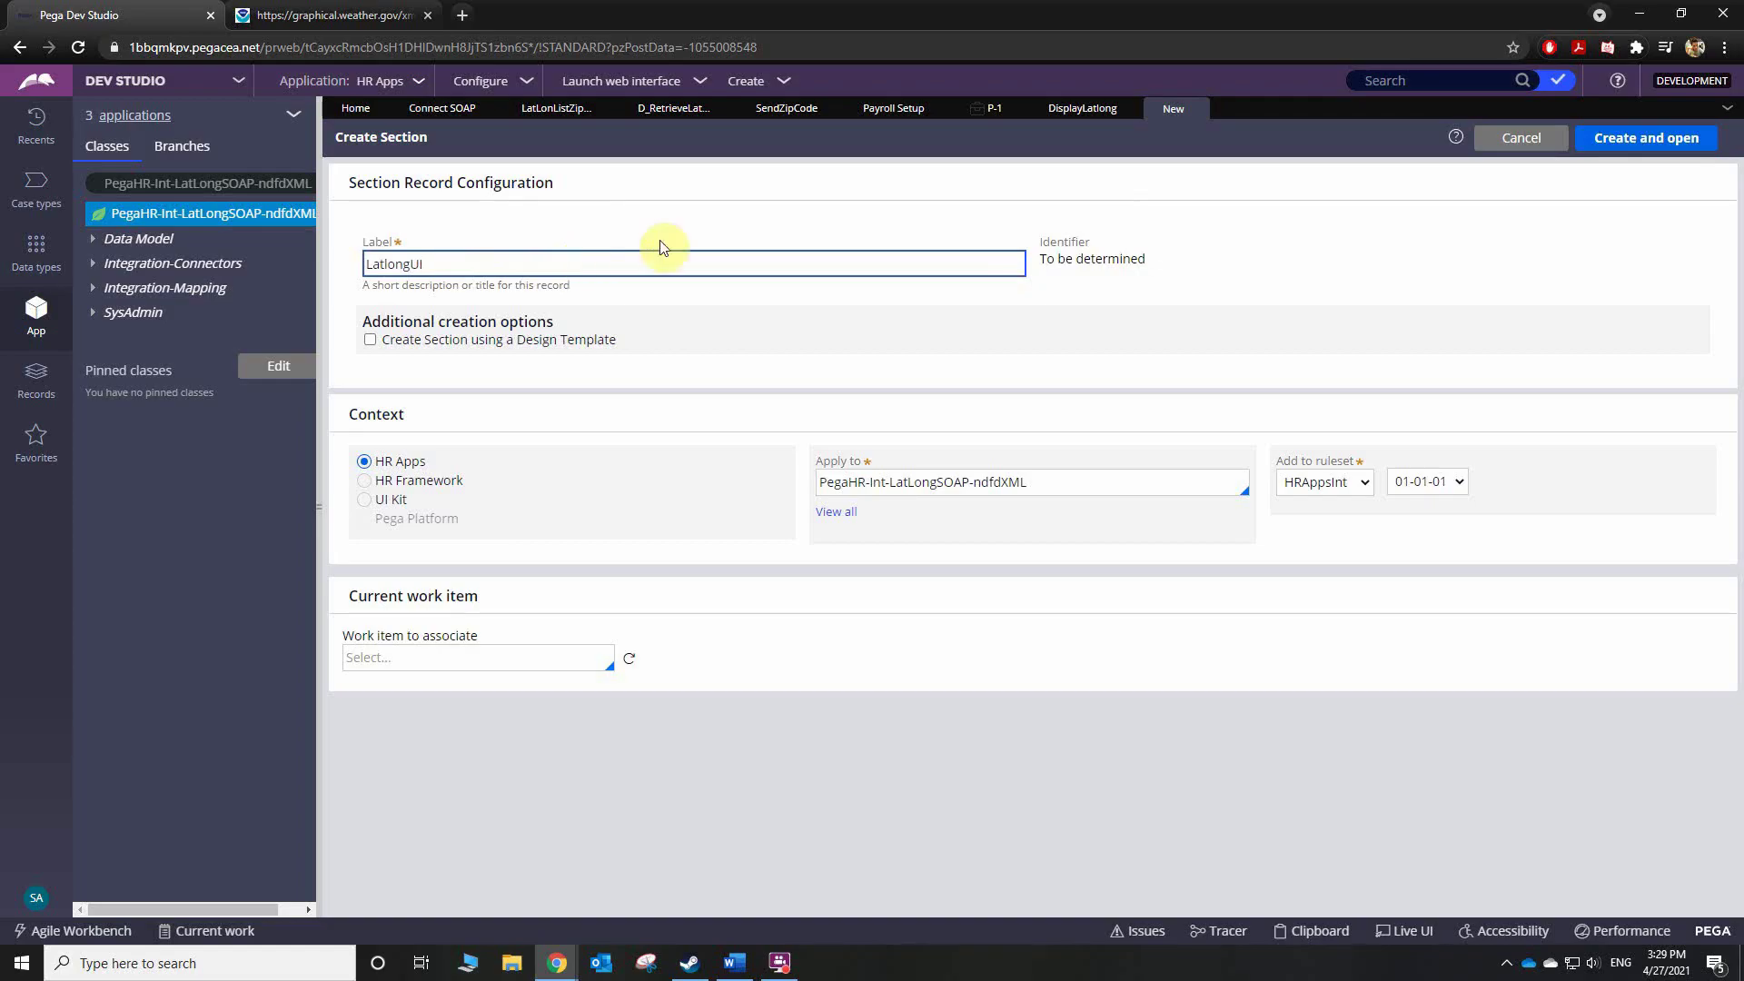
{"action": "left_click", "coordinate": [1648, 138]}
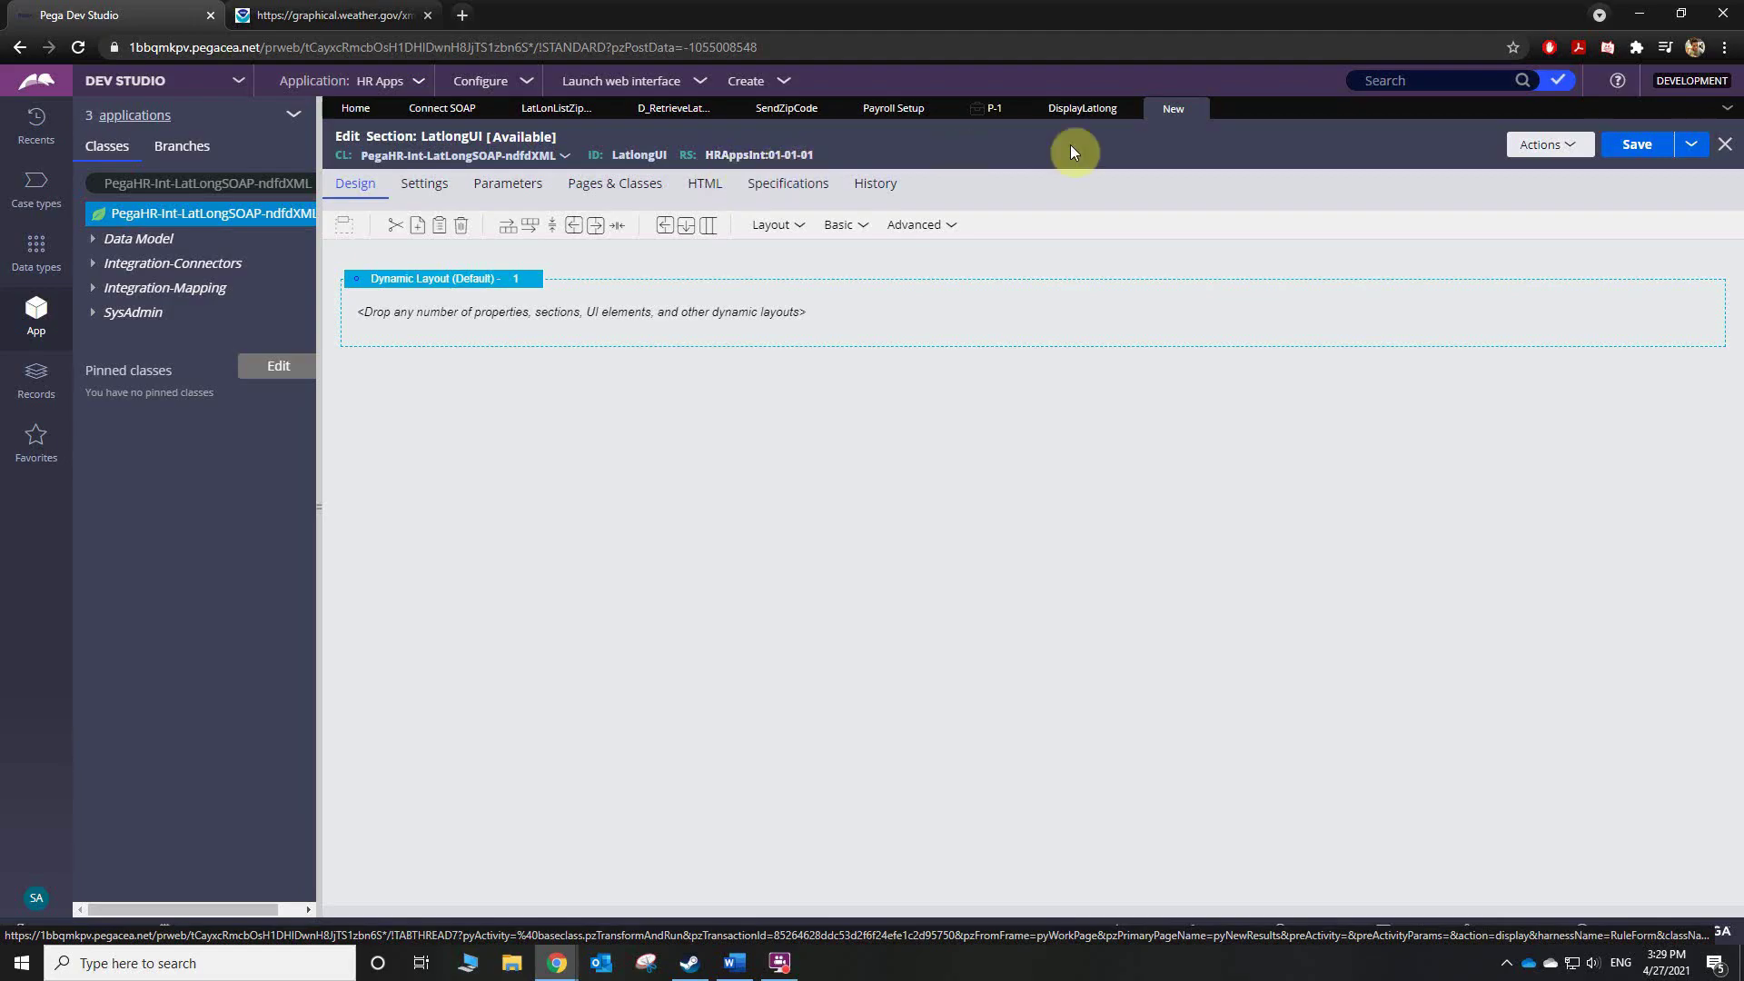
{"action": "left_click", "coordinate": [1195, 110]}
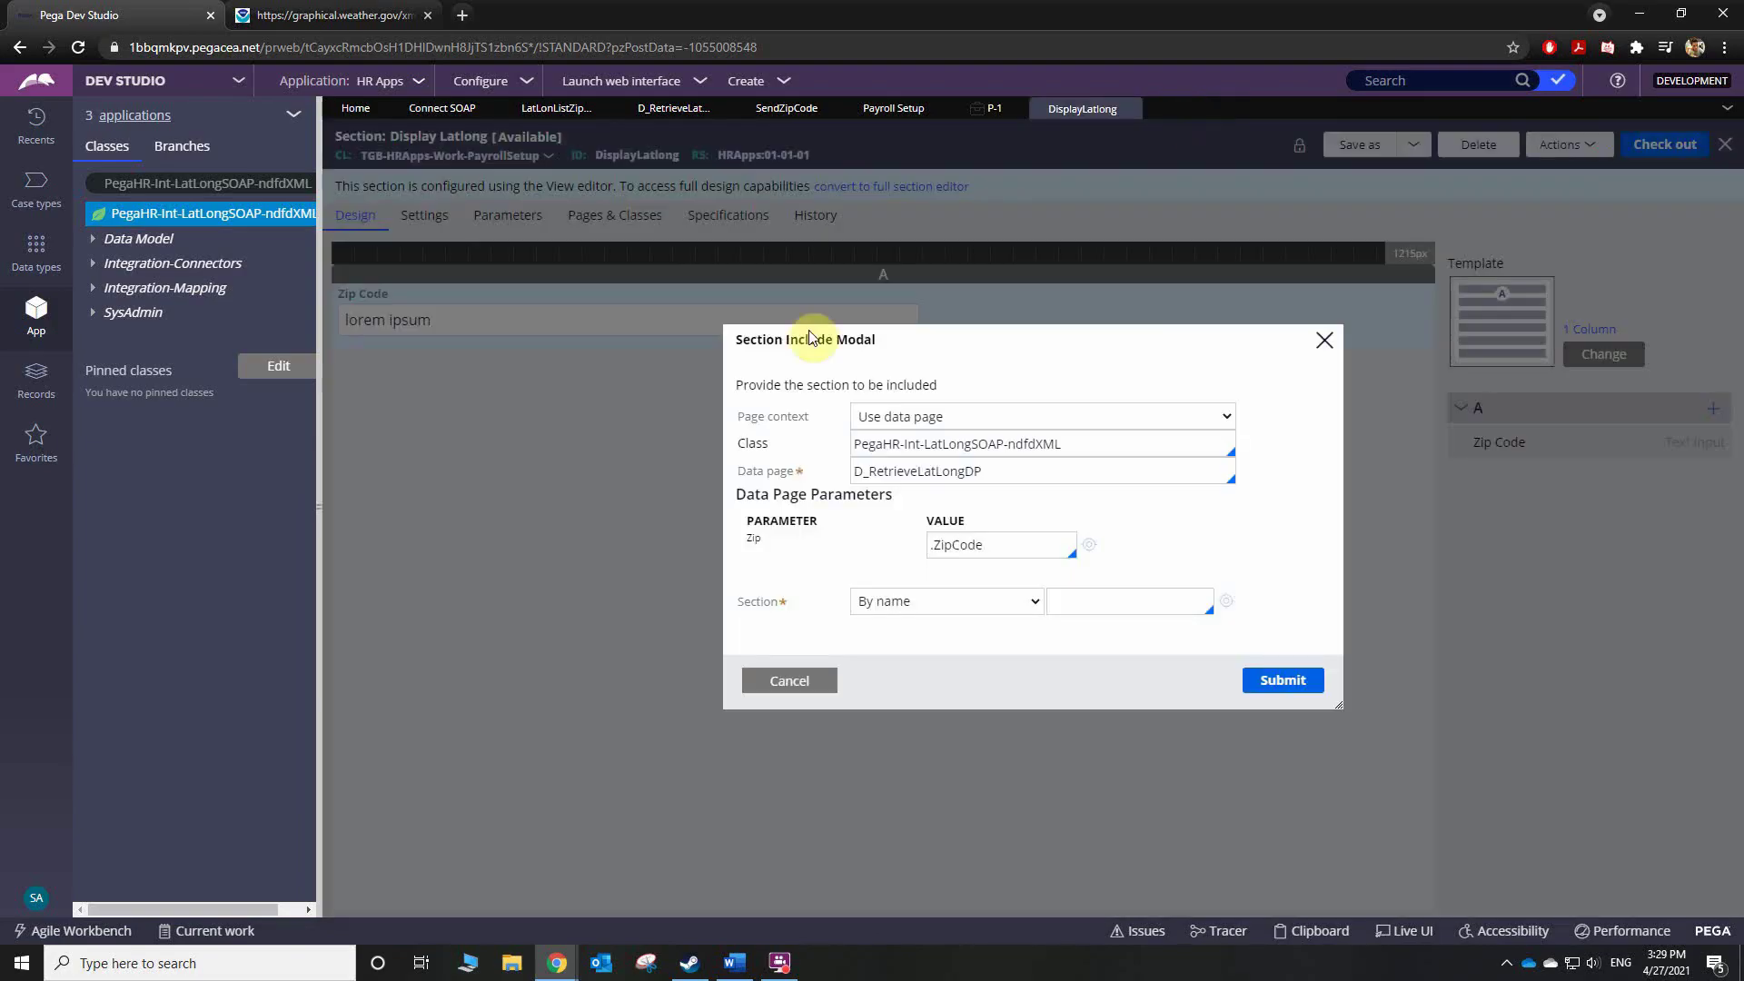
- Create a section named LatlongUI in class PegaHR-Int-LatLongSOAP-ndfdXML, in ruleset HRApps 01-01-01
{"action": "right_click", "coordinate": [171, 219]}
{"action": "mouse_move", "coordinate": [245, 240]}
{"action": "mouse_move", "coordinate": [527, 571]}
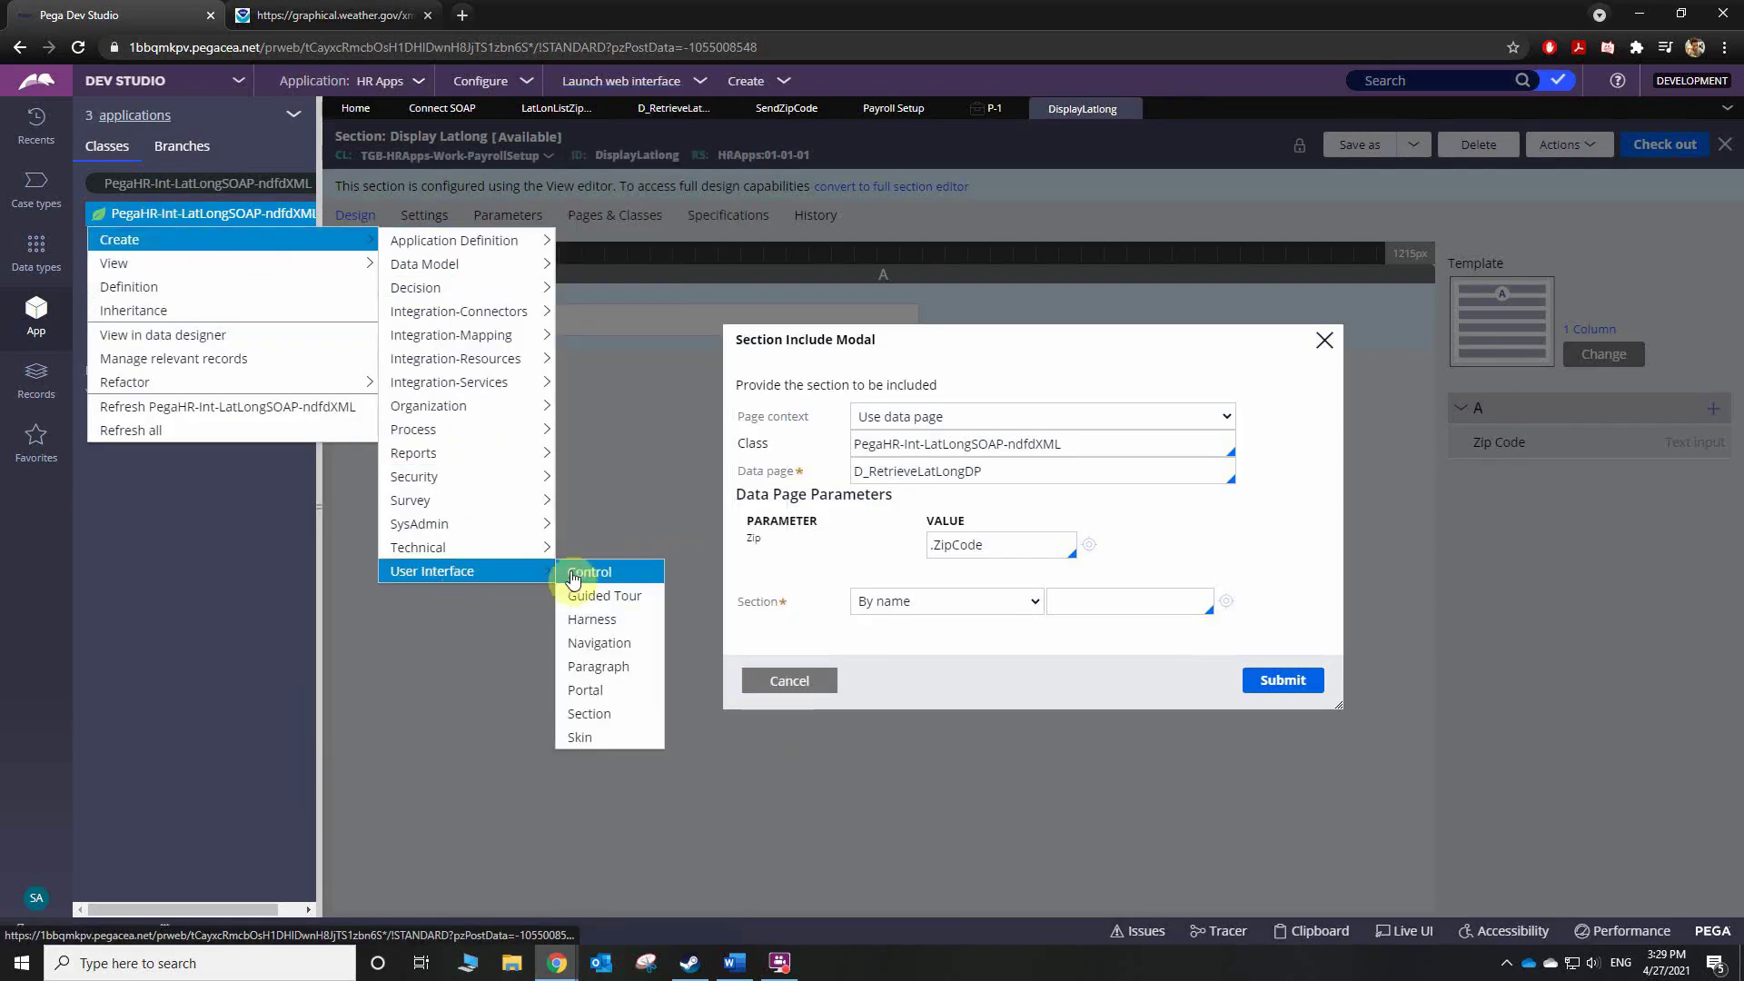
{"action": "left_click", "coordinate": [599, 713]}
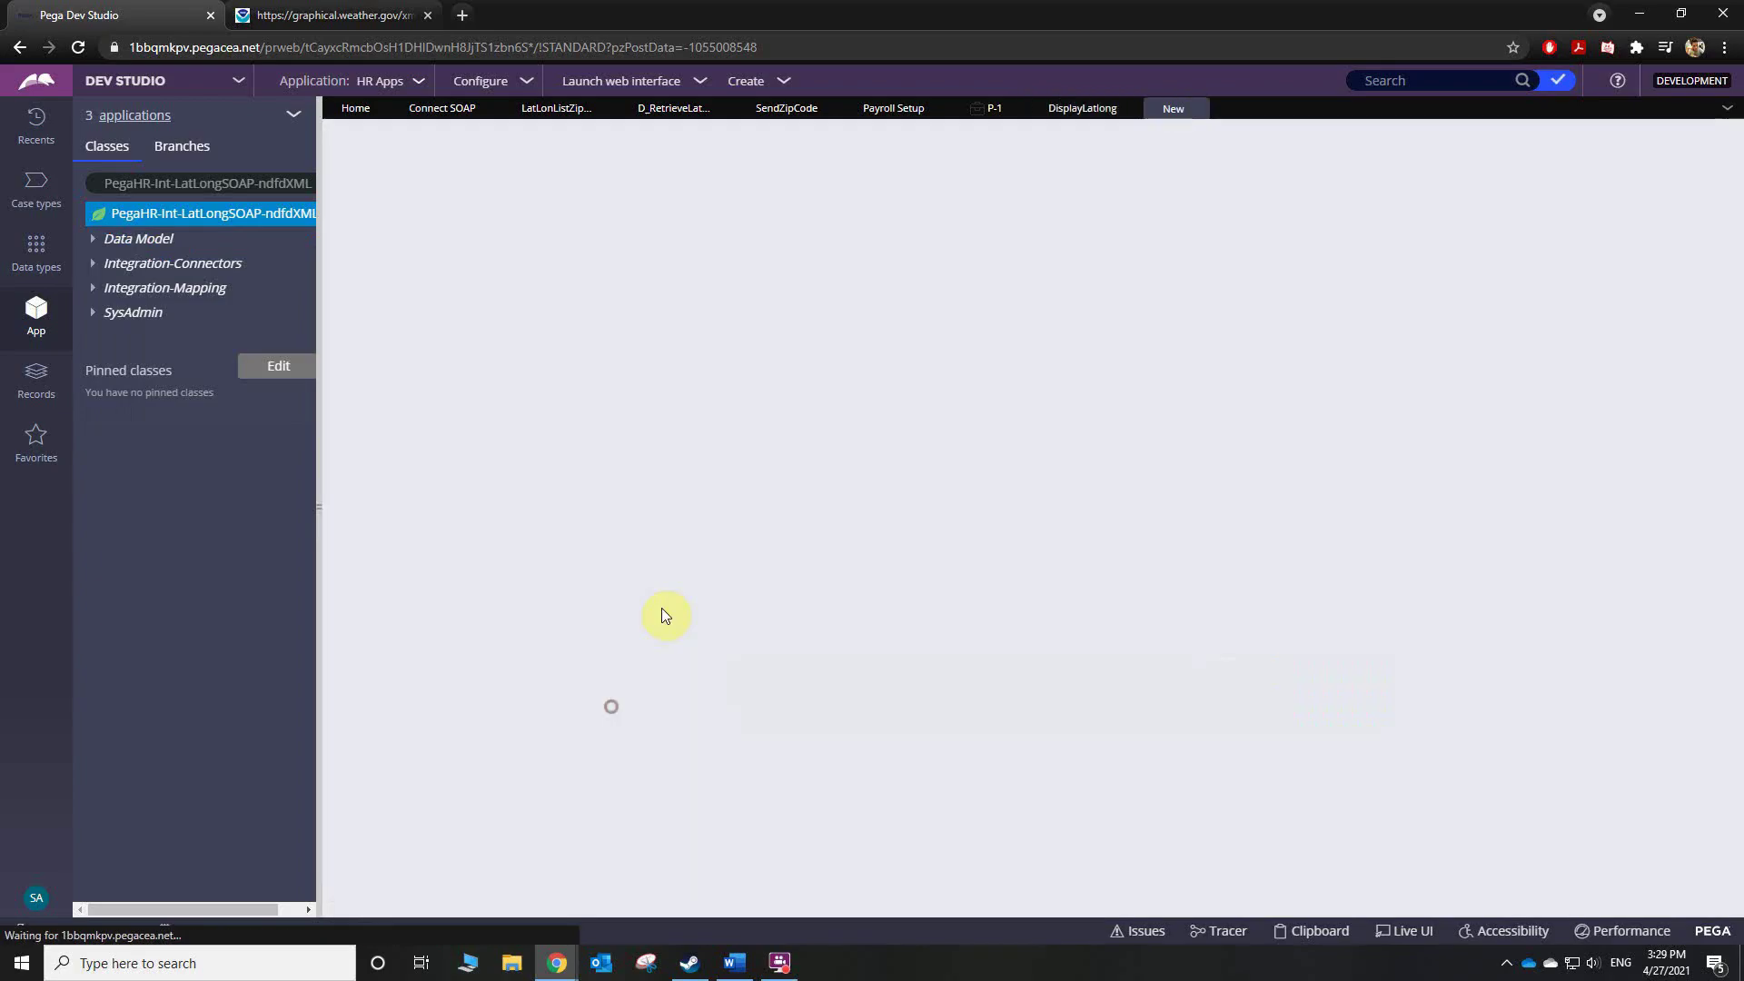
{"action": "left_click", "coordinate": [462, 267]}
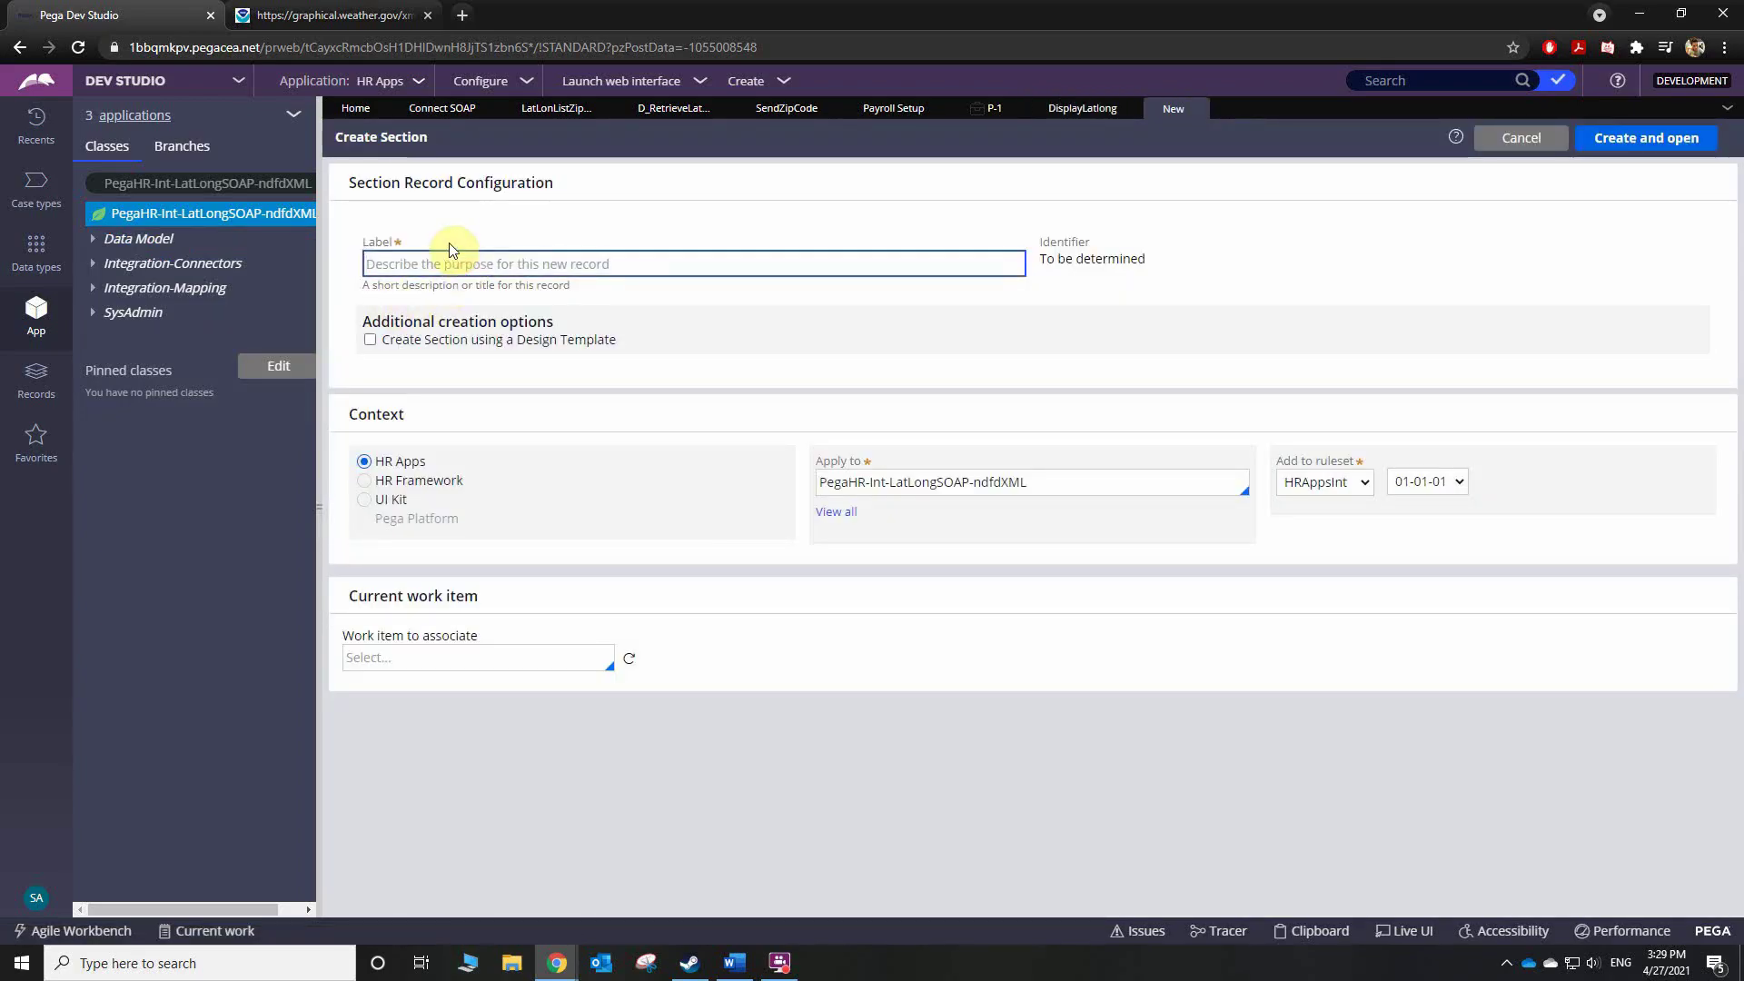
{"action": "type", "text": "LatlongU"}
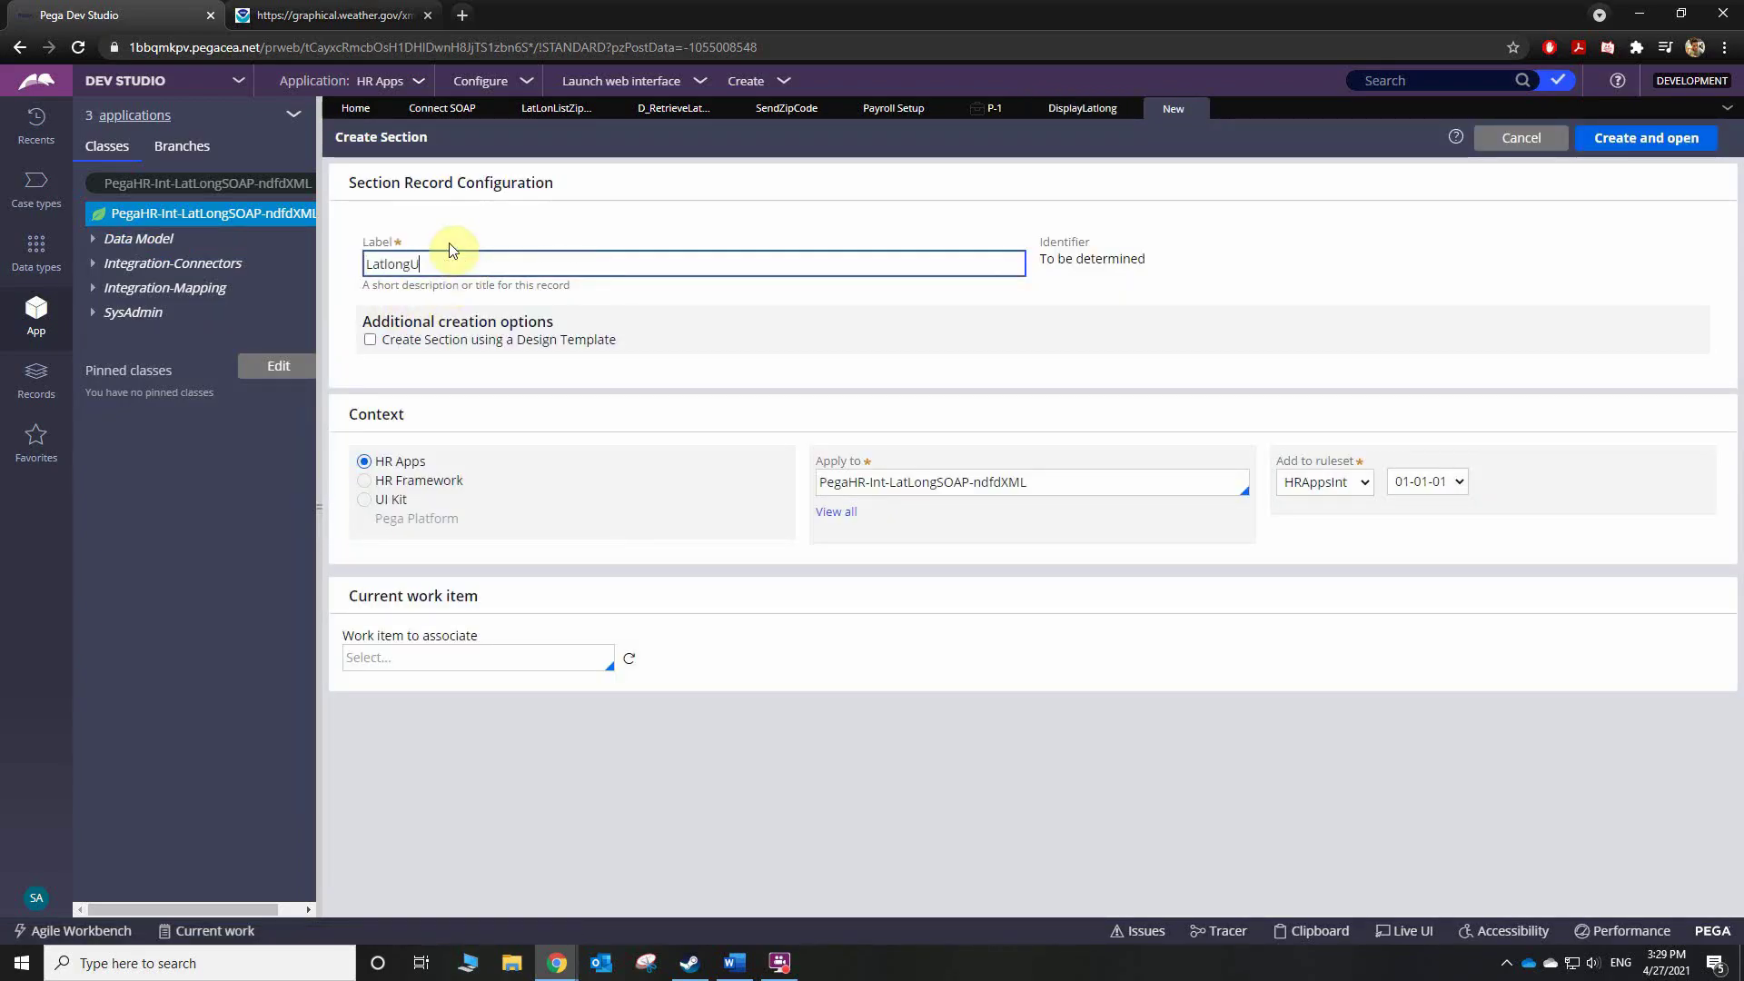
{"action": "type", "text": "I"}
{"action": "left_click", "coordinate": [1324, 482]}
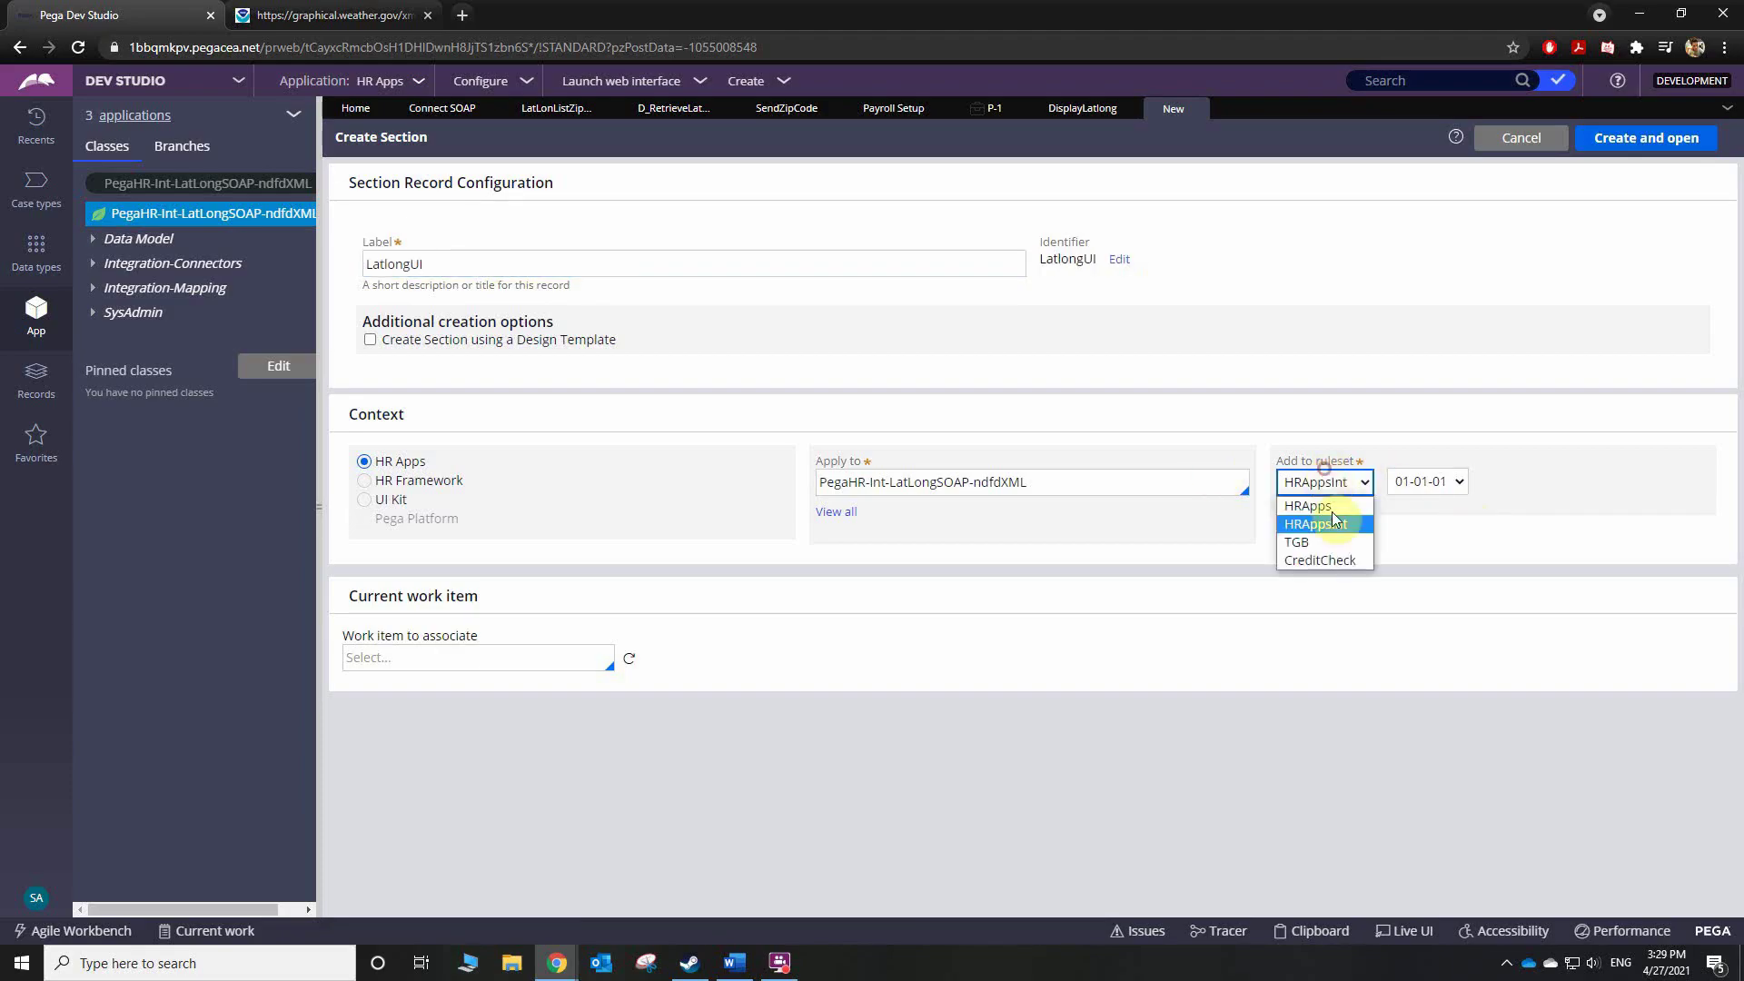
{"action": "left_click", "coordinate": [1334, 507]}
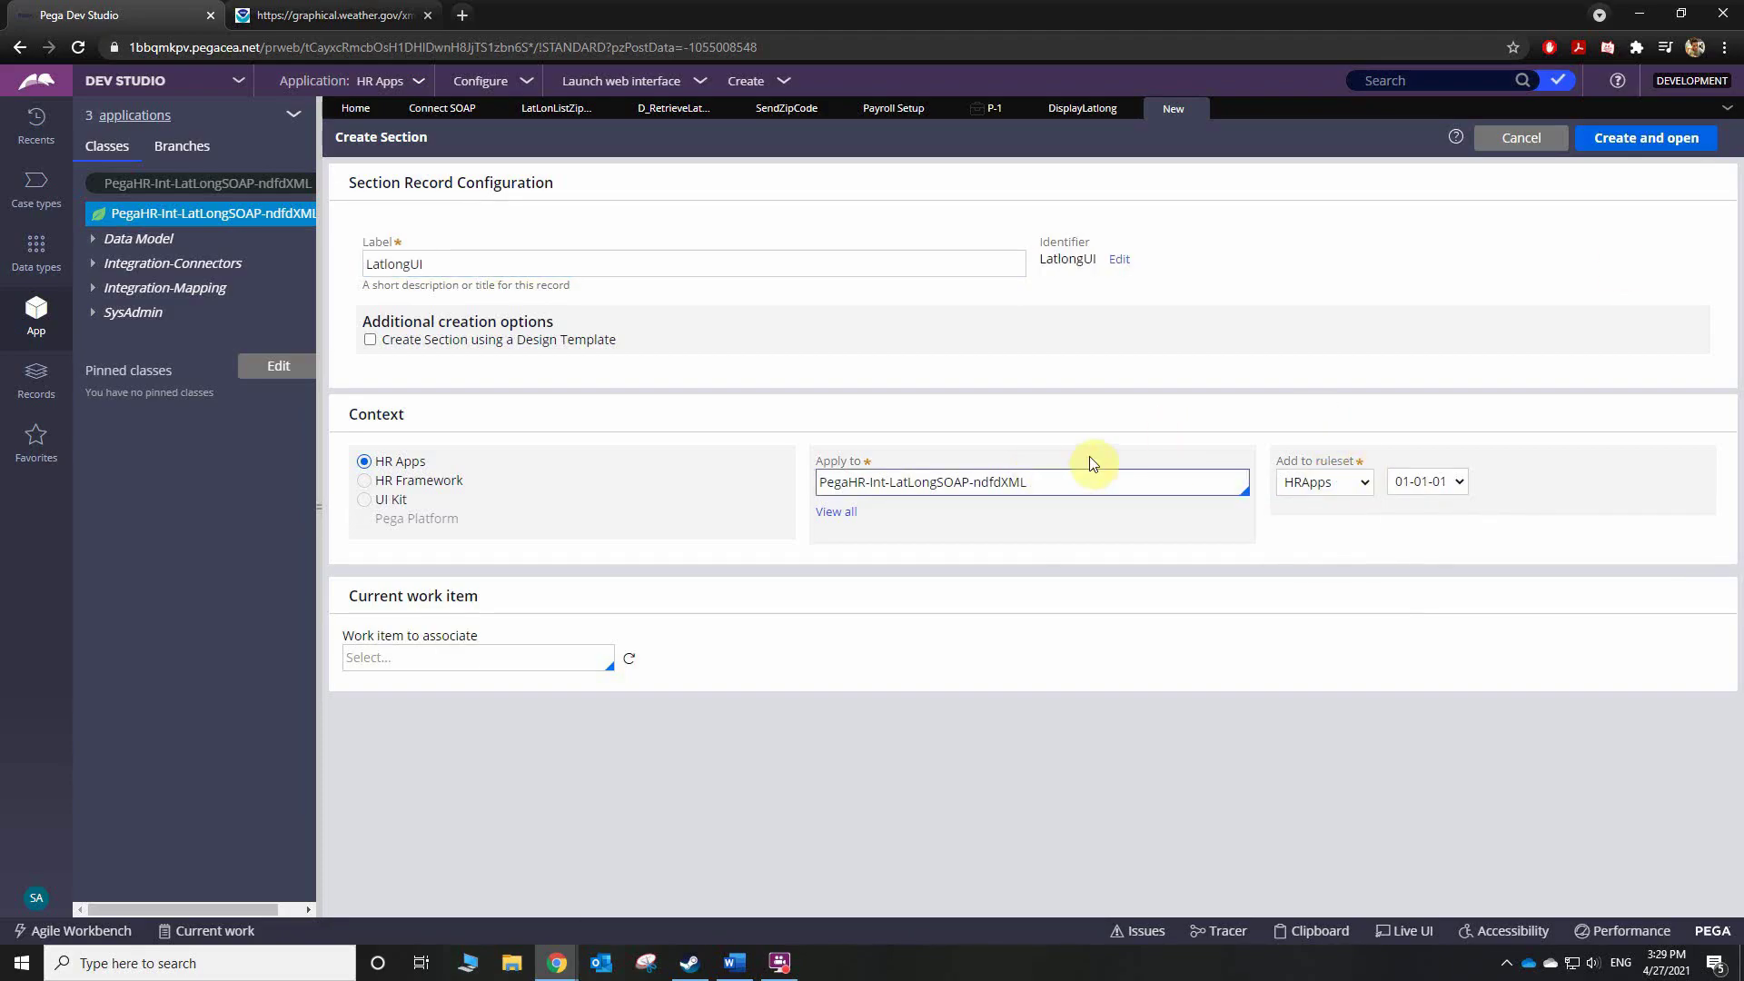
{"action": "left_click", "coordinate": [1648, 141]}
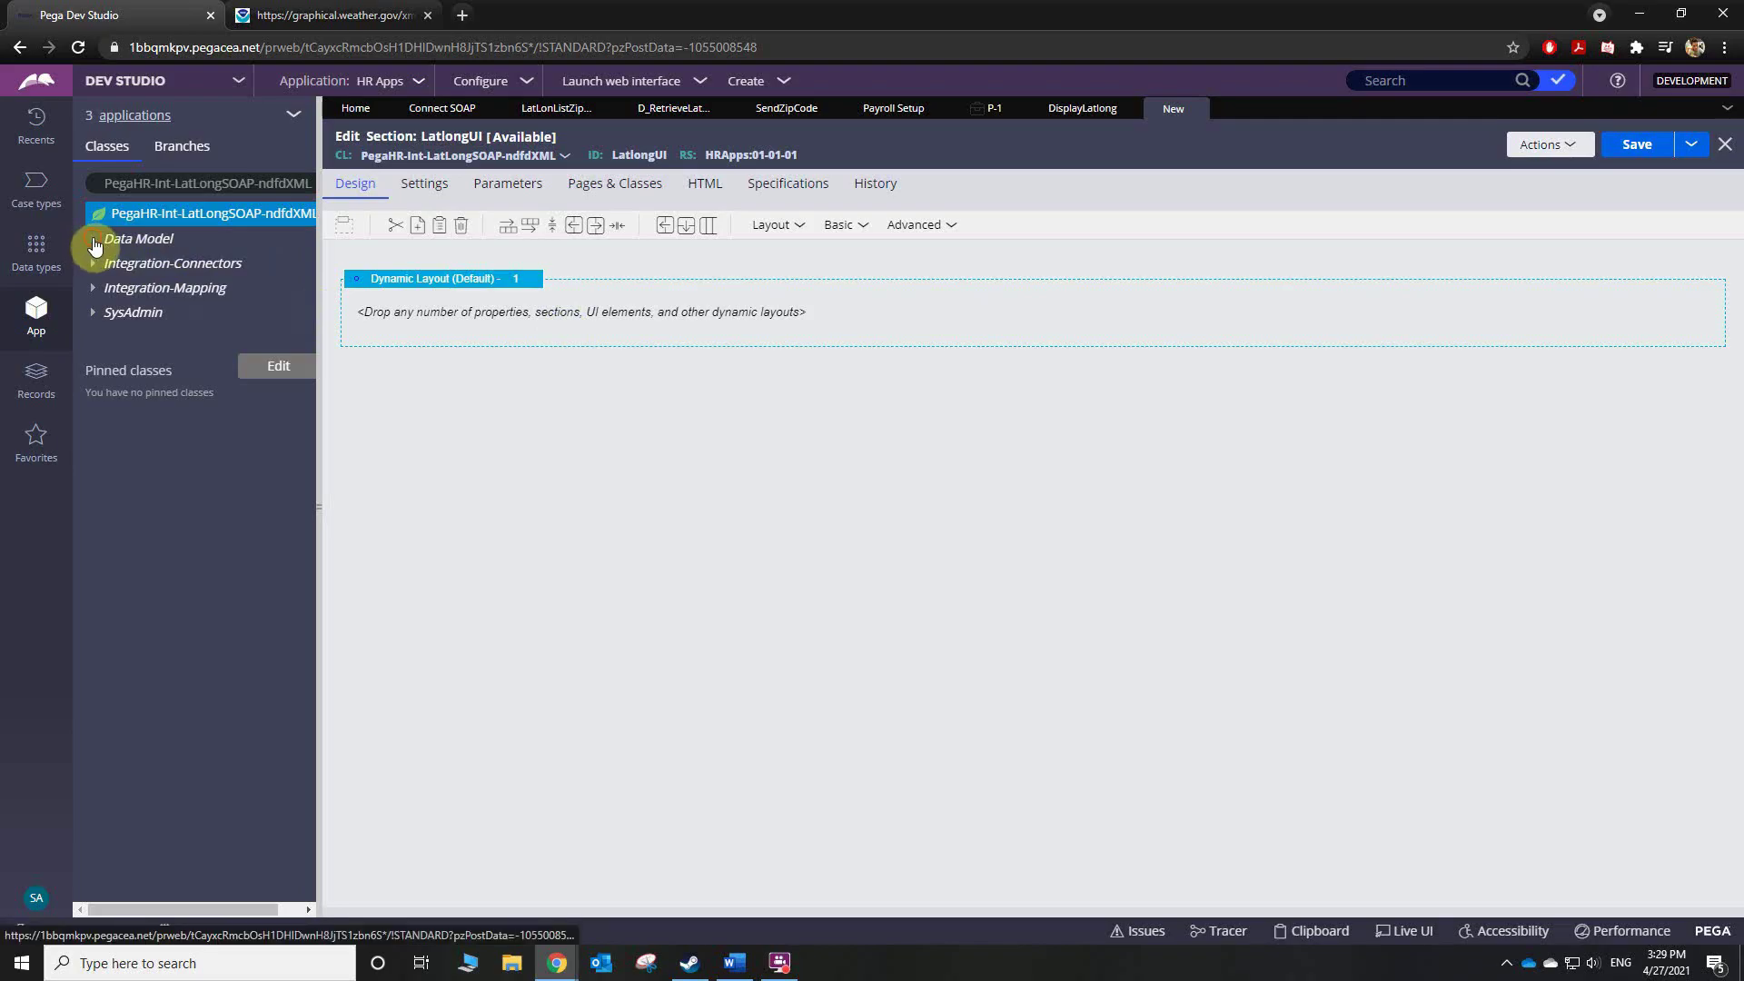
- Add the LatLonListZipCodeListLatLonOut property from the class's data model to the dynamic layout of LatlongUI
{"action": "left_click", "coordinate": [113, 240]}
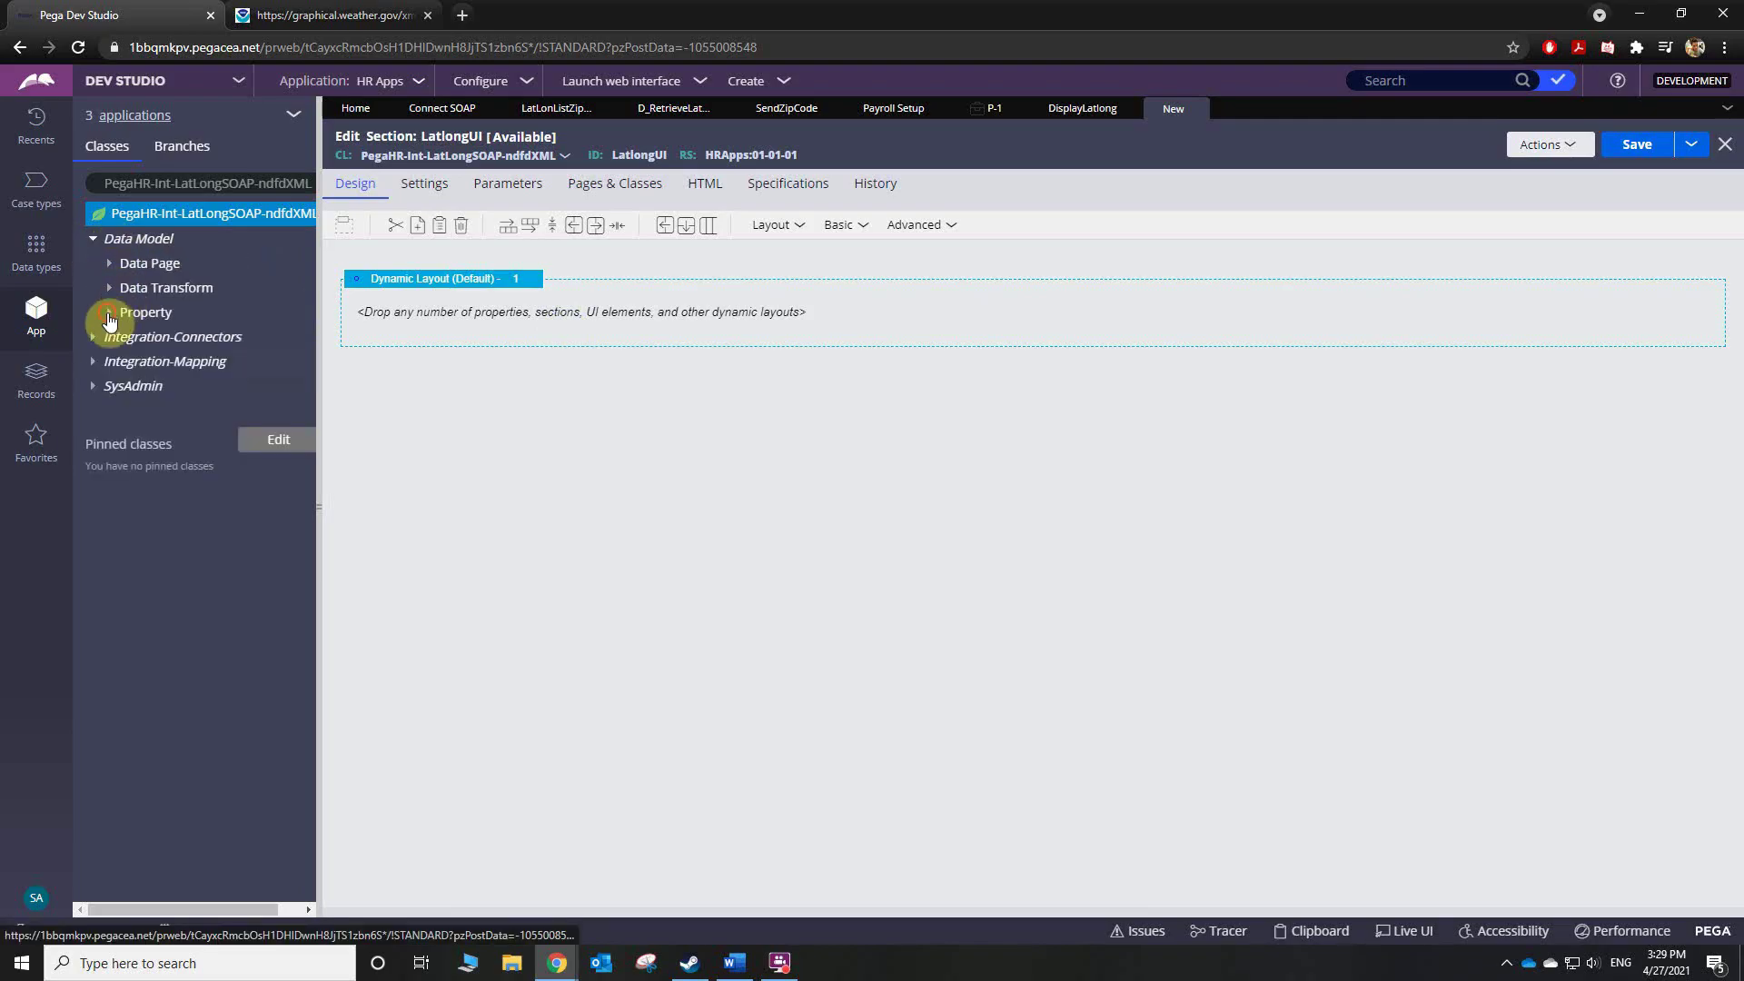
{"action": "left_click", "coordinate": [116, 324]}
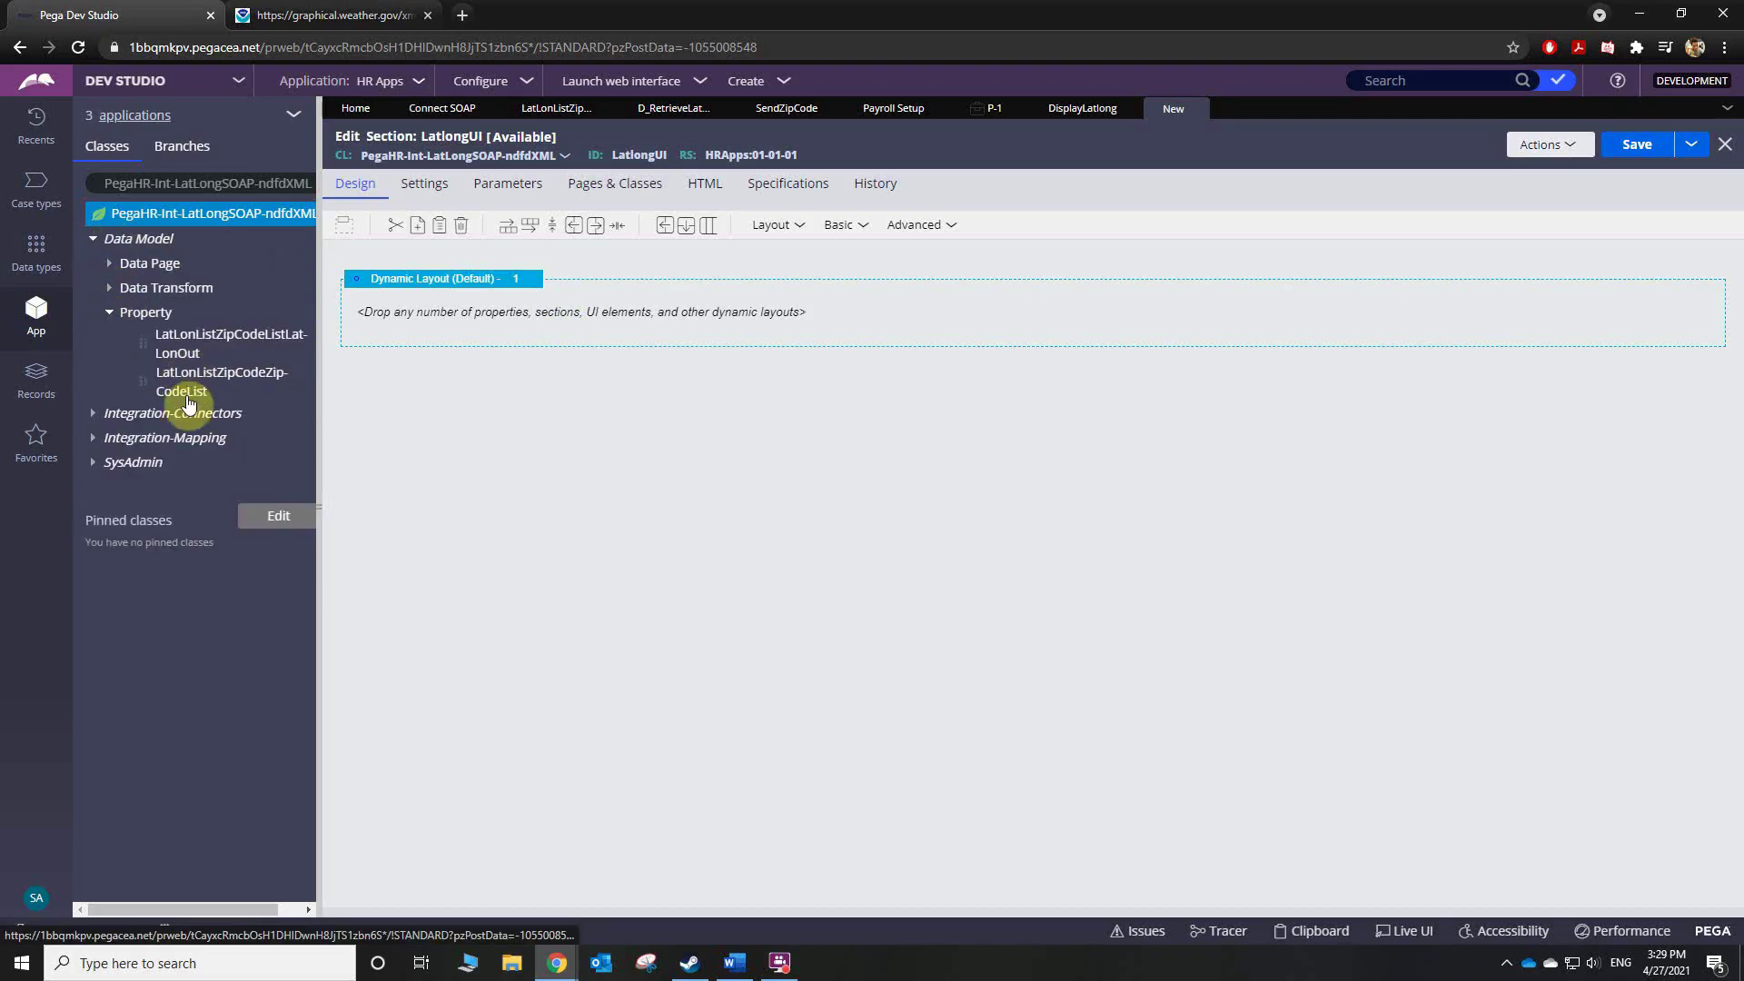
{"action": "left_click_drag", "start_coordinate": [142, 343], "coordinate": [544, 313]}
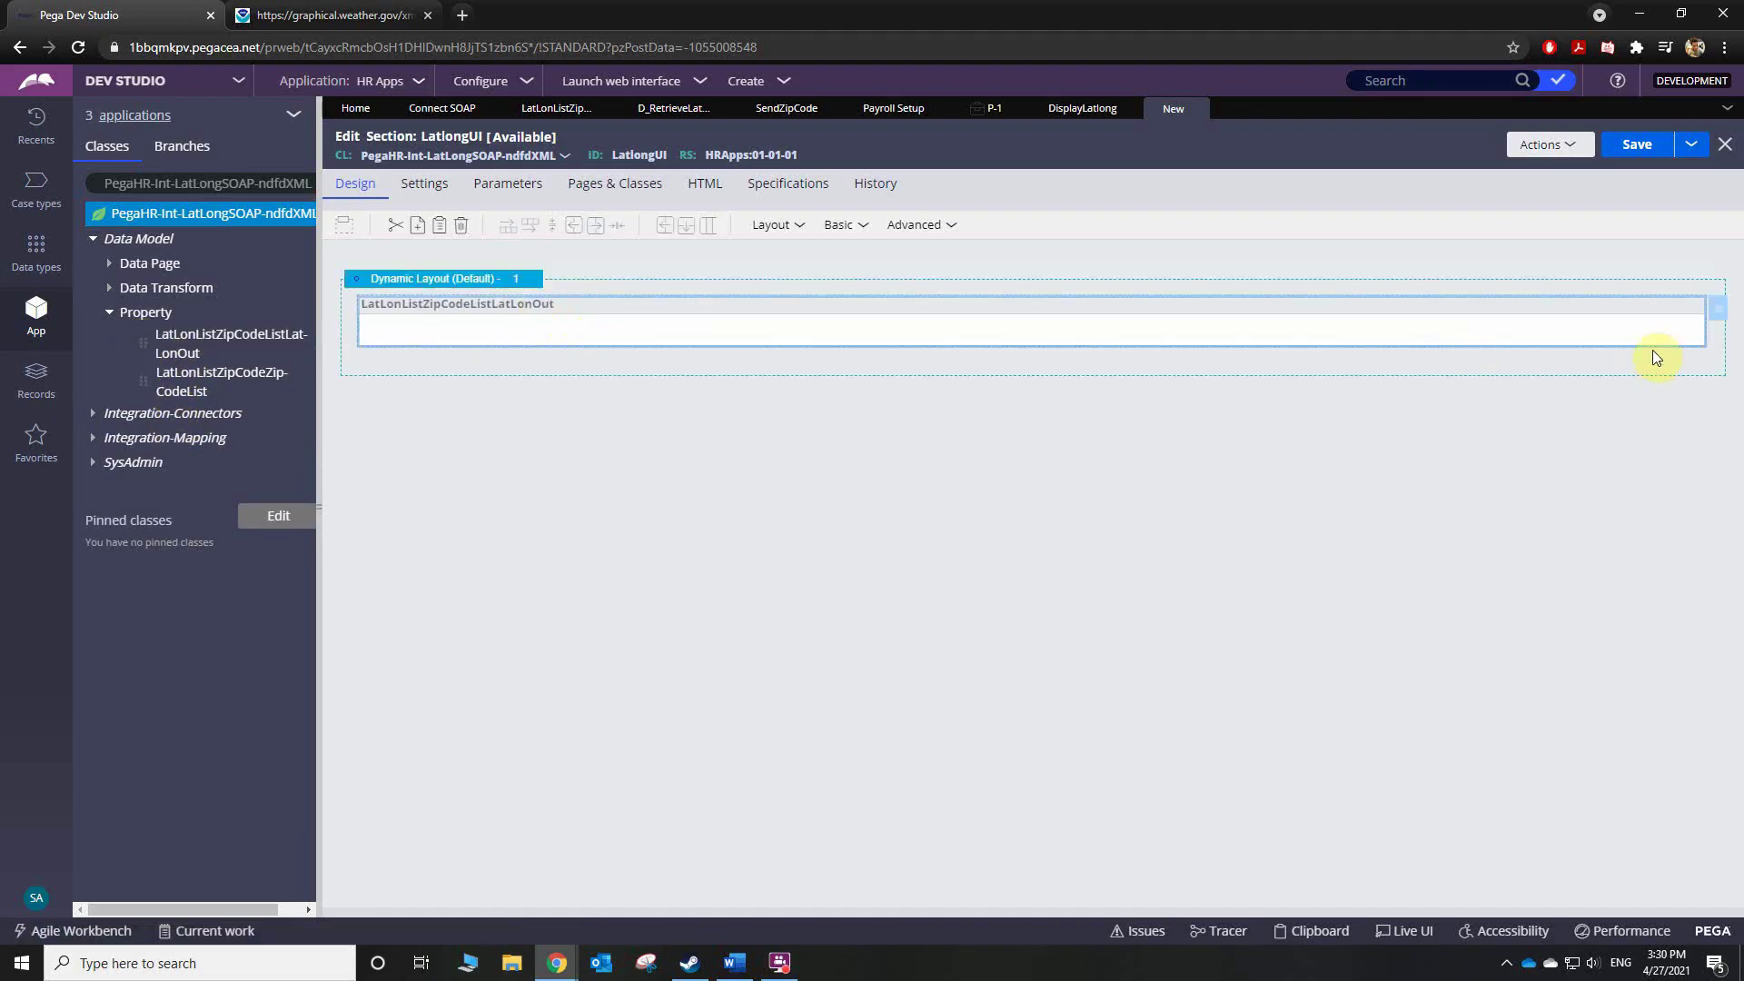
- Make the LatLonListZipCodeListLatLonOut field read-only through its presentation settings and save the LatlongUI section
{"action": "left_click", "coordinate": [1717, 314]}
{"action": "left_click", "coordinate": [1717, 311]}
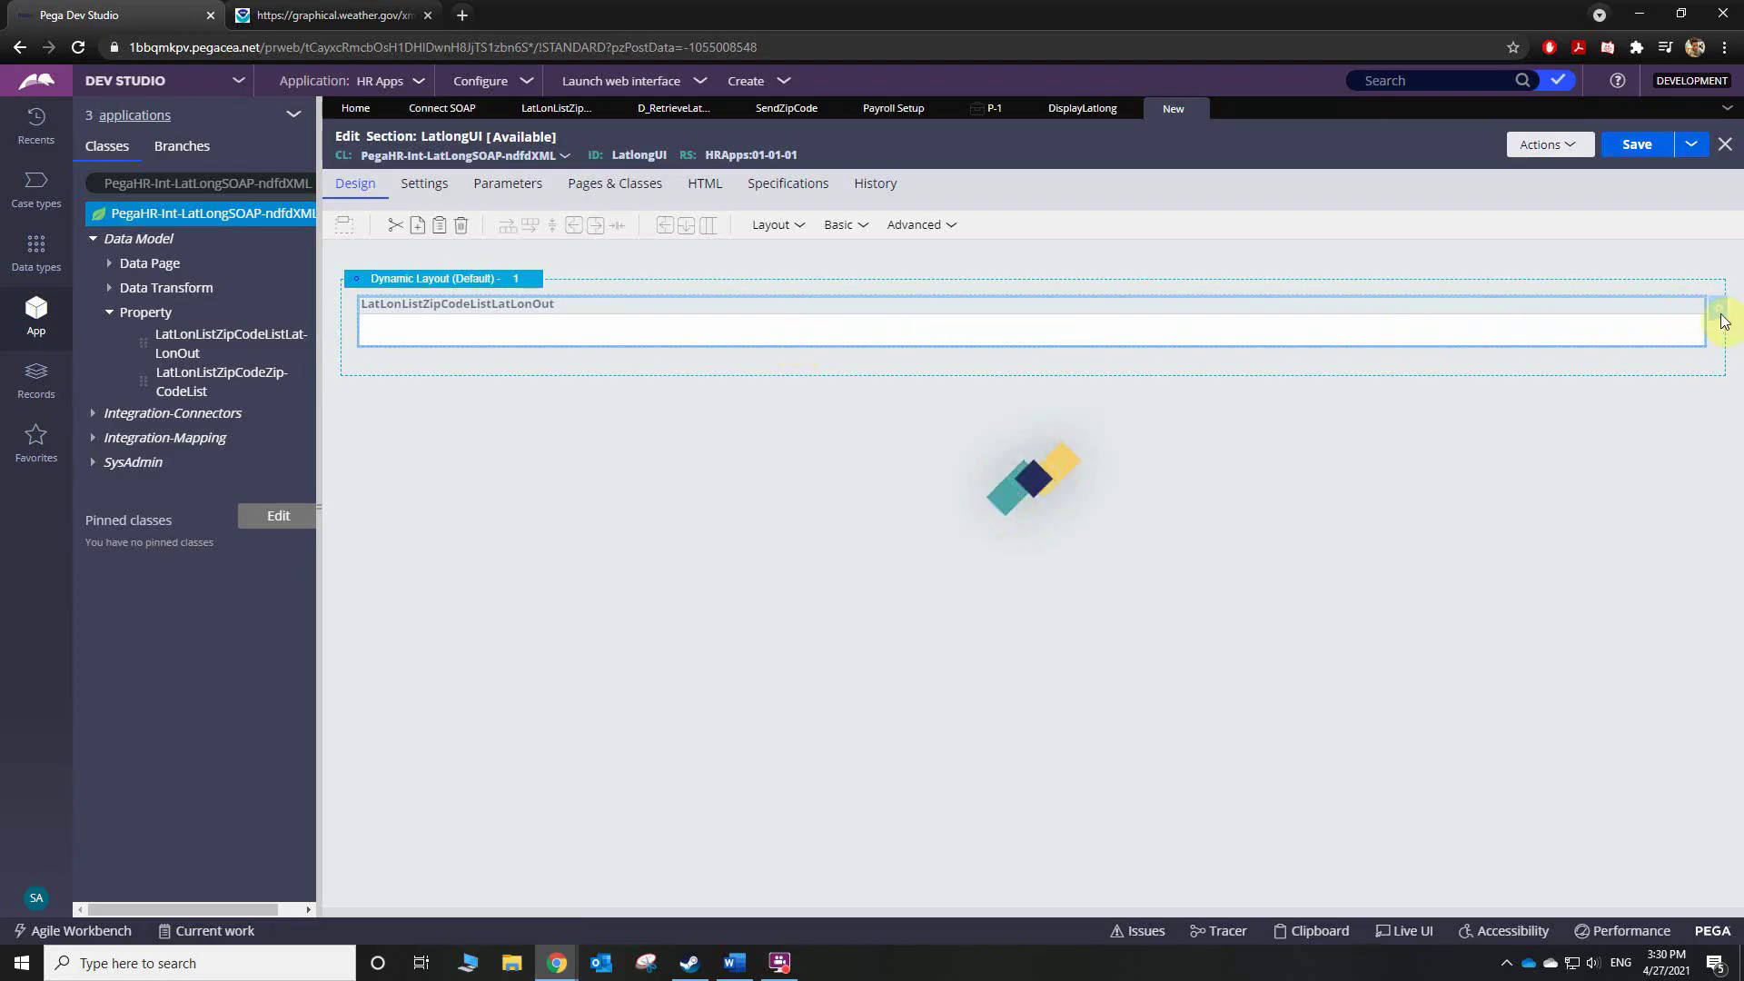
{"action": "double_click", "coordinate": [877, 318]}
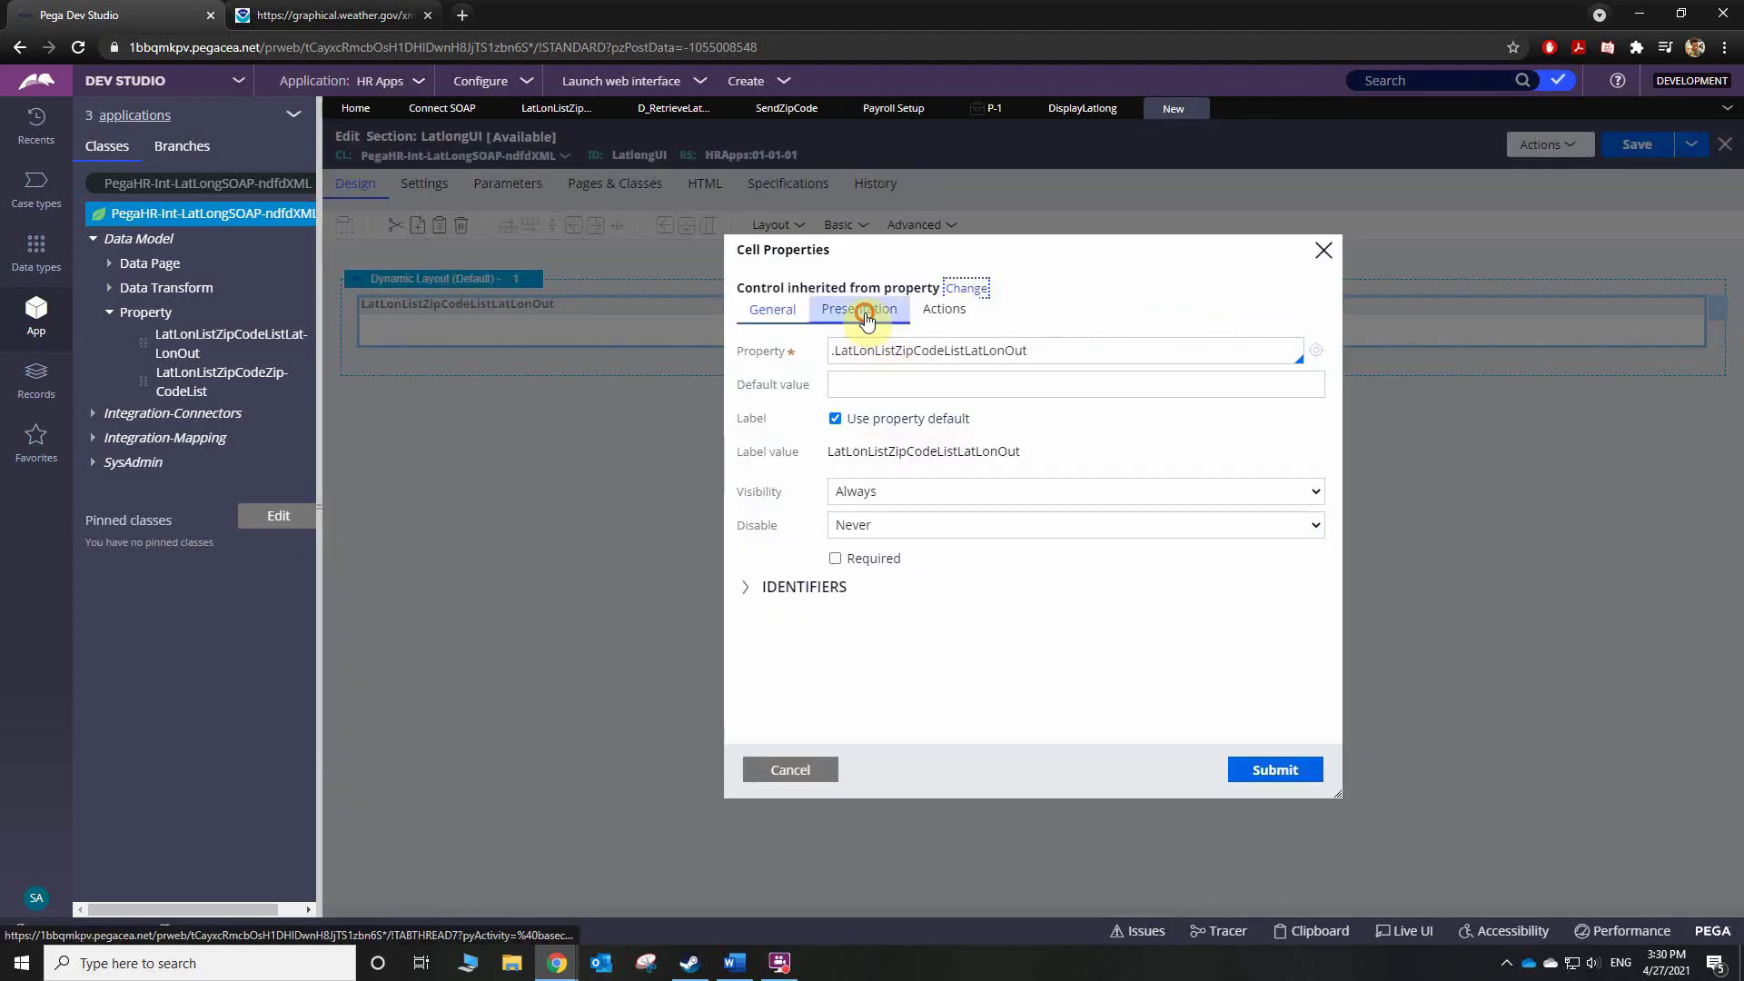
{"action": "left_click", "coordinate": [858, 308]}
{"action": "left_click", "coordinate": [854, 351]}
{"action": "left_click", "coordinate": [867, 388]}
{"action": "left_click", "coordinate": [1294, 776]}
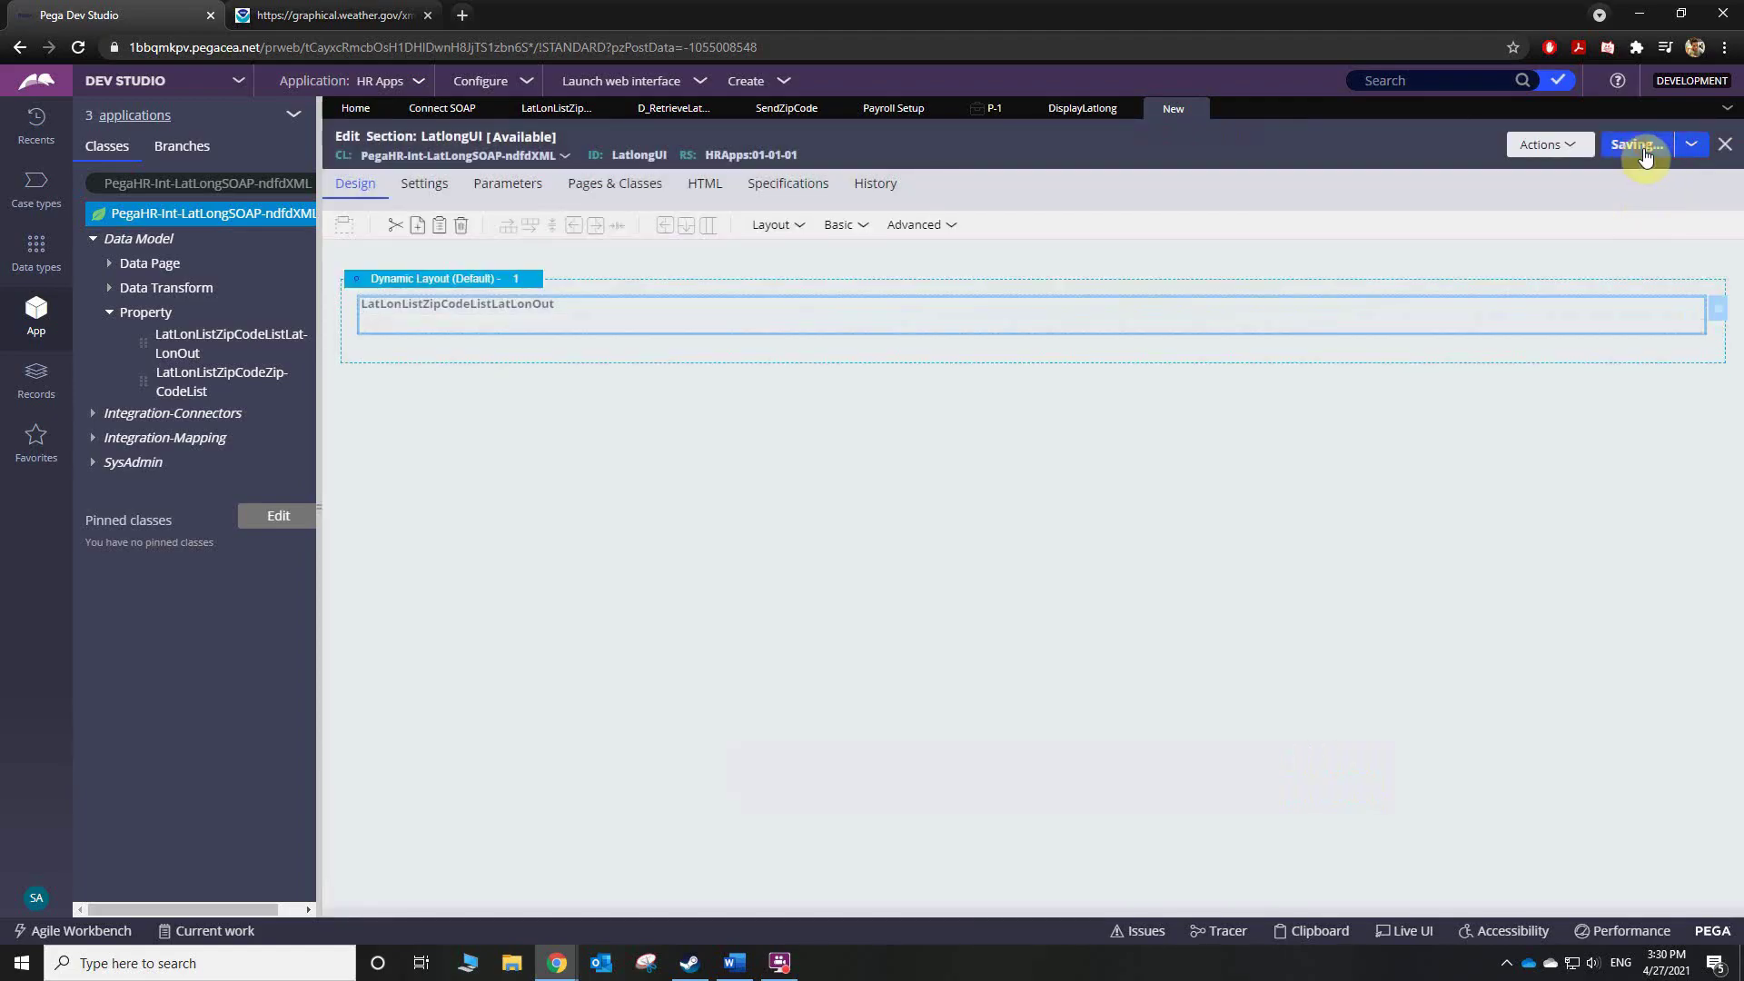
{"action": "left_click", "coordinate": [1640, 147]}
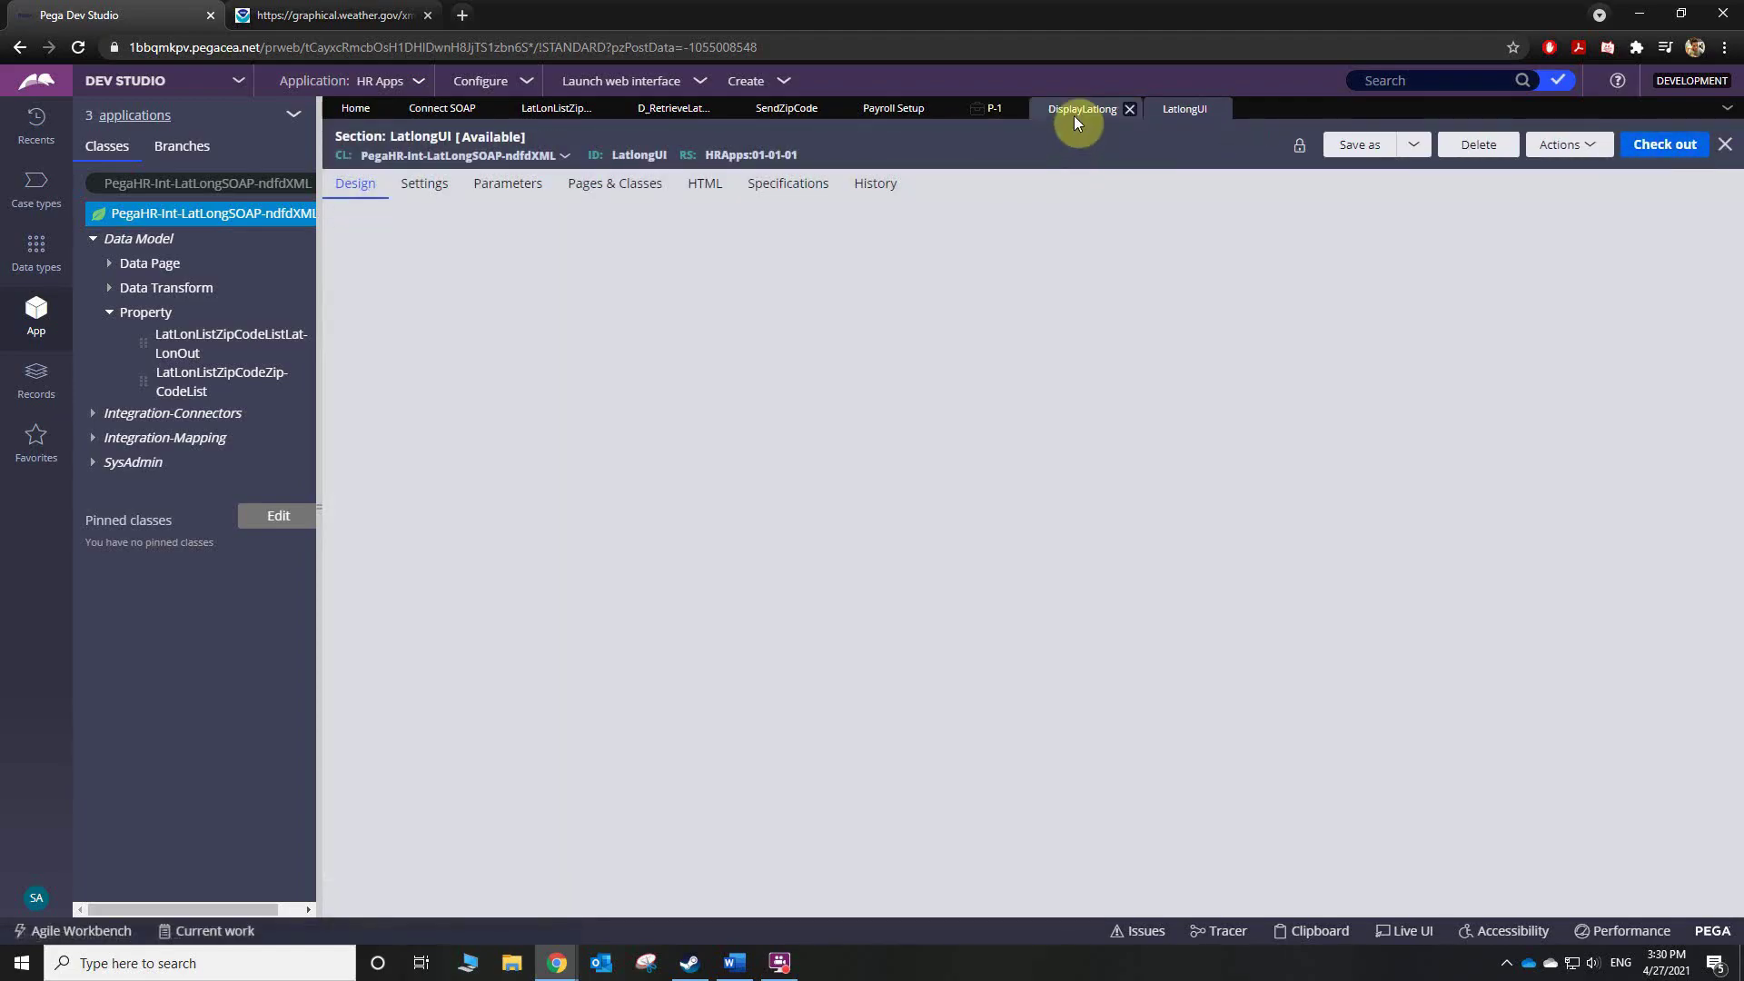
- Complete the embedded section in Display Latlong by including LatlongUI by name, and check out the Display Latlong rule
{"action": "left_click", "coordinate": [1077, 110]}
{"action": "left_click", "coordinate": [1114, 599]}
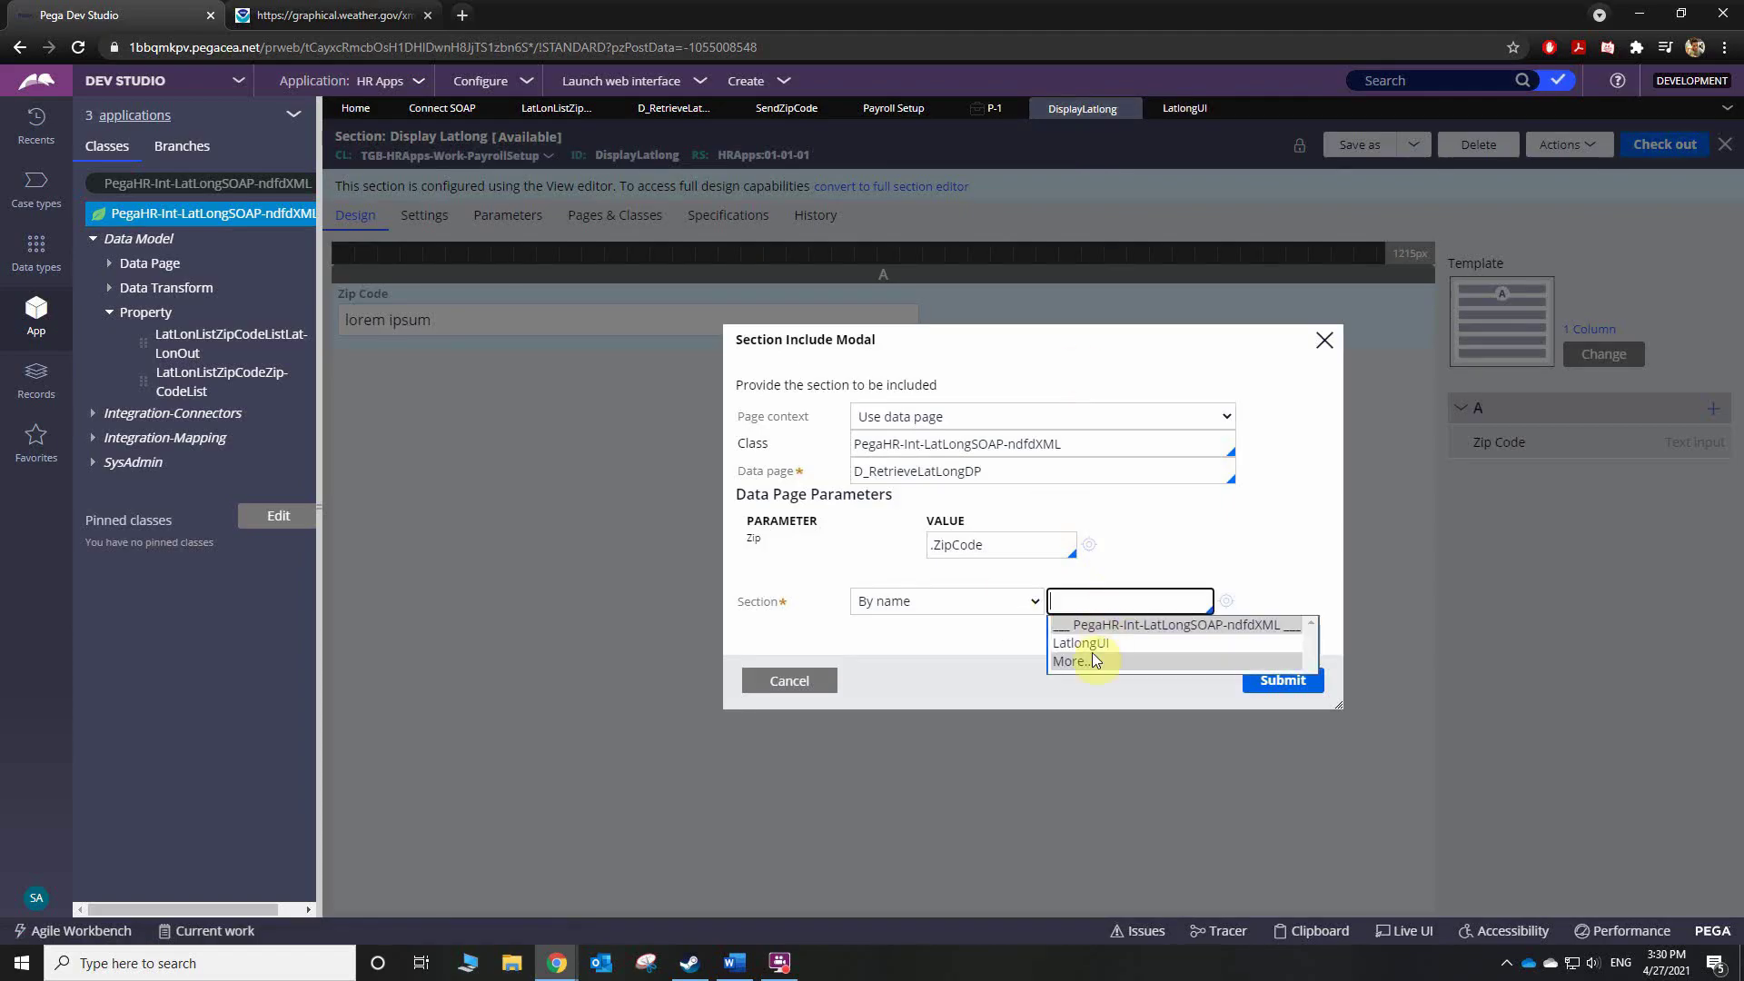
{"action": "left_click", "coordinate": [1093, 635]}
{"action": "left_click", "coordinate": [1284, 683]}
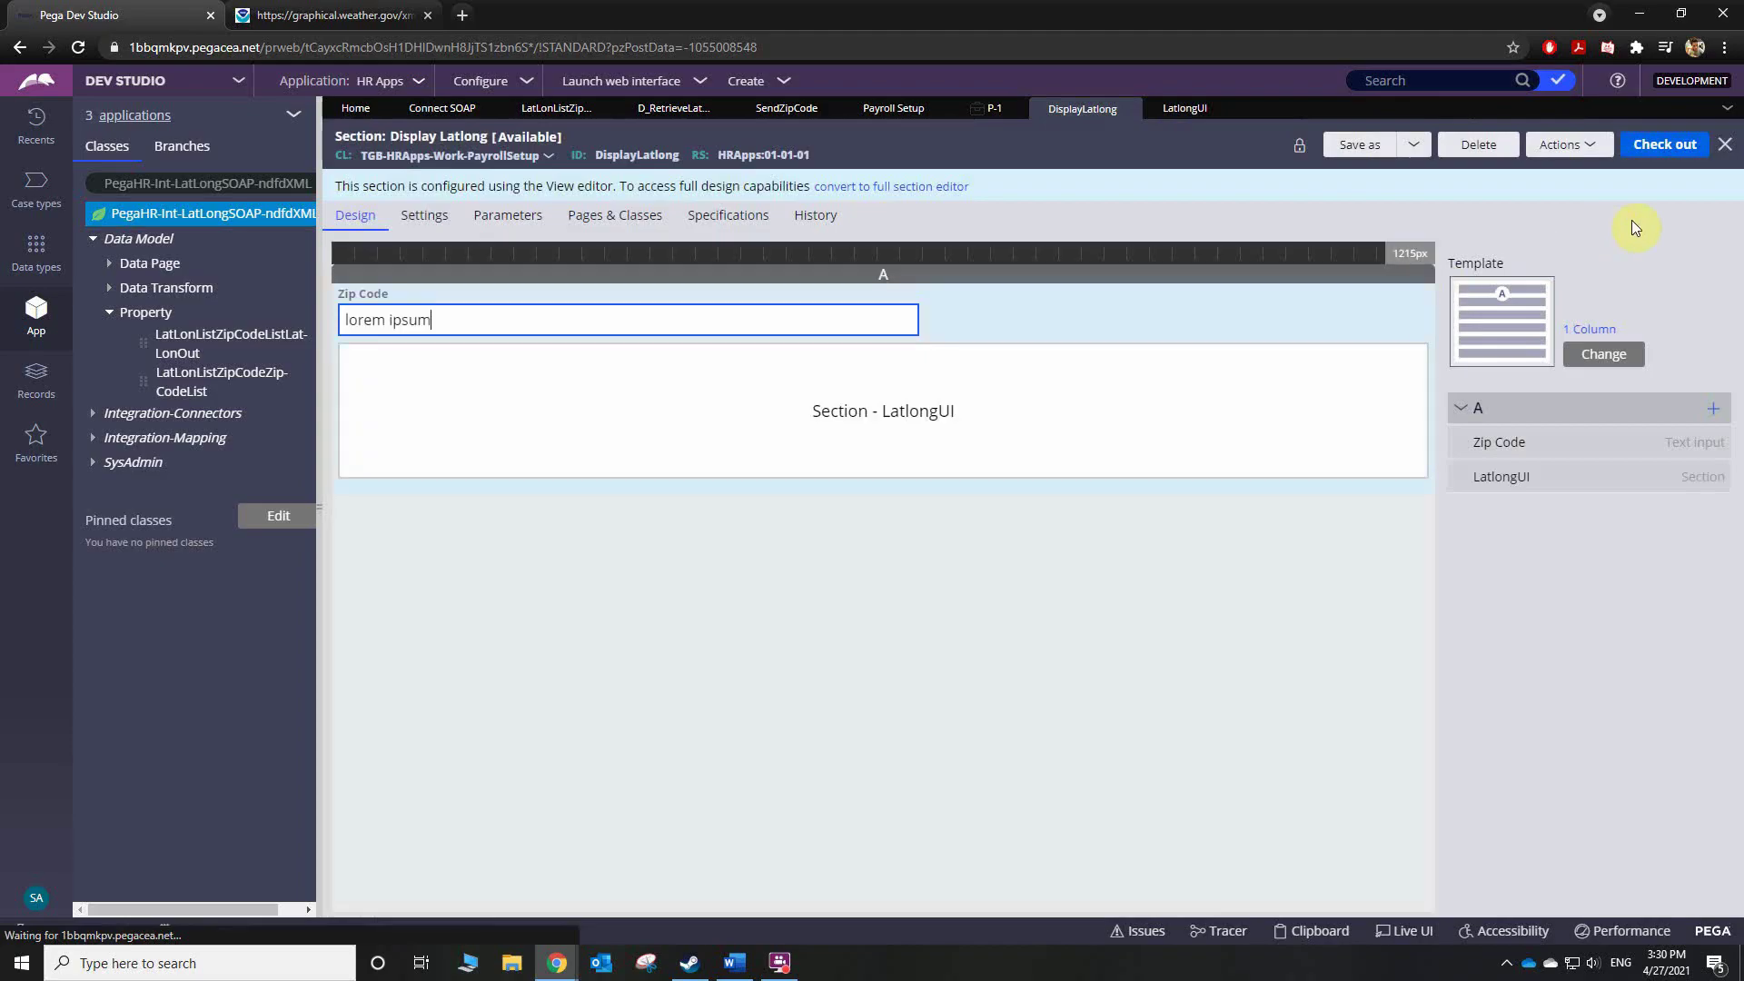
{"action": "left_click", "coordinate": [1651, 156]}
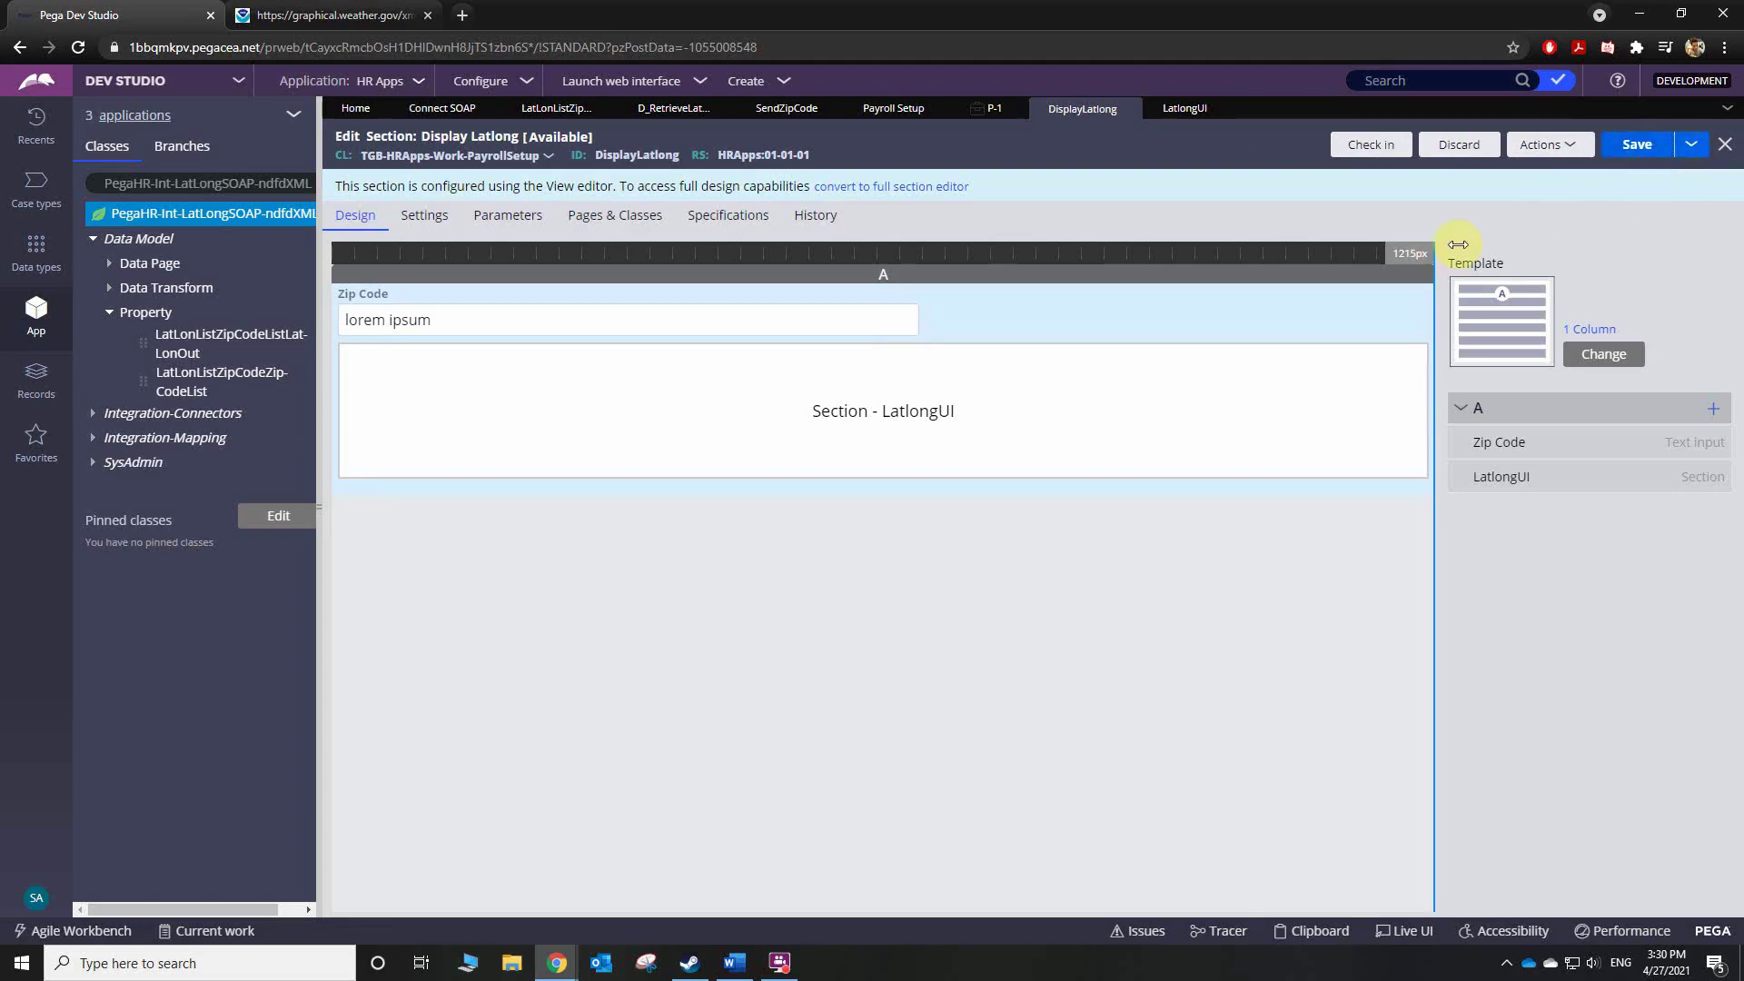
- Refresh the open Payroll Setup case and enter 54911 as the Zip Code to test the Display Latlong step
{"action": "left_click", "coordinate": [990, 109]}
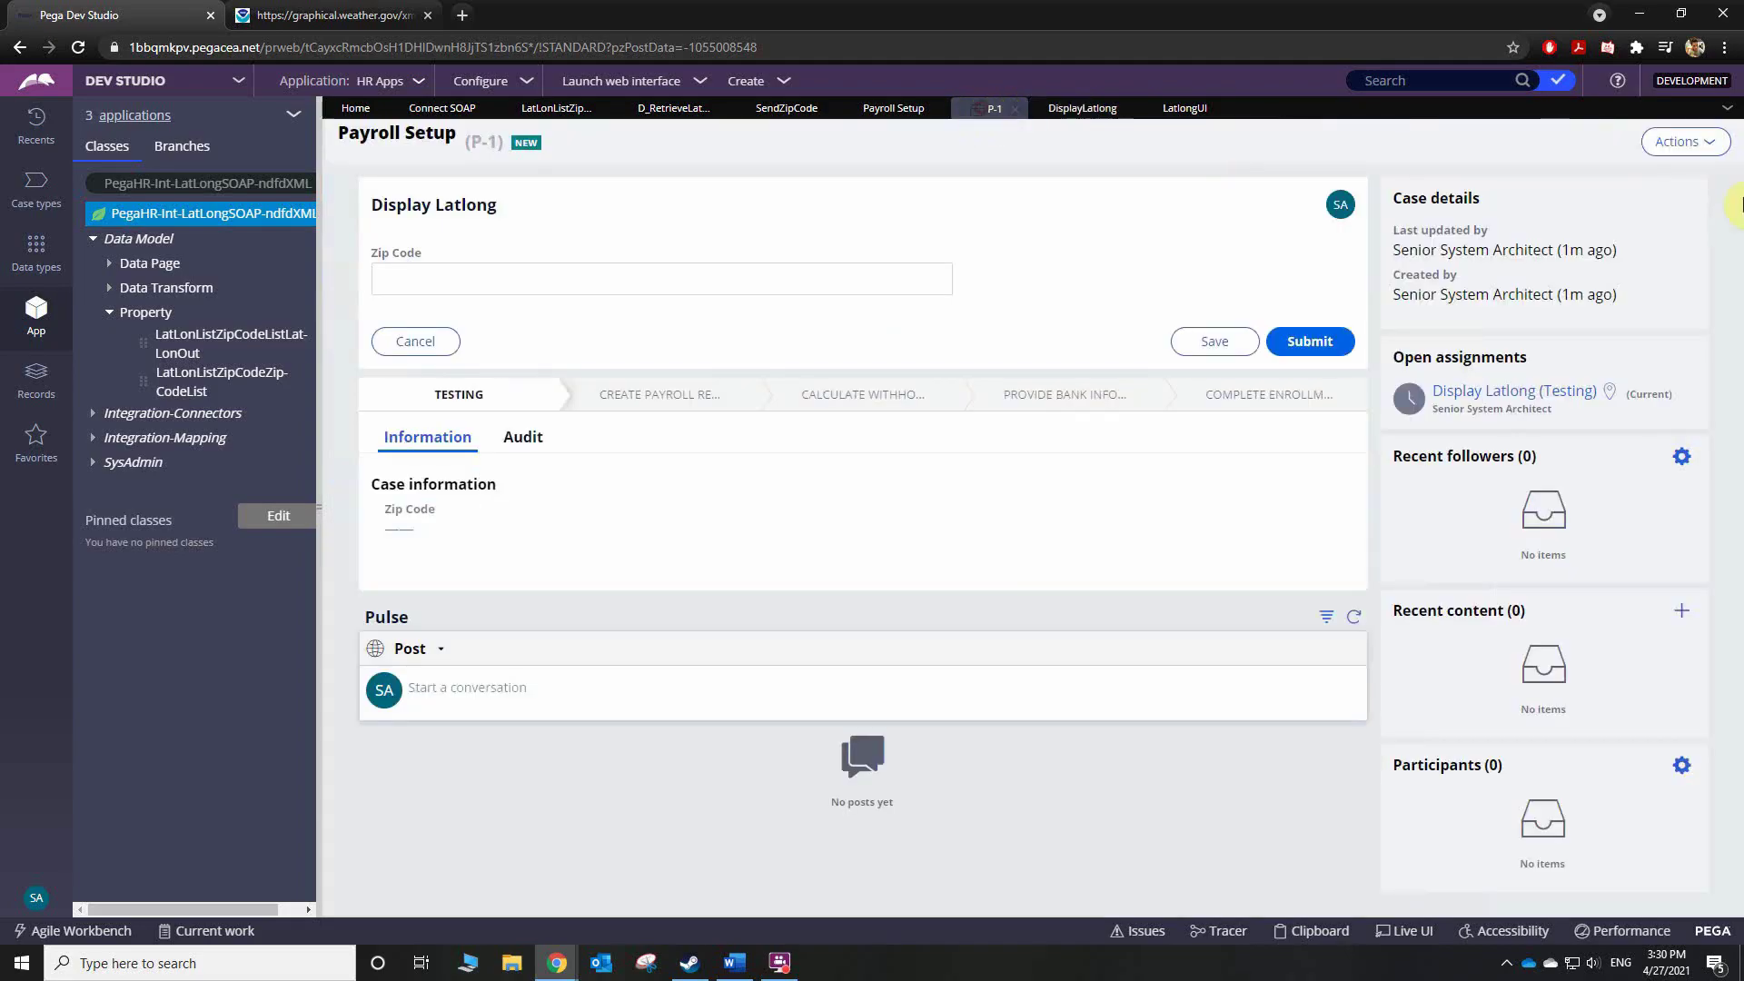
{"action": "left_click", "coordinate": [1682, 143]}
{"action": "left_click", "coordinate": [1677, 143]}
{"action": "left_click", "coordinate": [1674, 168]}
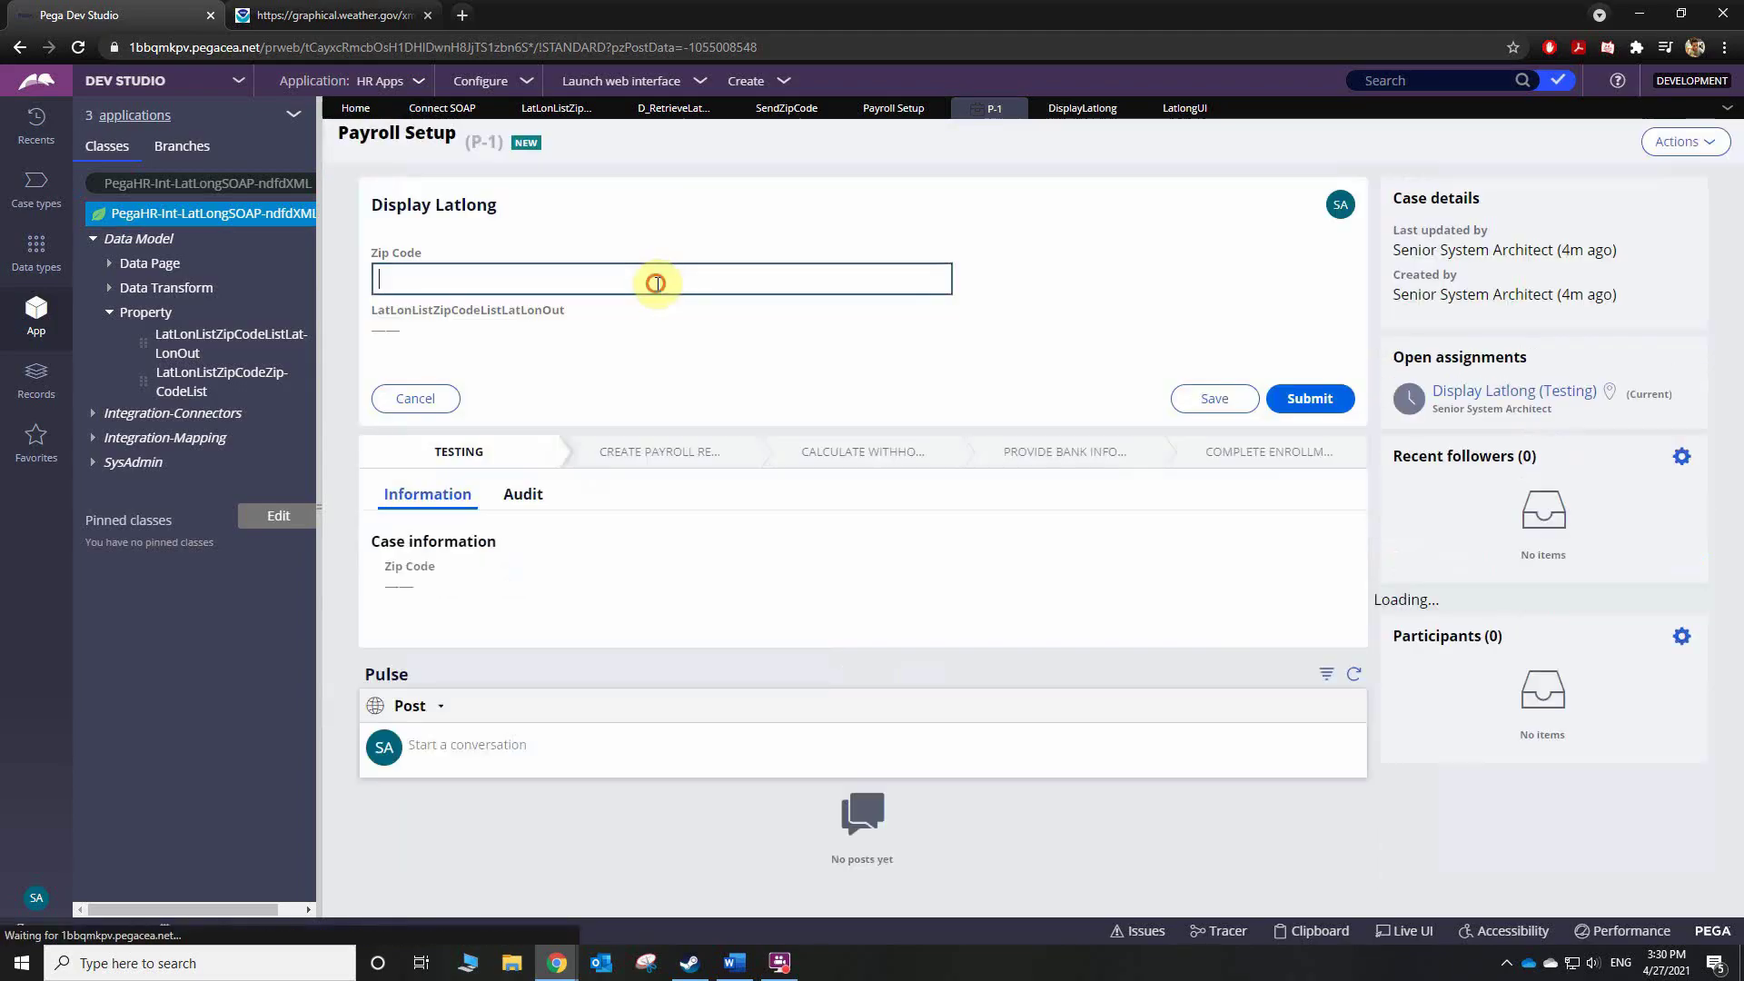
{"action": "left_click", "coordinate": [661, 277]}
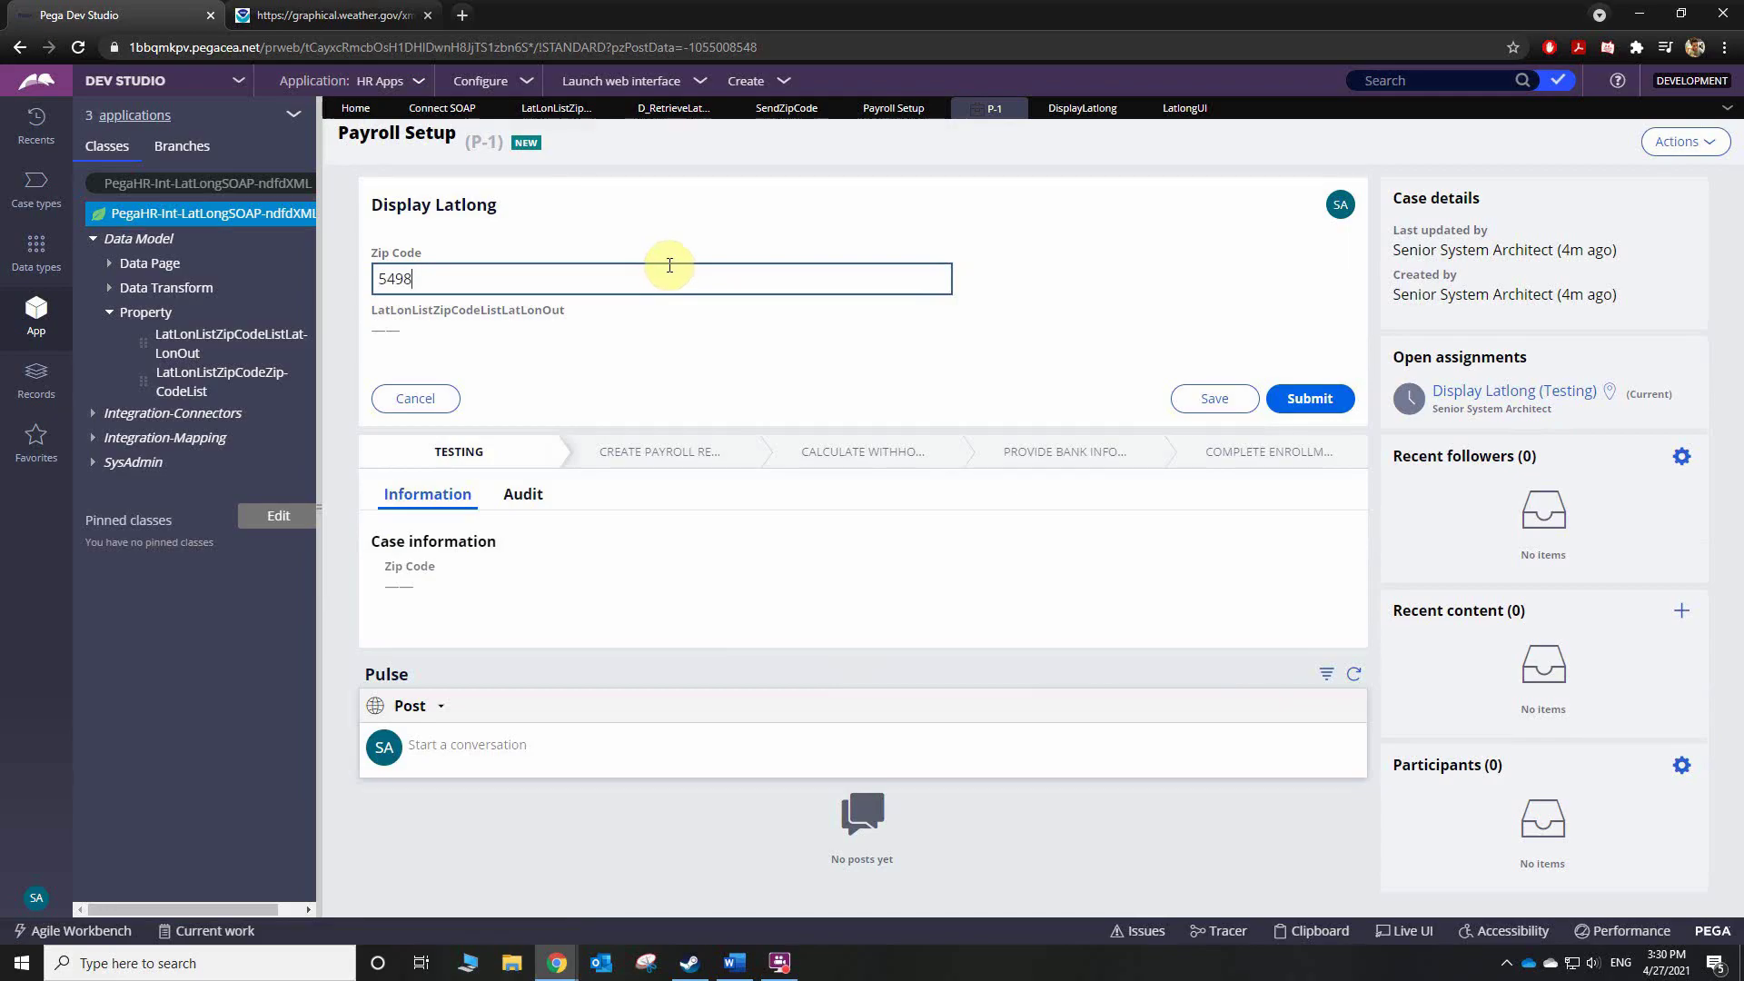
{"action": "type", "text": "54911"}
{"action": "left_click", "coordinate": [672, 238]}
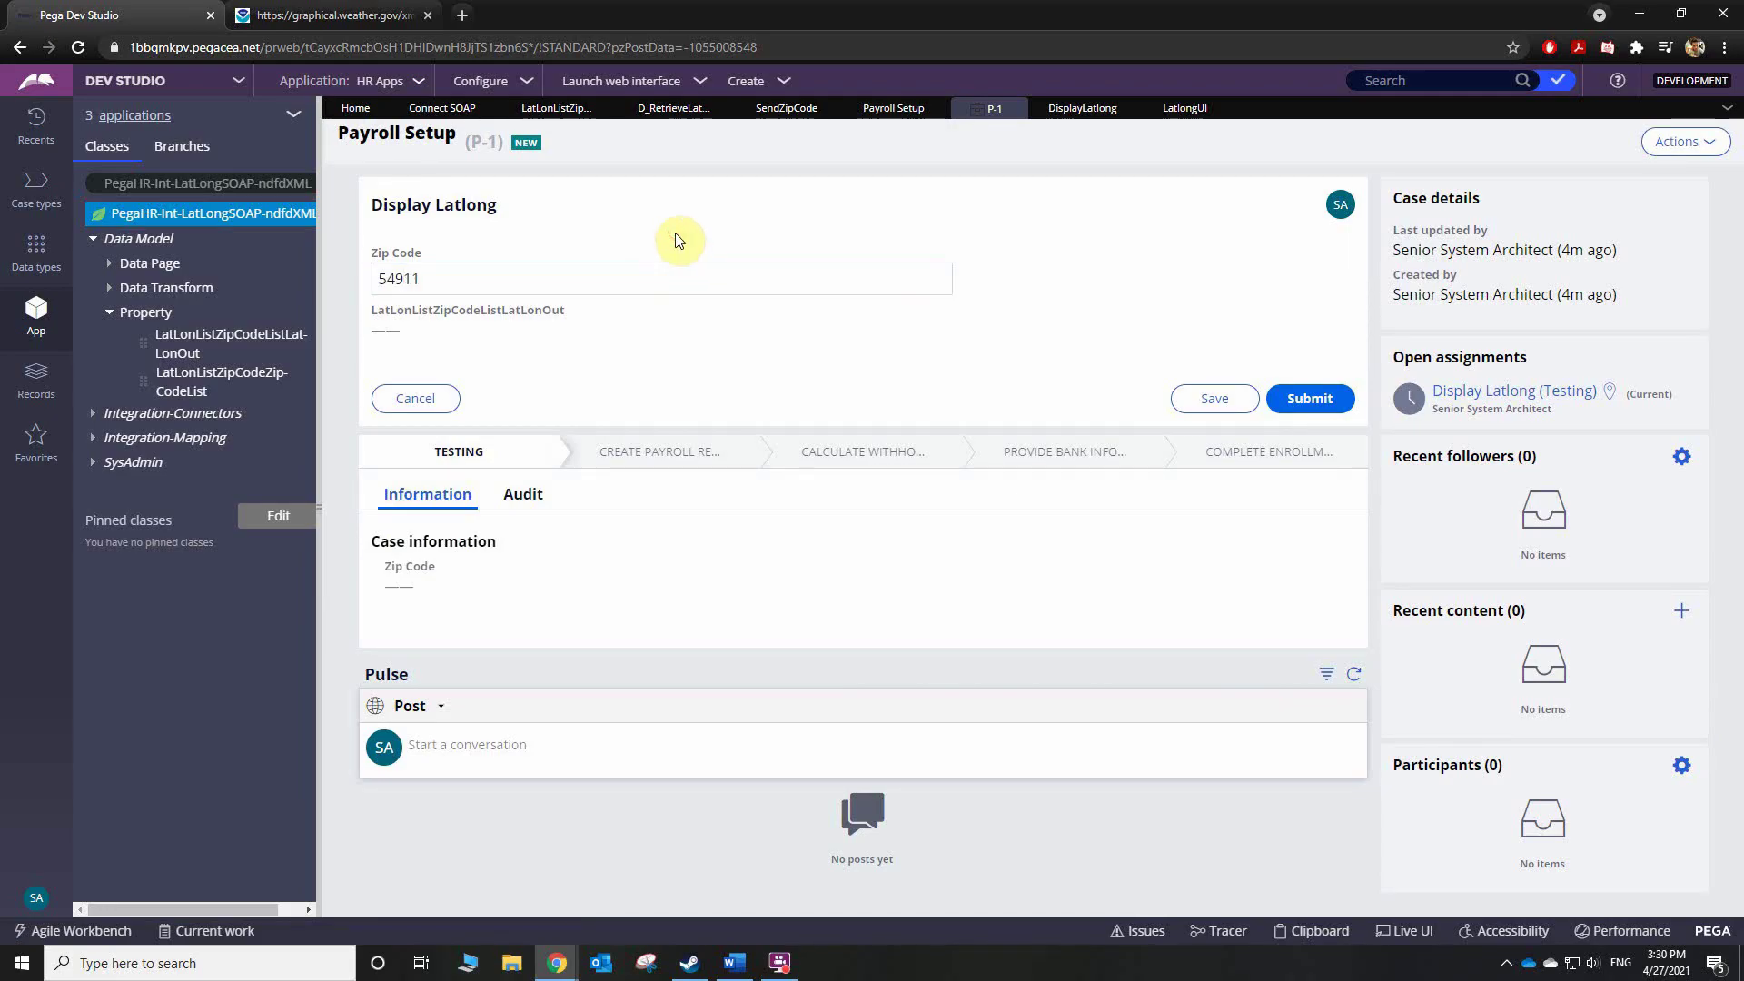
{"action": "left_click_drag", "start_coordinate": [565, 310], "coordinate": [368, 314]}
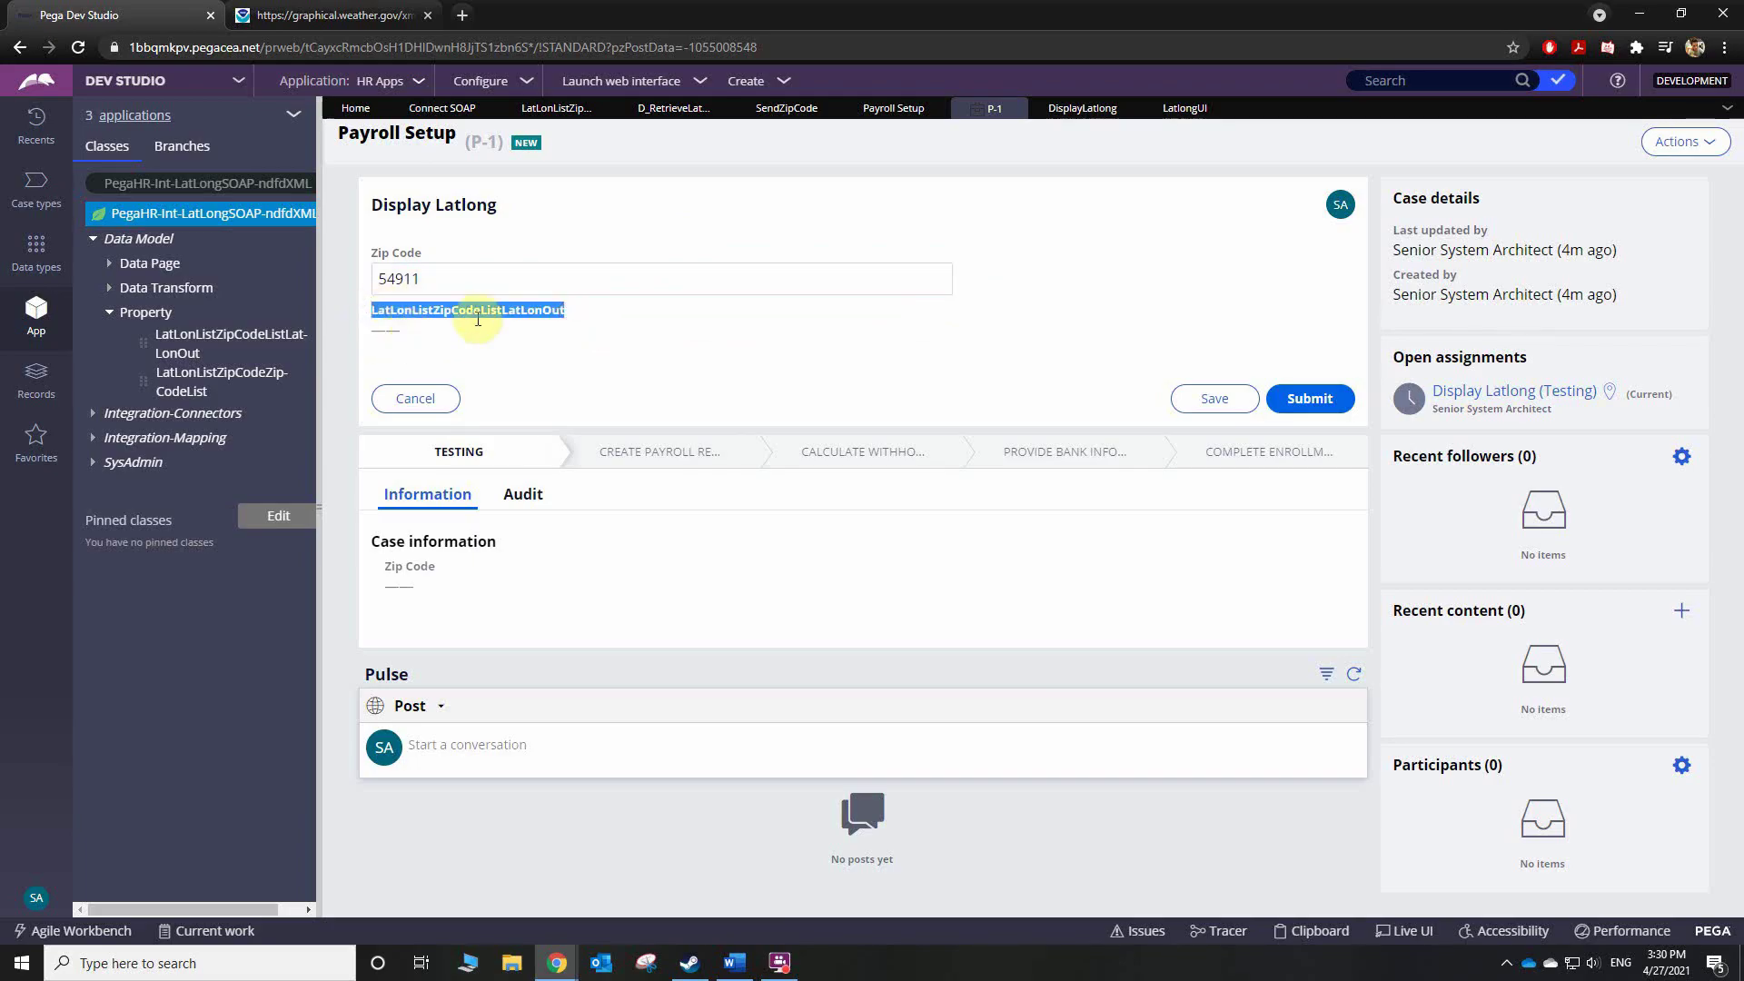
{"action": "left_click", "coordinate": [393, 334]}
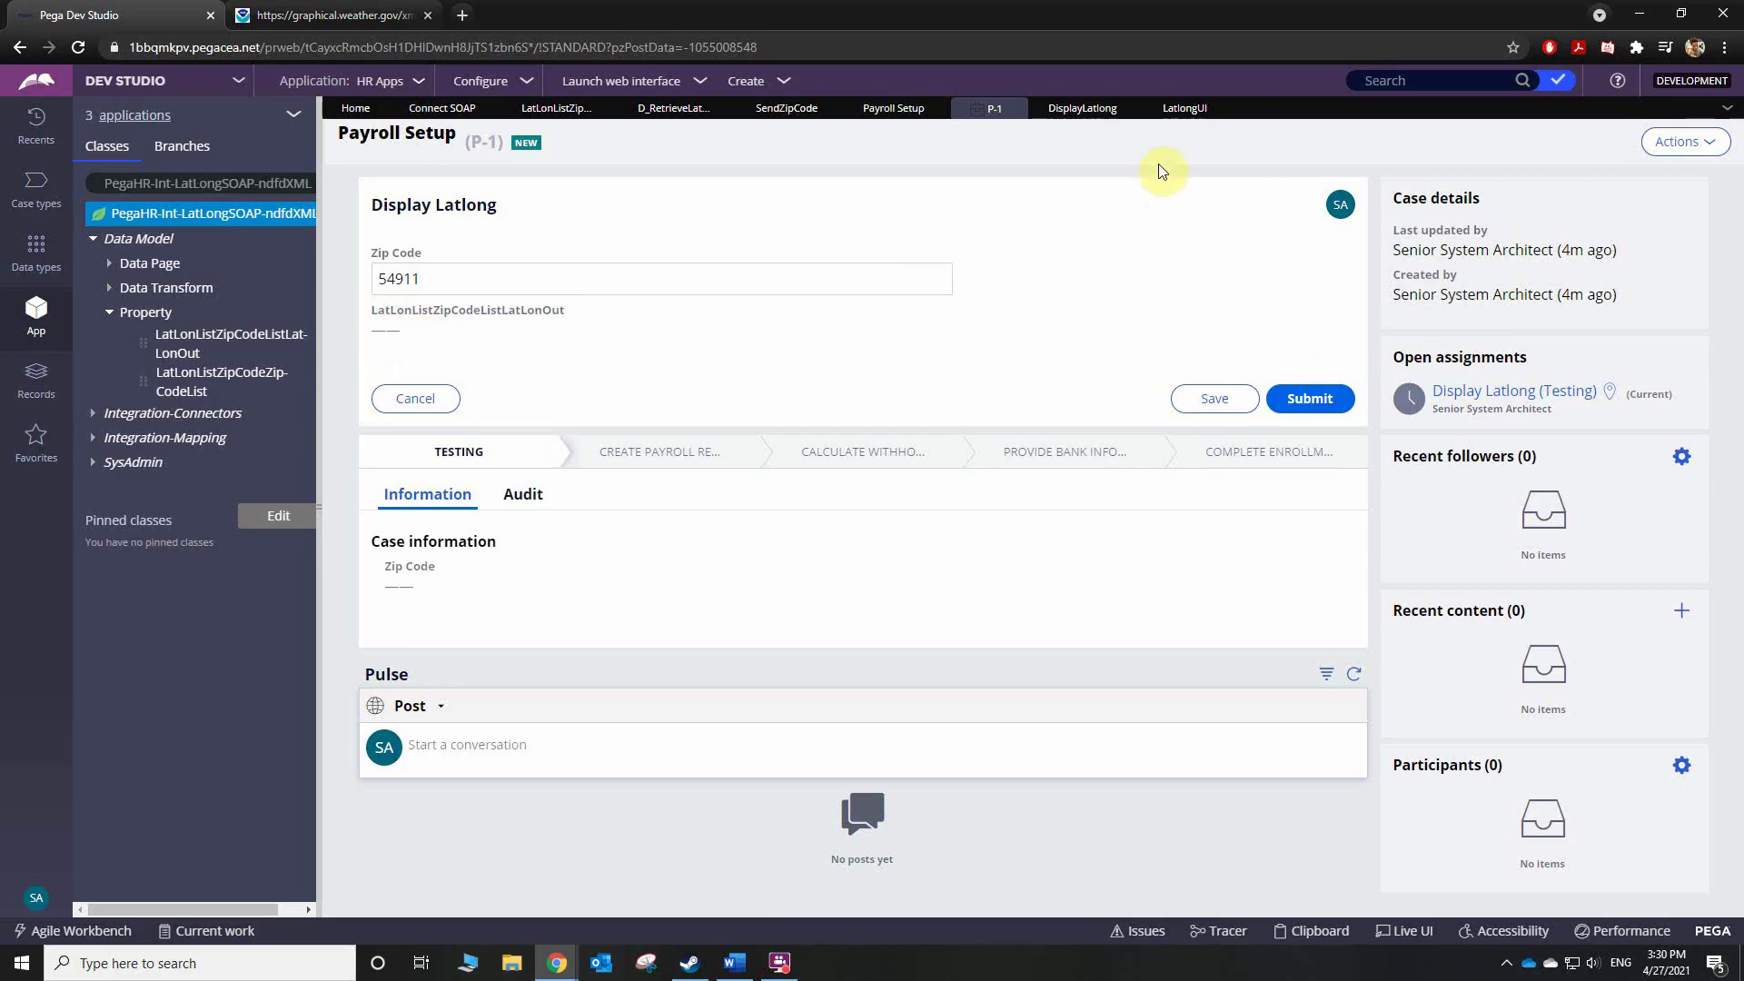
- Add a button between Zip Code and the LatlongUI section in Display Latlong and set its caption text to Check
{"action": "left_click", "coordinate": [1172, 111]}
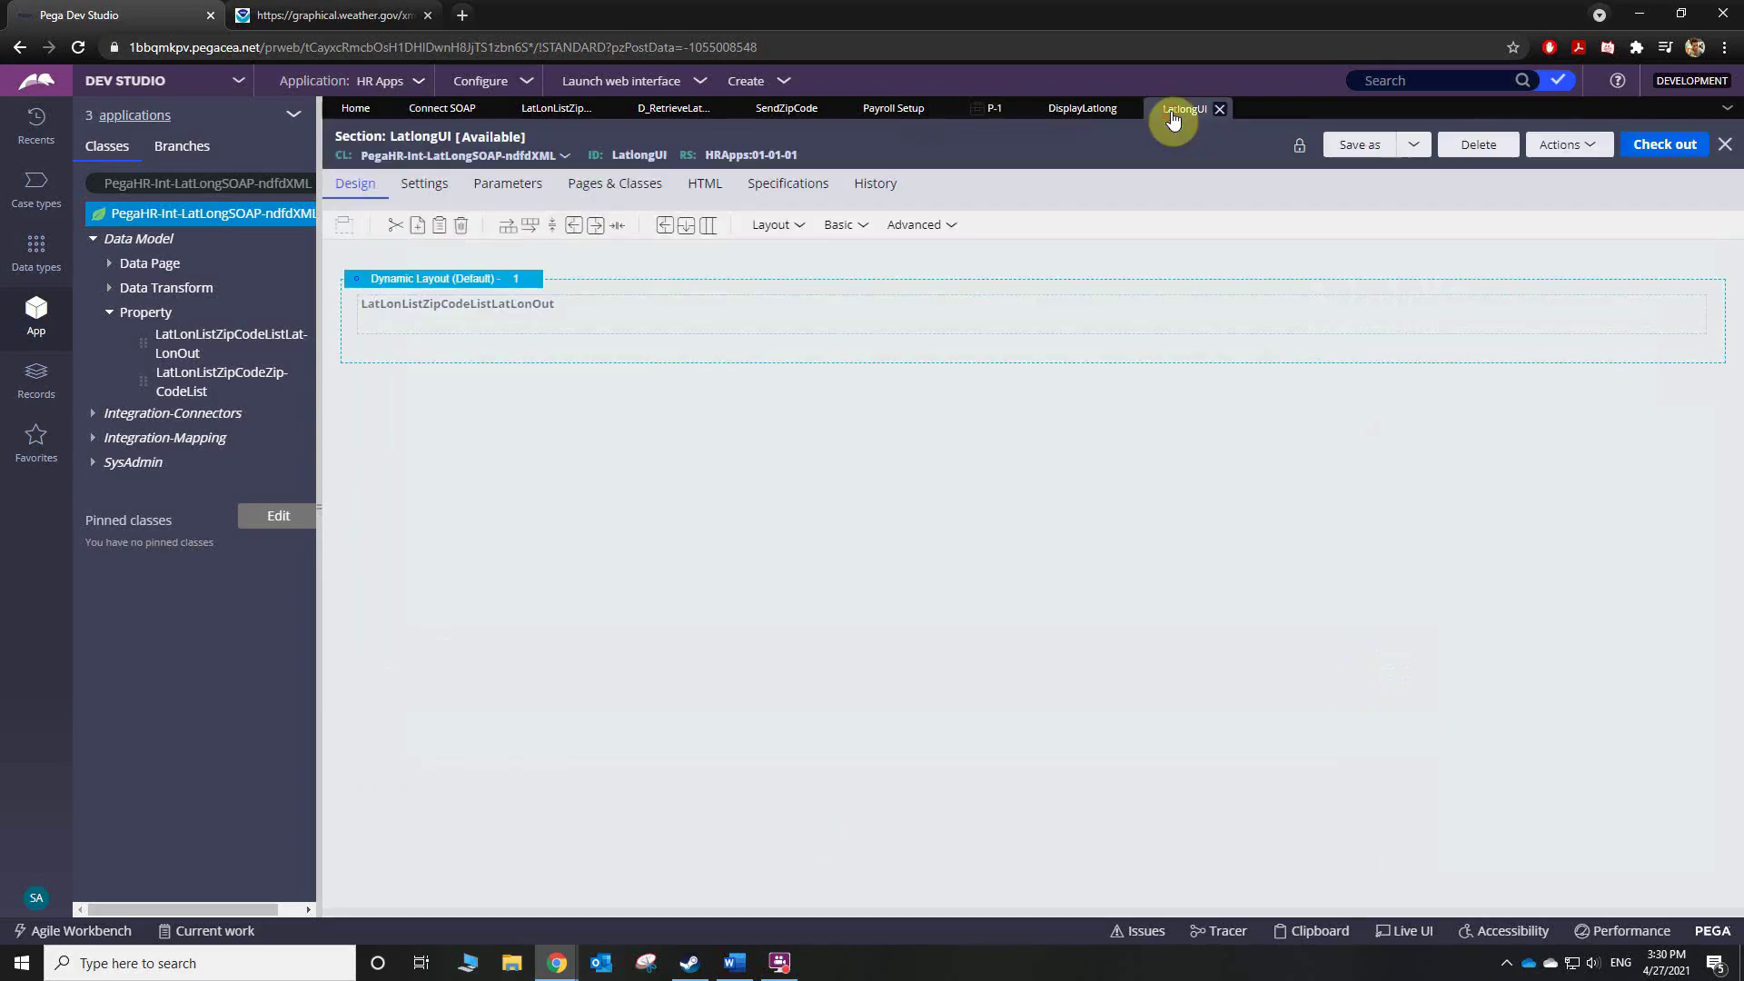
{"action": "left_click", "coordinate": [1068, 110]}
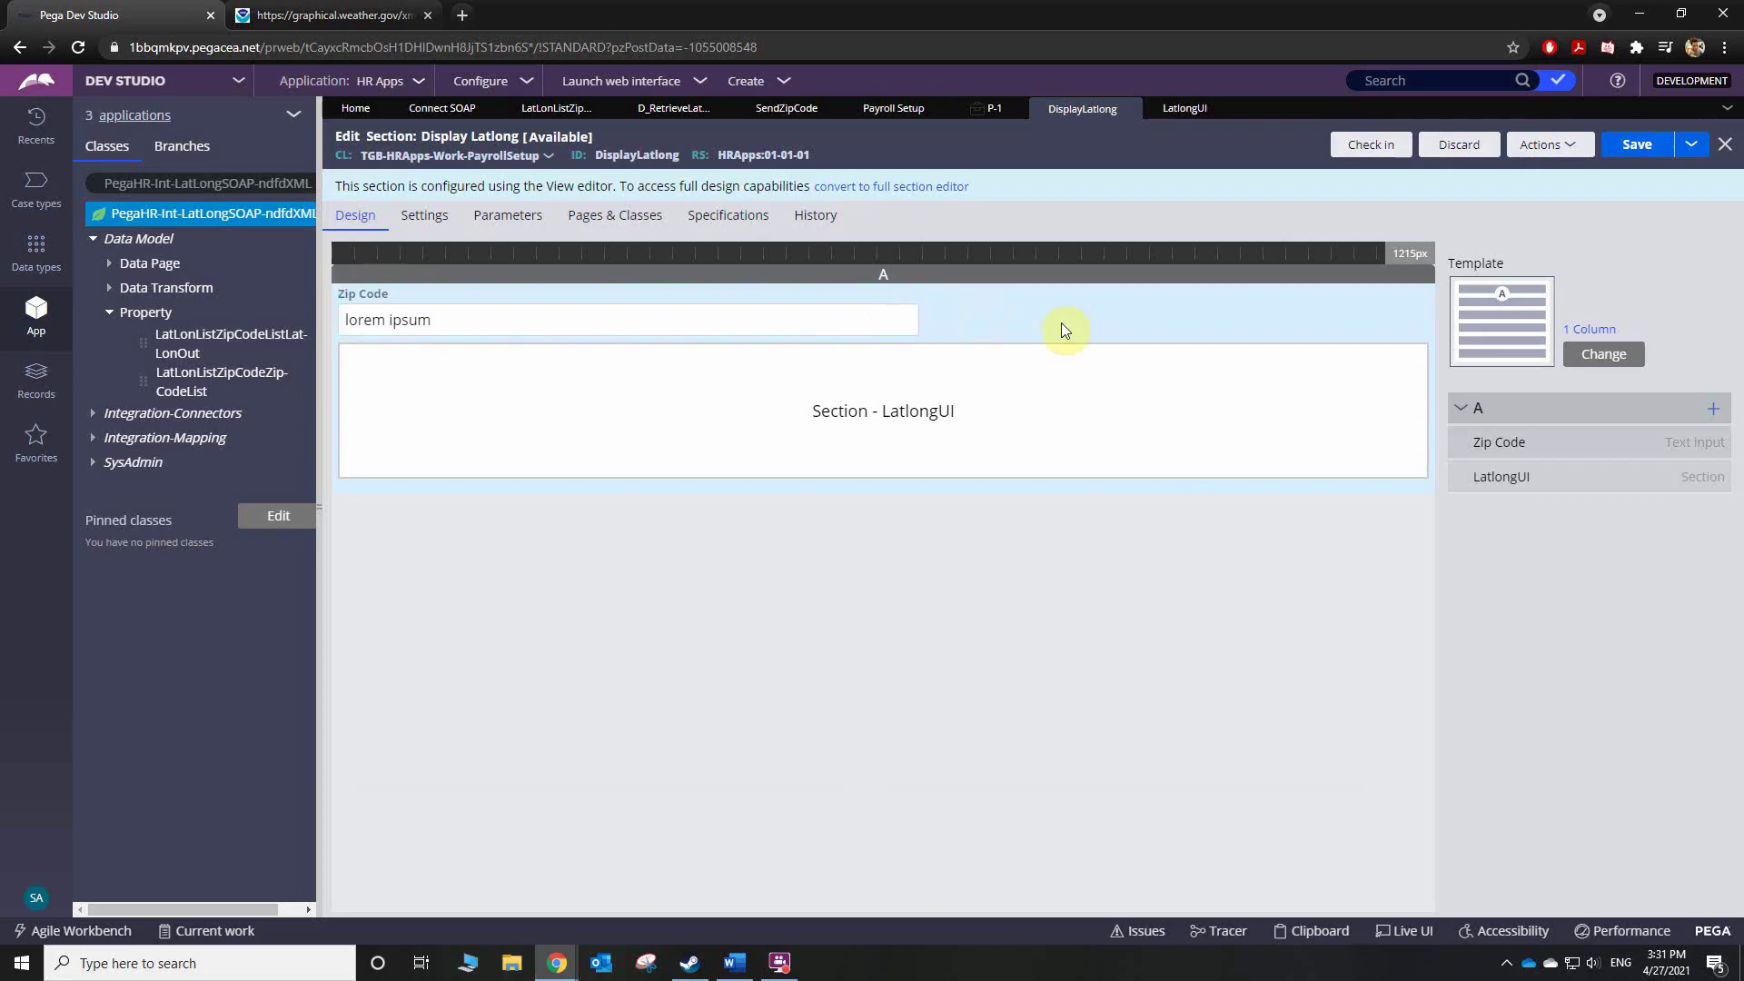
{"action": "left_click", "coordinate": [1718, 411]}
{"action": "left_click", "coordinate": [1540, 489]}
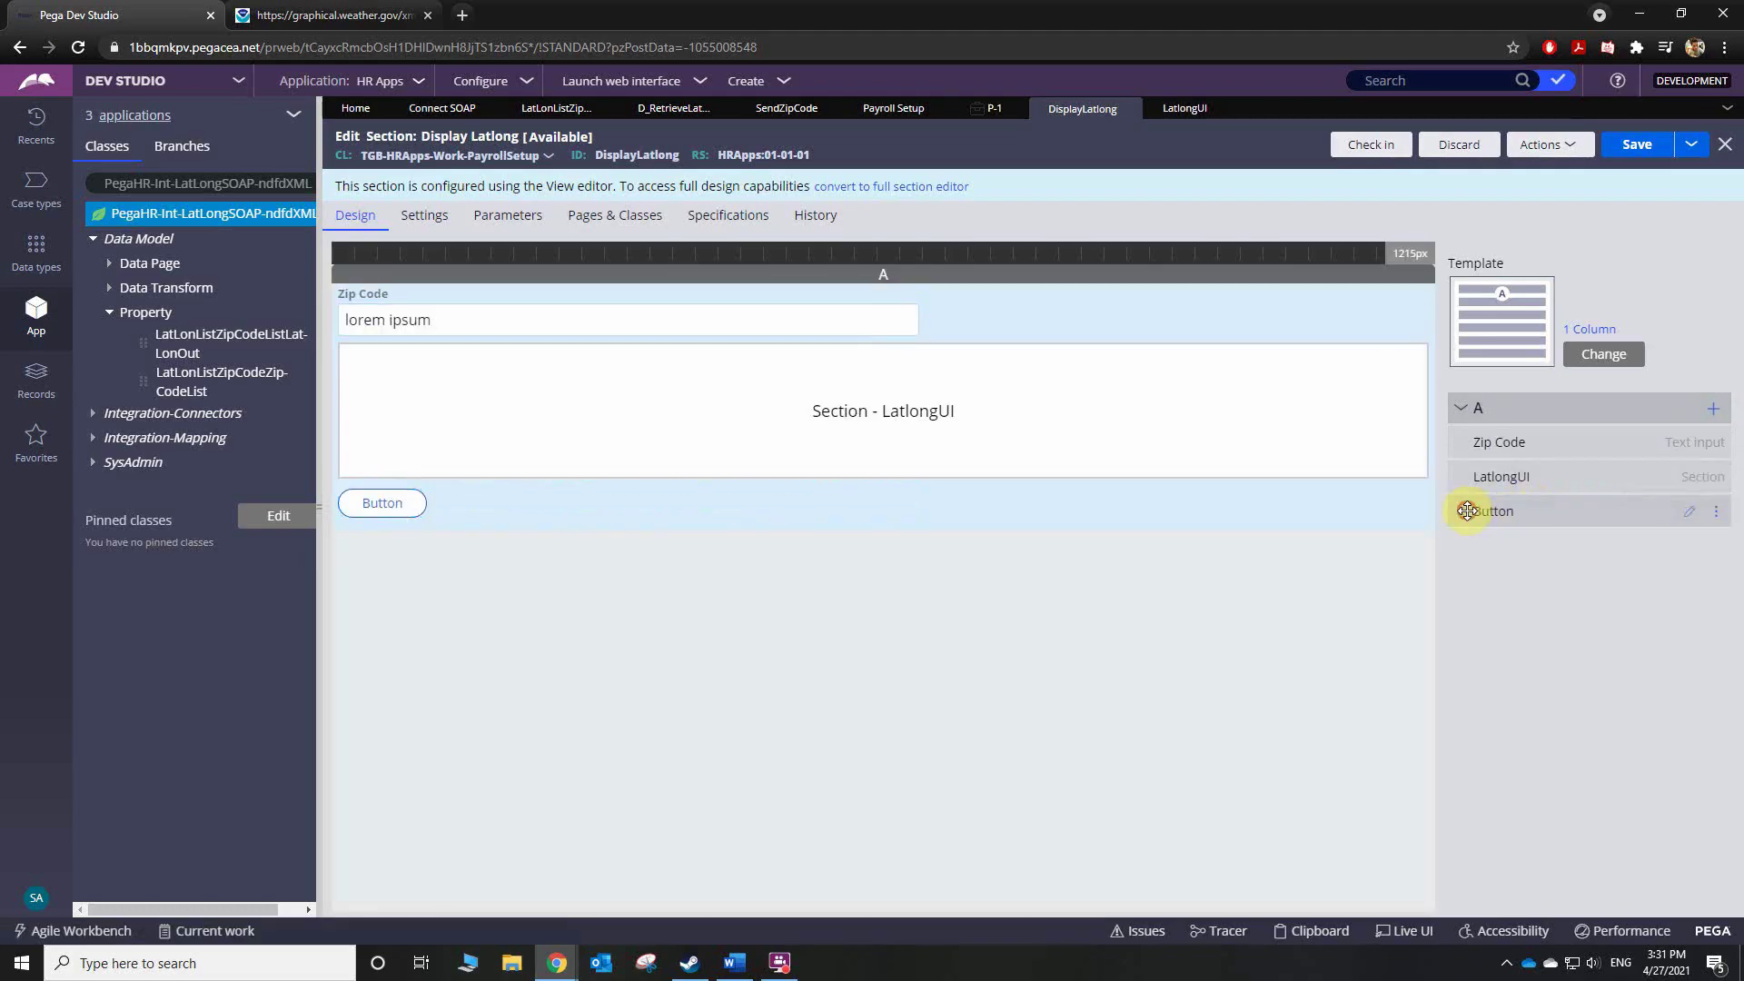
{"action": "left_click_drag", "start_coordinate": [1467, 510], "coordinate": [1504, 476]}
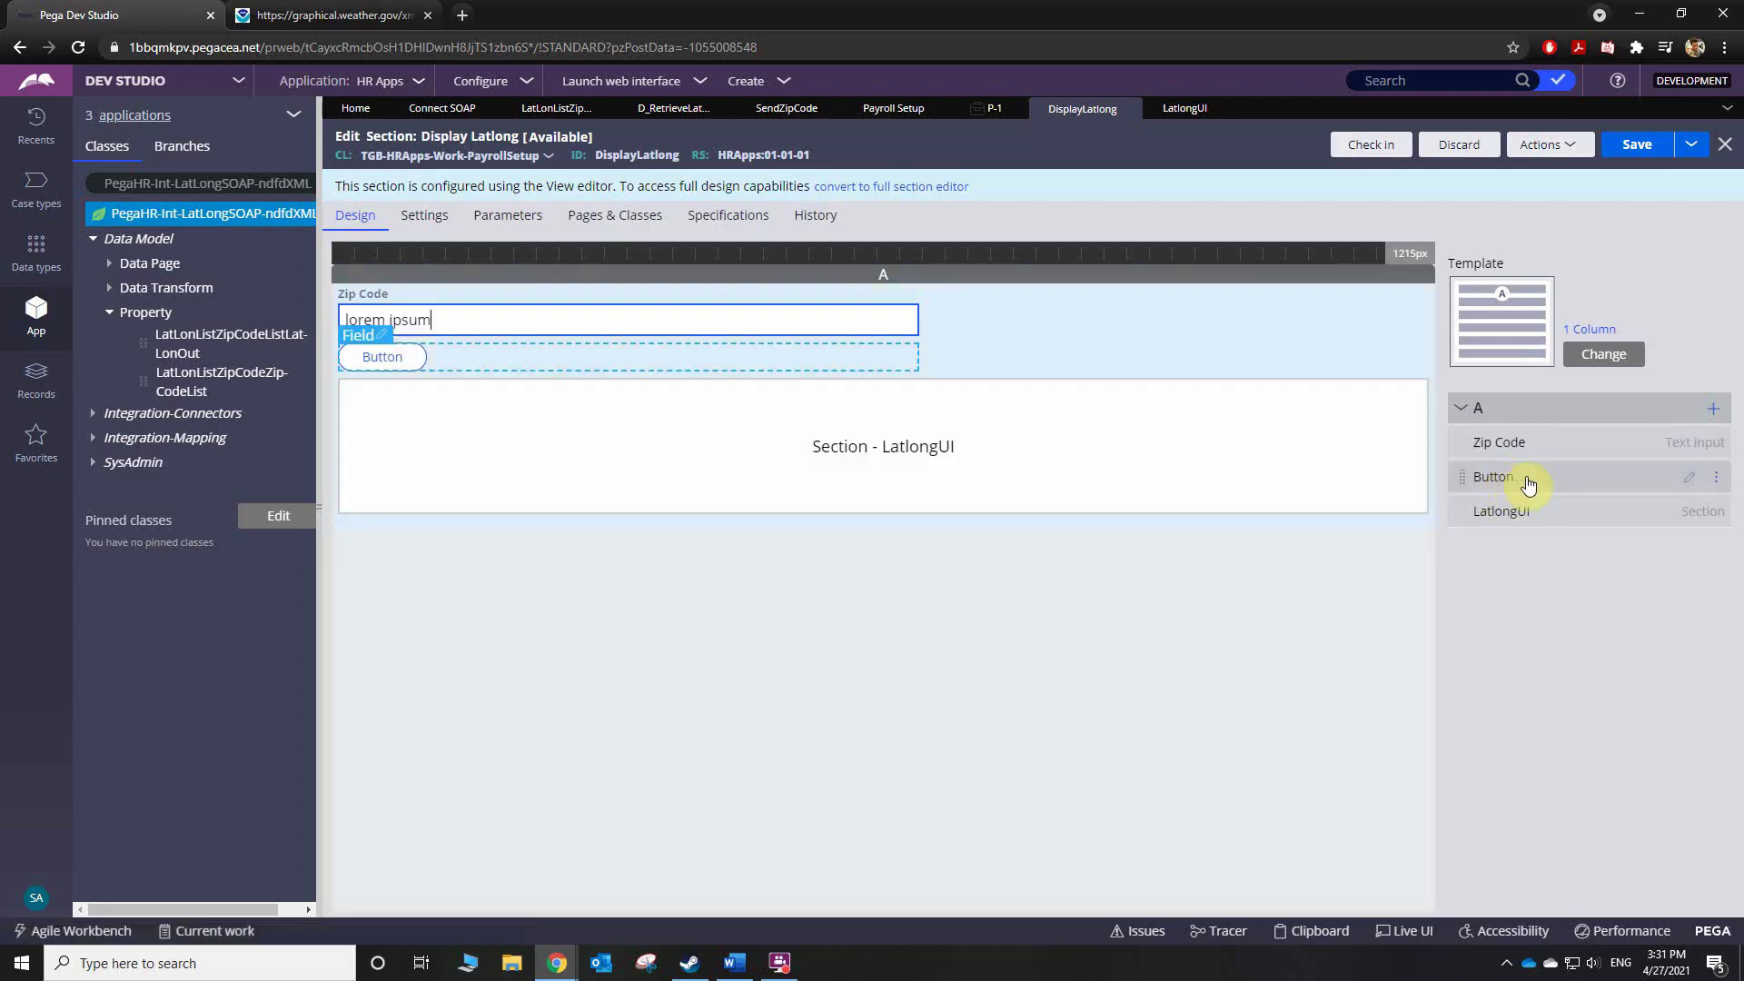
{"action": "left_click", "coordinate": [1721, 483]}
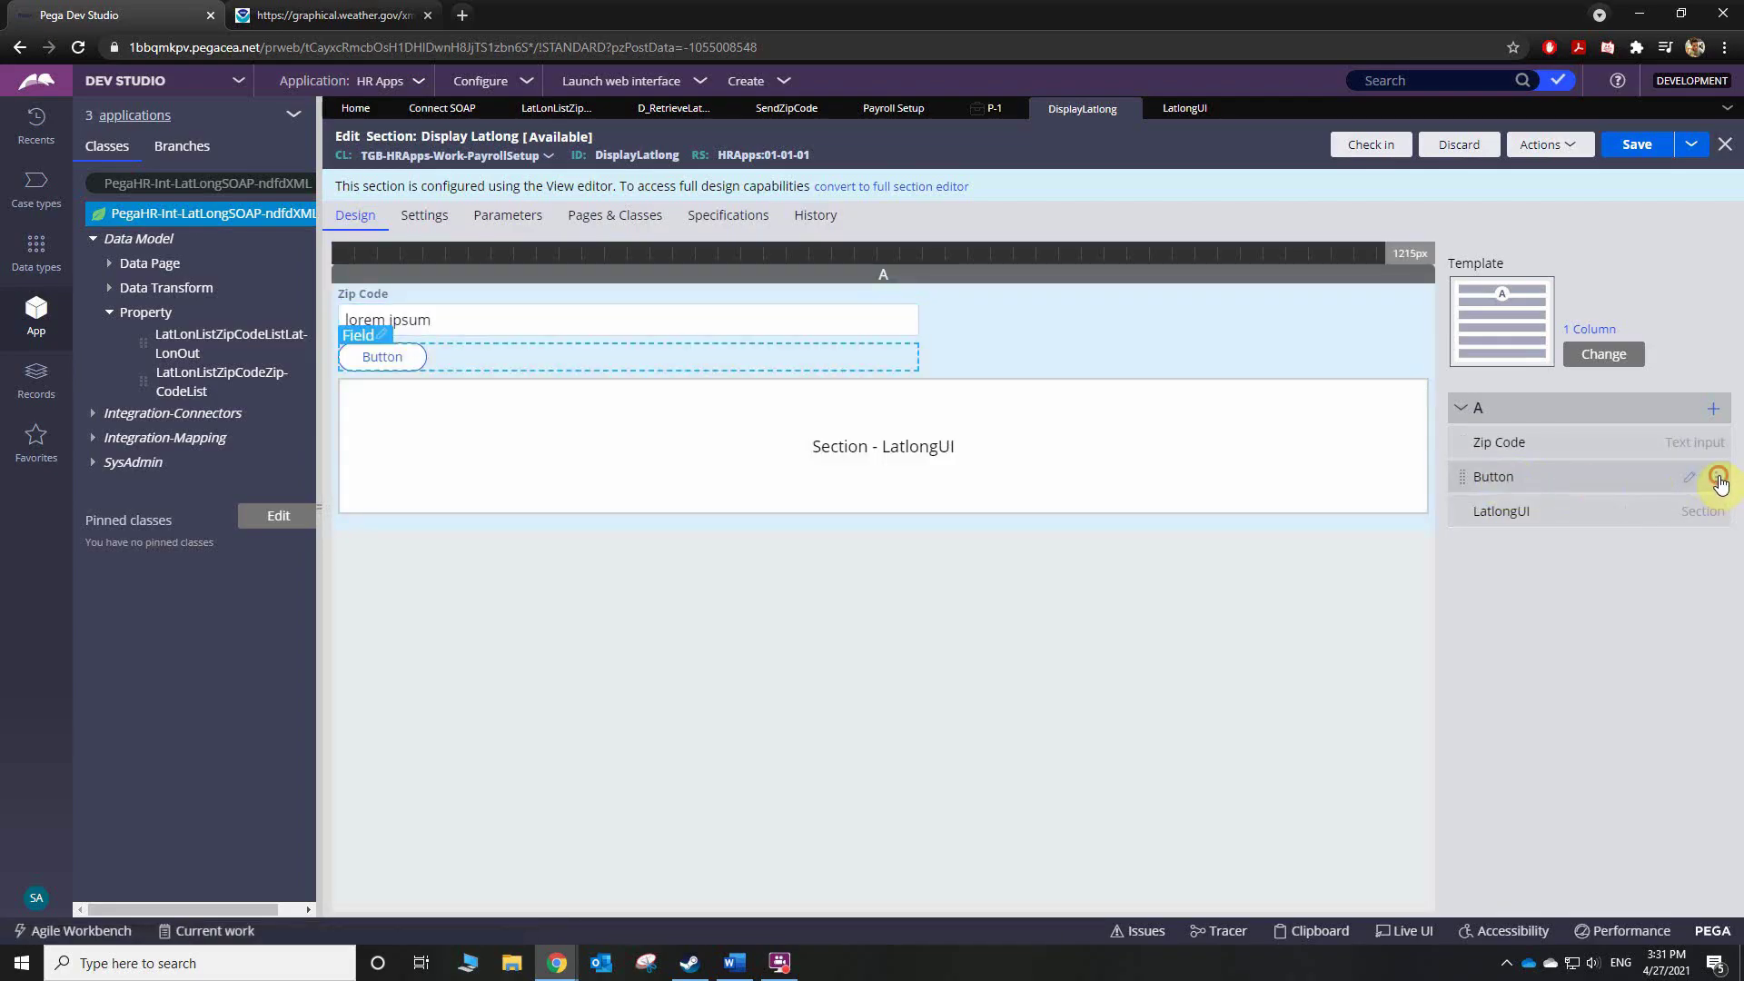
{"action": "left_click", "coordinate": [1692, 476]}
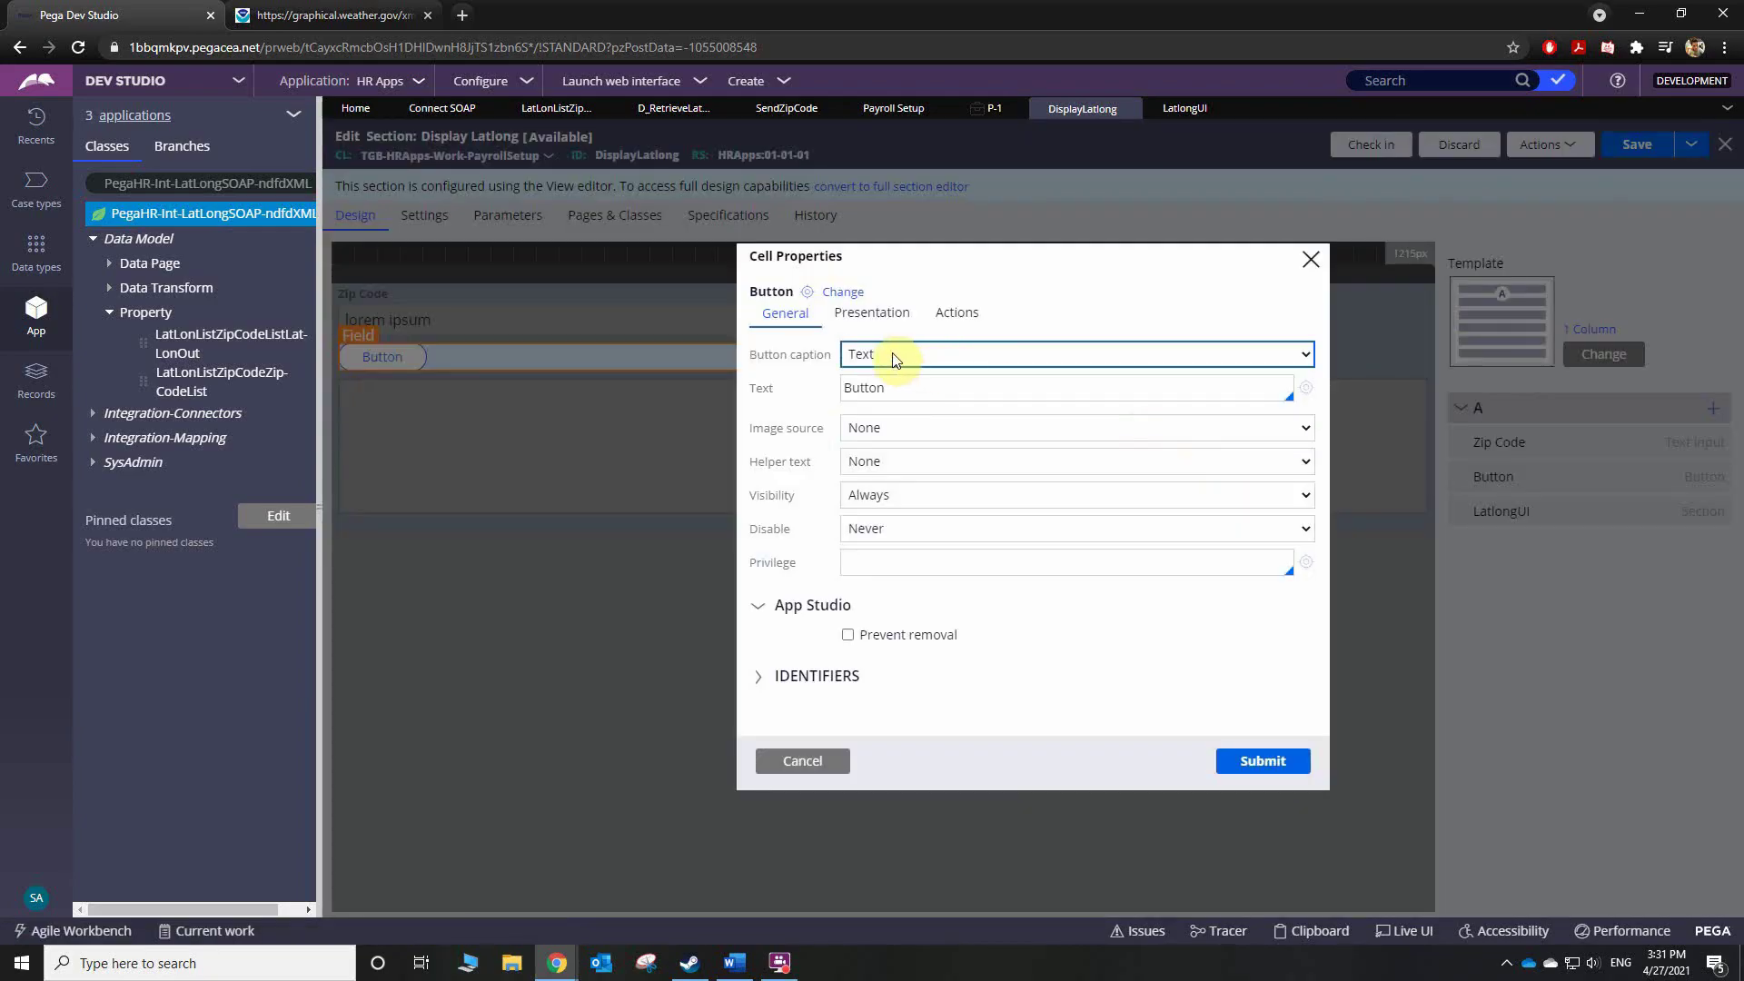
{"action": "double_click", "coordinate": [909, 387]}
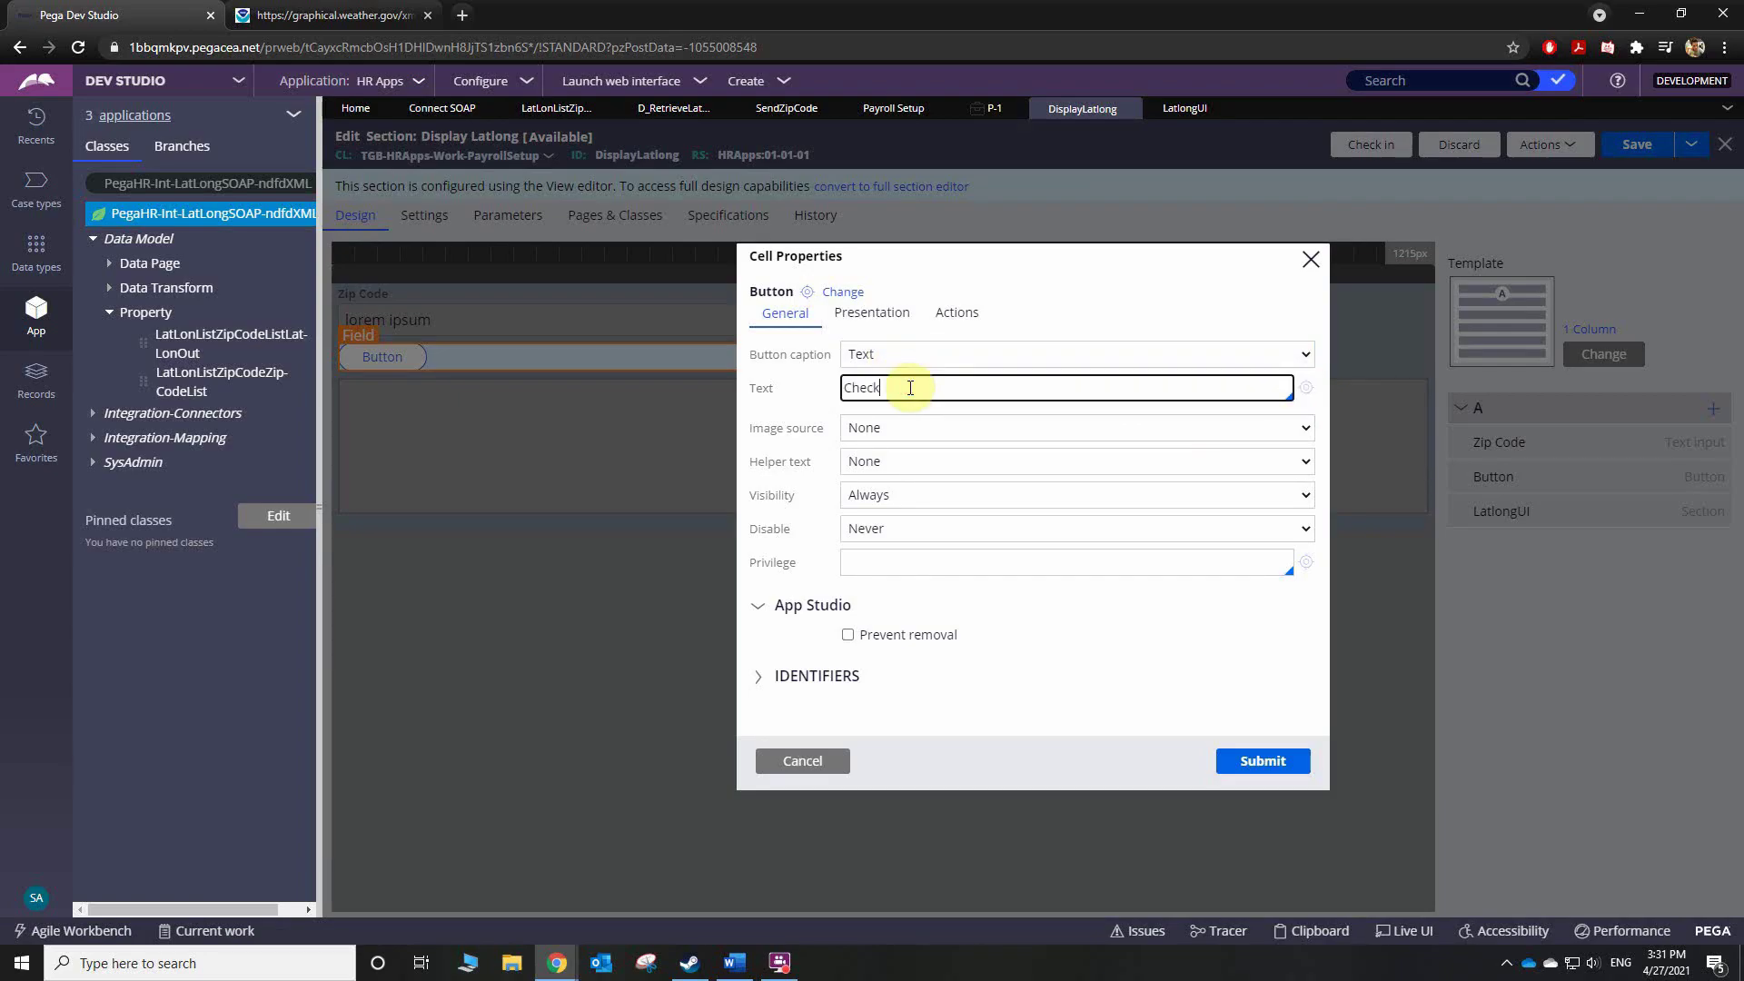
- Create an action set for the Check button with the Click event and the Refresh-This section action, and save Display Latlong
{"action": "left_click", "coordinate": [956, 313]}
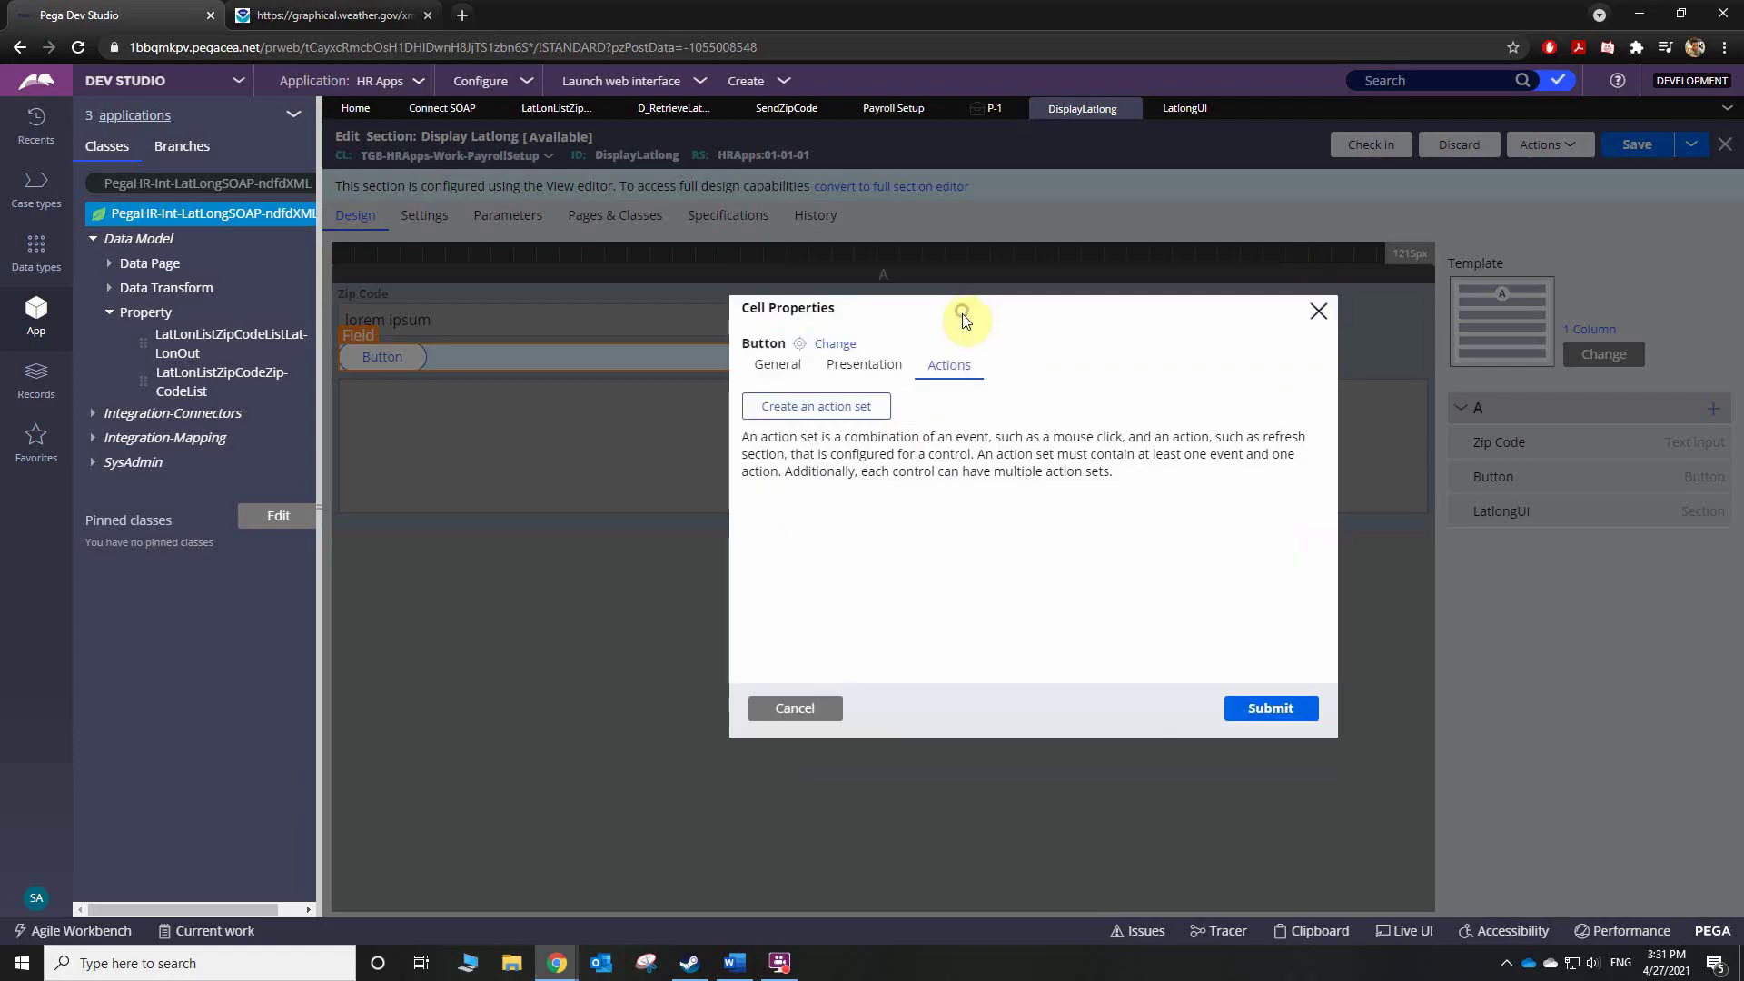
{"action": "left_click", "coordinate": [872, 413]}
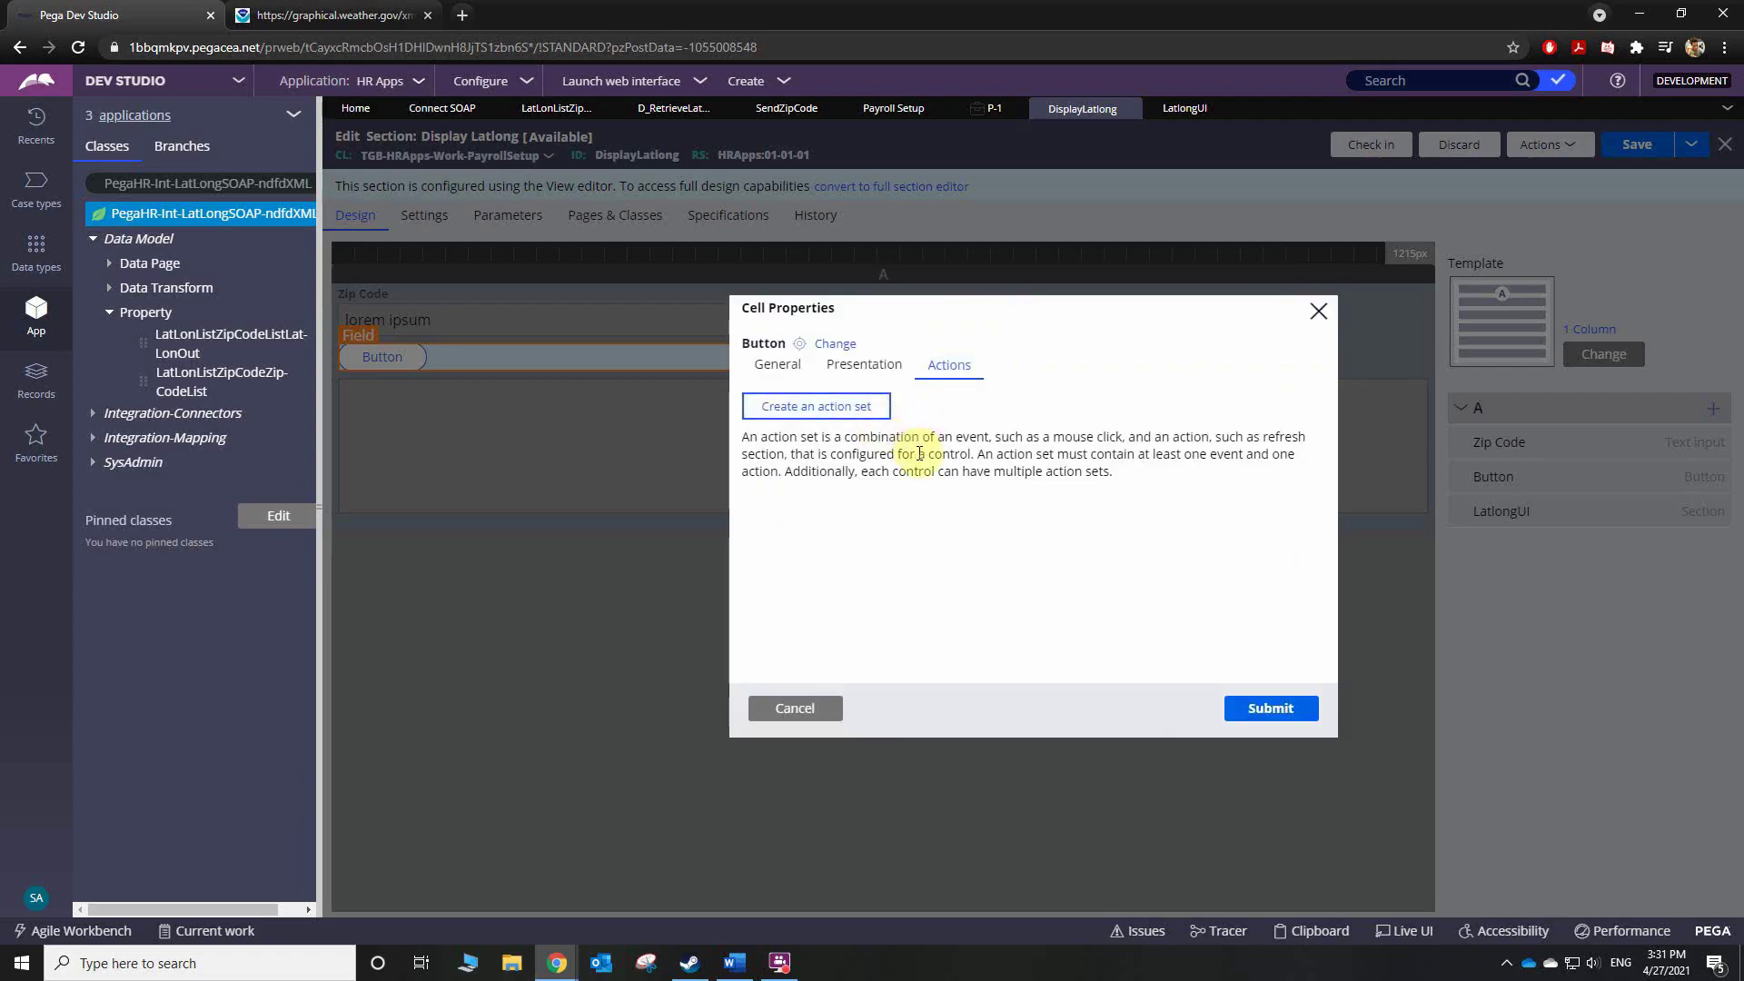
{"action": "left_click", "coordinate": [801, 491]}
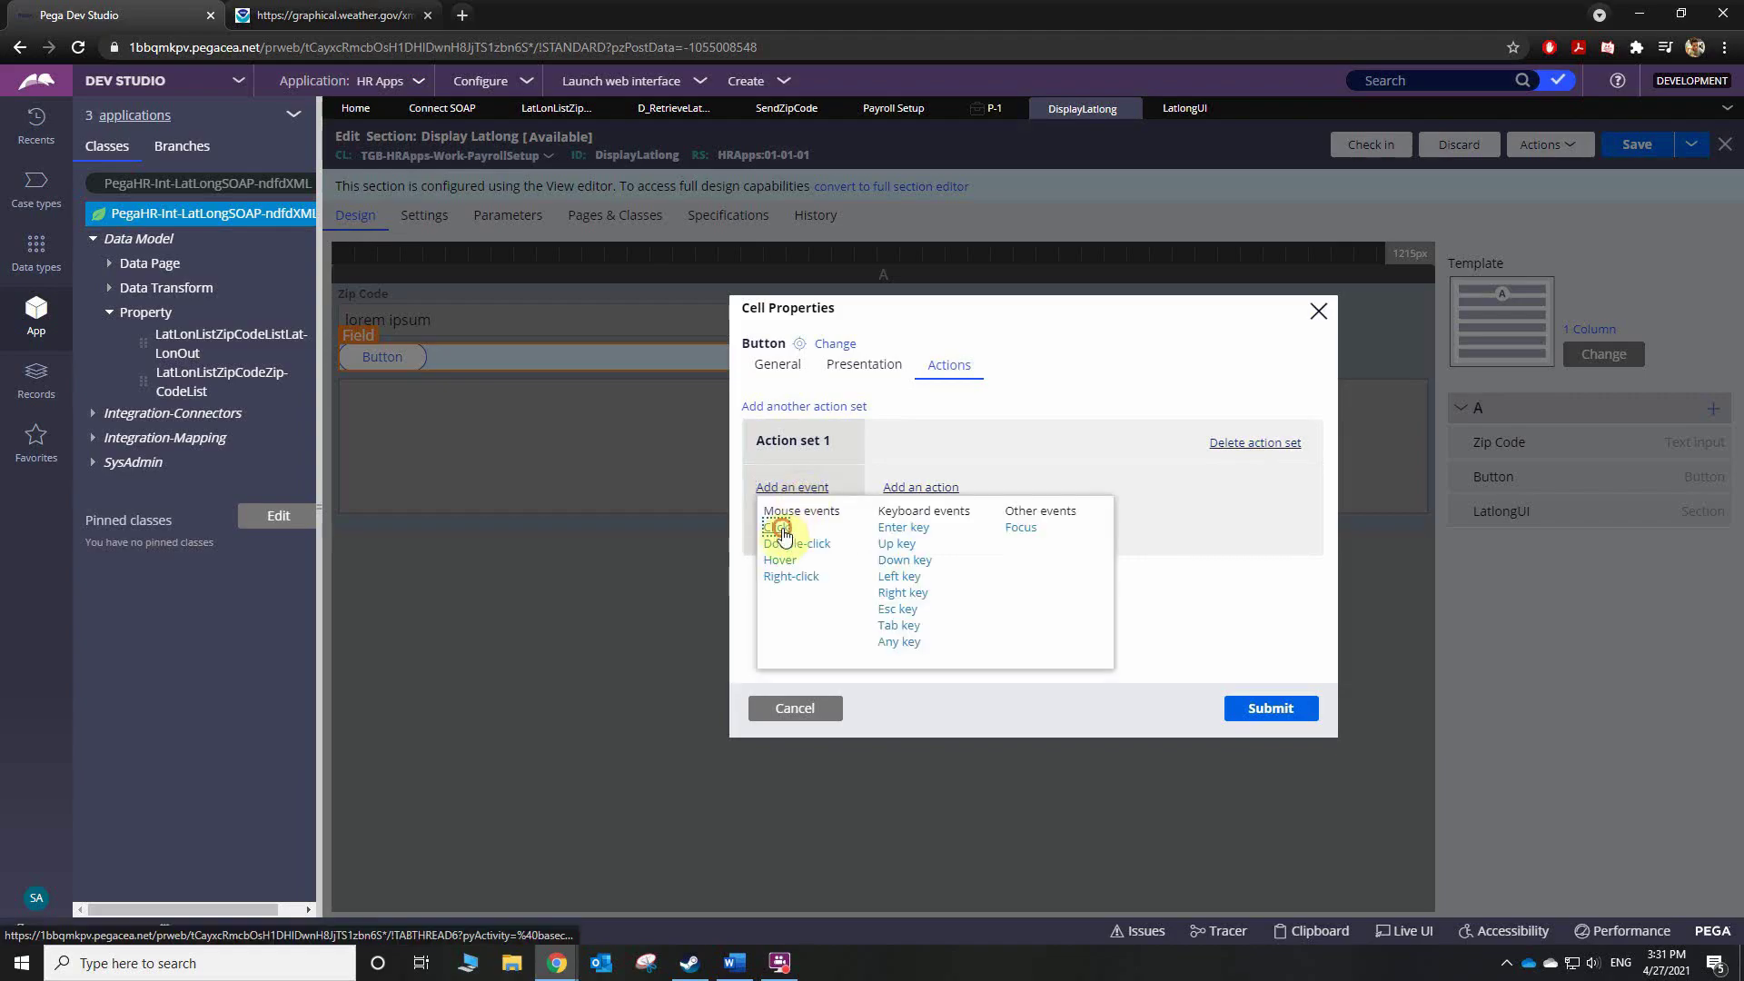
{"action": "left_click", "coordinate": [783, 532]}
{"action": "left_click", "coordinate": [941, 490]}
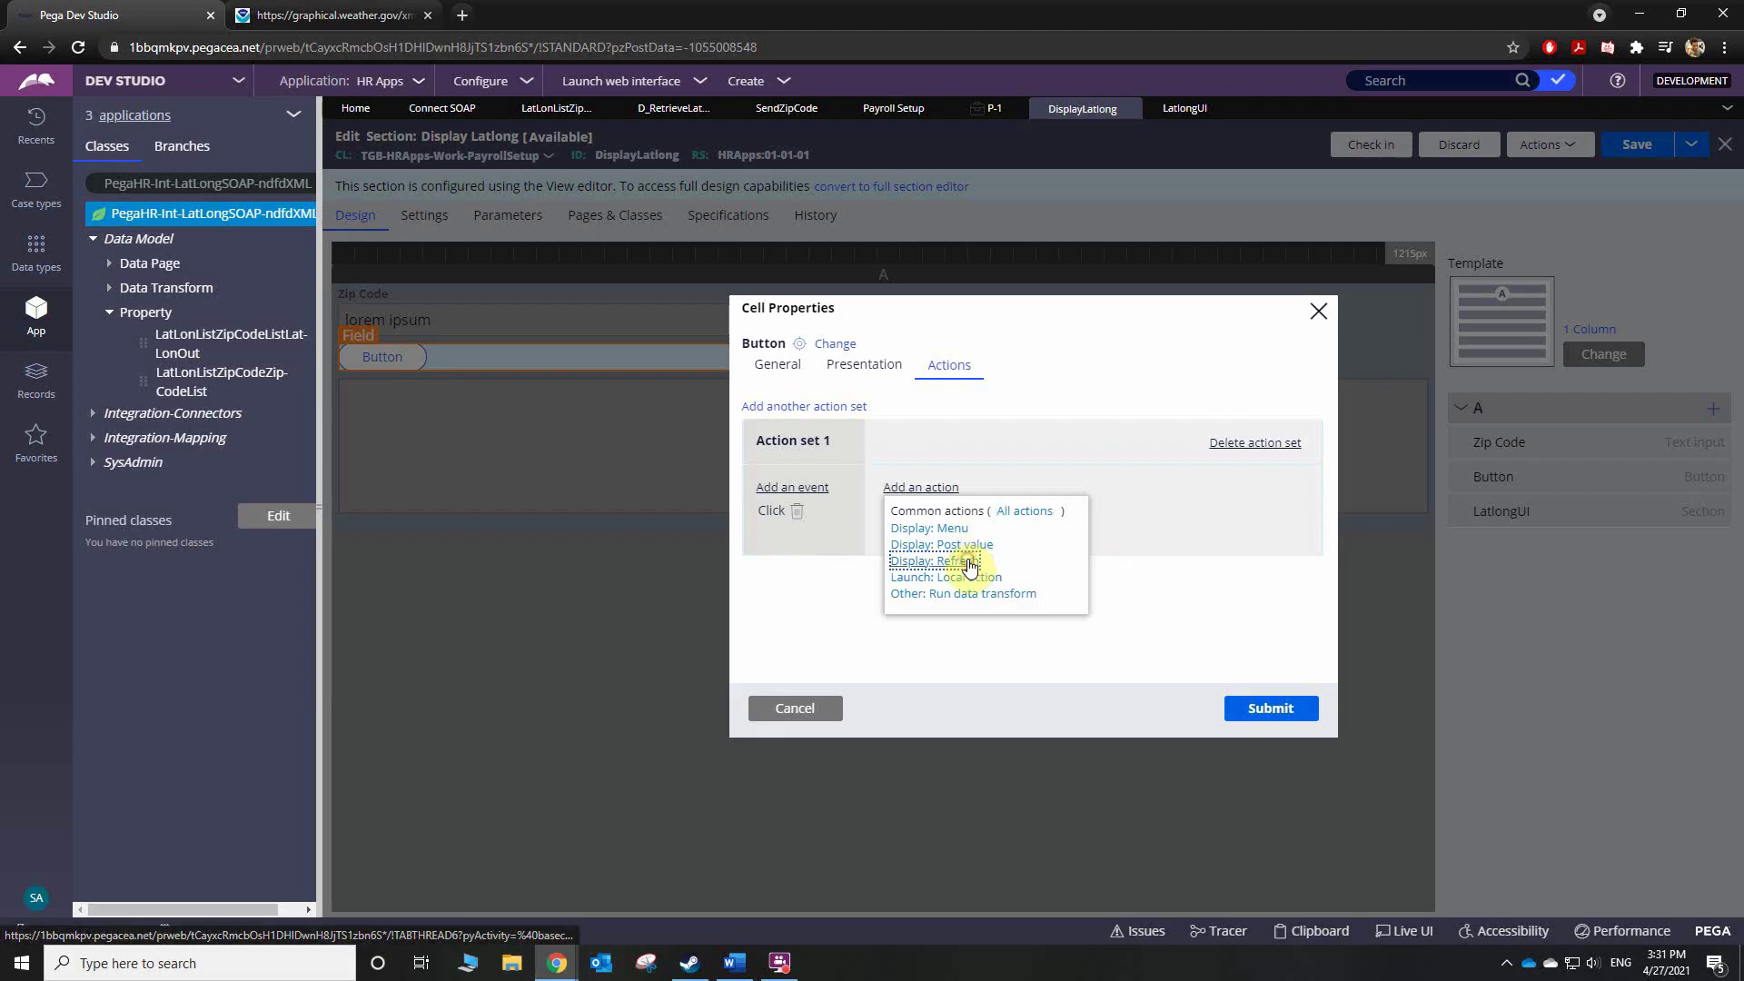
{"action": "left_click", "coordinate": [970, 563]}
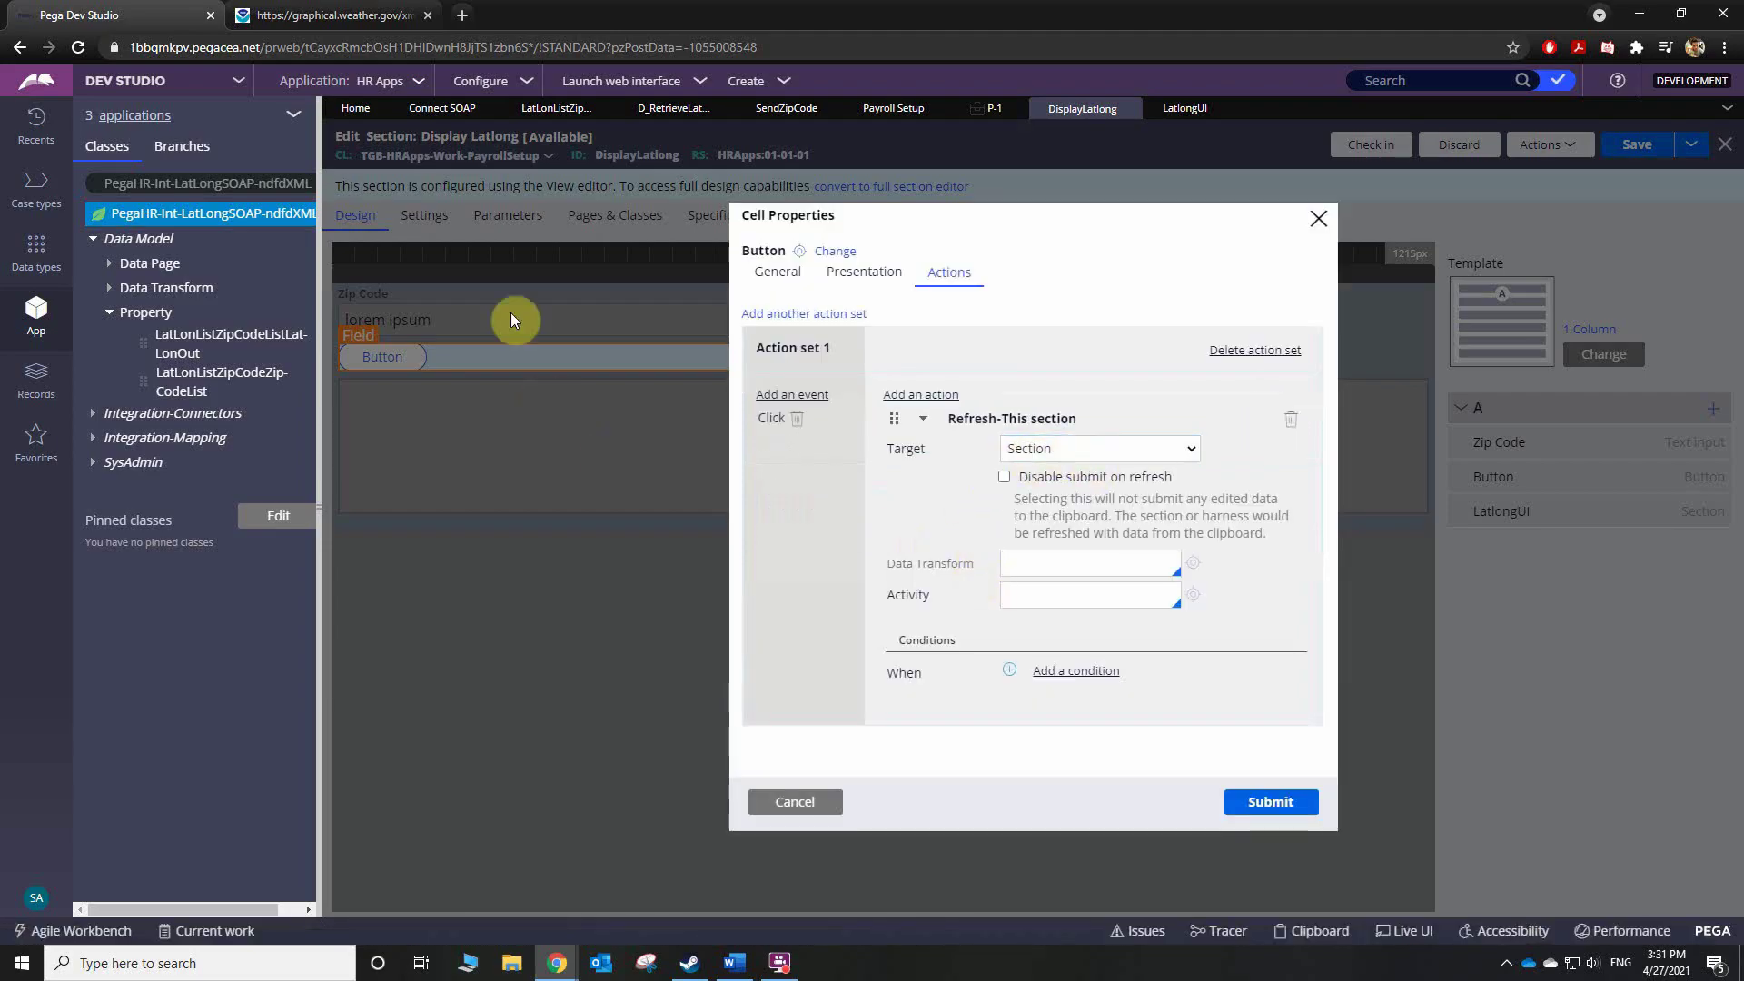
{"action": "left_click", "coordinate": [1277, 801]}
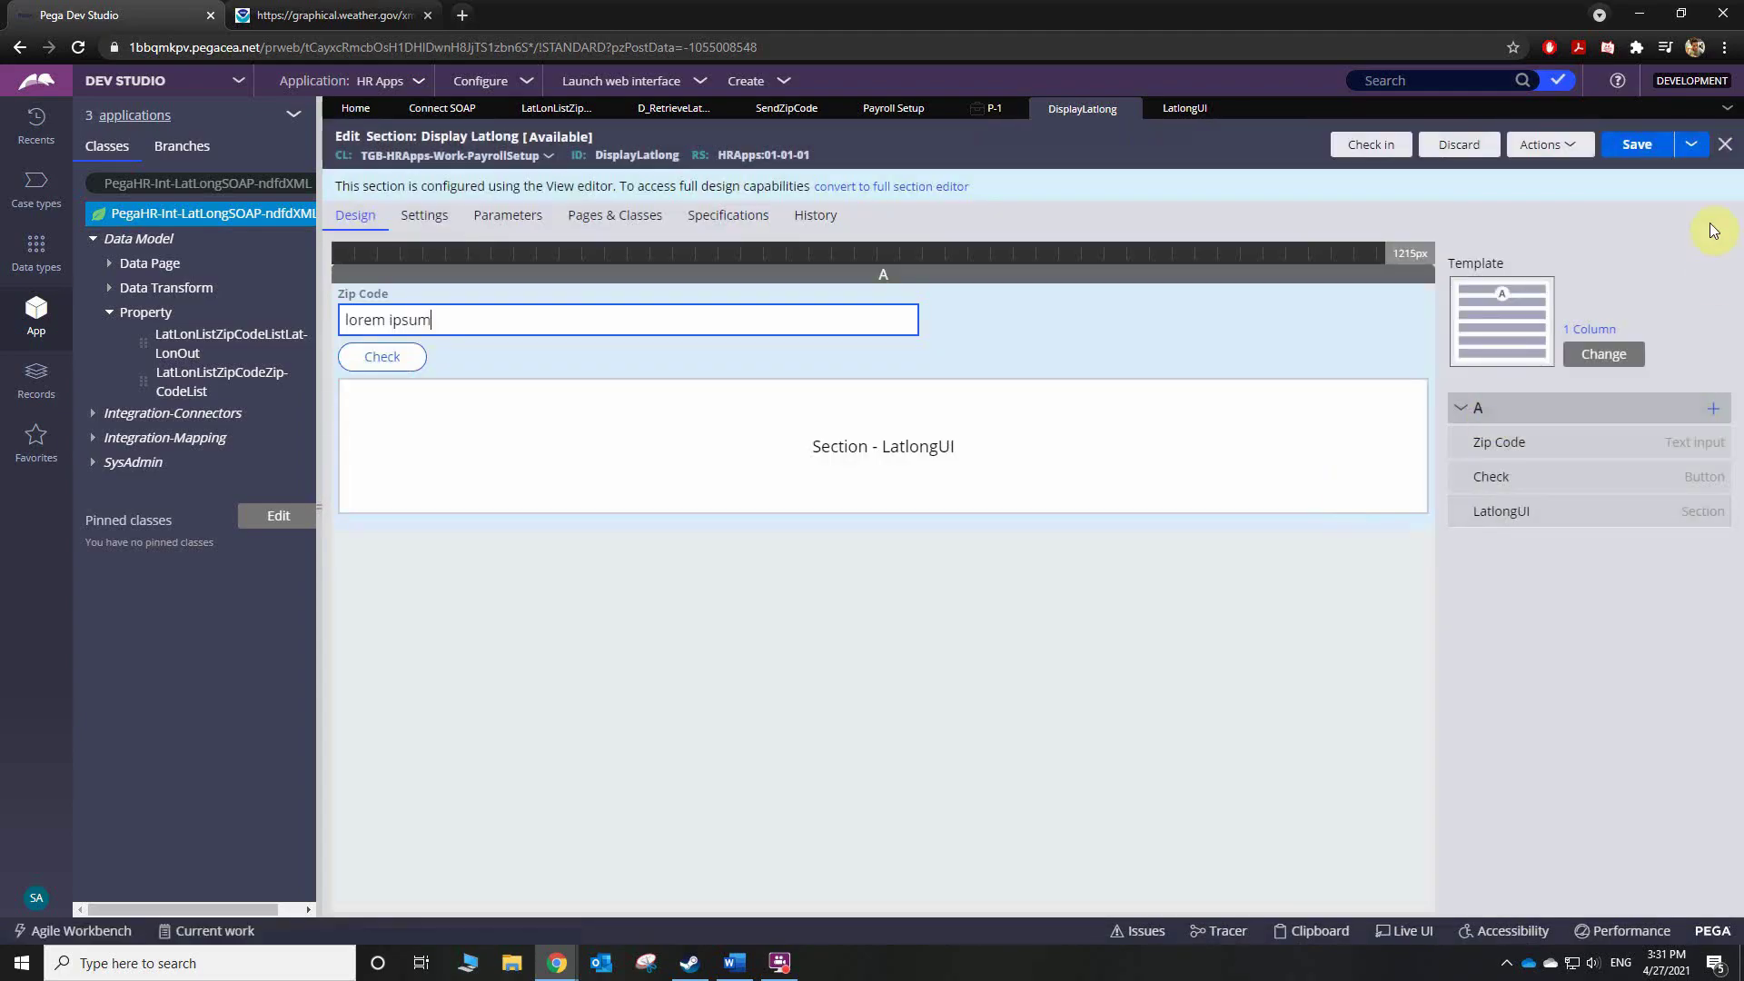
{"action": "left_click", "coordinate": [1640, 147]}
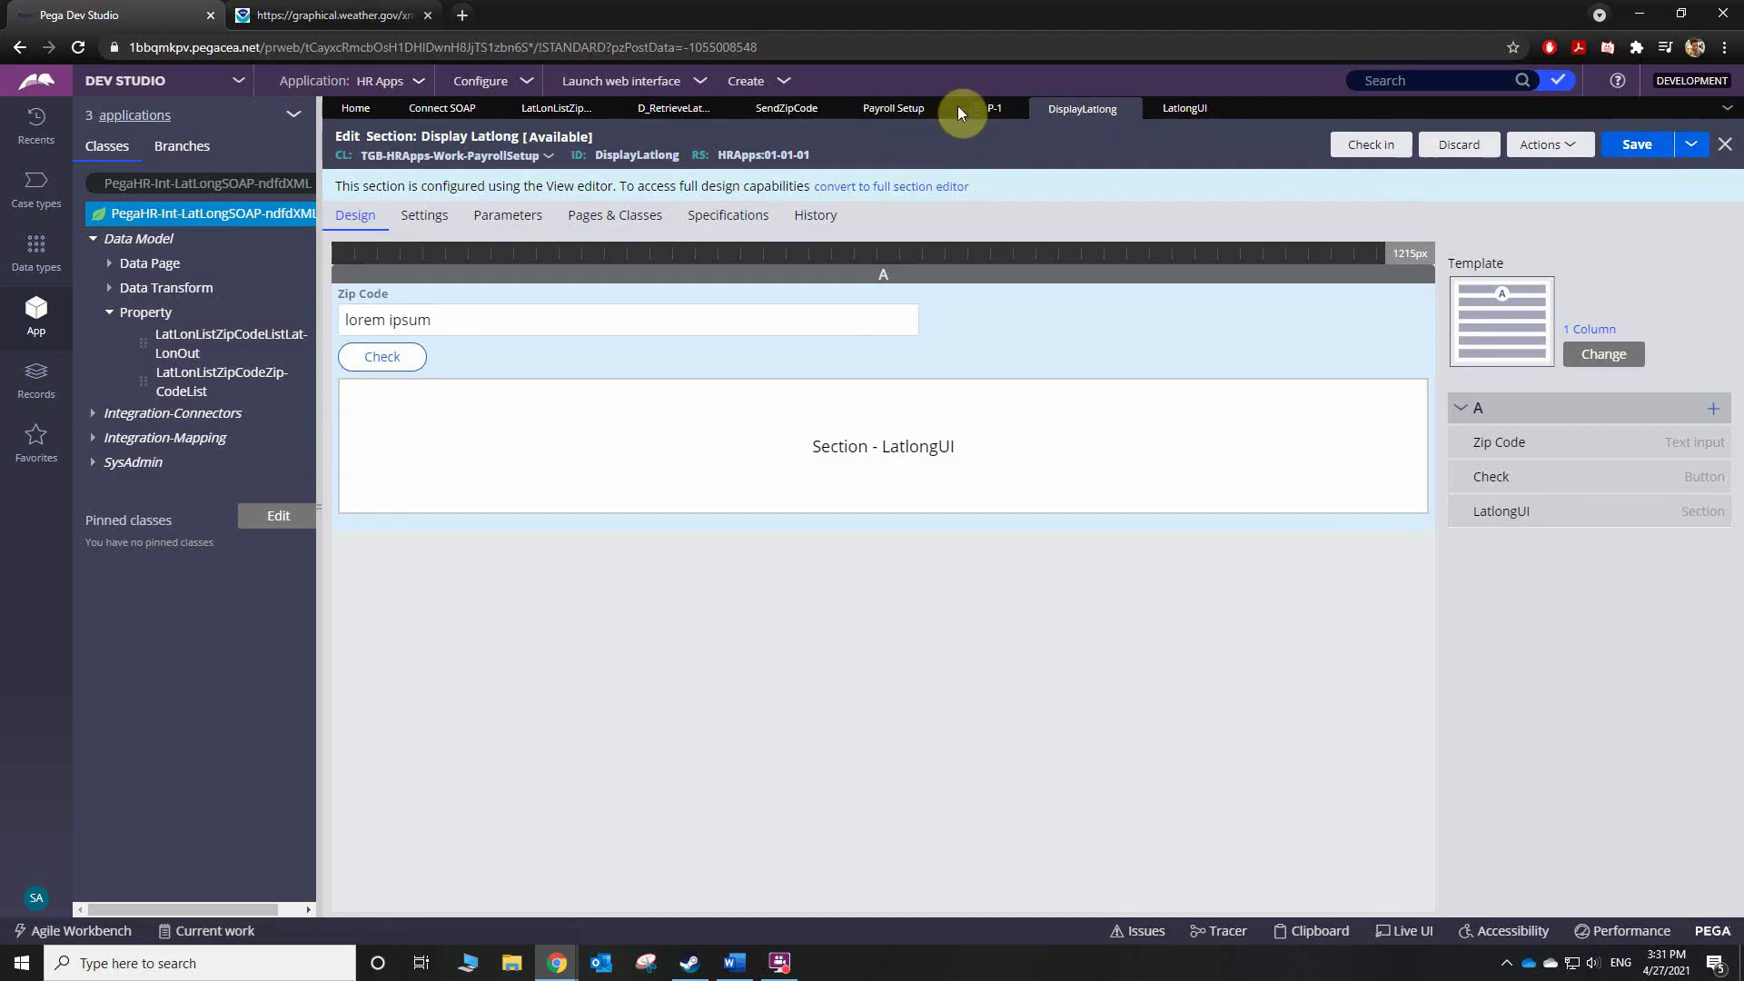
- Refresh the open Payroll Setup case, enter 54911 as the Zip Code and run Check to retrieve its latitude and longitude
{"action": "left_click", "coordinate": [961, 108]}
{"action": "left_click", "coordinate": [1680, 143]}
{"action": "left_click", "coordinate": [1694, 170]}
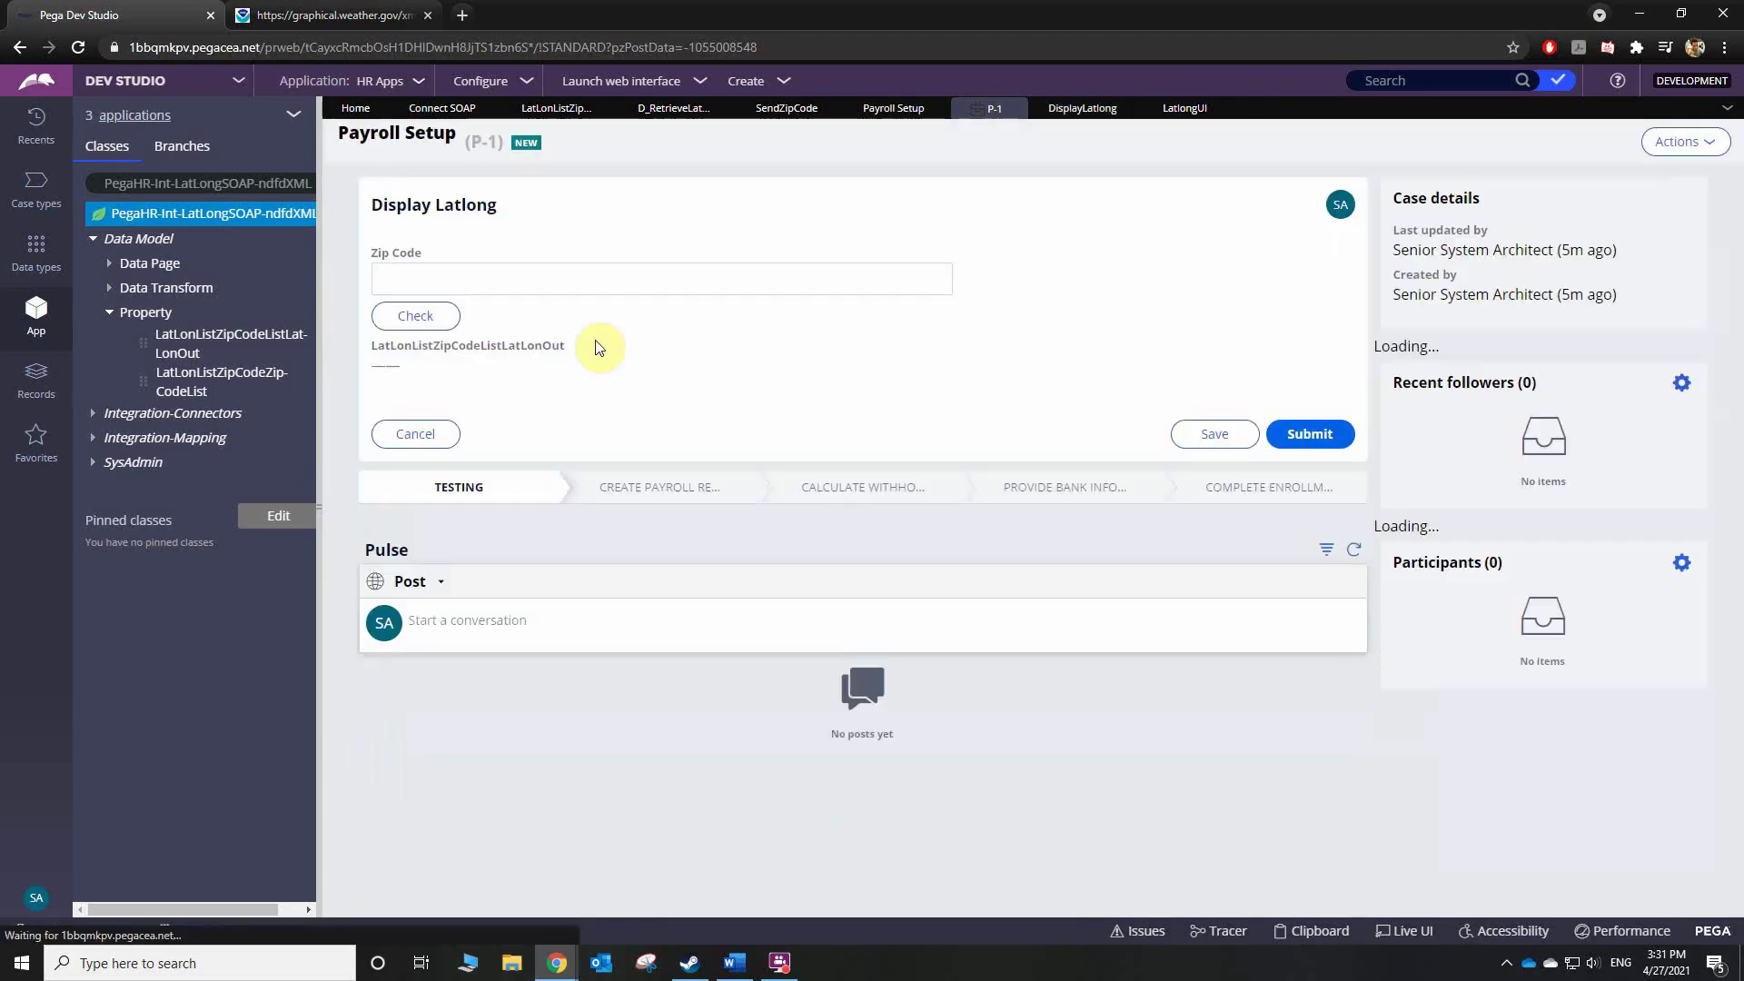
{"action": "left_click", "coordinate": [521, 273]}
{"action": "type", "text": "5491"}
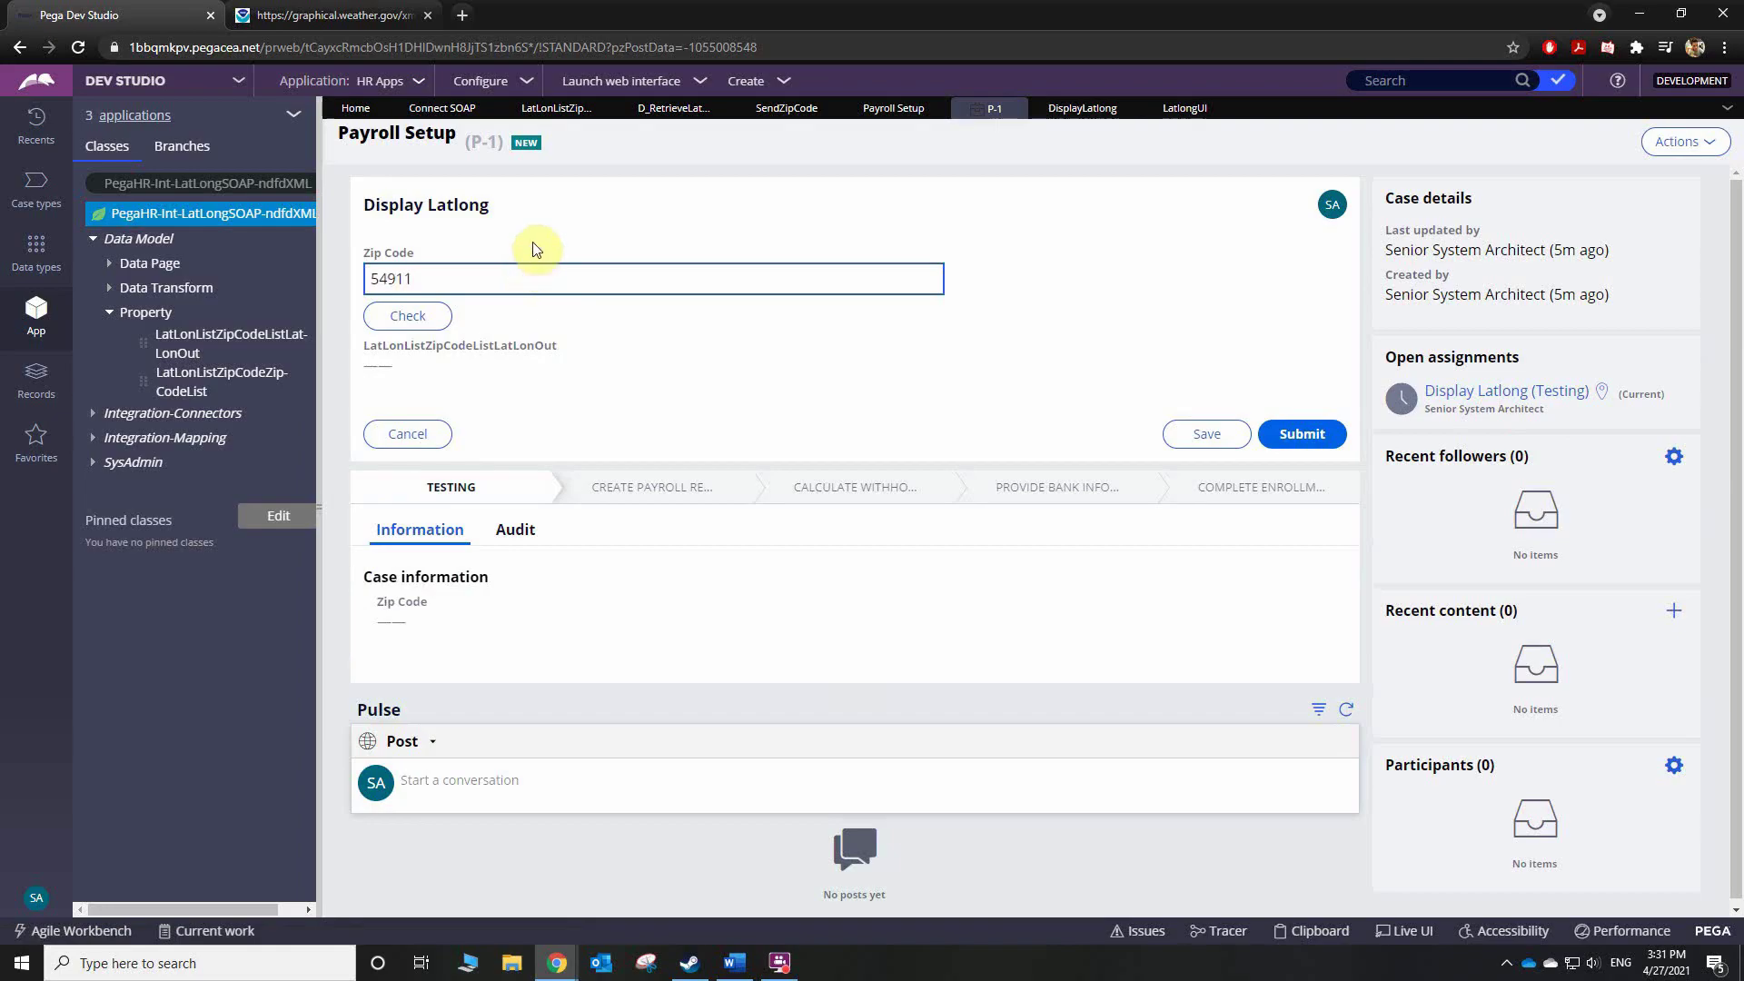
{"action": "left_click", "coordinate": [426, 324]}
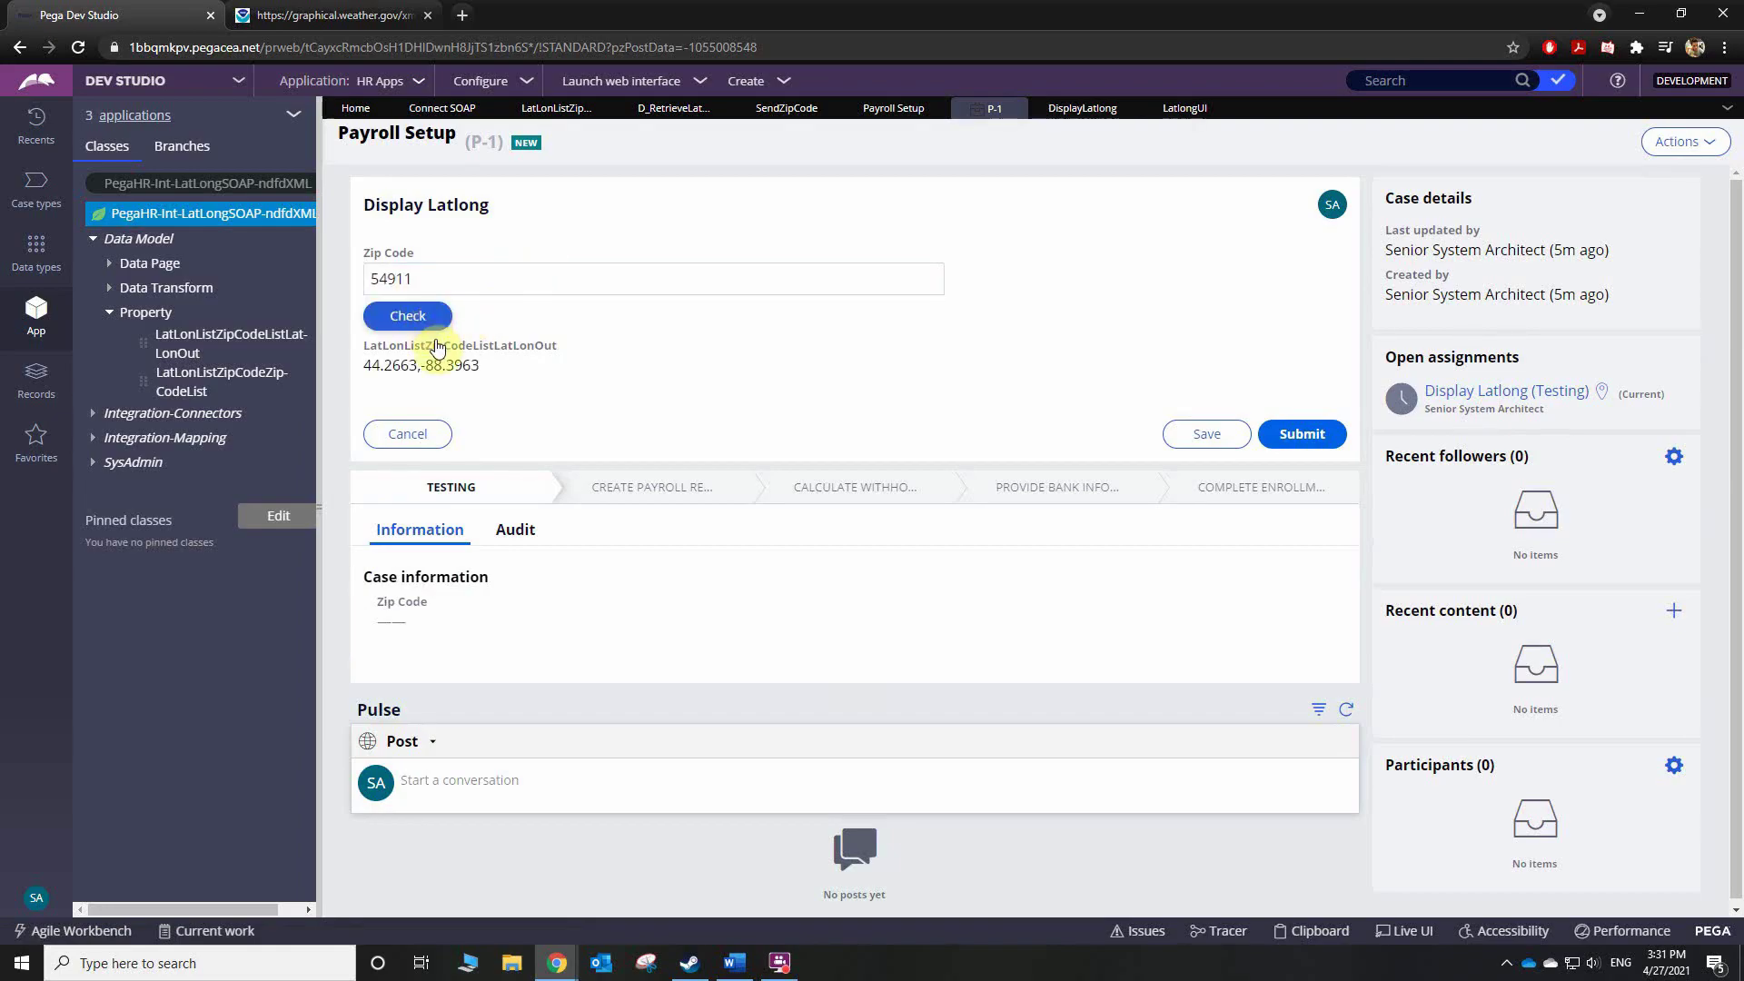
{"action": "left_click_drag", "start_coordinate": [487, 367], "coordinate": [364, 367]}
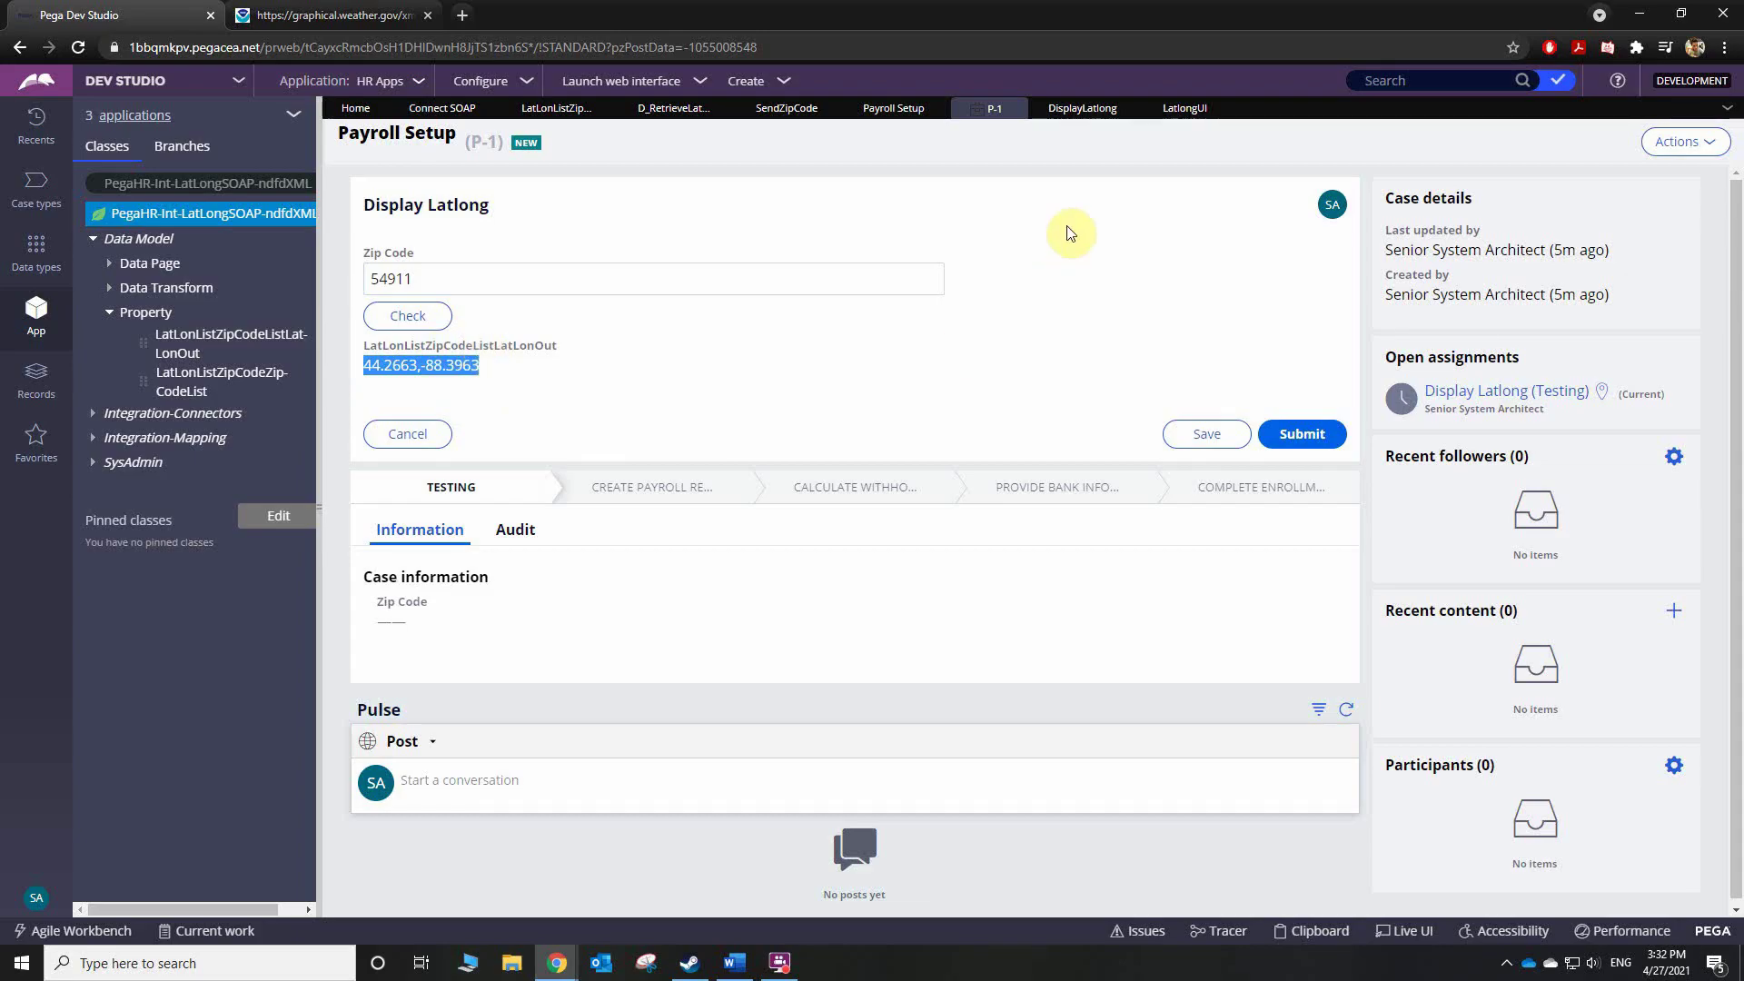
- Add a Map control below the LatLonListZipCodeListLatLonOut field in the dynamic layout of the LatlongUI section
{"action": "left_click", "coordinate": [1172, 123]}
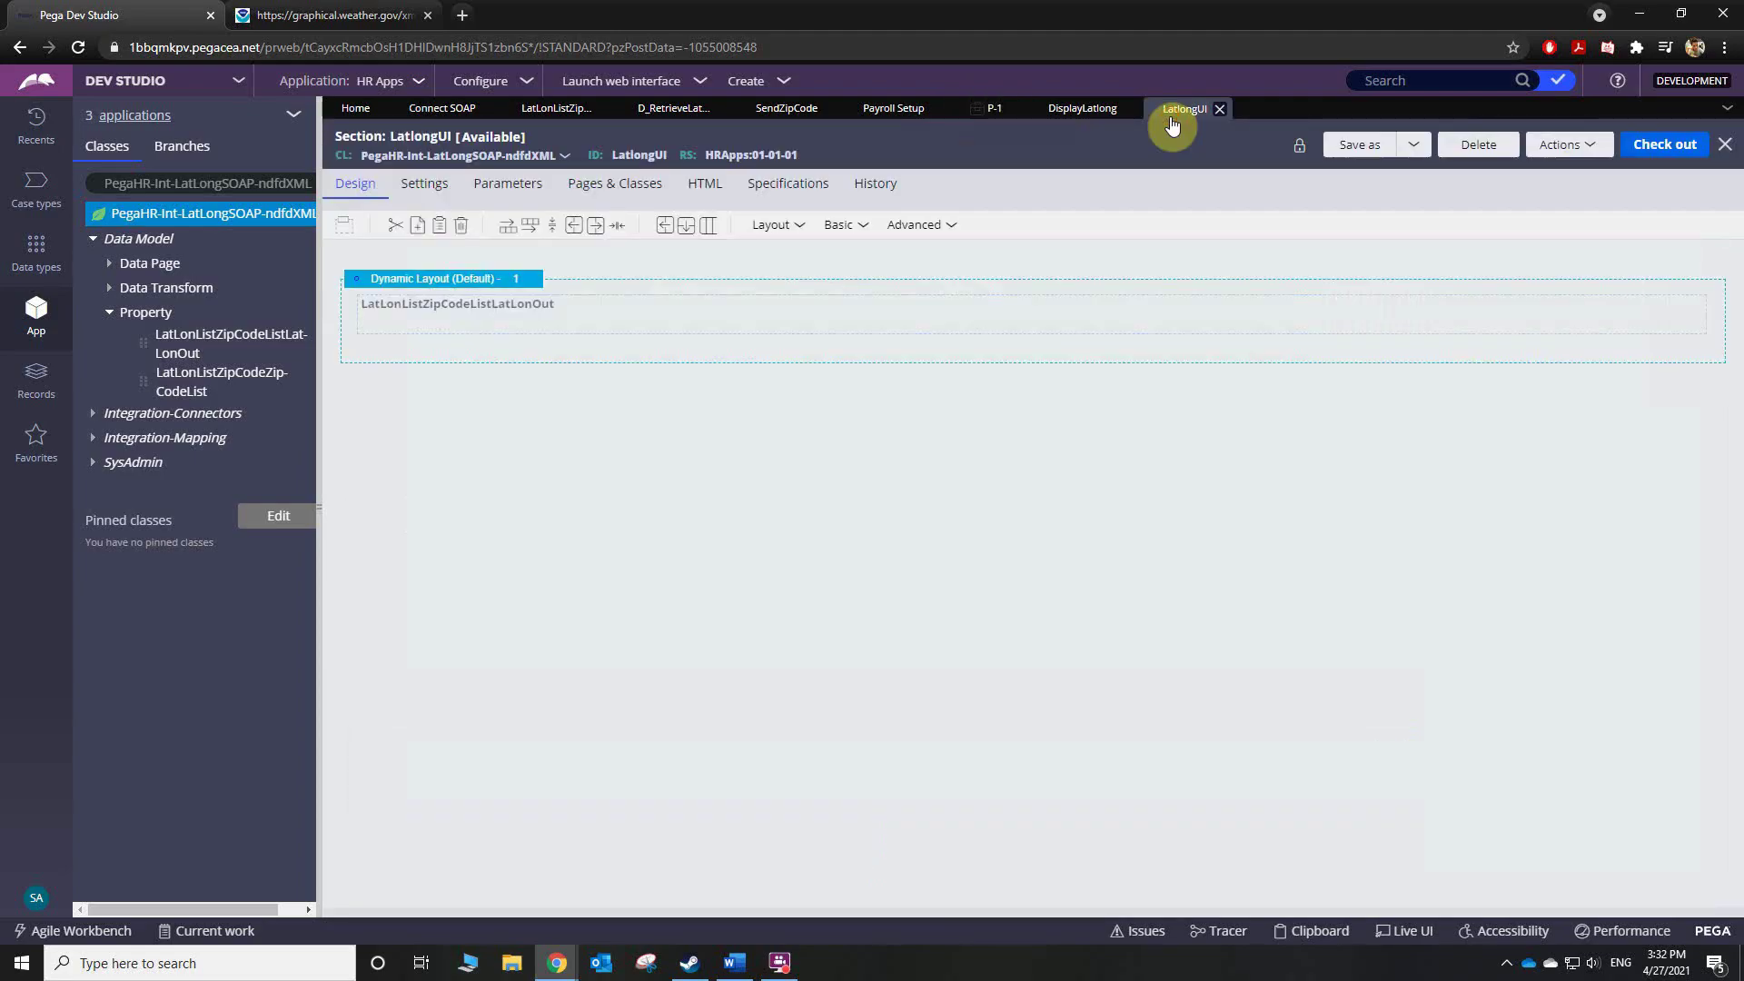
{"action": "left_click", "coordinate": [1083, 113]}
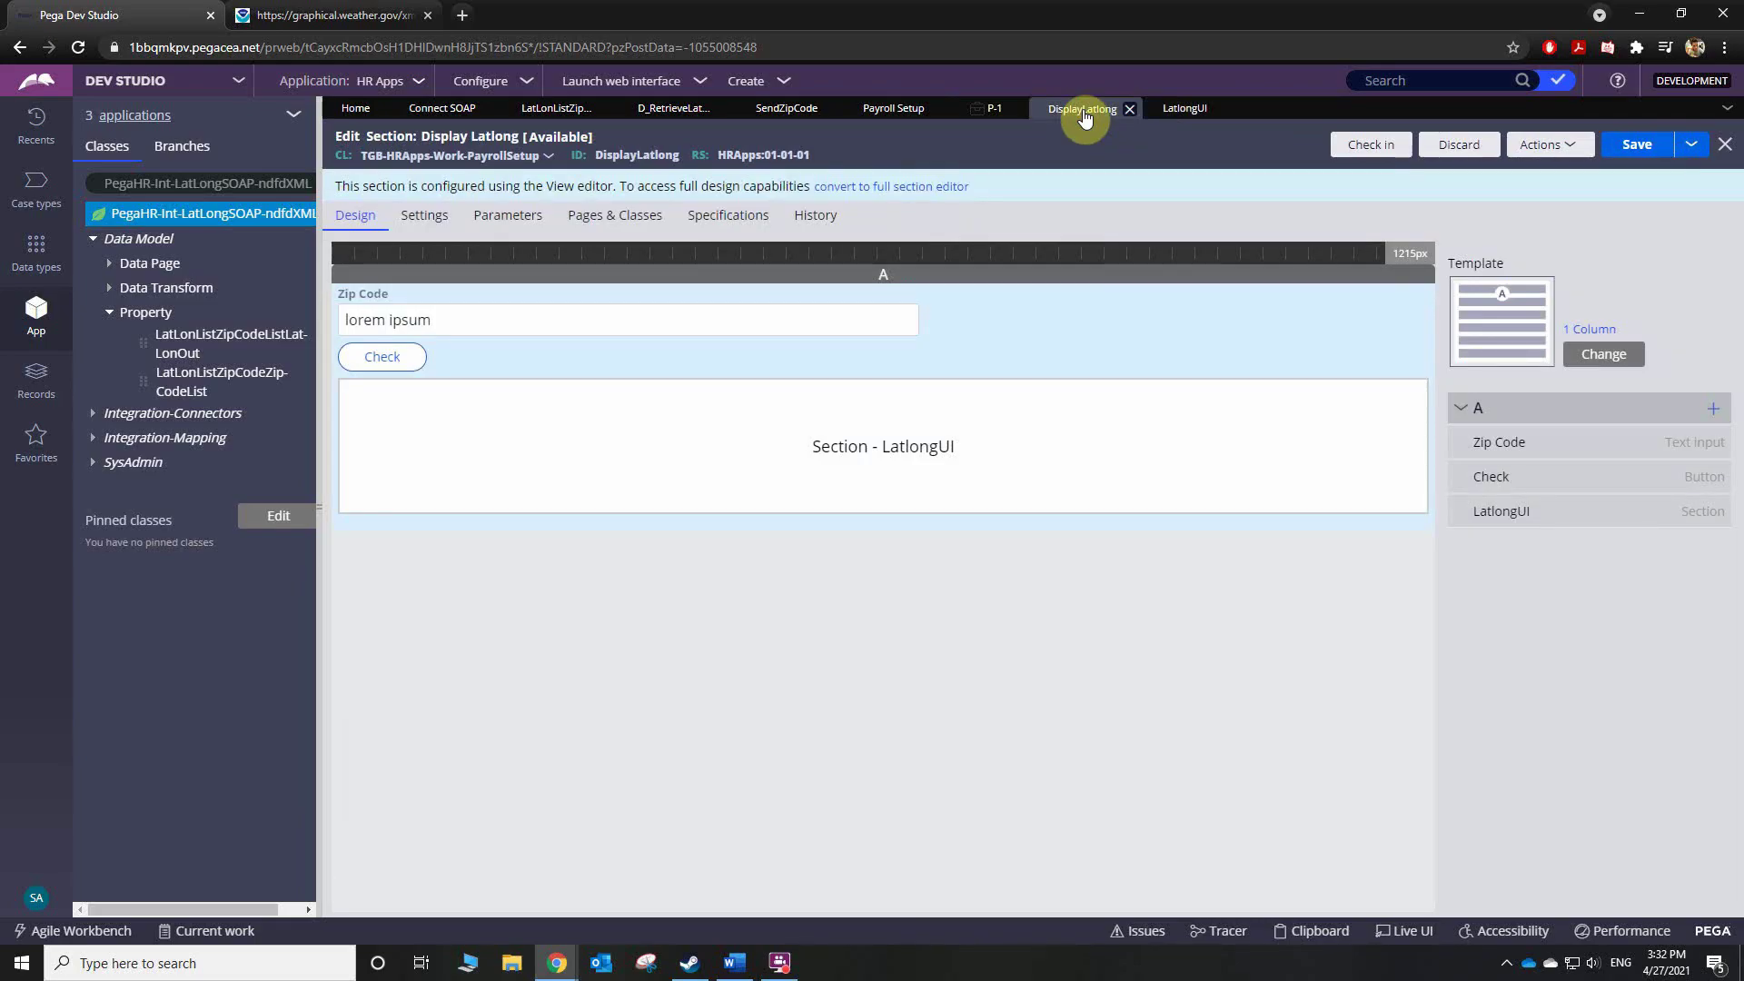
{"action": "left_click", "coordinate": [1175, 113]}
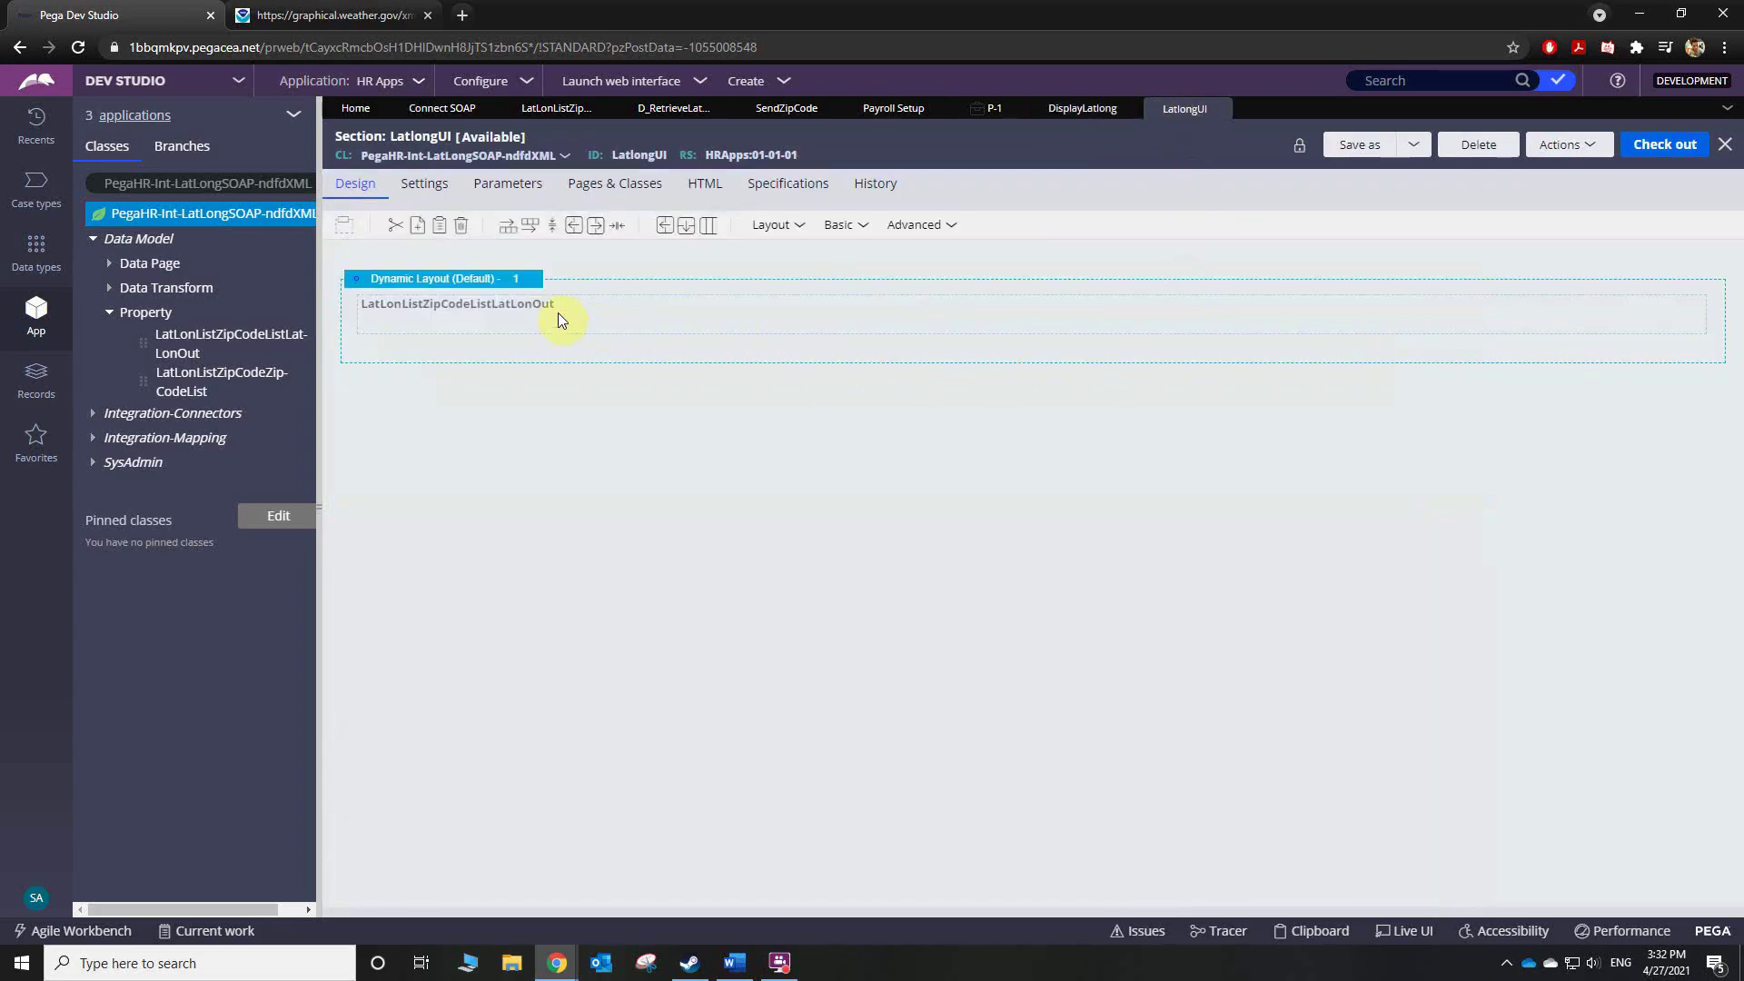
{"action": "left_click", "coordinate": [949, 227]}
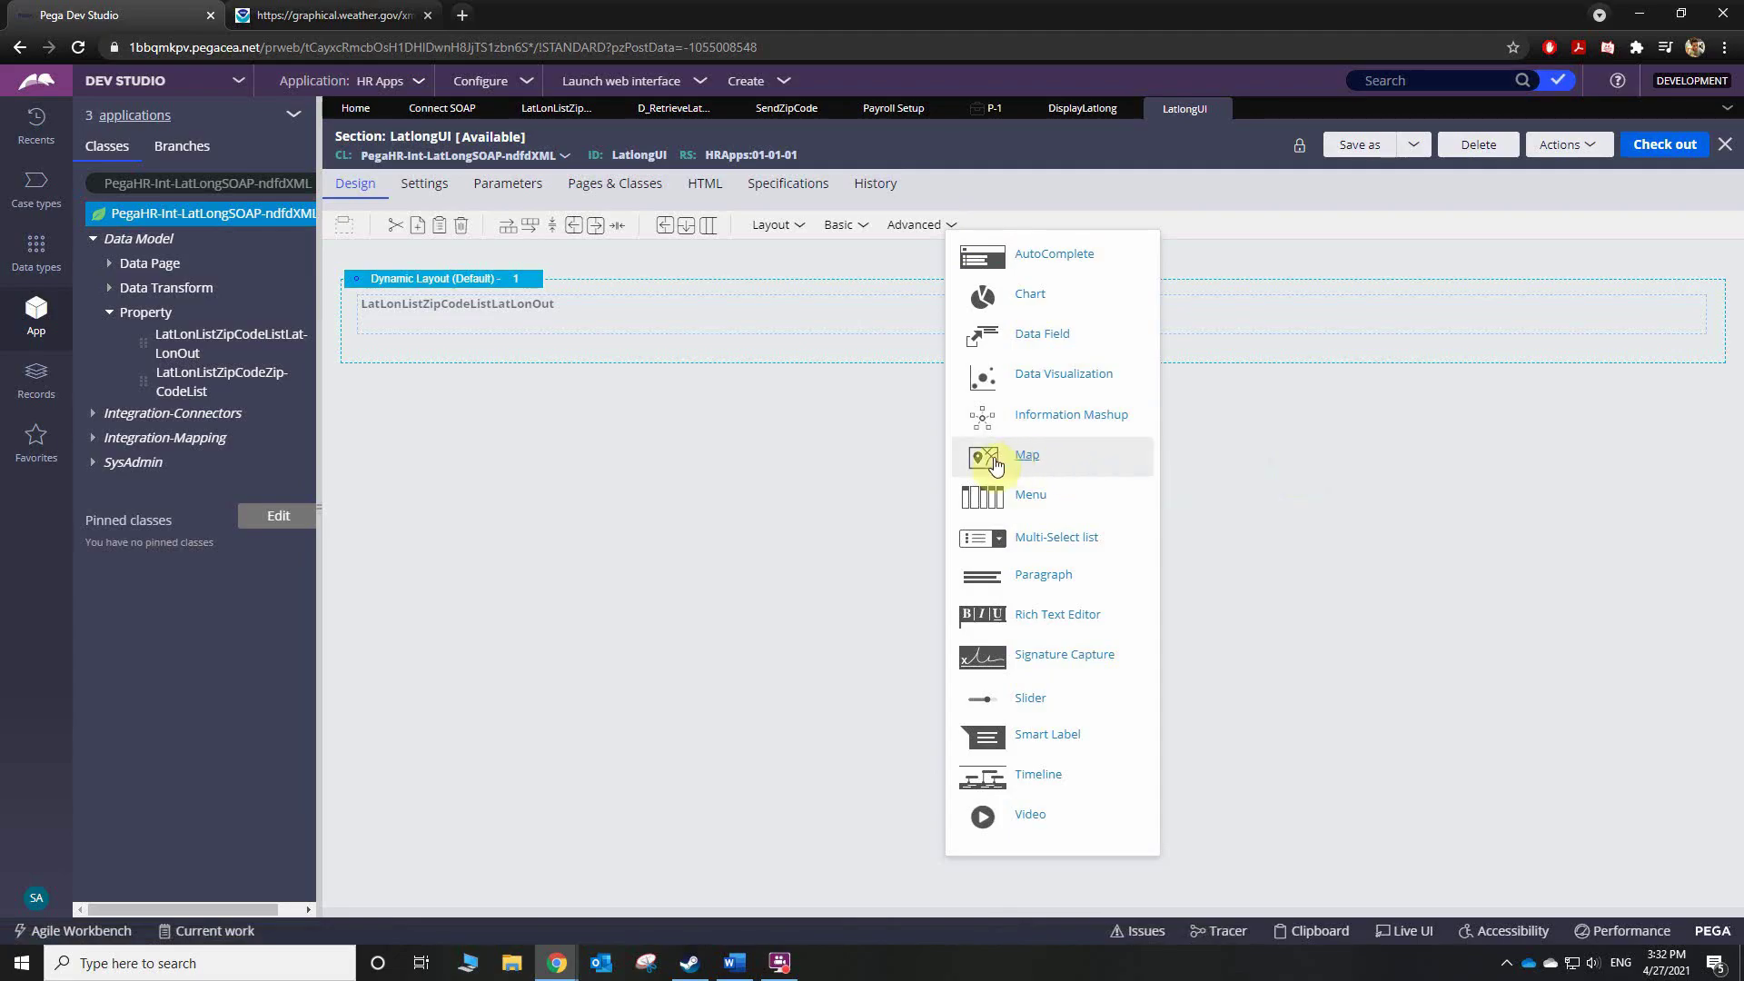
{"action": "left_click_drag", "start_coordinate": [996, 464], "coordinate": [389, 347]}
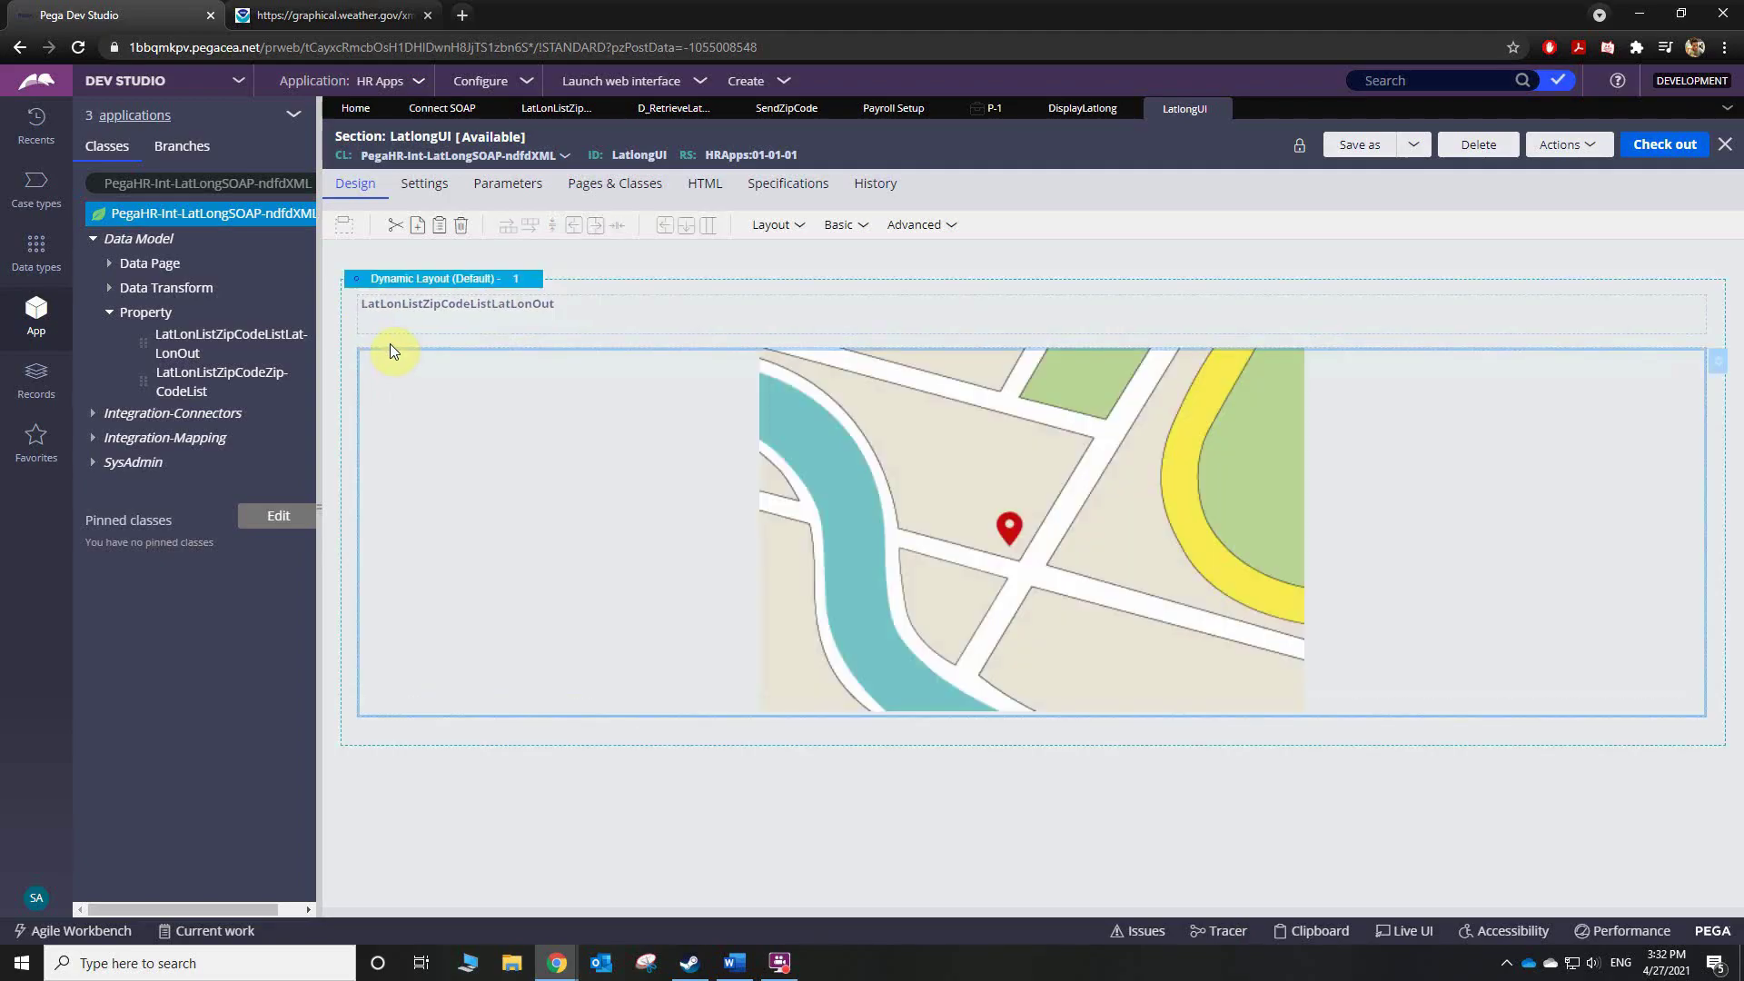
- Change the new map cell's control to the custom control pxAddressMap
{"action": "left_click", "coordinate": [1720, 365]}
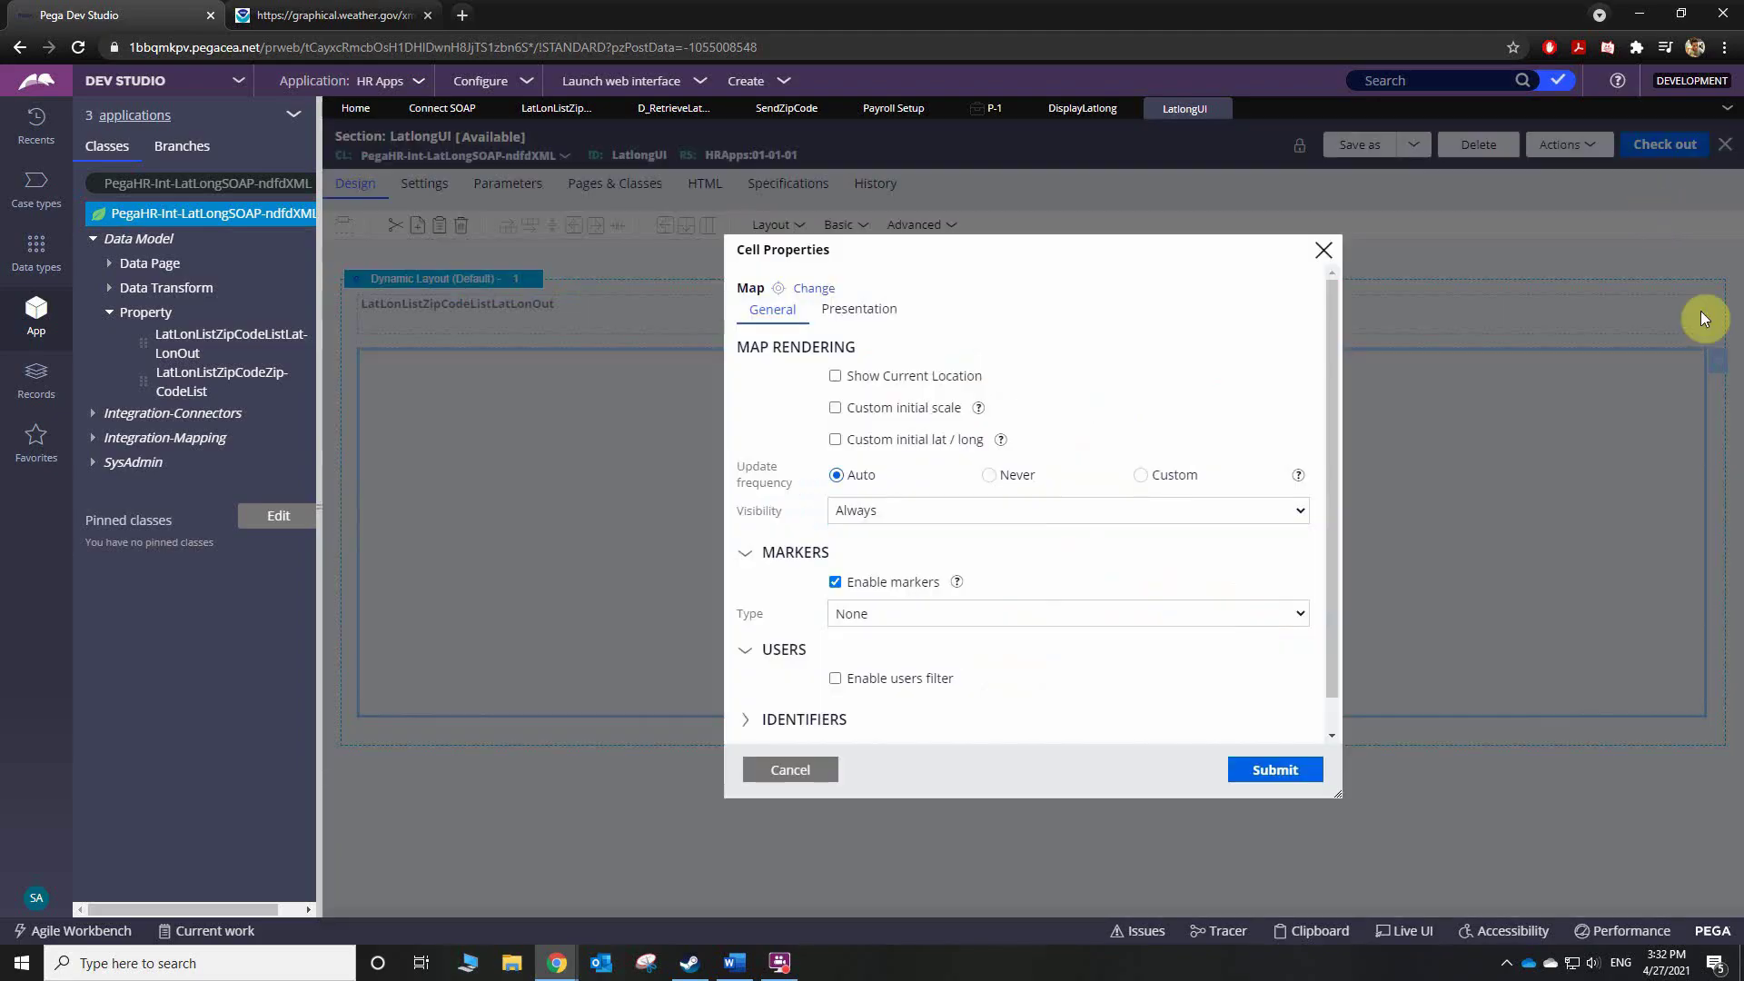
{"action": "left_click", "coordinate": [824, 292]}
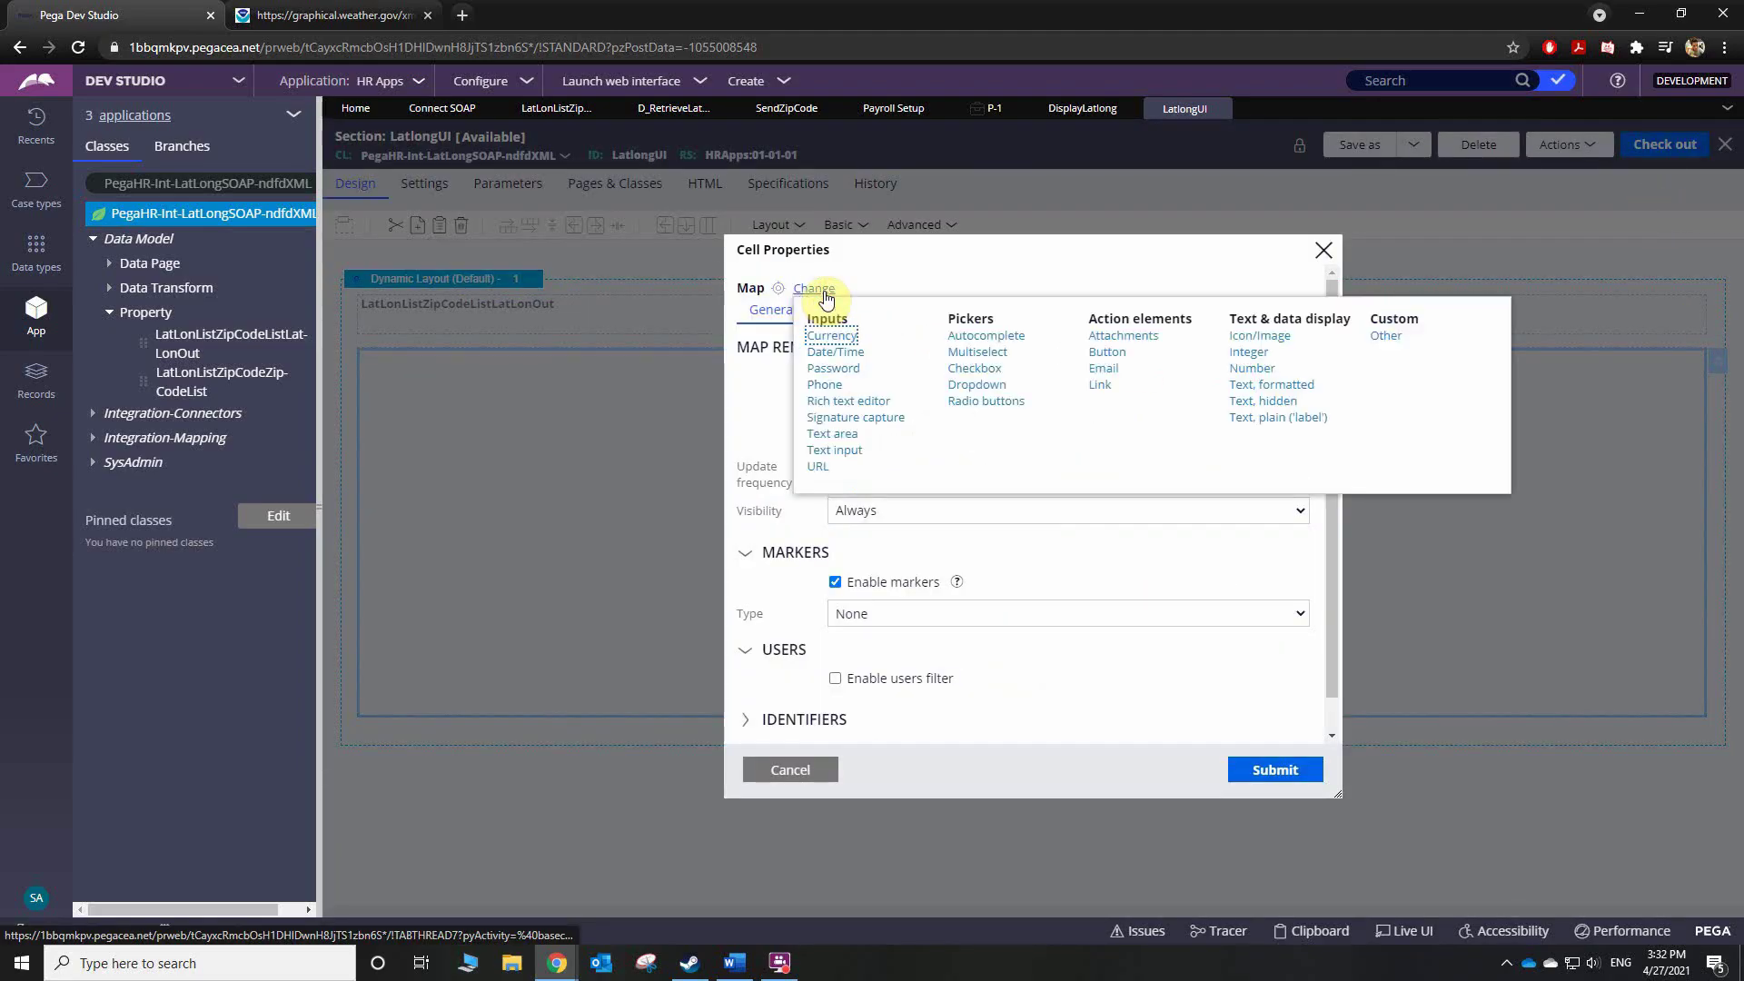
{"action": "left_click", "coordinate": [1382, 338]}
{"action": "left_click", "coordinate": [952, 286]}
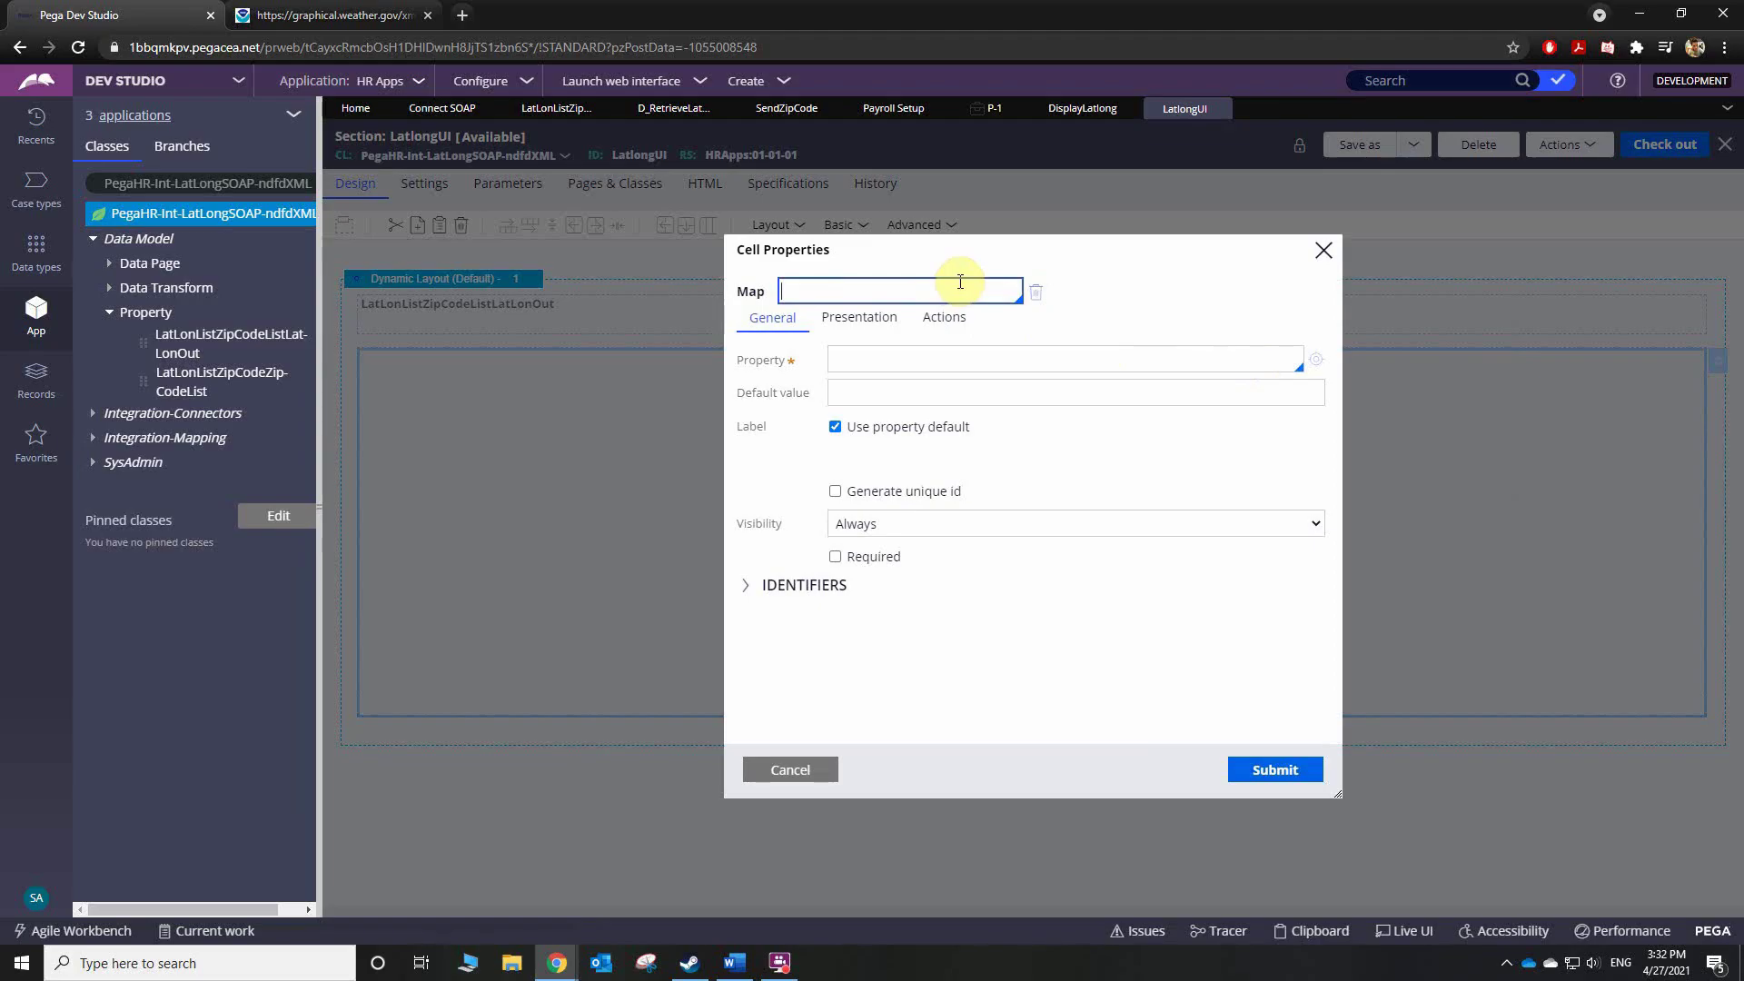
{"action": "type", "text": "pxAddress"}
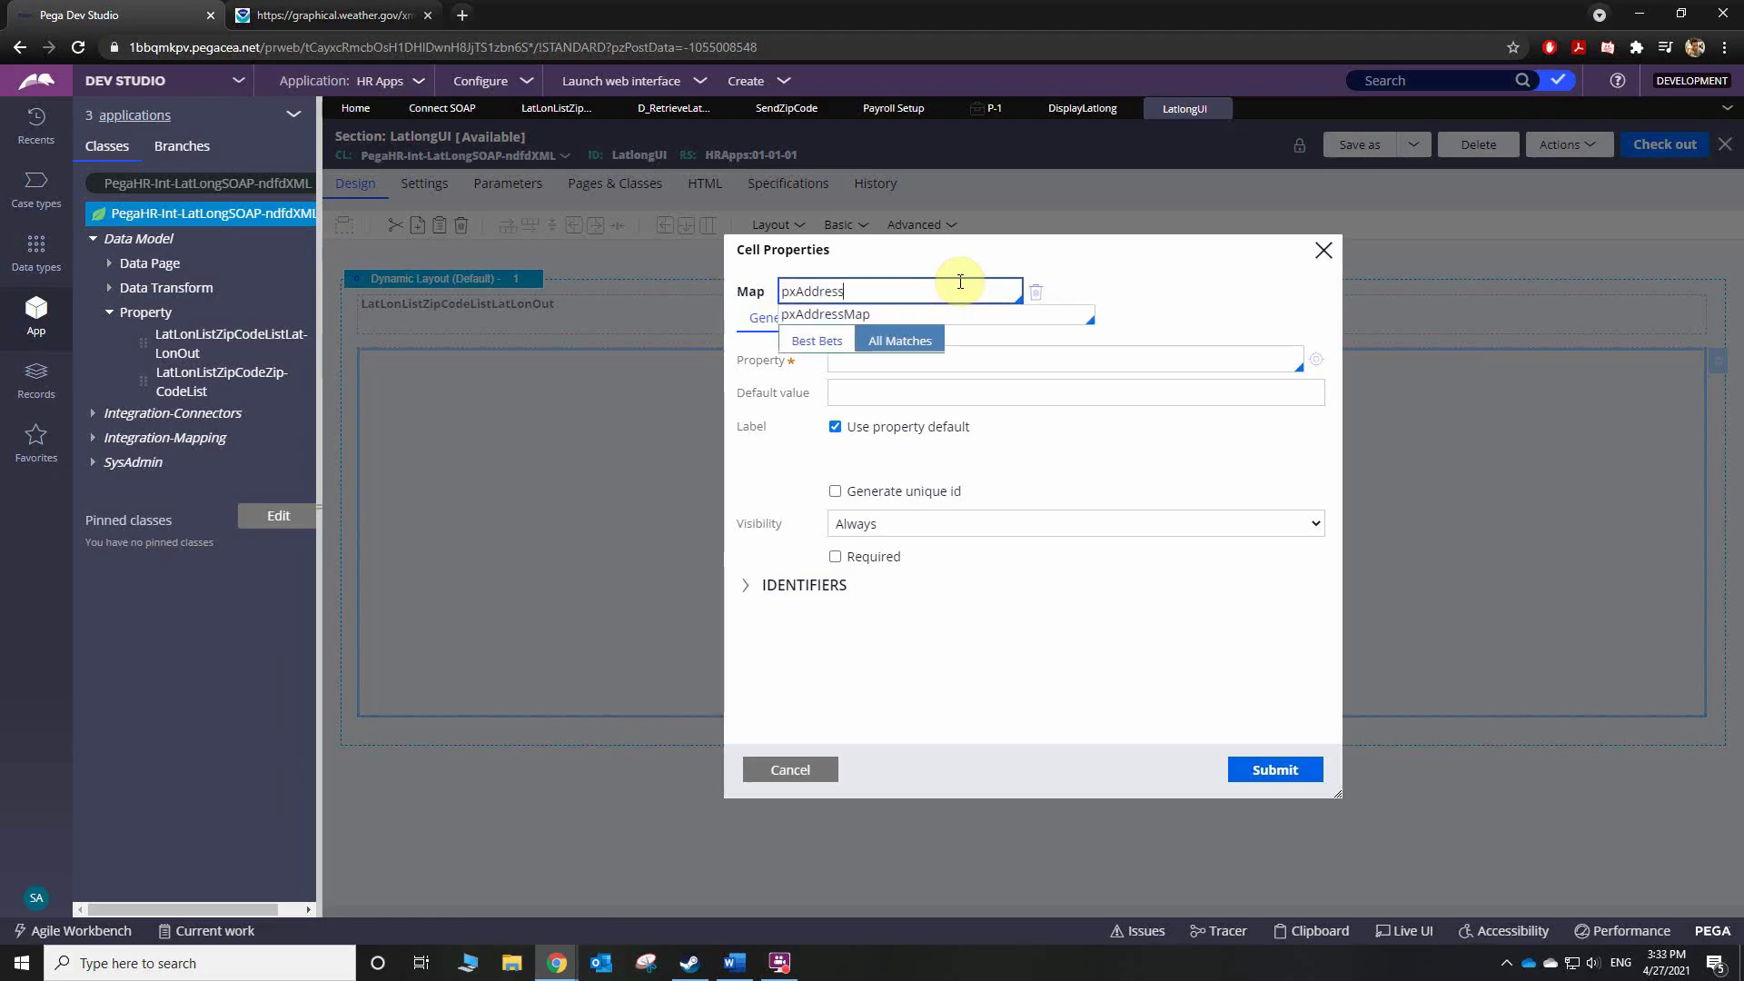
{"action": "key", "text": "Down"}
{"action": "key", "text": "Return"}
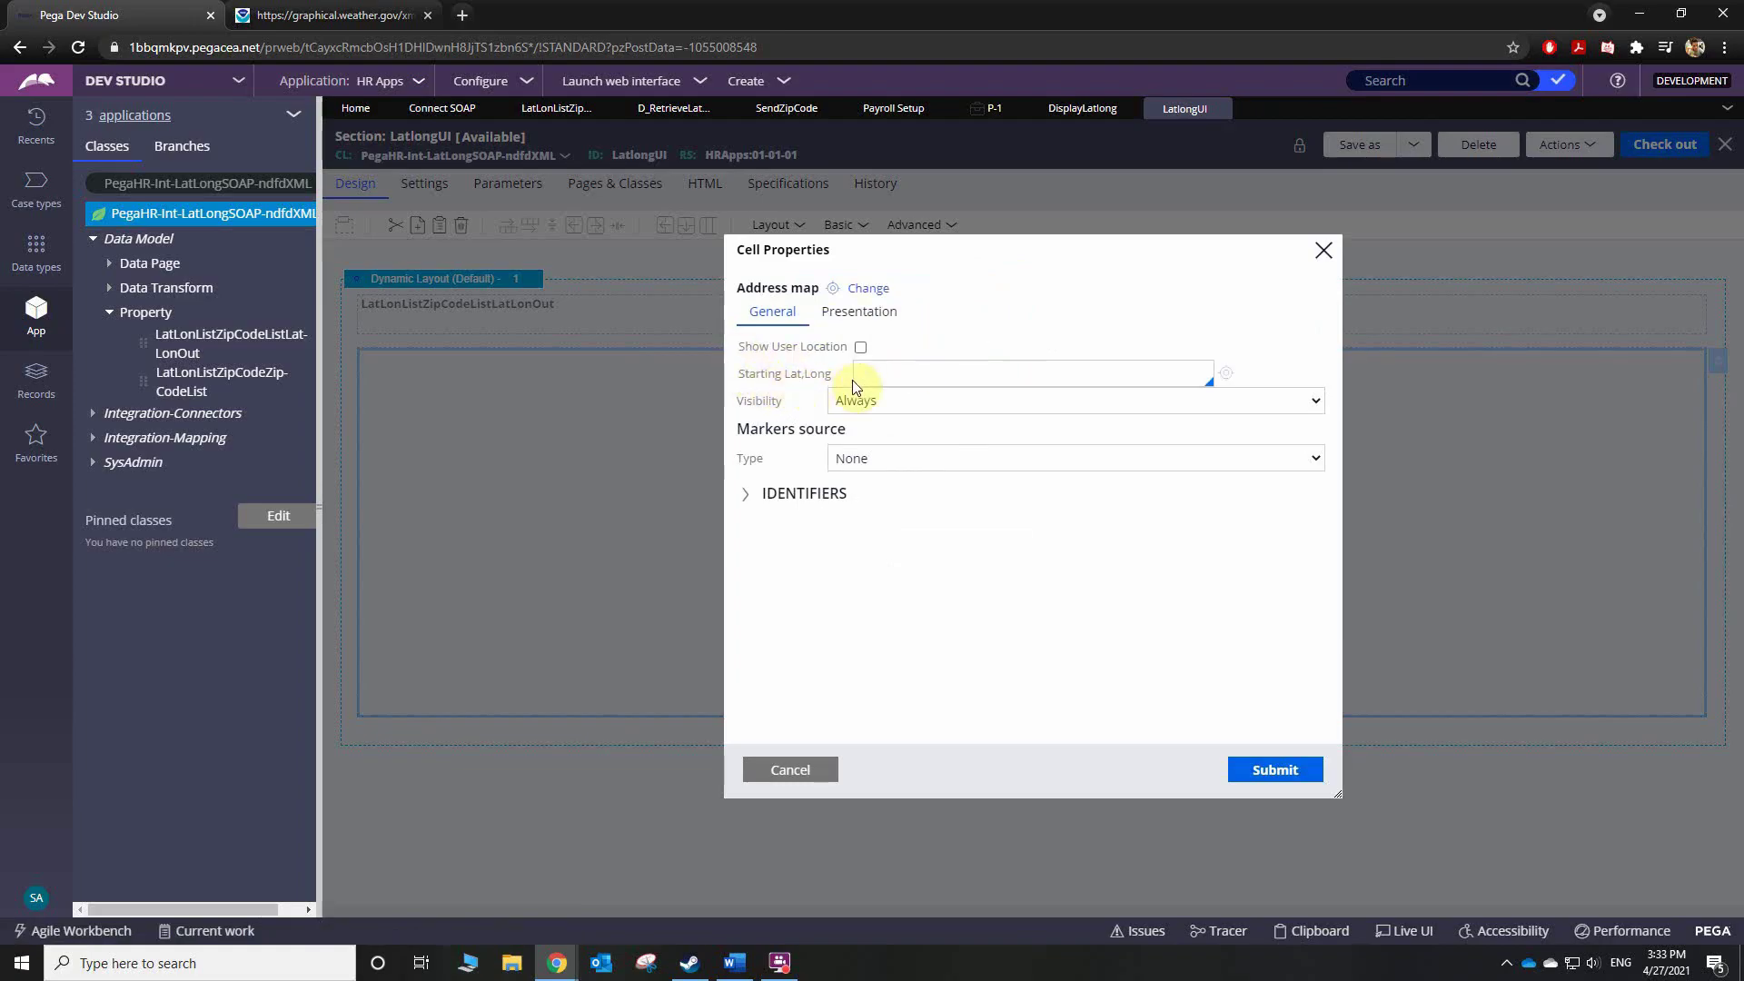
- Set the address map's Starting Lat,Long to .LatLonListZipCodeListLatLonOut and save the LatlongUI and Display Latlong sections
{"action": "left_click", "coordinate": [926, 375]}
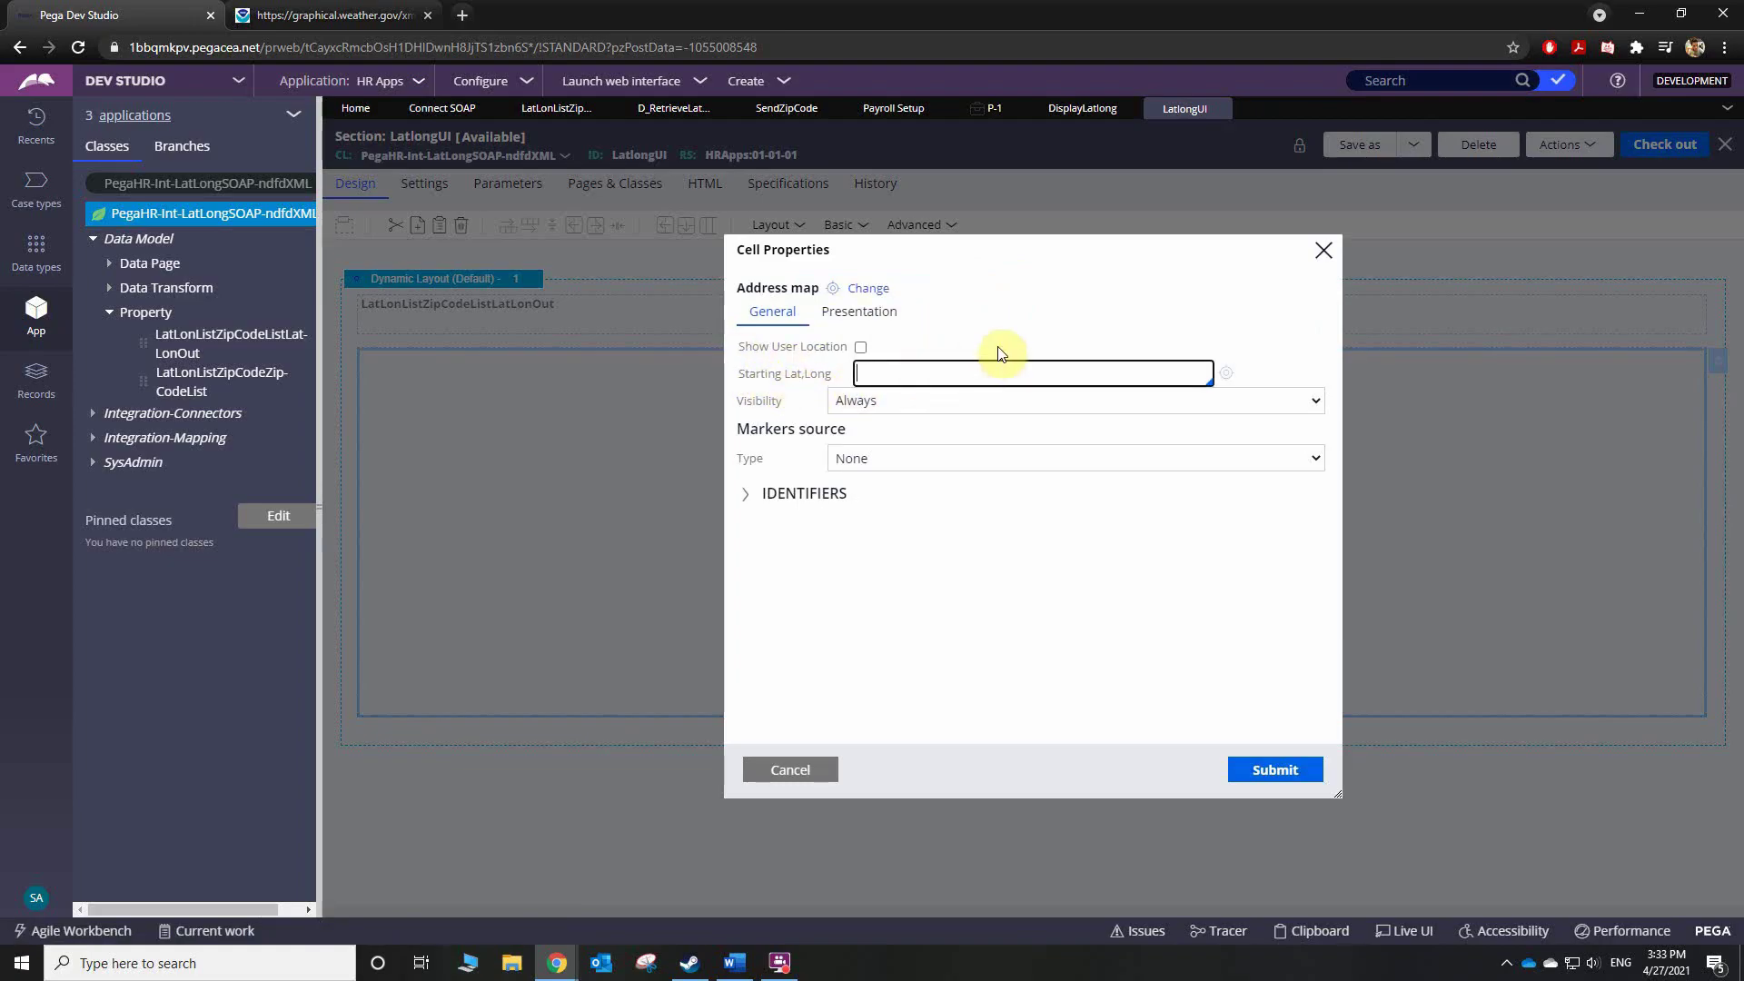
{"action": "type", "text": "."}
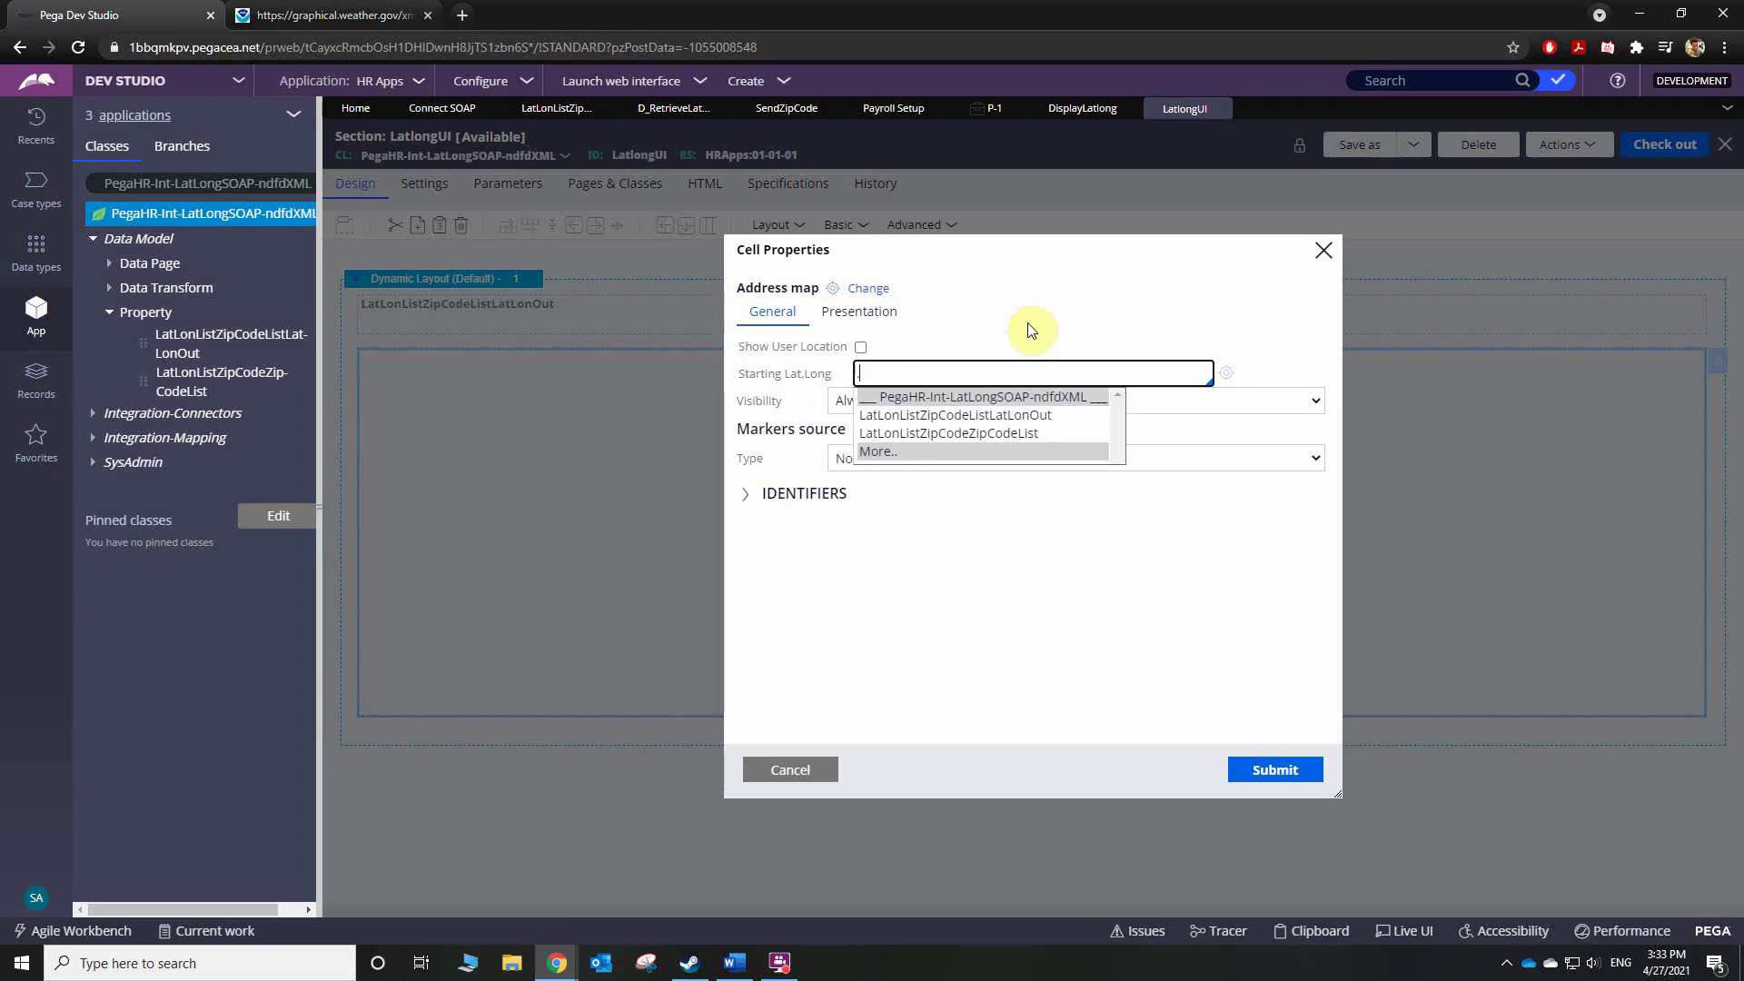
{"action": "left_click", "coordinate": [1036, 415]}
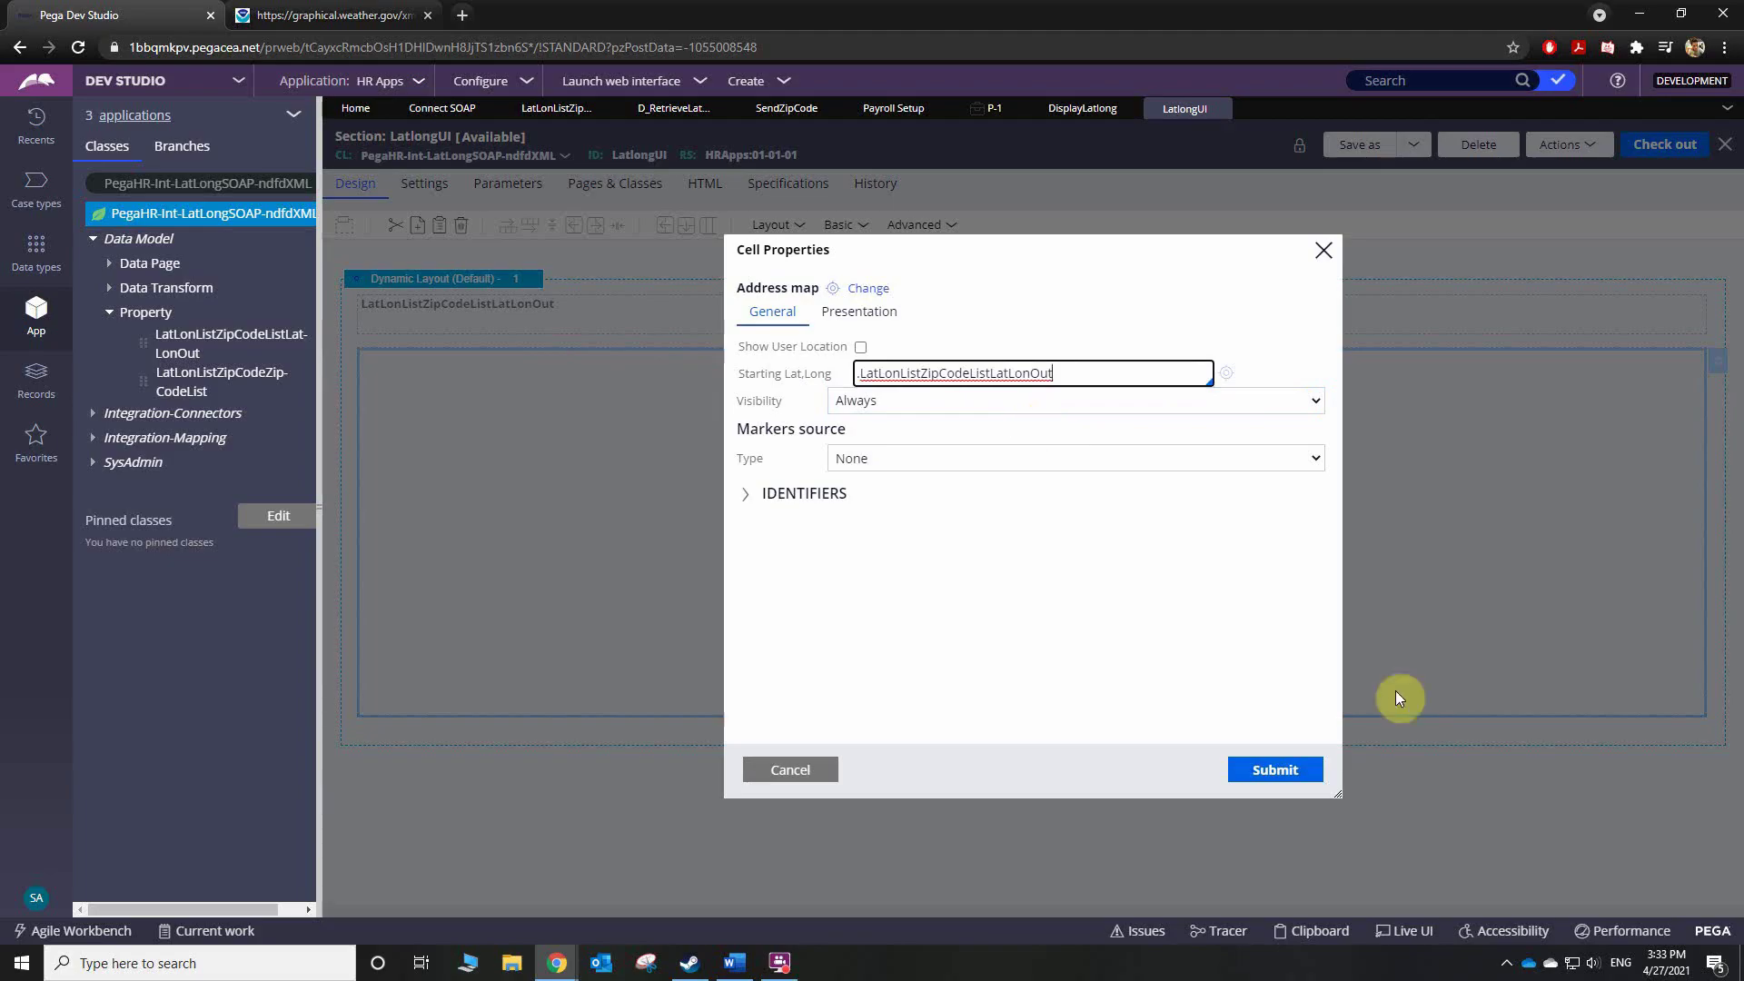
{"action": "left_click", "coordinate": [1275, 769]}
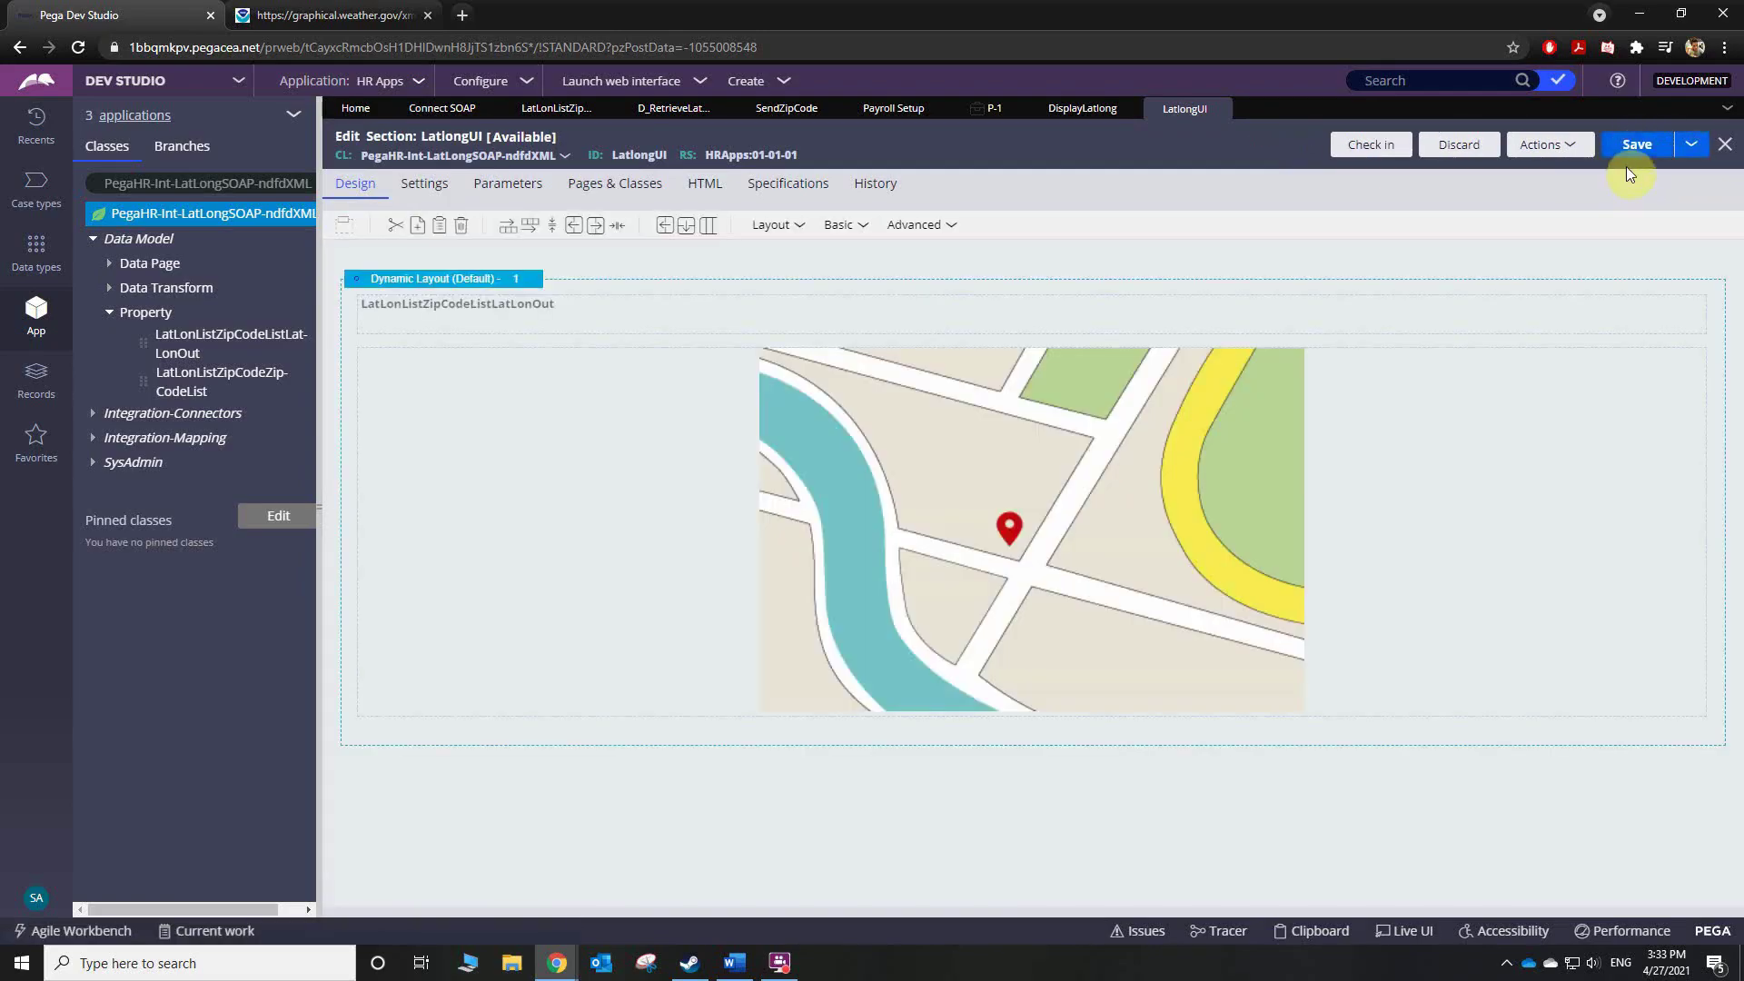
{"action": "left_click", "coordinate": [1628, 170]}
{"action": "left_click", "coordinate": [1058, 110]}
{"action": "left_click", "coordinate": [1635, 148]}
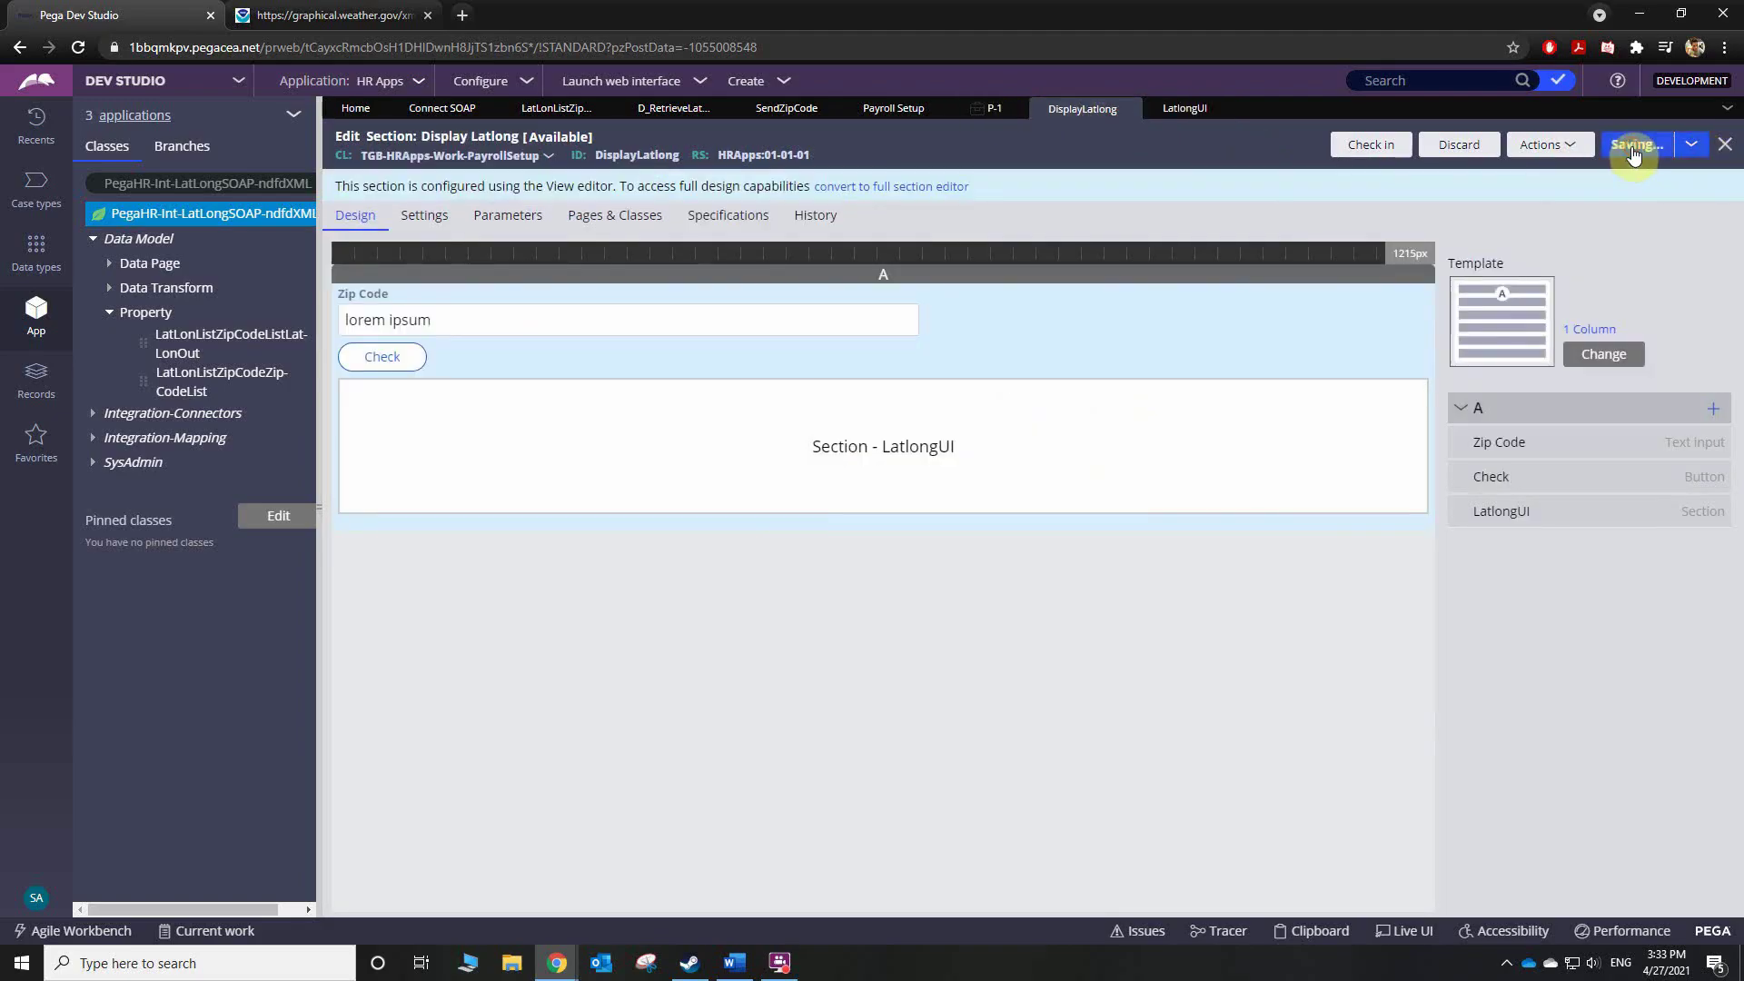
- Refresh the open Payroll Setup case to load the new address map and dismiss the Google Maps notice
{"action": "left_click", "coordinate": [990, 109]}
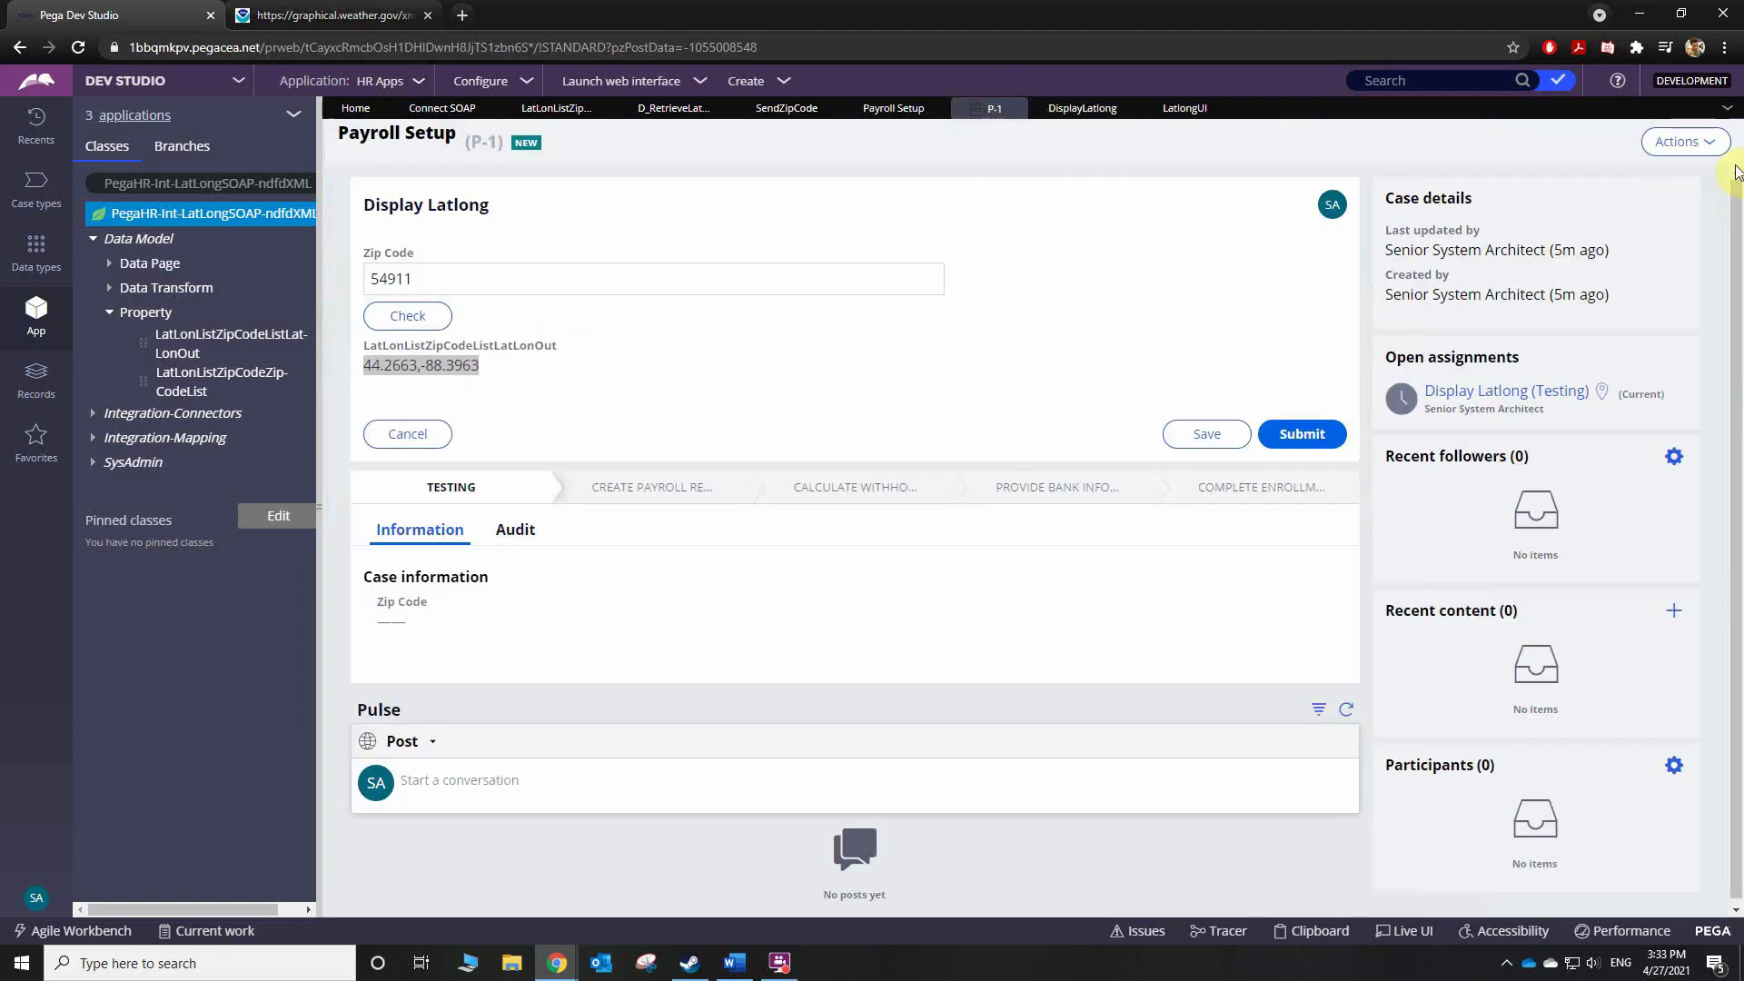
{"action": "left_click", "coordinate": [1681, 144]}
{"action": "left_click", "coordinate": [1686, 174]}
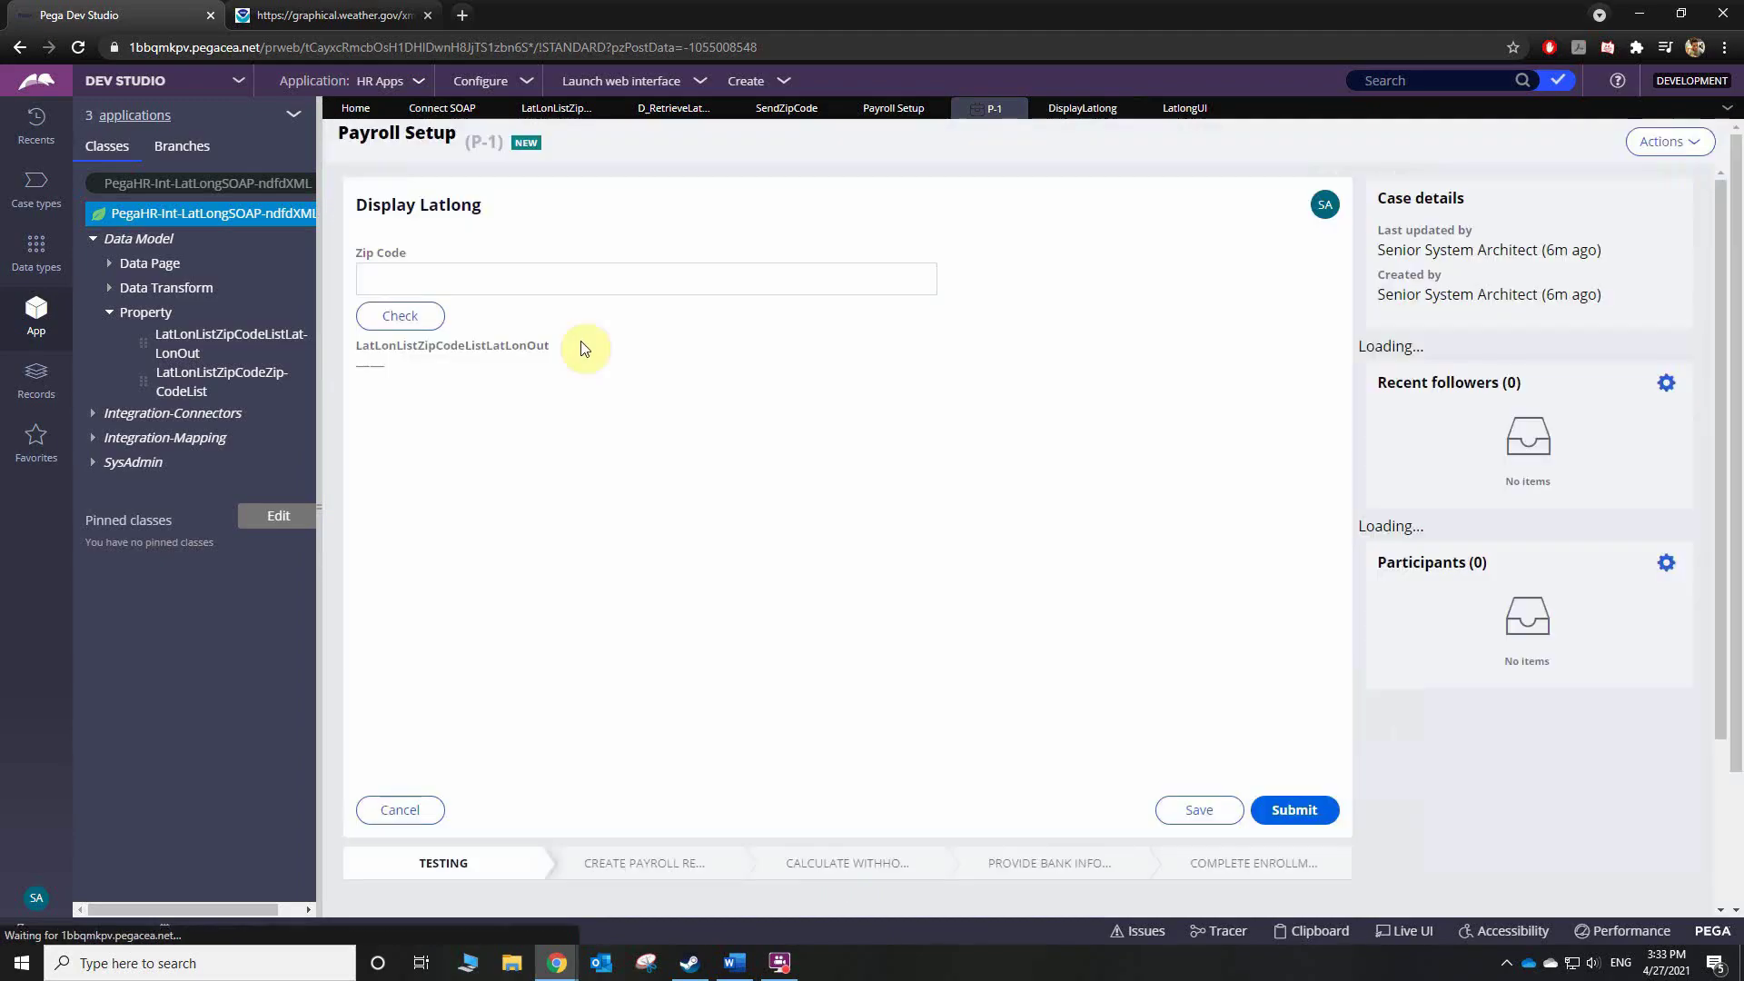
{"action": "left_click", "coordinate": [412, 279]}
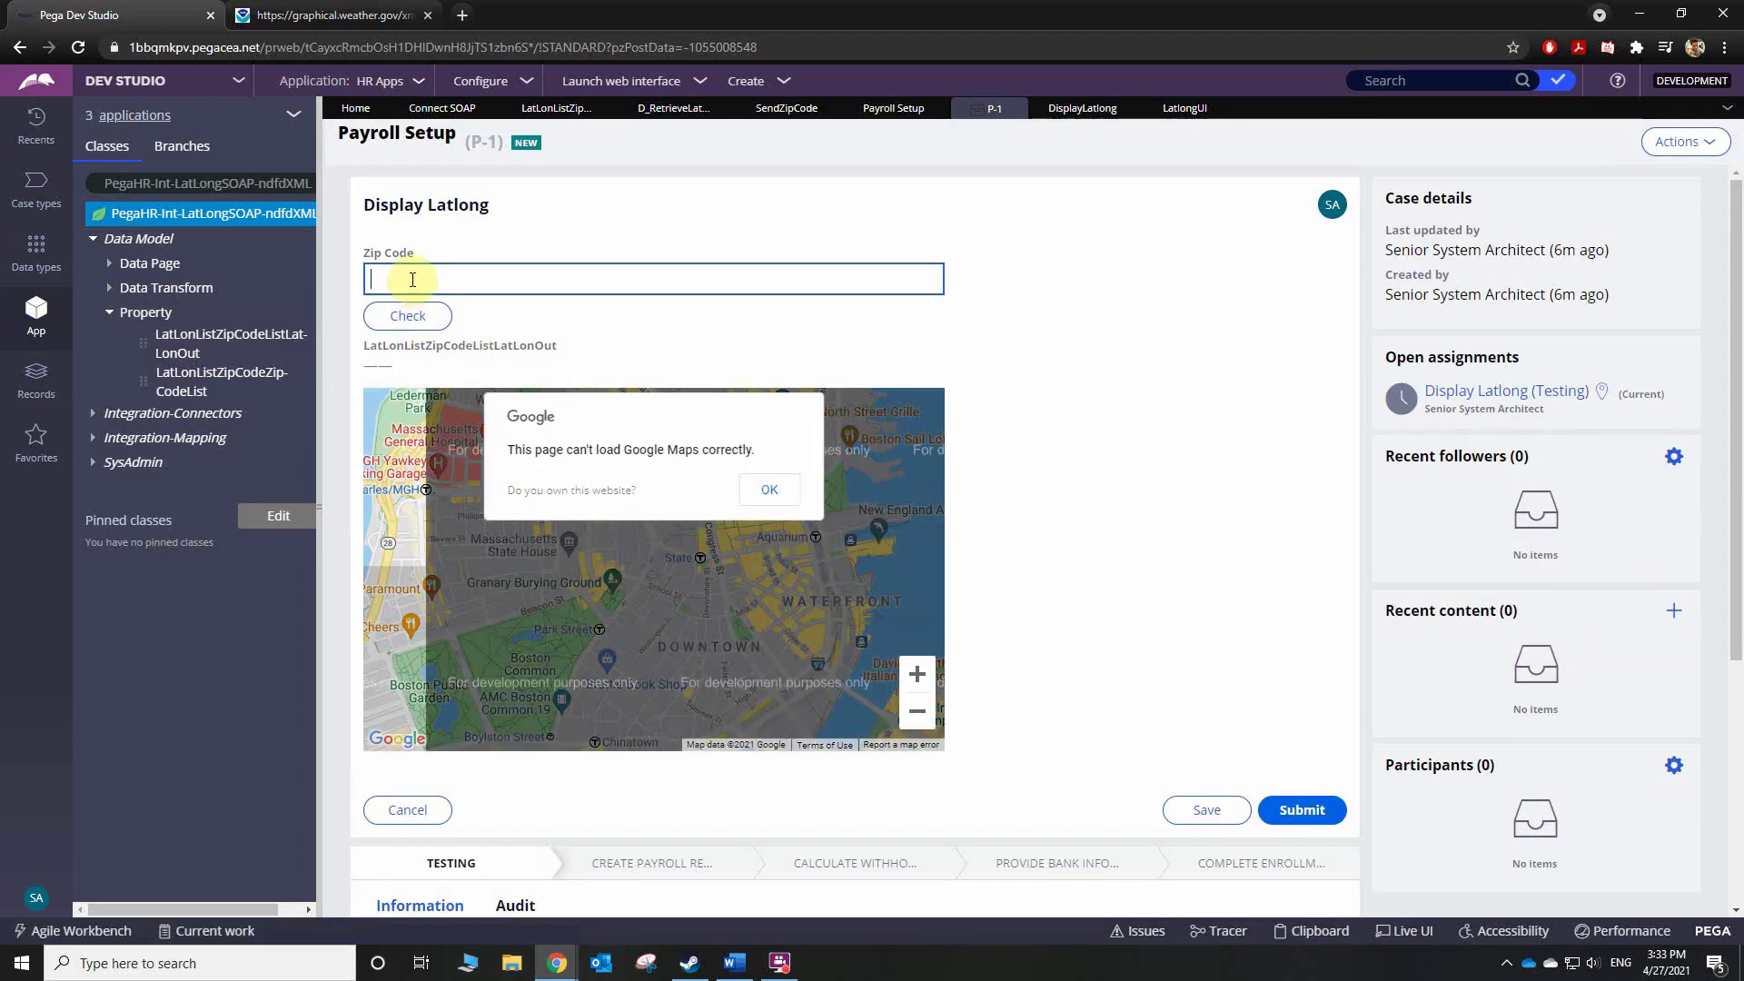
{"action": "left_click", "coordinate": [768, 489]}
- Enter 02142 as the Zip Code, run Check to plot its location, and dismiss the Google Maps notice
{"action": "left_click", "coordinate": [725, 268]}
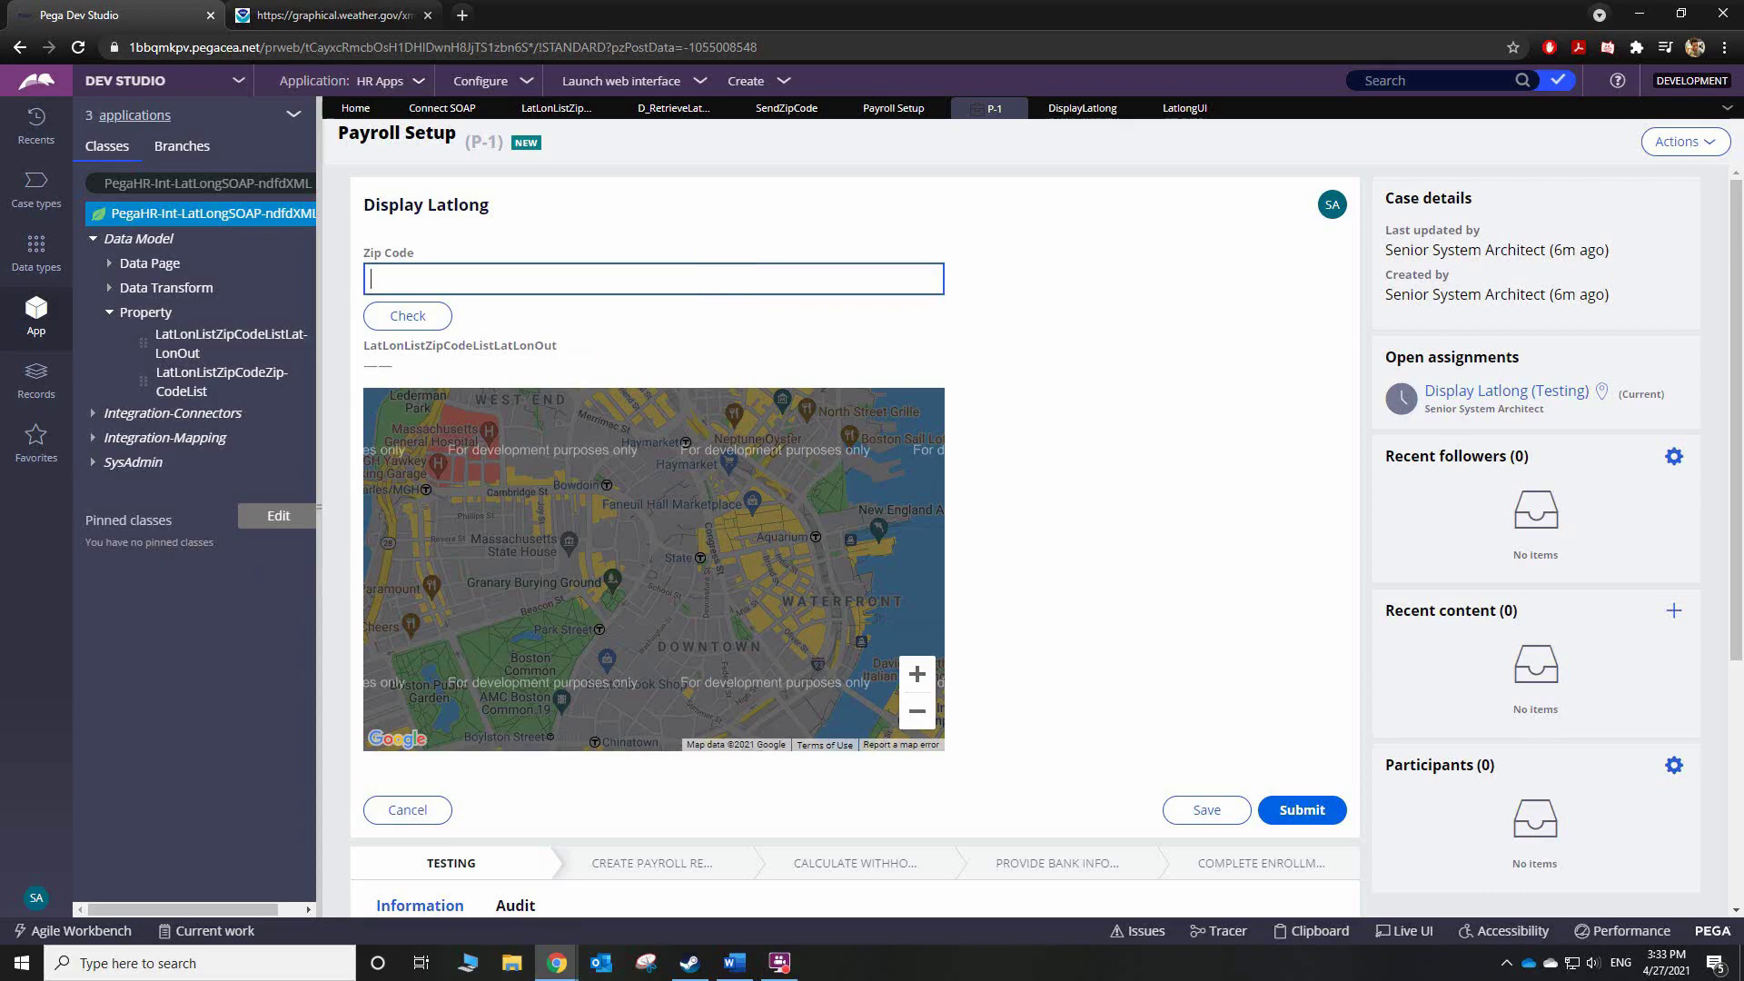
{"action": "type", "text": "02142"}
{"action": "left_click", "coordinate": [394, 323]}
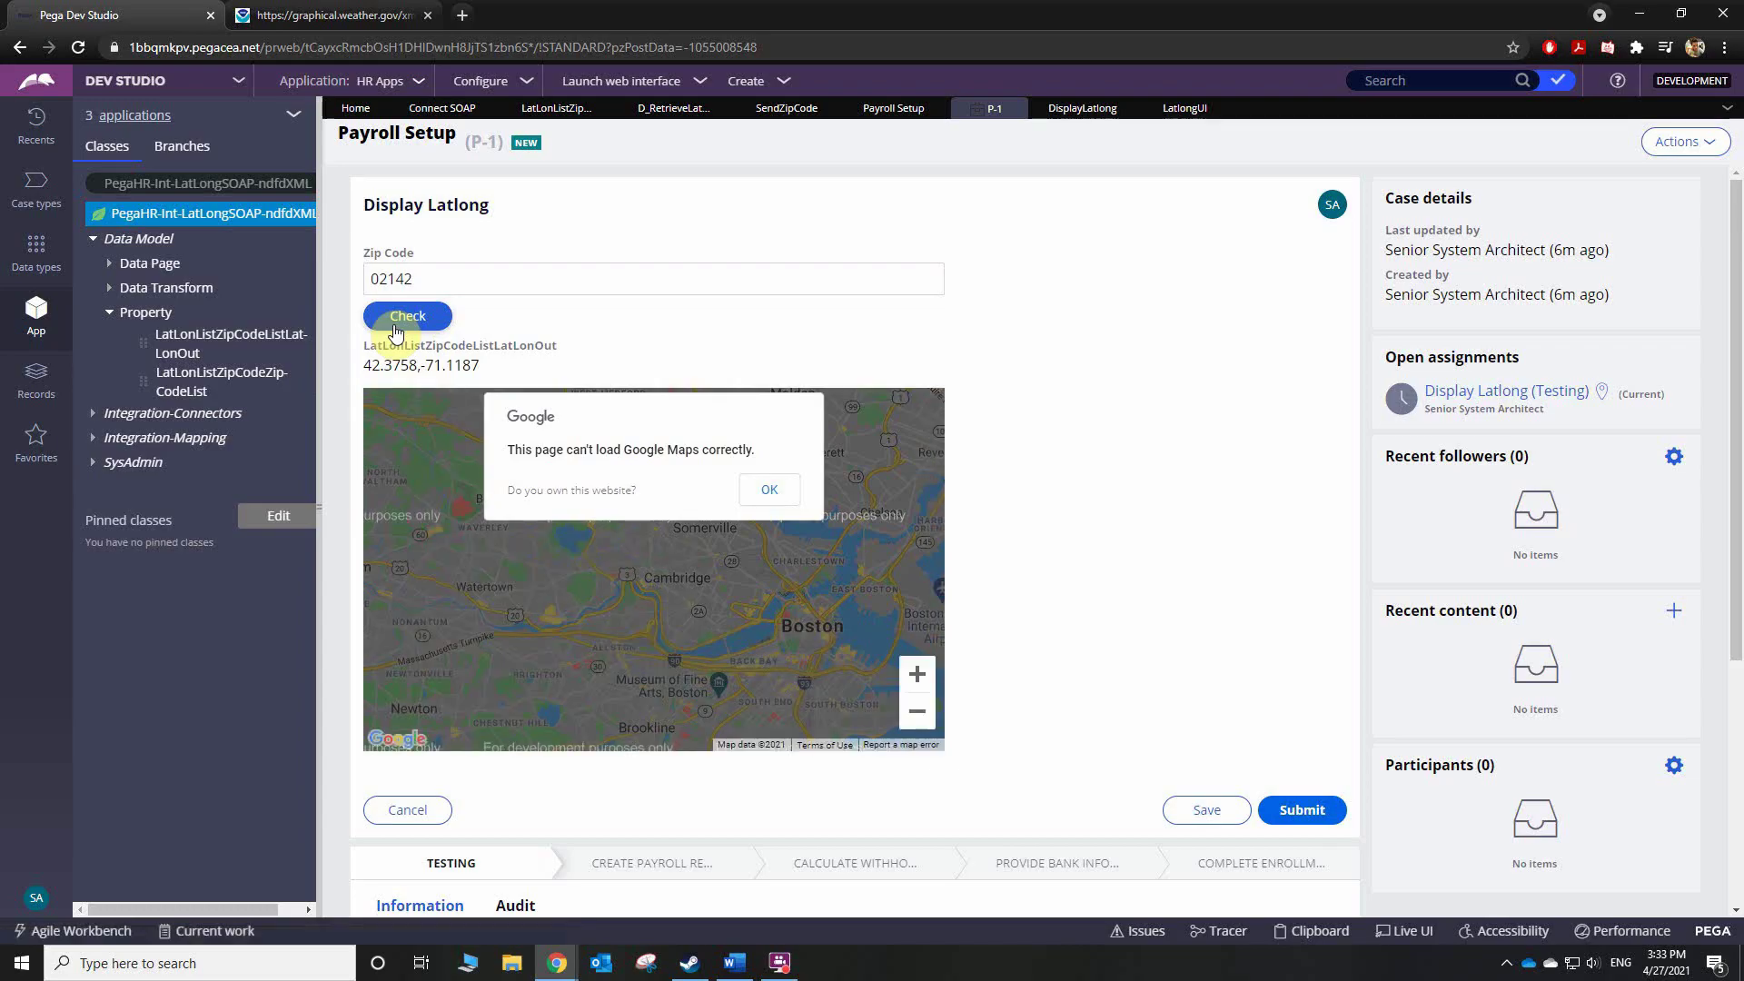
{"action": "left_click", "coordinate": [768, 489]}
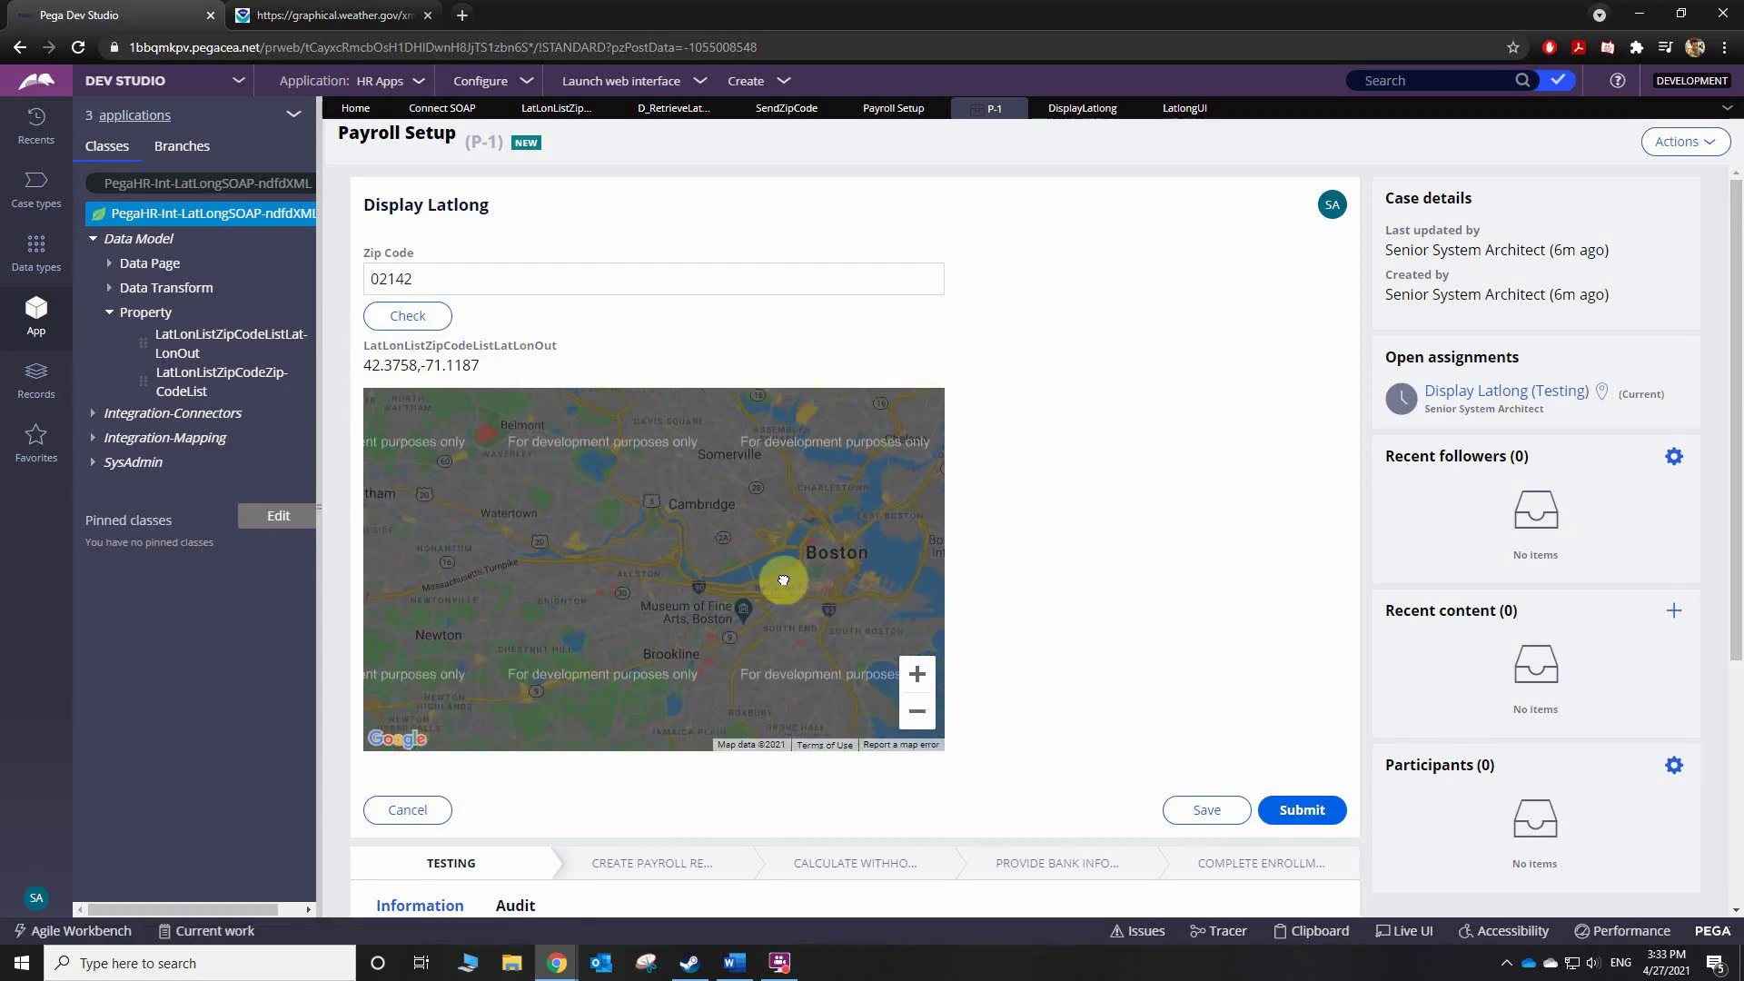
- Replace the Zip Code with 54911, run Check to plot that location, and dismiss the Google Maps notice
{"action": "triple_click", "coordinate": [594, 287]}
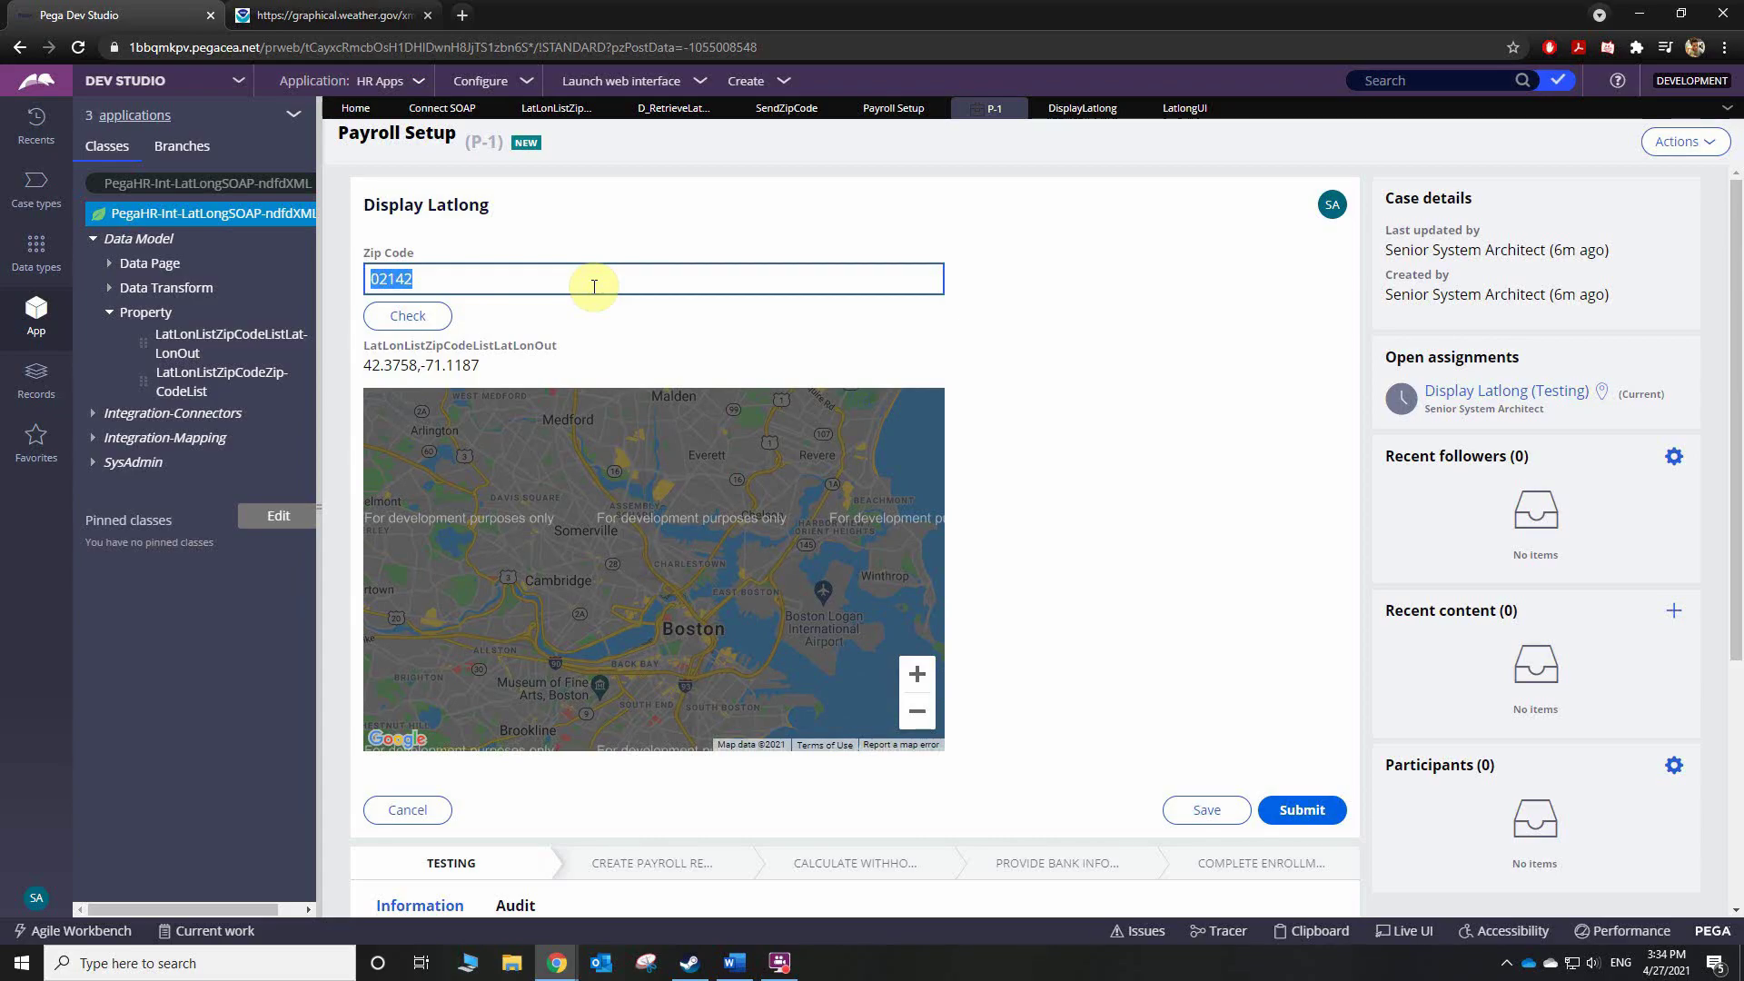
{"action": "type", "text": "54911"}
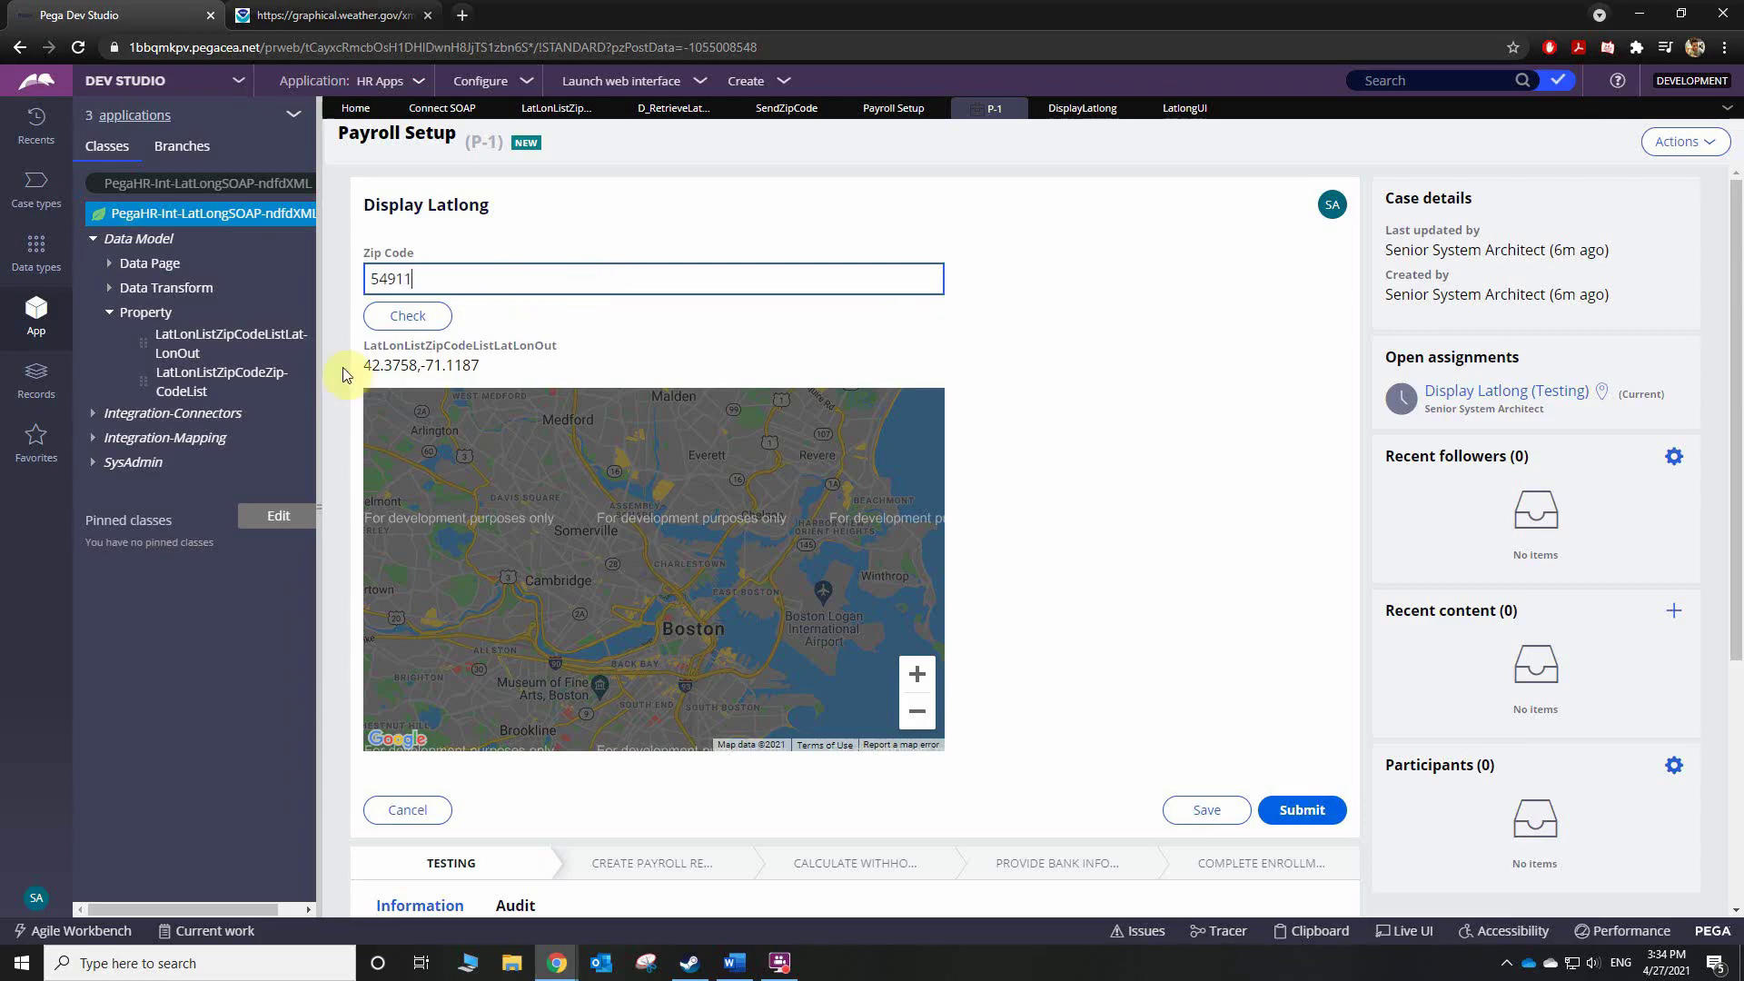
{"action": "left_click", "coordinate": [428, 316]}
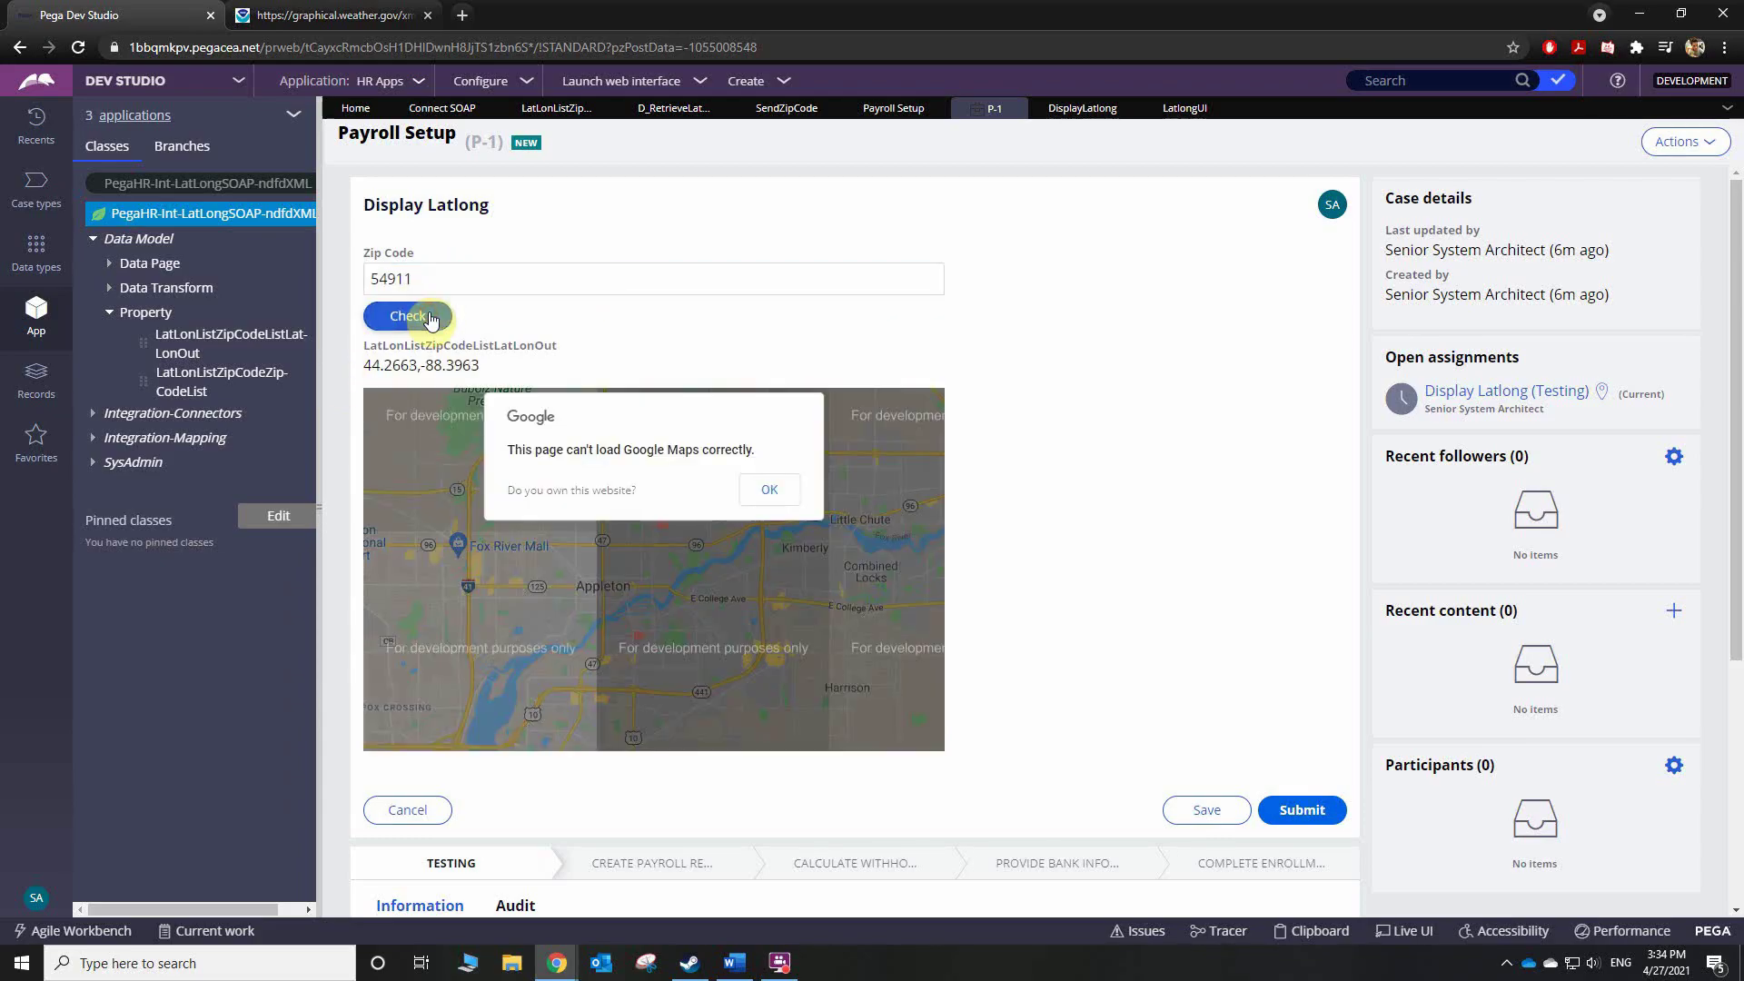
{"action": "left_click", "coordinate": [771, 491]}
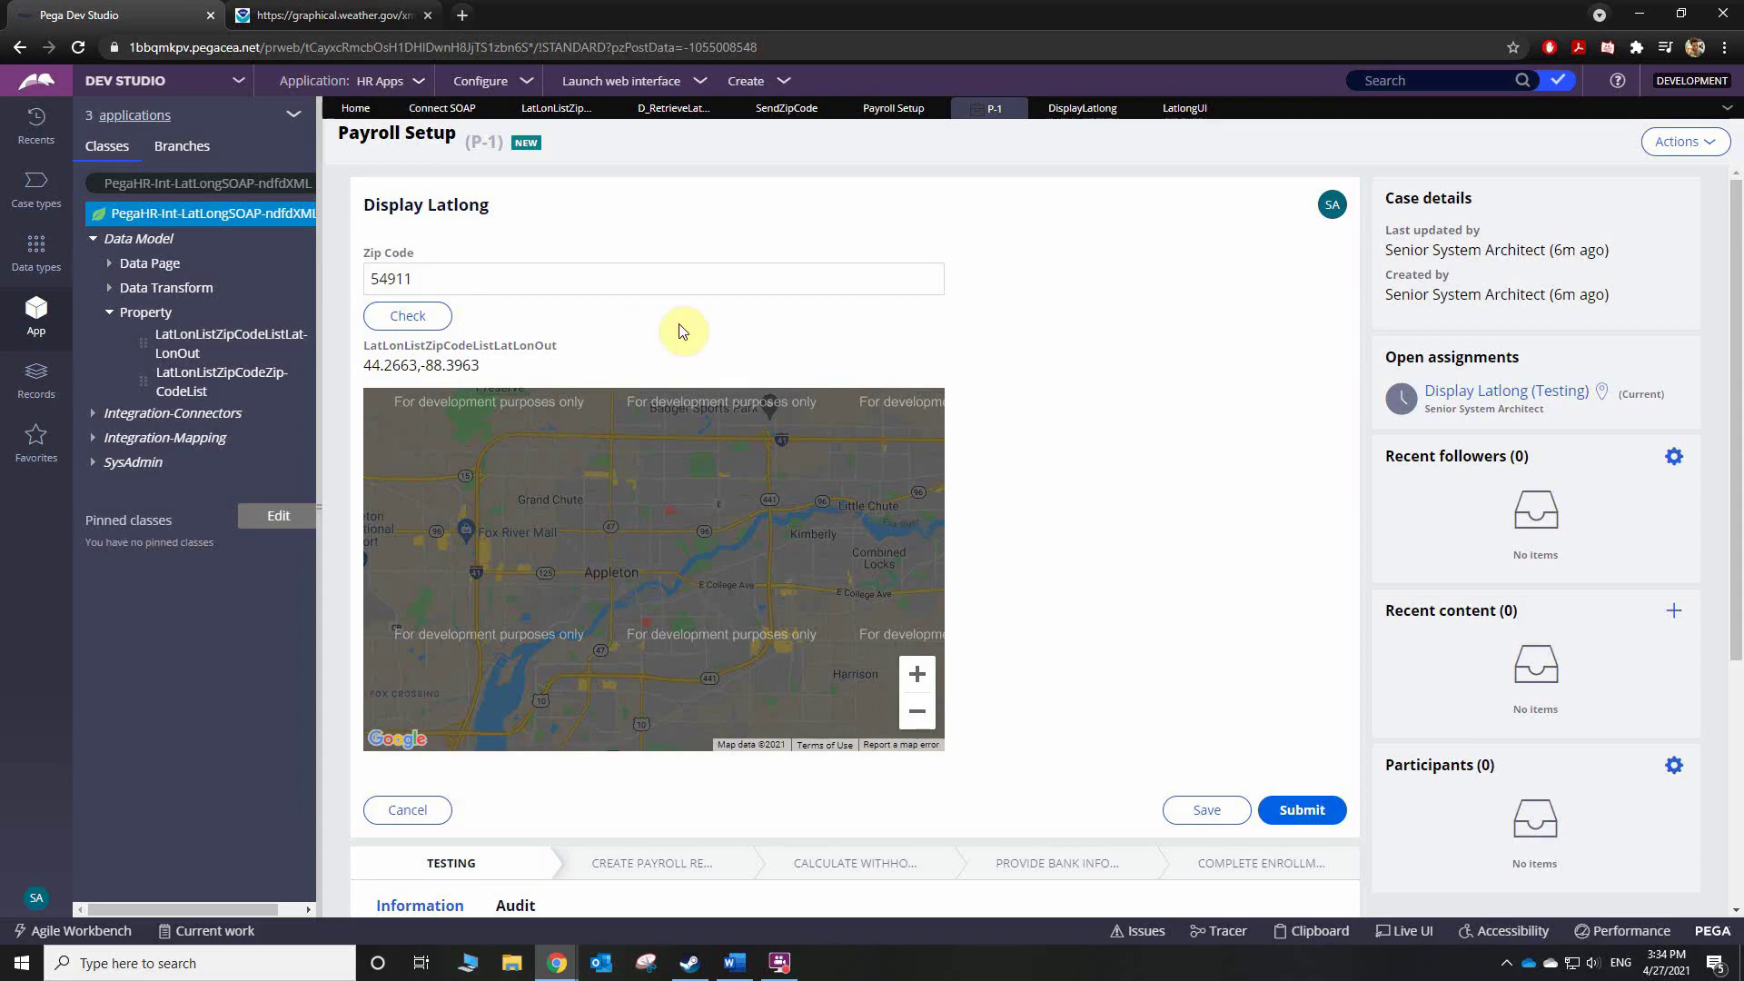
{"action": "left_click", "coordinate": [696, 288]}
- Bring up the separate graphical.weather.gov browser window and examine the latLonList element in the XML response
{"action": "mouse_move", "coordinate": [557, 963]}
{"action": "left_click", "coordinate": [818, 902]}
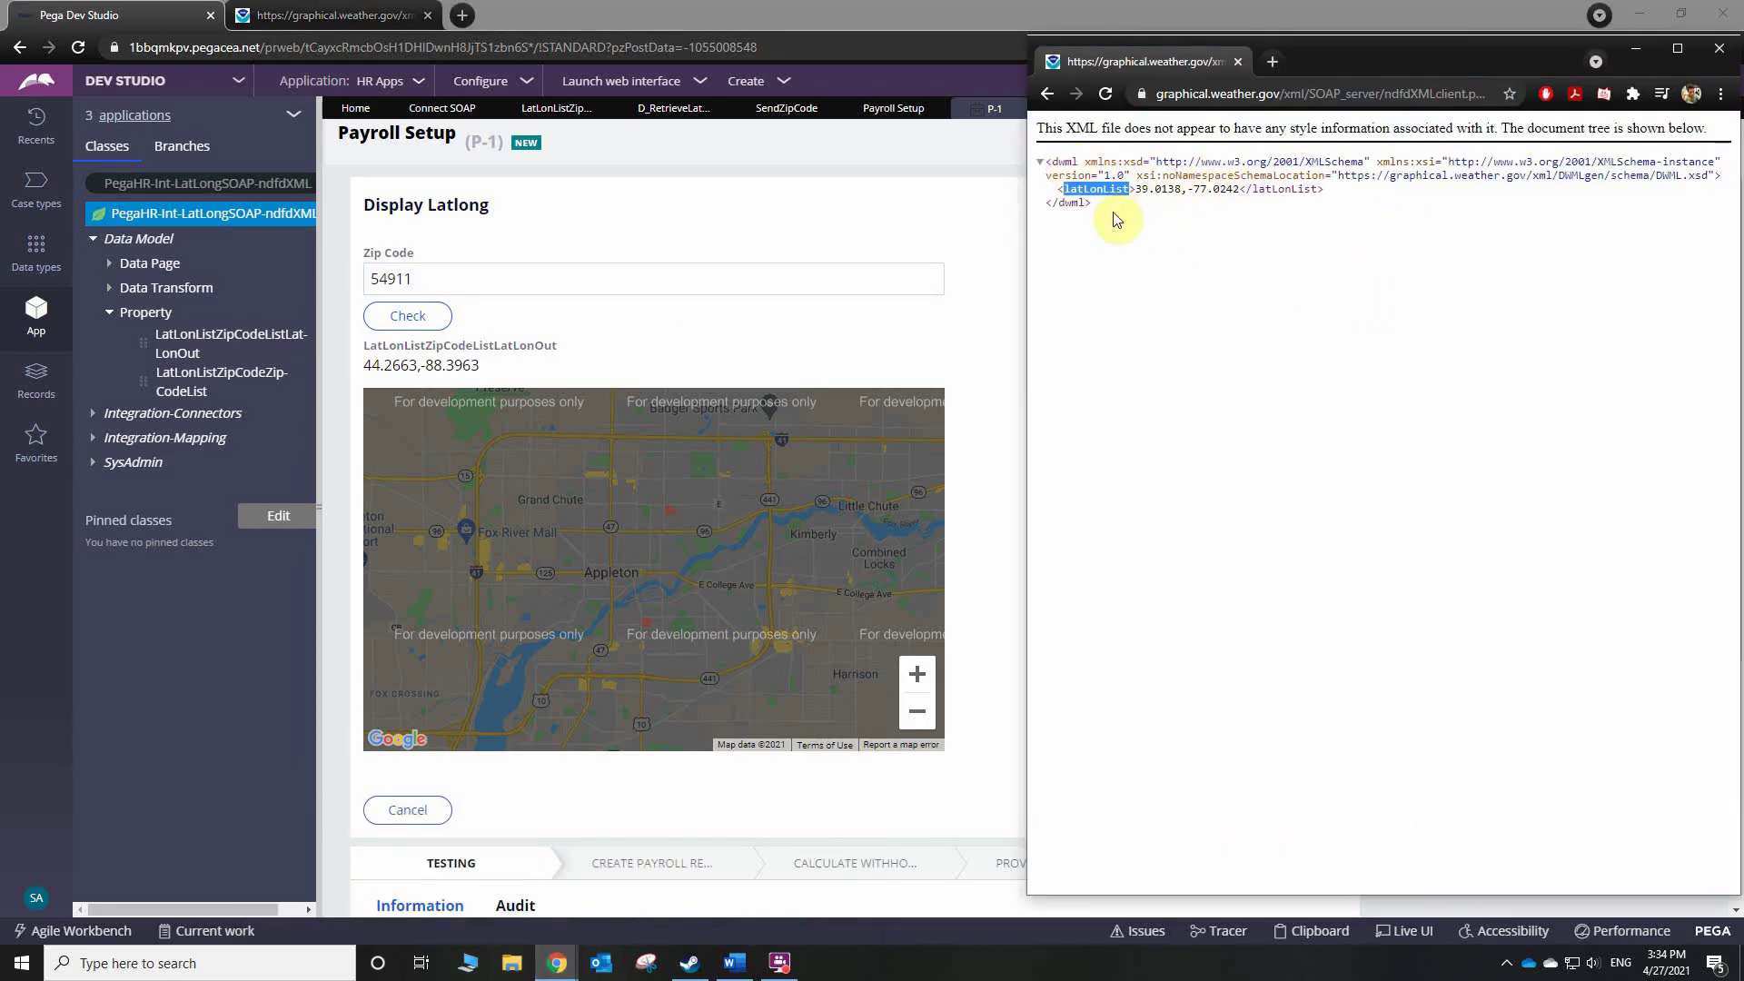
{"action": "left_click", "coordinate": [1145, 218]}
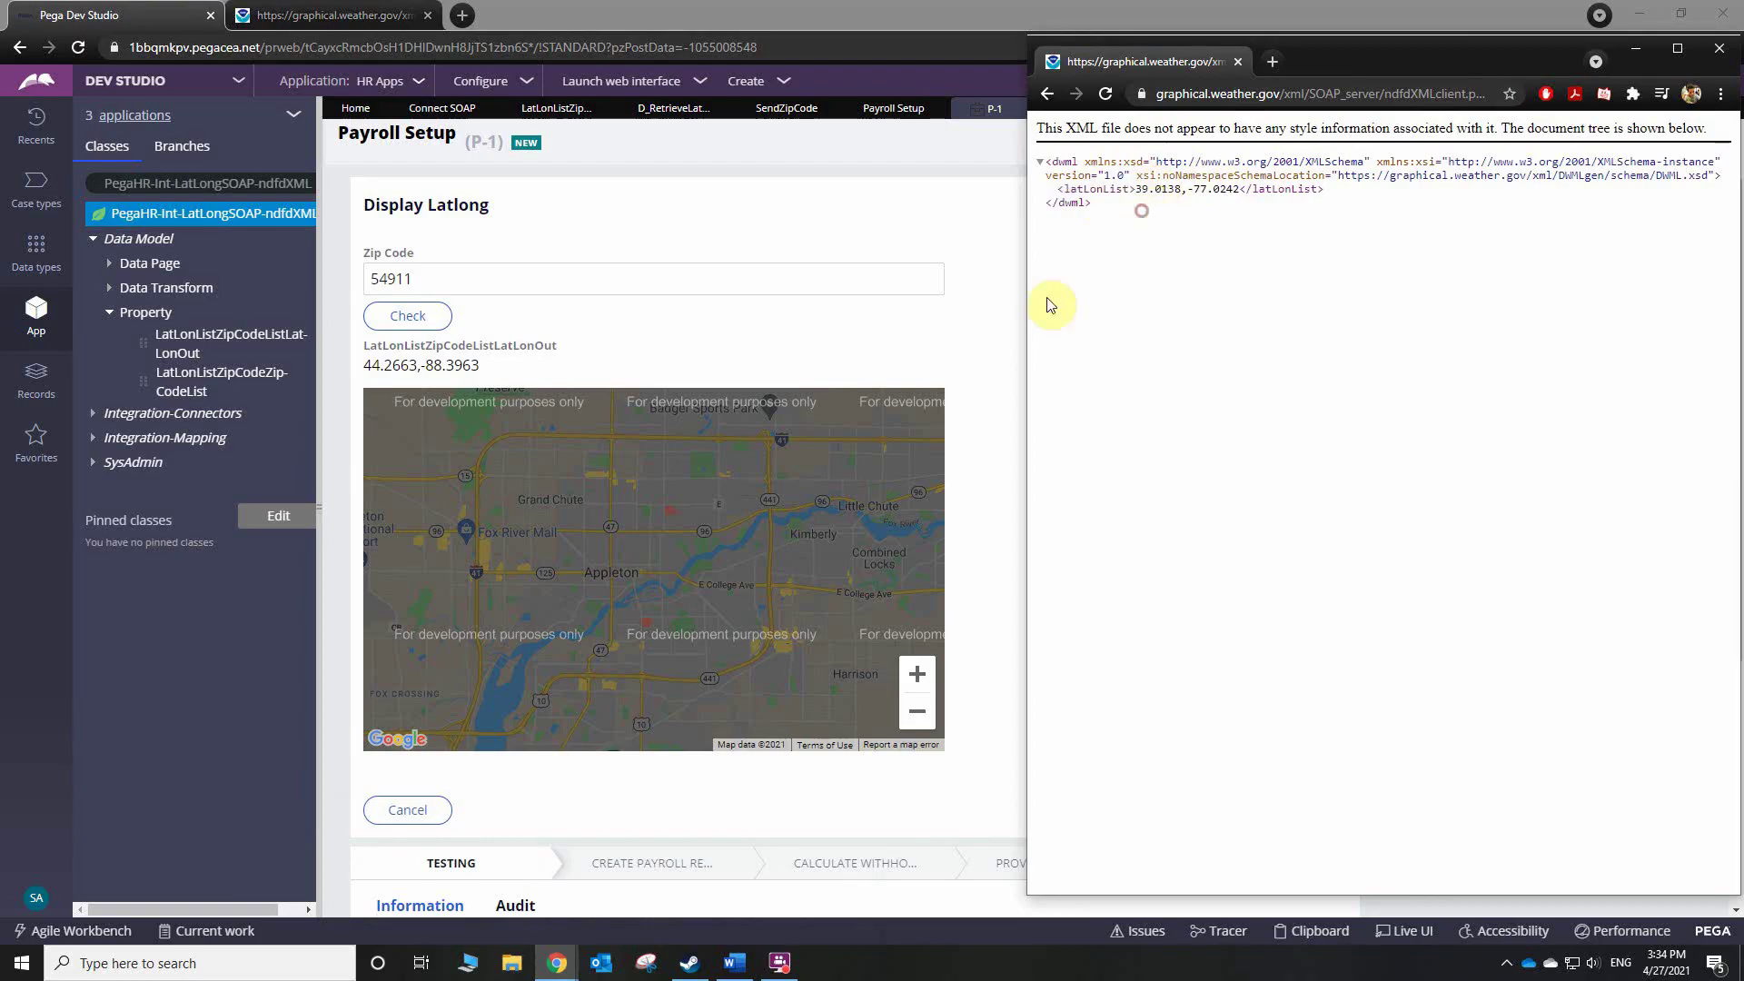